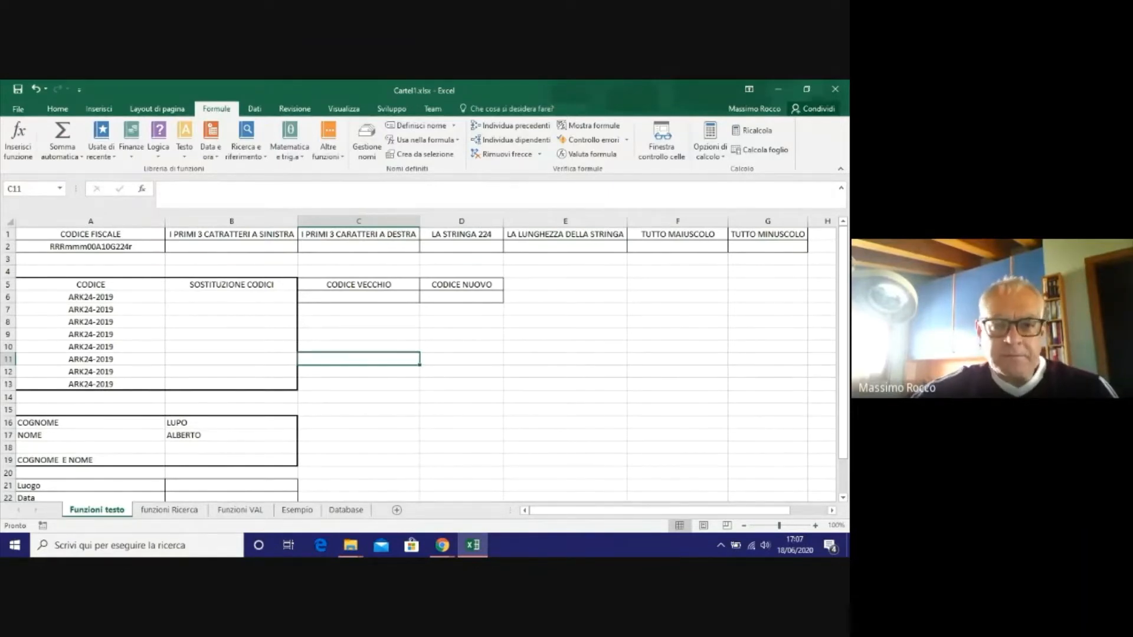
Add a new blank worksheet right after the Funzioni testo sheet.
{"action": "left_click", "coordinate": [509, 477]}
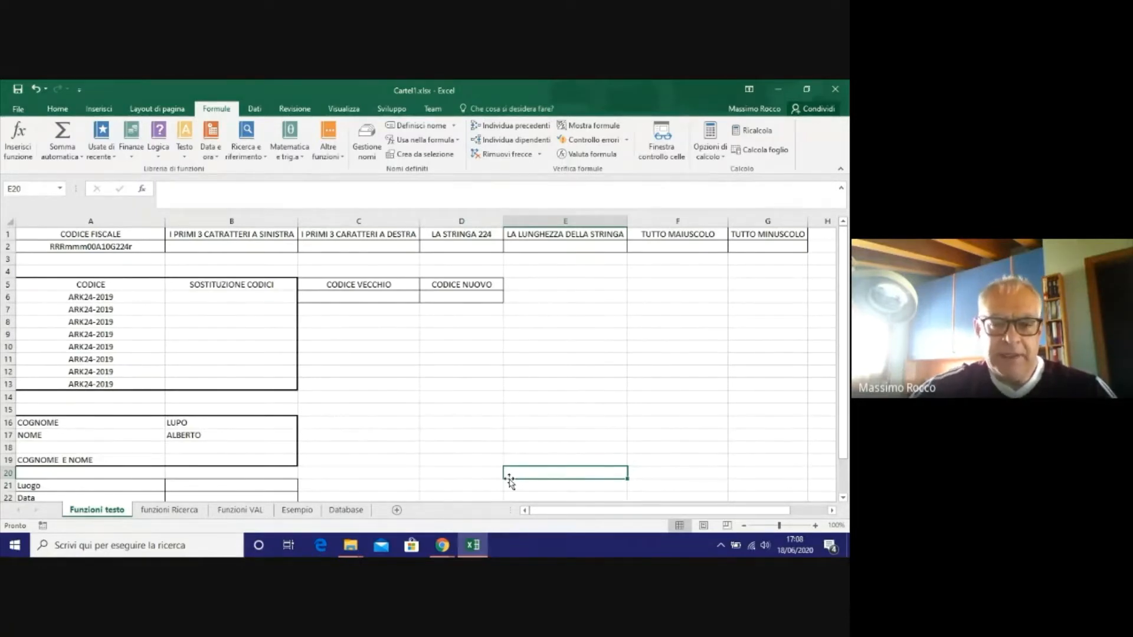
{"action": "left_click", "coordinate": [483, 399]}
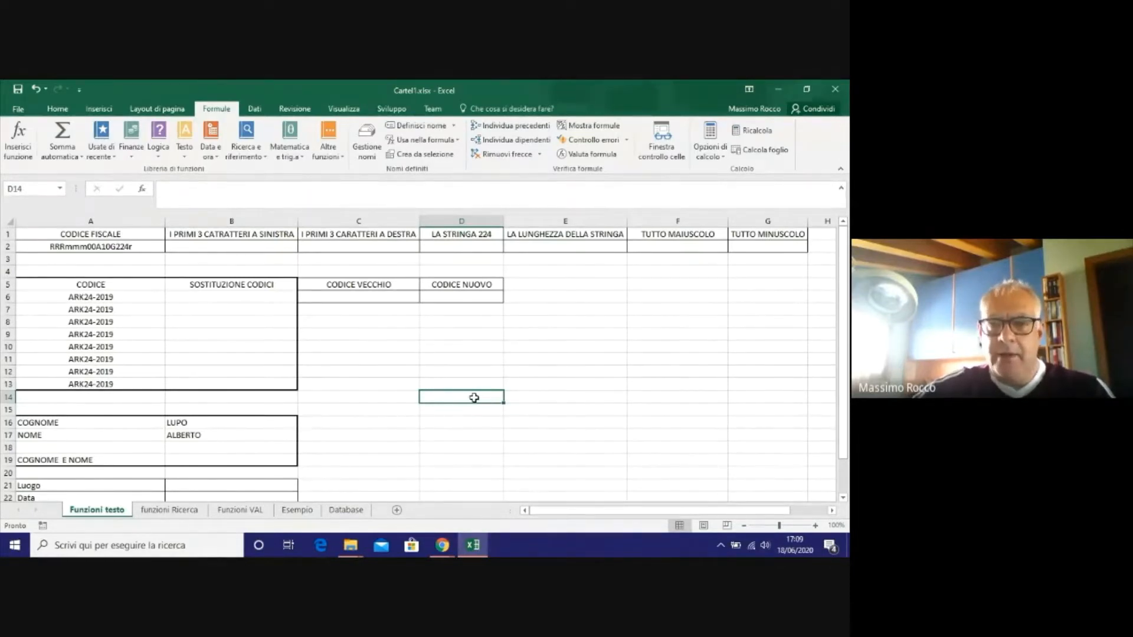
{"action": "left_click", "coordinate": [397, 511]}
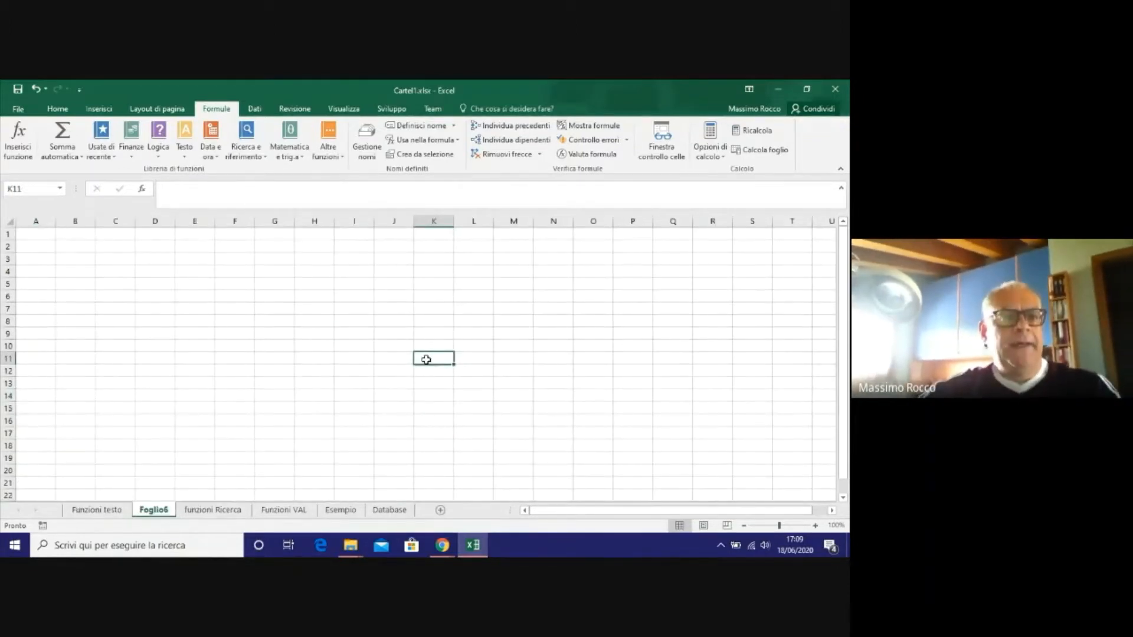
{"action": "left_click", "coordinate": [57, 109]}
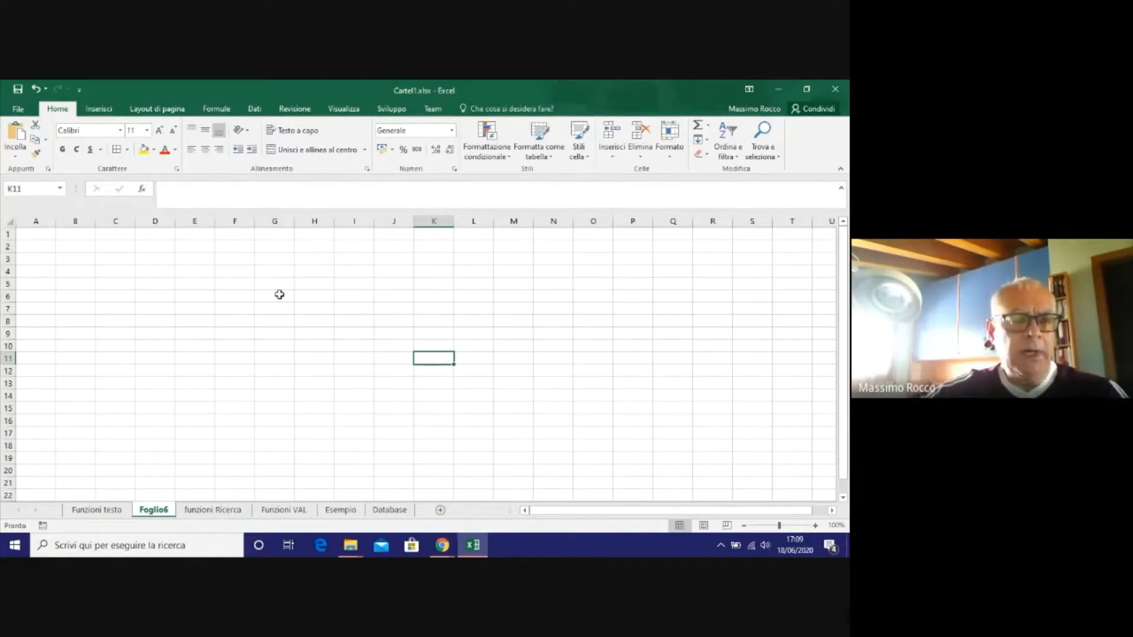
{"action": "left_click", "coordinate": [221, 270]}
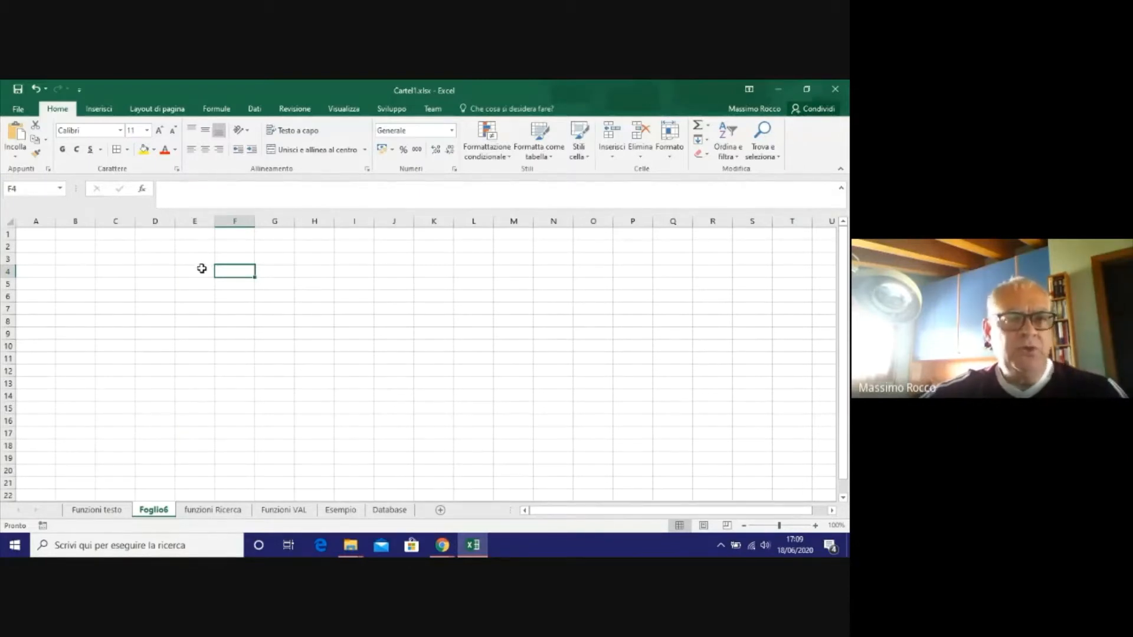
{"action": "left_click", "coordinate": [157, 261]}
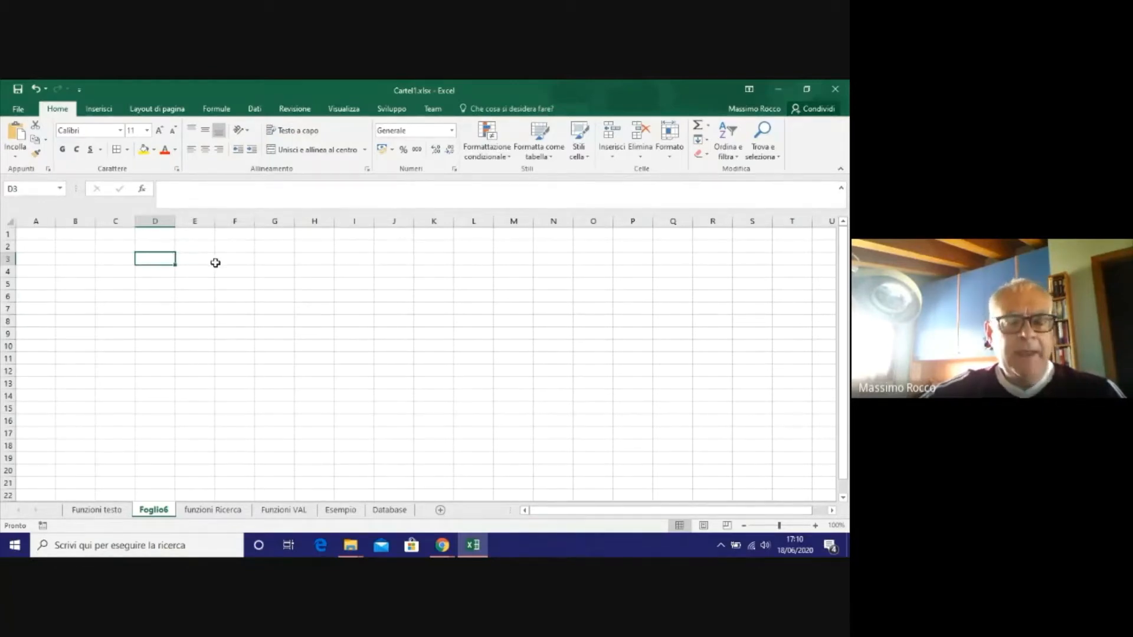
{"action": "left_click", "coordinate": [234, 278]}
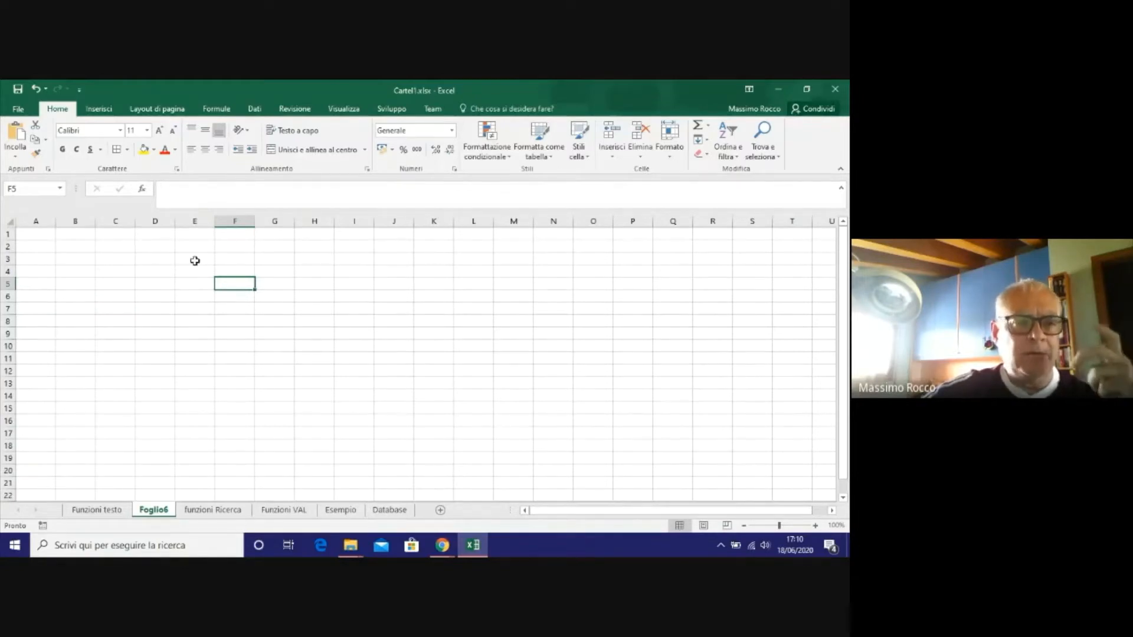
Open the Insert Function dialog for cell D3 and move it clear of the cell.
{"action": "left_click", "coordinate": [166, 261]}
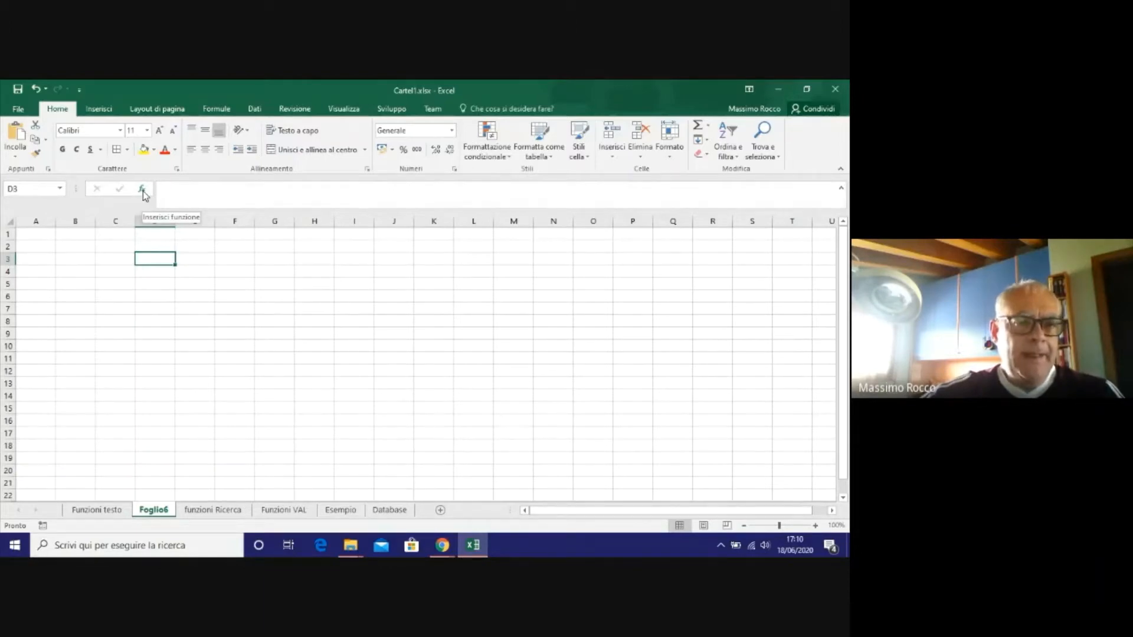
{"action": "left_click", "coordinate": [143, 195]}
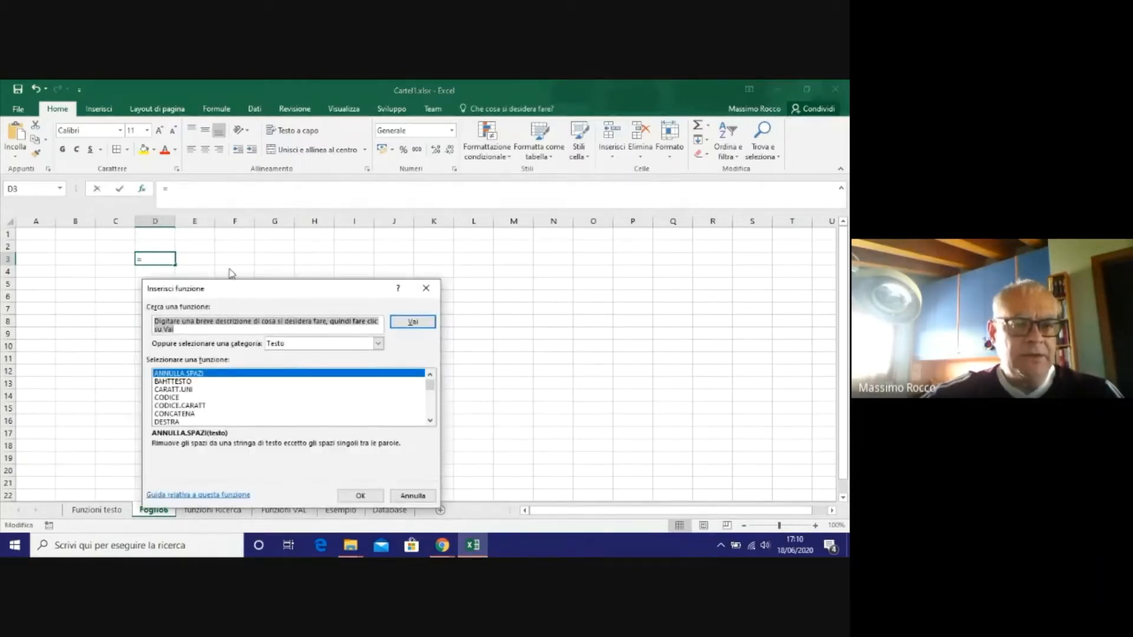
{"action": "left_click_drag", "start_coordinate": [246, 297], "coordinate": [327, 261]}
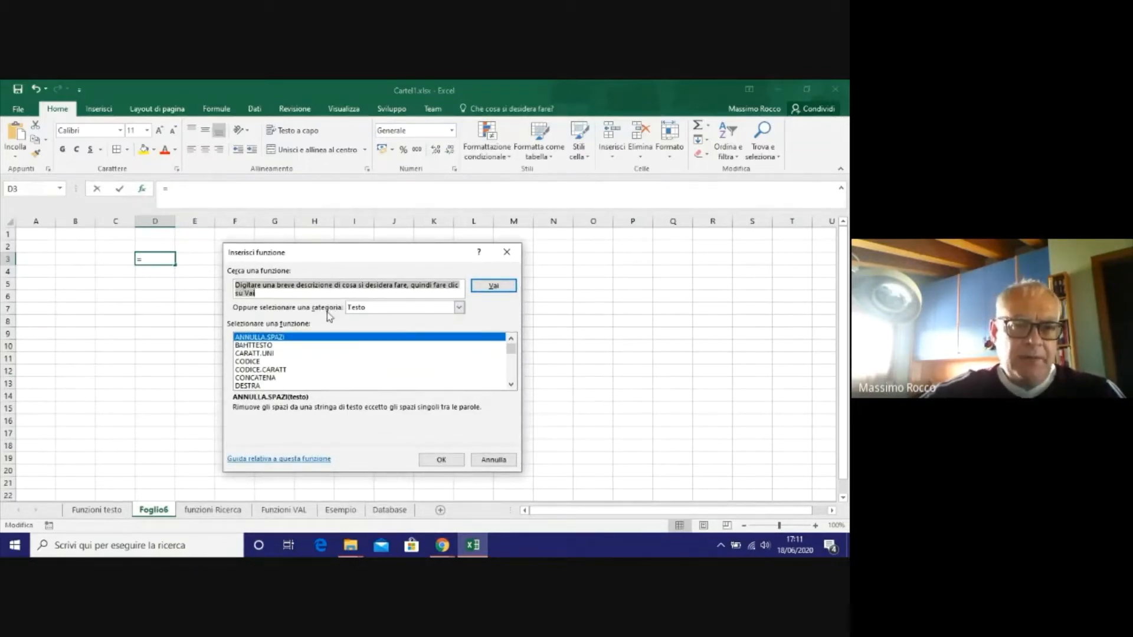
Set the function category to Tutte and look through the complete list of functions.
{"action": "left_click", "coordinate": [458, 307]}
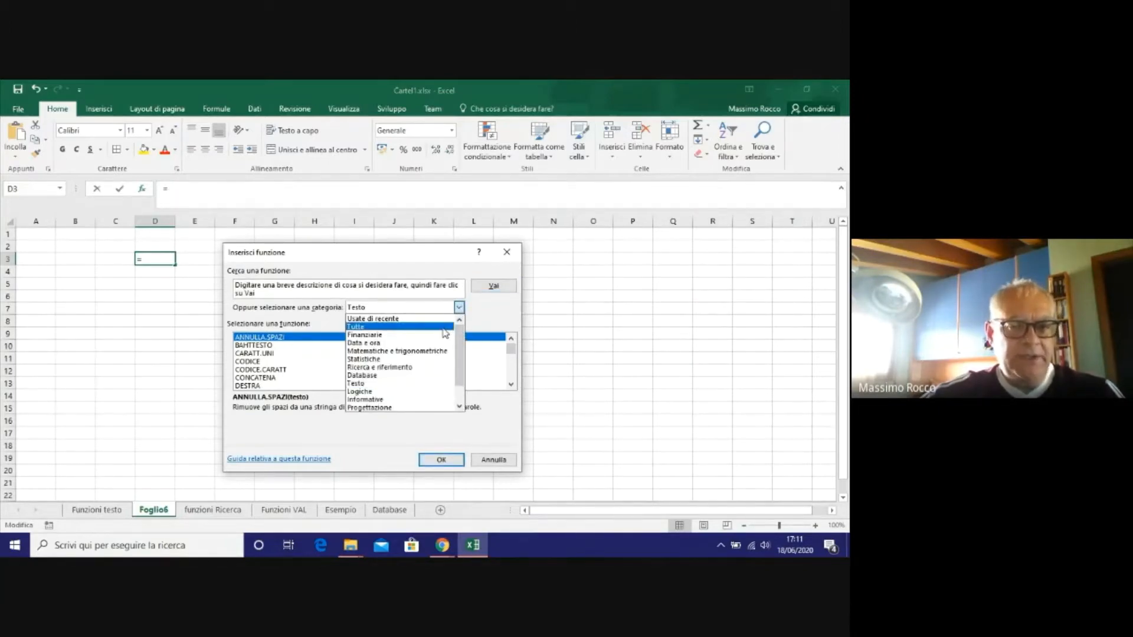
{"action": "left_click", "coordinate": [382, 327]}
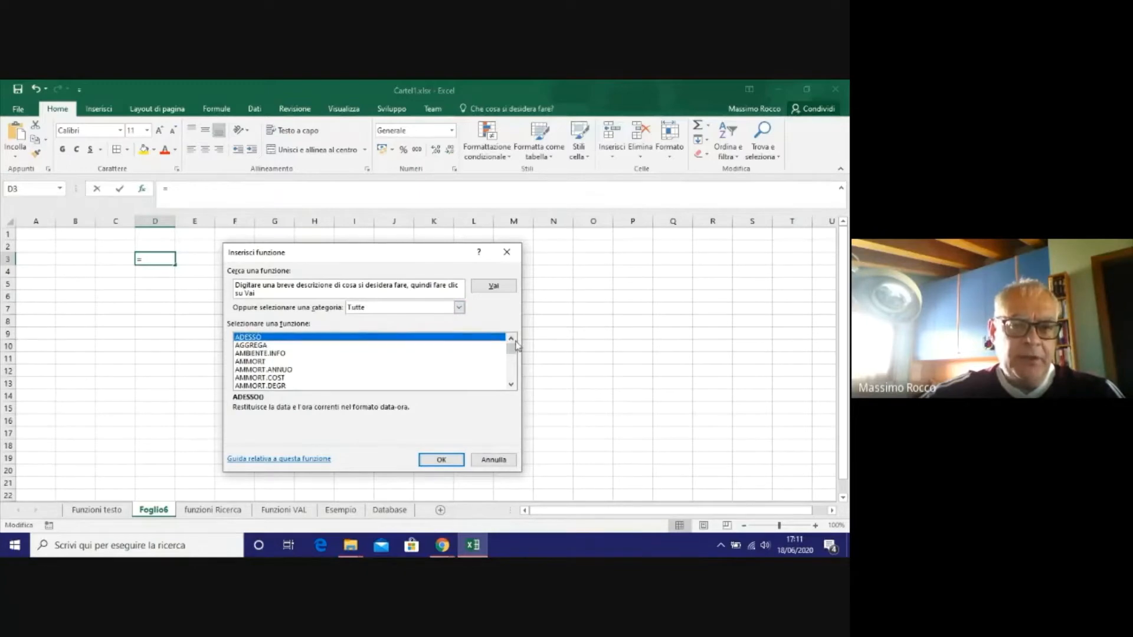
{"action": "left_click", "coordinate": [512, 385]}
{"action": "left_click", "coordinate": [511, 384]}
{"action": "left_click", "coordinate": [511, 385]}
{"action": "left_click", "coordinate": [512, 385]}
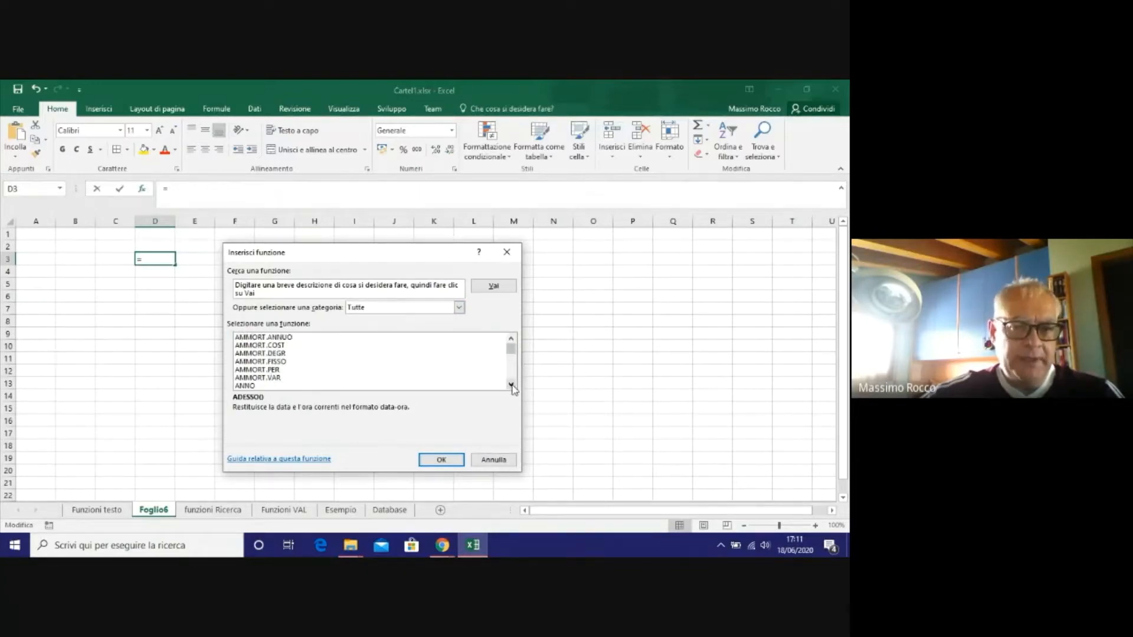
{"action": "left_click", "coordinate": [511, 385]}
{"action": "left_click_drag", "start_coordinate": [514, 352], "coordinate": [514, 363]}
Switch the function category to Finanziarie and look over the other available categories.
{"action": "left_click", "coordinate": [459, 308]}
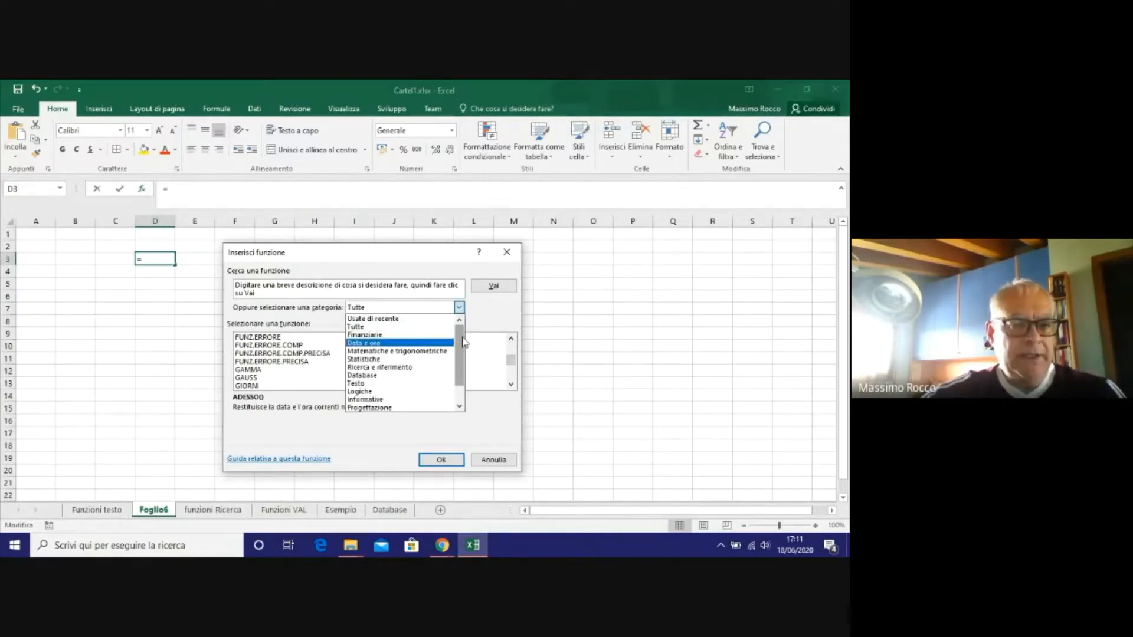
{"action": "left_click", "coordinate": [419, 340]}
{"action": "left_click", "coordinate": [459, 308]}
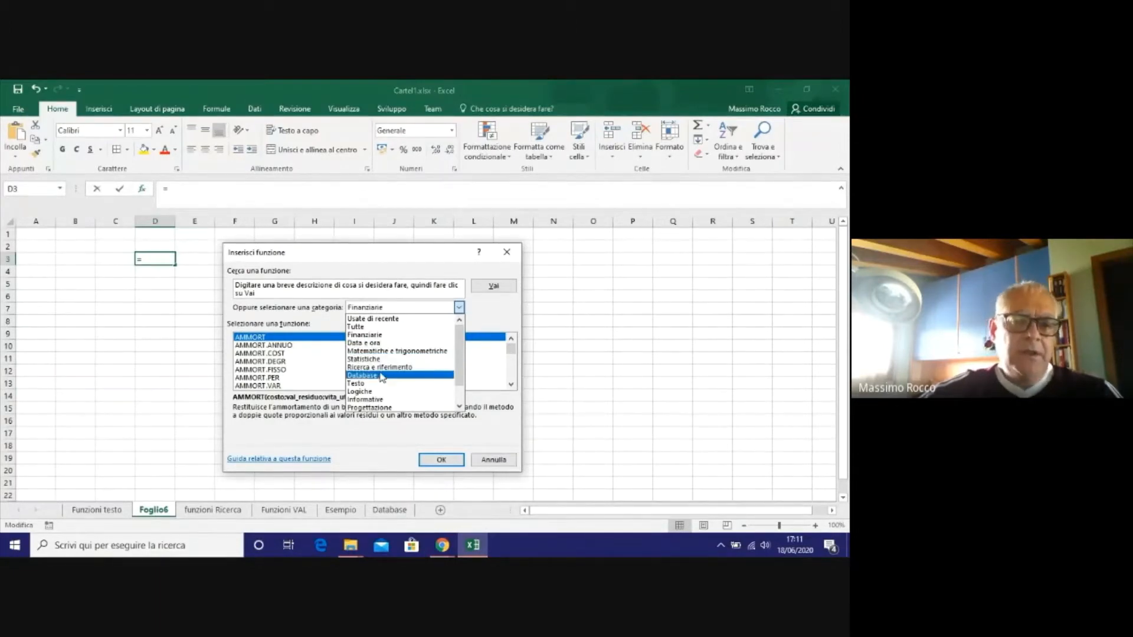
{"action": "scroll", "coordinate": [459, 357], "scroll_direction": "down", "scroll_amount": 1}
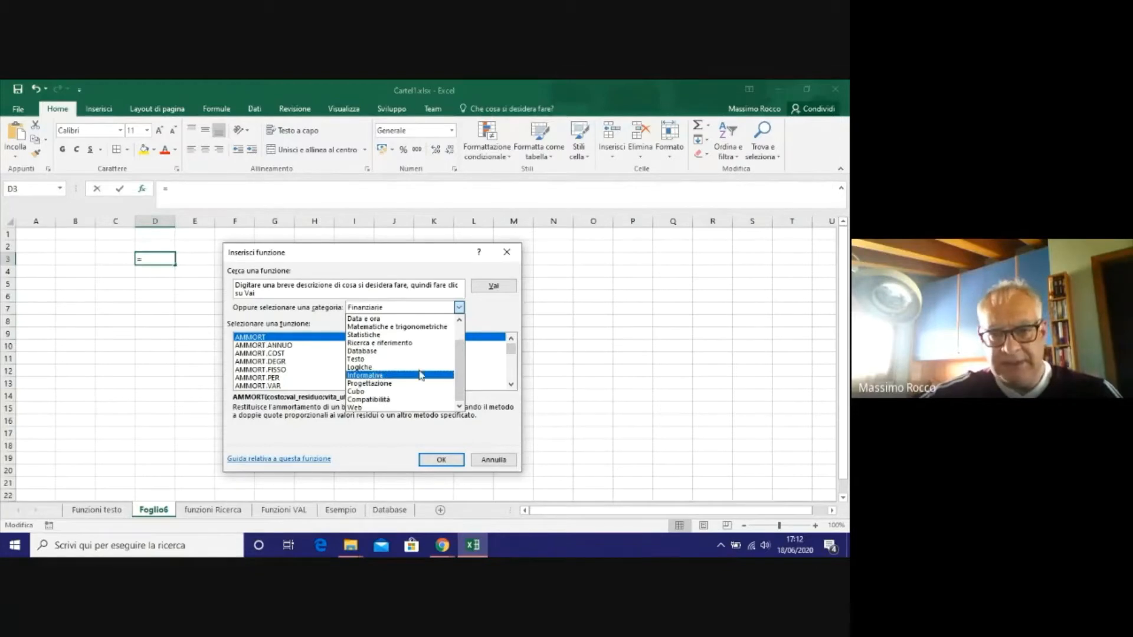
{"action": "scroll", "coordinate": [465, 325], "scroll_direction": "up", "scroll_amount": 1}
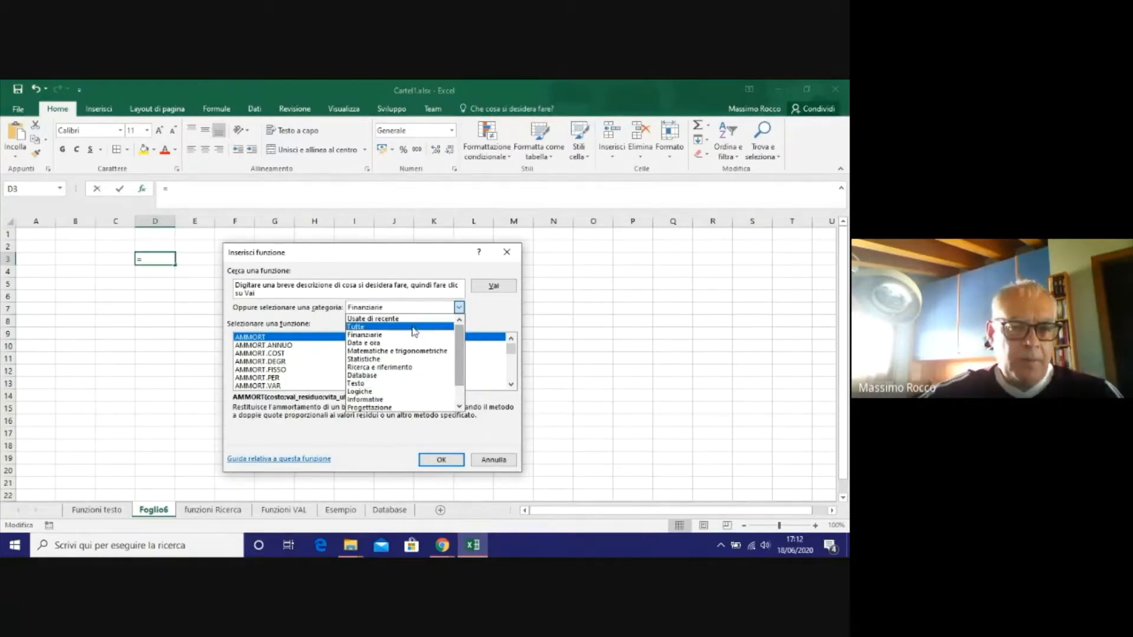
Set the function category to Matematiche e trigonometriche and browse its functions as far as CSC, viewing that function's description.
{"action": "left_click", "coordinate": [391, 352]}
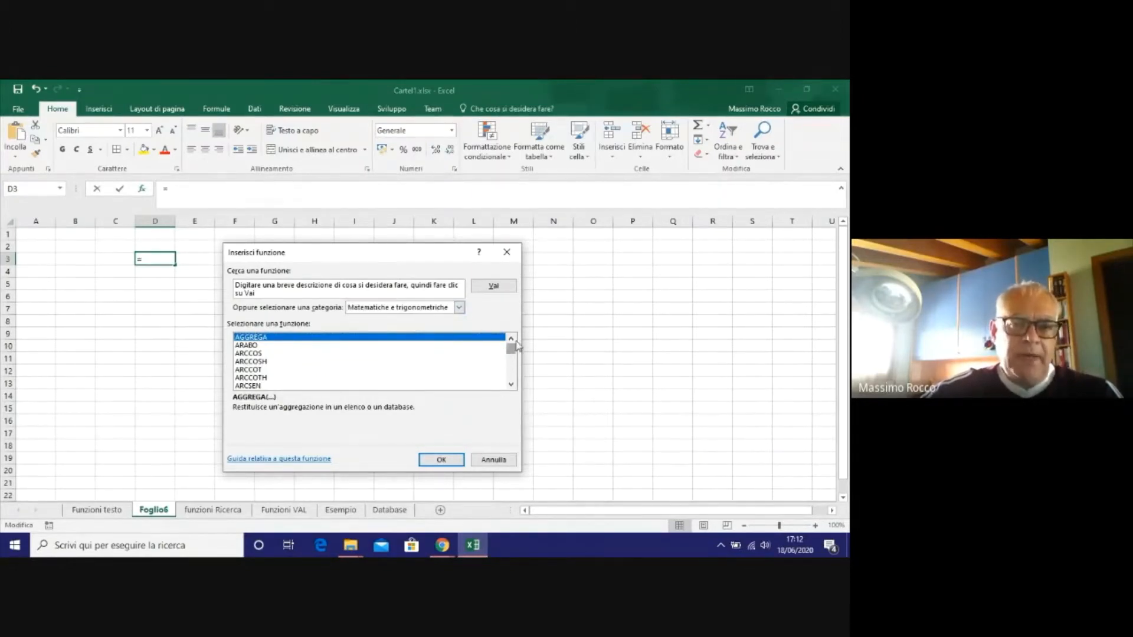
{"action": "left_click", "coordinate": [511, 384]}
{"action": "left_click", "coordinate": [511, 384]}
{"action": "left_click", "coordinate": [511, 384]}
{"action": "left_click", "coordinate": [511, 384]}
{"action": "left_click", "coordinate": [511, 384]}
{"action": "left_click", "coordinate": [511, 384]}
{"action": "left_click", "coordinate": [511, 385]}
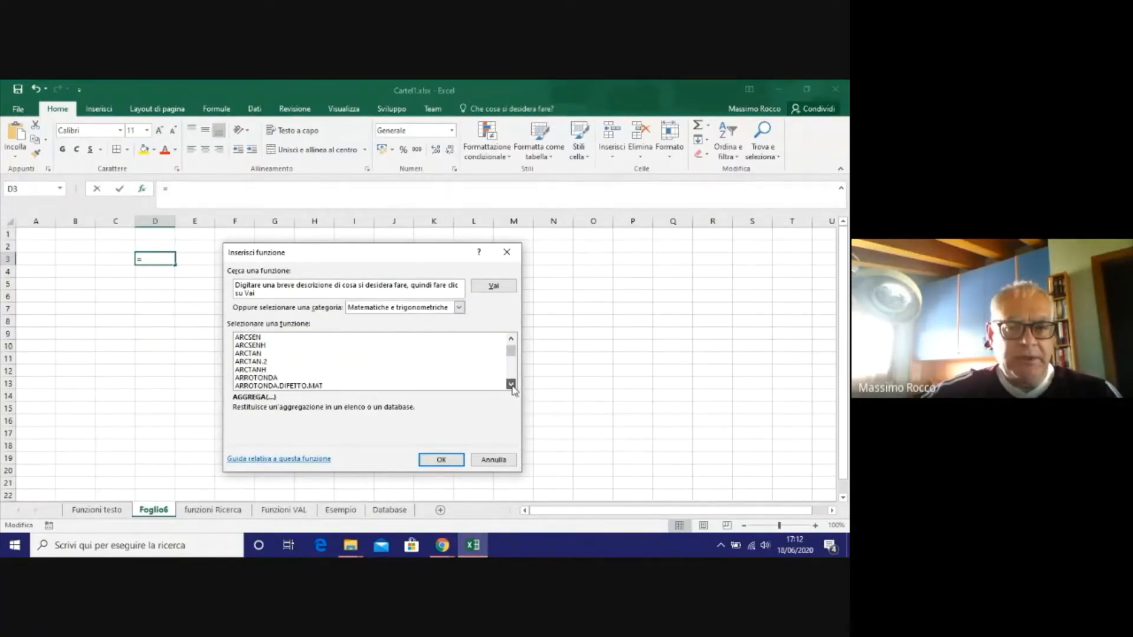
{"action": "left_click", "coordinate": [511, 384]}
{"action": "left_click", "coordinate": [511, 384]}
{"action": "left_click", "coordinate": [511, 384]}
{"action": "left_click", "coordinate": [511, 385]}
{"action": "left_click", "coordinate": [511, 384]}
{"action": "left_click", "coordinate": [511, 385]}
{"action": "left_click", "coordinate": [511, 384]}
{"action": "left_click", "coordinate": [511, 384]}
{"action": "left_click", "coordinate": [511, 385]}
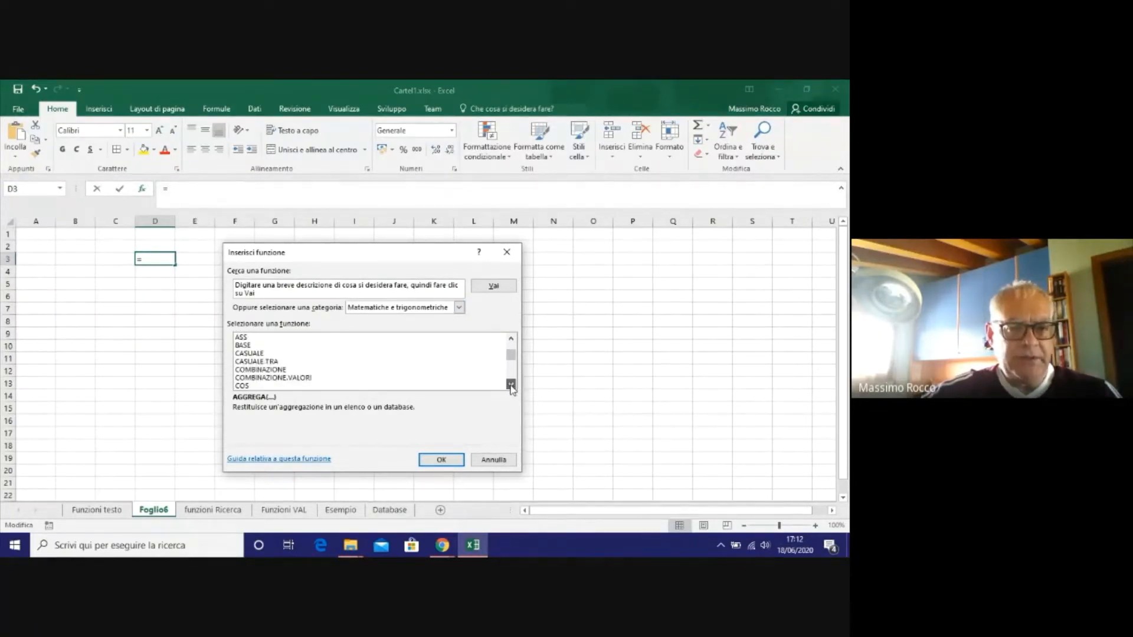
{"action": "left_click", "coordinate": [511, 384]}
{"action": "left_click", "coordinate": [511, 384]}
{"action": "left_click", "coordinate": [511, 384]}
{"action": "left_click", "coordinate": [511, 384]}
{"action": "left_click", "coordinate": [511, 384]}
{"action": "left_click", "coordinate": [265, 346]}
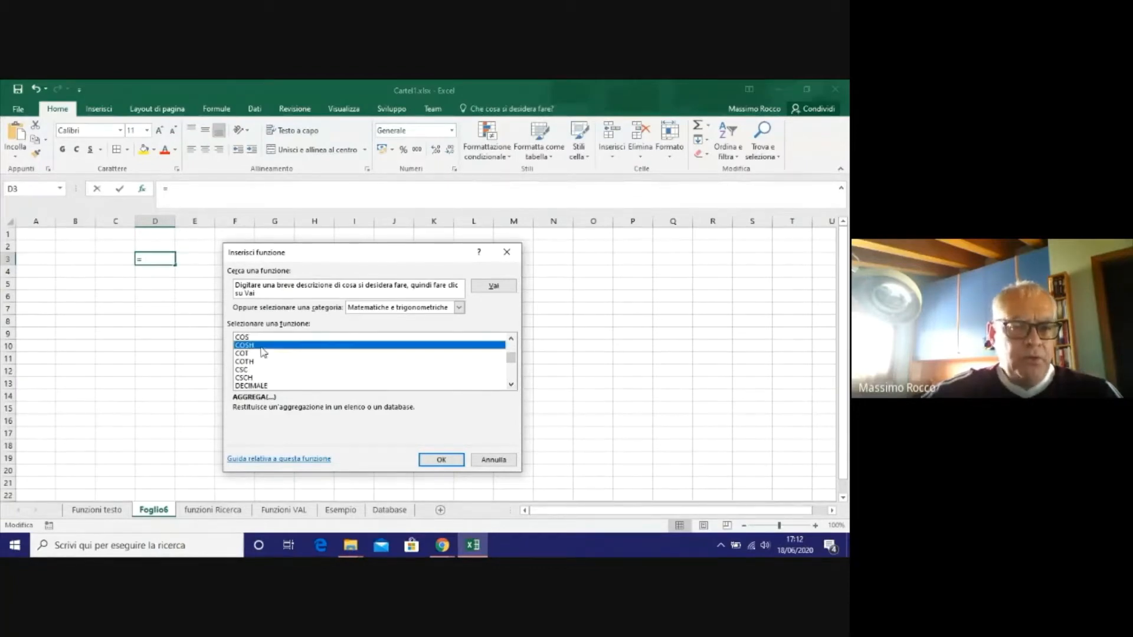
{"action": "left_click", "coordinate": [263, 370]}
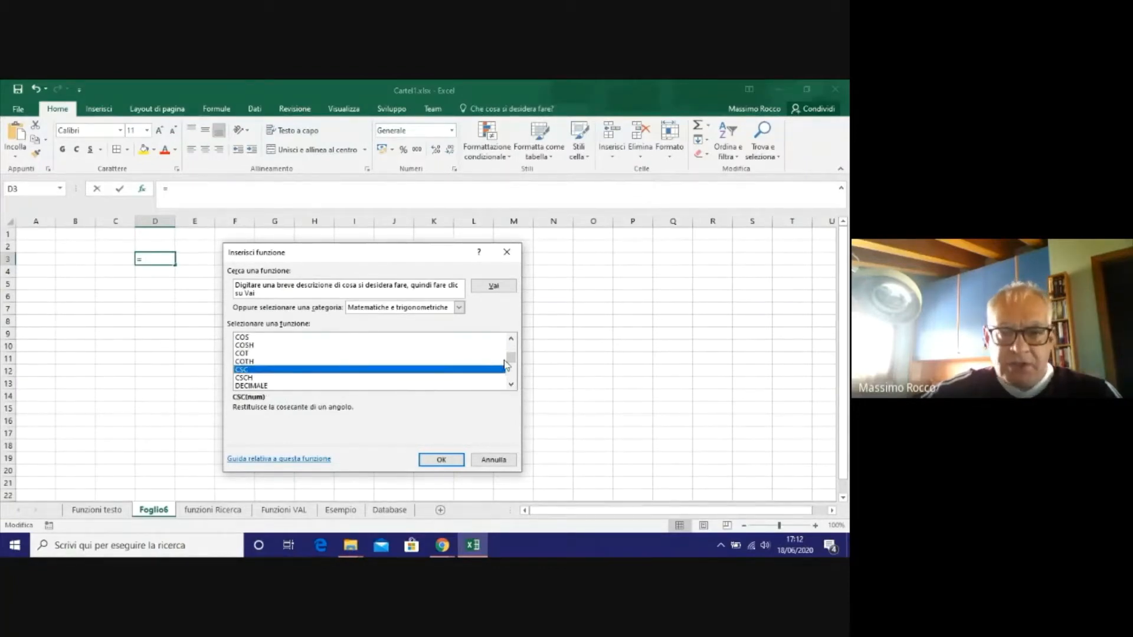
Select the SOMMA function from the Matematiche e trigonometriche list.
{"action": "left_click_drag", "start_coordinate": [511, 358], "coordinate": [513, 373]}
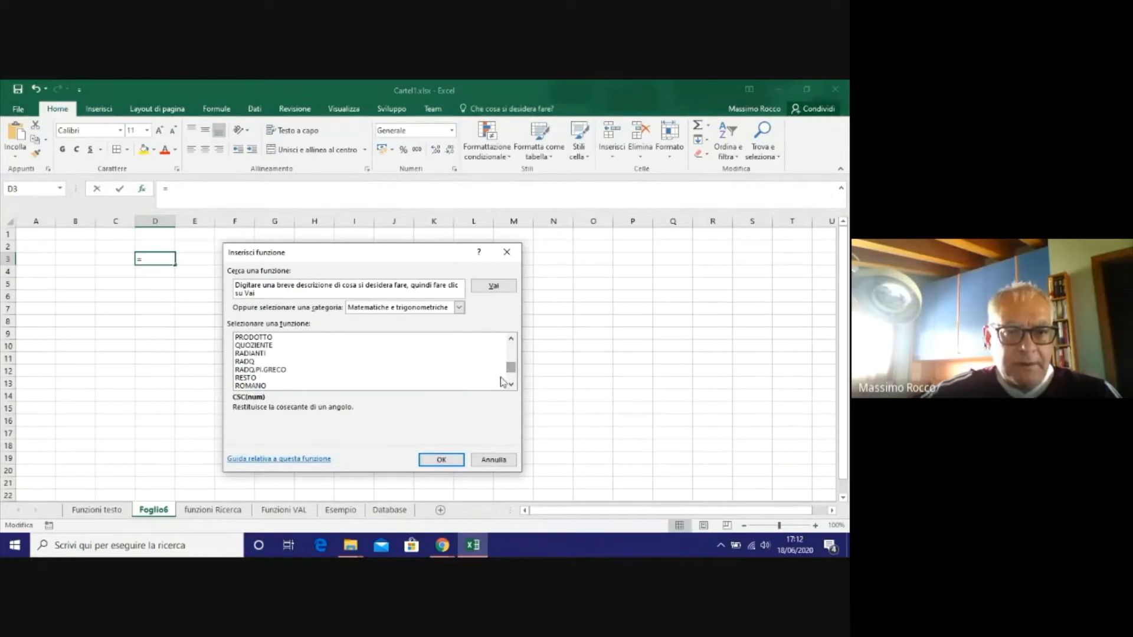
{"action": "left_click", "coordinate": [511, 385]}
{"action": "left_click", "coordinate": [511, 385]}
{"action": "left_click", "coordinate": [511, 385]}
{"action": "left_click", "coordinate": [511, 385]}
{"action": "left_click", "coordinate": [511, 385]}
{"action": "left_click", "coordinate": [511, 384]}
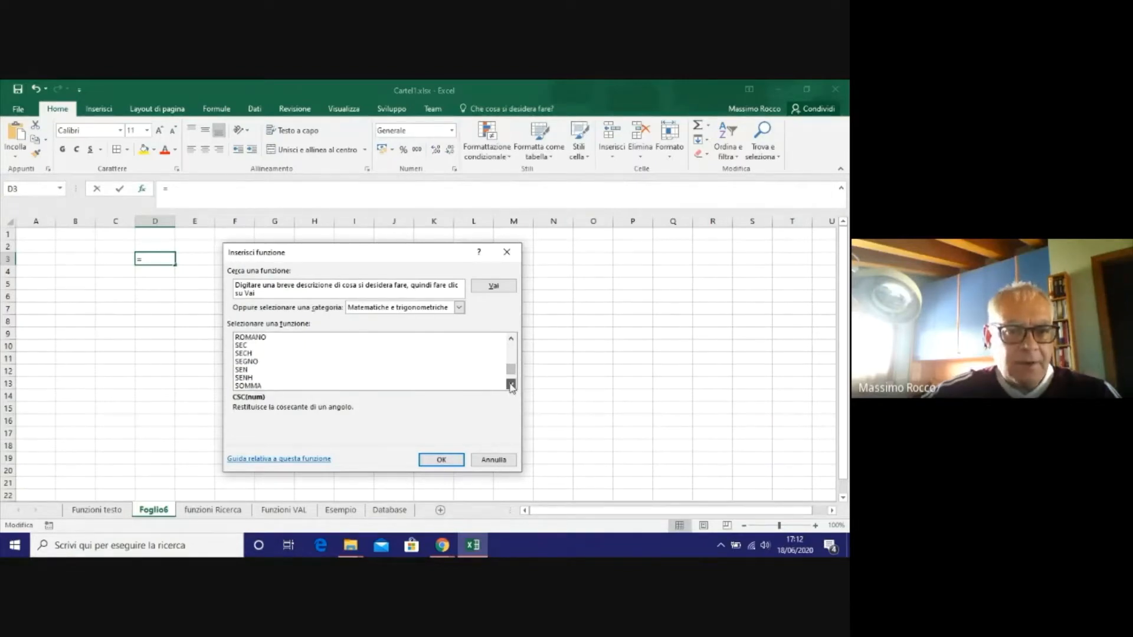
{"action": "left_click", "coordinate": [511, 385]}
{"action": "left_click", "coordinate": [511, 384]}
{"action": "left_click", "coordinate": [511, 384]}
{"action": "left_click", "coordinate": [511, 385]}
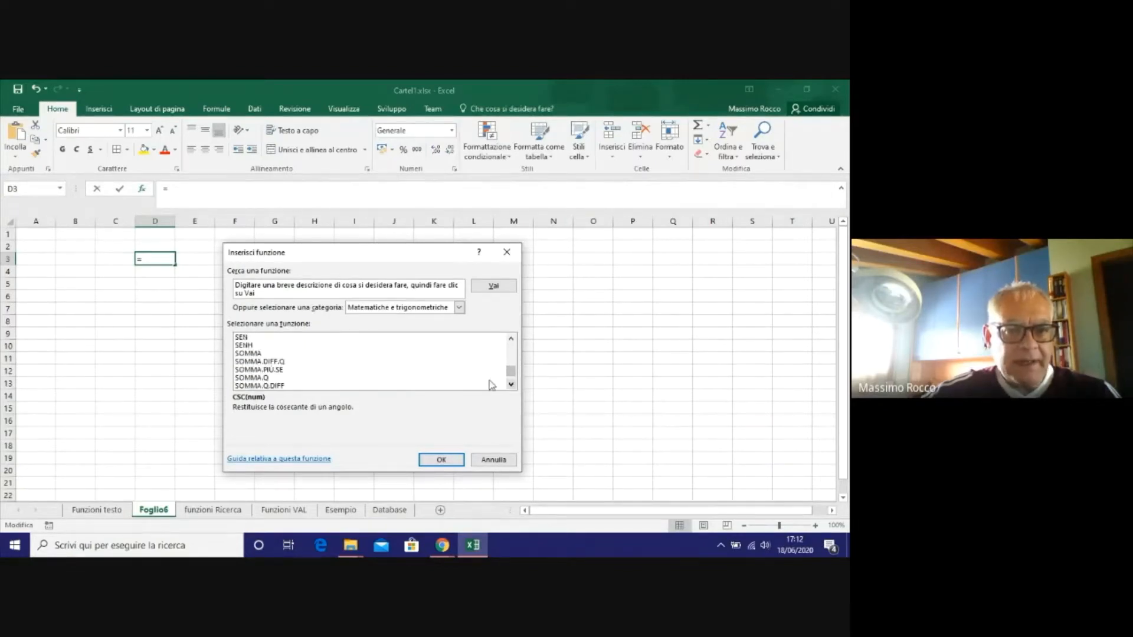
{"action": "left_click", "coordinate": [252, 354]}
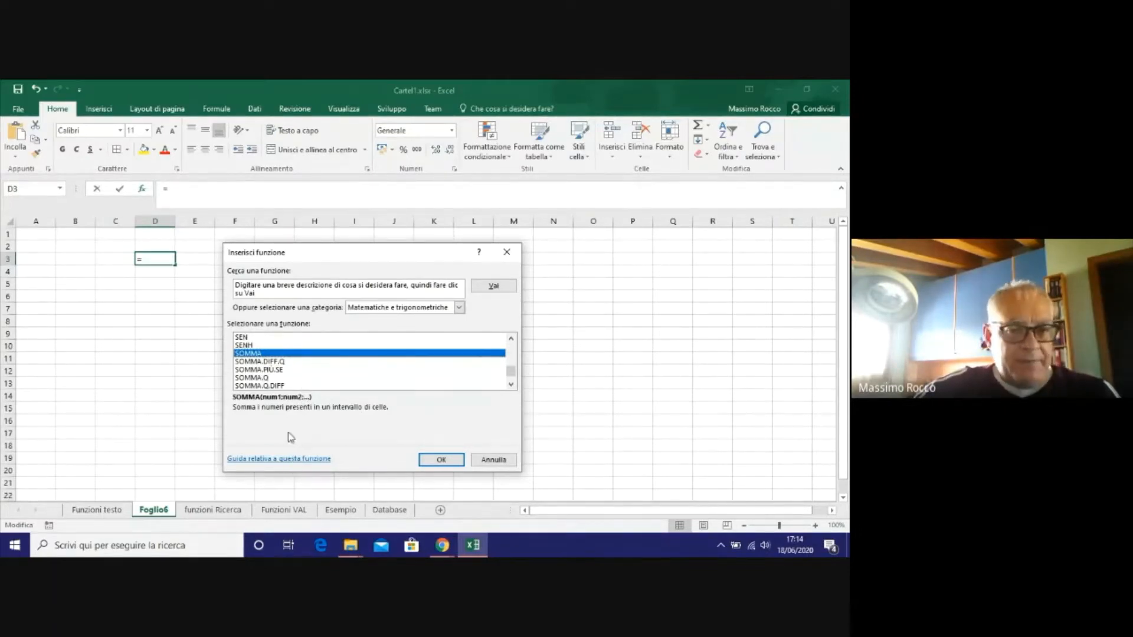
Read the help article on the SOMMA function and its examples, and close the help window.
{"action": "left_click", "coordinate": [264, 464]}
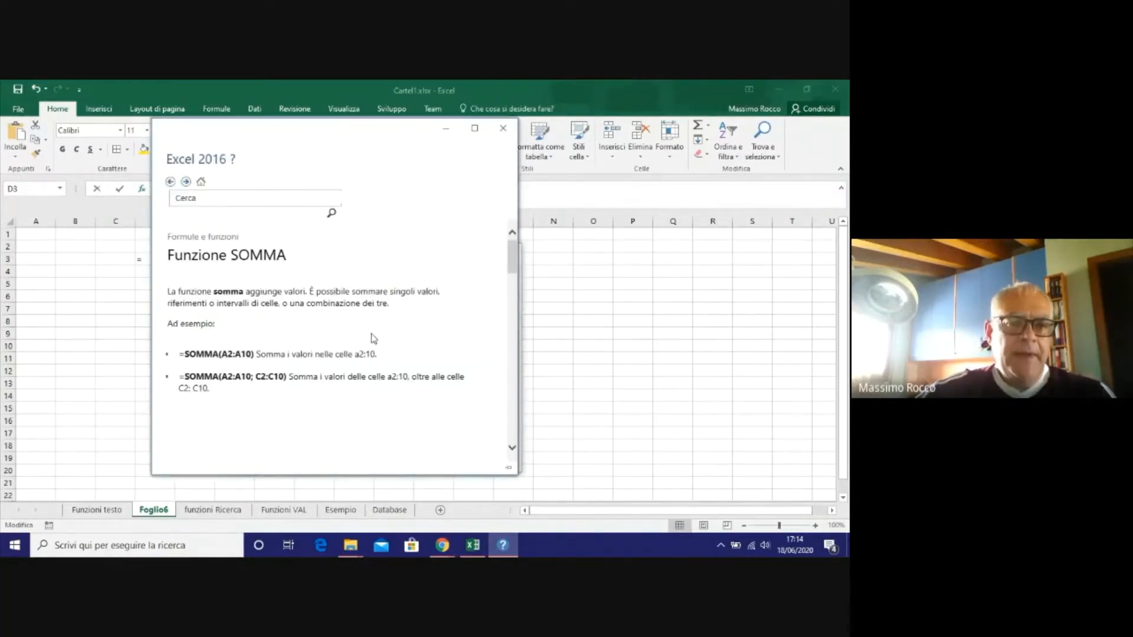
{"action": "left_click", "coordinate": [513, 448]}
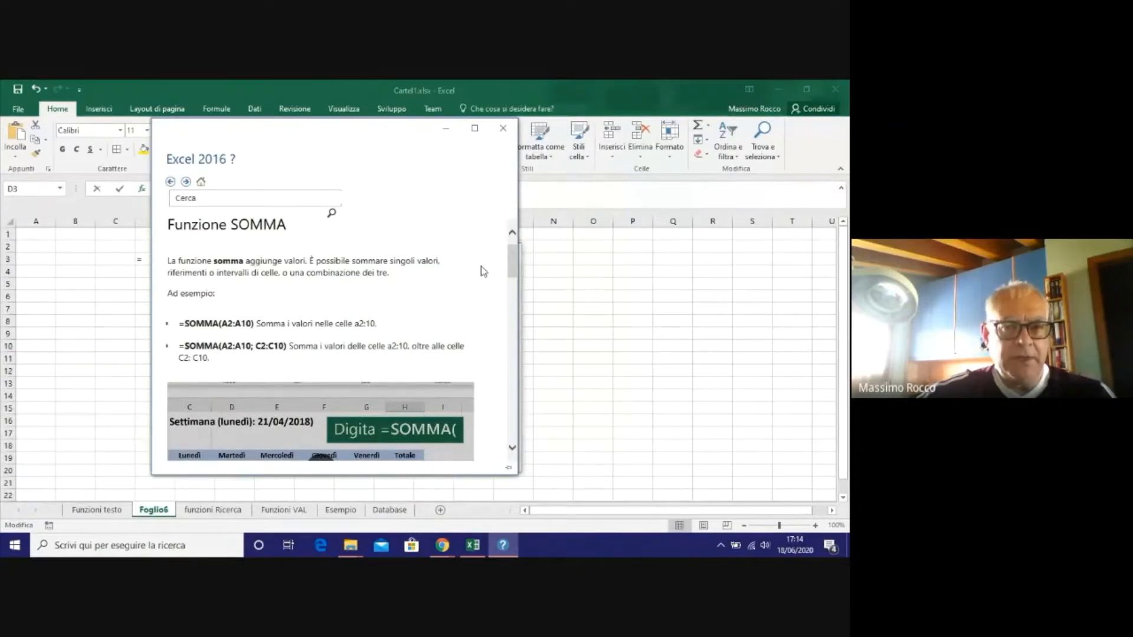
{"action": "mouse_move", "coordinate": [514, 259]}
{"action": "left_mouse_down"}
{"action": "mouse_move", "coordinate": [493, 417]}
{"action": "mouse_move", "coordinate": [511, 263]}
{"action": "left_mouse_up"}
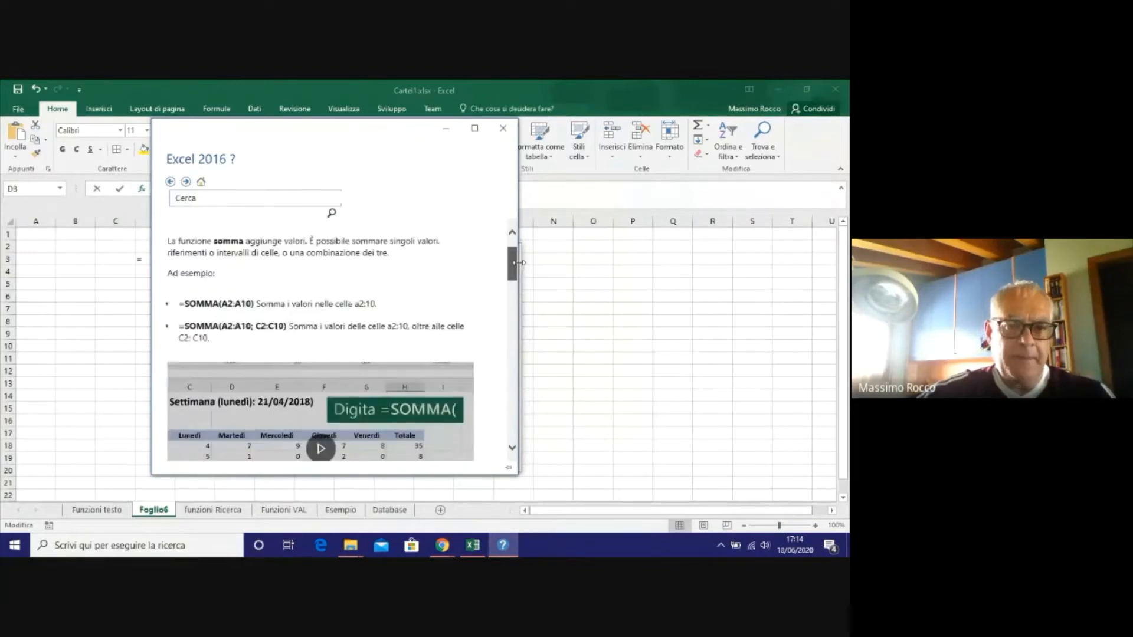
{"action": "left_click", "coordinate": [506, 128]}
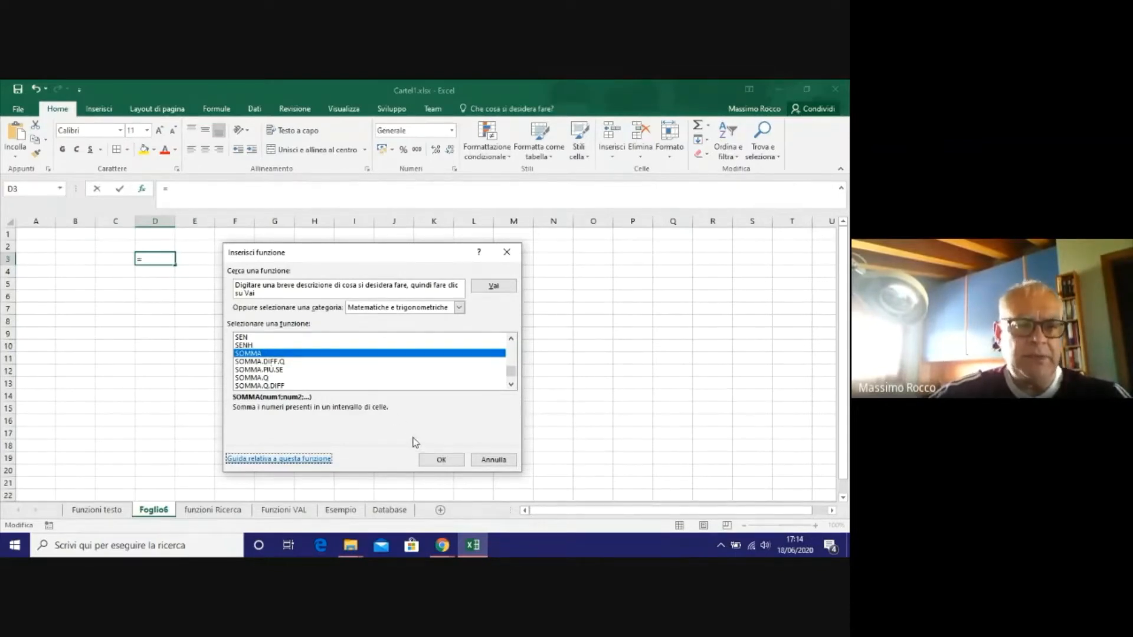
Insert the SOMMA function in cell D3 with A3:B6 as Num1 and A8:B12 as Num2.
{"action": "left_click", "coordinate": [260, 355]}
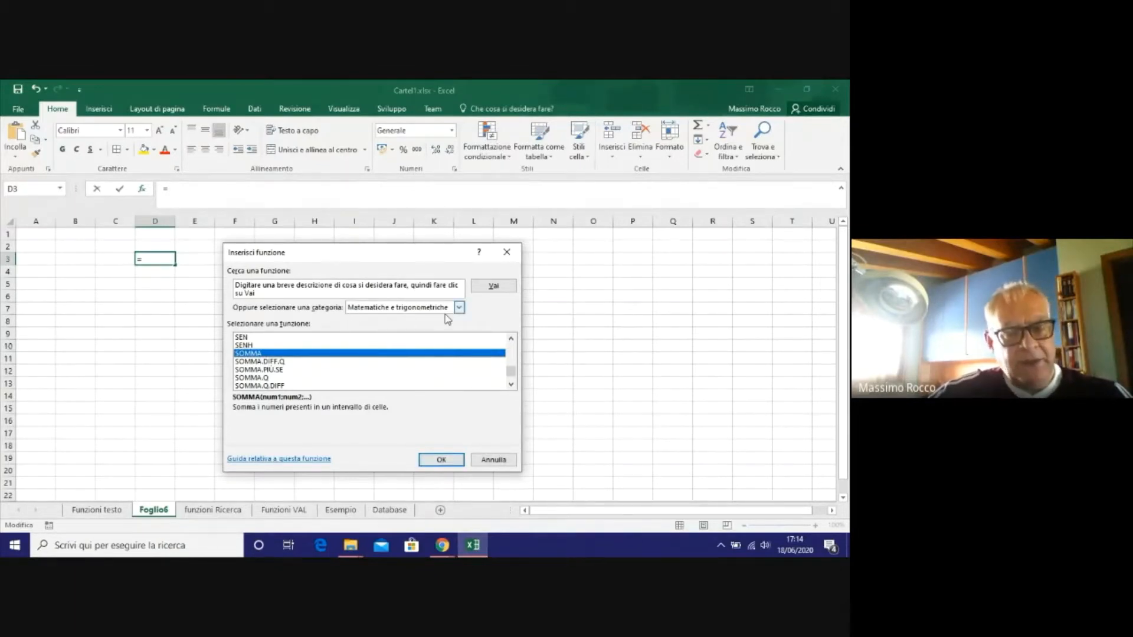
{"action": "left_click", "coordinate": [443, 460]}
{"action": "left_click_drag", "start_coordinate": [378, 264], "coordinate": [486, 260]}
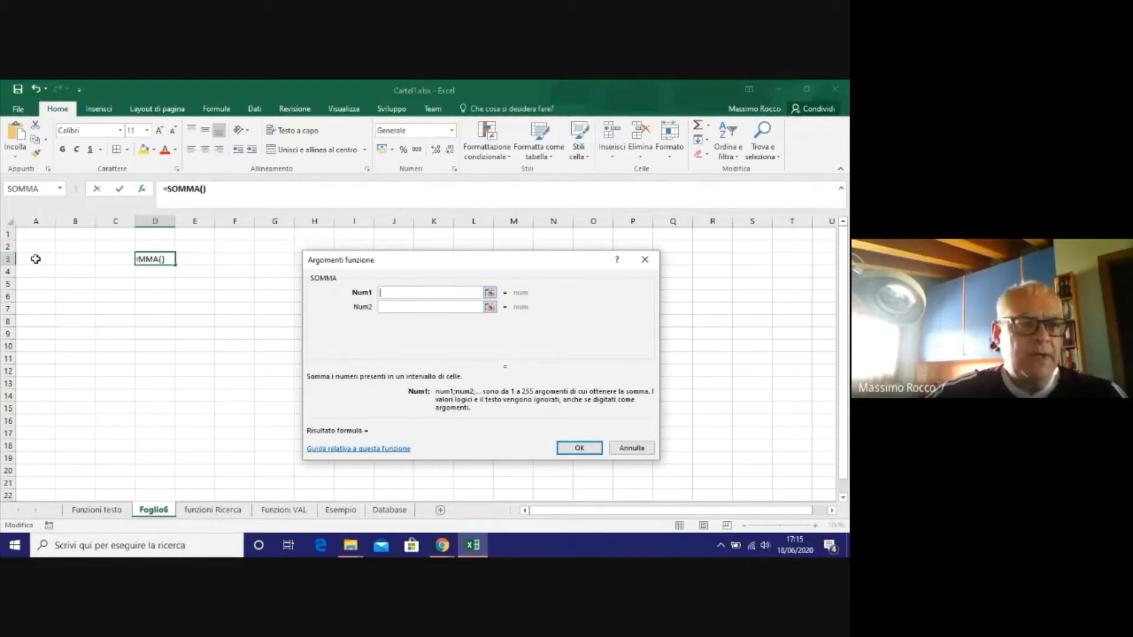
{"action": "left_click_drag", "start_coordinate": [35, 258], "coordinate": [83, 368]}
{"action": "left_click", "coordinate": [480, 307]}
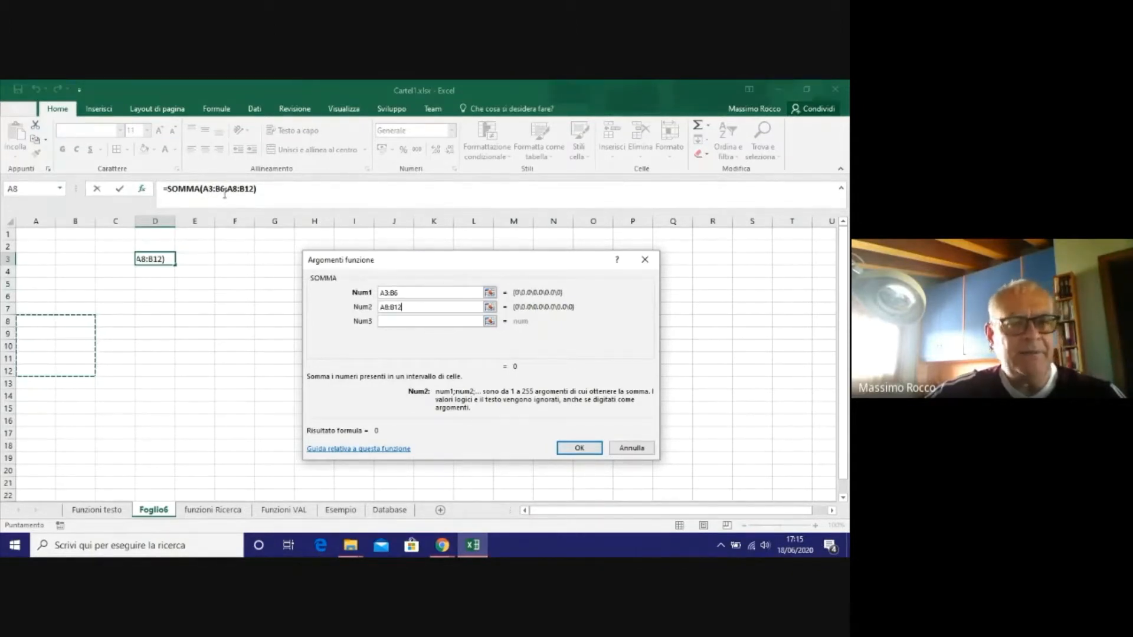
{"action": "left_click", "coordinate": [245, 192]}
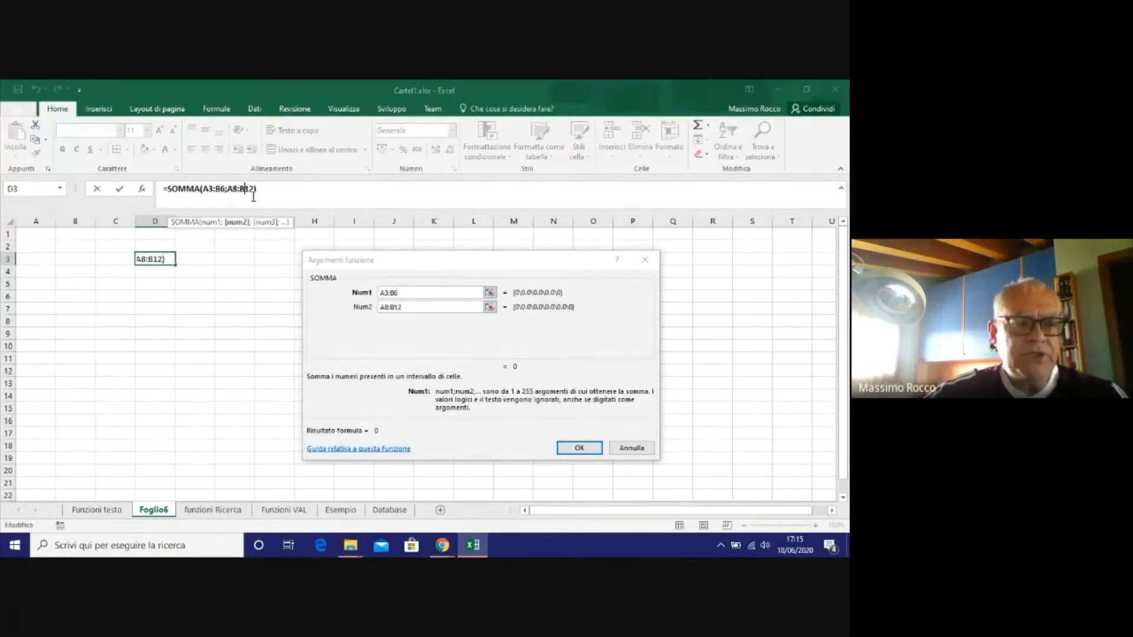
{"action": "left_click", "coordinate": [588, 451]}
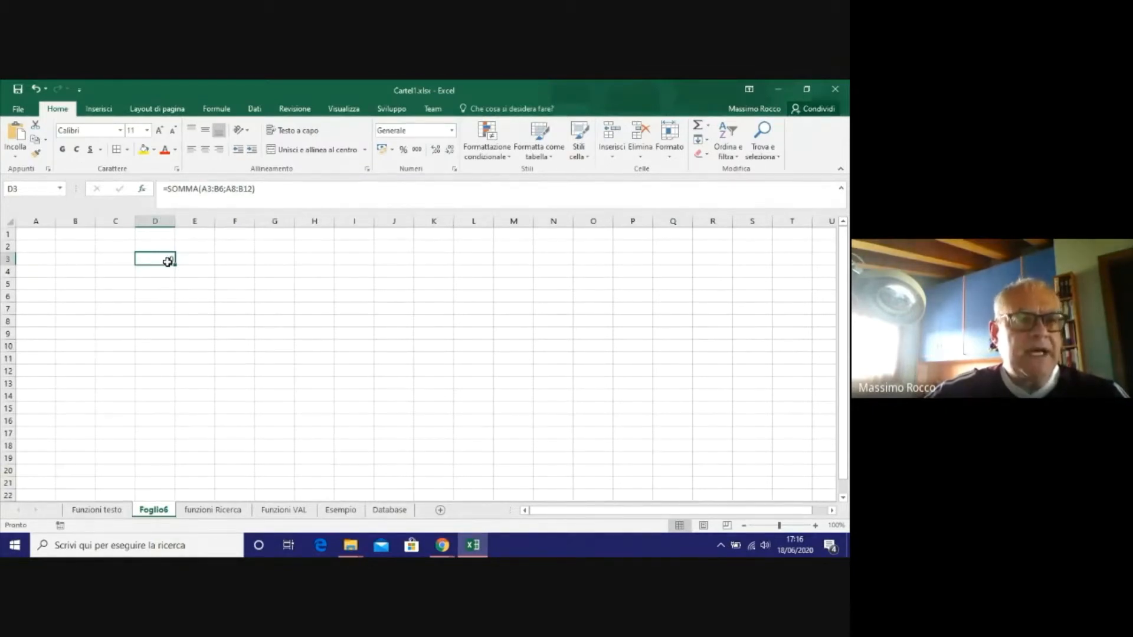
Enter 445 in cell A3 and 55 in B5, checking the SOMMA formula in D3 after each entry.
{"action": "left_click", "coordinate": [45, 264]}
{"action": "type", "text": "445"}
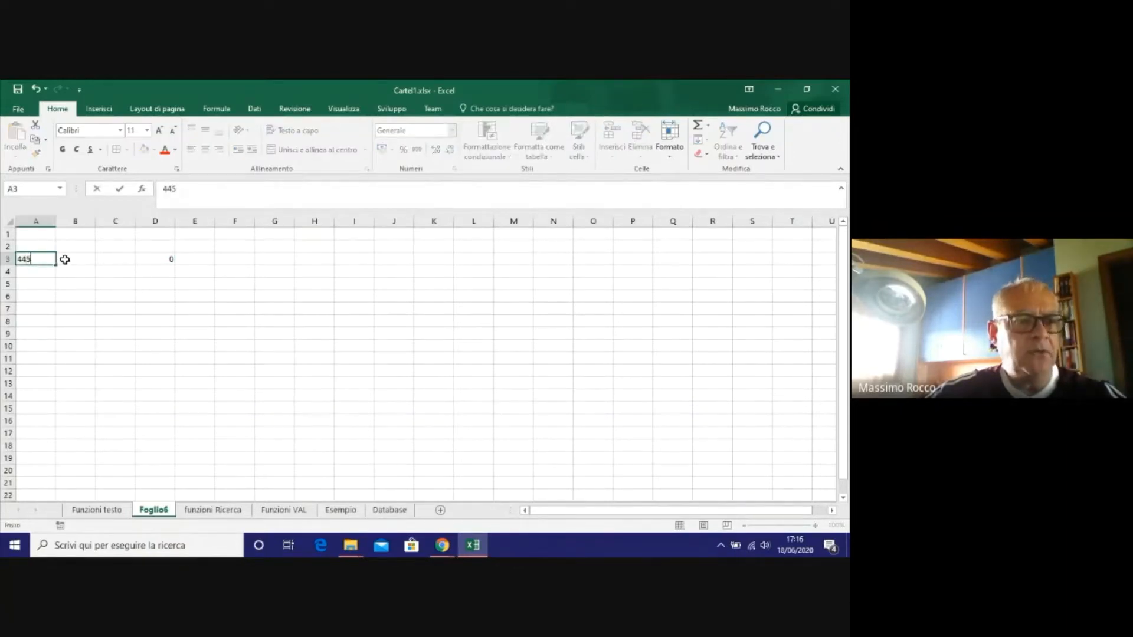
{"action": "left_click", "coordinate": [62, 260]}
{"action": "left_click", "coordinate": [165, 262]}
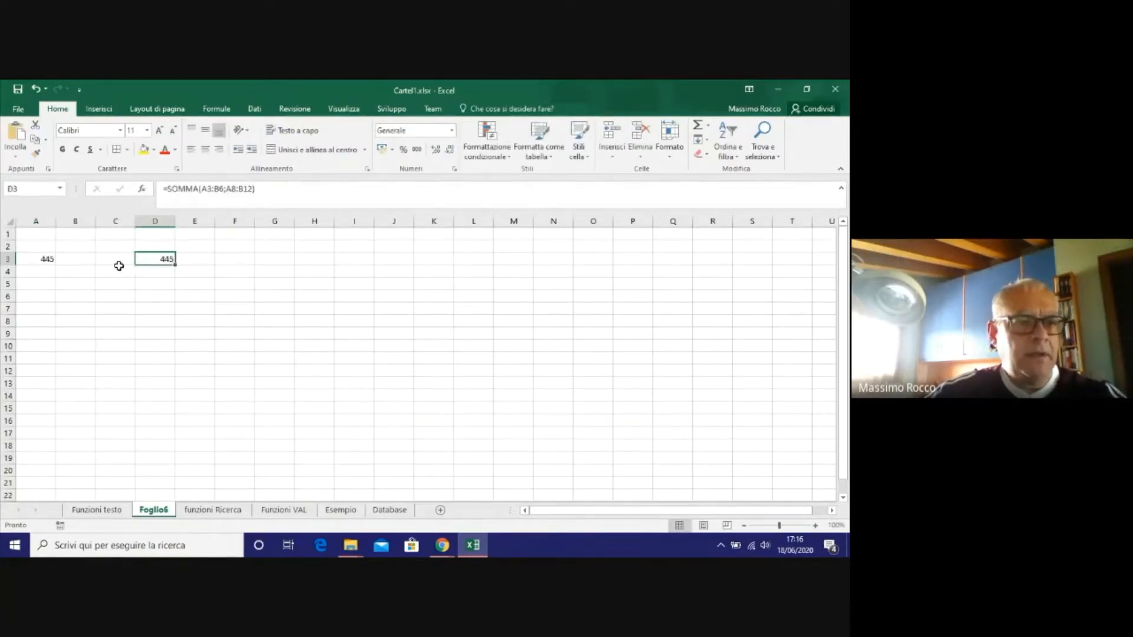
{"action": "left_click", "coordinate": [84, 269]}
{"action": "left_click", "coordinate": [90, 285]}
{"action": "type", "text": "55"}
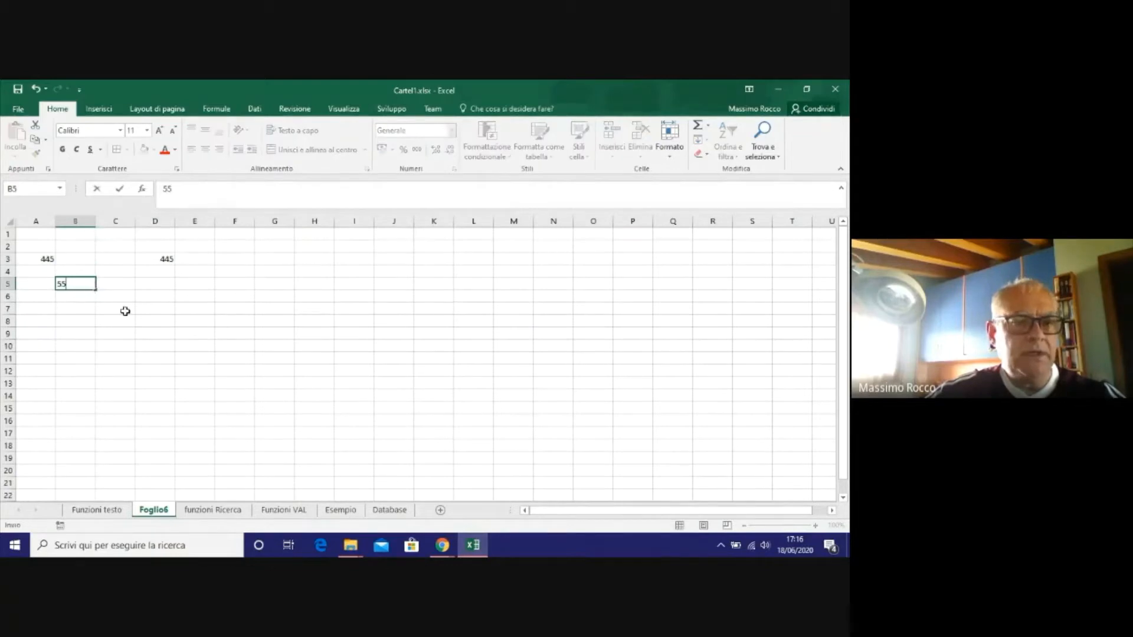
{"action": "key", "text": "Tab"}
{"action": "left_click", "coordinate": [154, 259]}
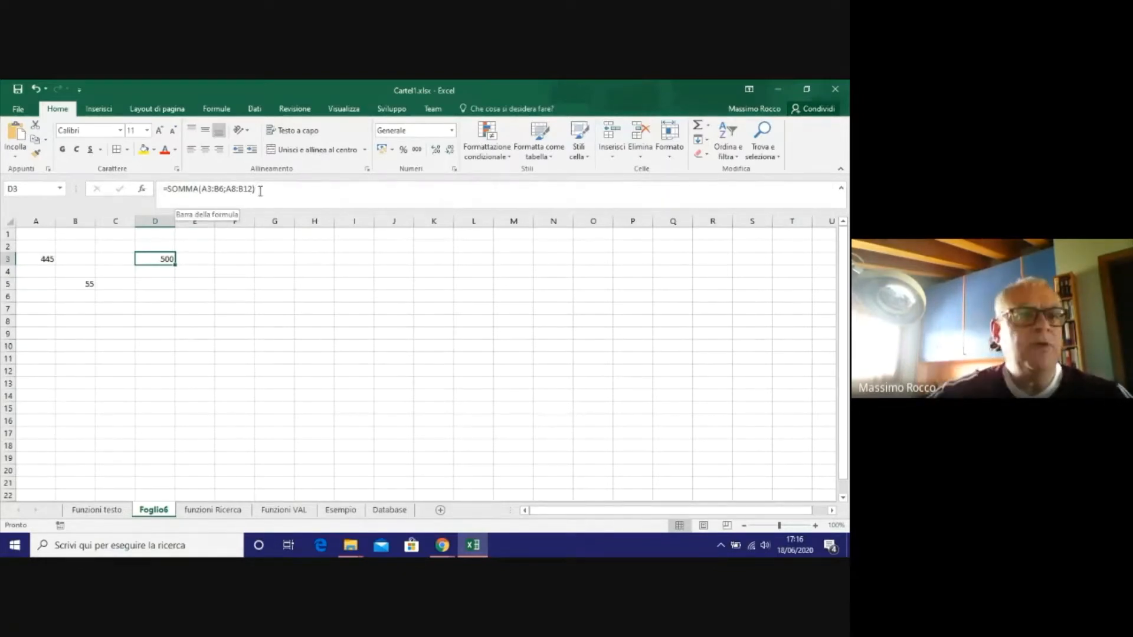
{"action": "left_click", "coordinate": [139, 321]}
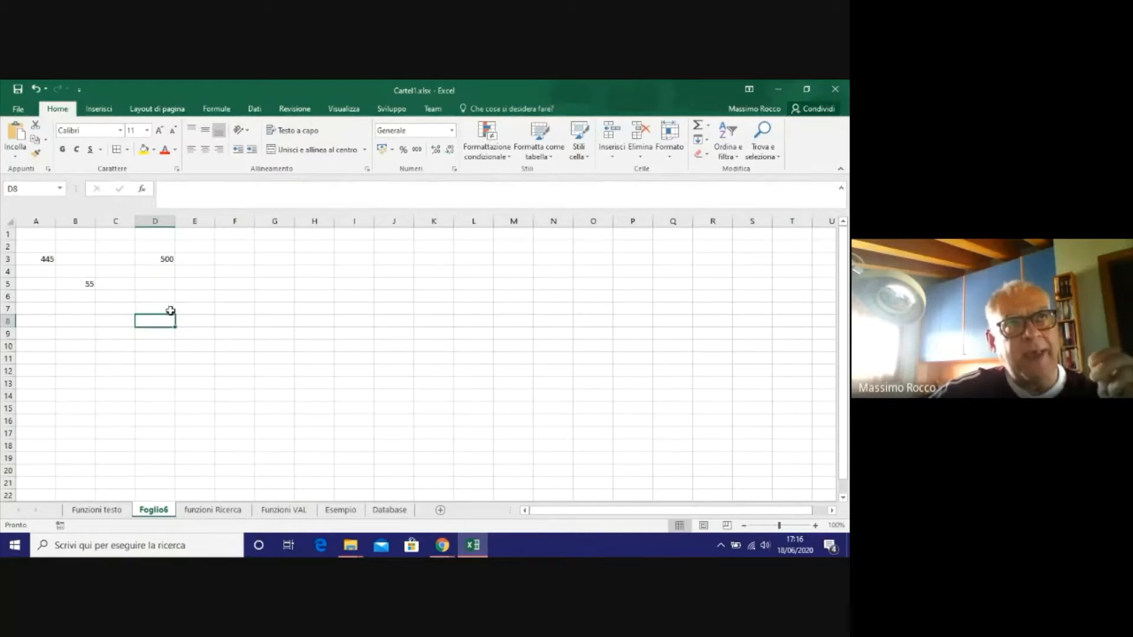
Enter 123 in cell A9 and 1245 in cell B9.
{"action": "left_click", "coordinate": [50, 330]}
{"action": "type", "text": "123"}
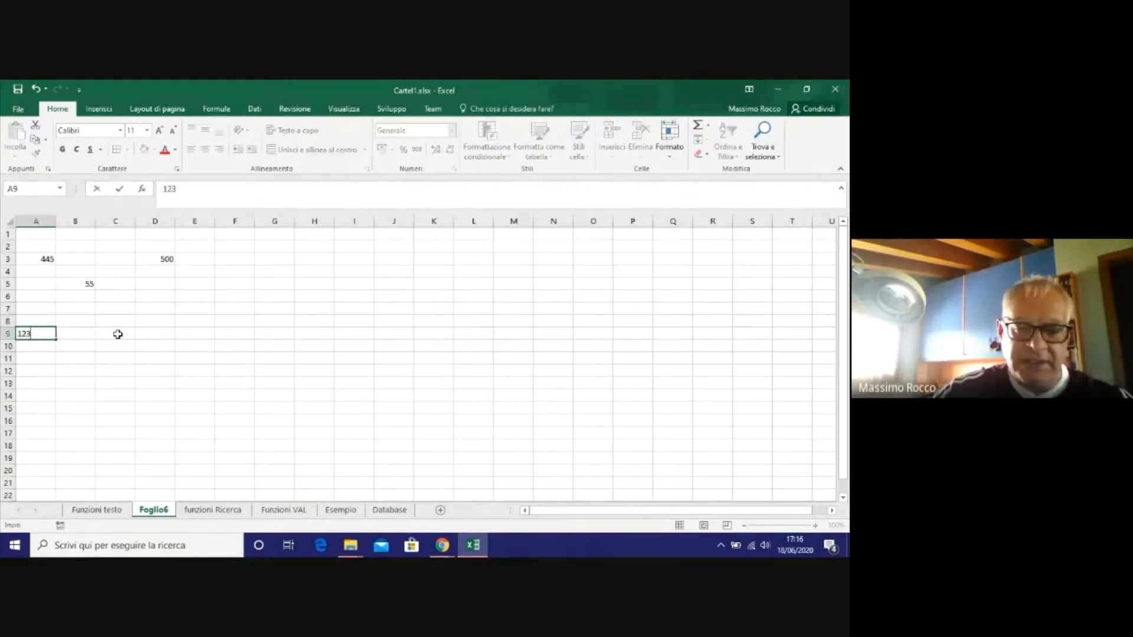
{"action": "key", "text": "Tab"}
{"action": "type", "text": "12"}
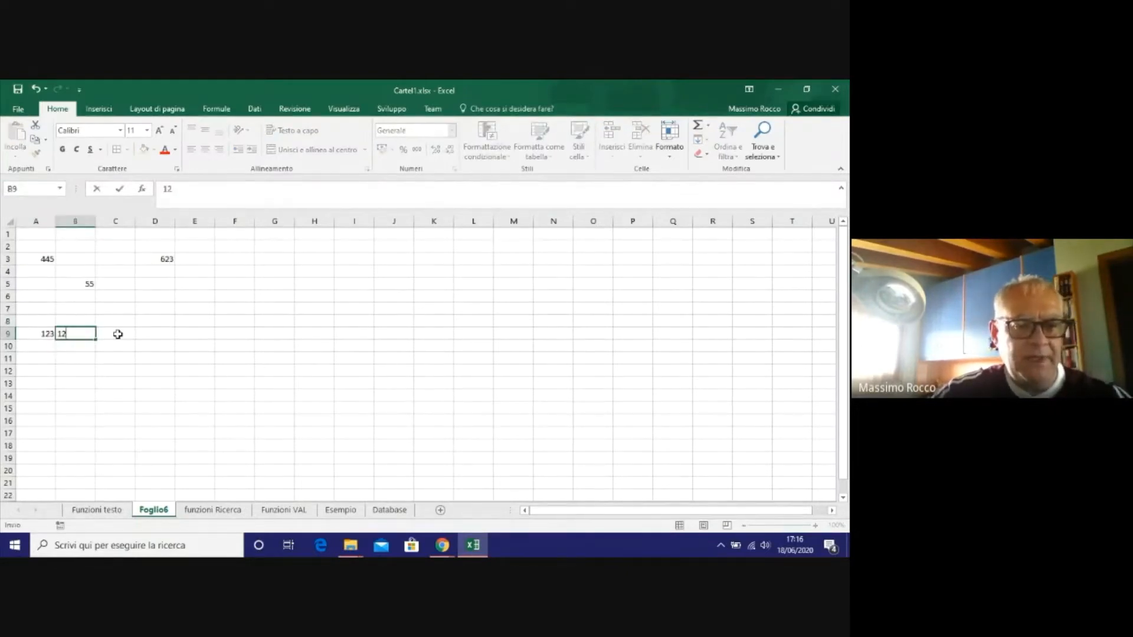
{"action": "key", "text": "Return"}
{"action": "key", "text": "Up"}
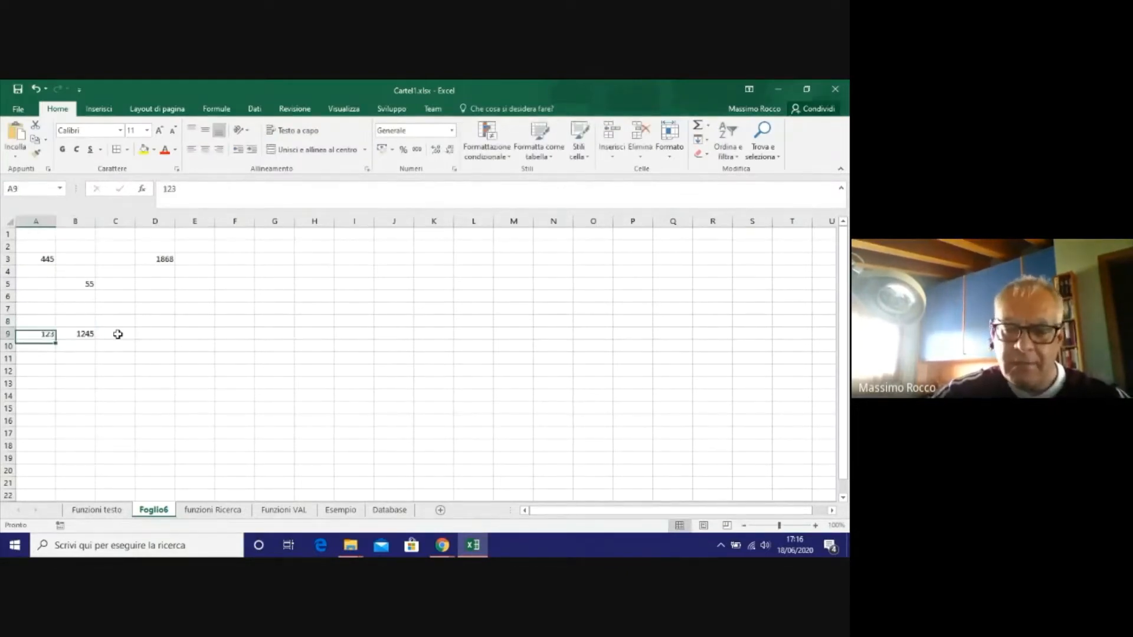
Write the formula =SOMMA(A9;A3;A9:B9) directly in cell C9.
{"action": "left_click", "coordinate": [118, 334]}
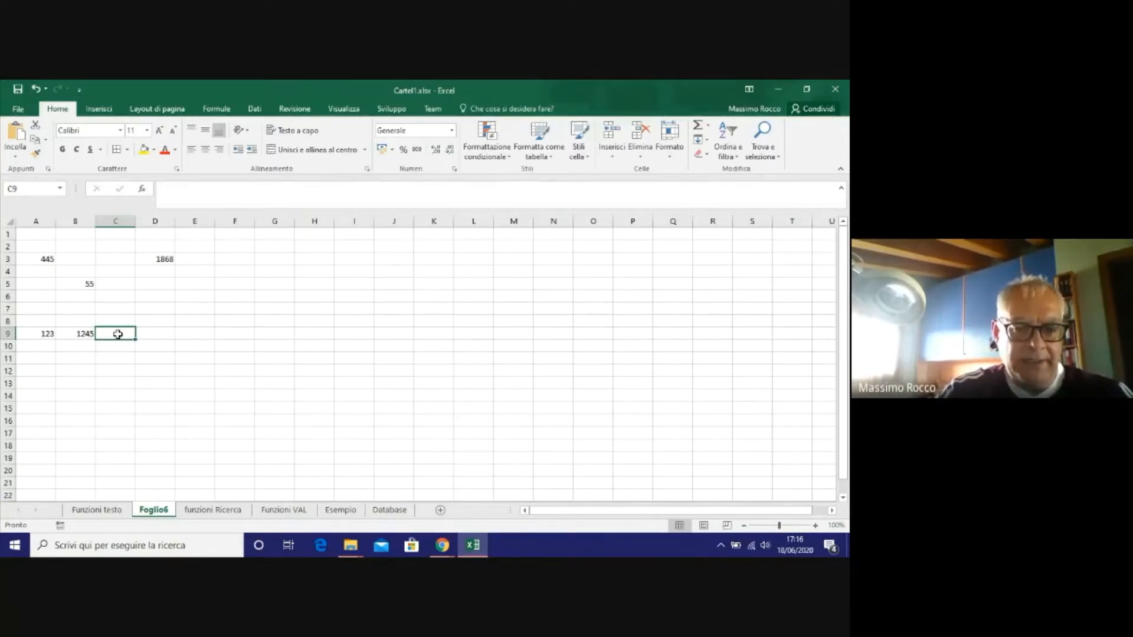
{"action": "type", "text": "="}
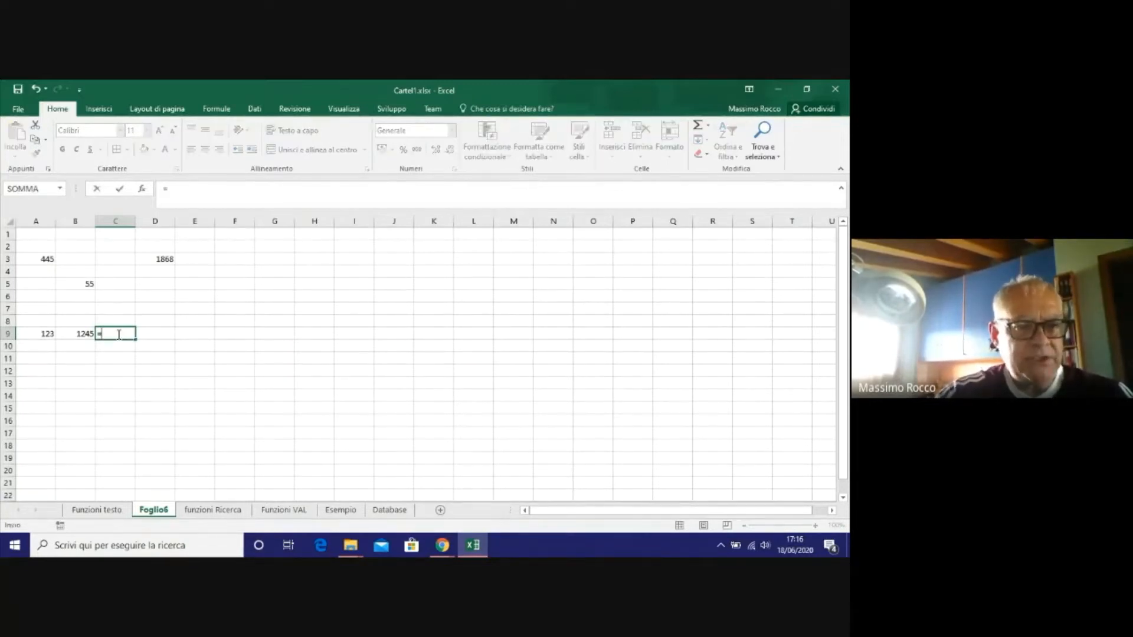
{"action": "type", "text": "somma"}
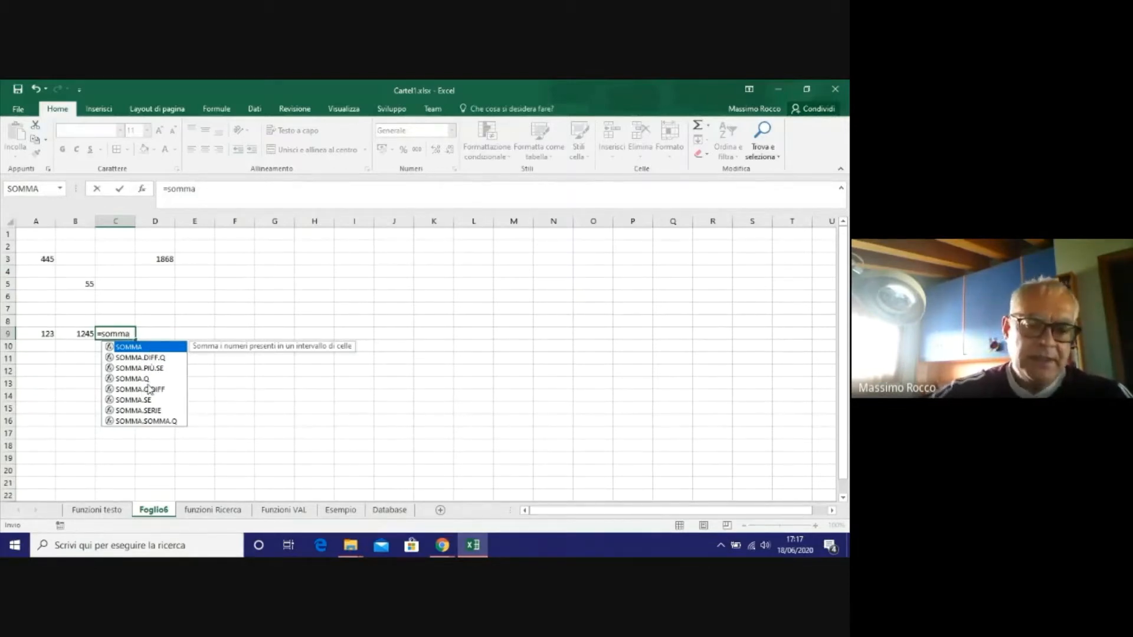
{"action": "type", "text": "("}
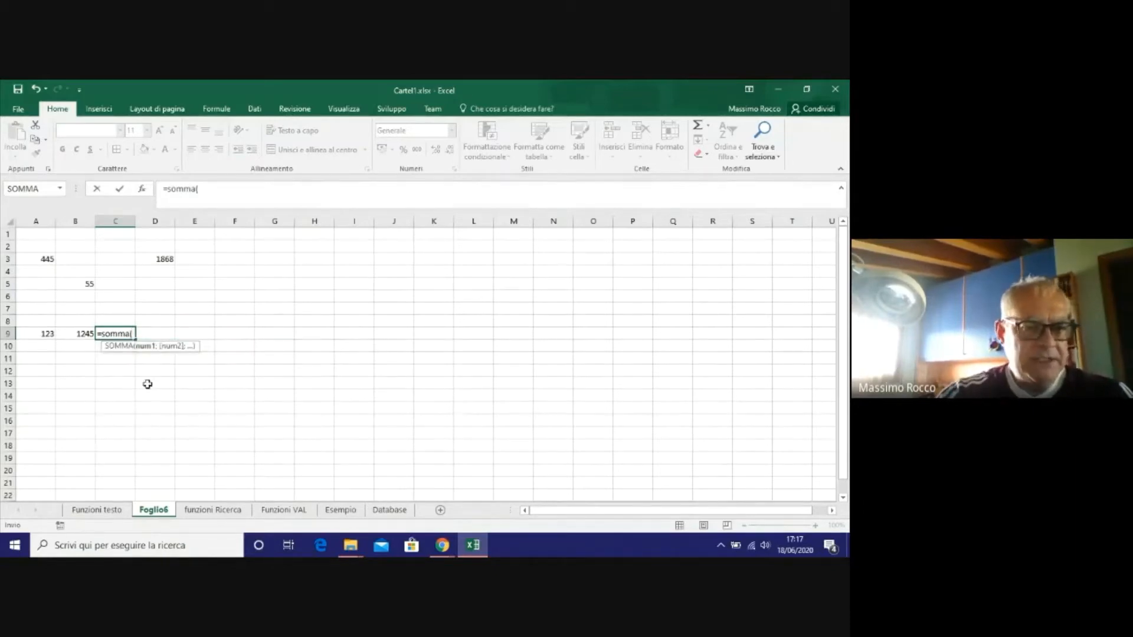
{"action": "left_click", "coordinate": [30, 334]}
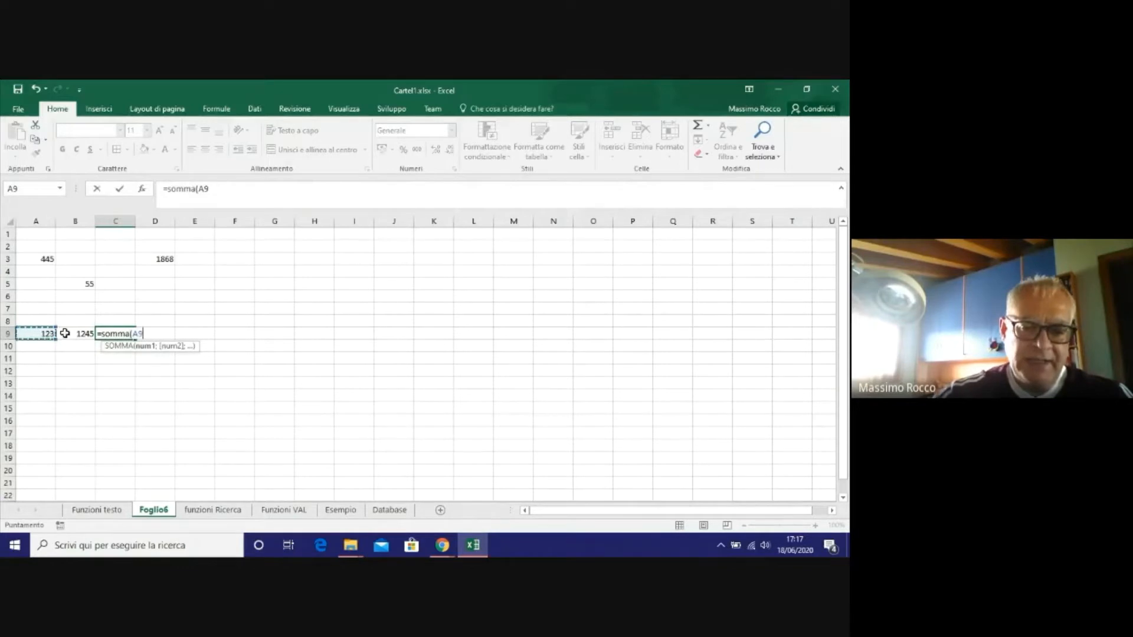
{"action": "type", "text": ";"}
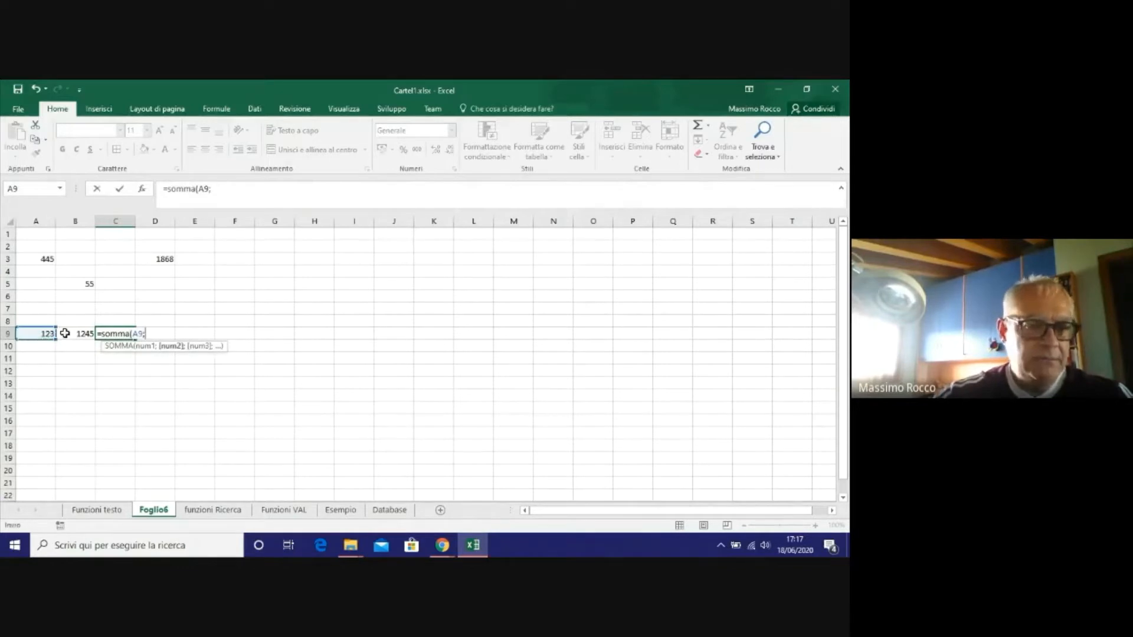
{"action": "left_click", "coordinate": [48, 258]}
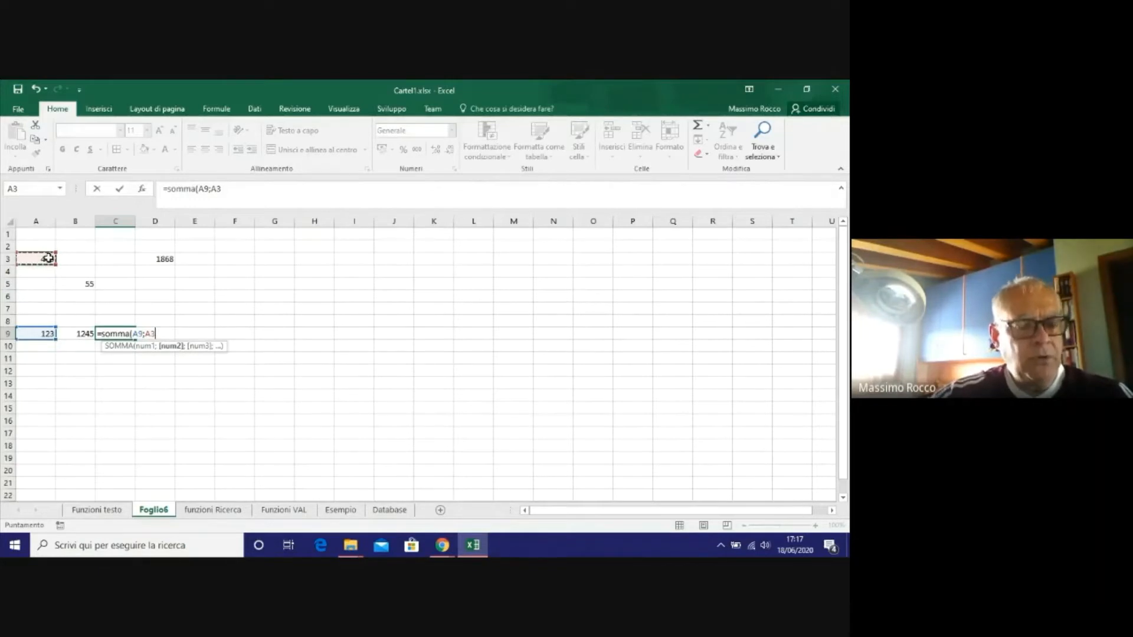
{"action": "type", "text": ";"}
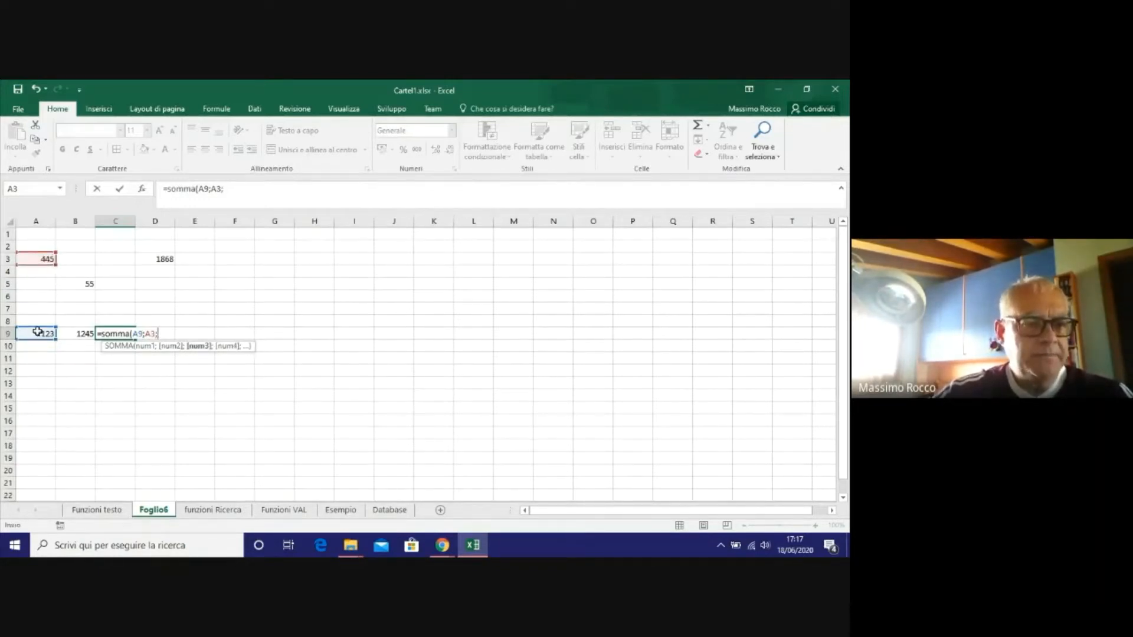
{"action": "left_click_drag", "start_coordinate": [37, 334], "coordinate": [87, 334]}
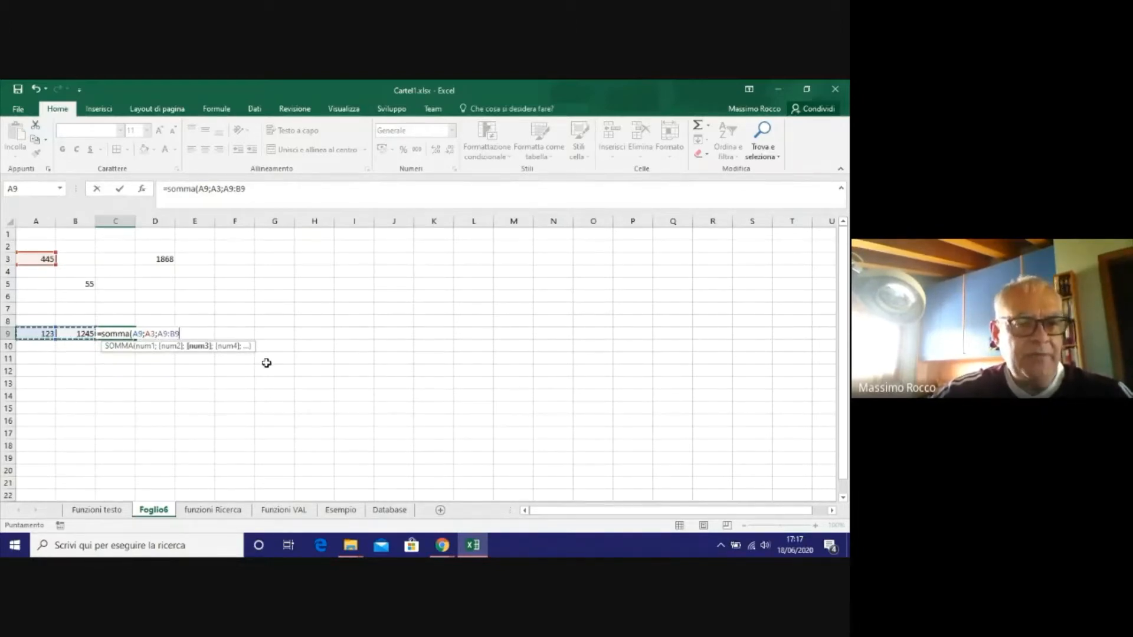
{"action": "key", "text": "Return"}
{"action": "key", "text": "Up"}
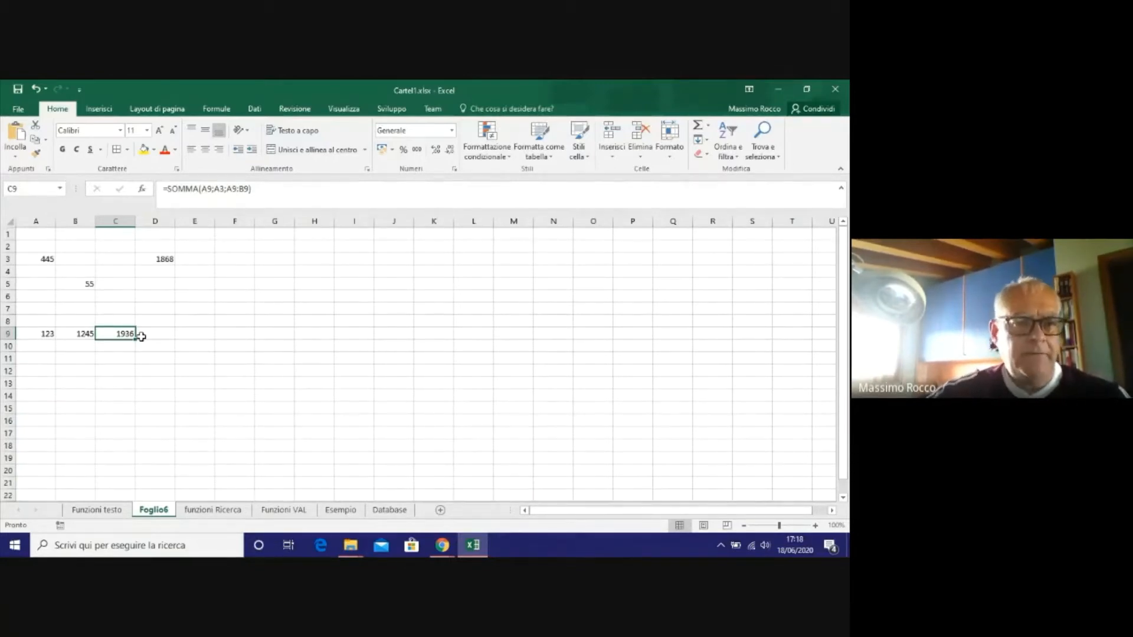
Enter a formula with the deliberately misspelled function name, =soma(A9:B9), in cell E9.
{"action": "left_click", "coordinate": [197, 333]}
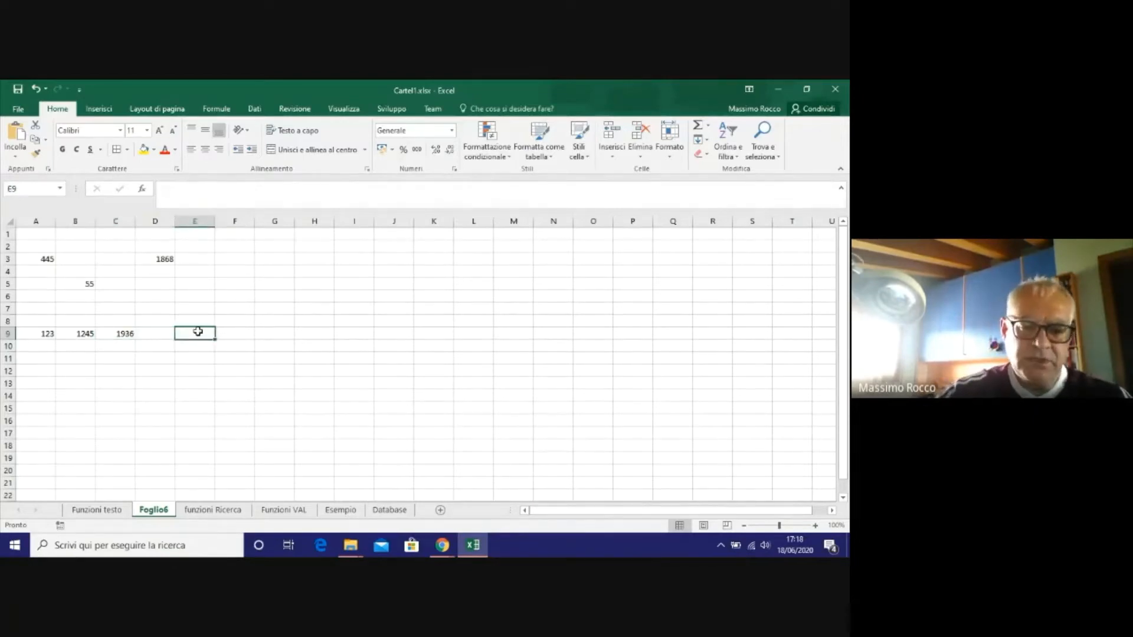
{"action": "type", "text": "=soma"}
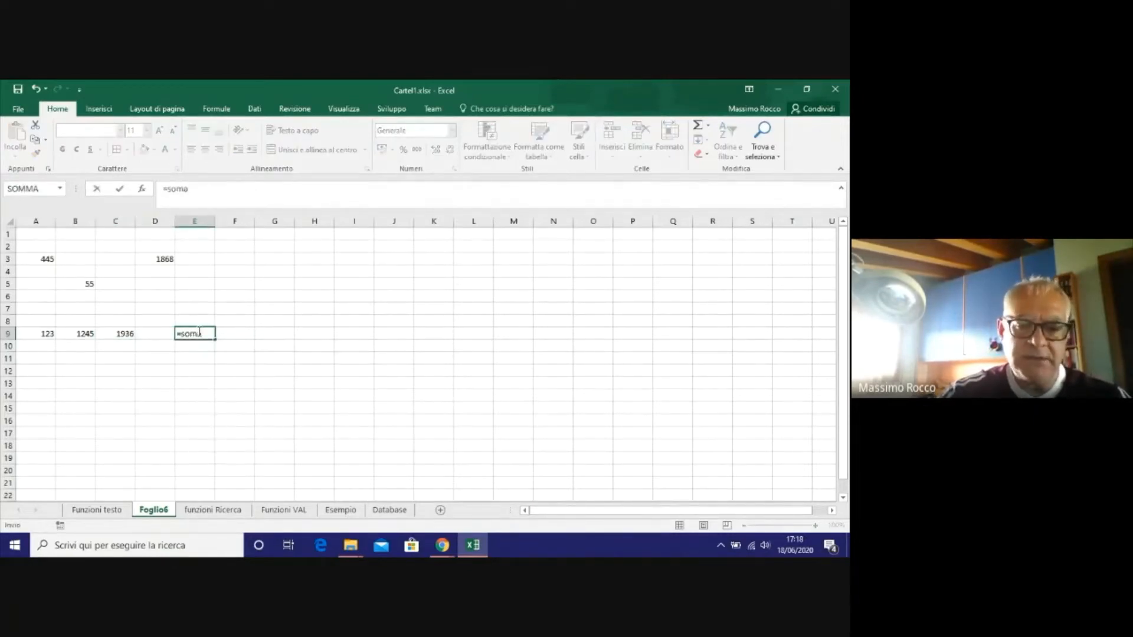
{"action": "type", "text": "("}
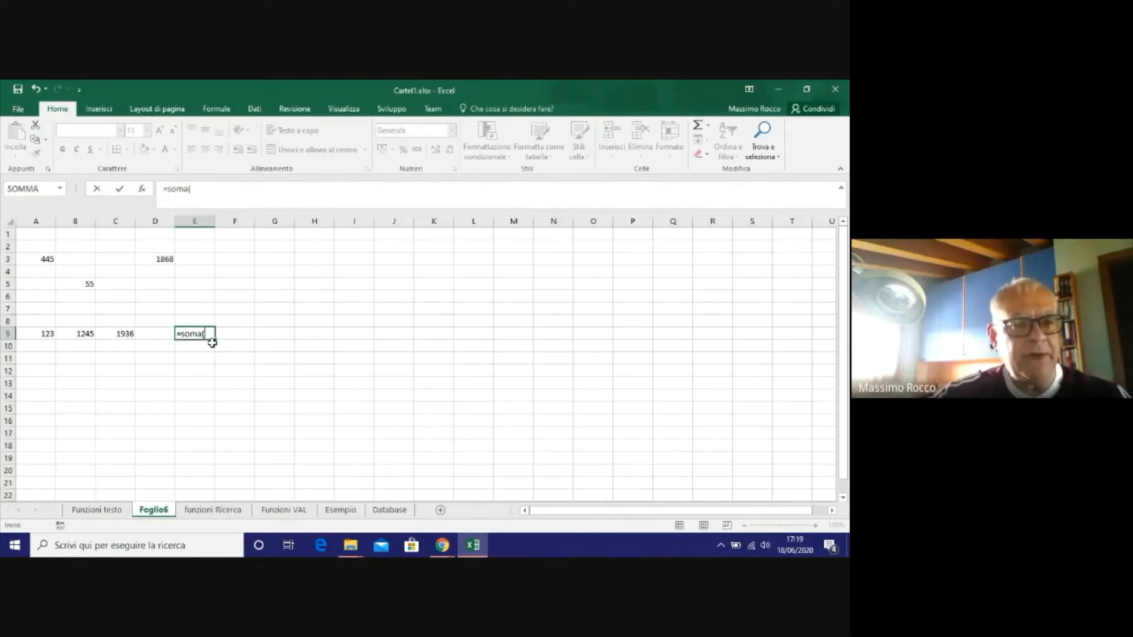
{"action": "left_click", "coordinate": [47, 334]}
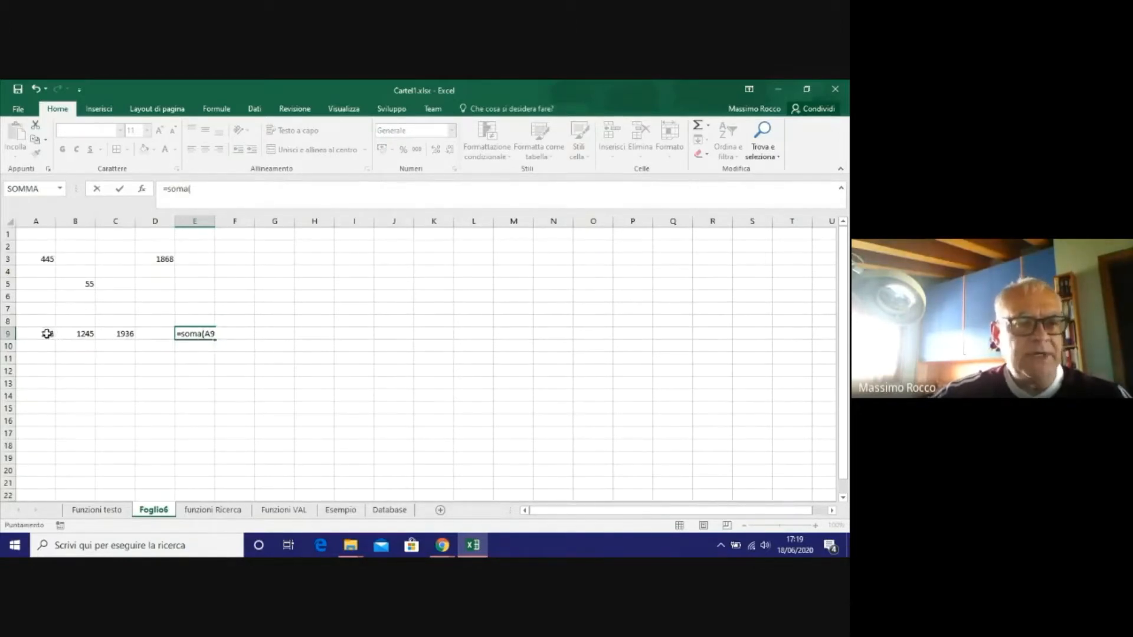
{"action": "left_click_drag", "start_coordinate": [47, 334], "coordinate": [88, 332]}
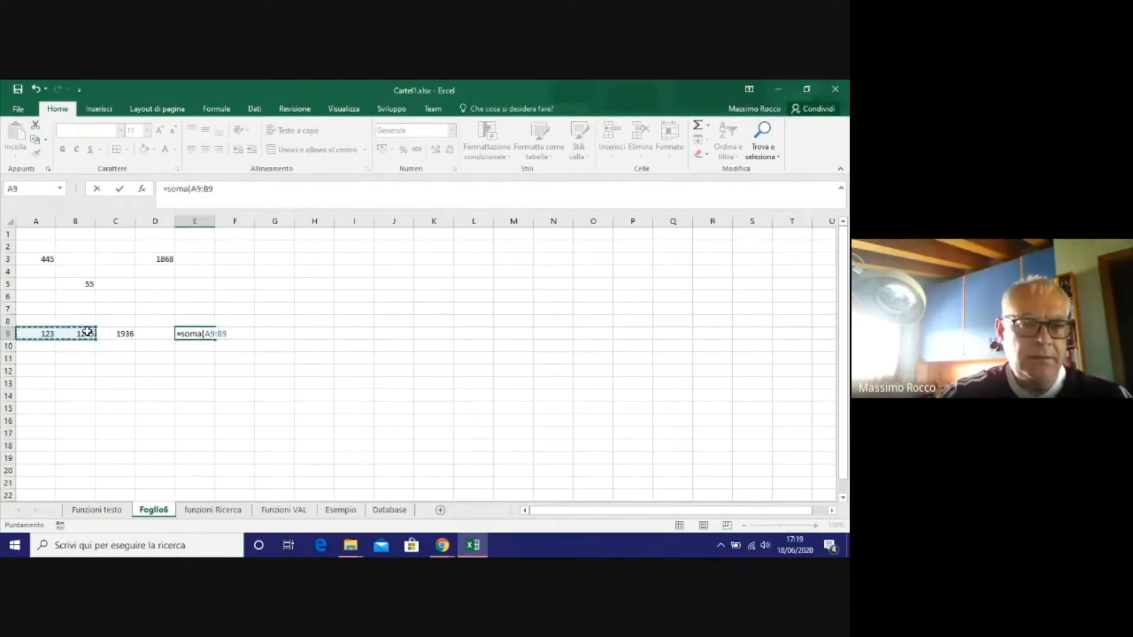
{"action": "key", "text": "Return"}
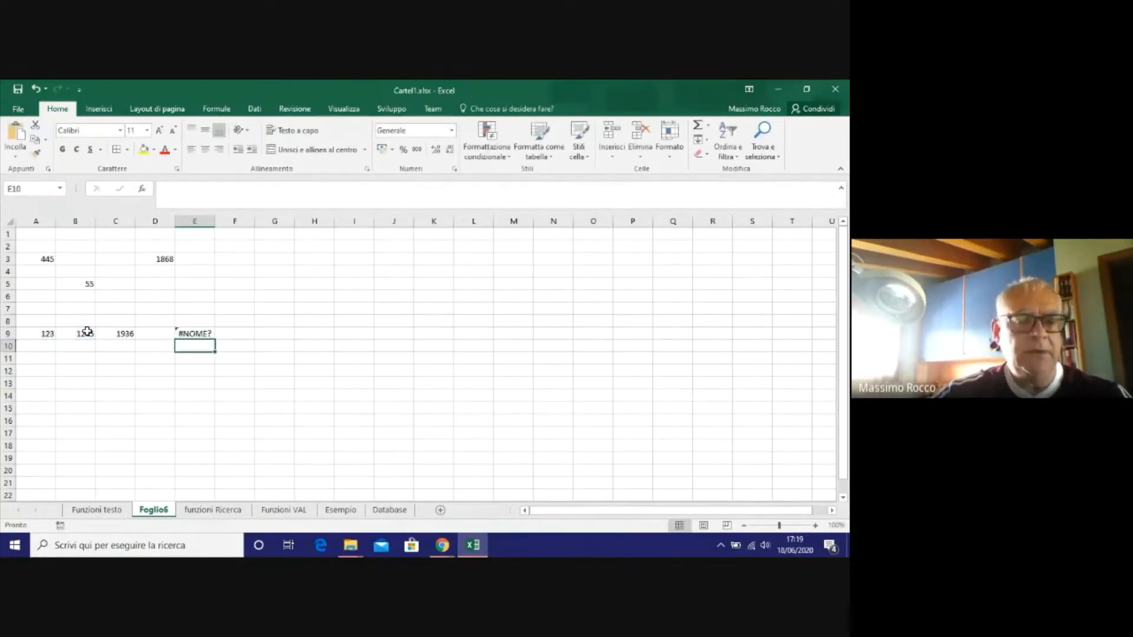
Correct the function name in E9 so the formula reads =SOMMA(A9:B9), and check the corrected cell.
{"action": "left_click", "coordinate": [204, 337]}
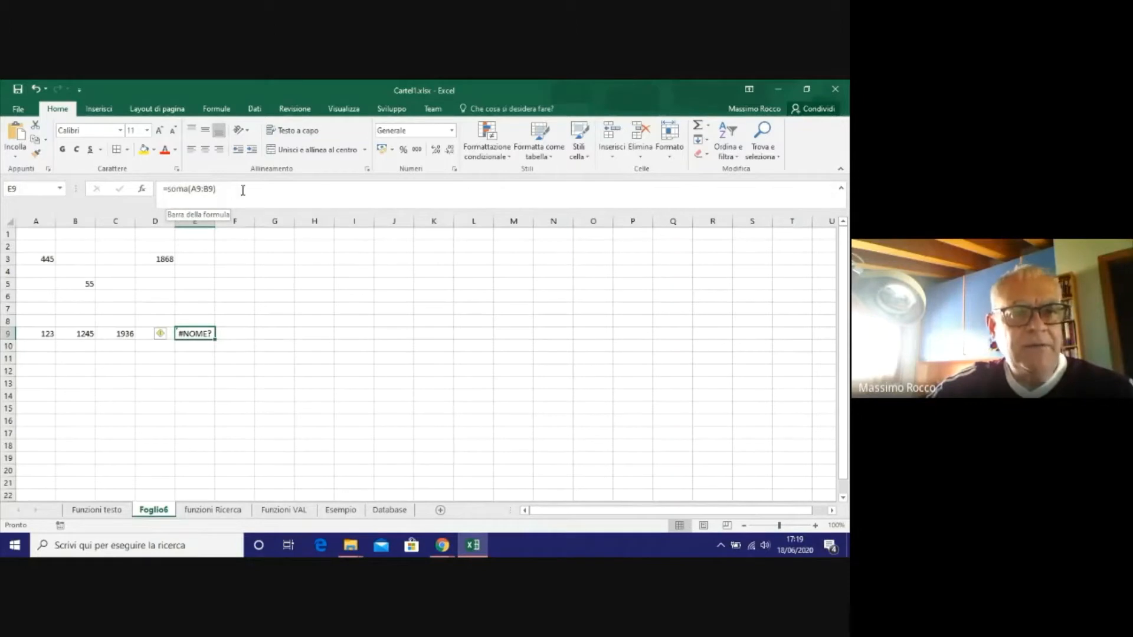
{"action": "left_click", "coordinate": [176, 190]}
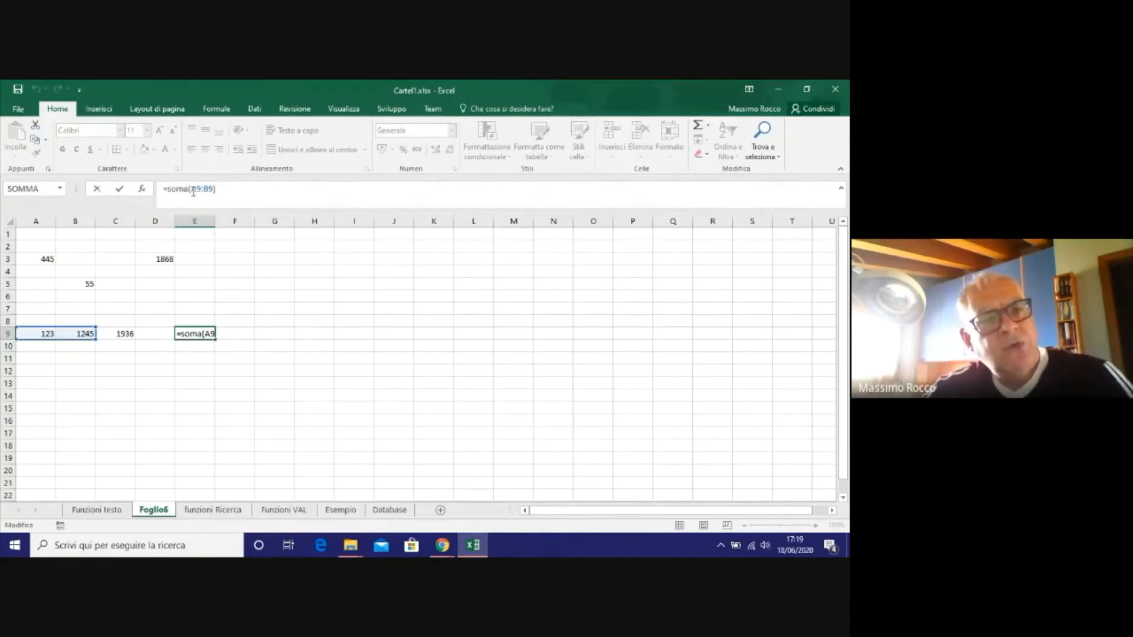
{"action": "type", "text": "m"}
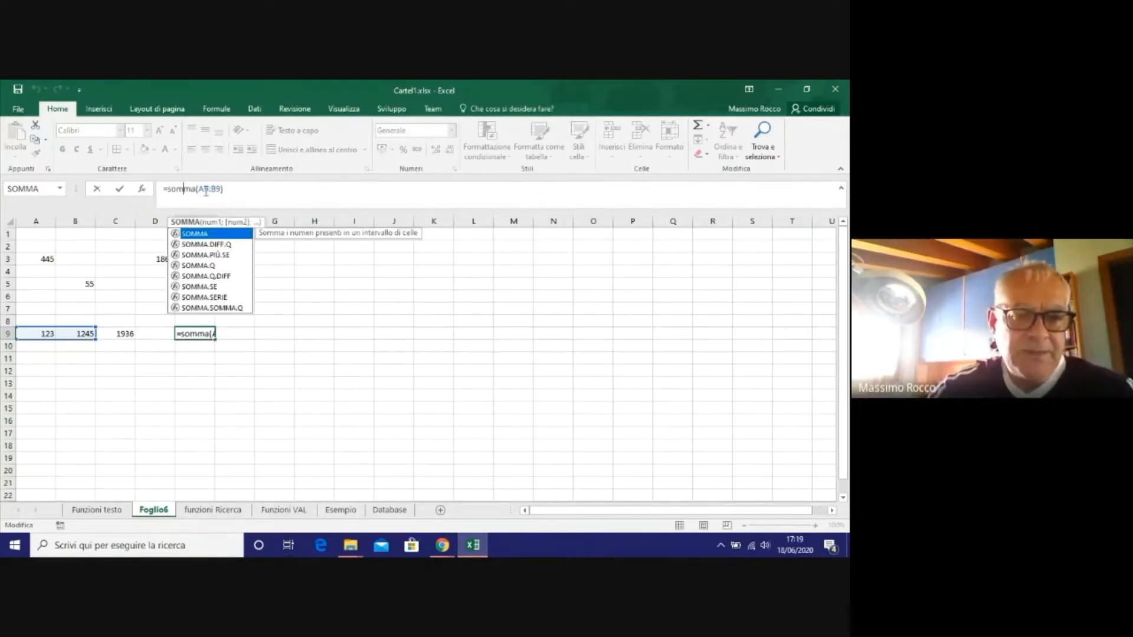
{"action": "key", "text": "Return"}
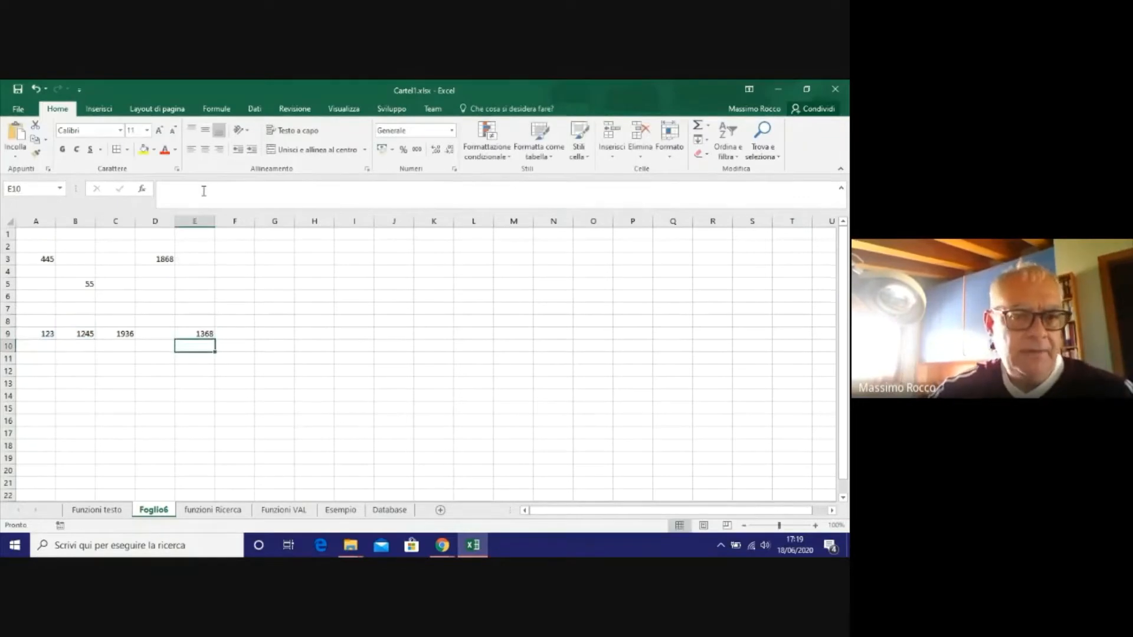
{"action": "left_click", "coordinate": [201, 333]}
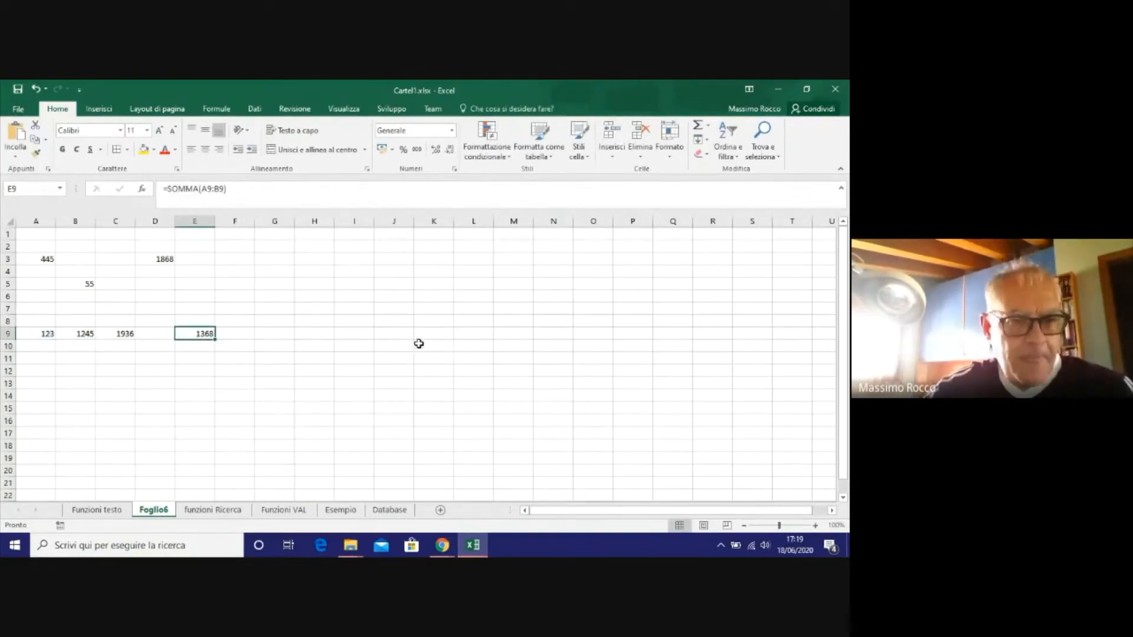
{"action": "left_click", "coordinate": [401, 347]}
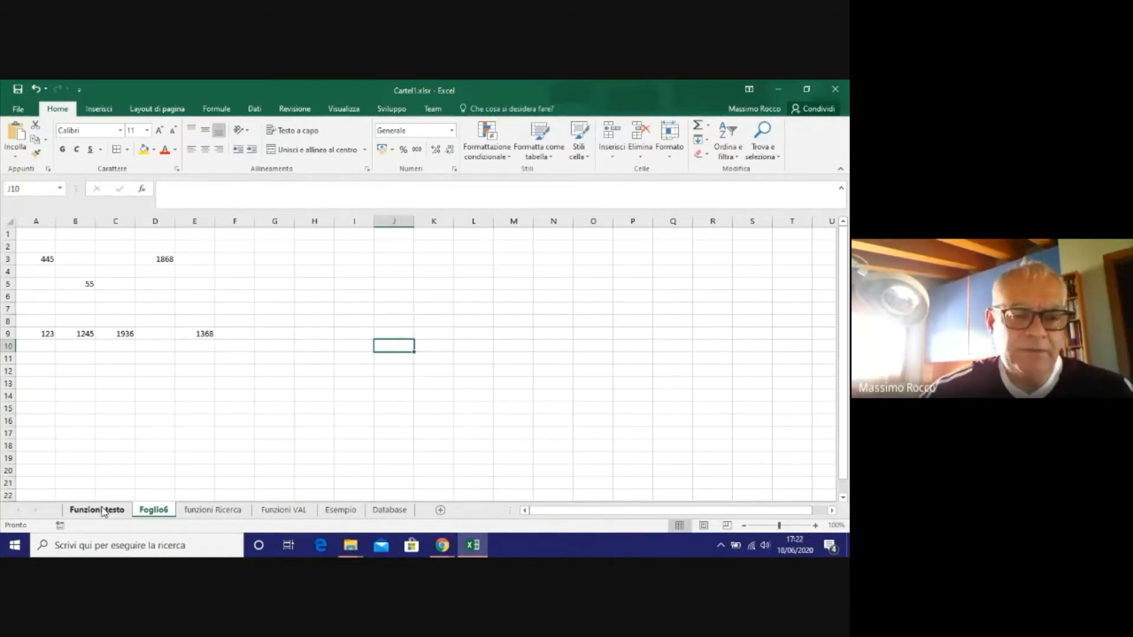
Switch to the Funzioni testo sheet and examine the CODICE FISCALE cell A2 and the adjacent cell for the first three characters on the left.
{"action": "left_click", "coordinate": [103, 511]}
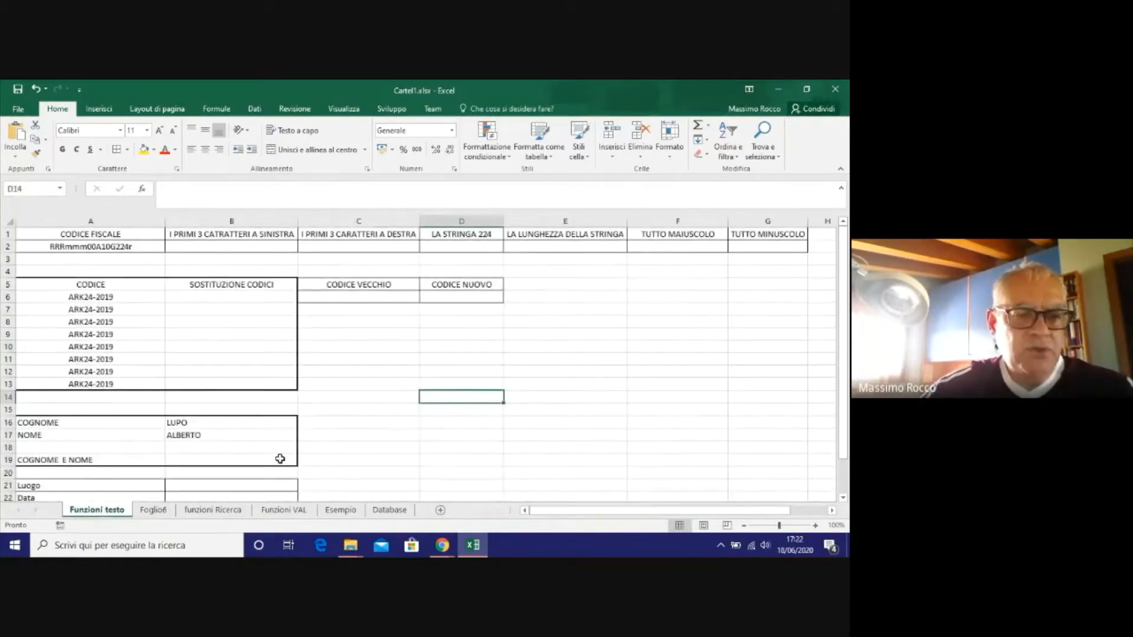
{"action": "left_click", "coordinate": [430, 381]}
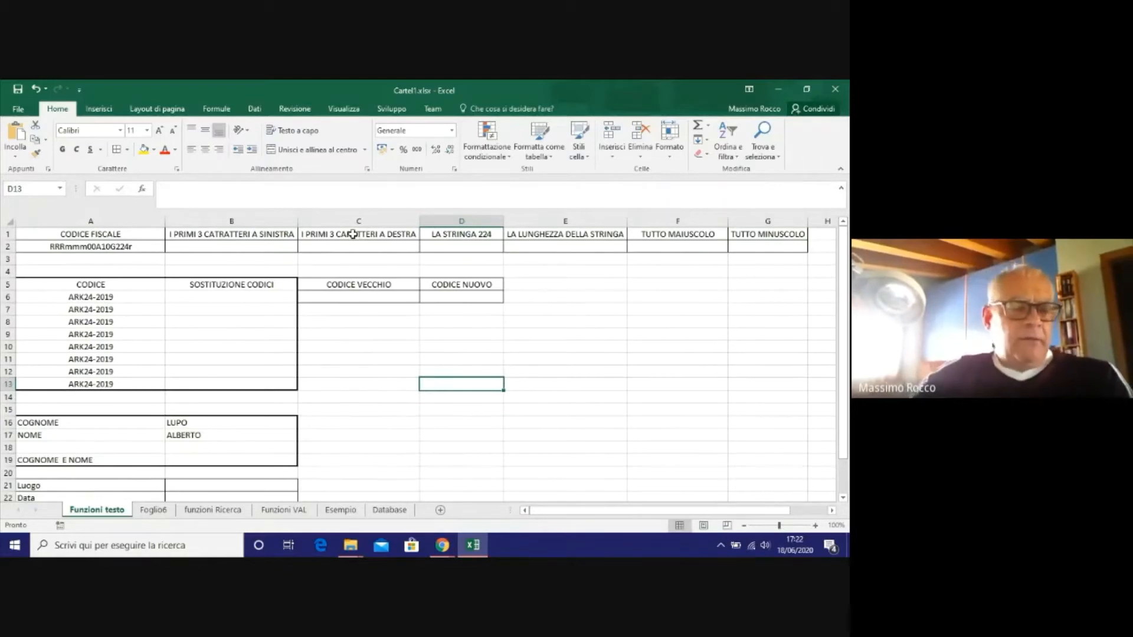
{"action": "left_click", "coordinate": [144, 245]}
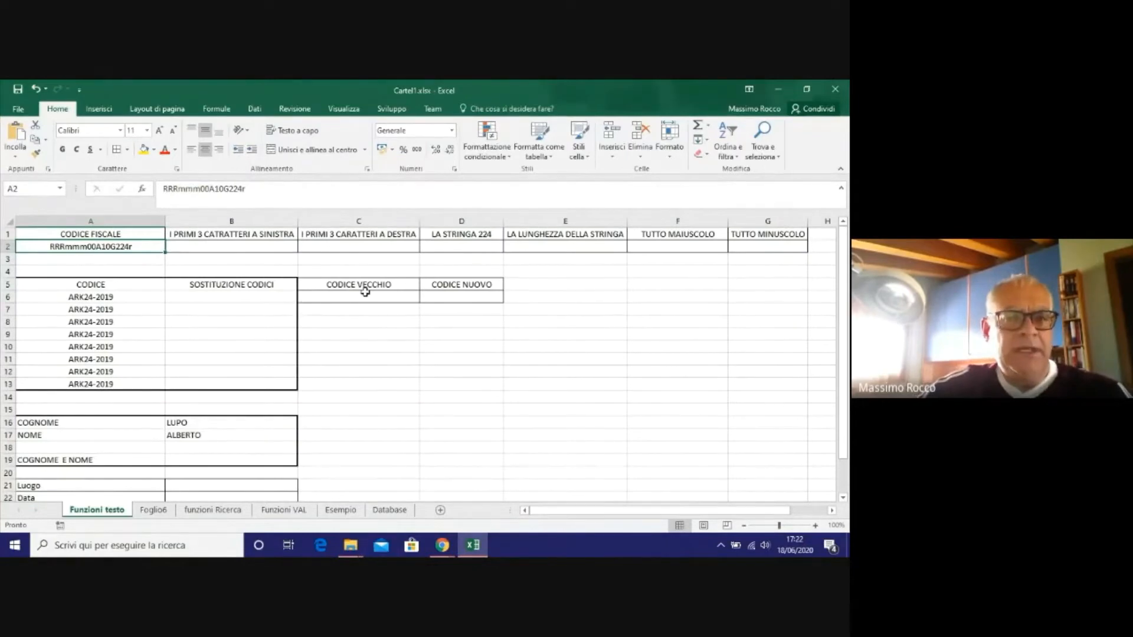
{"action": "left_click", "coordinate": [224, 245]}
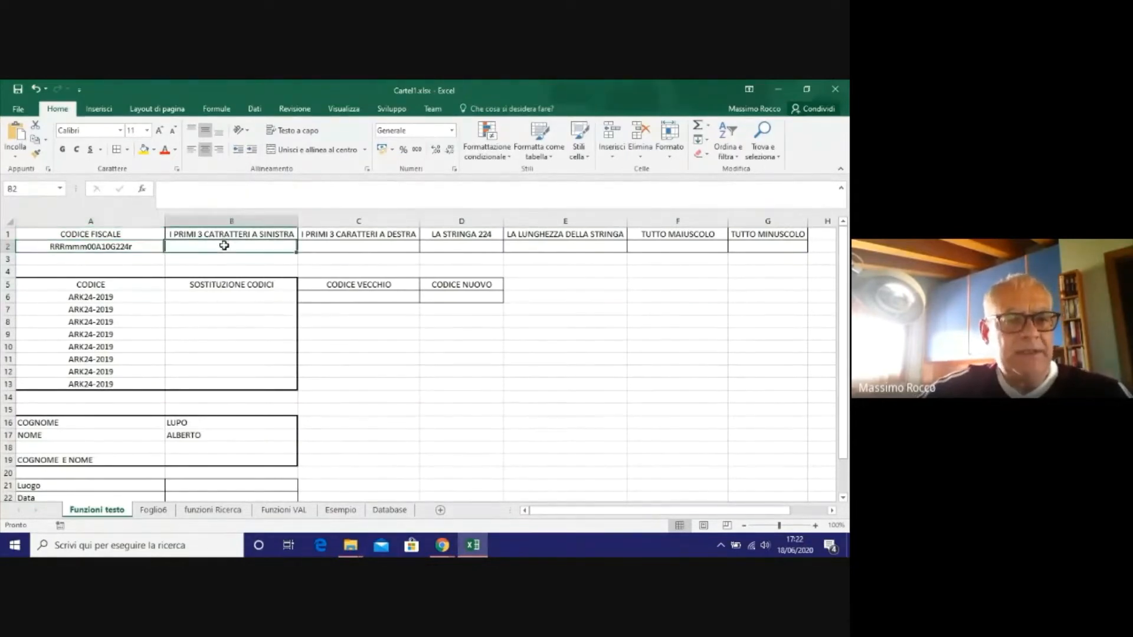
{"action": "left_click", "coordinate": [59, 247]}
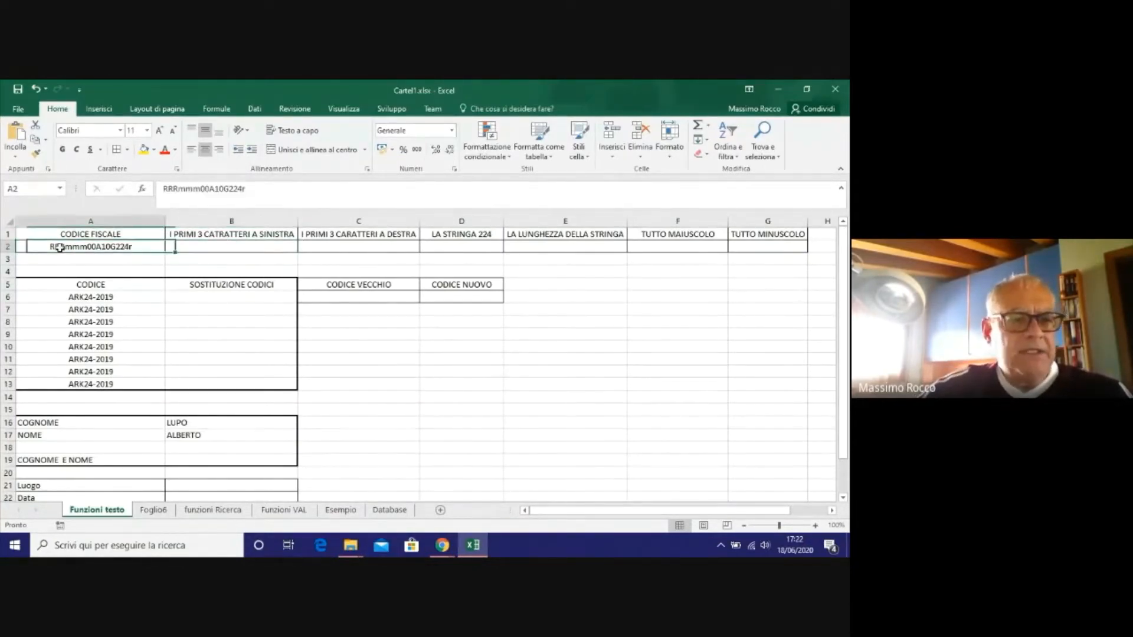
Examine the empty row 2 cells under the headings from I PRIMI 3 CARATTERI A DESTRA through TUTTO MINUSCOLO.
{"action": "left_click", "coordinate": [353, 245]}
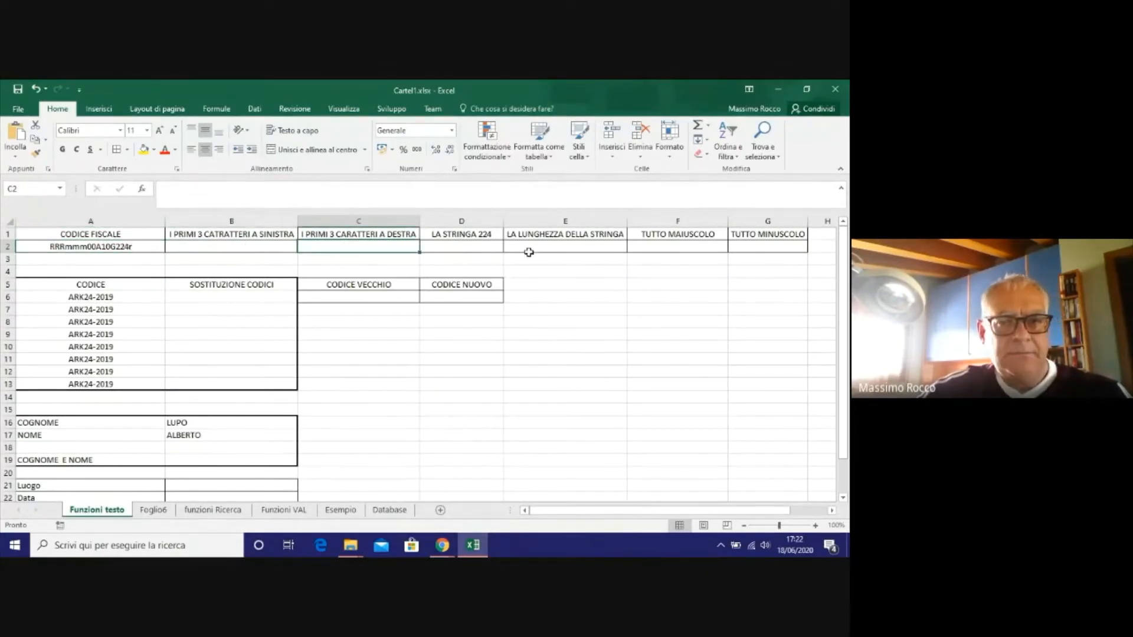
{"action": "left_click", "coordinate": [466, 251]}
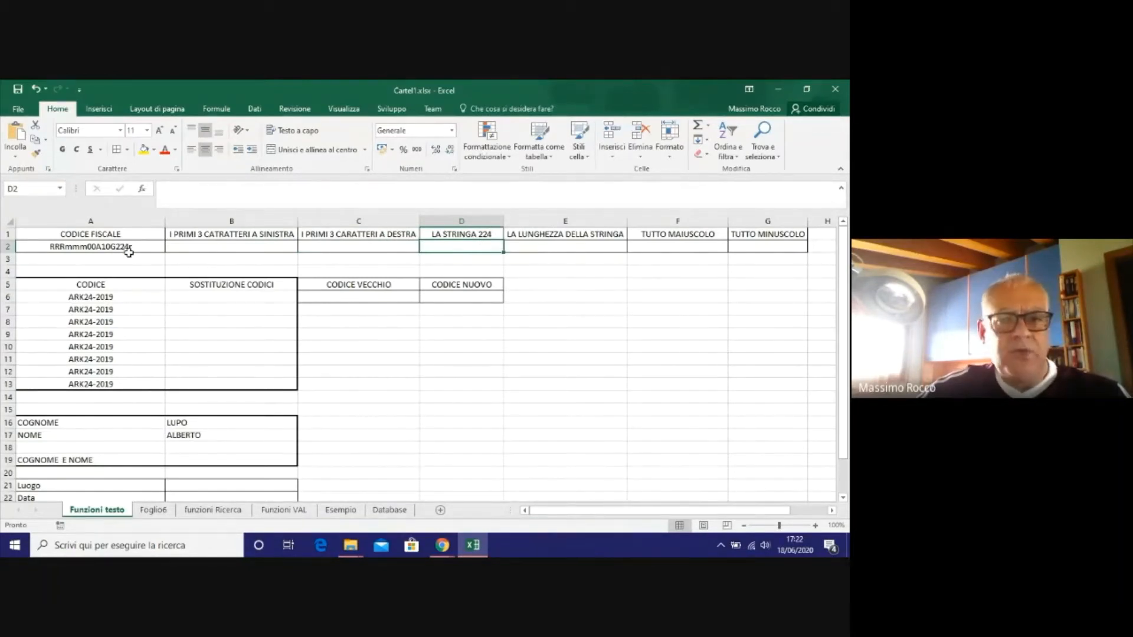
{"action": "left_click", "coordinate": [561, 249]}
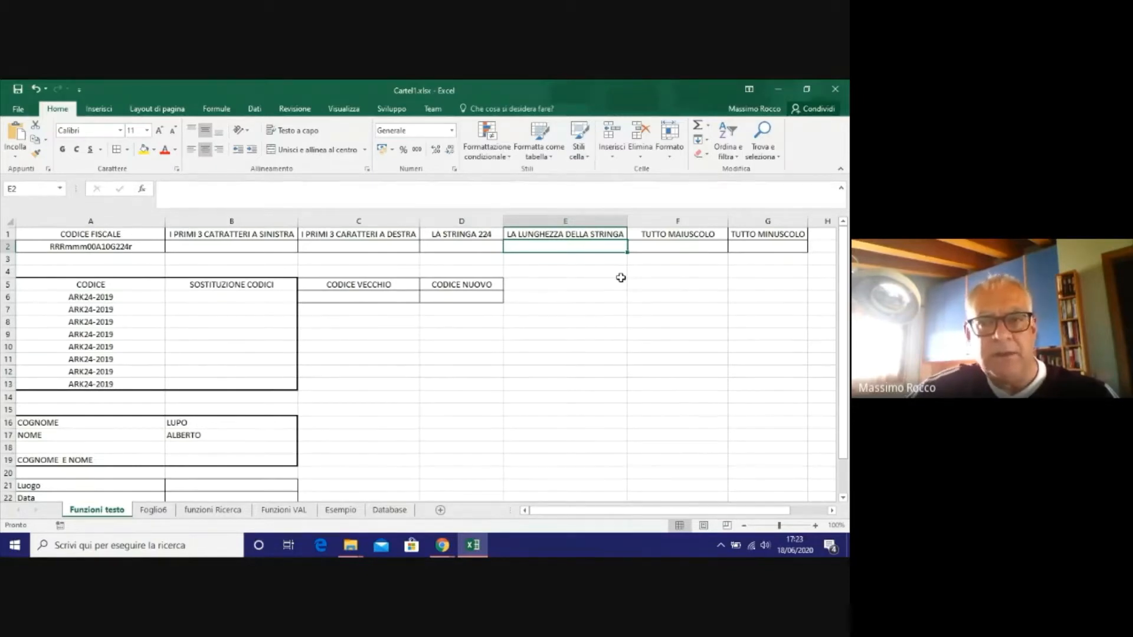
{"action": "left_click", "coordinate": [654, 243]}
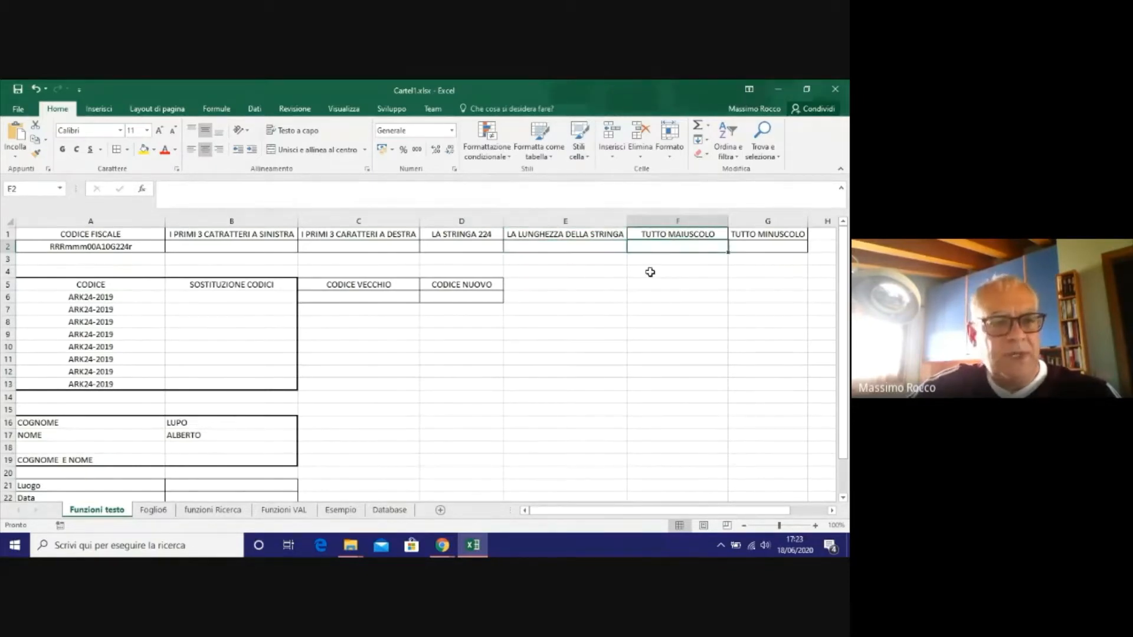
{"action": "left_click", "coordinate": [733, 246]}
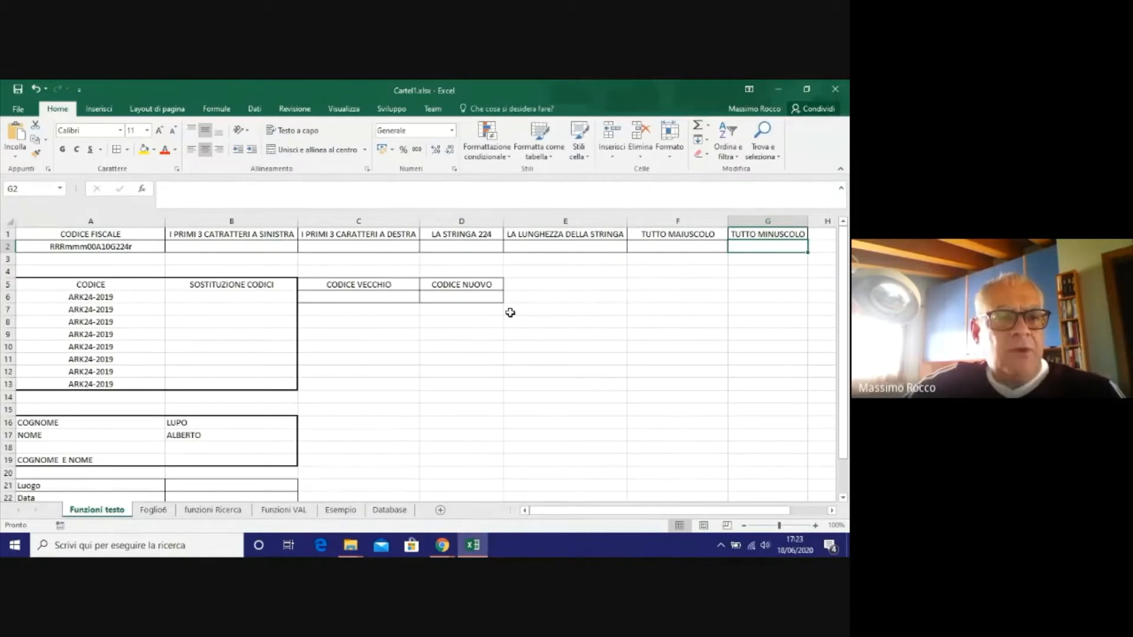
{"action": "left_click", "coordinate": [614, 294]}
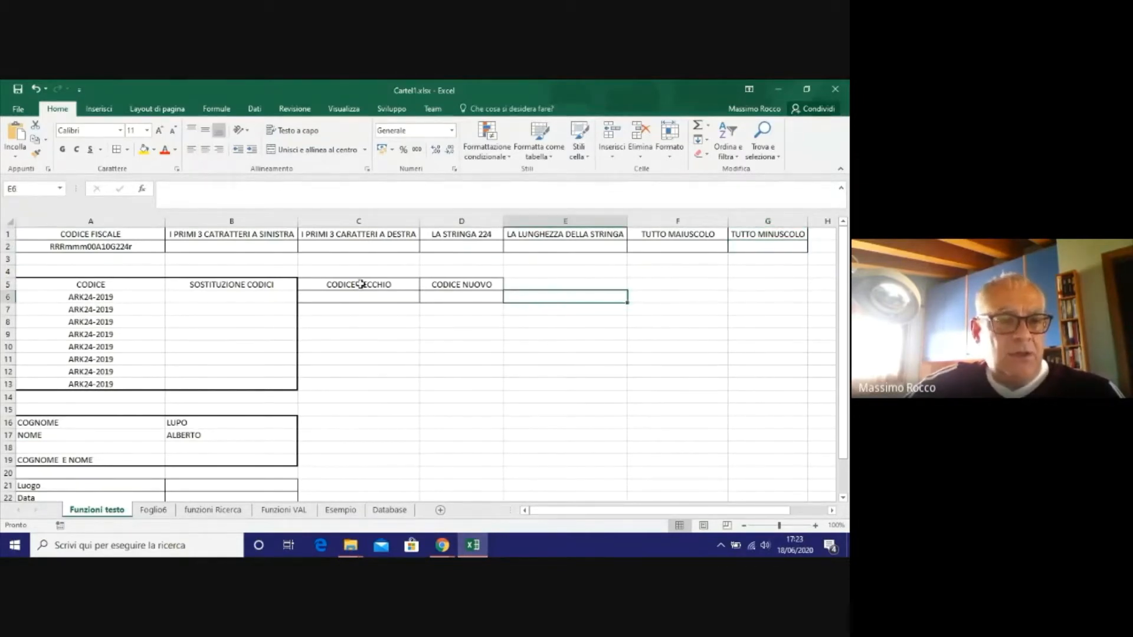
Correct the misspelled heading in cell B1 to I PRIMI 3 CARATTERI A SINISTRA.
{"action": "left_click", "coordinate": [250, 248]}
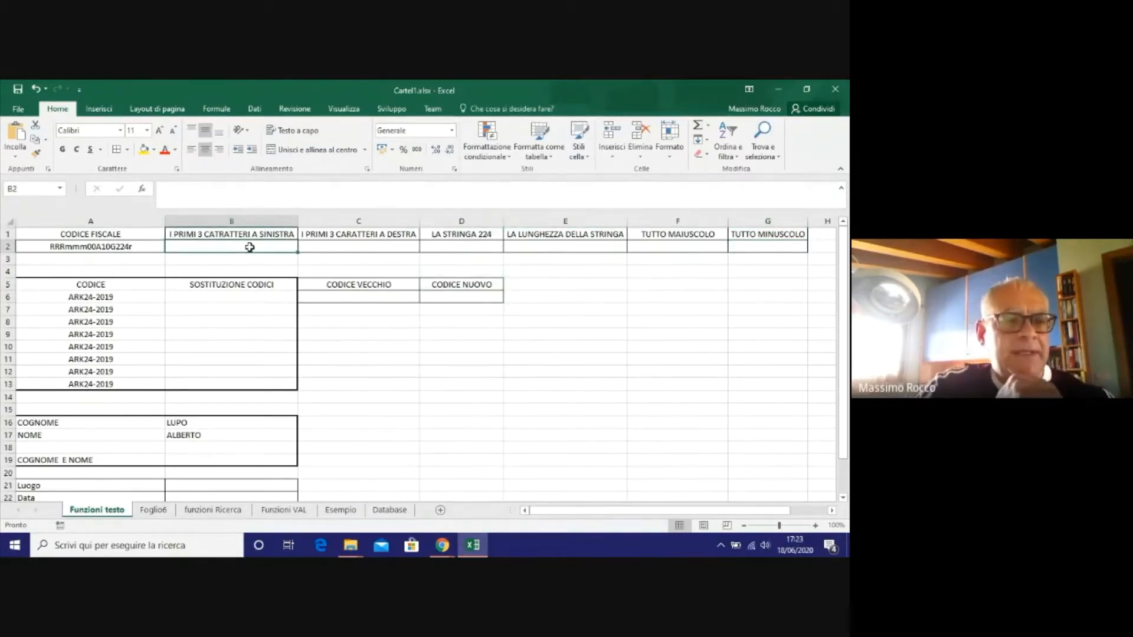
{"action": "left_click", "coordinate": [254, 235]}
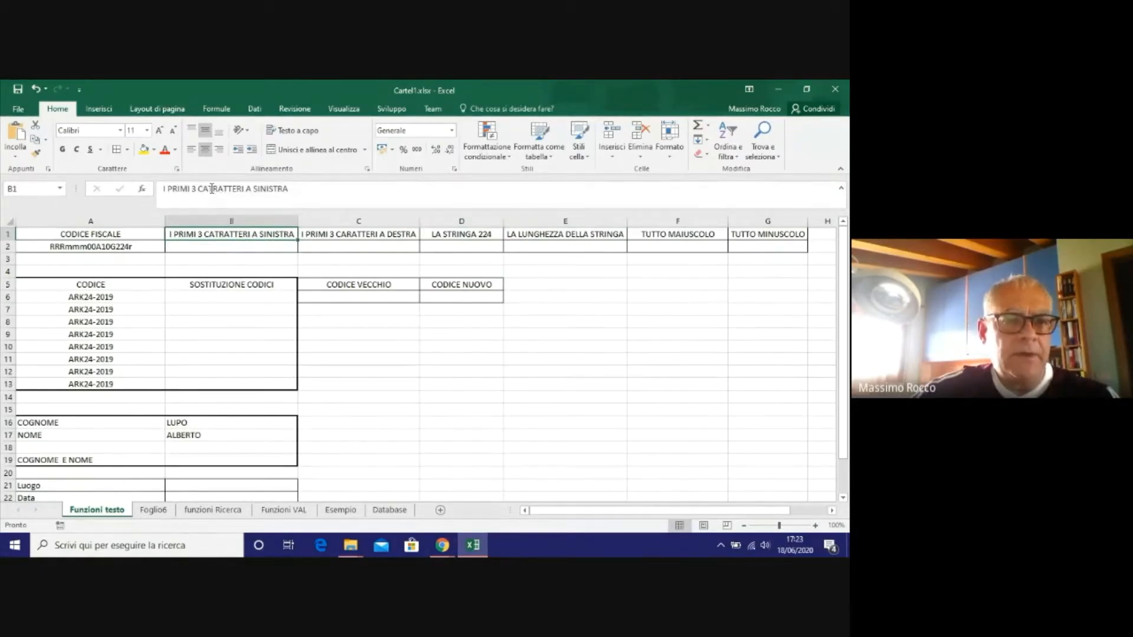
{"action": "left_click_drag", "start_coordinate": [210, 189], "coordinate": [216, 189]}
{"action": "key", "text": "BackSpace"}
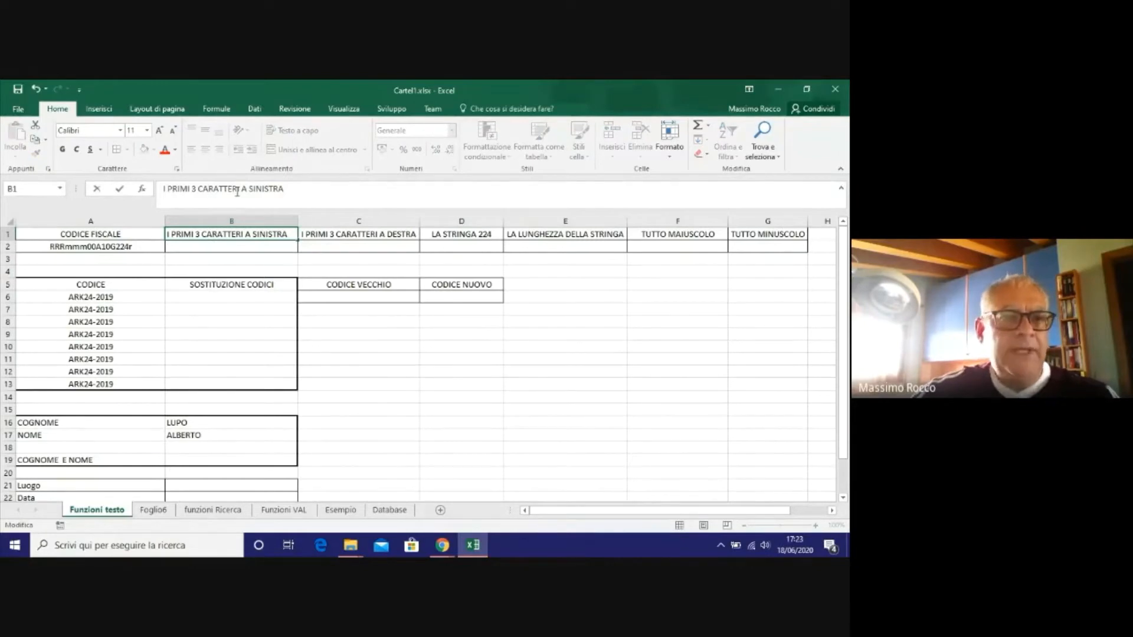
{"action": "key", "text": "Return"}
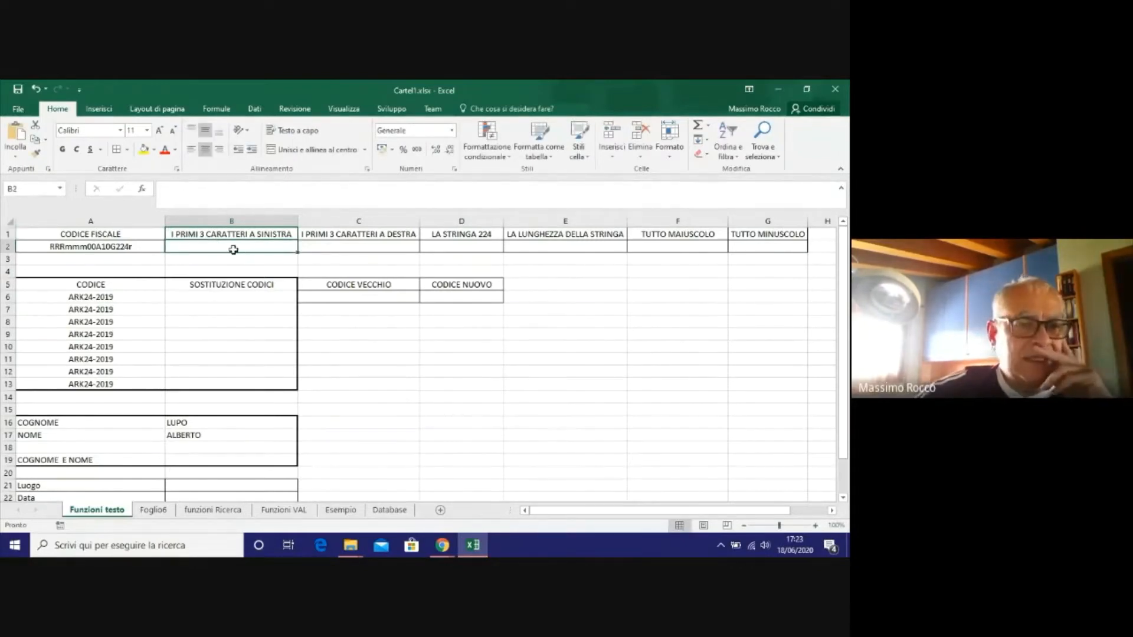
Start inserting a function in cell B2 and list the functions of the Testo category.
{"action": "left_click", "coordinate": [83, 247]}
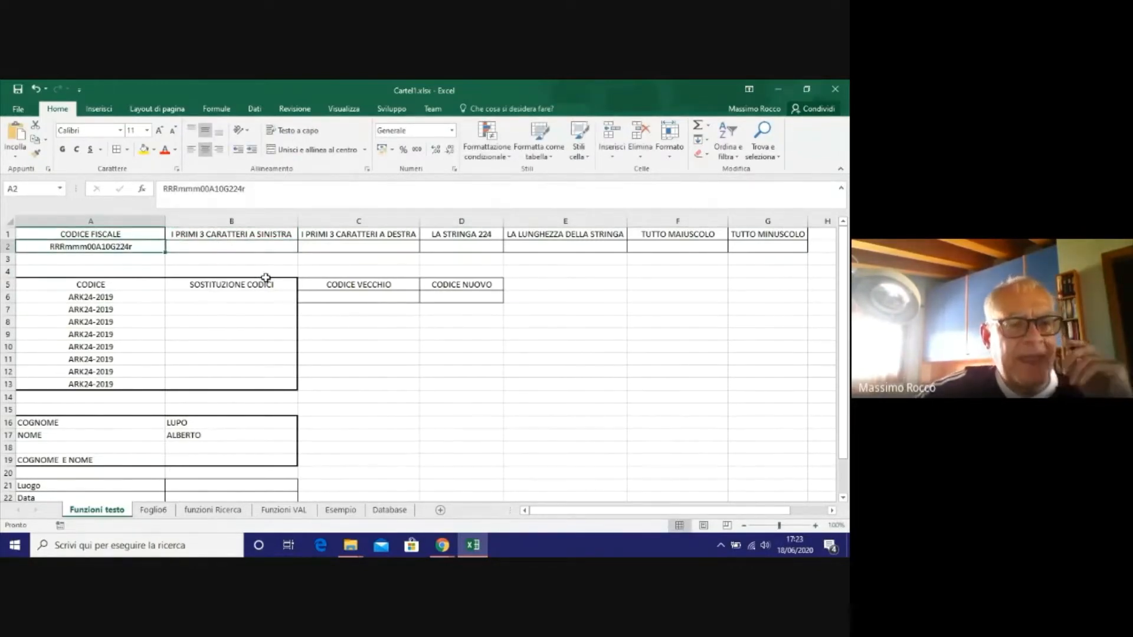
{"action": "left_click", "coordinate": [212, 246]}
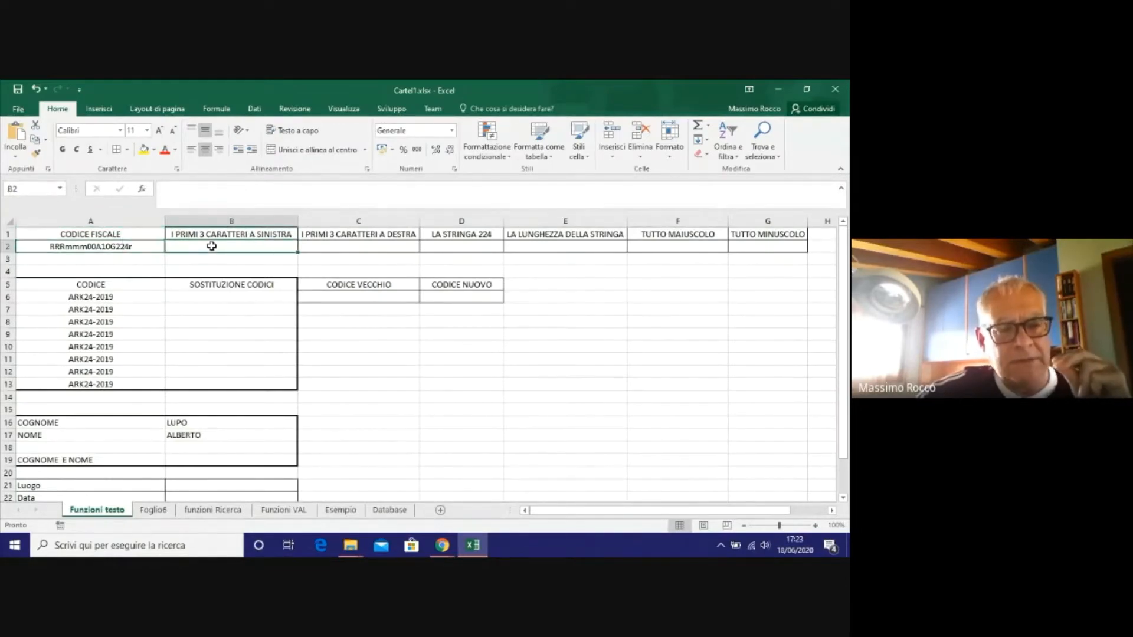
{"action": "left_click", "coordinate": [104, 248]}
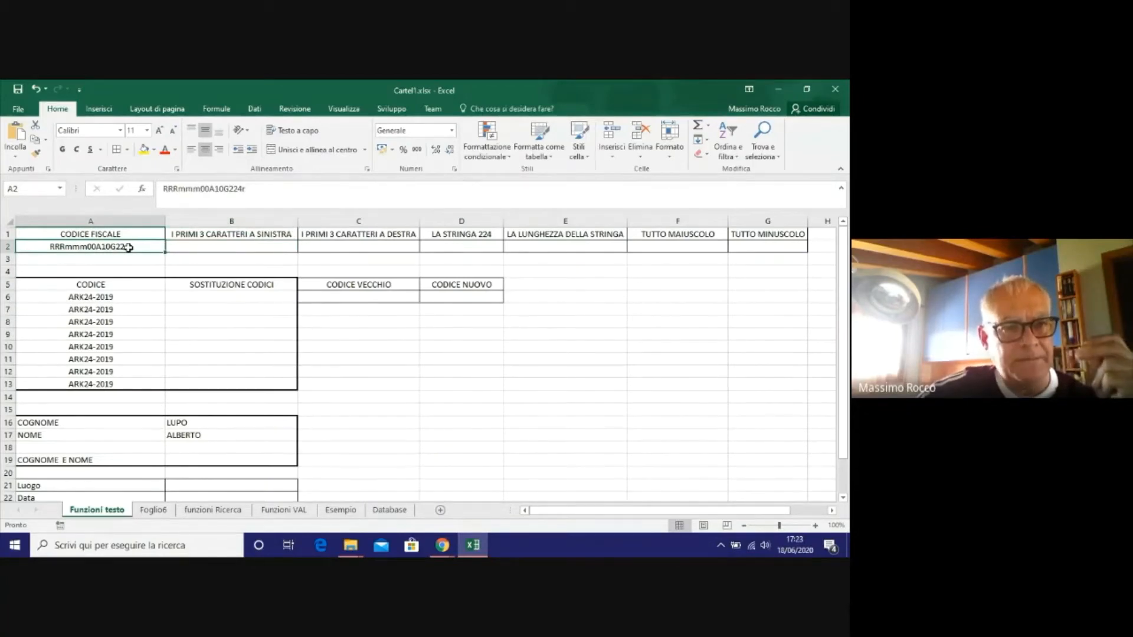
{"action": "left_click", "coordinate": [194, 248]}
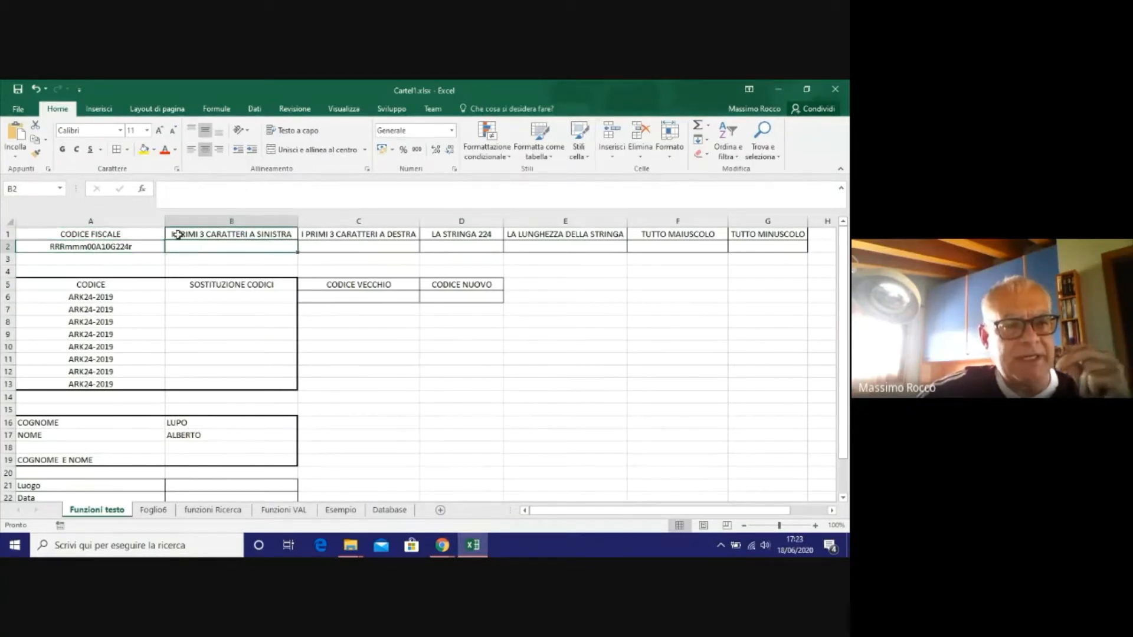
{"action": "left_click", "coordinate": [146, 192]}
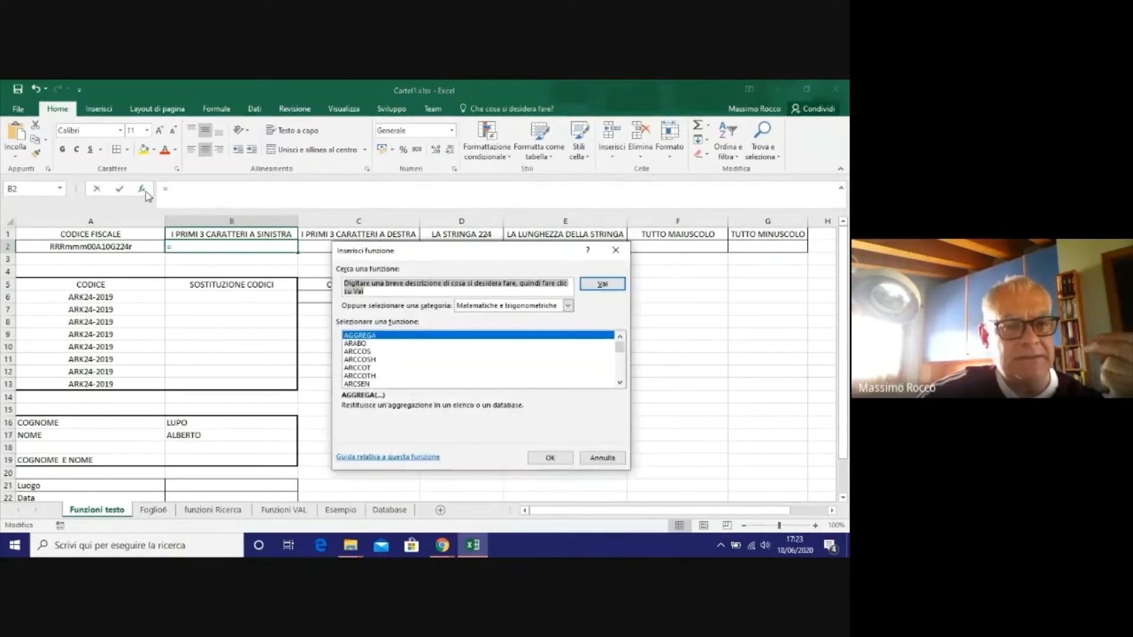
{"action": "left_click", "coordinate": [568, 306]}
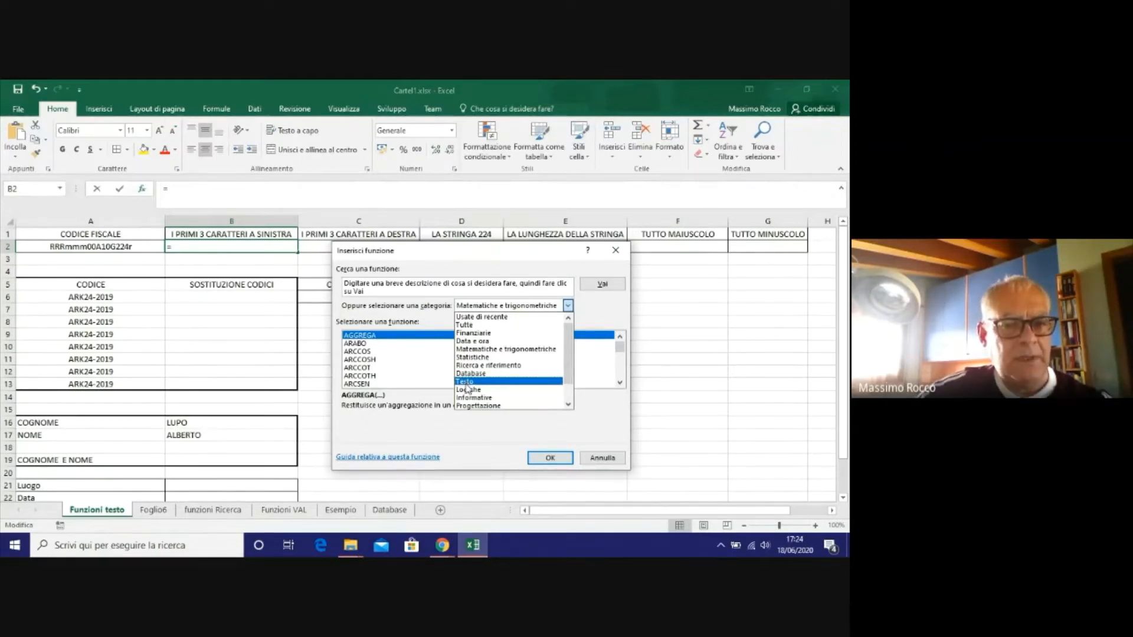
{"action": "left_click", "coordinate": [467, 382]}
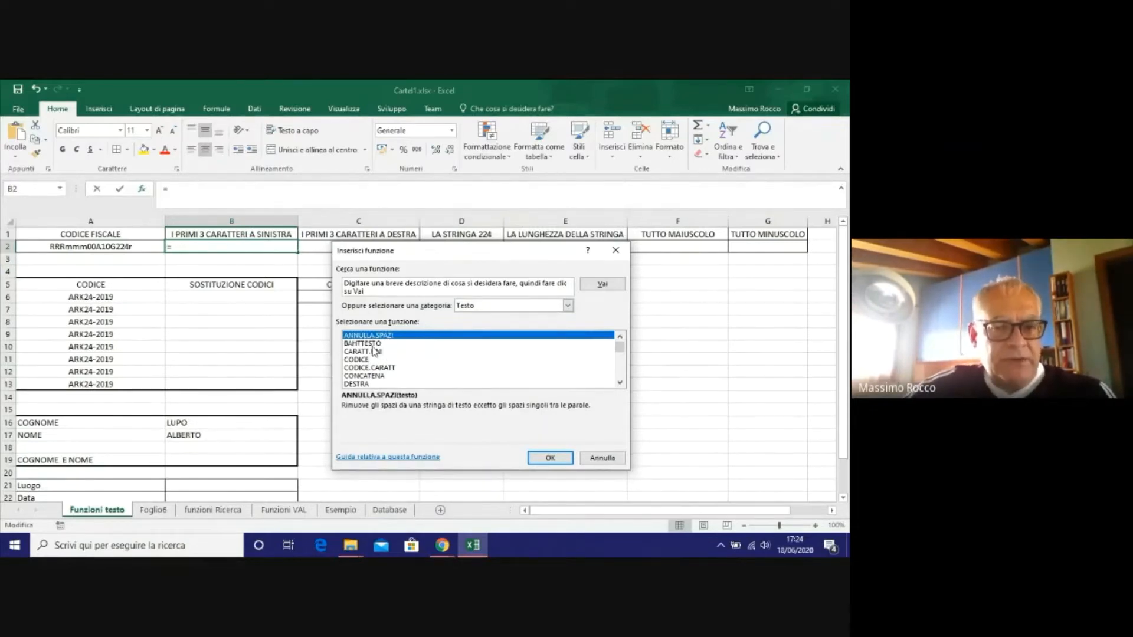
Read the descriptions of the first text functions, such as ANNULLA.SPAZI, BAHTTESTO, CARATT.UNI, CODICE and CODICE.CARATT.
{"action": "key", "text": "Down"}
{"action": "key", "text": "Down"}
{"action": "key", "text": "Down"}
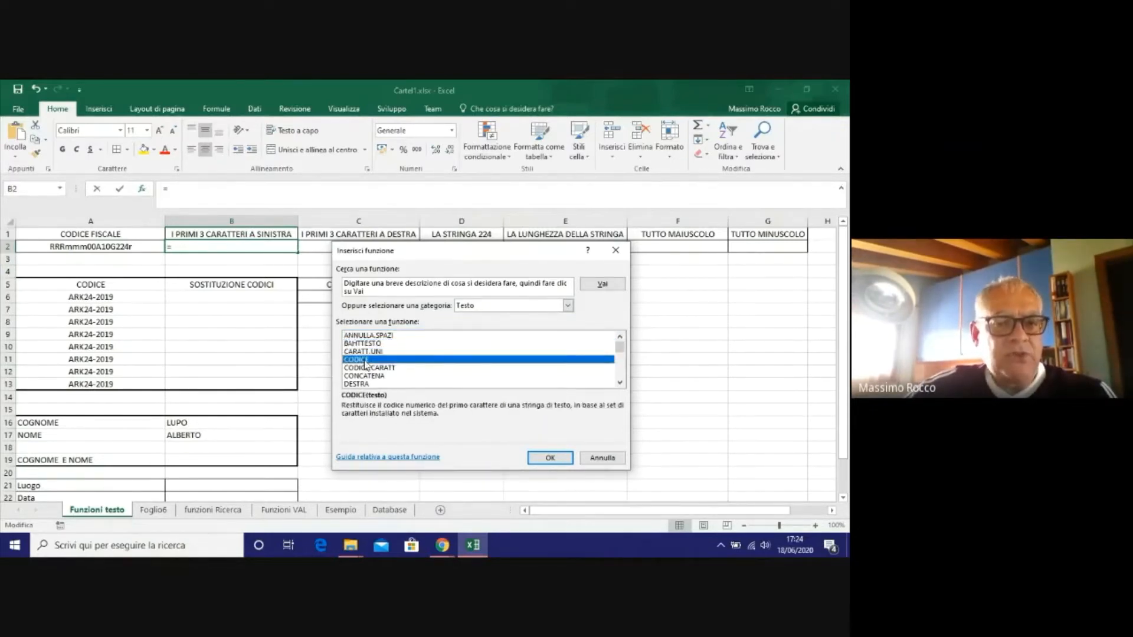
{"action": "key", "text": "Down"}
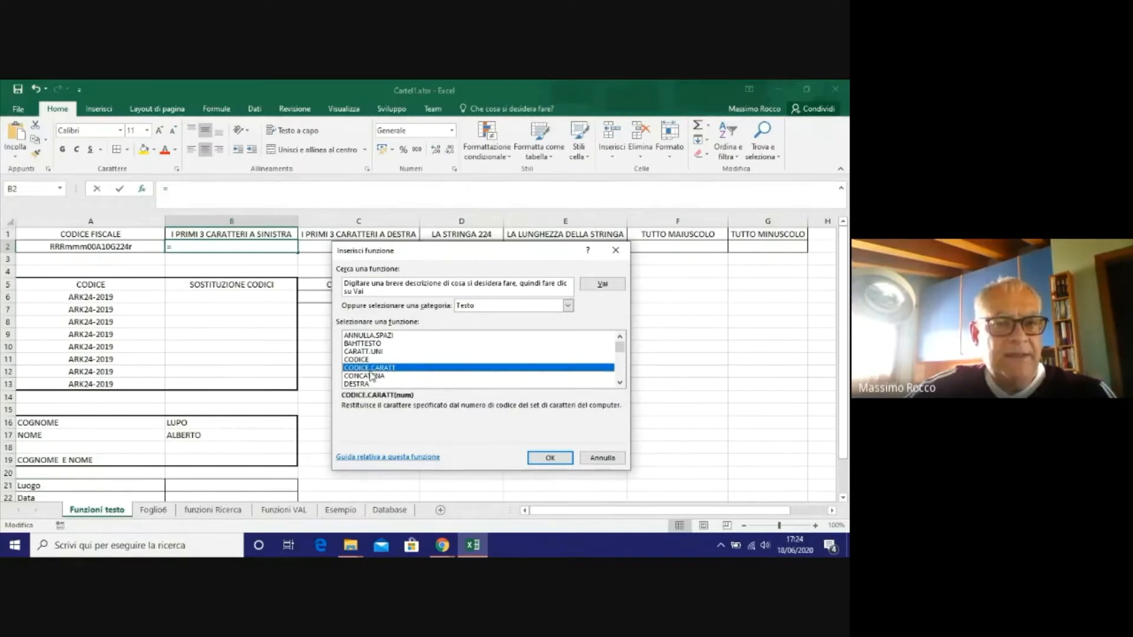
{"action": "left_click", "coordinate": [380, 336]}
{"action": "left_click", "coordinate": [377, 344]}
{"action": "left_click", "coordinate": [374, 351]}
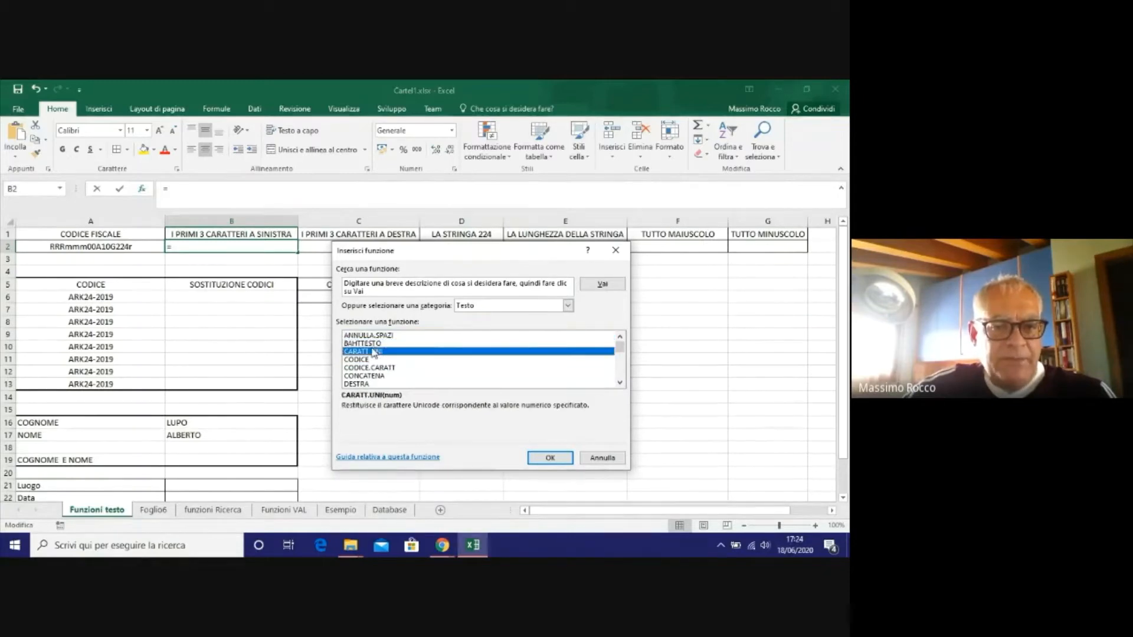
{"action": "left_click", "coordinate": [372, 337]}
{"action": "left_click", "coordinate": [372, 352]}
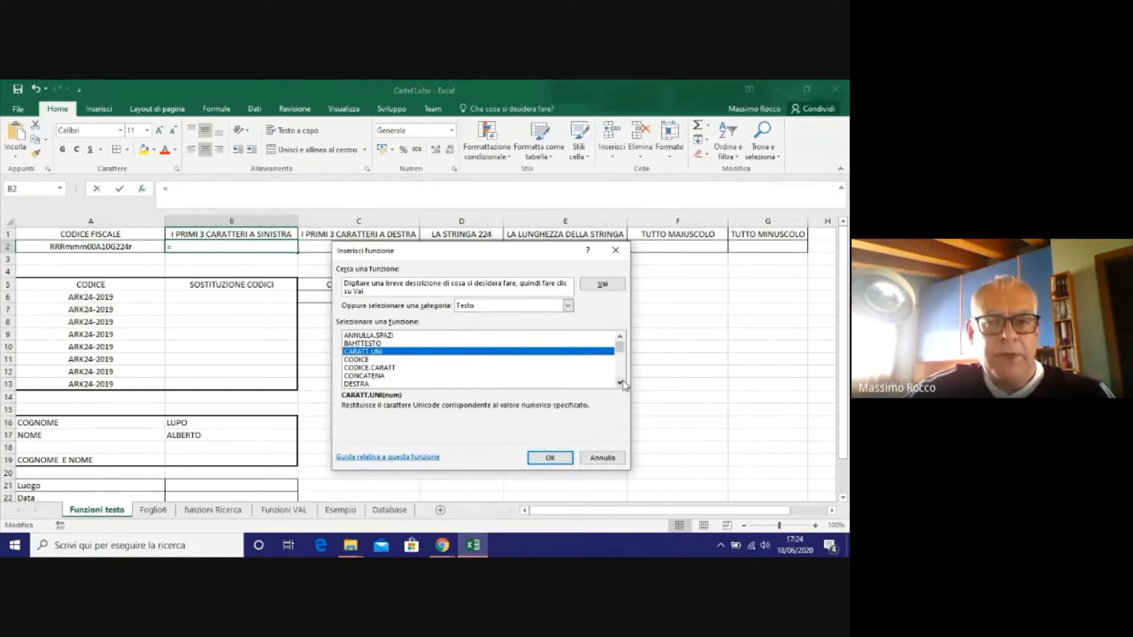
{"action": "left_click", "coordinate": [394, 360]}
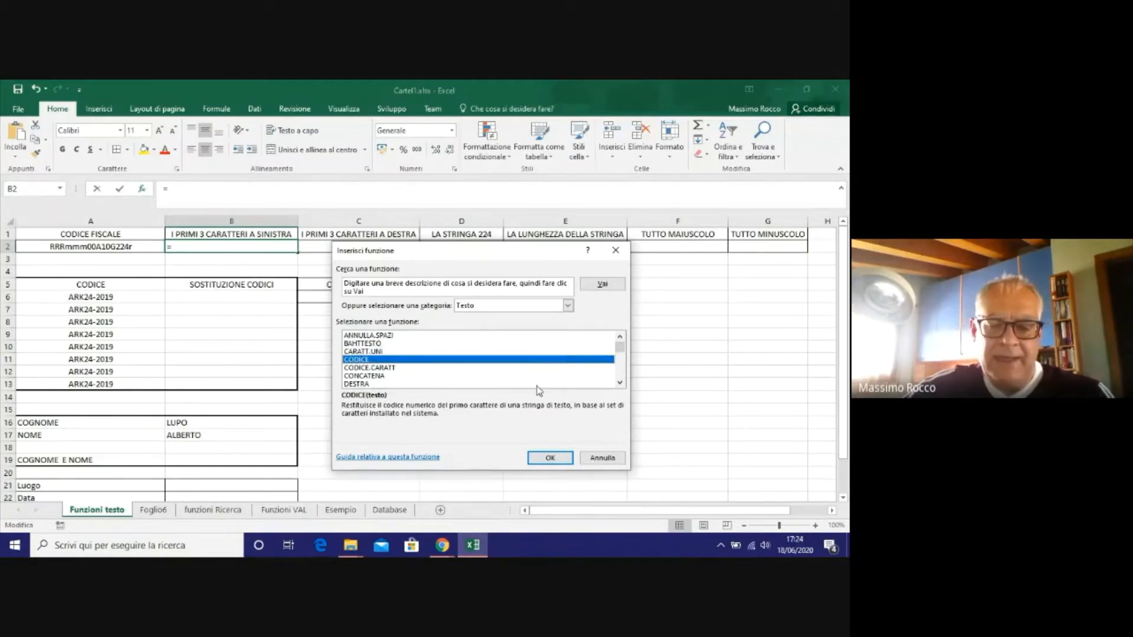
Read the descriptions of the following text functions, including CONCATENA and IDENTICO, and return to DESTRA.
{"action": "key", "text": "Down"}
{"action": "key", "text": "Down"}
{"action": "key", "text": "Down"}
{"action": "key", "text": "Down"}
{"action": "key", "text": "Down"}
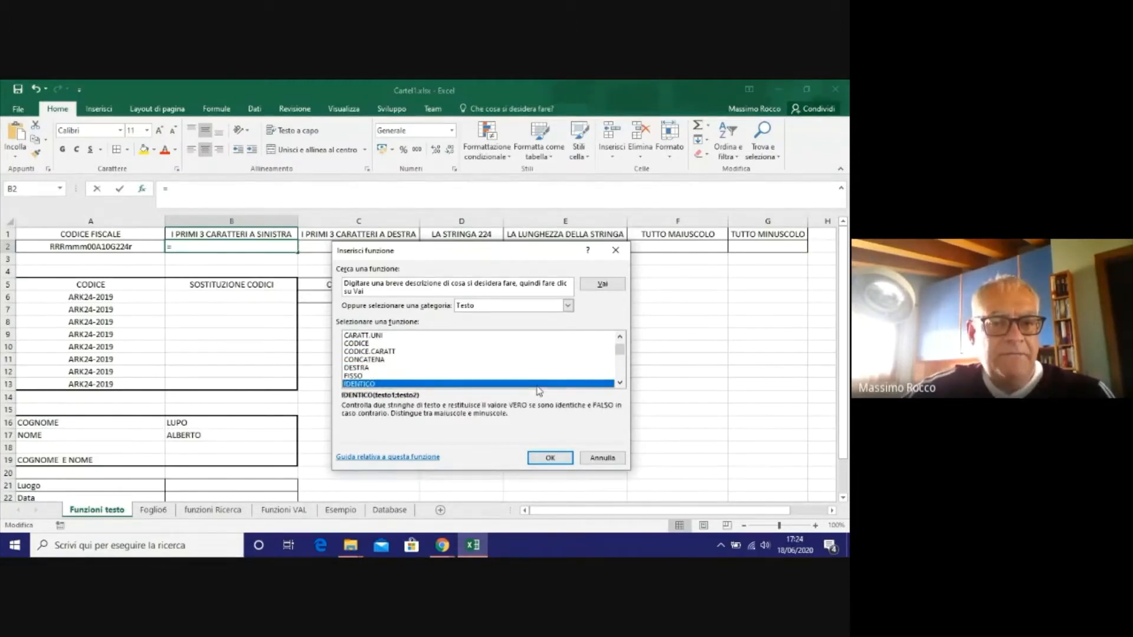
{"action": "key", "text": "Down"}
{"action": "key", "text": "Up"}
{"action": "key", "text": "Up"}
{"action": "key", "text": "Up"}
{"action": "key", "text": "Up"}
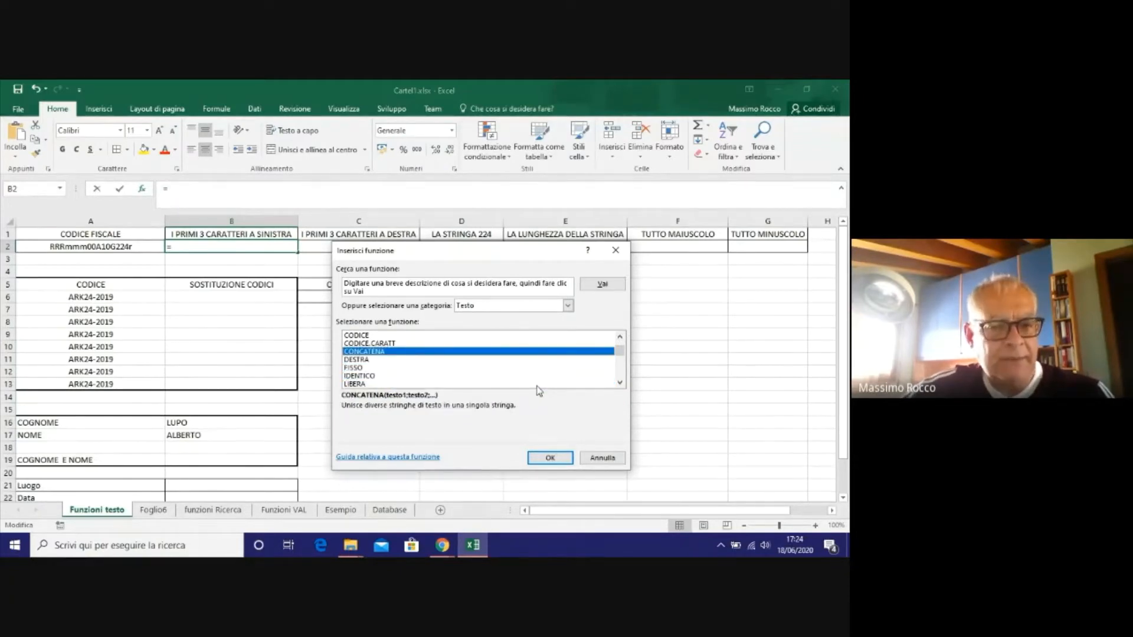
{"action": "key", "text": "Up"}
{"action": "key", "text": "Down"}
{"action": "key", "text": "Down"}
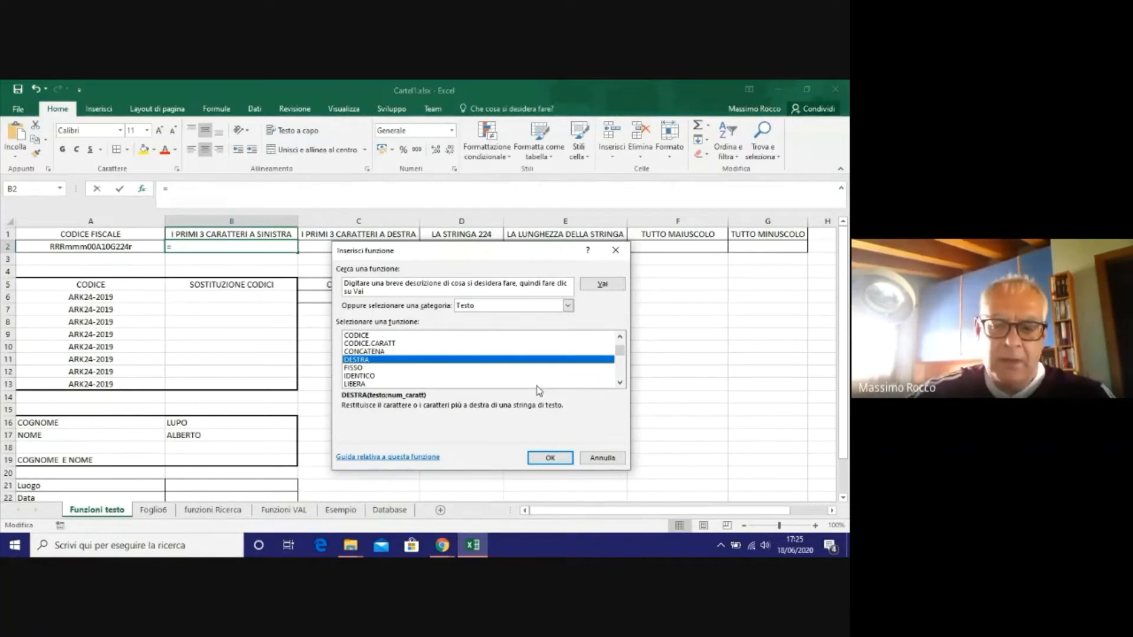
Choose the SINISTRA function from the Testo category for cell B2.
{"action": "scroll", "coordinate": [571, 375], "scroll_direction": "down", "scroll_amount": 1}
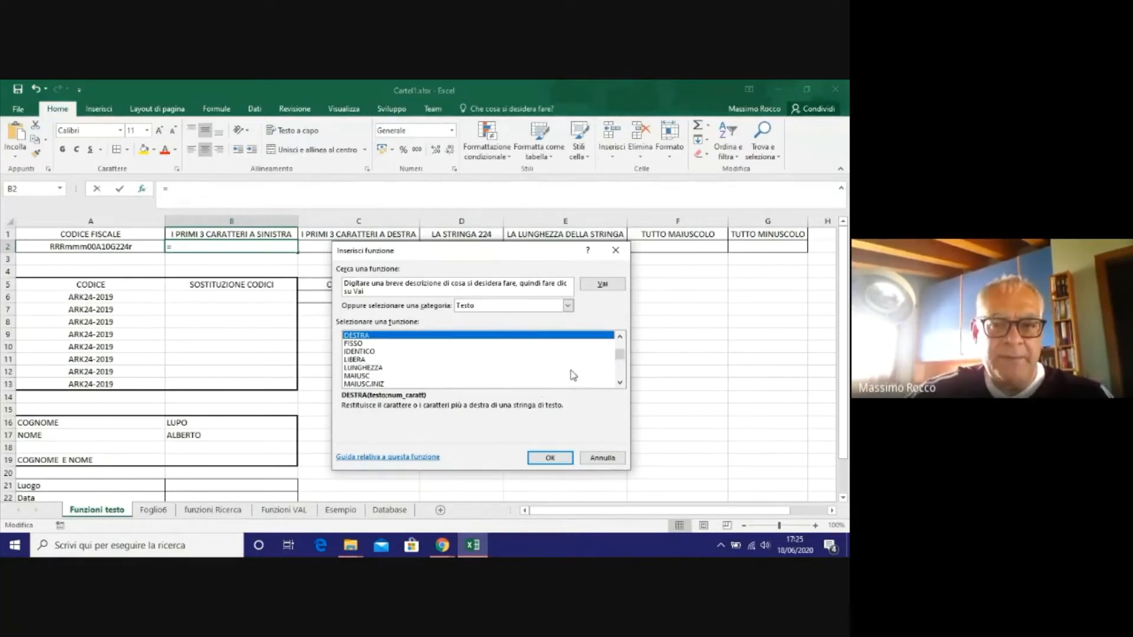
{"action": "left_click", "coordinate": [619, 383]}
{"action": "left_click", "coordinate": [620, 382]}
{"action": "left_click", "coordinate": [620, 382]}
{"action": "left_click", "coordinate": [619, 383]}
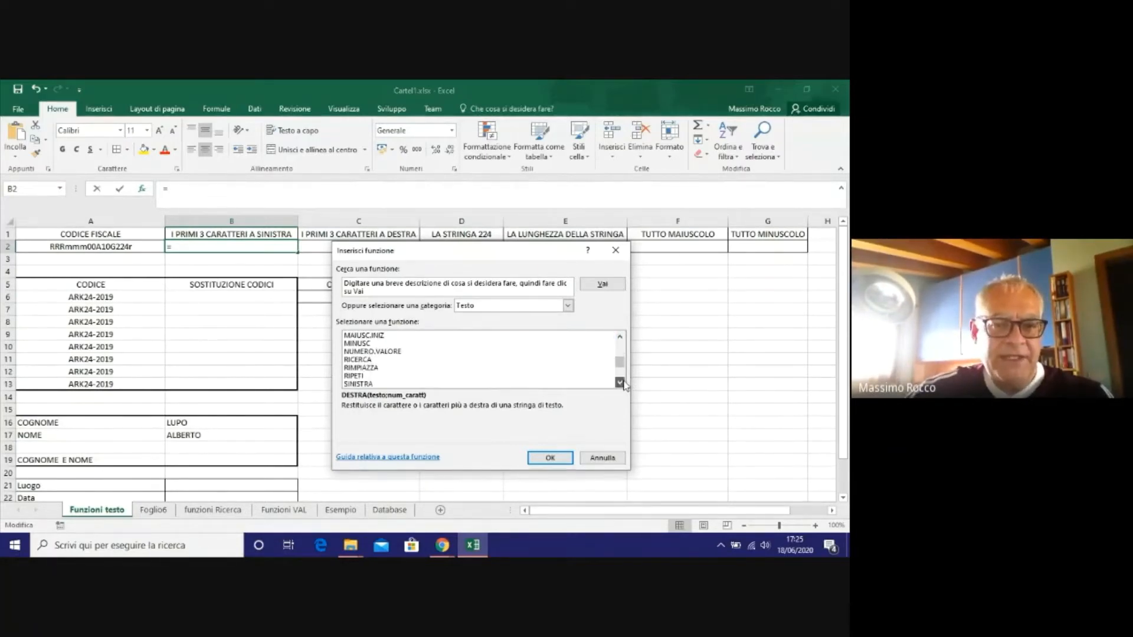
{"action": "left_click", "coordinate": [620, 383]}
{"action": "left_click", "coordinate": [619, 383]}
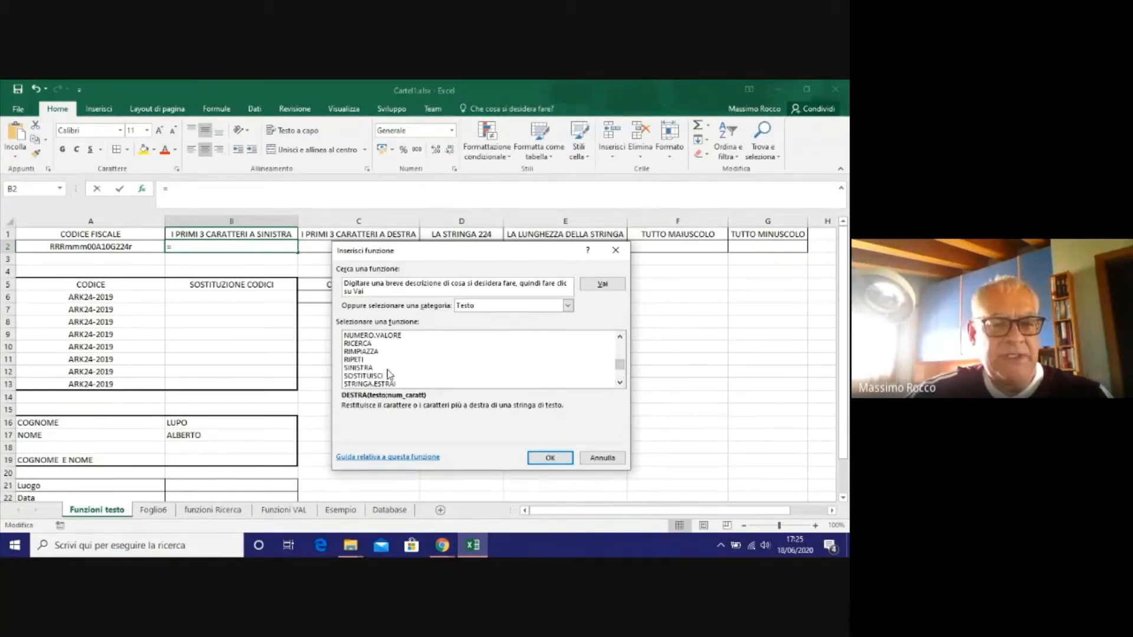
{"action": "left_click", "coordinate": [372, 368]}
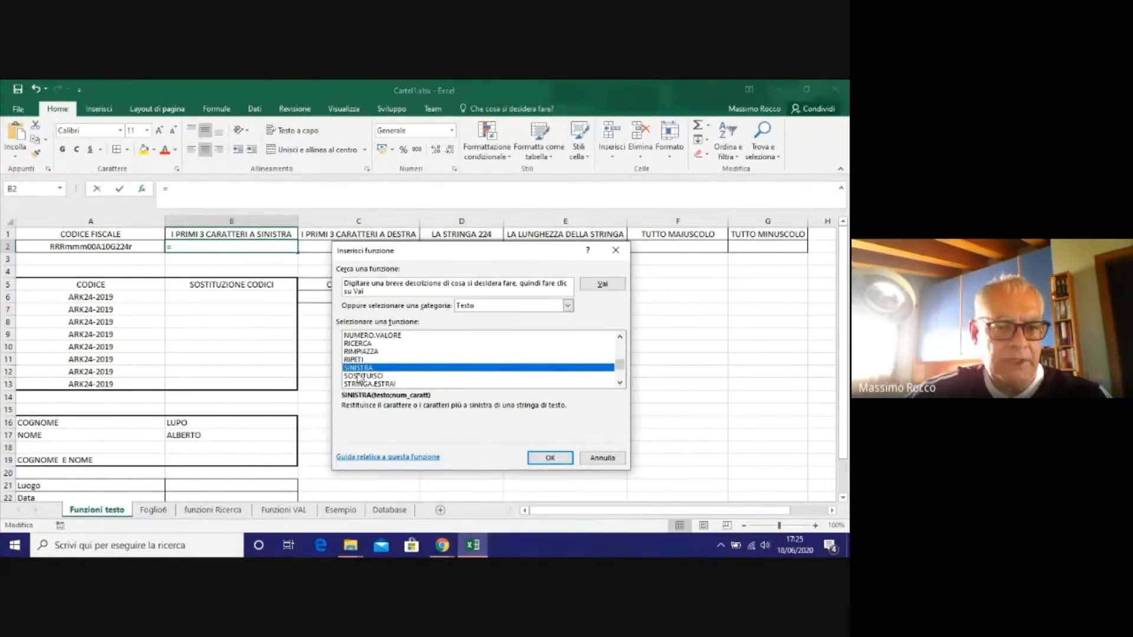
{"action": "left_click", "coordinate": [537, 463]}
Set the SINISTRA arguments to Testo A2 and Num_caratt 3, and insert the formula in B2.
{"action": "left_click_drag", "start_coordinate": [460, 286], "coordinate": [530, 295]}
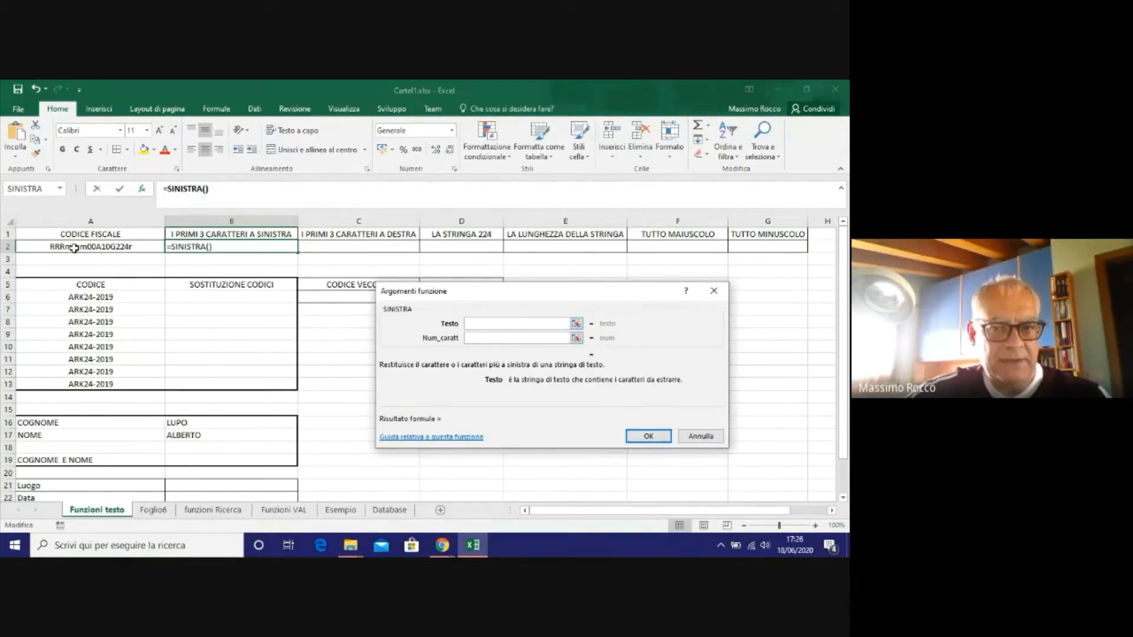
{"action": "left_click", "coordinate": [73, 248]}
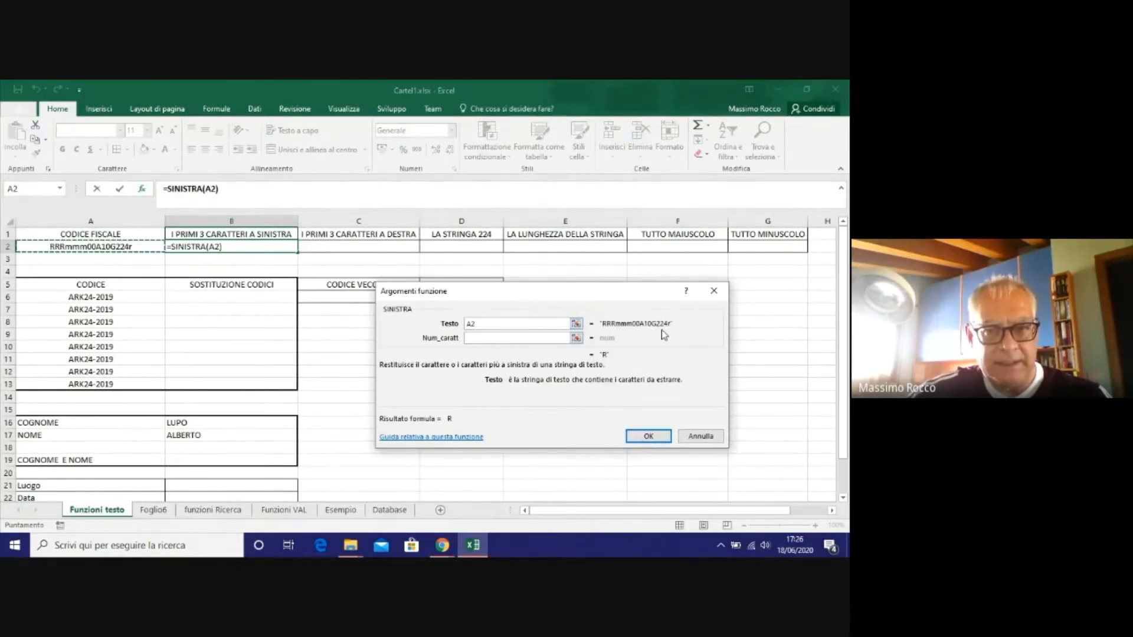
{"action": "left_click", "coordinate": [497, 339]}
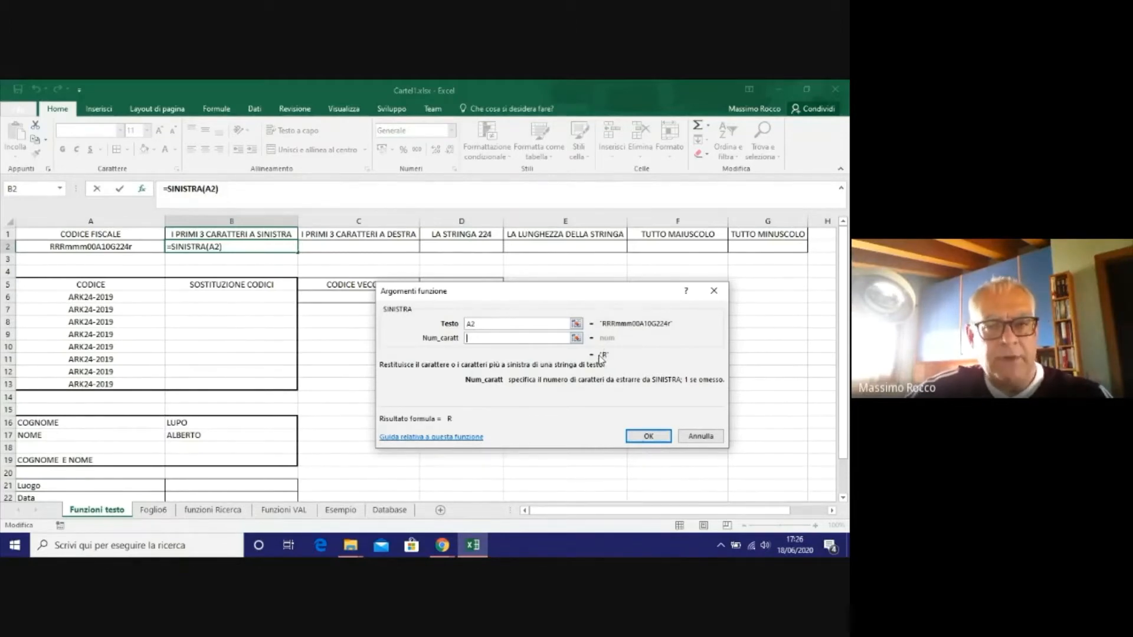
{"action": "type", "text": "3"}
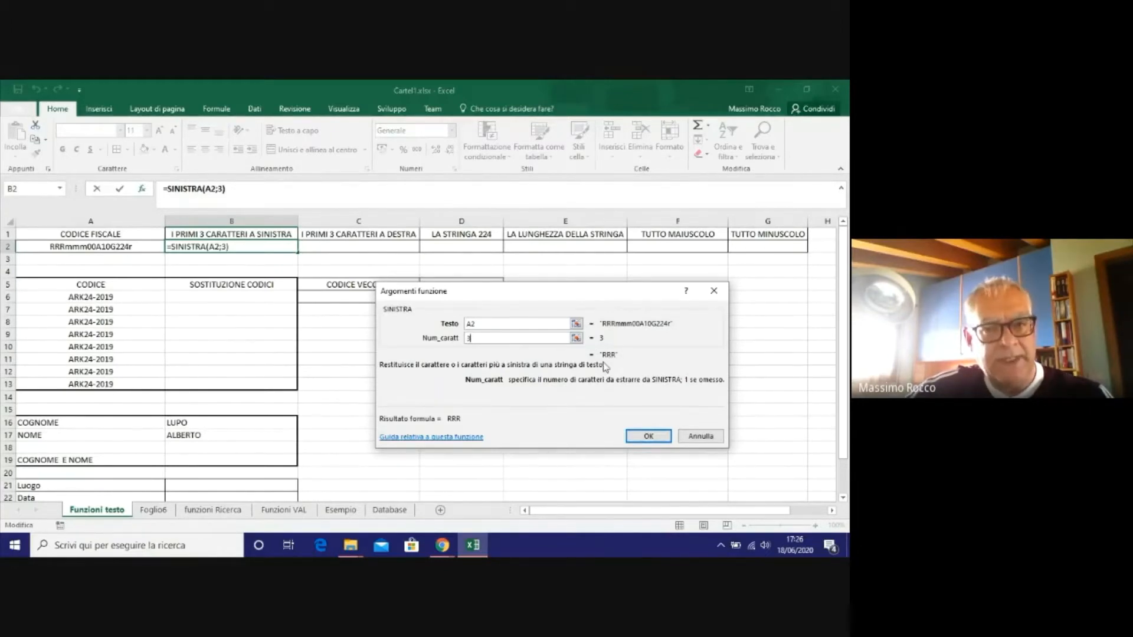
{"action": "left_click", "coordinate": [642, 437]}
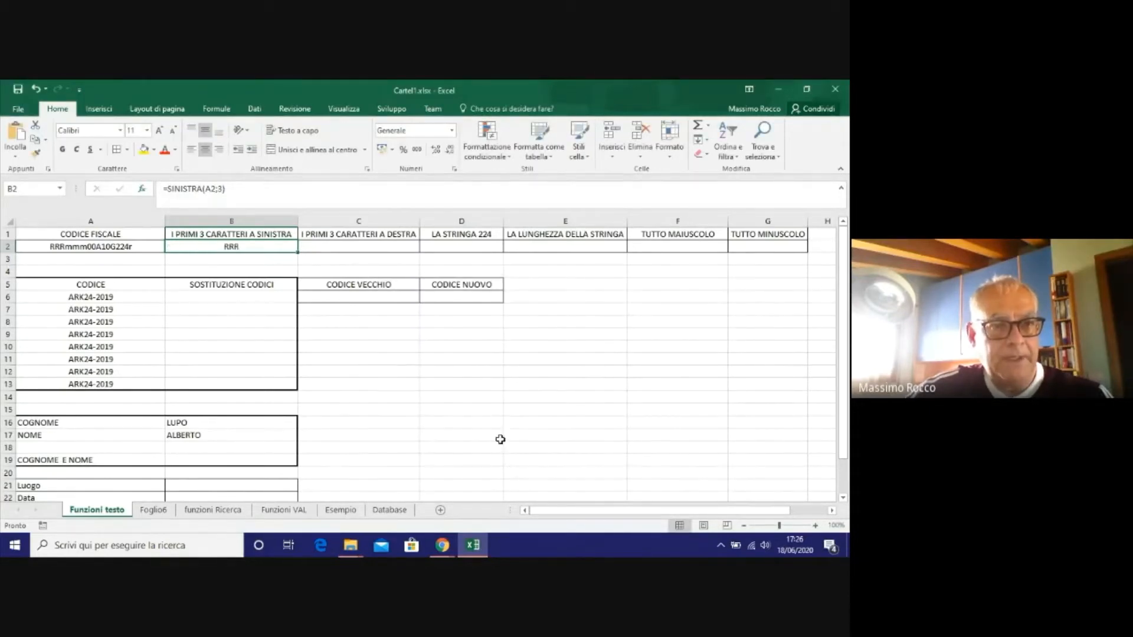
Enter the formula =DESTRA(A2;3) in cell C2 to extract the last three characters of the CODICE FISCALE.
{"action": "left_click", "coordinate": [353, 247]}
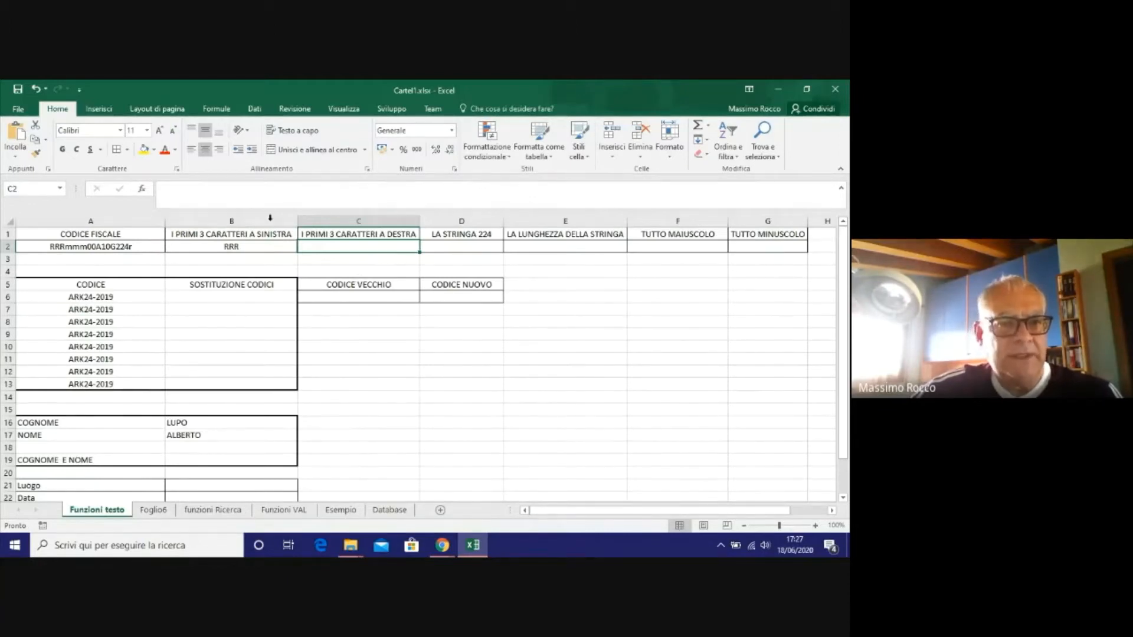
{"action": "left_click", "coordinate": [186, 193]}
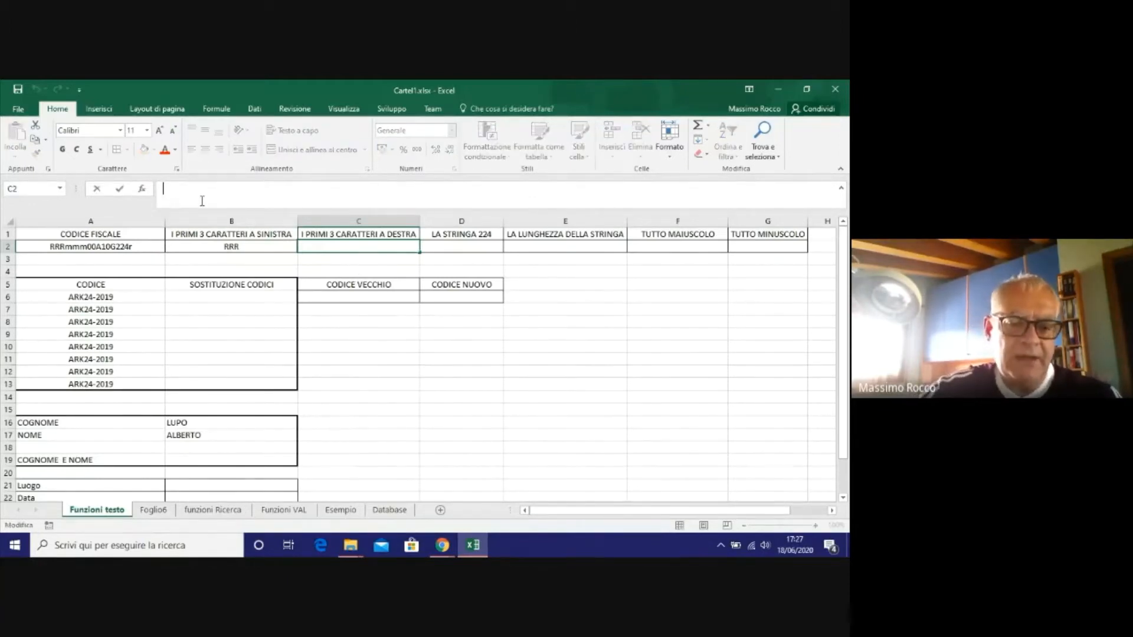
{"action": "type", "text": ")="}
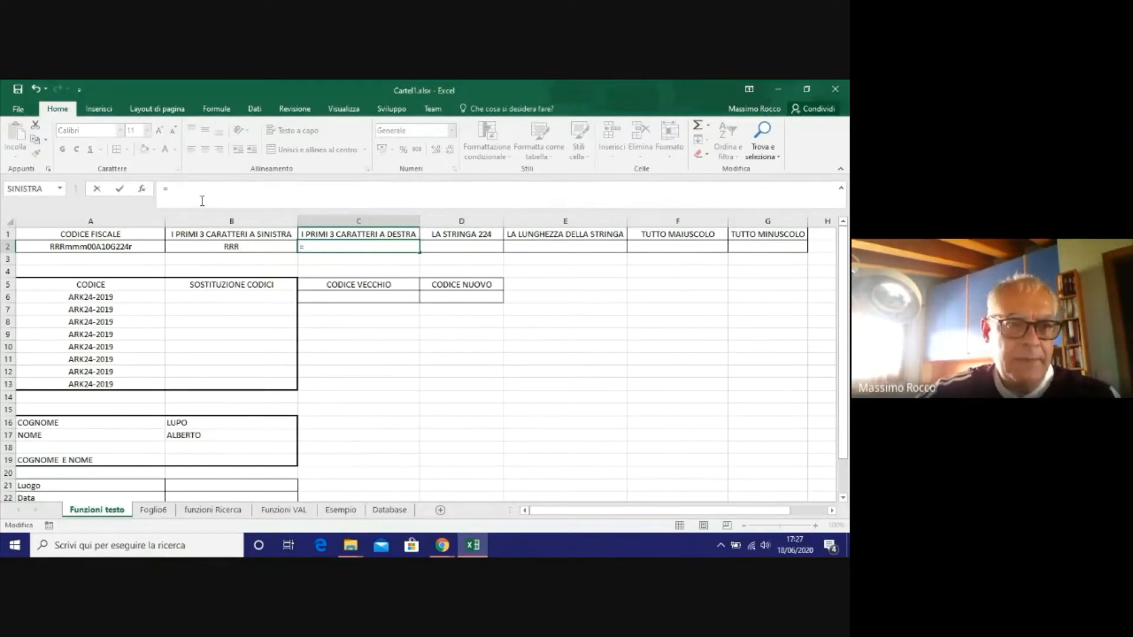
{"action": "type", "text": "destra("}
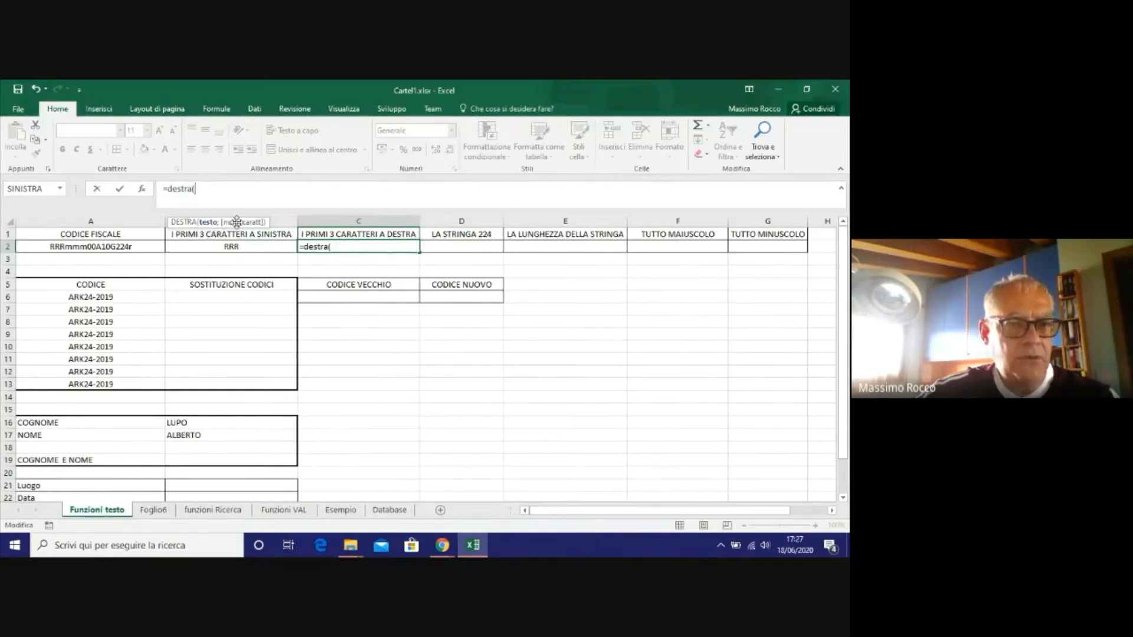
{"action": "left_click", "coordinate": [92, 248]}
{"action": "type", "text": ";3"}
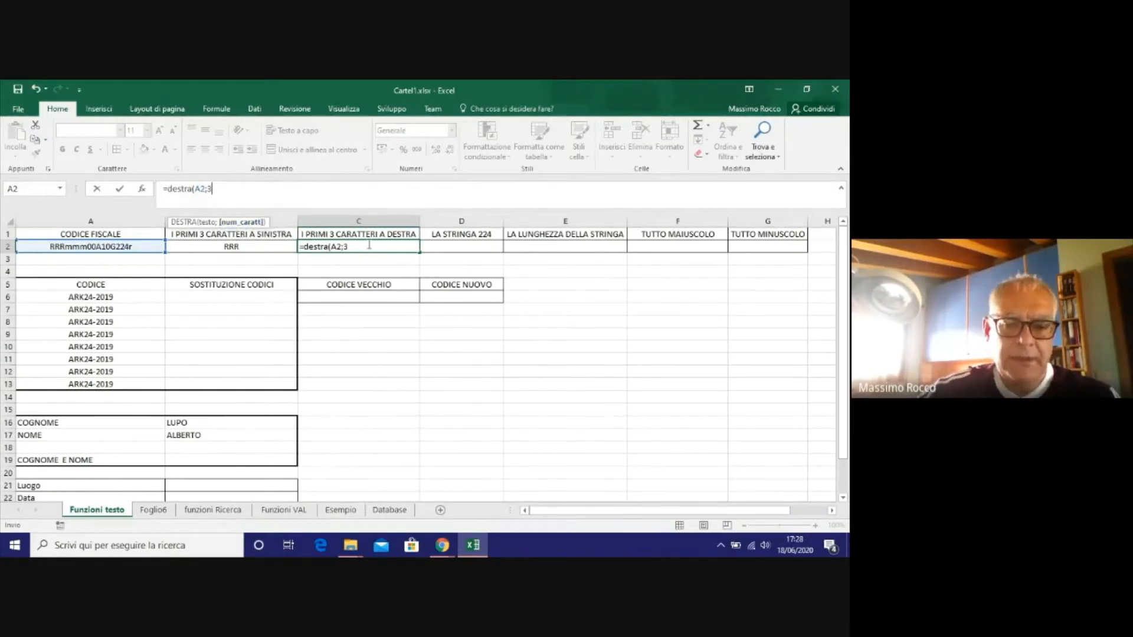
{"action": "key", "text": "Return"}
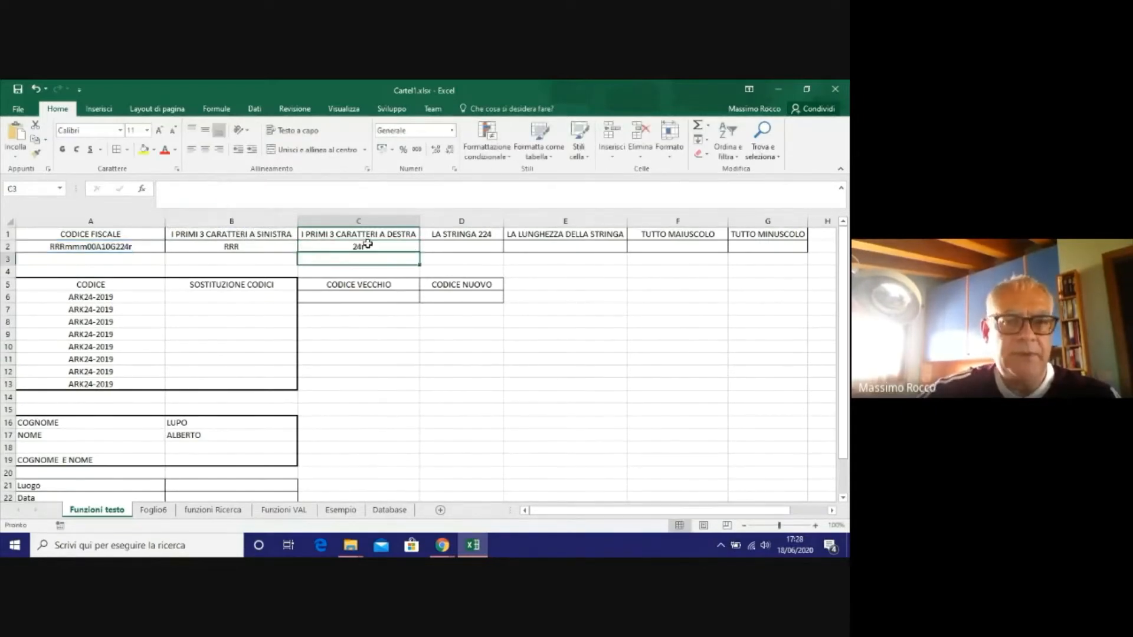
{"action": "left_click", "coordinate": [367, 243]}
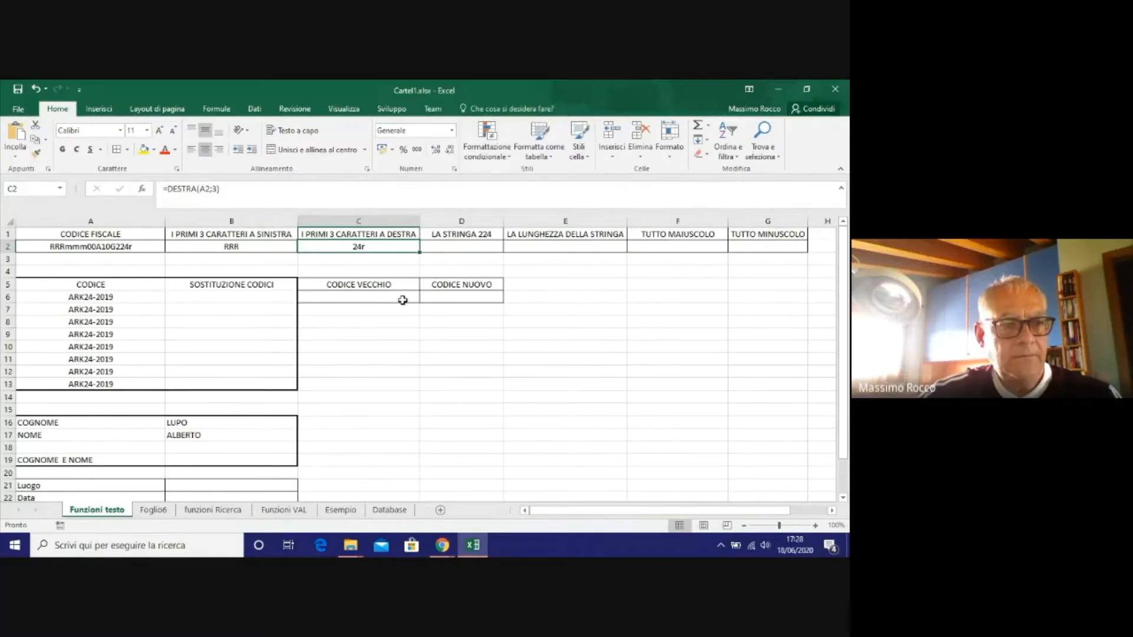
Browse the Testo function descriptions for cell D2 and choose the STRINGA.ESTRAI function.
{"action": "left_click", "coordinate": [476, 253]}
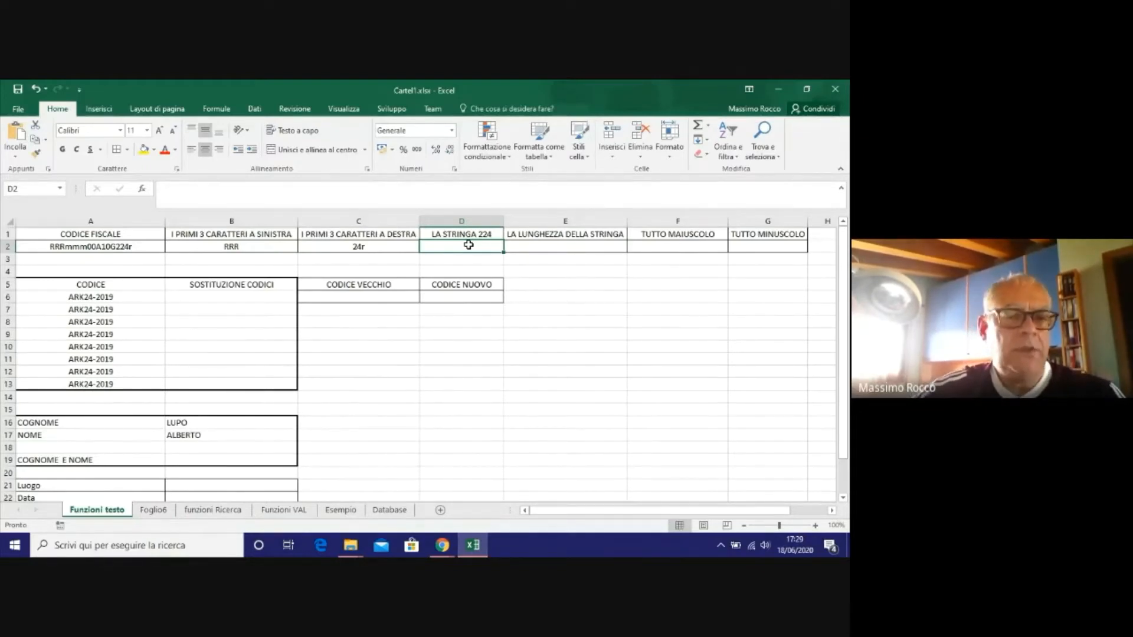
{"action": "left_click", "coordinate": [142, 193]}
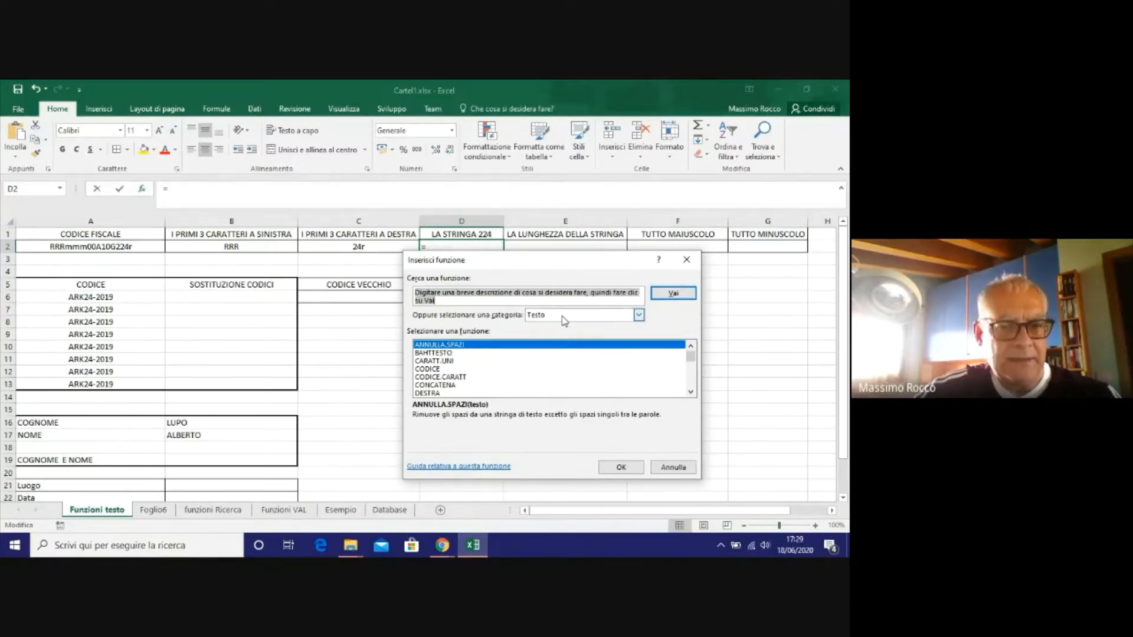
{"action": "left_click", "coordinate": [451, 354]}
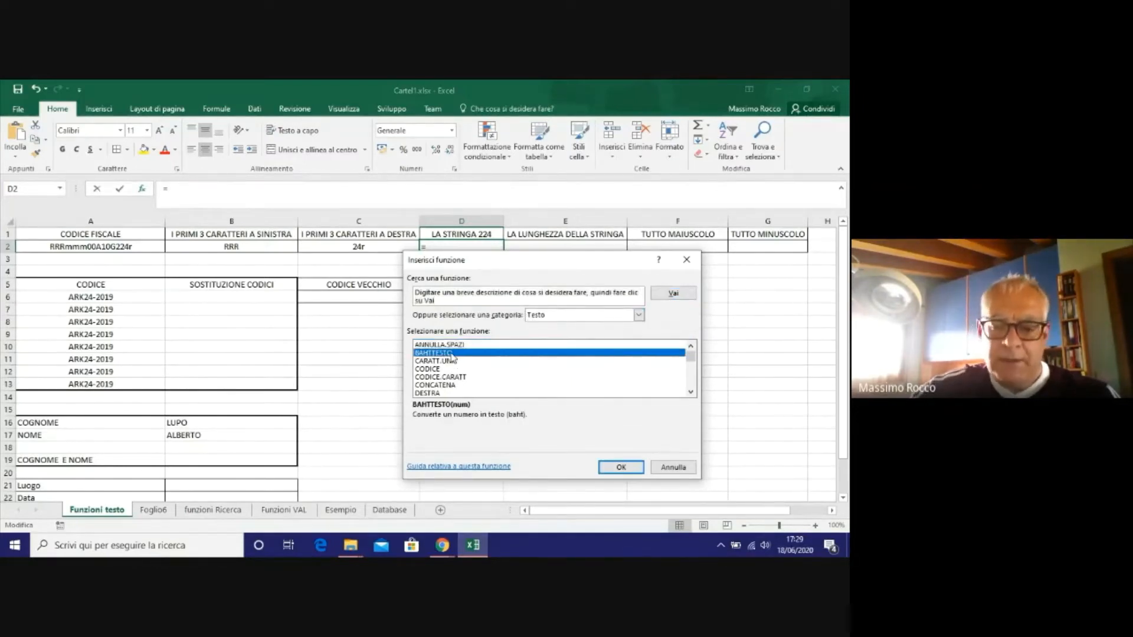
{"action": "key", "text": "Down"}
{"action": "key", "text": "Down"}
{"action": "key", "text": "Down"}
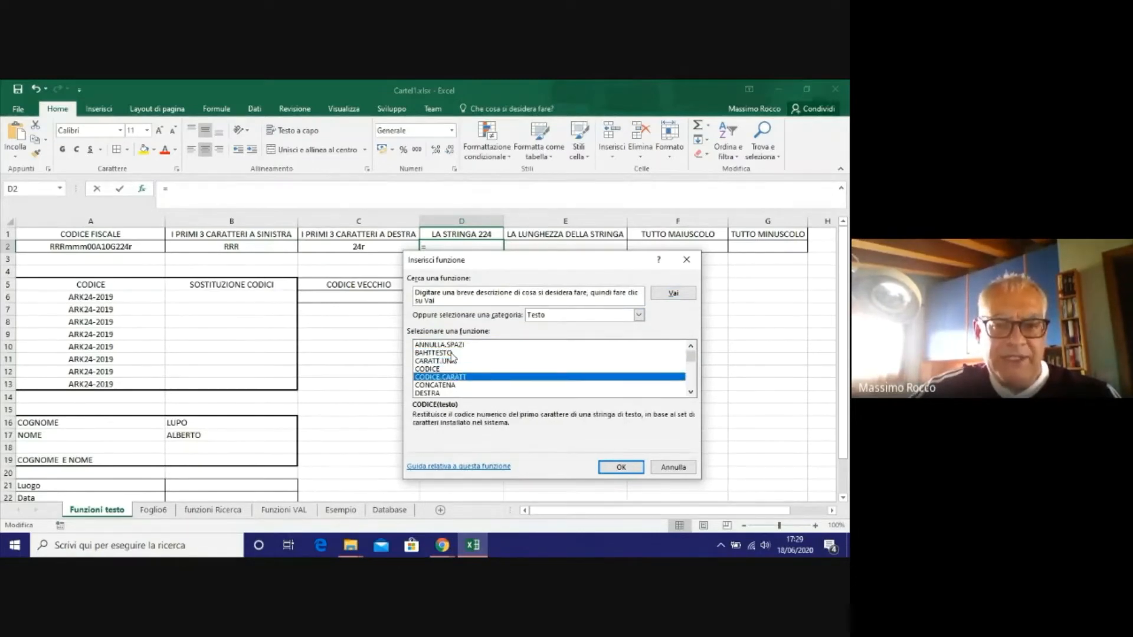
{"action": "key", "text": "Down"}
{"action": "key", "text": "Down"}
{"action": "key", "text": "Down"}
{"action": "key", "text": "Down"}
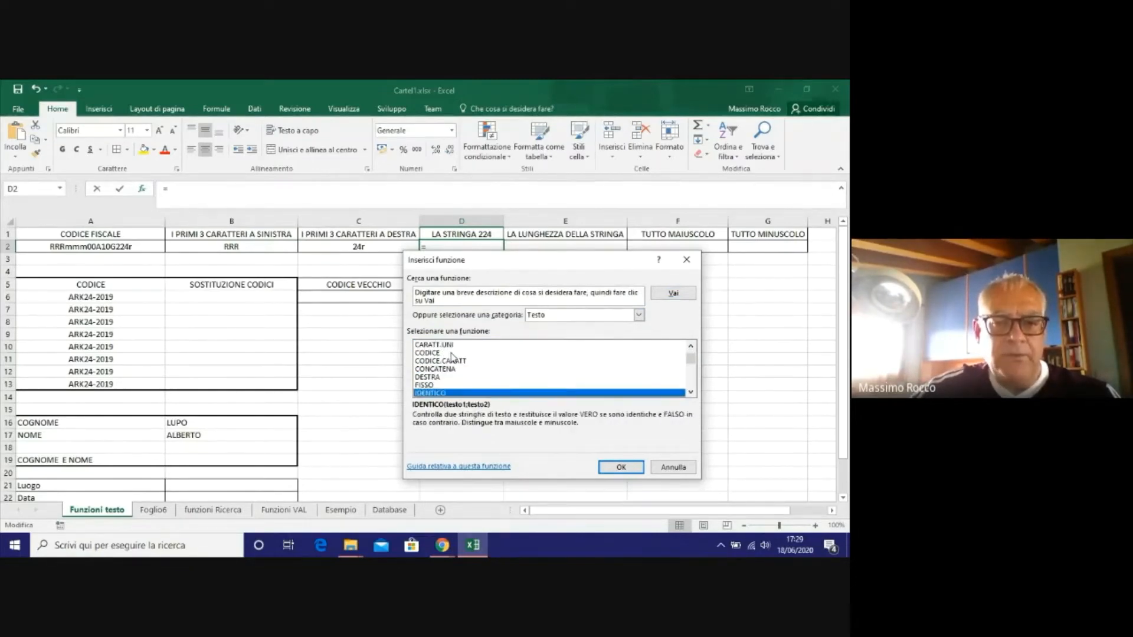
{"action": "key", "text": "Down"}
{"action": "key", "text": "Down"}
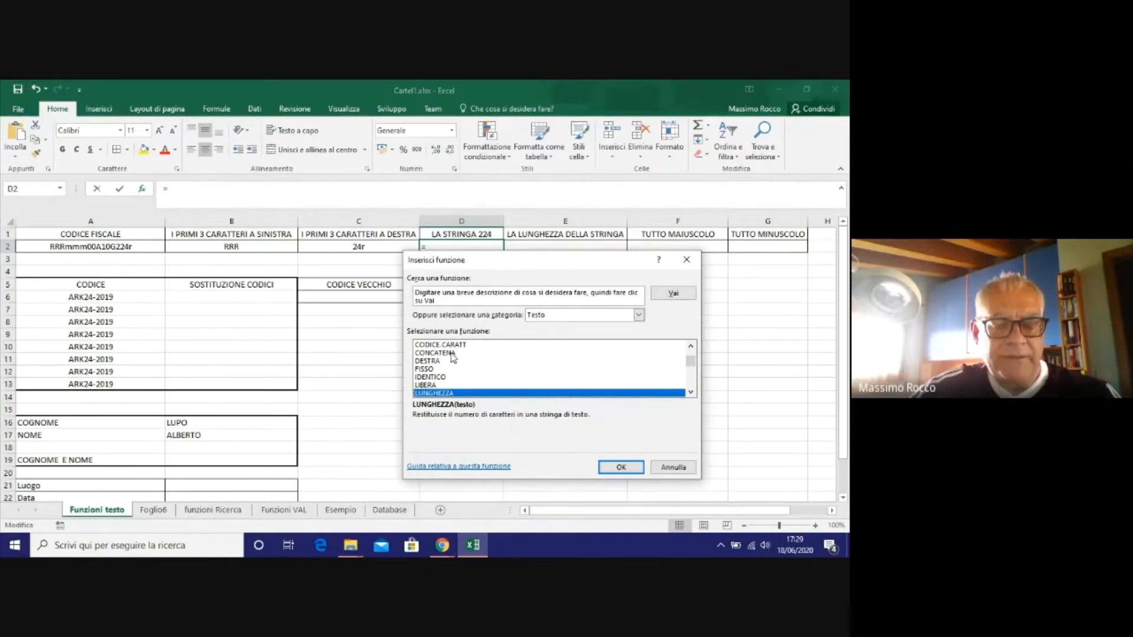
{"action": "key", "text": "Down"}
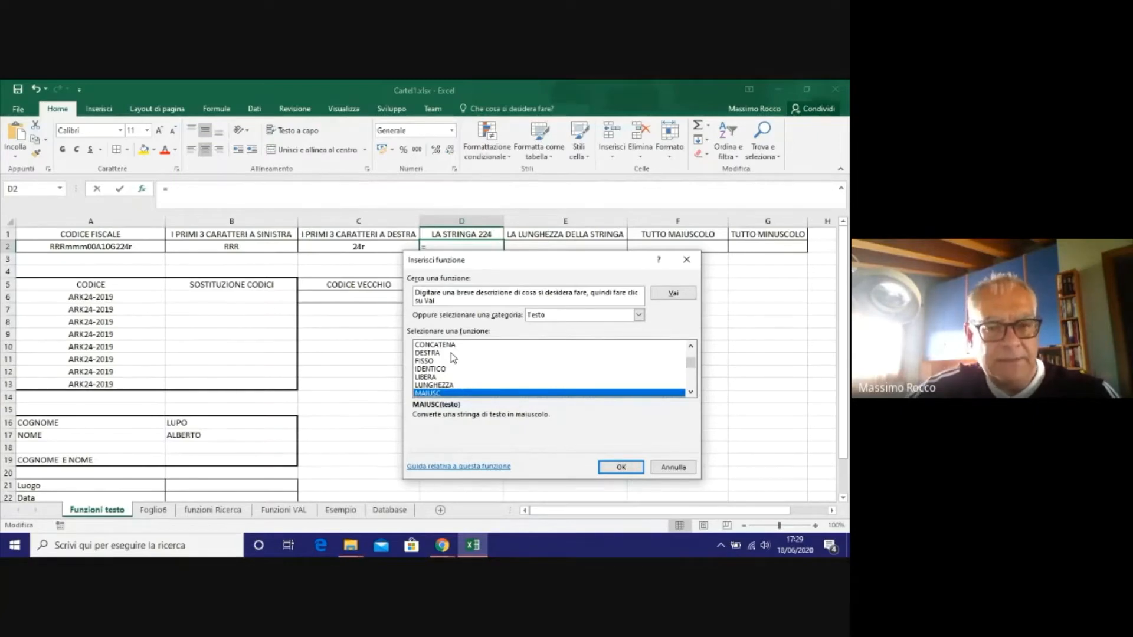
{"action": "key", "text": "Up"}
{"action": "key", "text": "Up"}
{"action": "key", "text": "Up"}
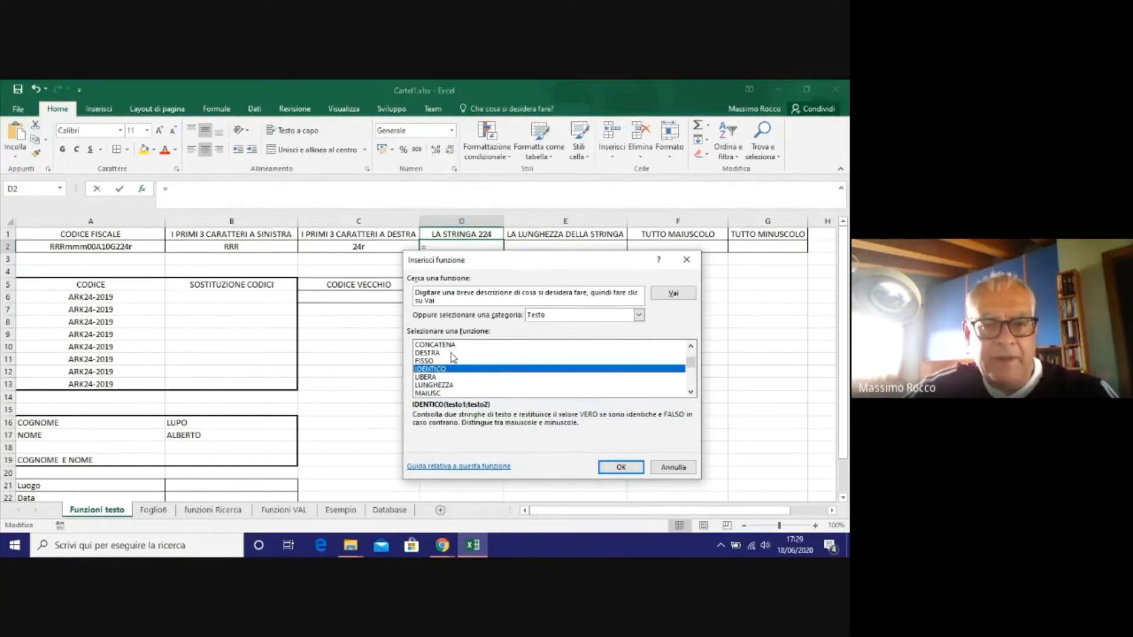
{"action": "key", "text": "Down"}
{"action": "key", "text": "Down"}
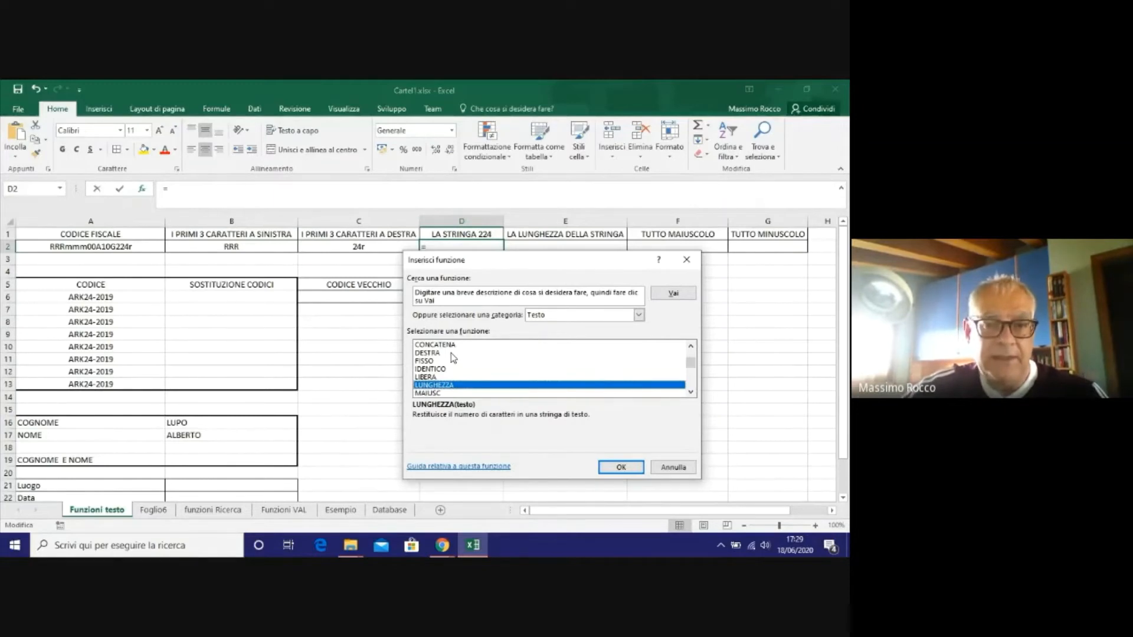
{"action": "key", "text": "Down"}
{"action": "key", "text": "Down"}
{"action": "key", "text": "Down"}
{"action": "key", "text": "Down"}
{"action": "key", "text": "Down"}
{"action": "key", "text": "Down"}
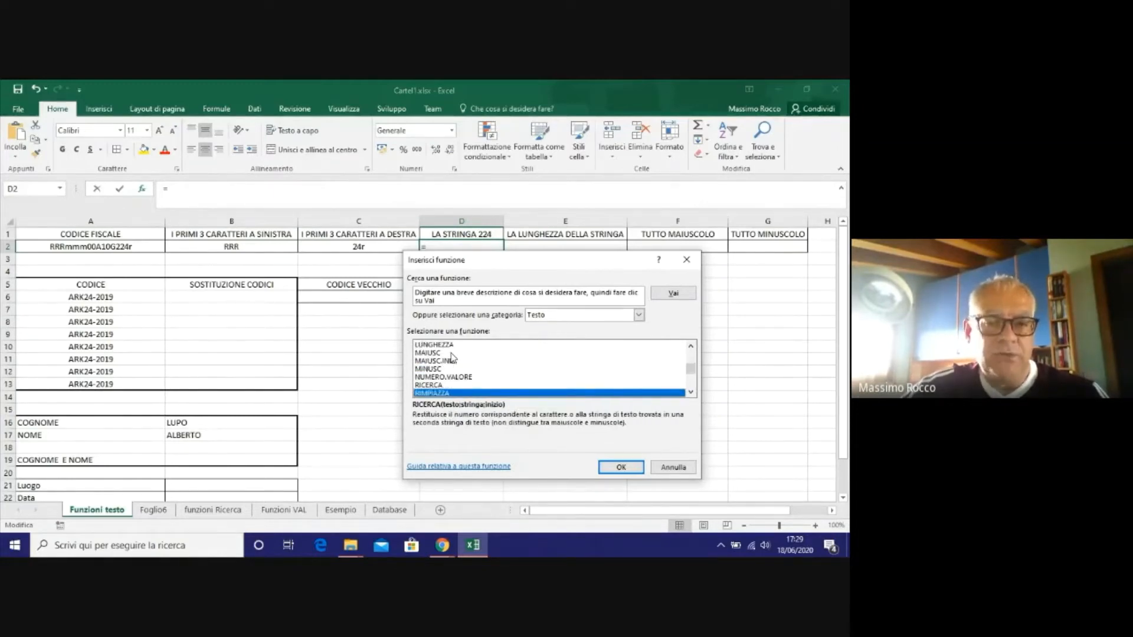
{"action": "key", "text": "Down"}
{"action": "key", "text": "Down"}
{"action": "key", "text": "Down"}
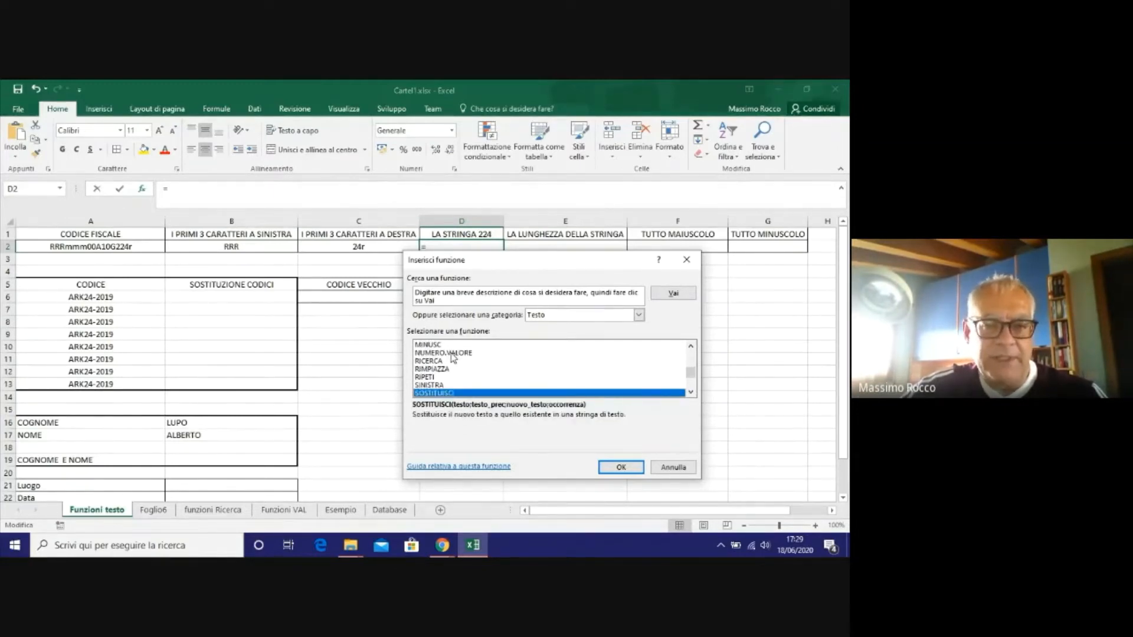
{"action": "key", "text": "Down"}
{"action": "key", "text": "Up"}
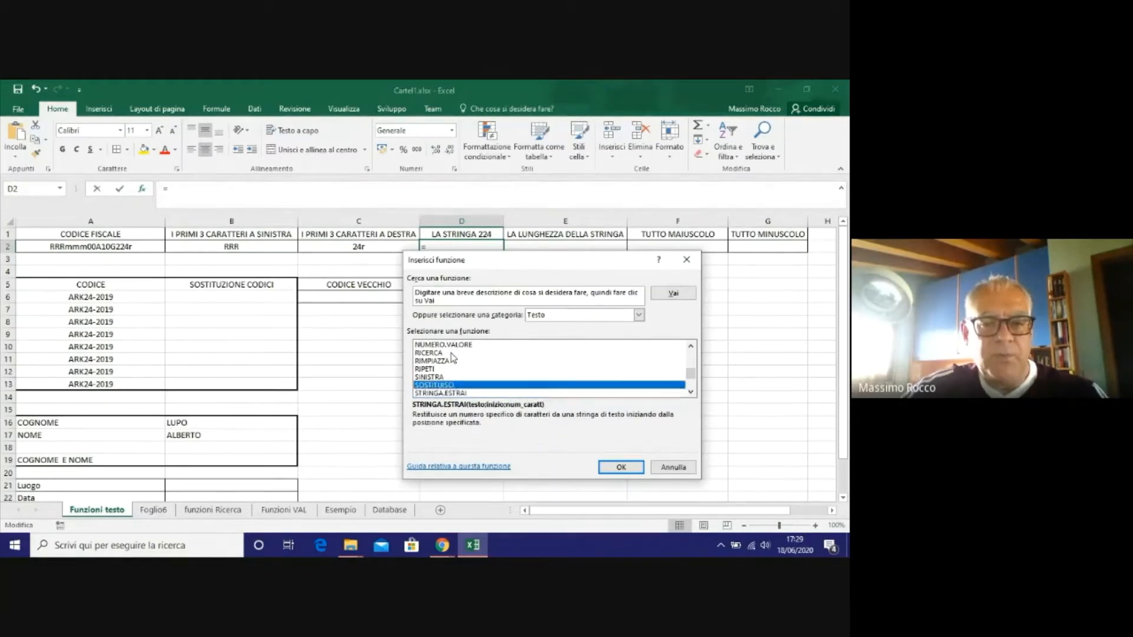
{"action": "key", "text": "Down"}
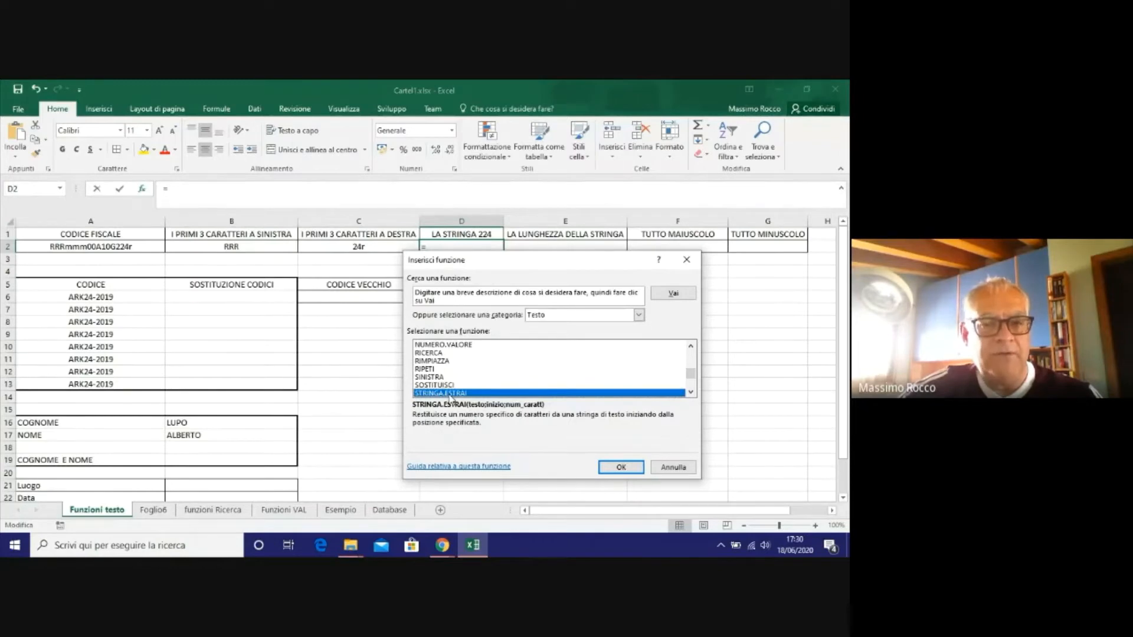
{"action": "left_click", "coordinate": [617, 469]}
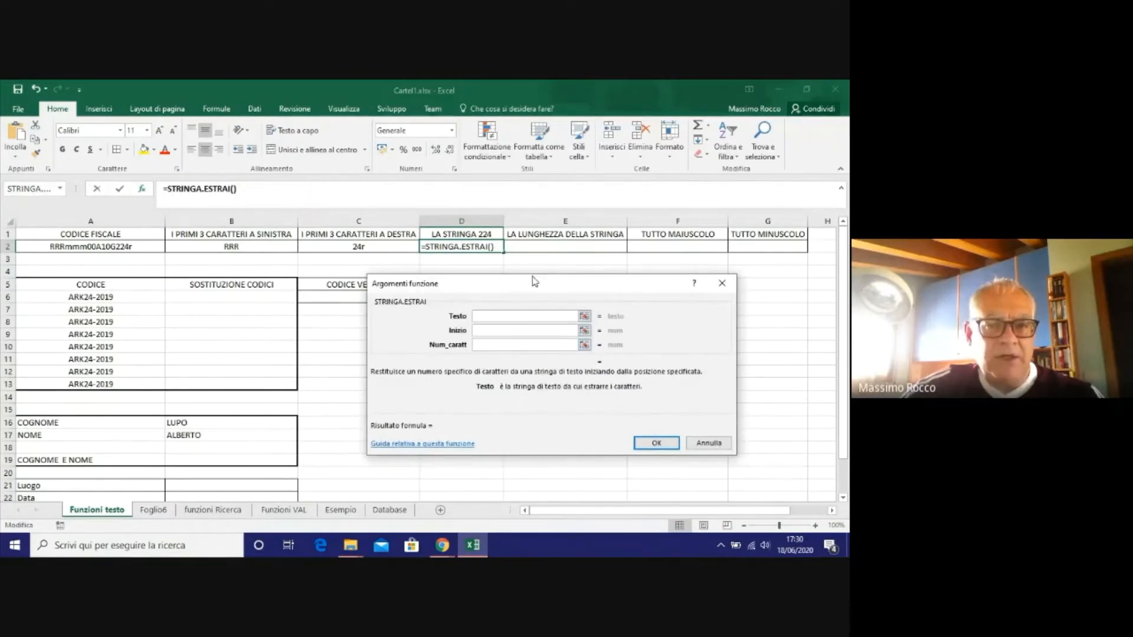
Set the STRINGA.ESTRAI arguments to Testo A2, Inizio 13 and Num_caratt 3.
{"action": "left_click_drag", "start_coordinate": [533, 283], "coordinate": [499, 334]}
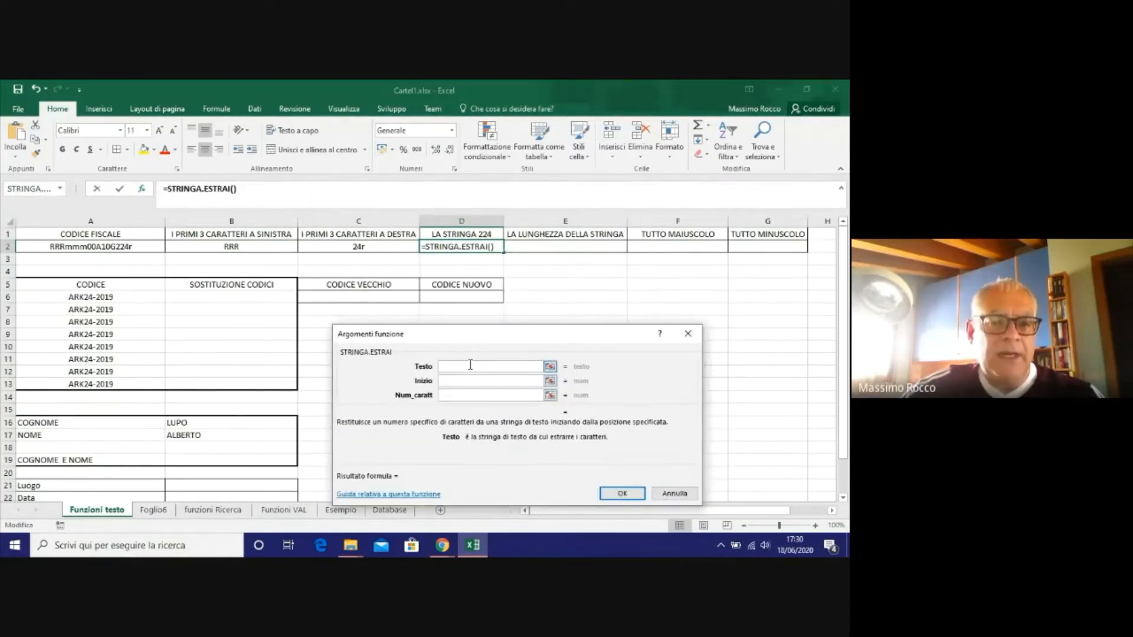
{"action": "left_click", "coordinate": [100, 247]}
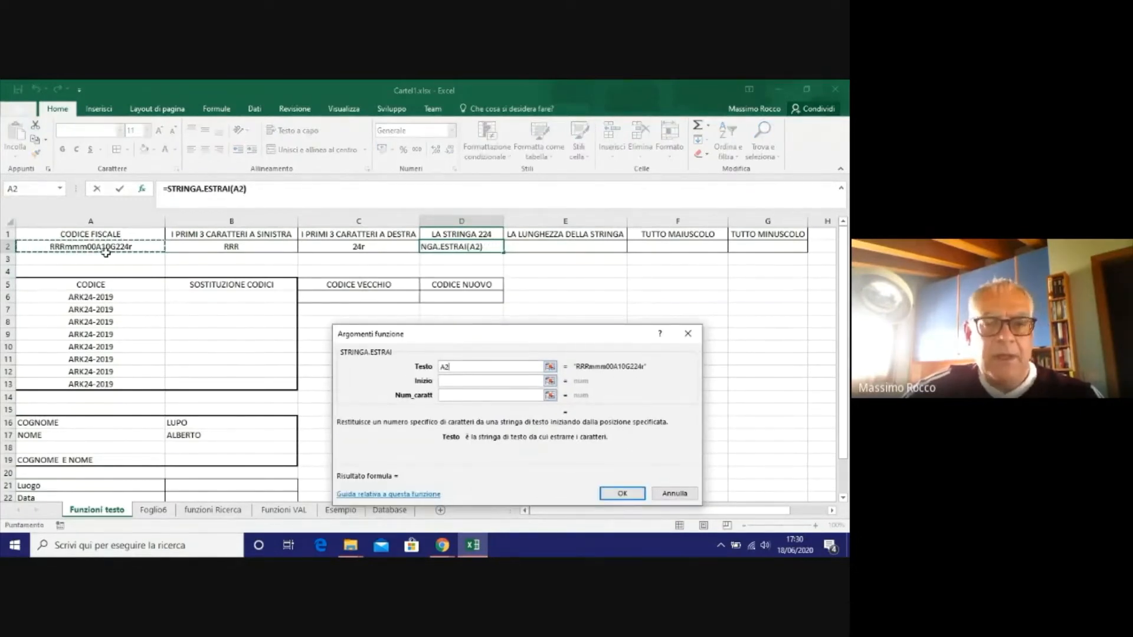
{"action": "left_click", "coordinate": [473, 380]}
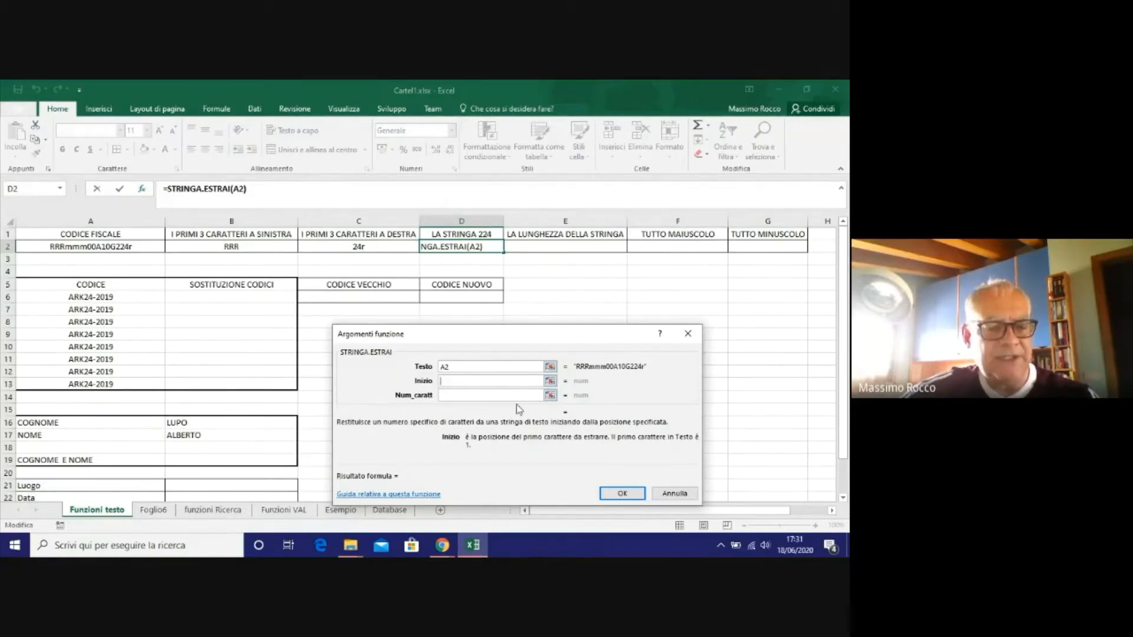
{"action": "type", "text": "13"}
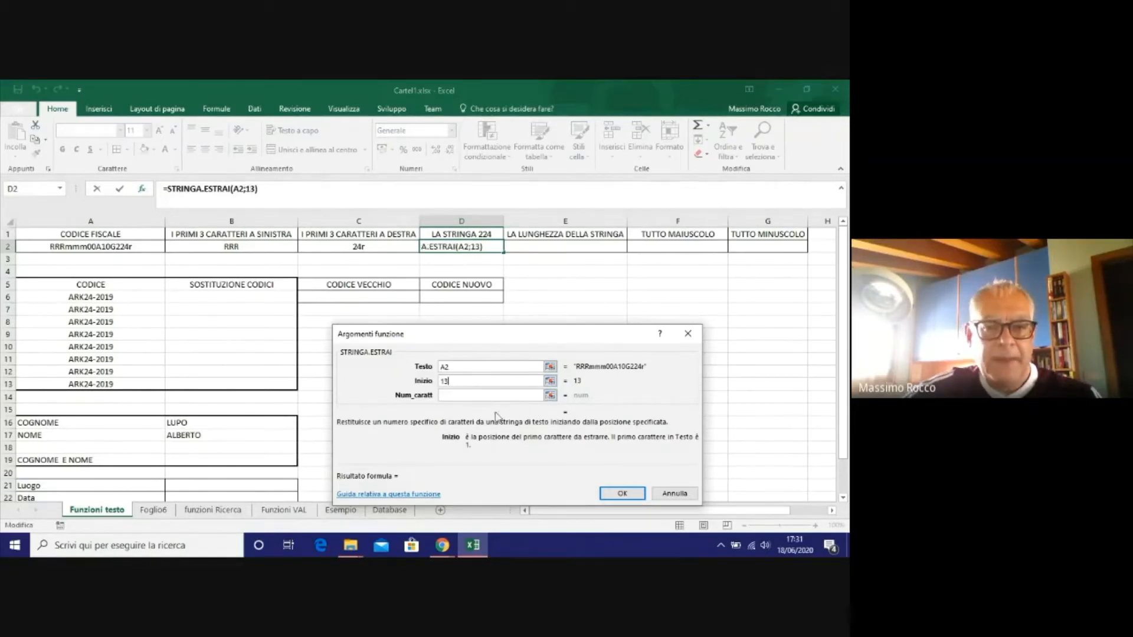
{"action": "left_click", "coordinate": [459, 398]}
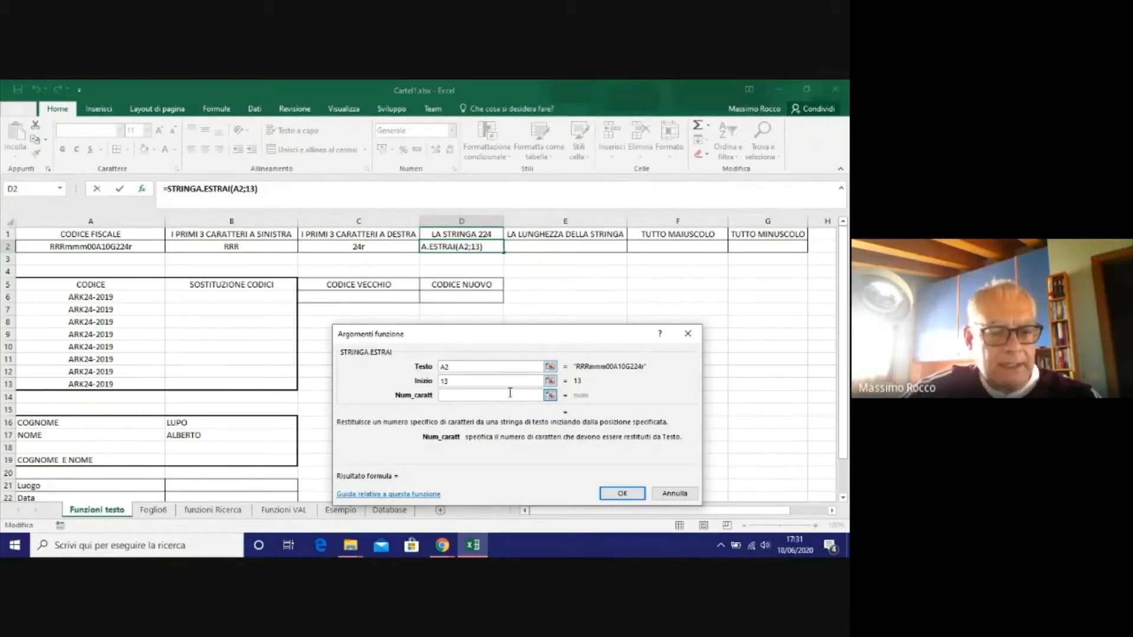
{"action": "type", "text": "3"}
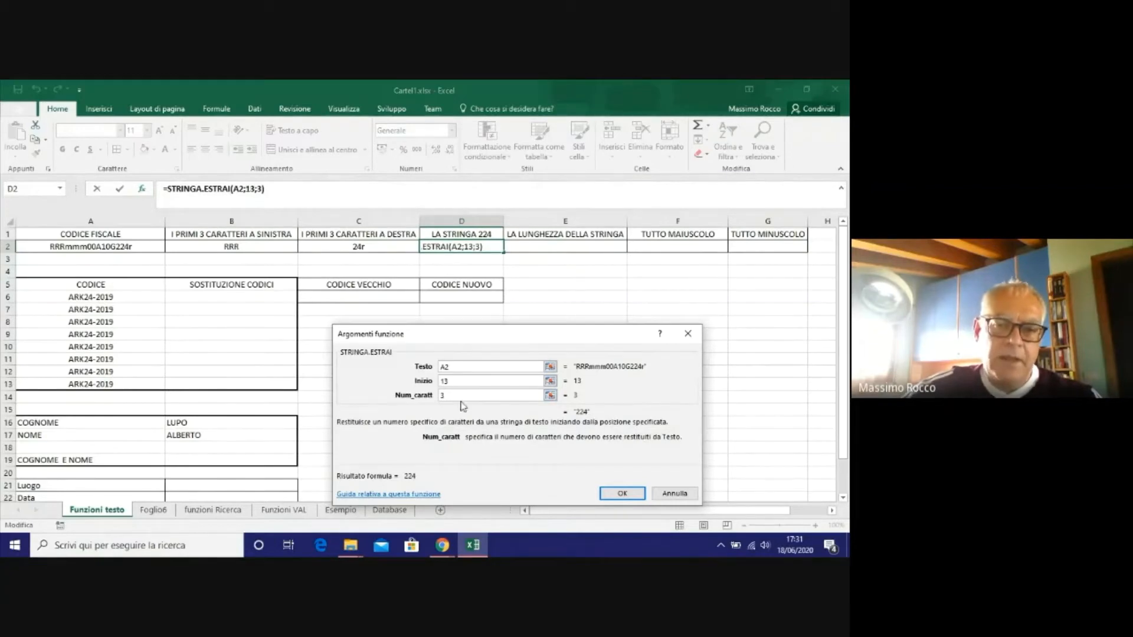
Try Inizio values 1 and 11, restore Inizio to 13 and insert the STRINGA.ESTRAI formula in D2.
{"action": "left_click", "coordinate": [456, 382]}
{"action": "key", "text": "BackSpace"}
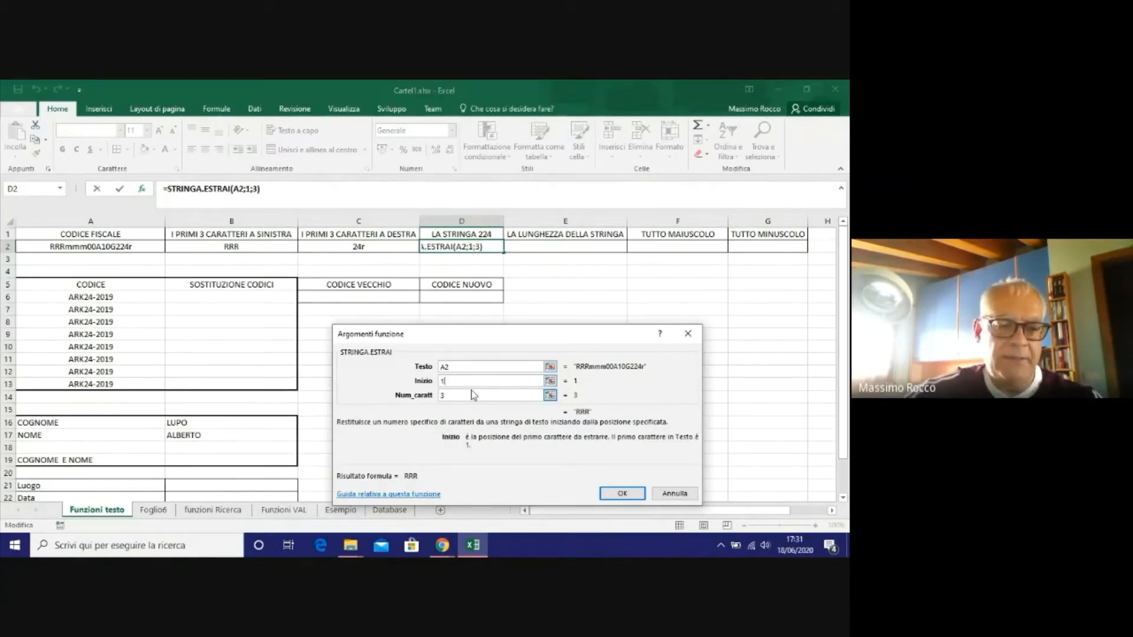
{"action": "type", "text": "1"}
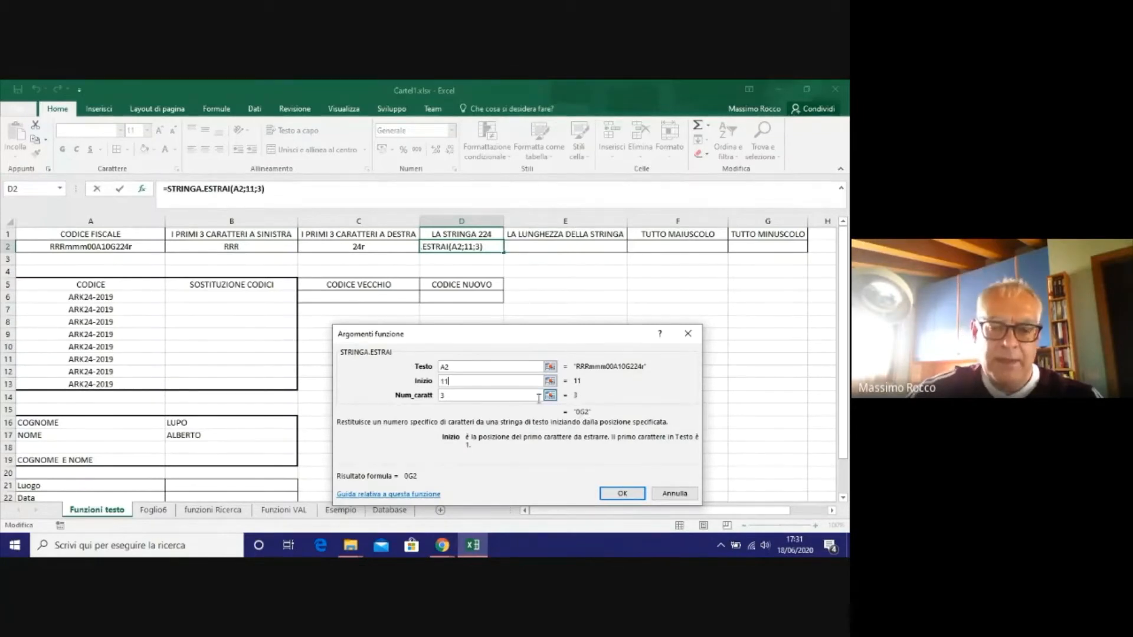
{"action": "key", "text": "BackSpace"}
{"action": "type", "text": "3"}
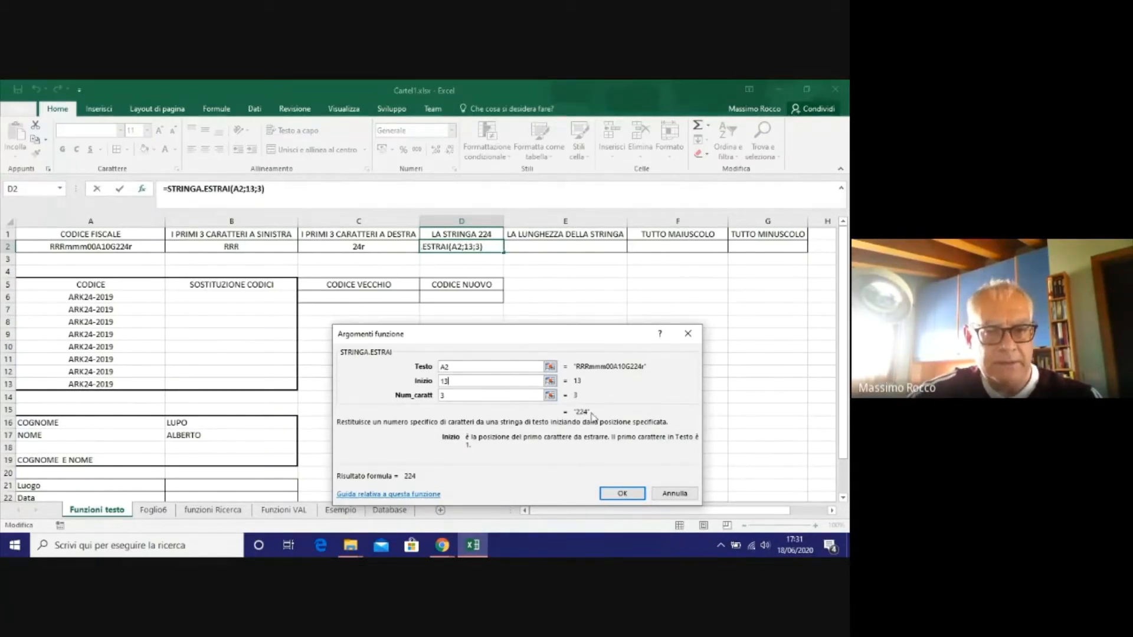
{"action": "left_click", "coordinate": [623, 494]}
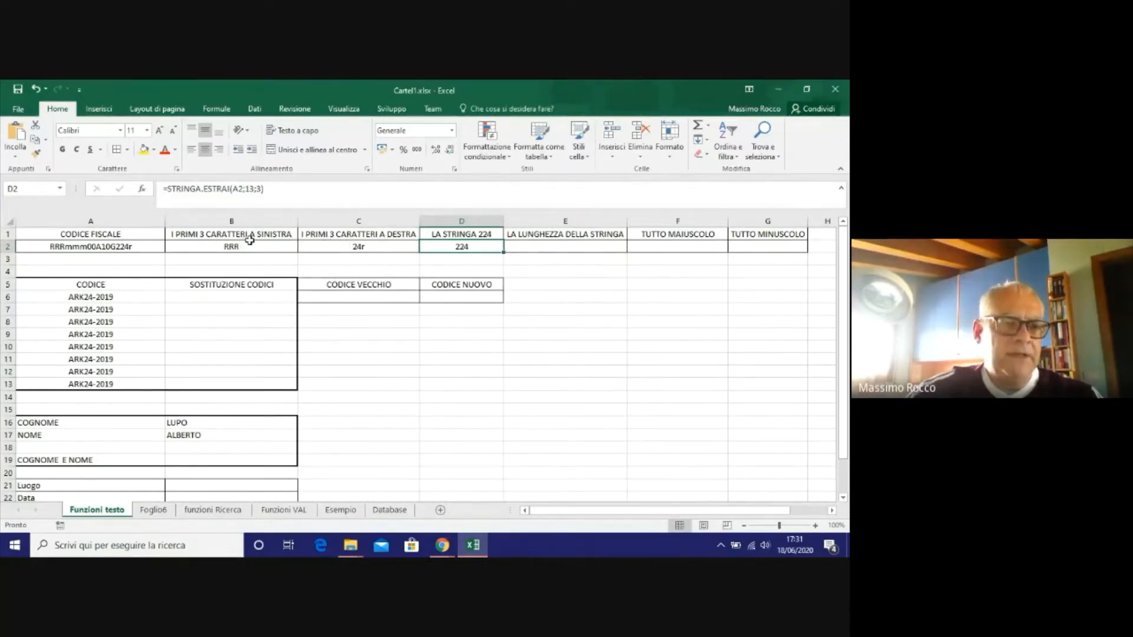
Replace the first three letters of the CODICE FISCALE in cell A2 with sss.
{"action": "left_click", "coordinate": [113, 246]}
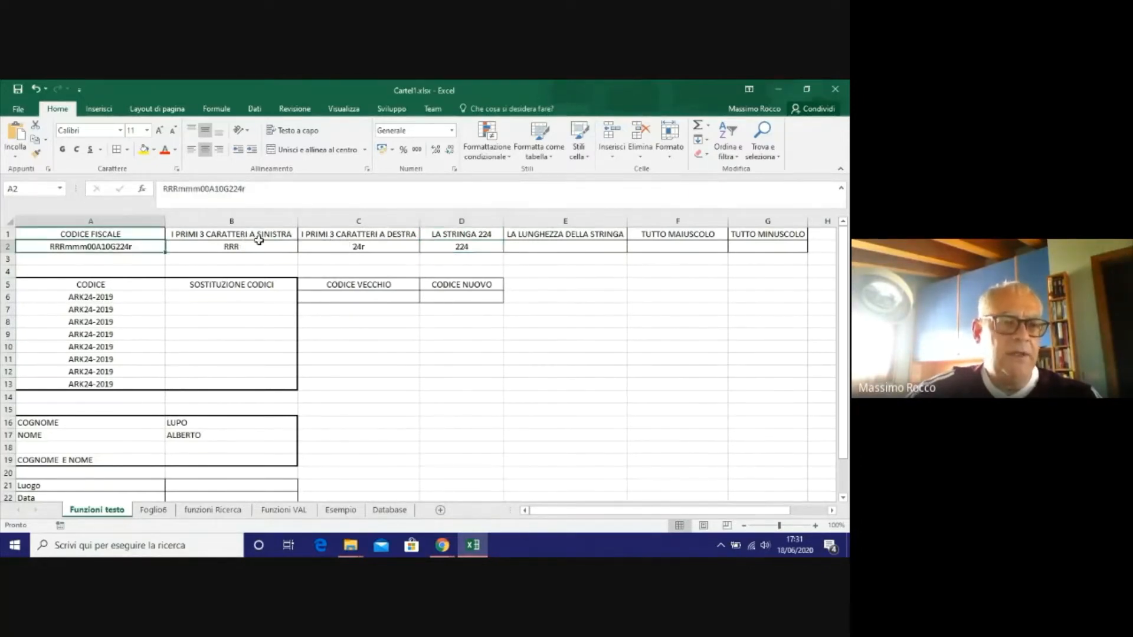
{"action": "left_click", "coordinate": [178, 189]}
{"action": "key", "text": "BackSpace"}
{"action": "key", "text": "BackSpace"}
{"action": "key", "text": "BackSpace"}
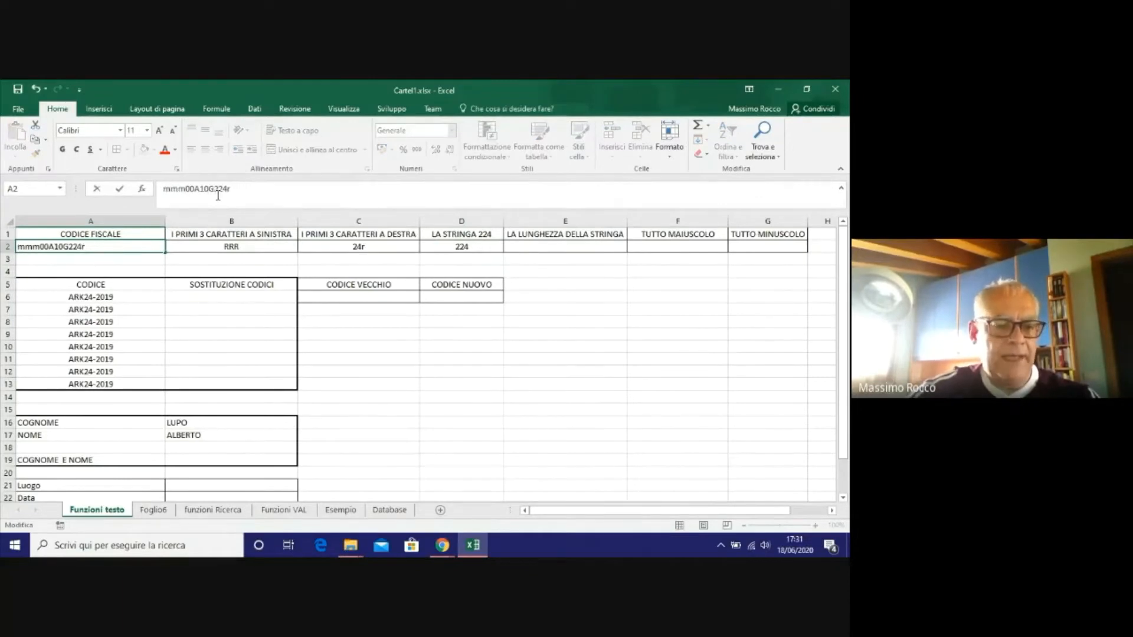
{"action": "type", "text": "sss"}
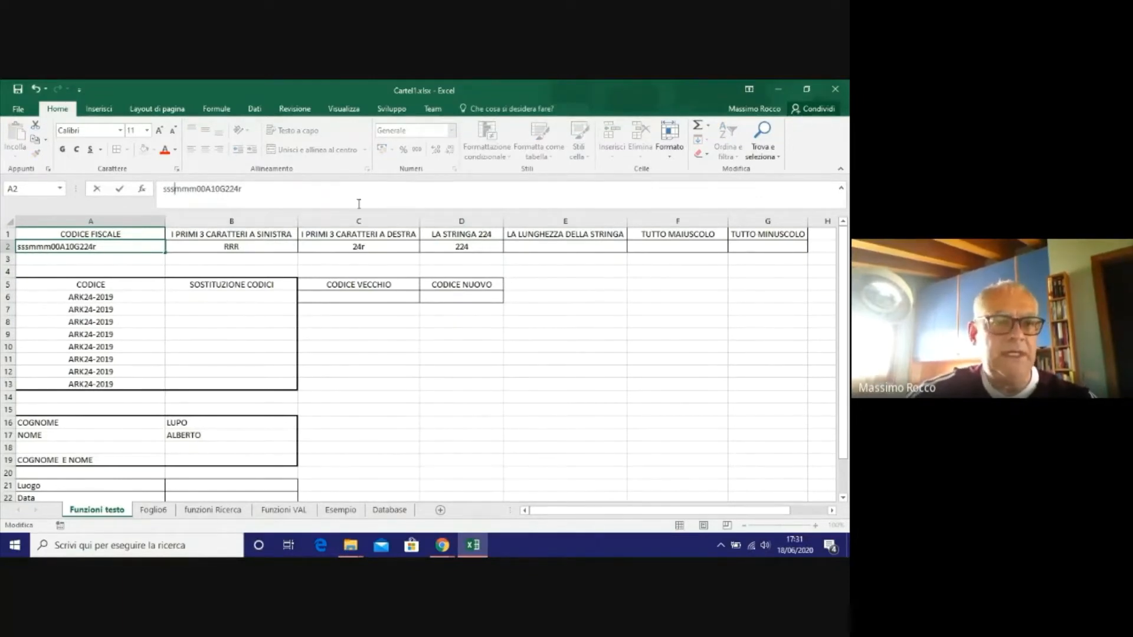
Change the last two digits of the CODICE FISCALE in cell A2 to 00 and check the extraction formulas in C2 and D2.
{"action": "left_click", "coordinate": [239, 189]}
{"action": "key", "text": "BackSpace"}
{"action": "key", "text": "BackSpace"}
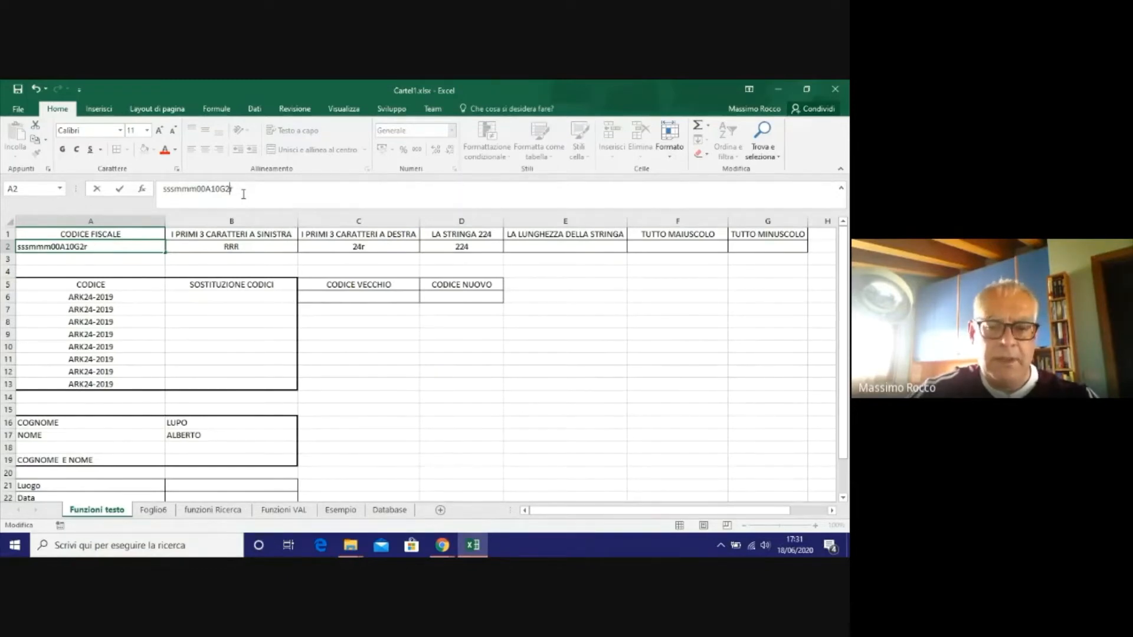
{"action": "type", "text": "00"}
{"action": "key", "text": "Return"}
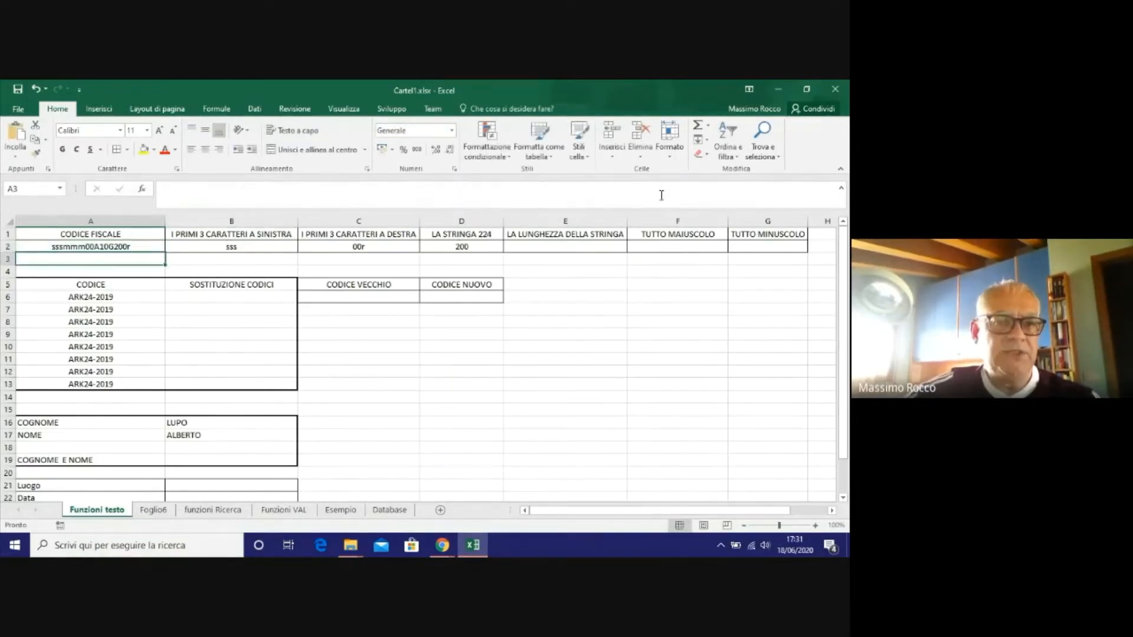
{"action": "left_click", "coordinate": [378, 245]}
{"action": "left_click", "coordinate": [447, 243]}
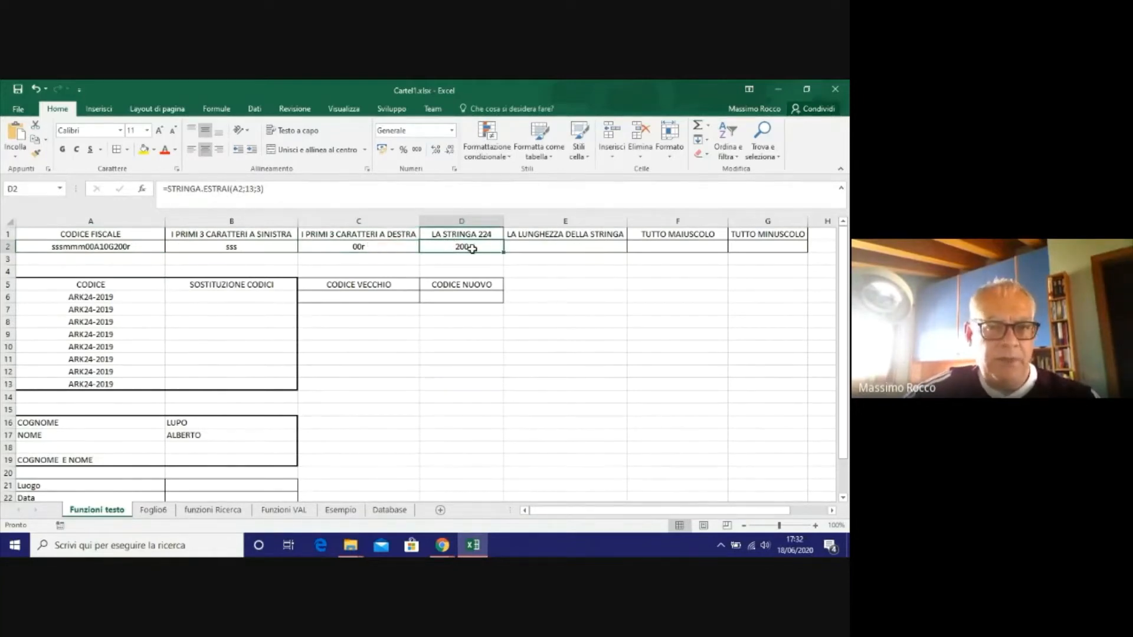
Insert the LUNGHEZZA function in cell E2 with A2 as its Testo argument.
{"action": "left_click", "coordinate": [548, 244]}
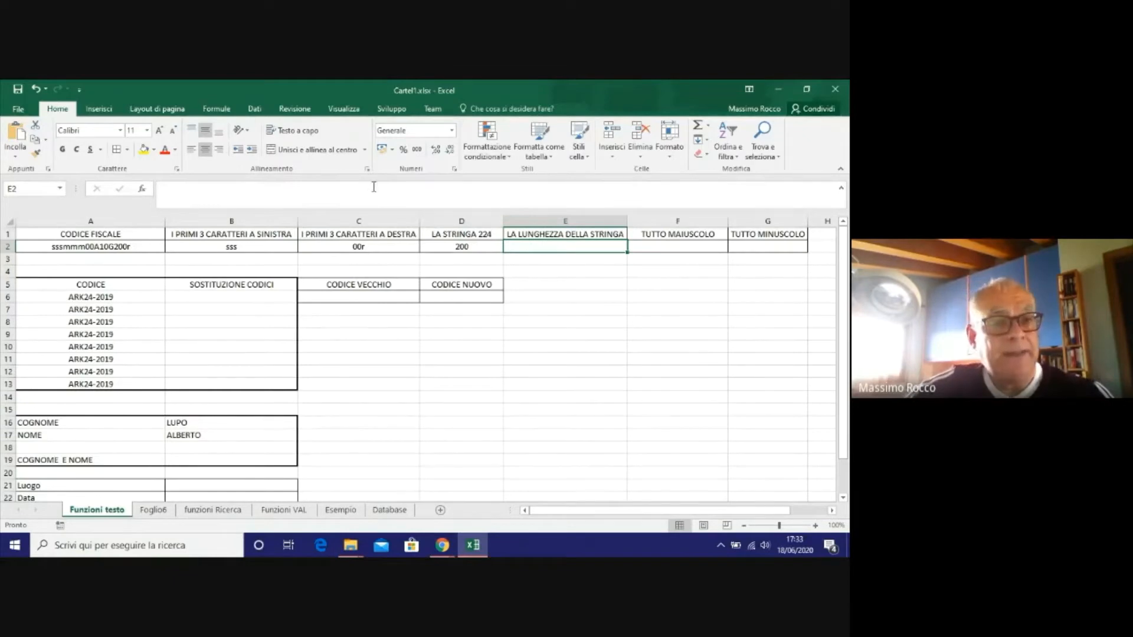
{"action": "left_click", "coordinate": [198, 197]}
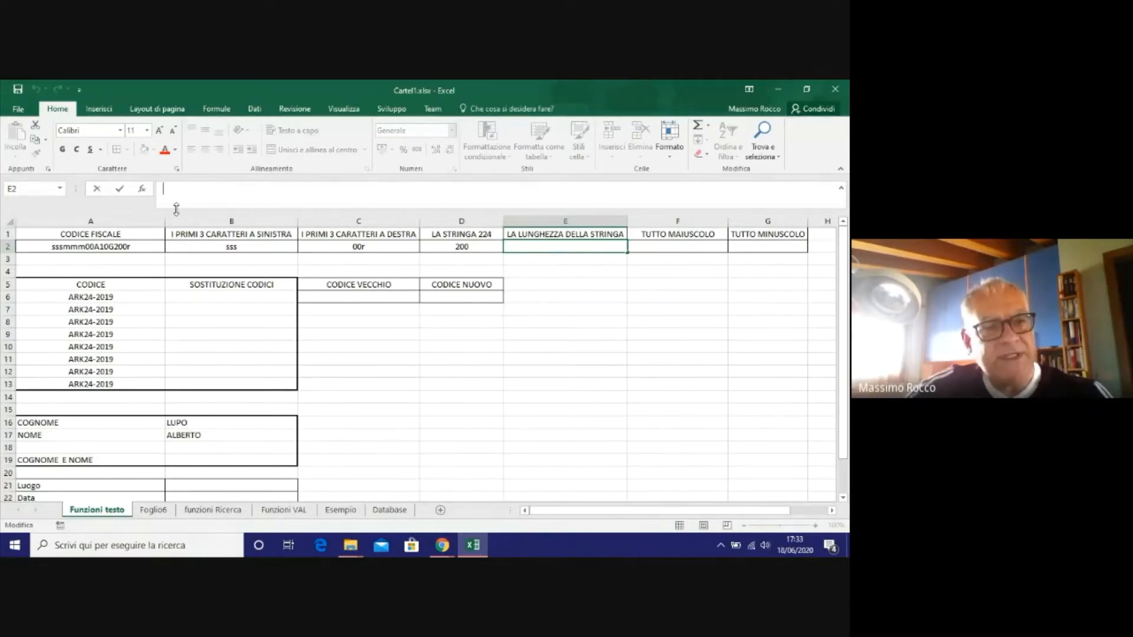
{"action": "left_click", "coordinate": [142, 188]}
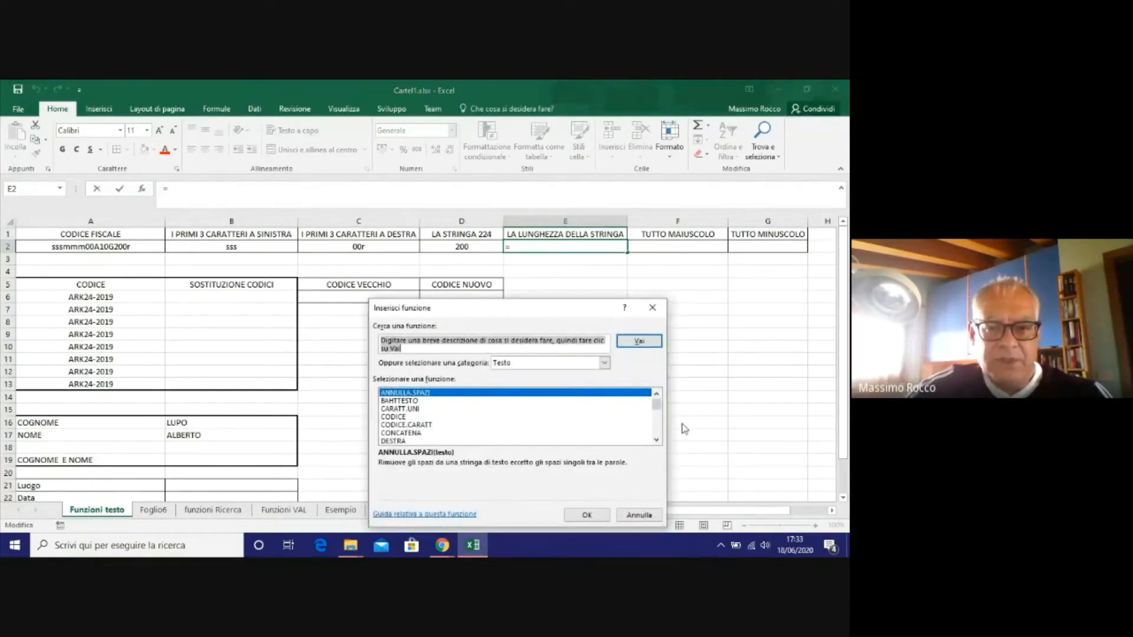
{"action": "left_click_drag", "start_coordinate": [656, 406], "coordinate": [661, 417]}
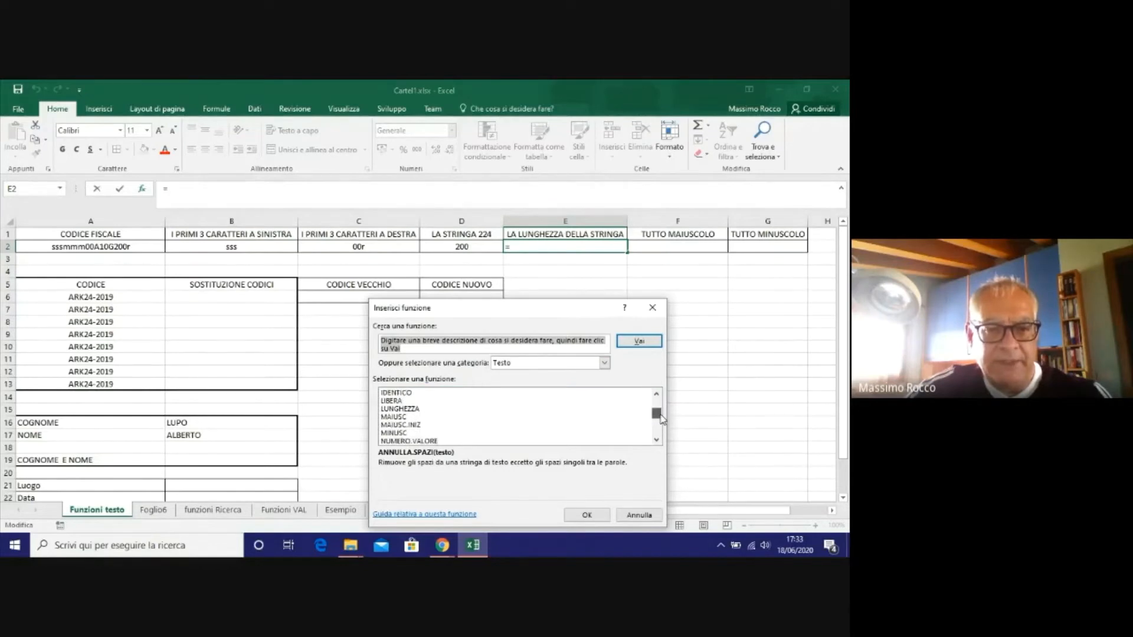
{"action": "left_click", "coordinate": [430, 409]}
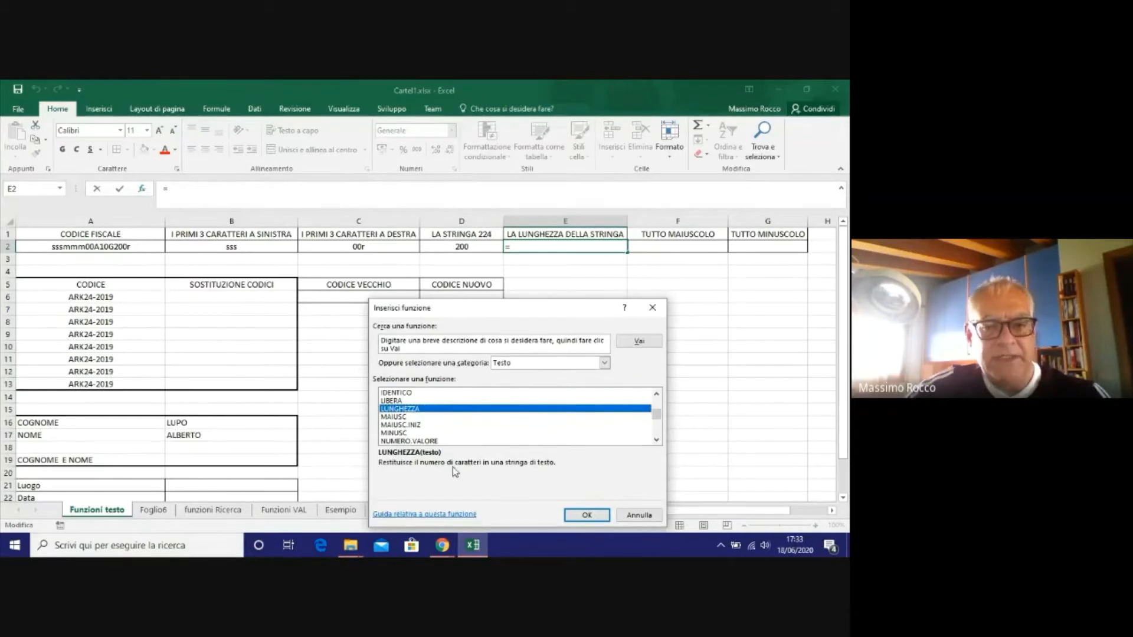
{"action": "left_click", "coordinate": [587, 515]}
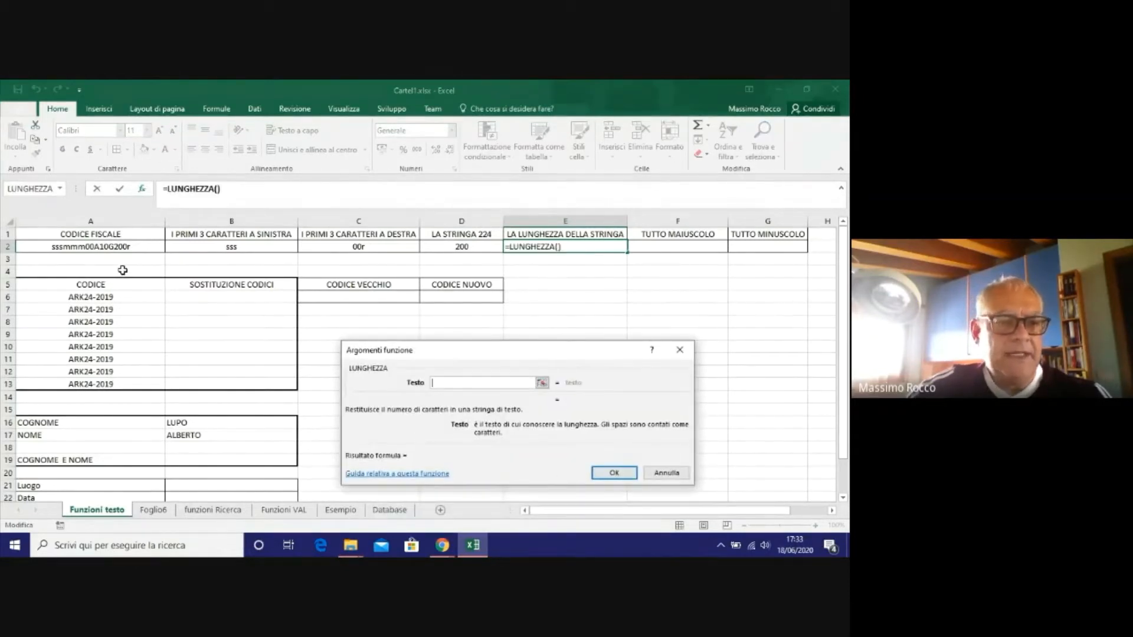
{"action": "left_click", "coordinate": [116, 248]}
{"action": "key", "text": "Return"}
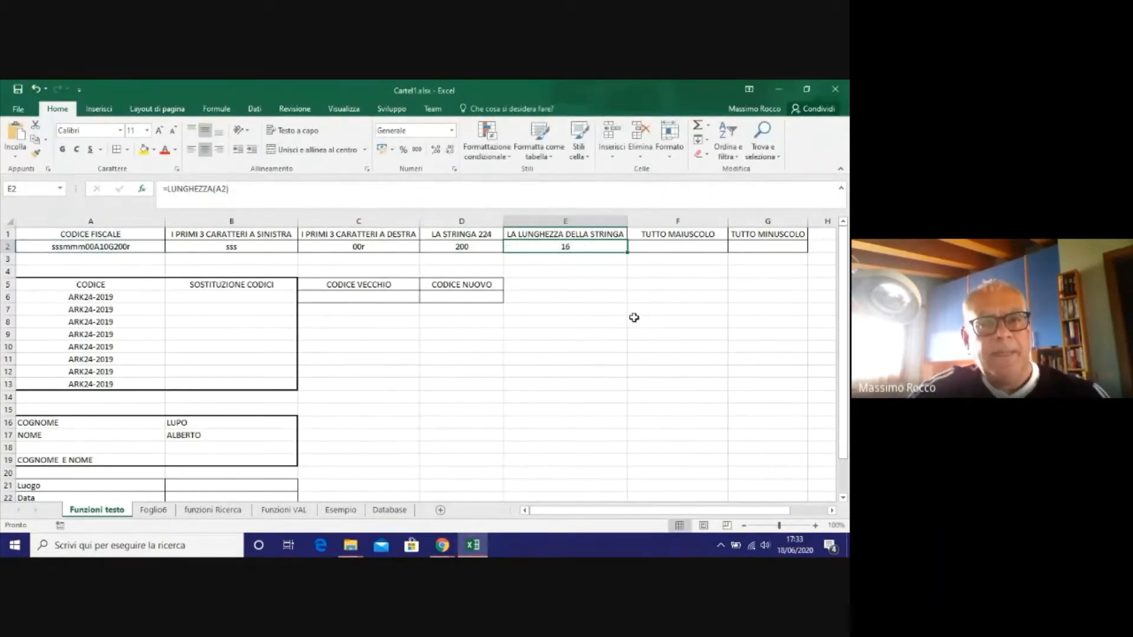
Compare the descriptions of MAIUSC and MAIUSC.INIZ in the Testo functions for cell F2 and select MAIUSC.
{"action": "left_click", "coordinate": [667, 247]}
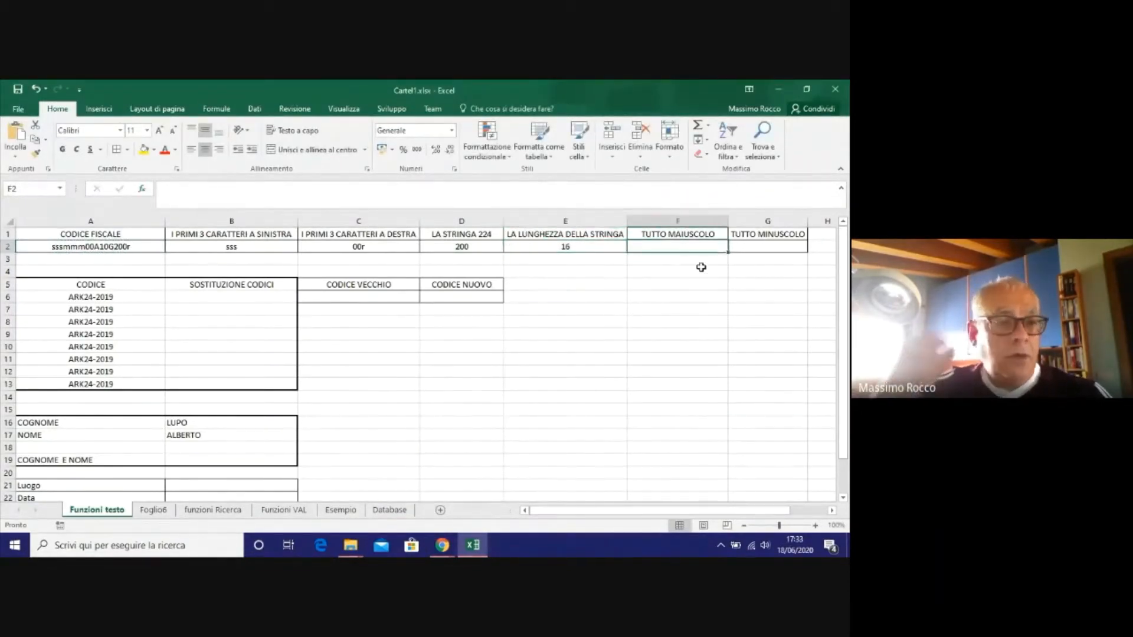
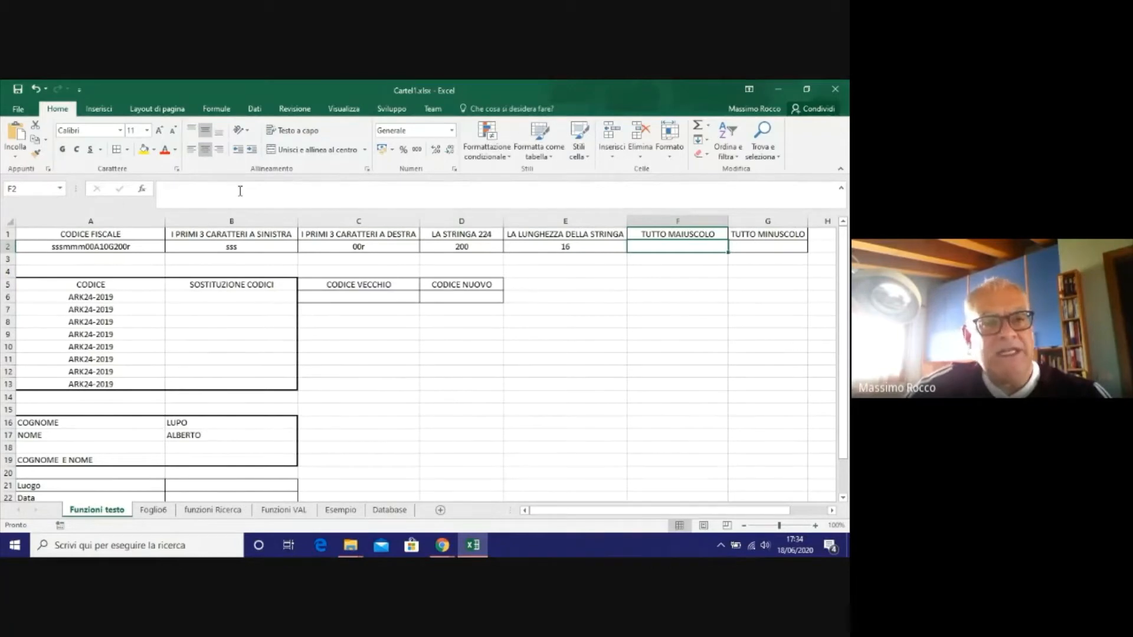
{"action": "type", "text": "="}
{"action": "left_click", "coordinate": [142, 189]}
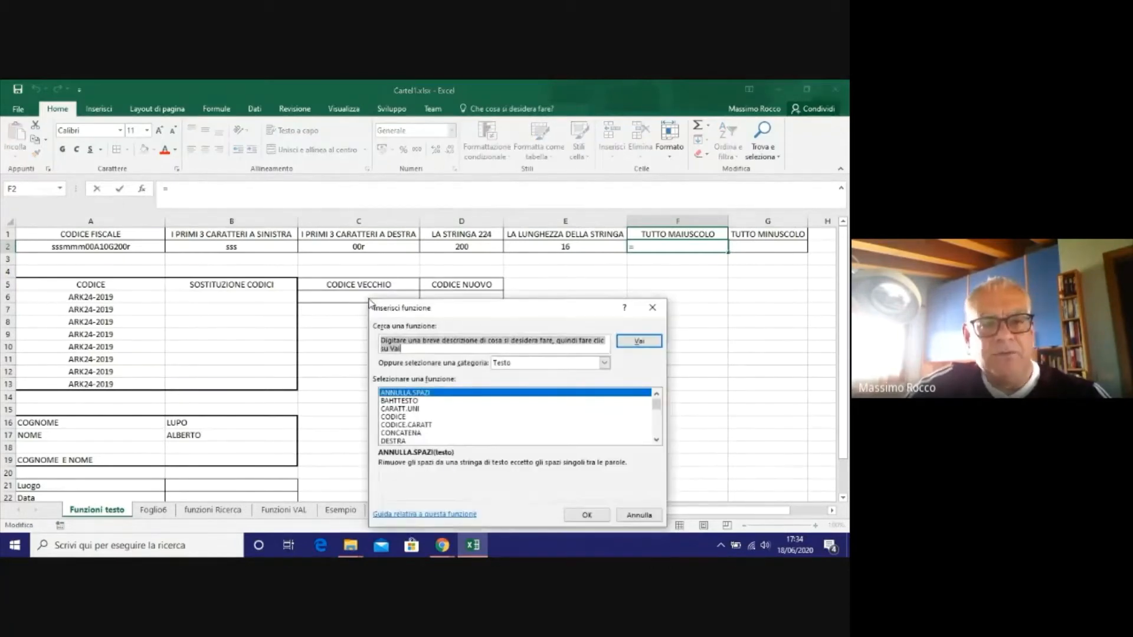
{"action": "left_click", "coordinate": [656, 441]}
{"action": "left_click", "coordinate": [657, 440]}
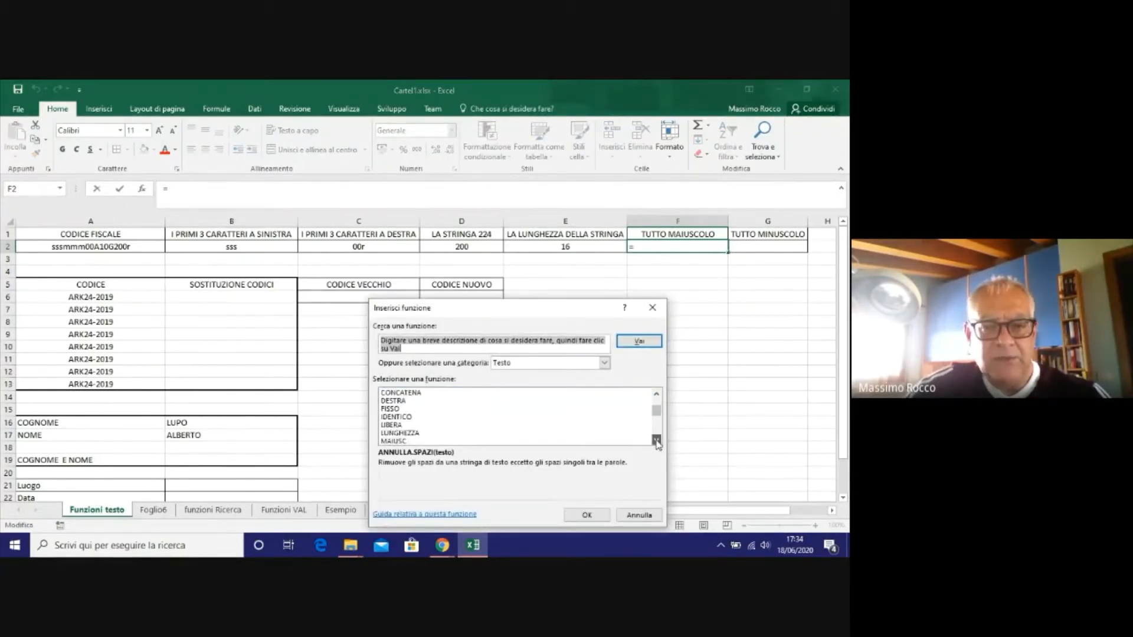
{"action": "left_click", "coordinate": [657, 440]}
{"action": "left_click", "coordinate": [390, 425]}
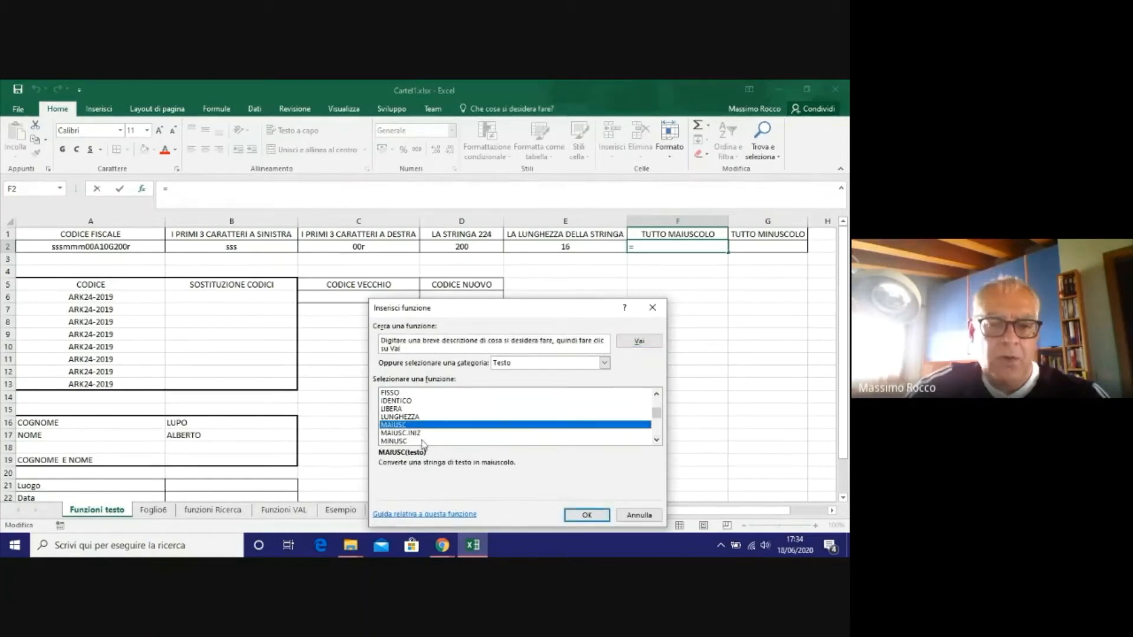
{"action": "left_click", "coordinate": [412, 433]}
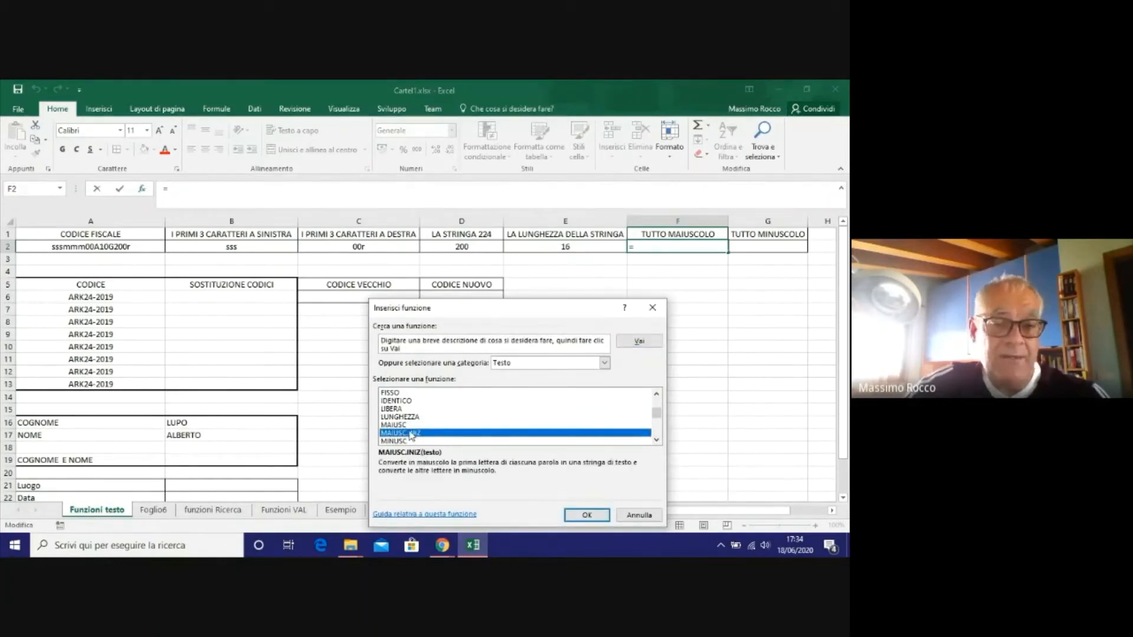
{"action": "left_click", "coordinate": [399, 425]}
{"action": "left_click", "coordinate": [401, 434]}
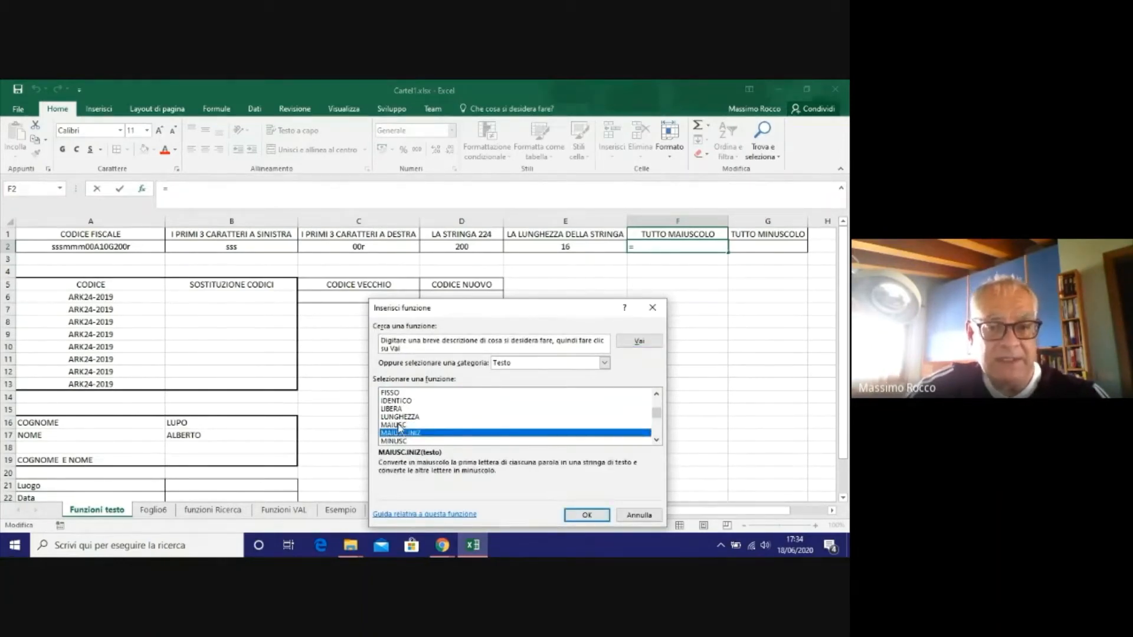
{"action": "left_click", "coordinate": [399, 425]}
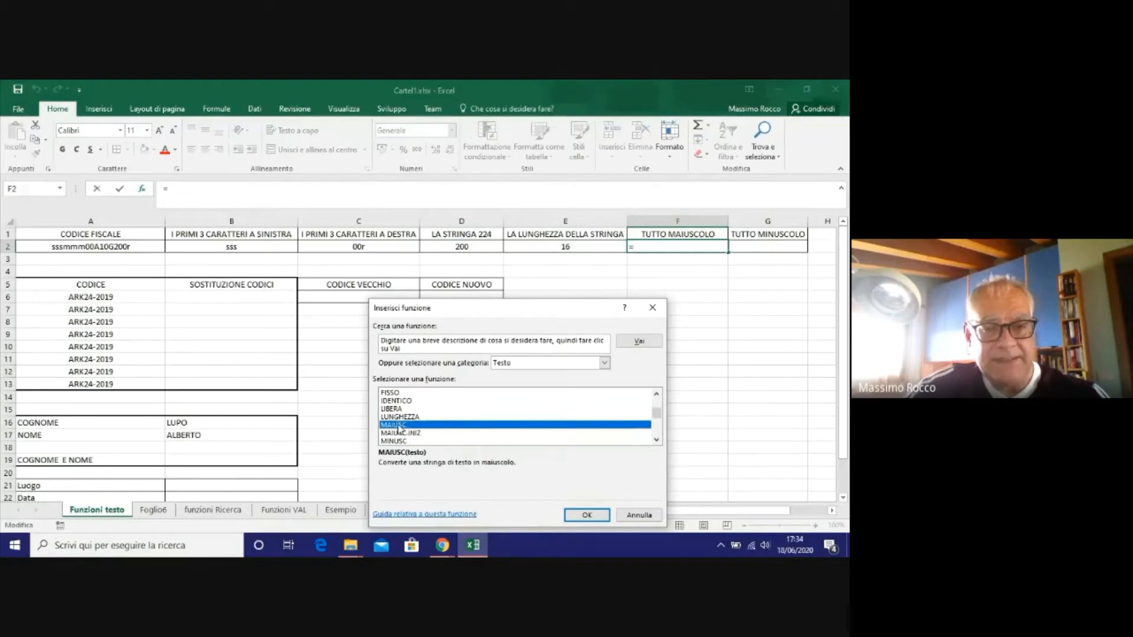
Insert the MAIUSC function in F2 with A2 as its Testo argument.
{"action": "left_click", "coordinate": [584, 515]}
{"action": "left_click", "coordinate": [137, 252]}
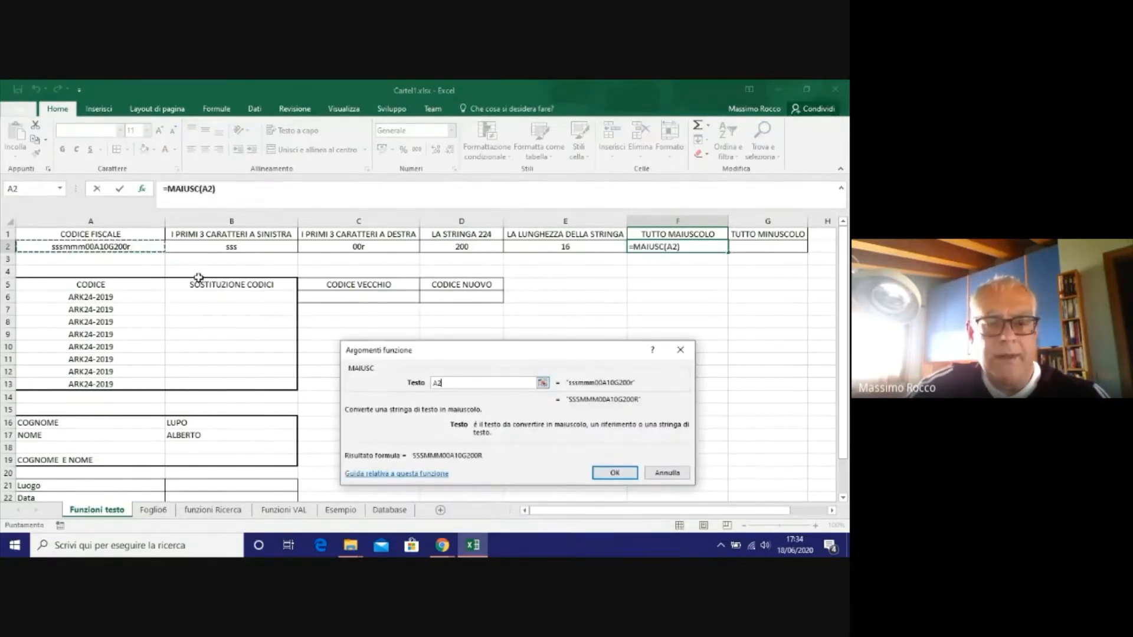
{"action": "key", "text": "Return"}
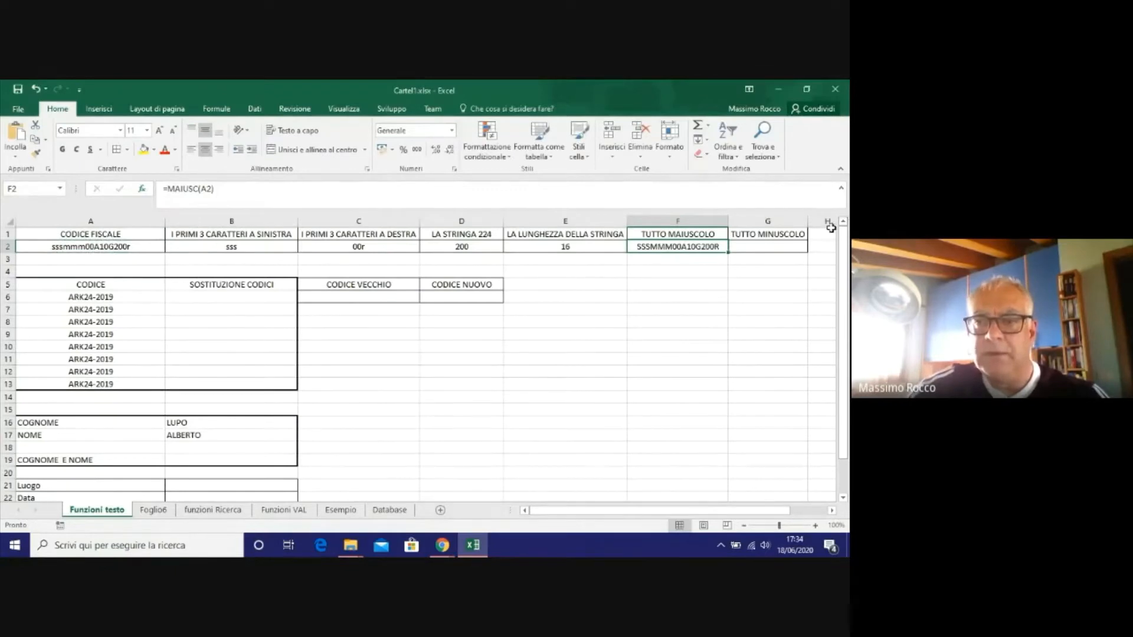
Enter the formula =MINUSC(A2) in cell G2 under TUTTO MINUSCOLO.
{"action": "left_click", "coordinate": [783, 251]}
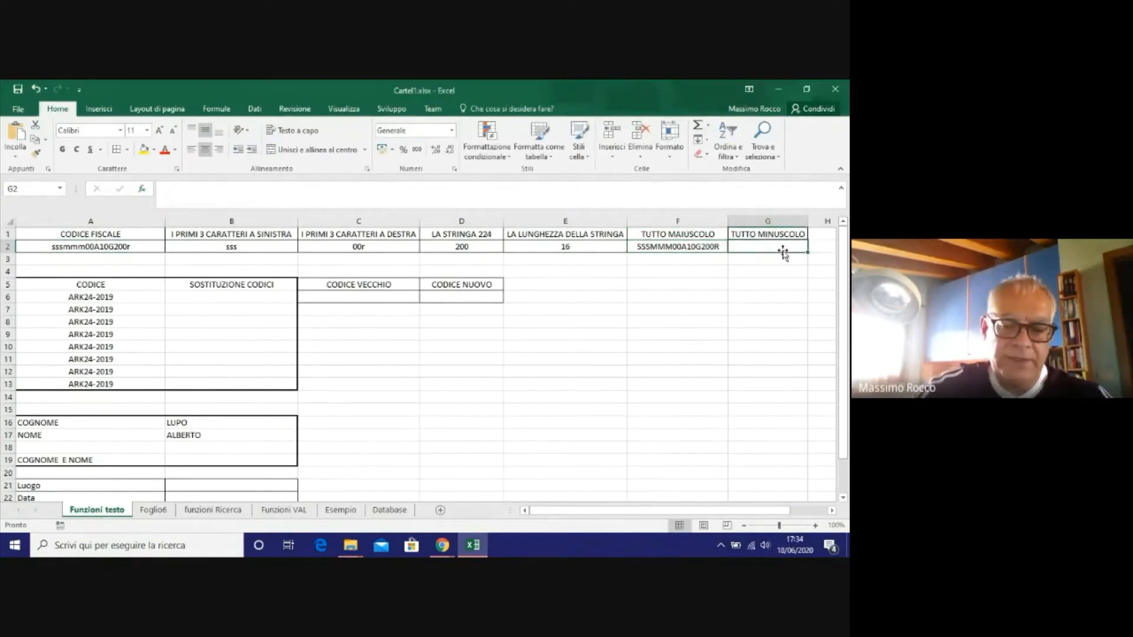
{"action": "type", "text": "=minus"}
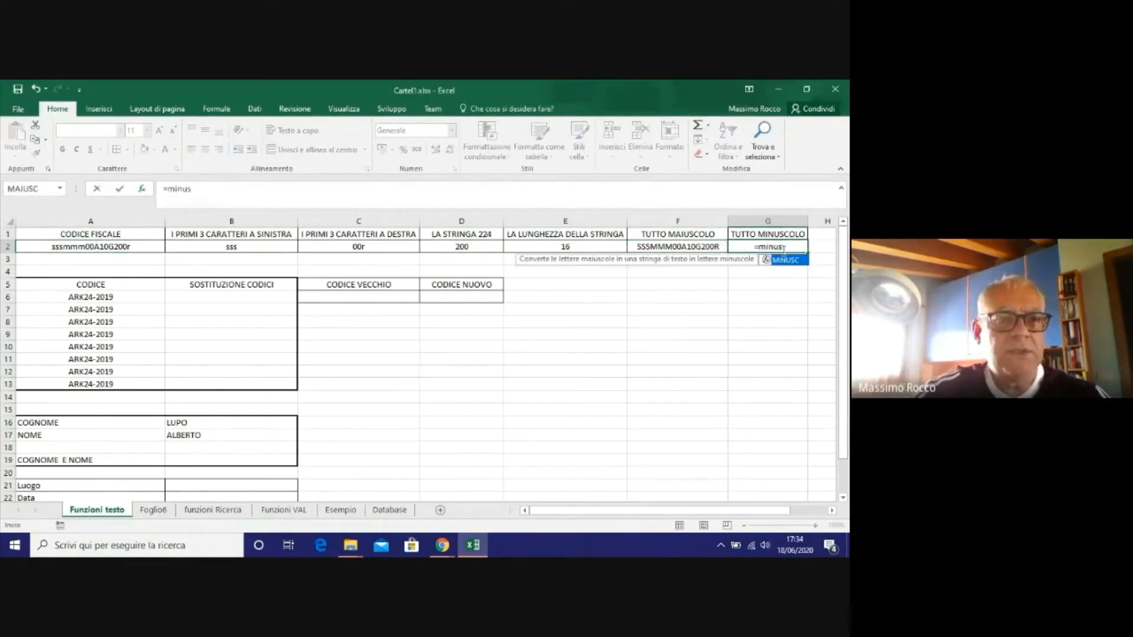
{"action": "type", "text": "c"}
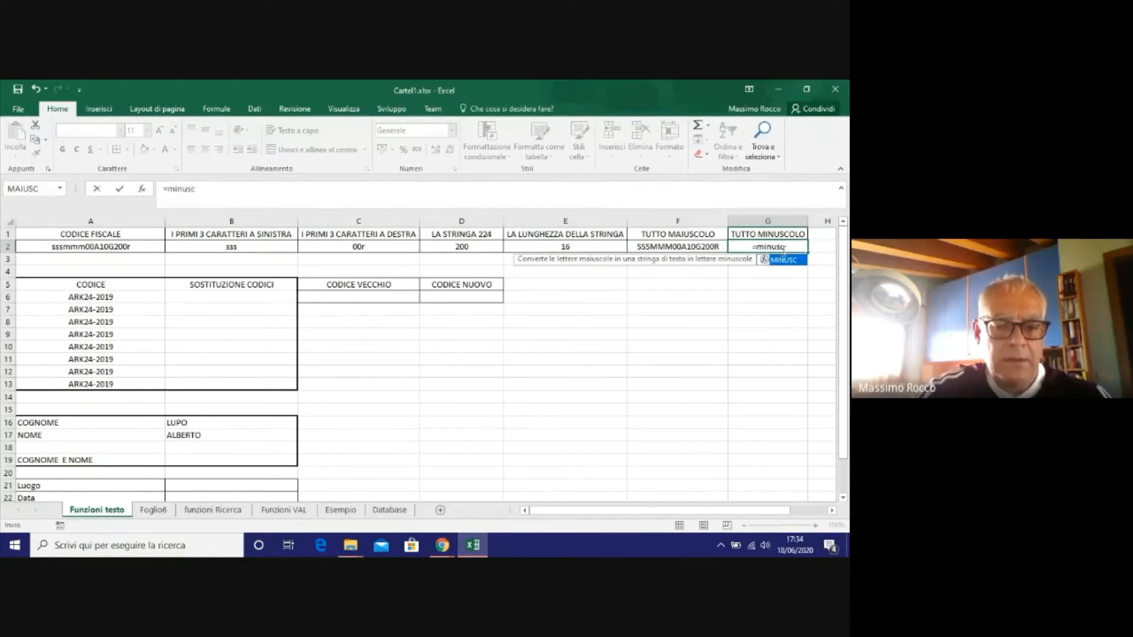
{"action": "type", "text": "("}
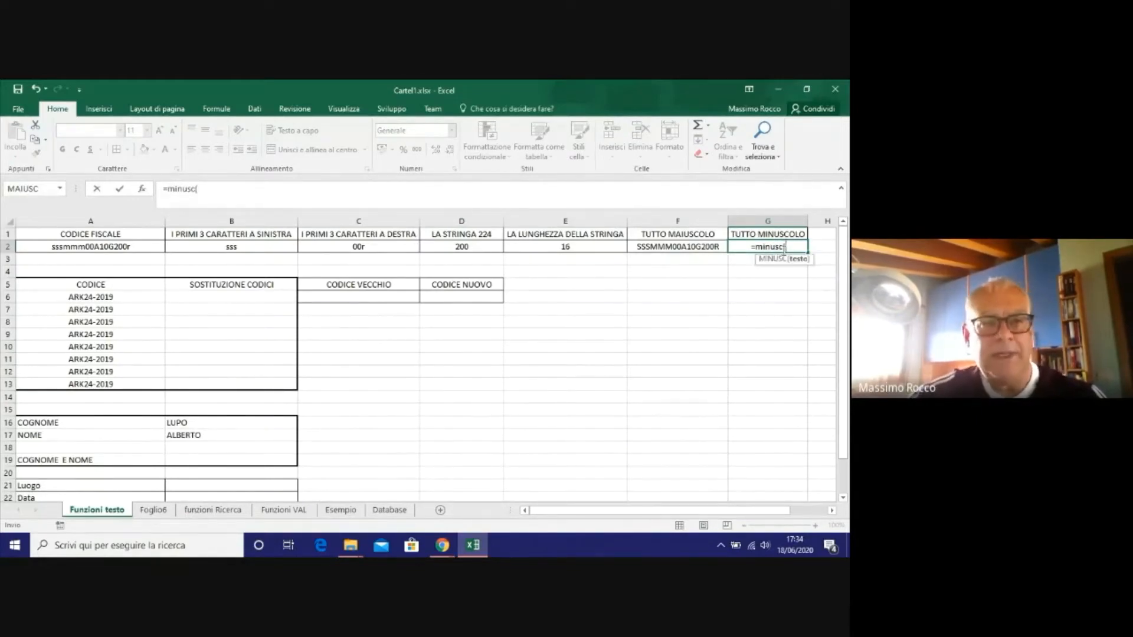
{"action": "left_click", "coordinate": [66, 248]}
{"action": "type", "text": ")"}
{"action": "key", "text": "Return"}
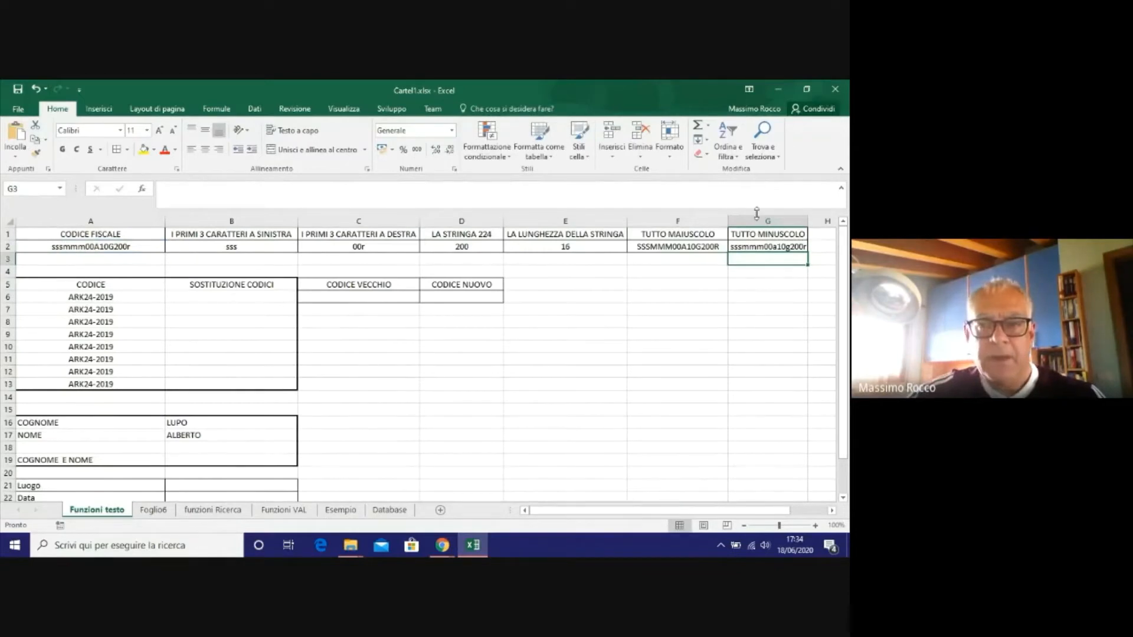
Review the MINUSC, SINISTRA, DESTRA and STRINGA.ESTRAI formulas in row 2 against the source text in A2.
{"action": "left_click", "coordinate": [756, 247]}
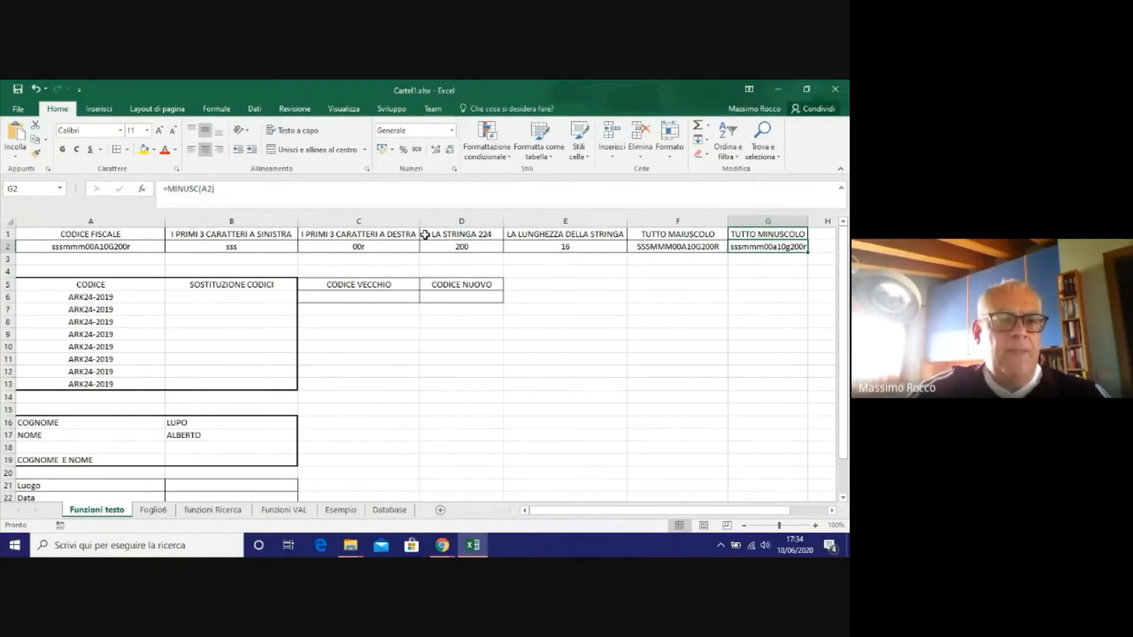
{"action": "left_click", "coordinate": [273, 246]}
{"action": "left_click", "coordinate": [326, 236]}
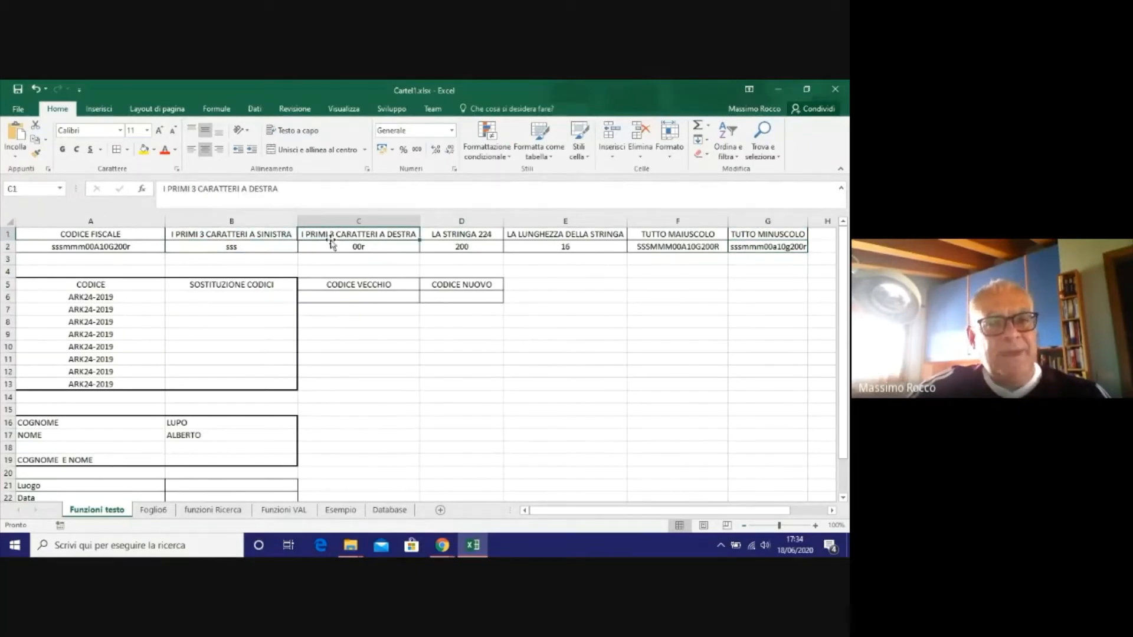
{"action": "left_click", "coordinate": [321, 246]}
{"action": "left_click", "coordinate": [268, 246]}
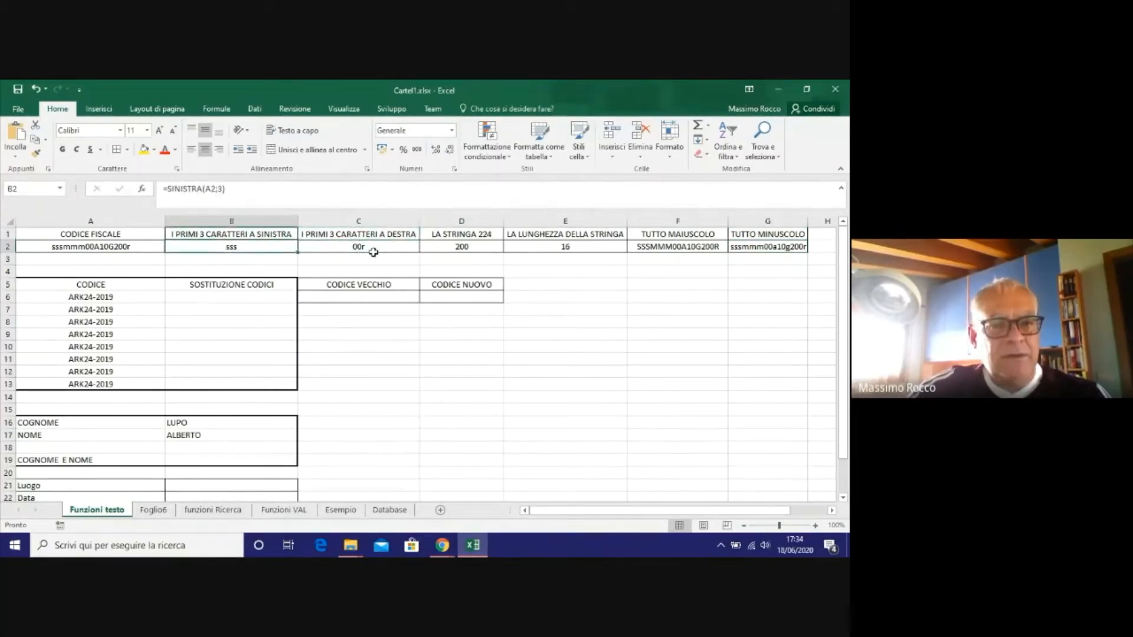
{"action": "left_click", "coordinate": [377, 246]}
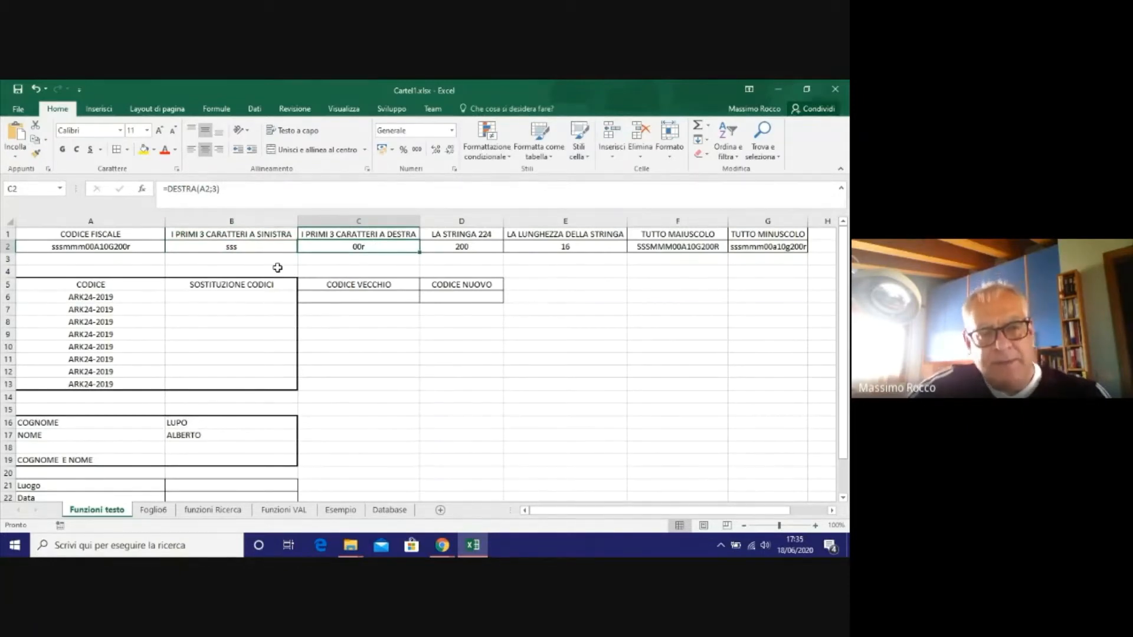
{"action": "left_click", "coordinate": [214, 248]}
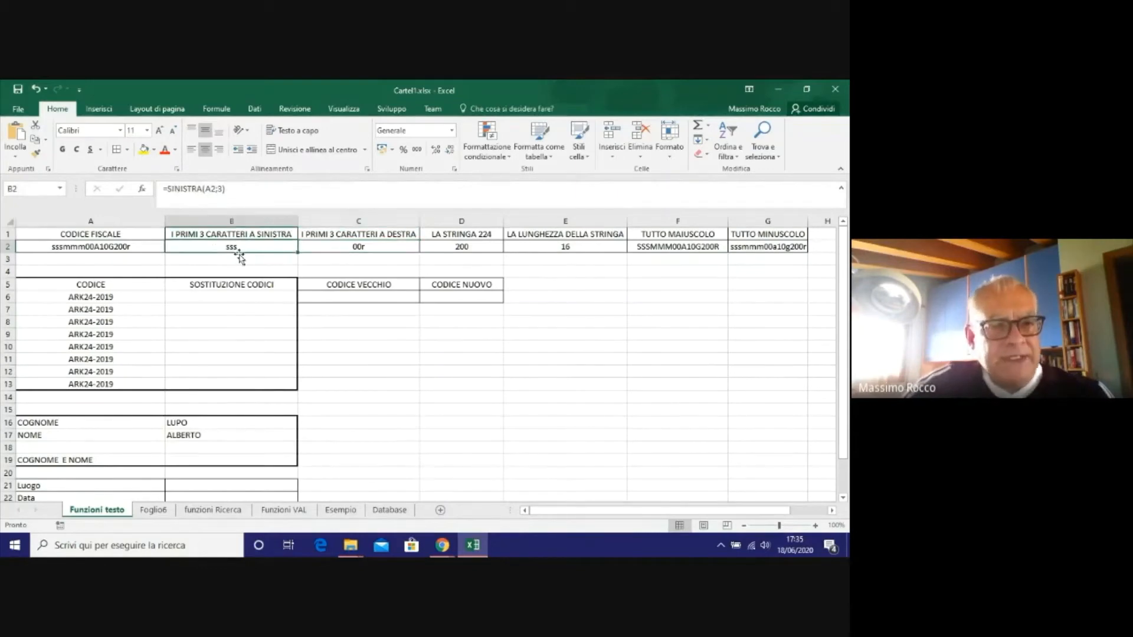
{"action": "left_click", "coordinate": [121, 249]}
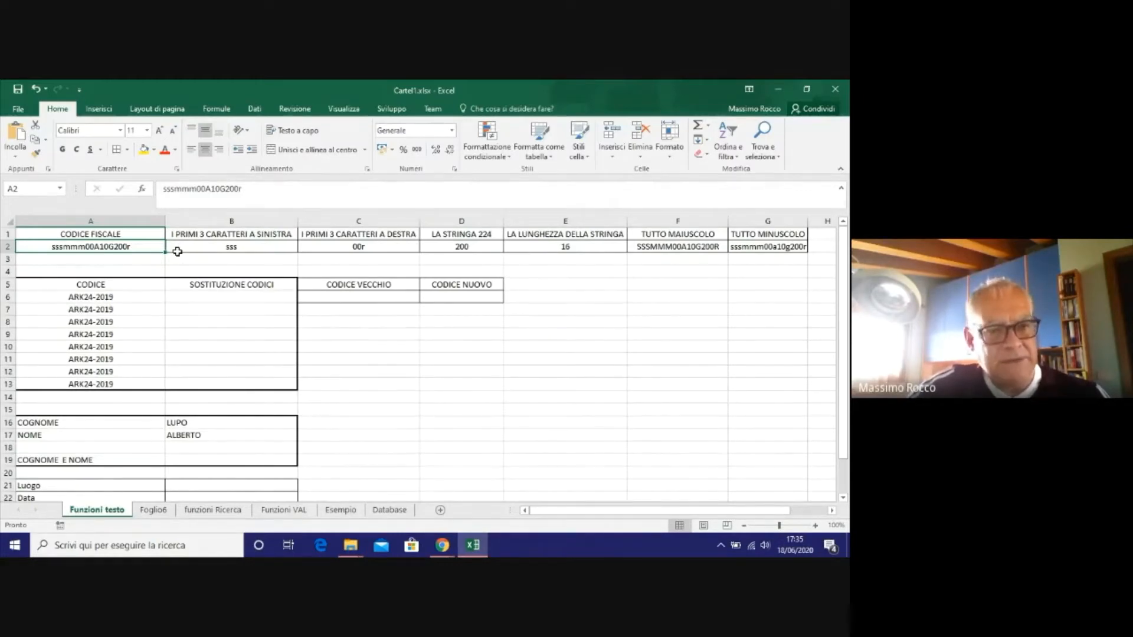
{"action": "left_click", "coordinate": [204, 247]}
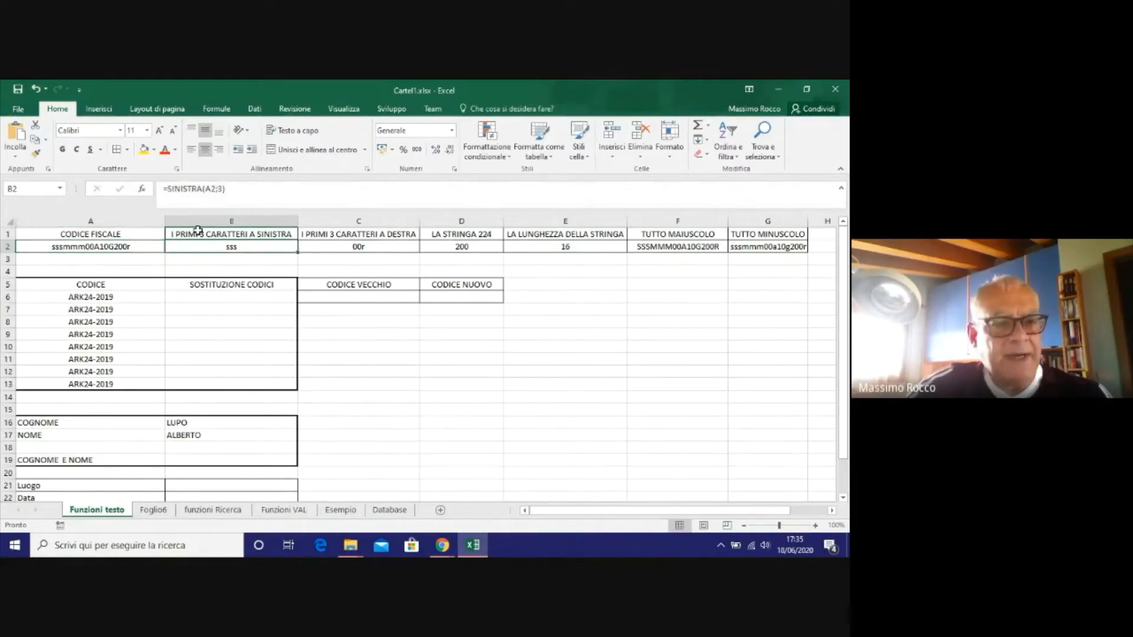
{"action": "left_click", "coordinate": [354, 246]}
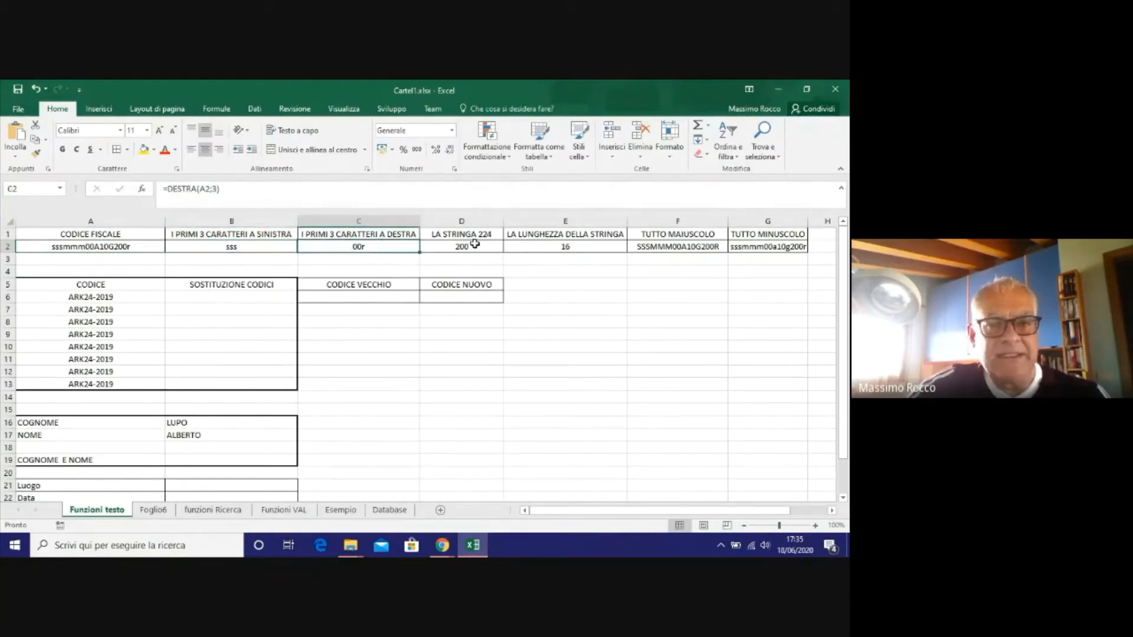
{"action": "left_click", "coordinate": [465, 248]}
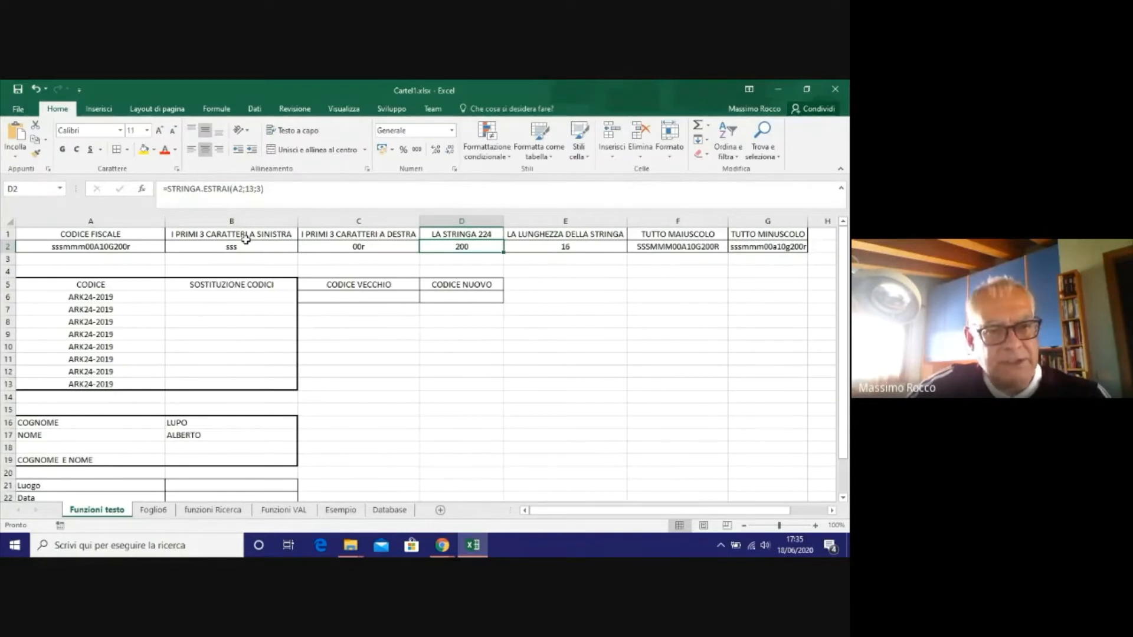
{"action": "left_click", "coordinate": [226, 246]}
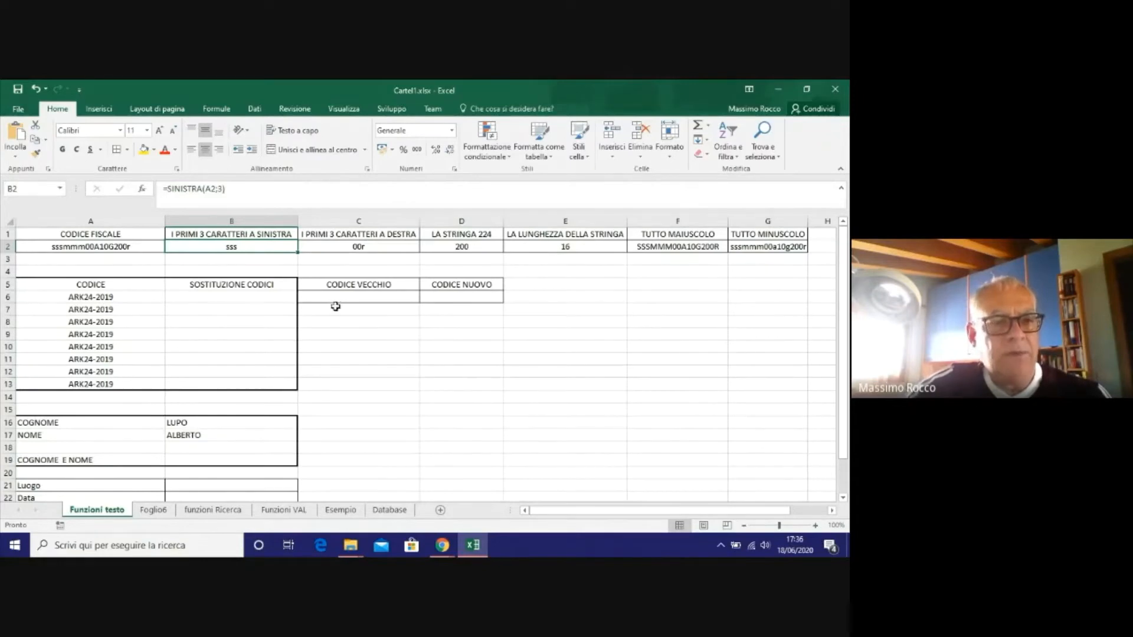
Enter ark under CODICE VECCHIO in C6 and azz under CODICE NUOVO in D6.
{"action": "left_click", "coordinate": [204, 298]}
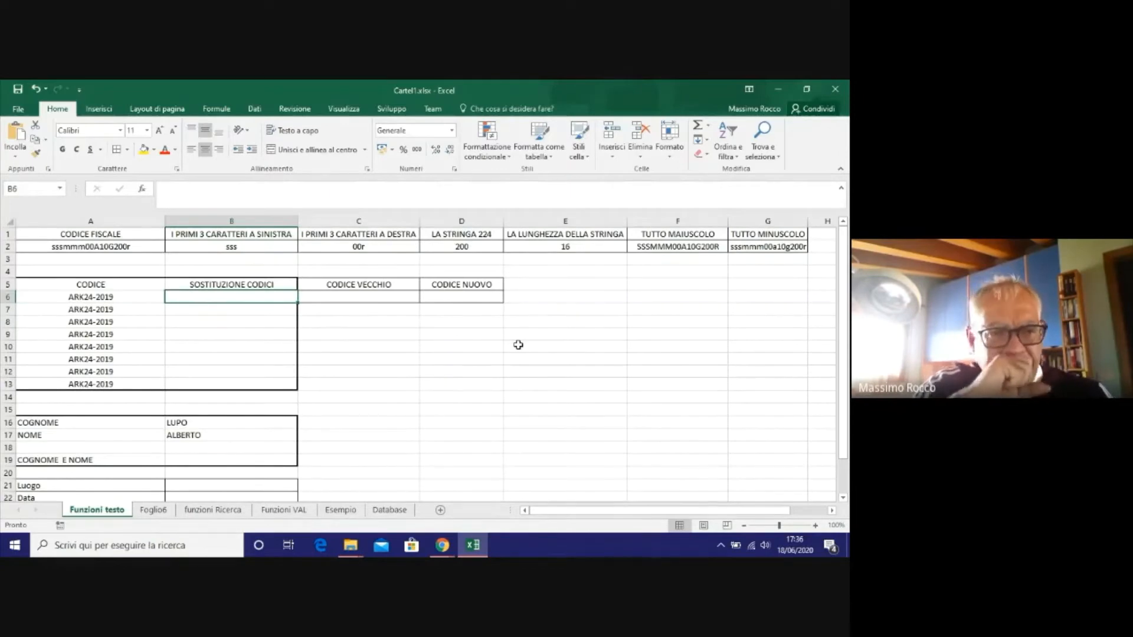
{"action": "left_click_drag", "start_coordinate": [108, 297], "coordinate": [88, 355]}
{"action": "left_click", "coordinate": [106, 296]}
{"action": "left_click", "coordinate": [103, 310]}
{"action": "left_click", "coordinate": [194, 298]}
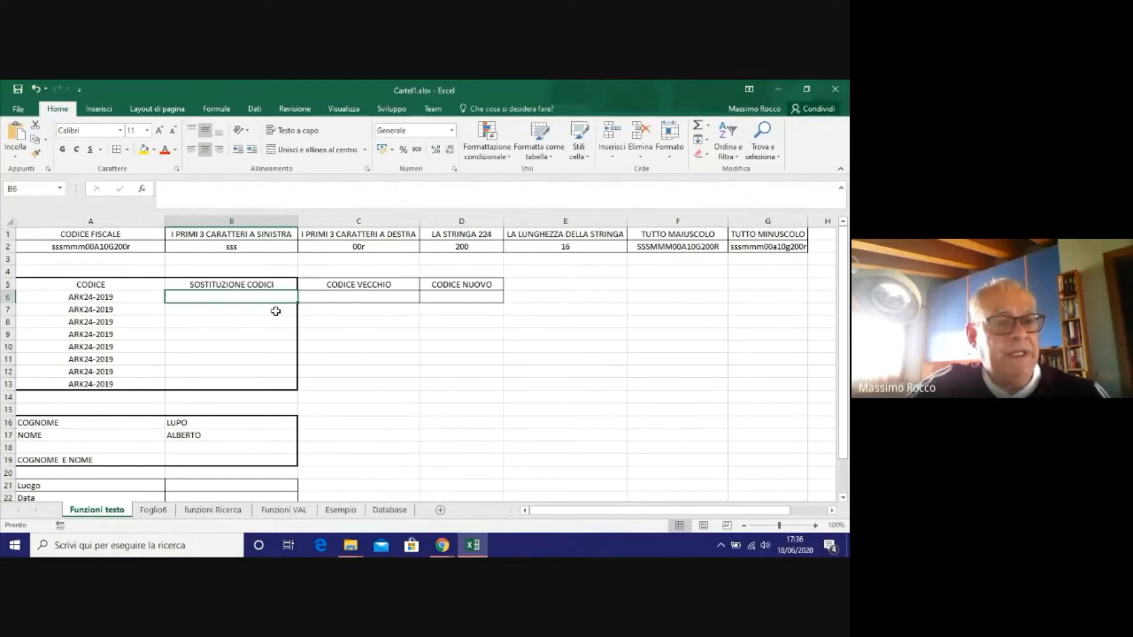
{"action": "left_click", "coordinate": [344, 295]}
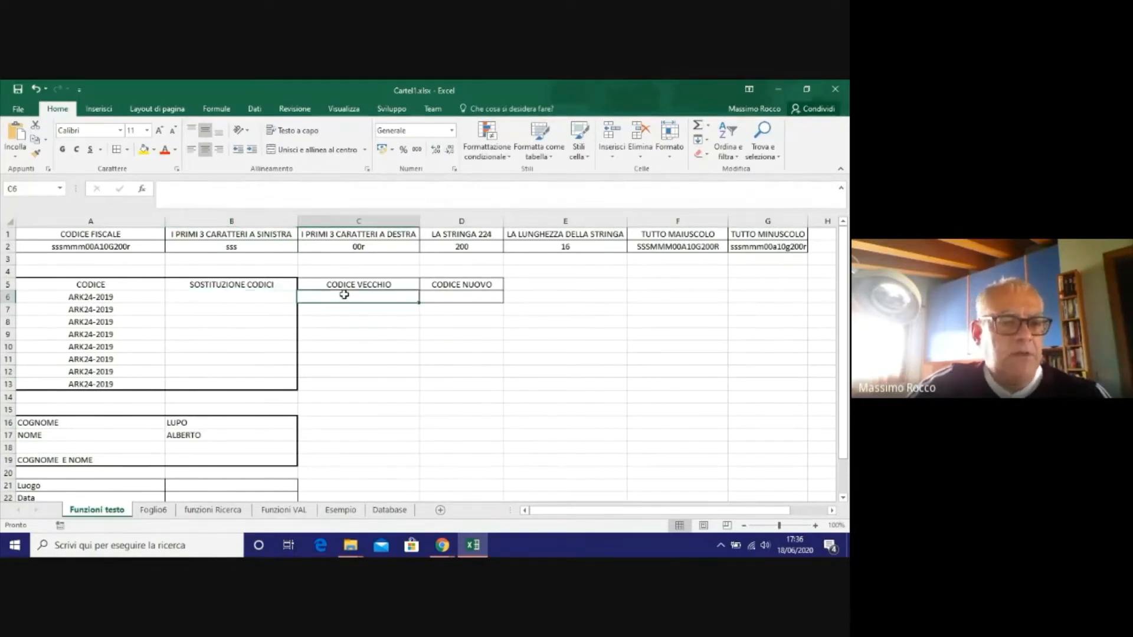
{"action": "type", "text": "ar"}
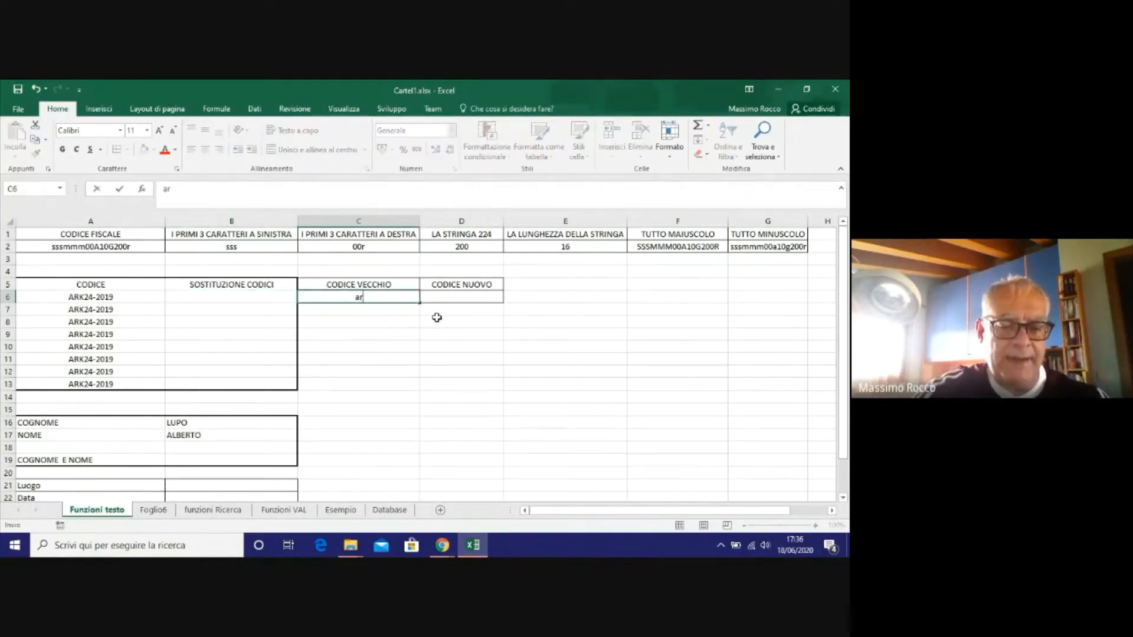
{"action": "type", "text": "k"}
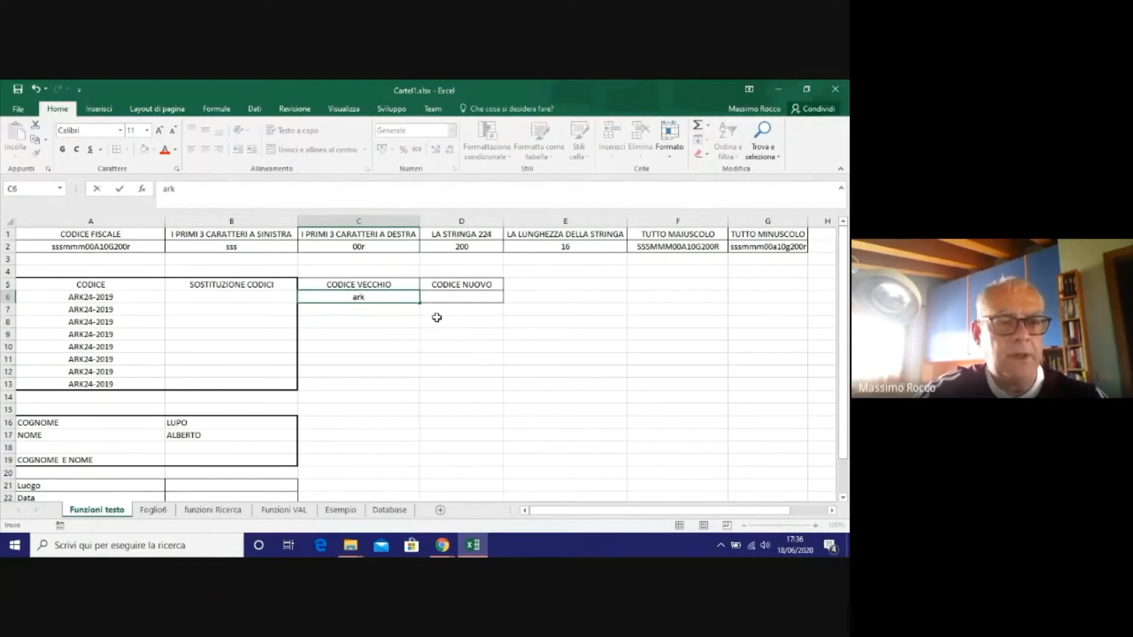
{"action": "key", "text": "Tab"}
{"action": "type", "text": "az"}
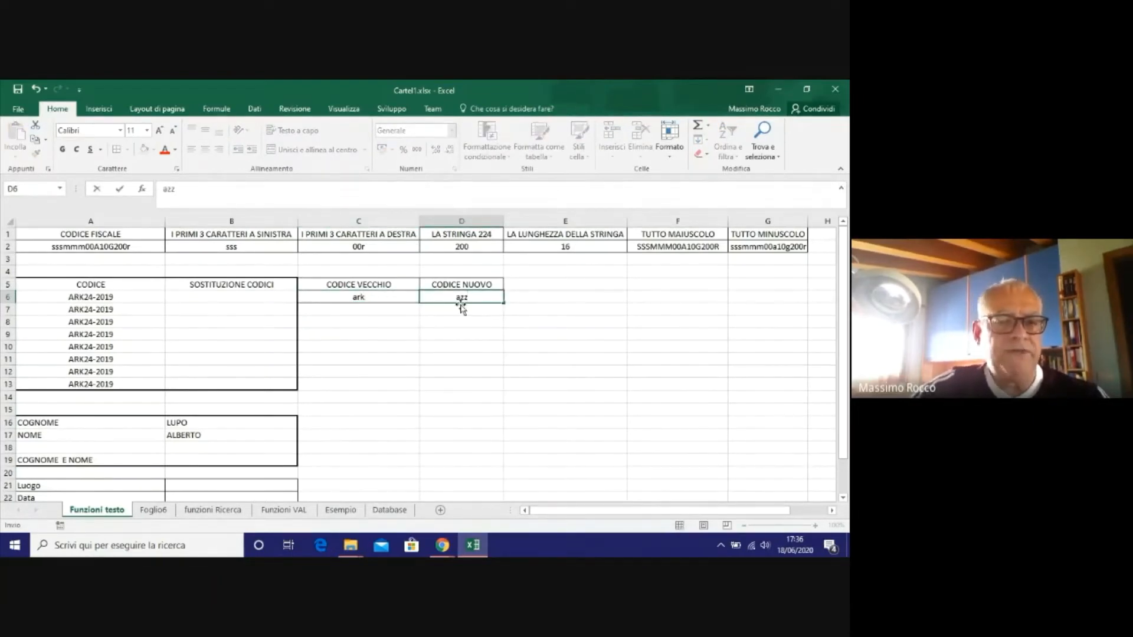
{"action": "left_click", "coordinate": [412, 371]}
Choose the SOSTITUISCI function from the Testo category for cell B6 under SOSTITUZIONE CODICI.
{"action": "left_click", "coordinate": [91, 299]}
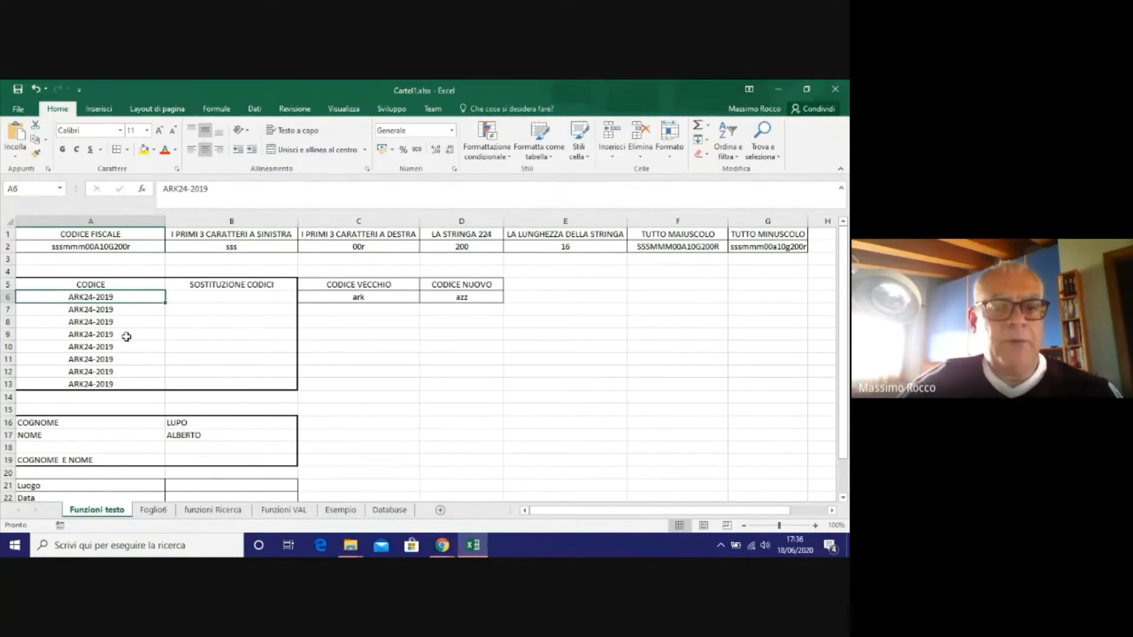
{"action": "left_click", "coordinate": [213, 298]}
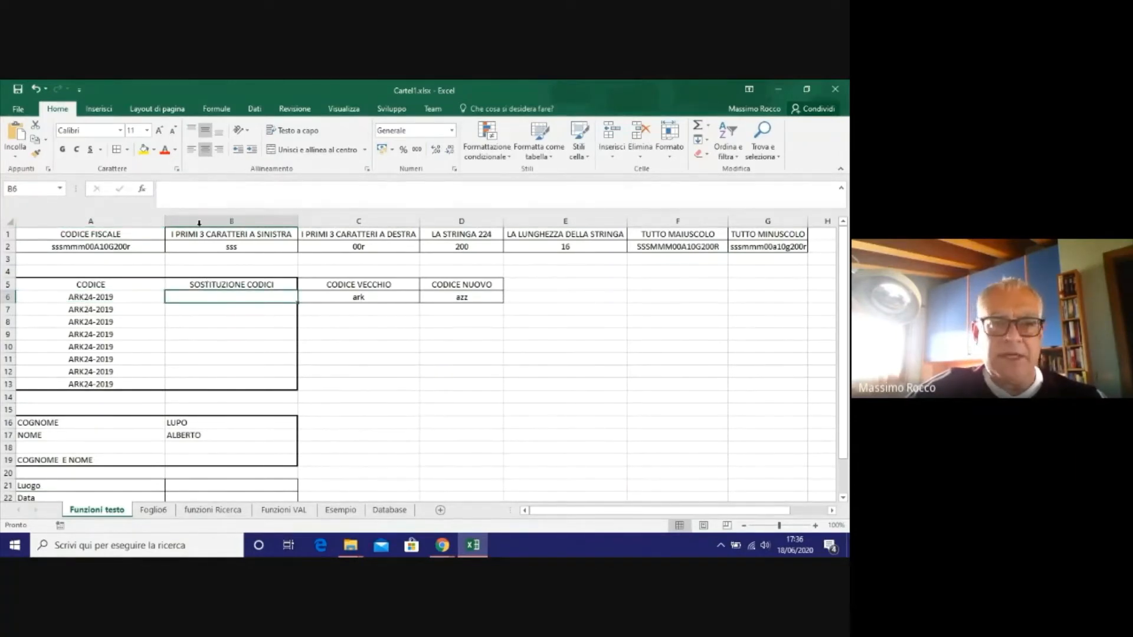
{"action": "left_click", "coordinate": [142, 189]}
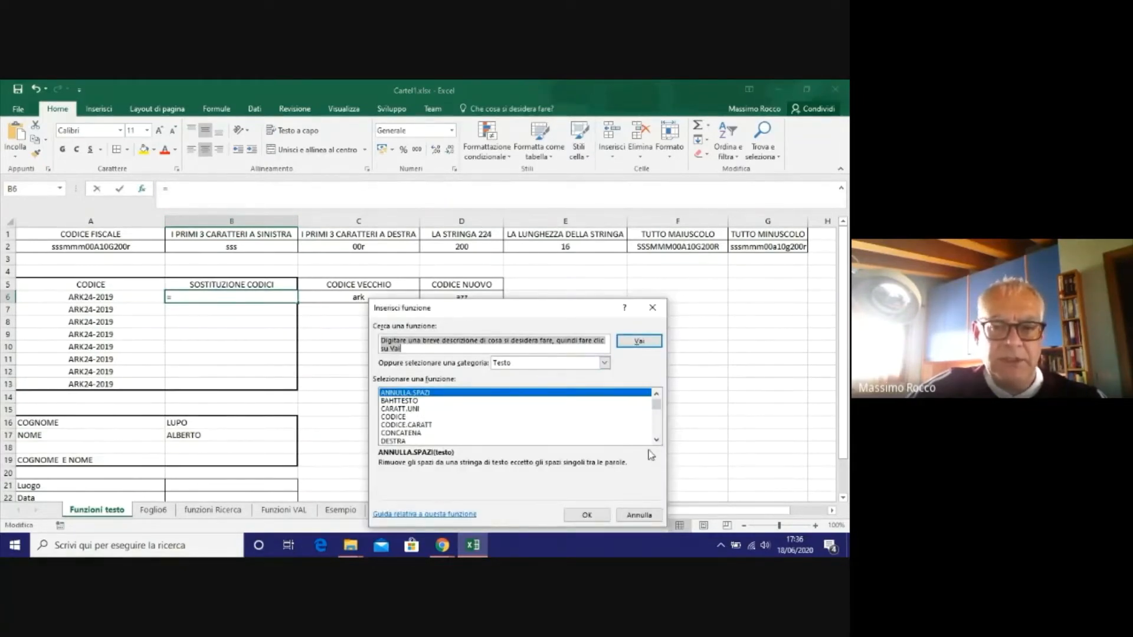
{"action": "scroll", "coordinate": [657, 441], "scroll_direction": "down", "scroll_amount": 4}
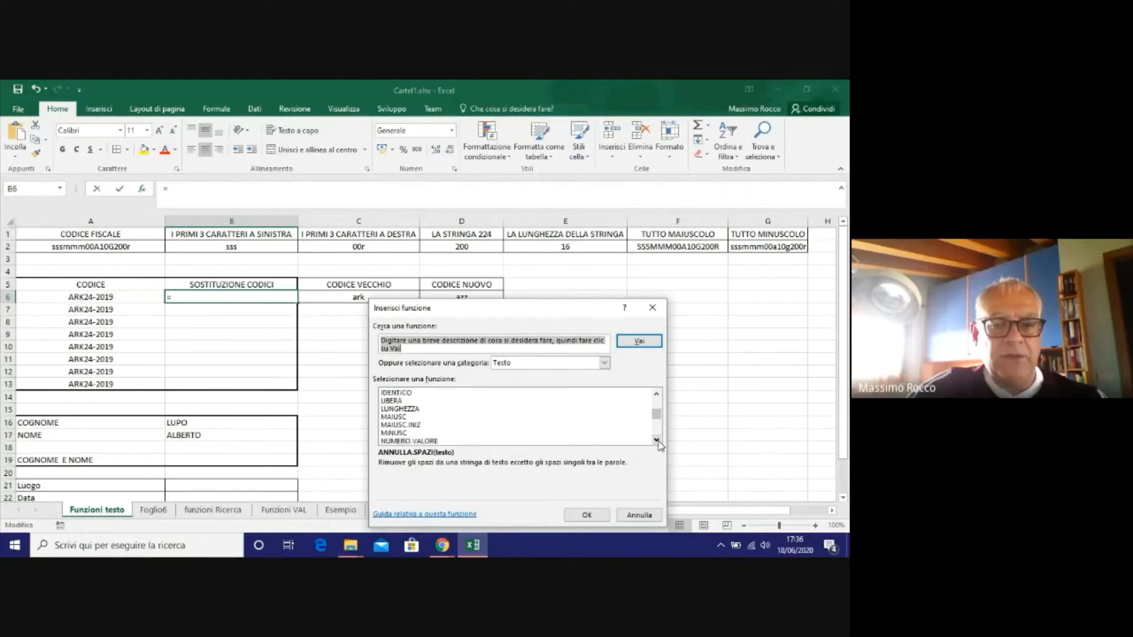
{"action": "scroll", "coordinate": [656, 441], "scroll_direction": "down", "scroll_amount": 5}
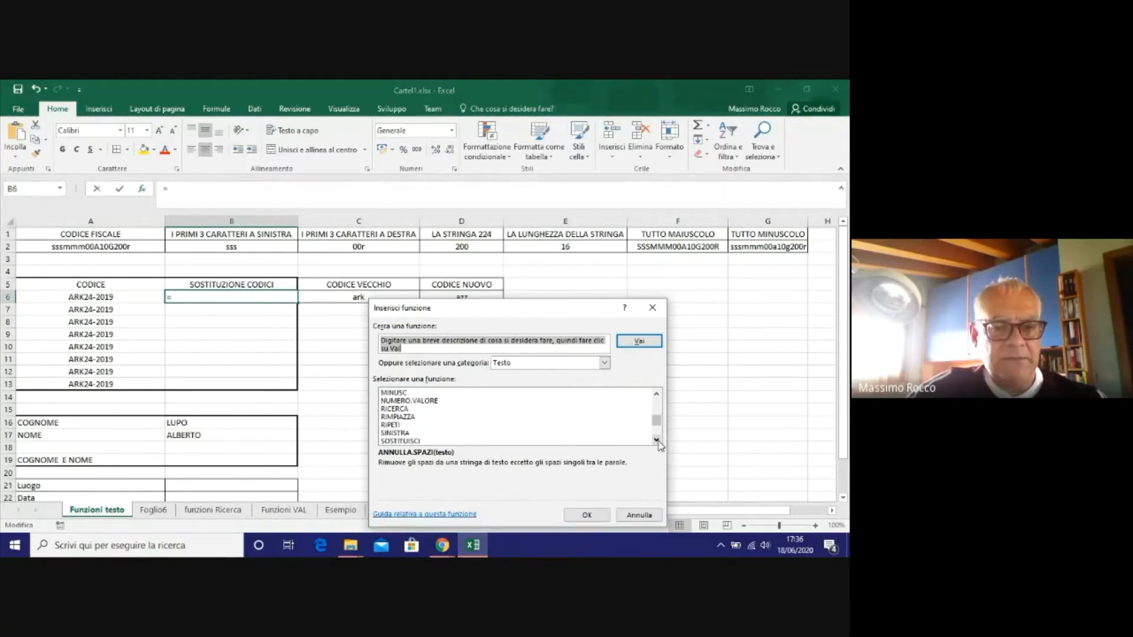
{"action": "scroll", "coordinate": [657, 441], "scroll_direction": "down", "scroll_amount": 2}
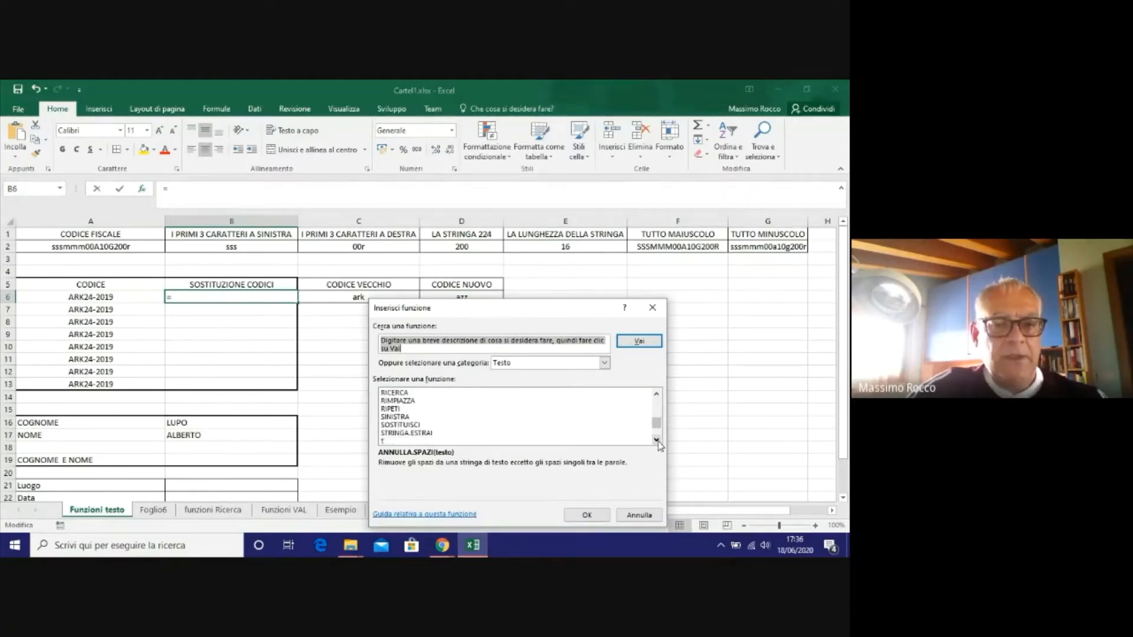
{"action": "left_click", "coordinate": [406, 425]}
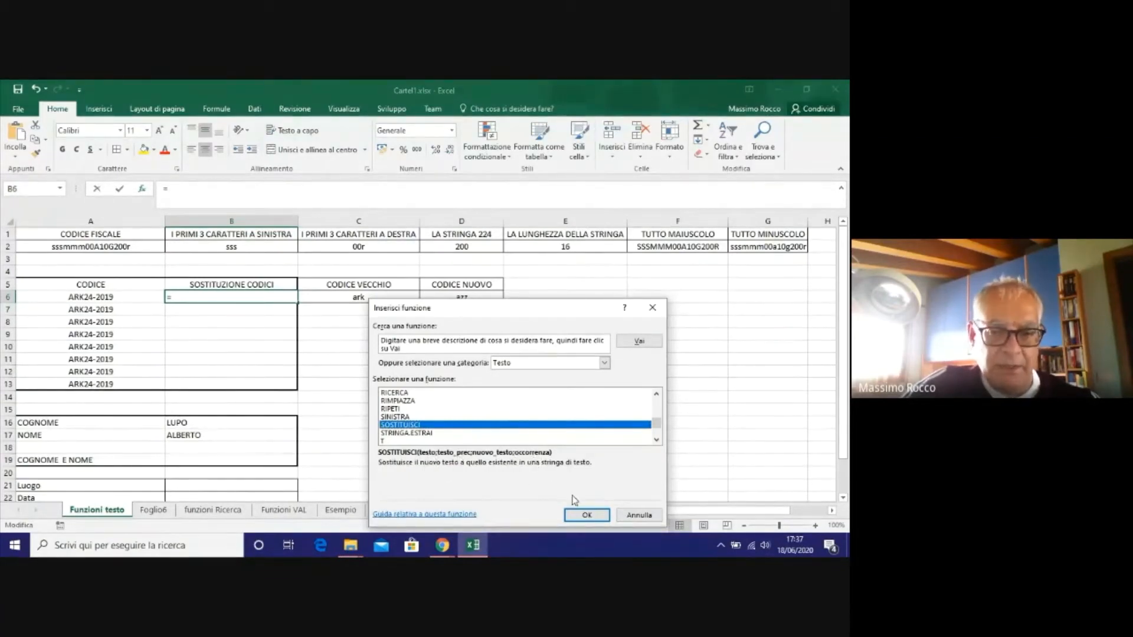
{"action": "left_click", "coordinate": [586, 515]}
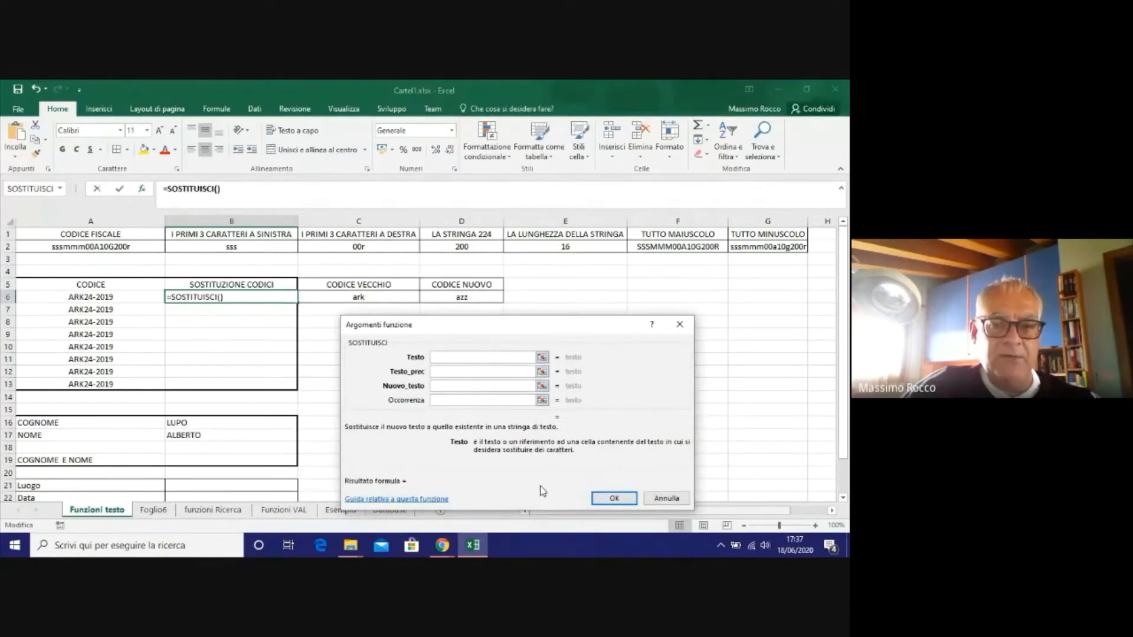
Complete SOSTITUISCI in B6 with A6 as Testo, C6 as Testo_prec and D6 as Nuovo_testo, leaving Occorrenza empty.
{"action": "left_click_drag", "start_coordinate": [472, 324], "coordinate": [487, 312]}
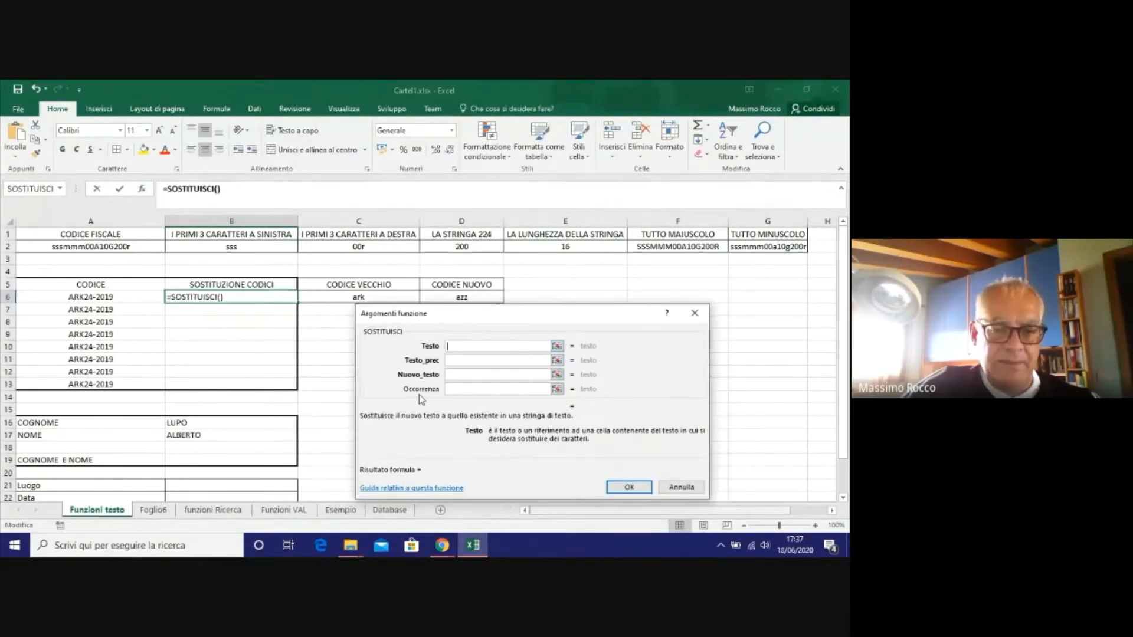
{"action": "left_click", "coordinate": [103, 298]}
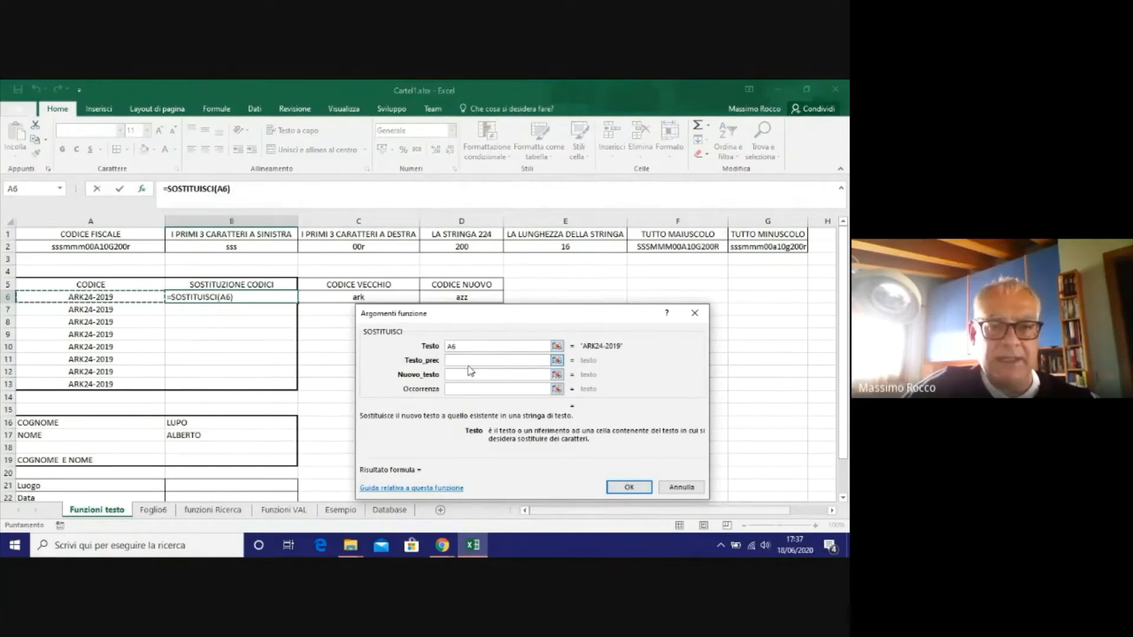
{"action": "left_click", "coordinate": [464, 361]}
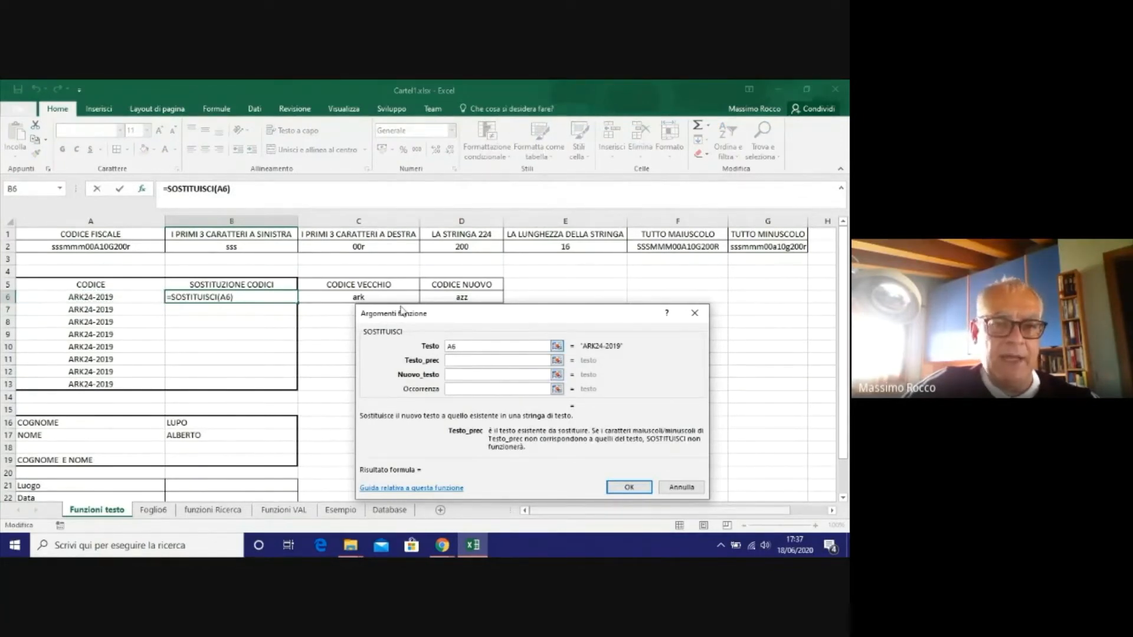
{"action": "left_click", "coordinate": [365, 296]}
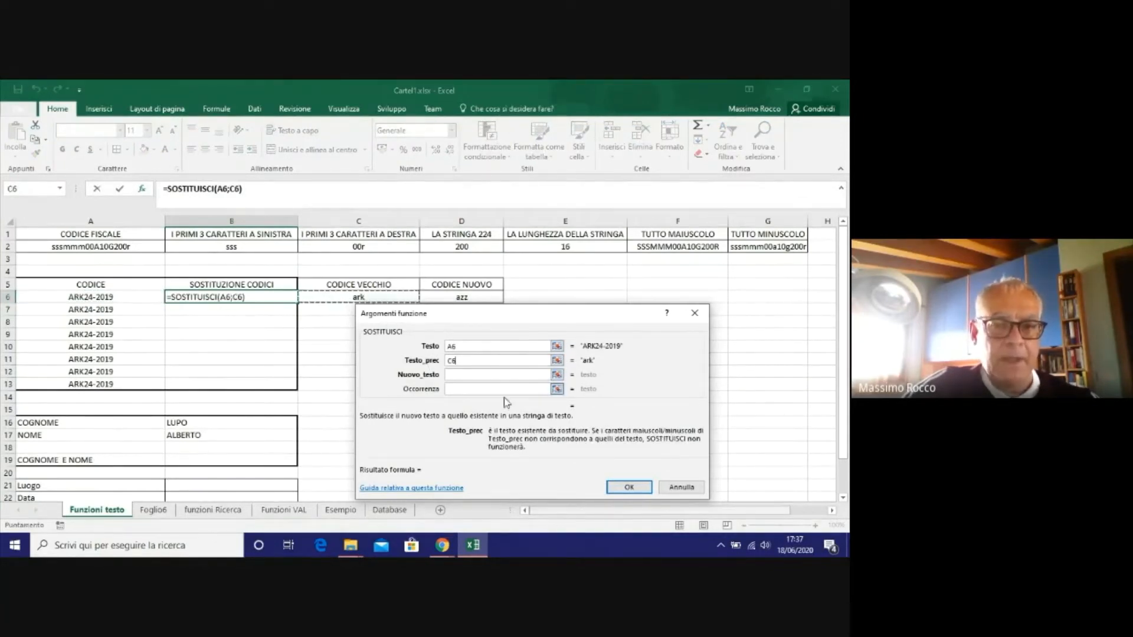
{"action": "left_click", "coordinate": [469, 375]}
{"action": "left_click", "coordinate": [477, 296]}
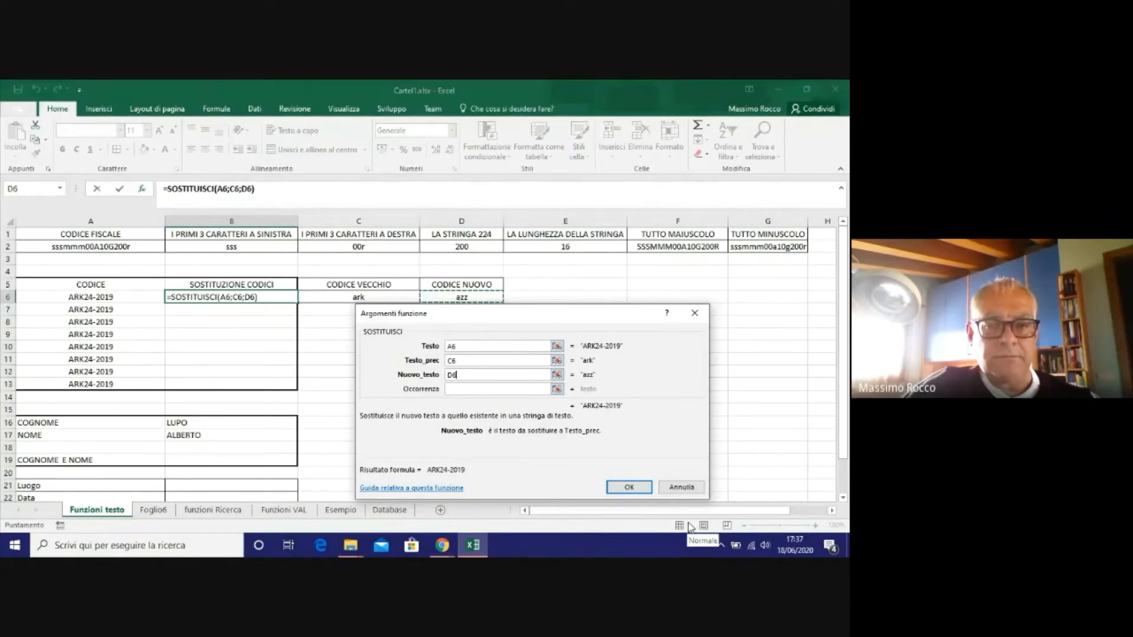
{"action": "left_click", "coordinate": [628, 488]}
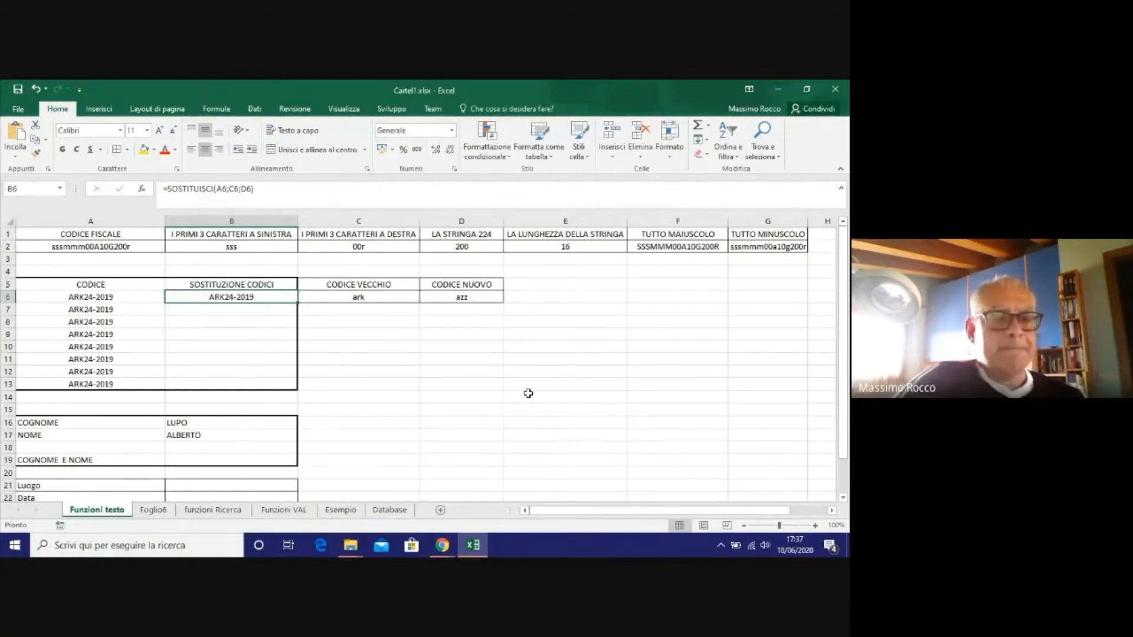
Compare the letter case of C6 with the code in A6 and set CODICE VECCHIO in C6 to uppercase ARK.
{"action": "left_click", "coordinate": [366, 298]}
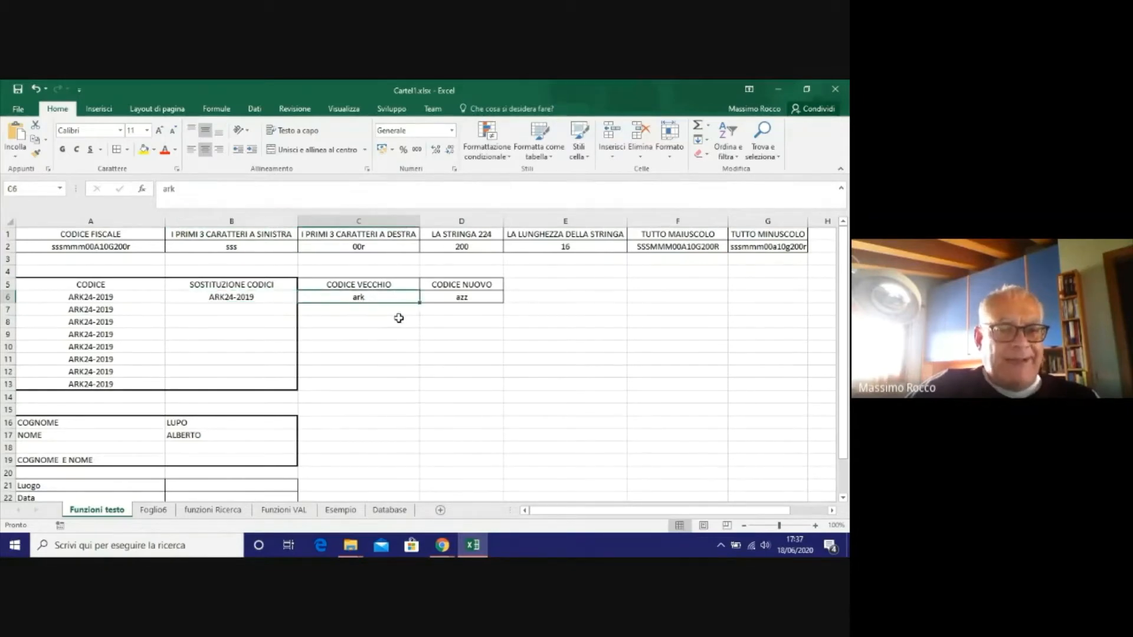
{"action": "left_click", "coordinate": [89, 299]}
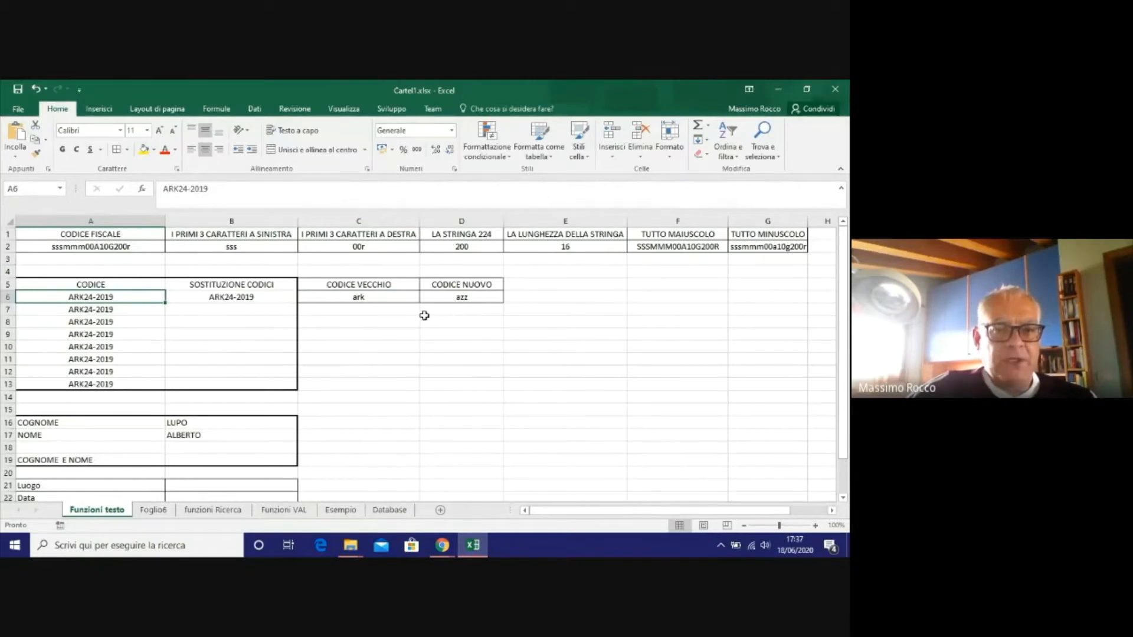
{"action": "left_click", "coordinate": [434, 298]}
{"action": "left_click", "coordinate": [377, 295]}
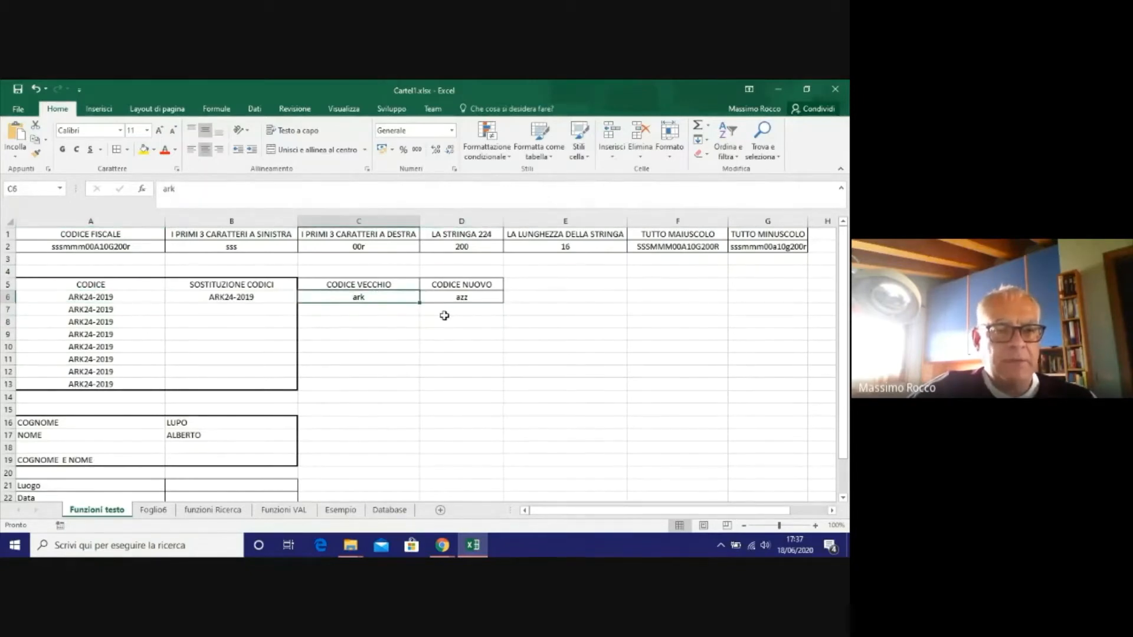
{"action": "left_click", "coordinate": [92, 298]}
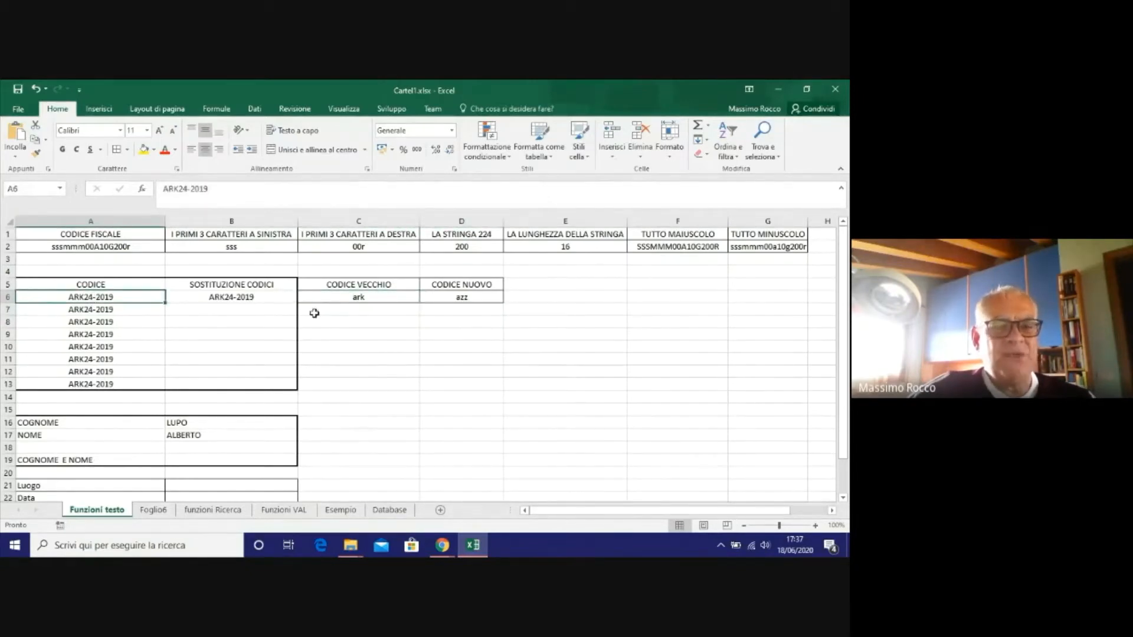
{"action": "left_click", "coordinate": [358, 297]}
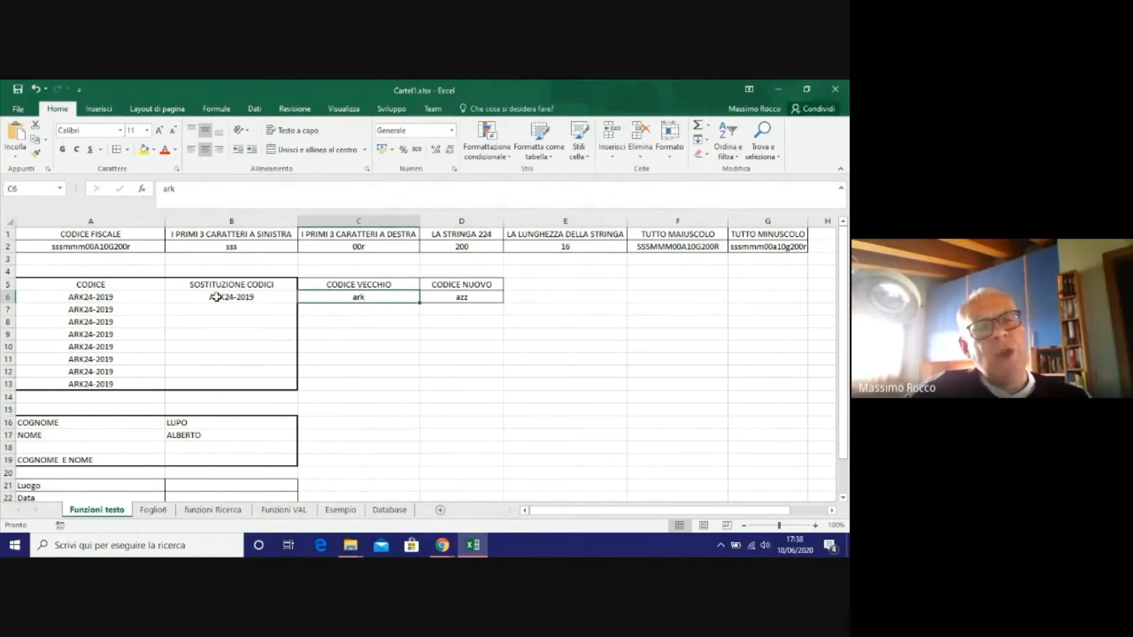
{"action": "double_click", "coordinate": [196, 189]}
{"action": "type", "text": "ARK"}
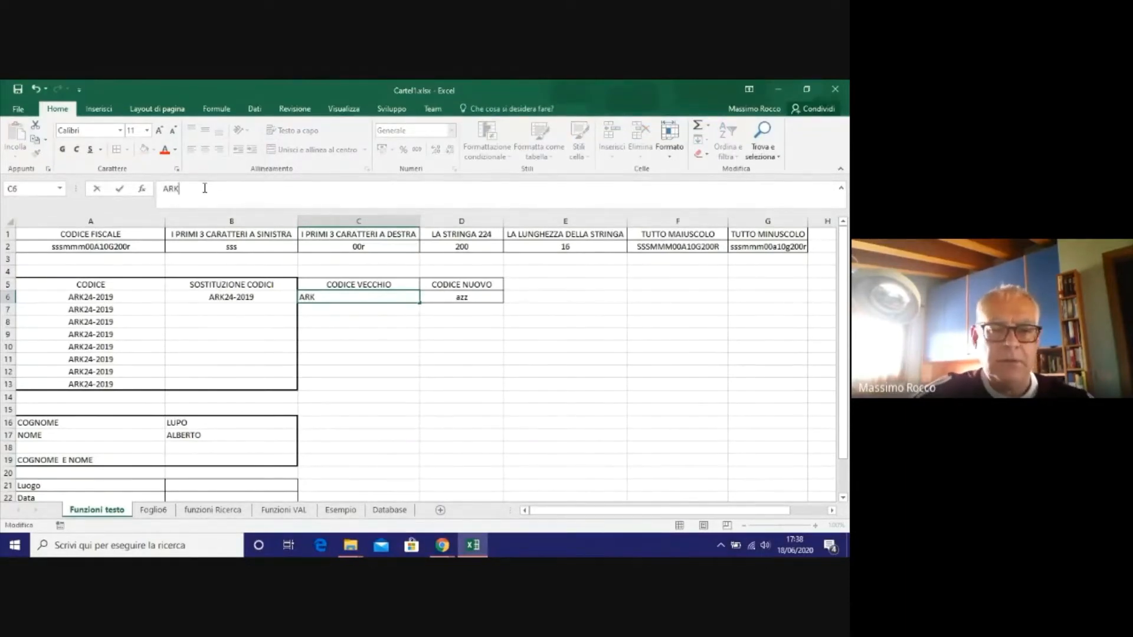
{"action": "key", "text": "Return"}
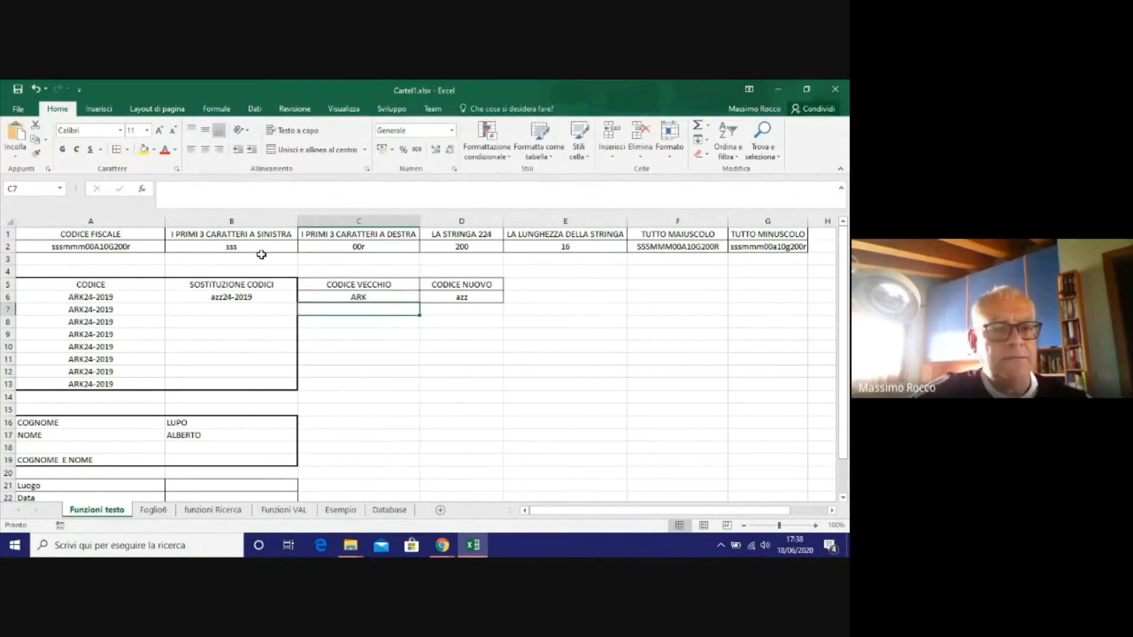
Set CODICE VECCHIO in C6 to lowercase ark and check the effect on the SOSTITUISCI formula in B6.
{"action": "left_click", "coordinate": [337, 297]}
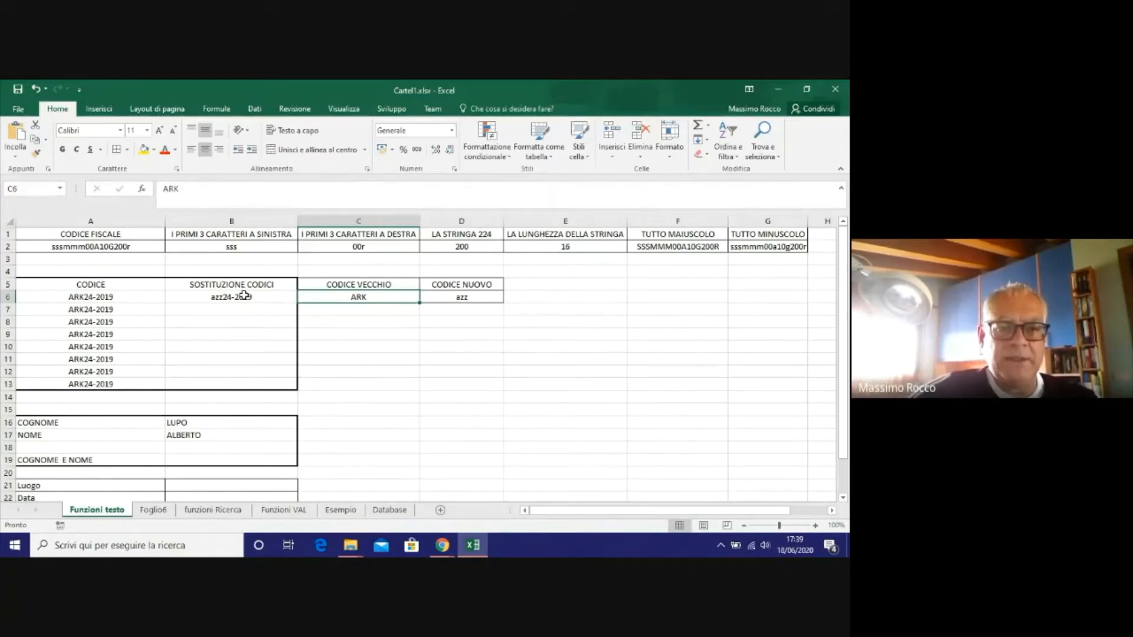
{"action": "left_click", "coordinate": [403, 332]}
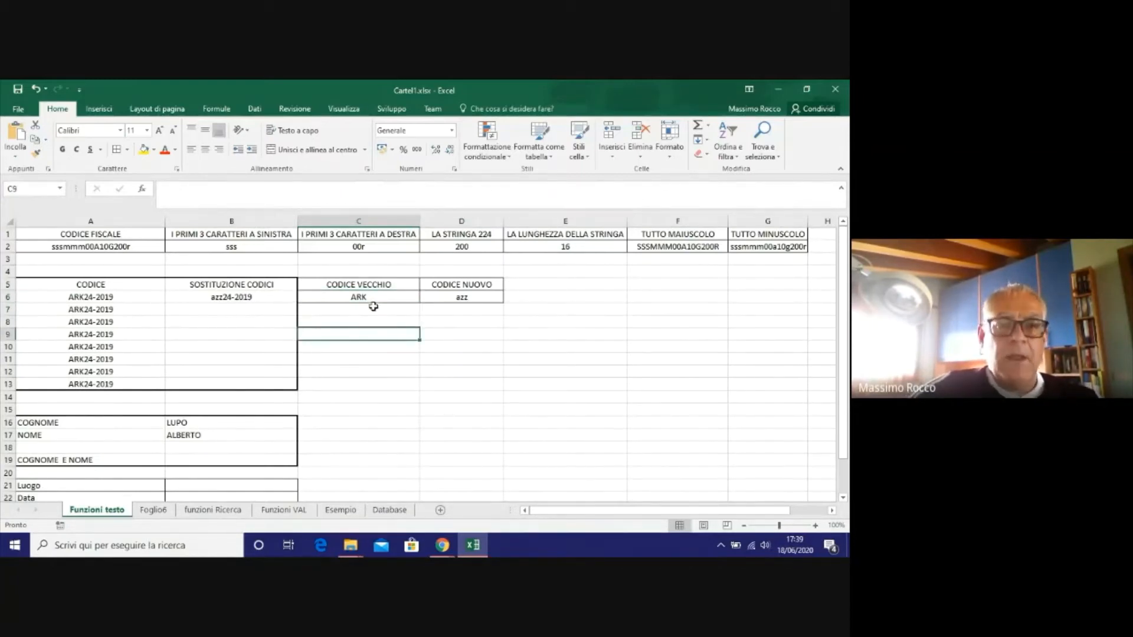
{"action": "left_click", "coordinate": [376, 301]}
{"action": "left_click", "coordinate": [98, 298]}
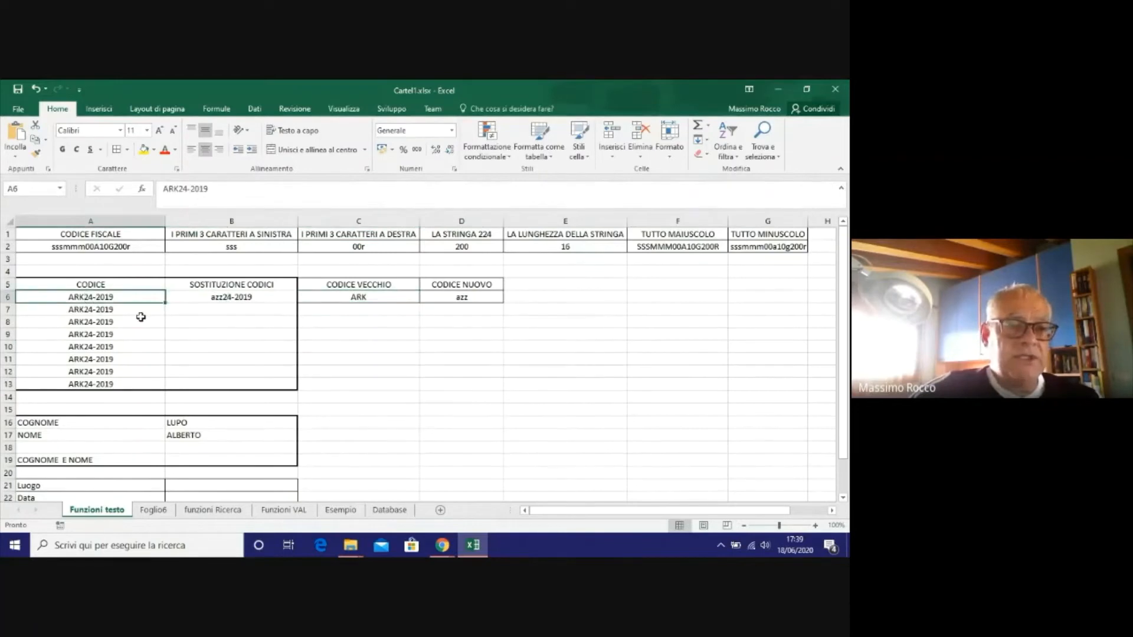
{"action": "left_click", "coordinate": [357, 298]}
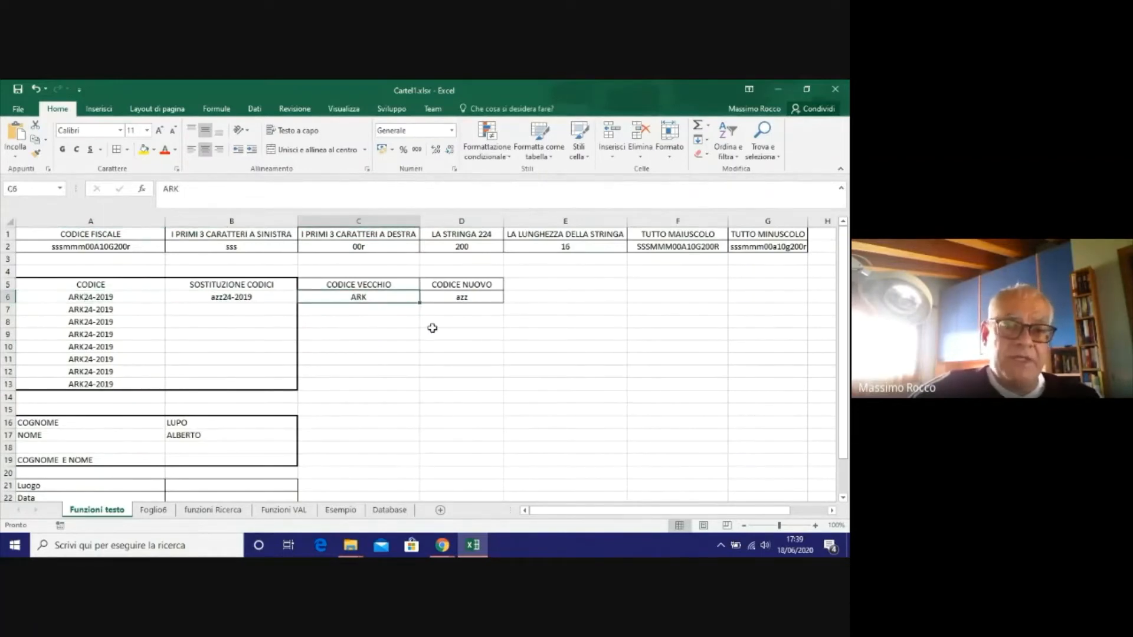
{"action": "type", "text": "ARK"}
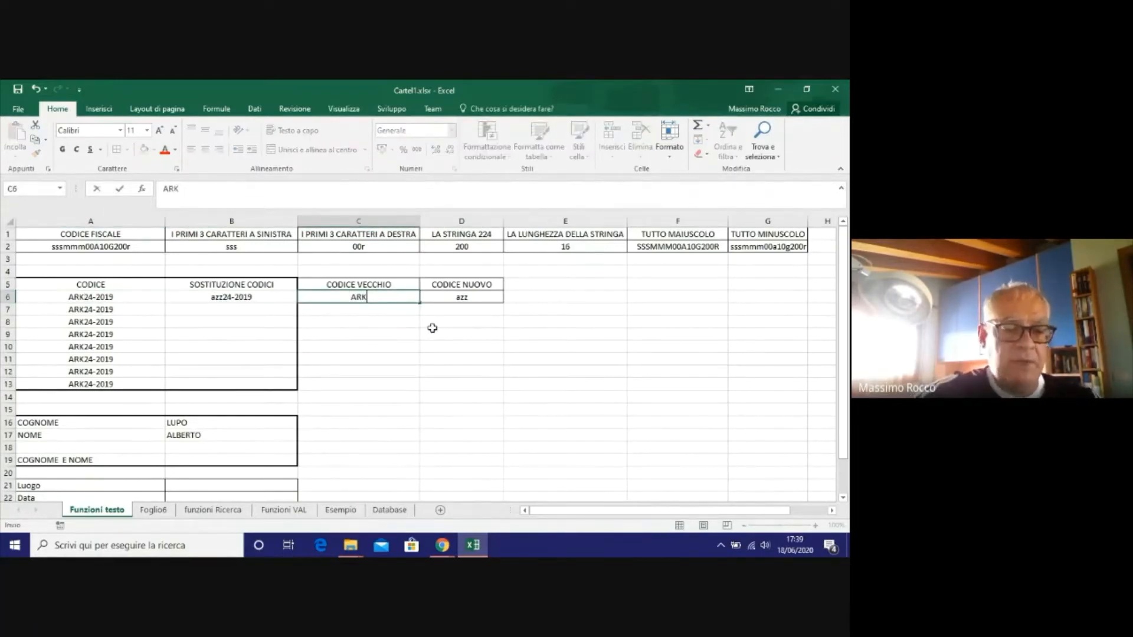
{"action": "key", "text": "BackSpace"}
{"action": "key", "text": "BackSpace"}
{"action": "key", "text": "BackSpace"}
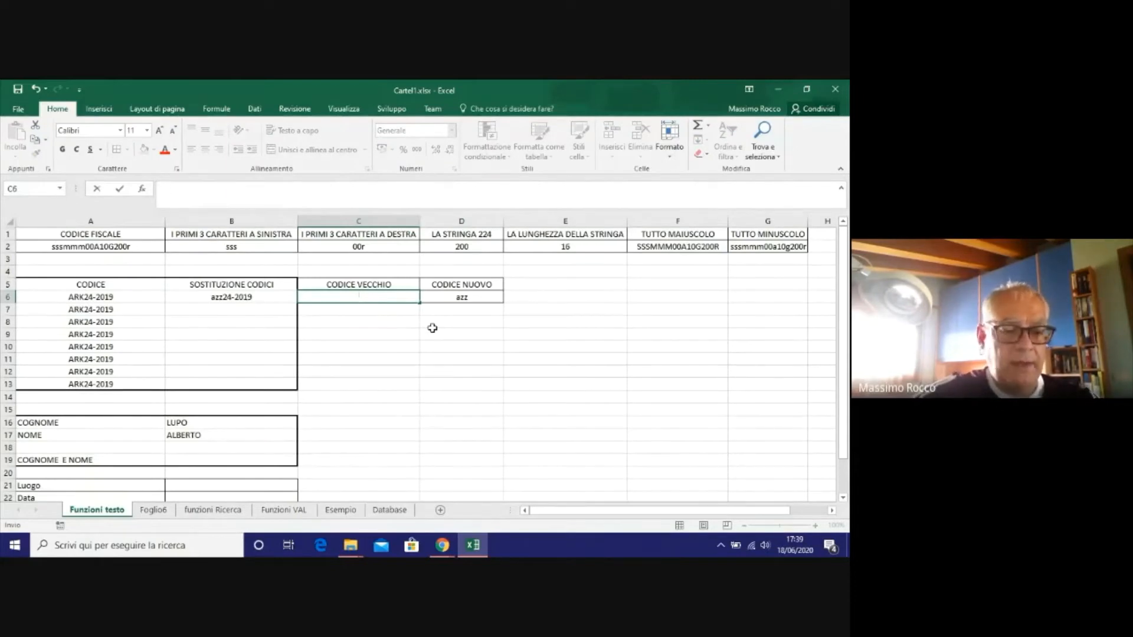
{"action": "type", "text": "ark"}
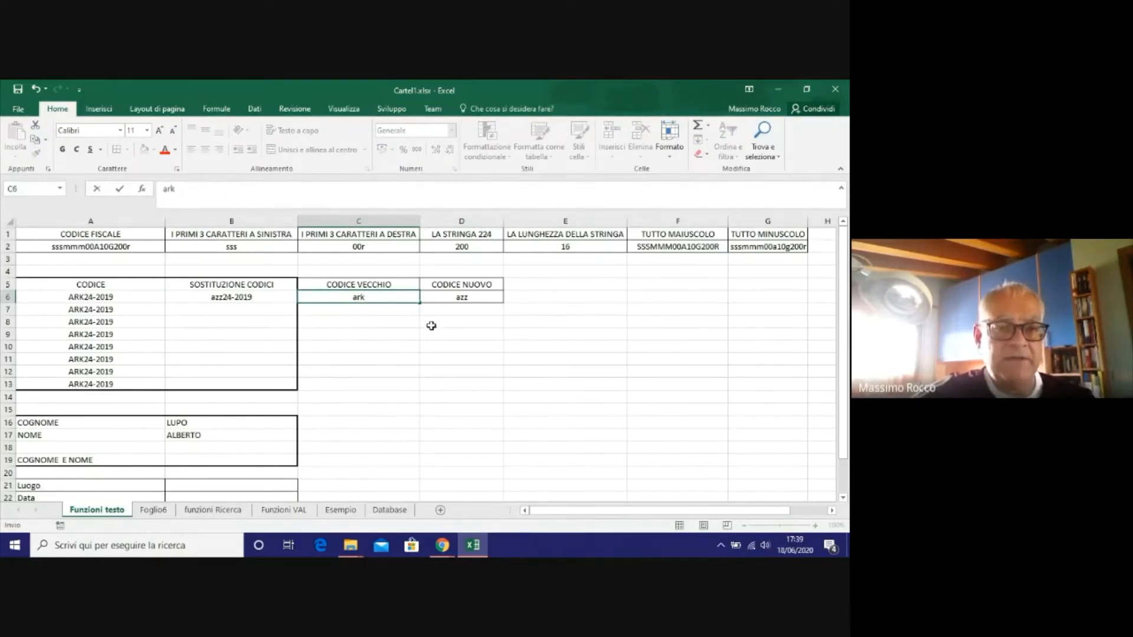
{"action": "key", "text": "Return"}
{"action": "left_click", "coordinate": [242, 299]}
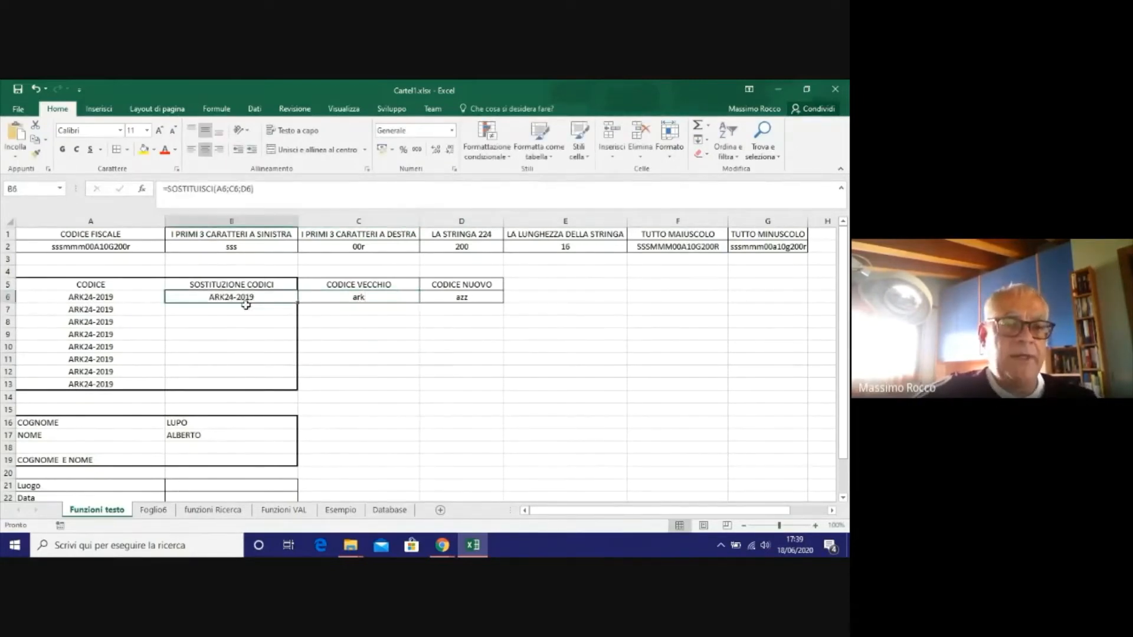
Try wrapping A6 in MAIUSC within the SOSTITUISCI formula in B6 and check it against CODICE VECCHIO in C6.
{"action": "left_click", "coordinate": [223, 196]}
{"action": "left_click", "coordinate": [236, 195]}
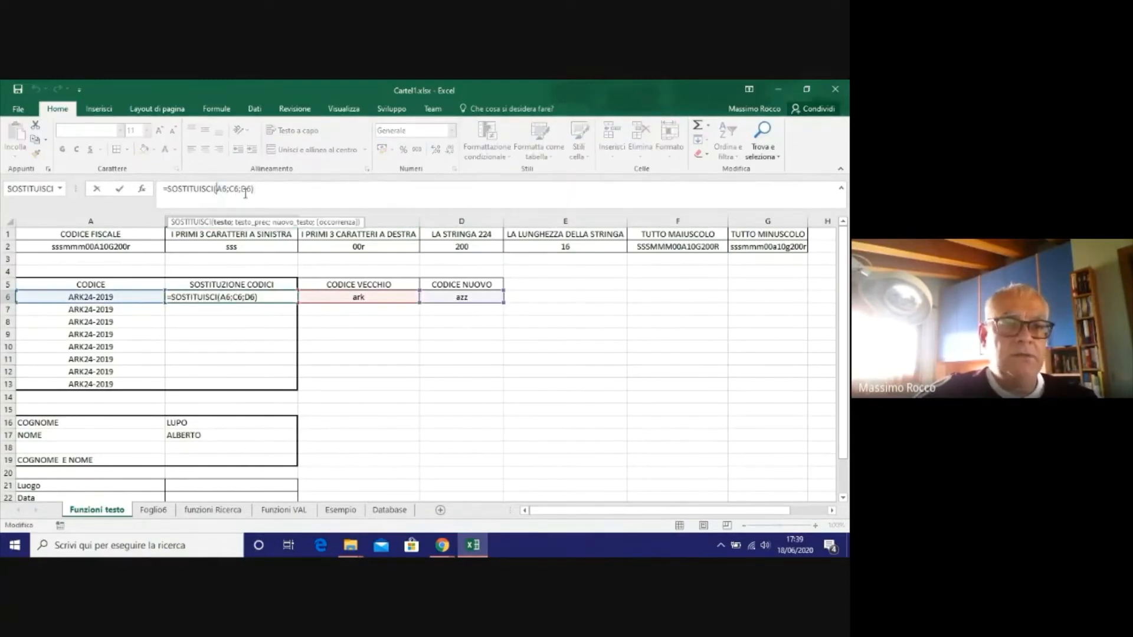
{"action": "type", "text": "maiu"}
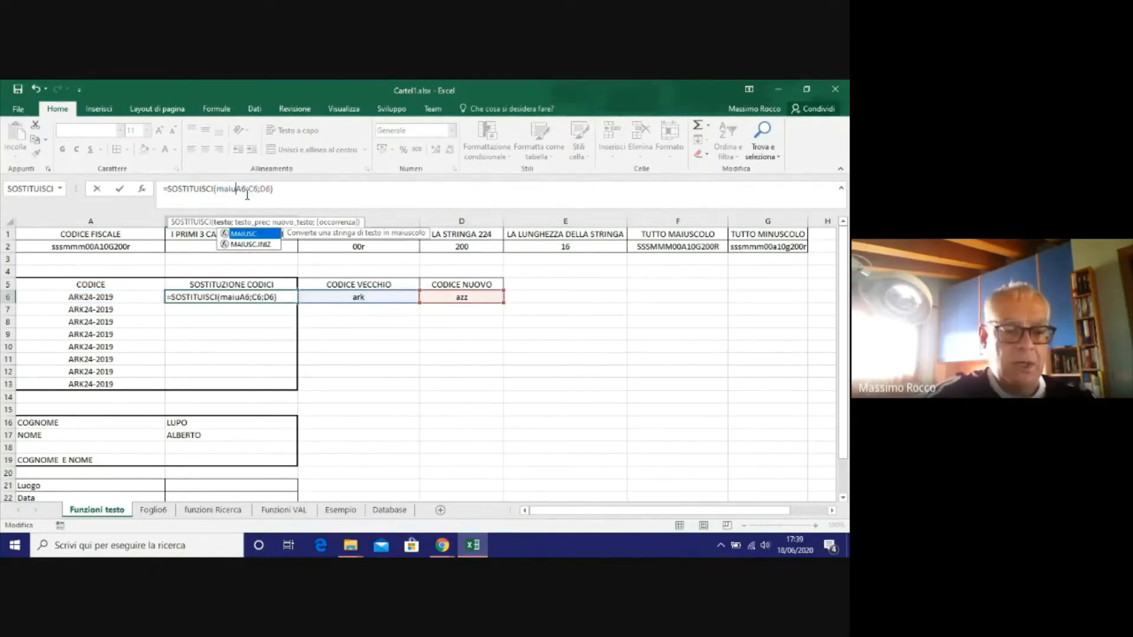
{"action": "type", "text": "sc"}
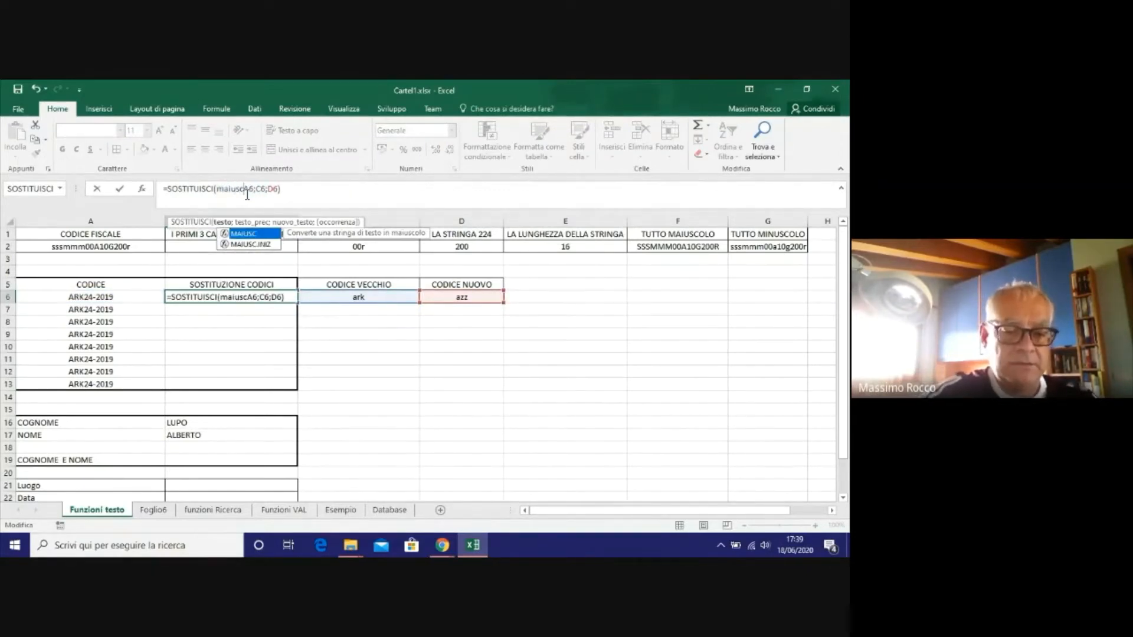
{"action": "type", "text": "("}
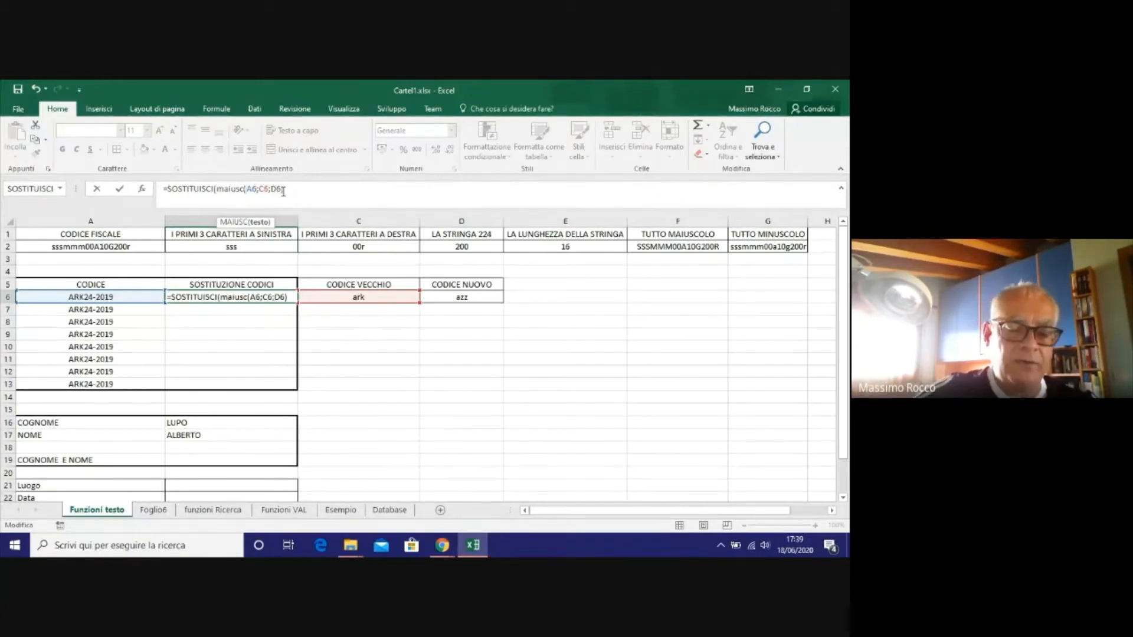
{"action": "type", "text": ")"}
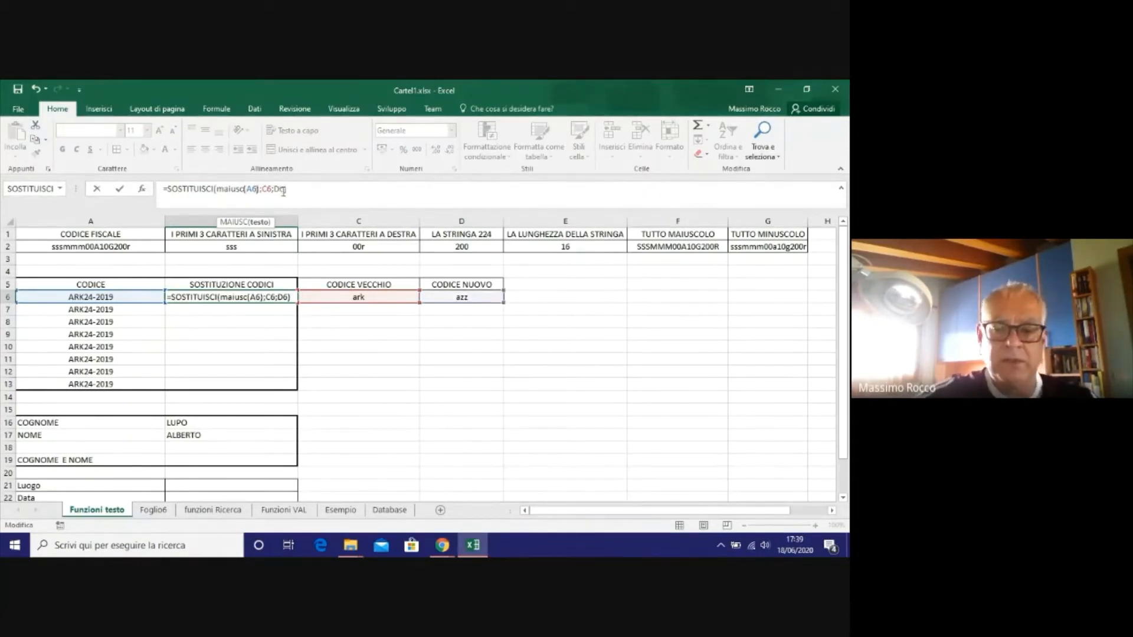
{"action": "key", "text": "Return"}
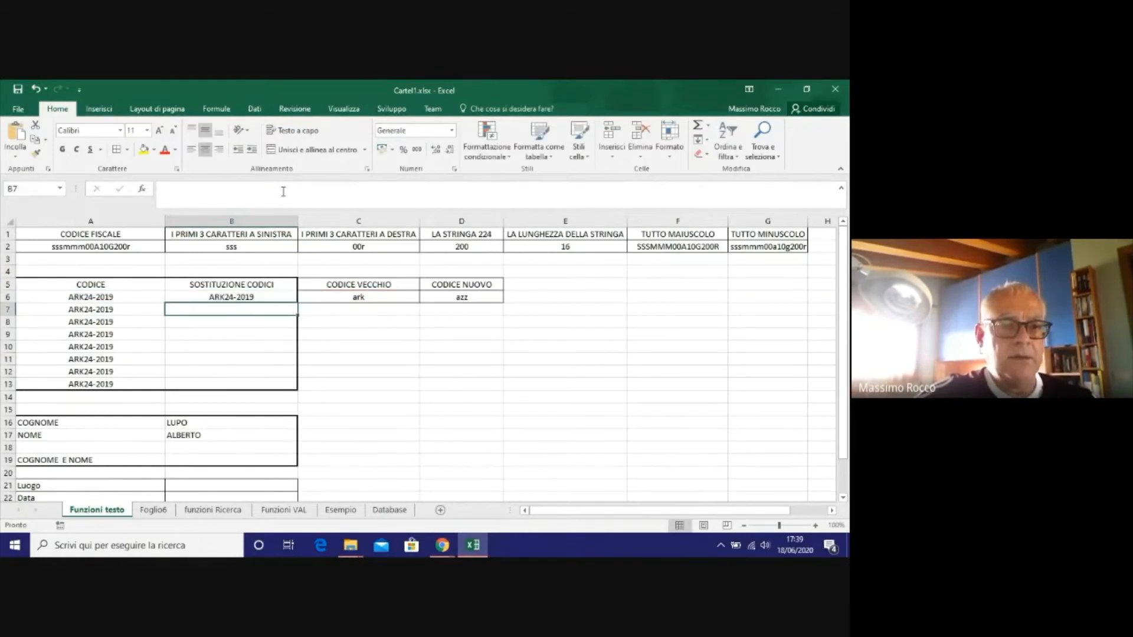
{"action": "left_click", "coordinate": [367, 296]}
{"action": "left_click", "coordinate": [235, 300]}
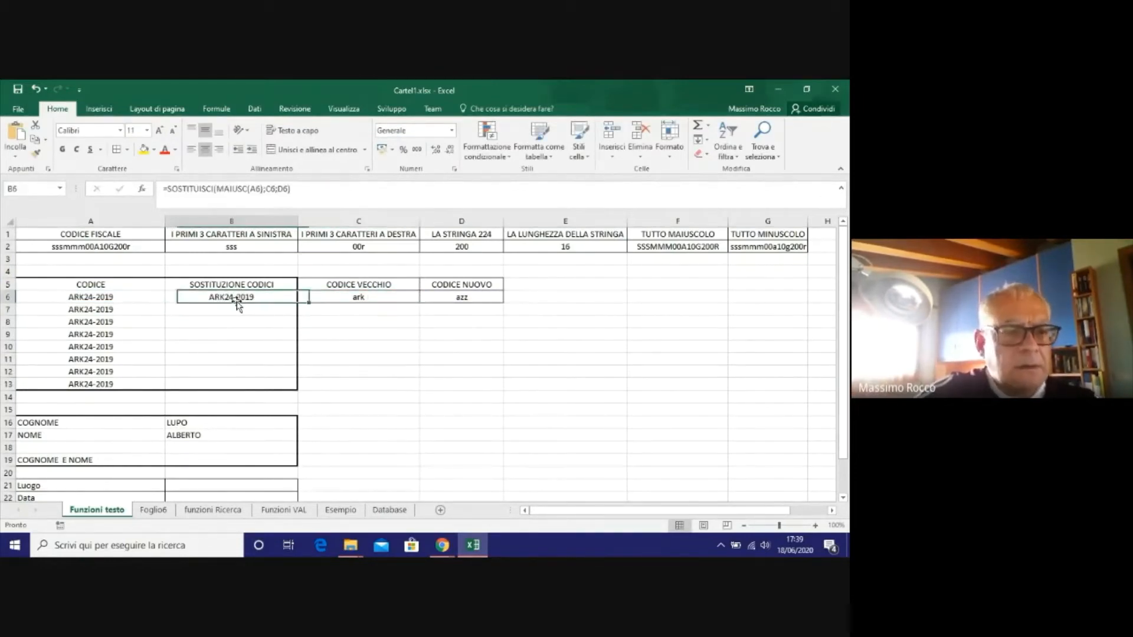
{"action": "left_click", "coordinate": [400, 300]}
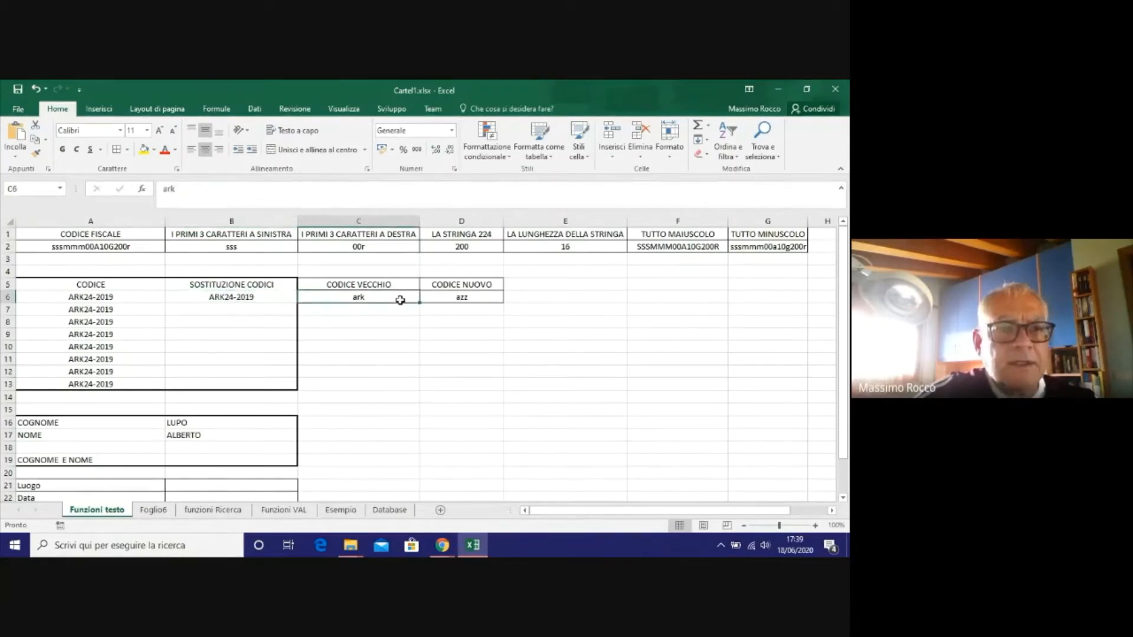
{"action": "left_click", "coordinate": [263, 302]}
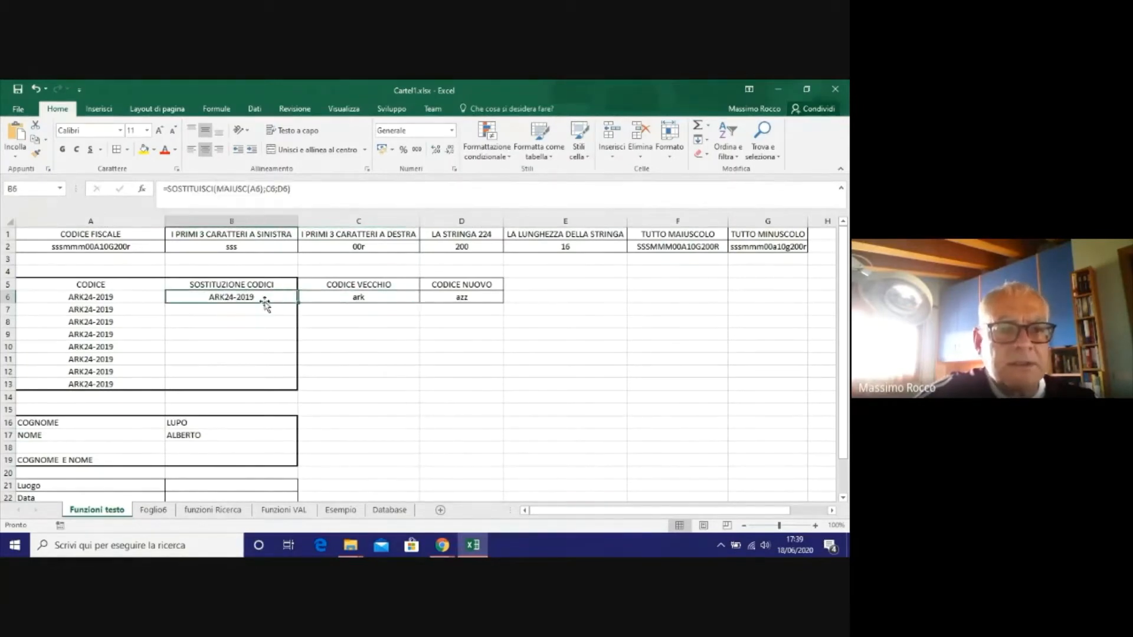
{"action": "left_click", "coordinate": [370, 297]}
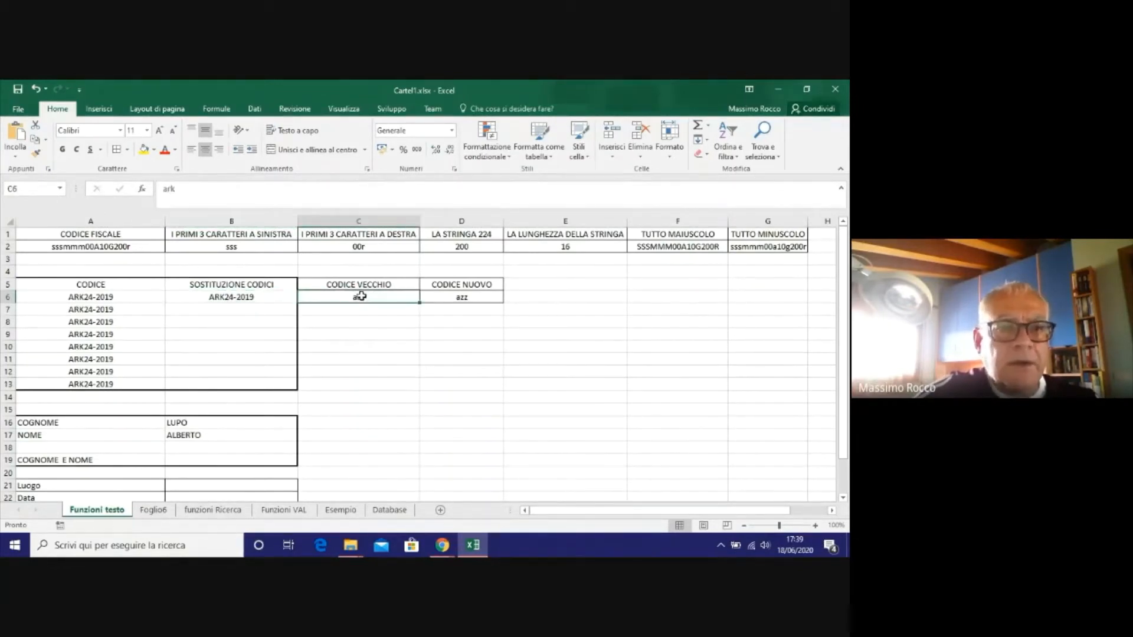
Try C6 instead of A6 as the MAIUSC argument in the B6 formula.
{"action": "left_click", "coordinate": [263, 297]}
{"action": "left_click", "coordinate": [258, 189]}
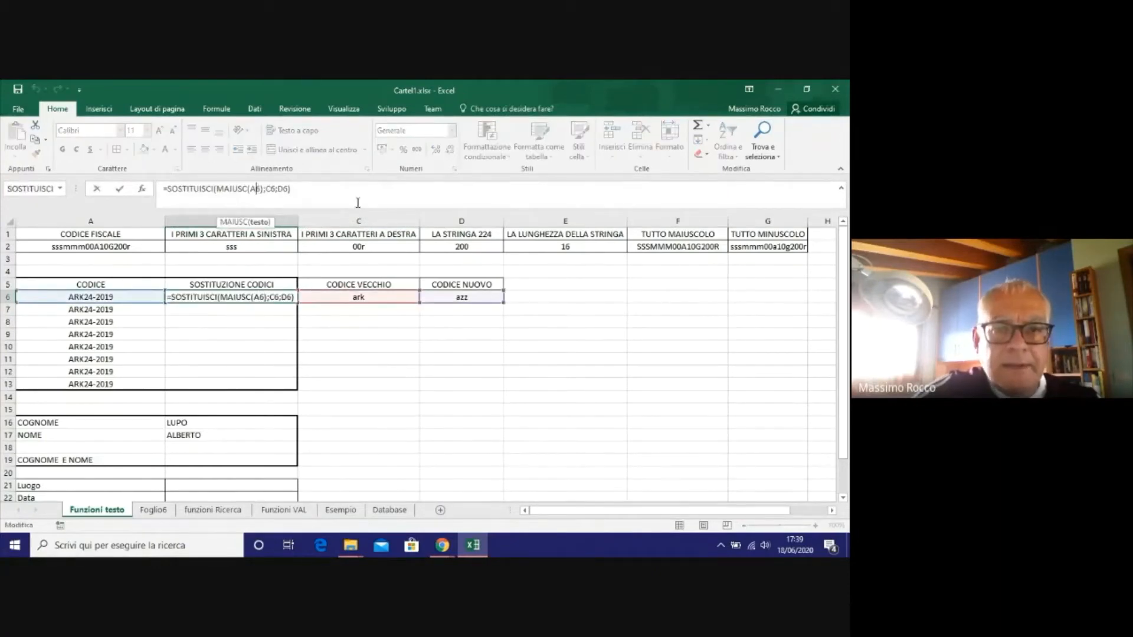
{"action": "key", "text": "BackSpace"}
{"action": "type", "text": "c"}
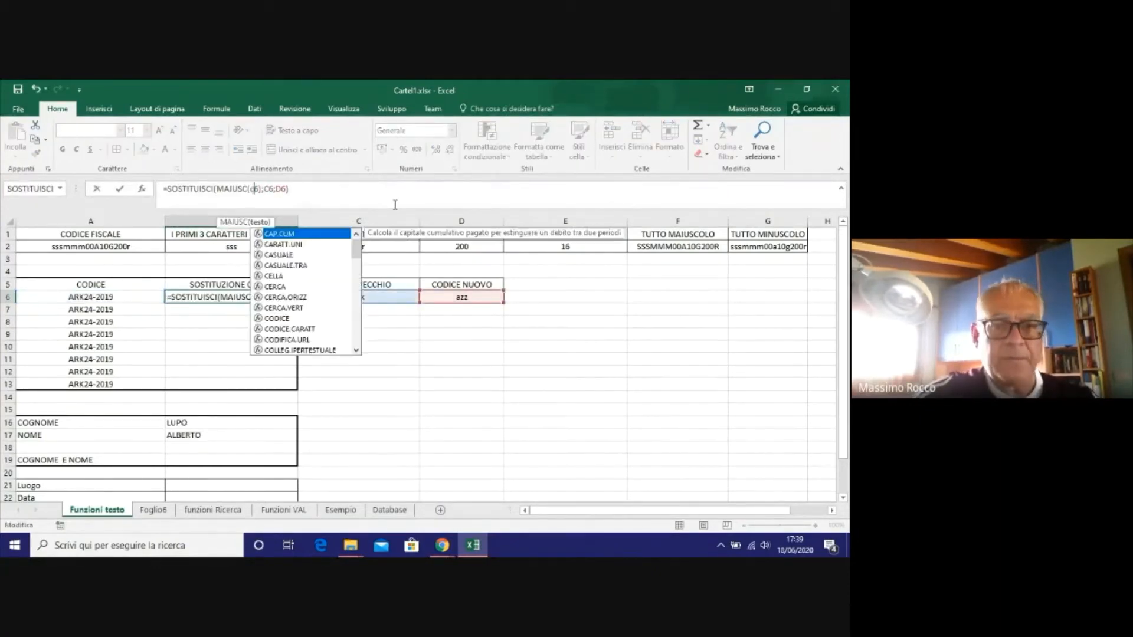
{"action": "key", "text": "Return"}
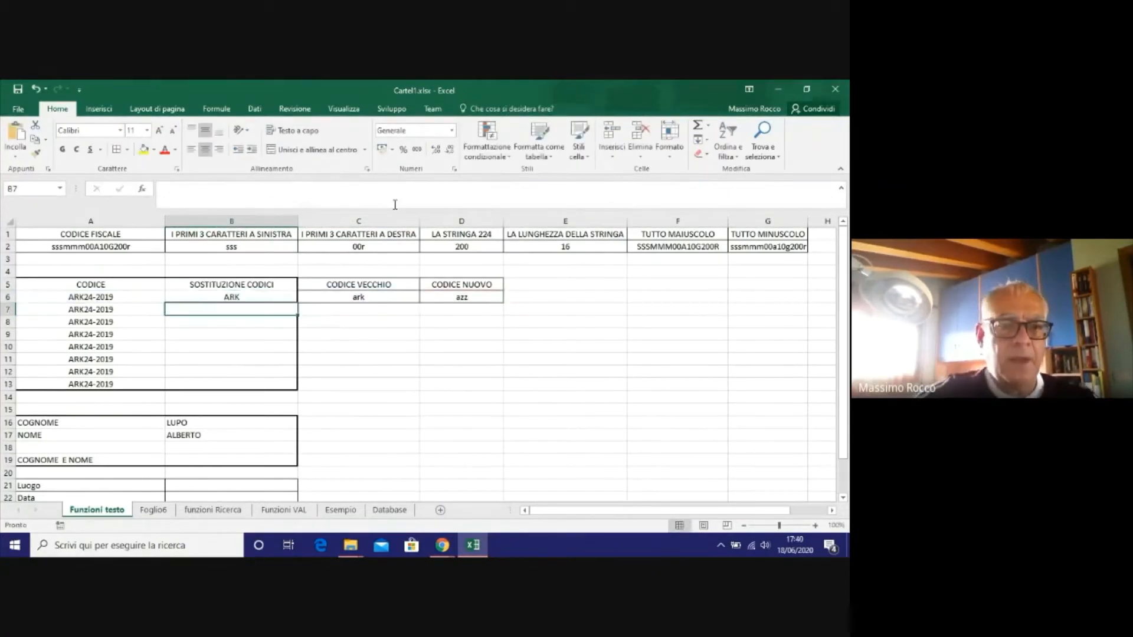
{"action": "left_click", "coordinate": [262, 295]}
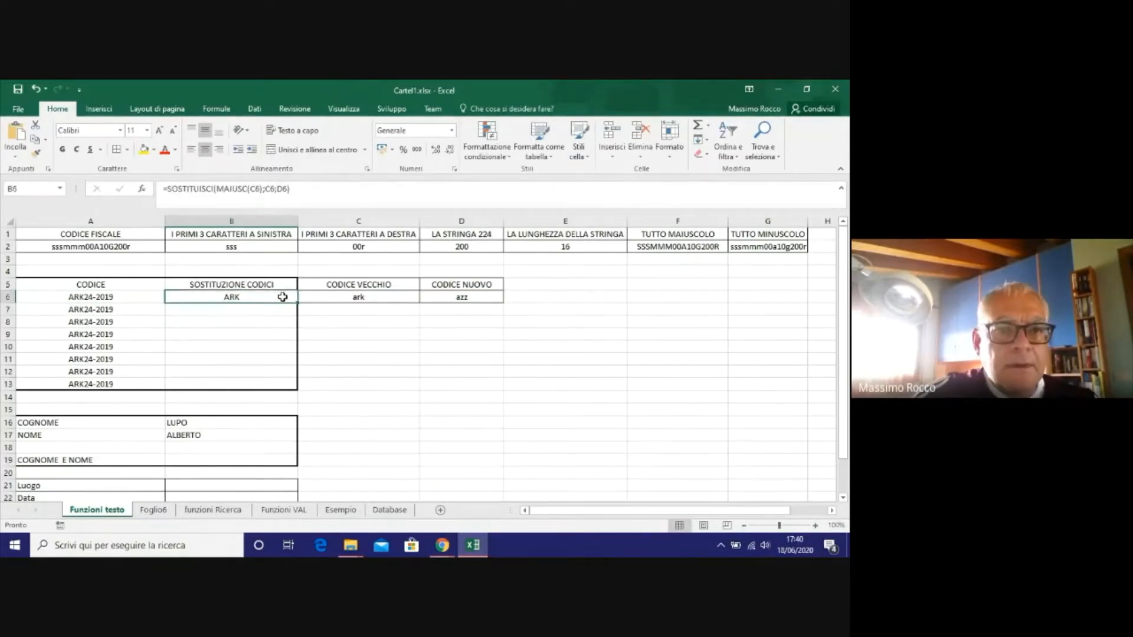
Remove MAIUSC from the first argument in B6 and restore the formula to =SOSTITUISCI(A6;C6;D6).
{"action": "left_click", "coordinate": [263, 189]}
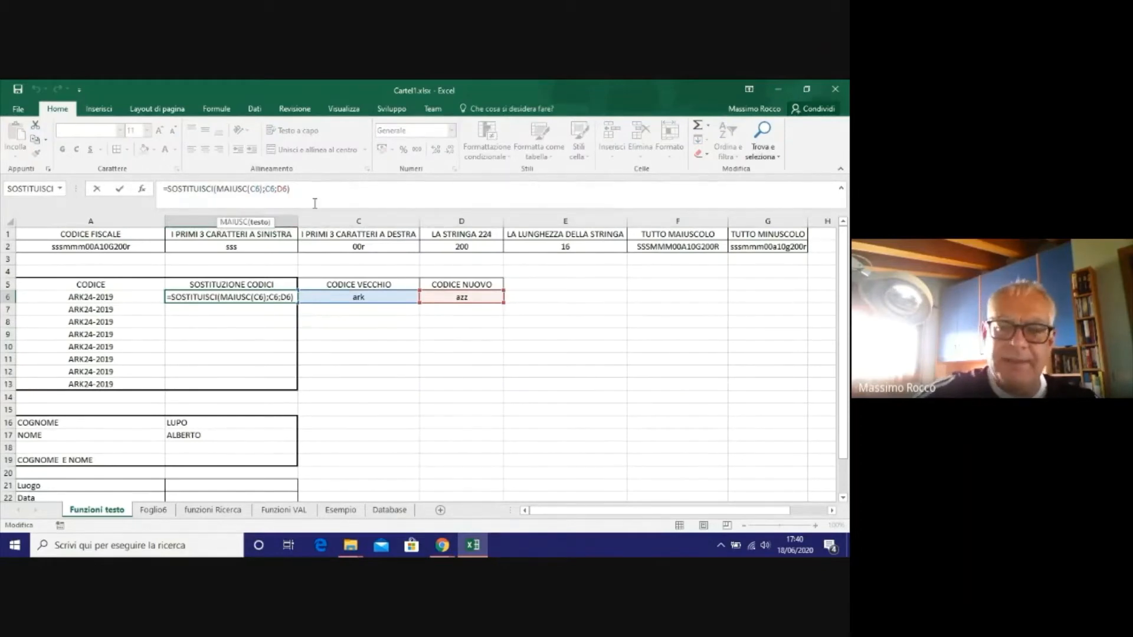
{"action": "key", "text": "BackSpace"}
{"action": "key", "text": "BackSpace"}
{"action": "key", "text": "BackSpace"}
{"action": "key", "text": "BackSpace"}
{"action": "key", "text": "BackSpace"}
{"action": "key", "text": "BackSpace"}
{"action": "key", "text": "BackSpace"}
{"action": "key", "text": "BackSpace"}
{"action": "key", "text": "BackSpace"}
{"action": "key", "text": "BackSpace"}
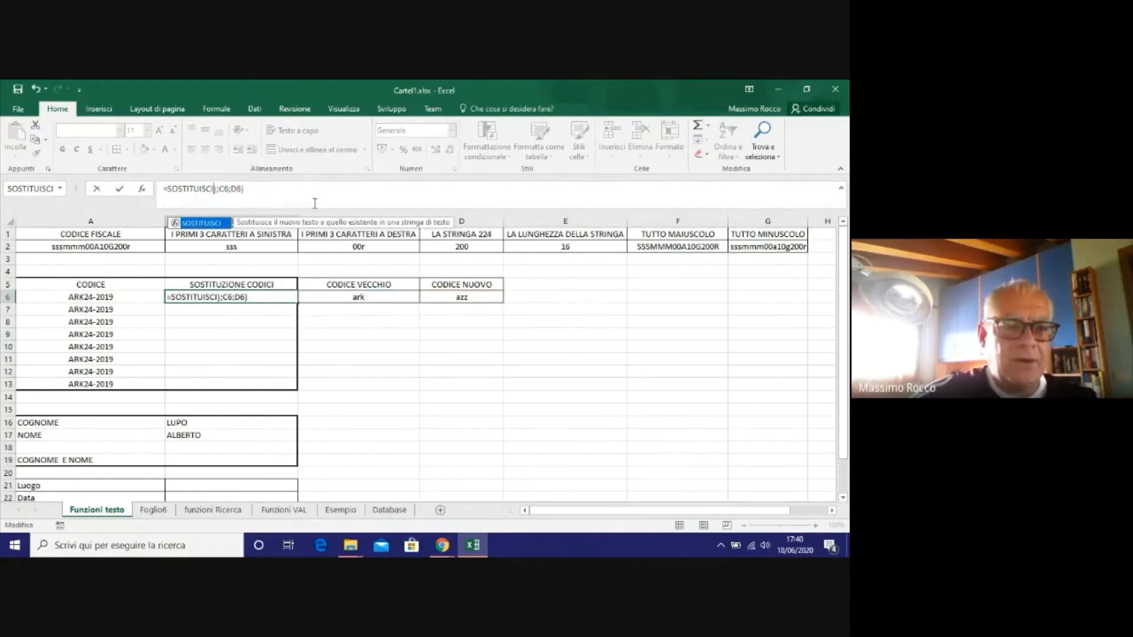
{"action": "type", "text": "("}
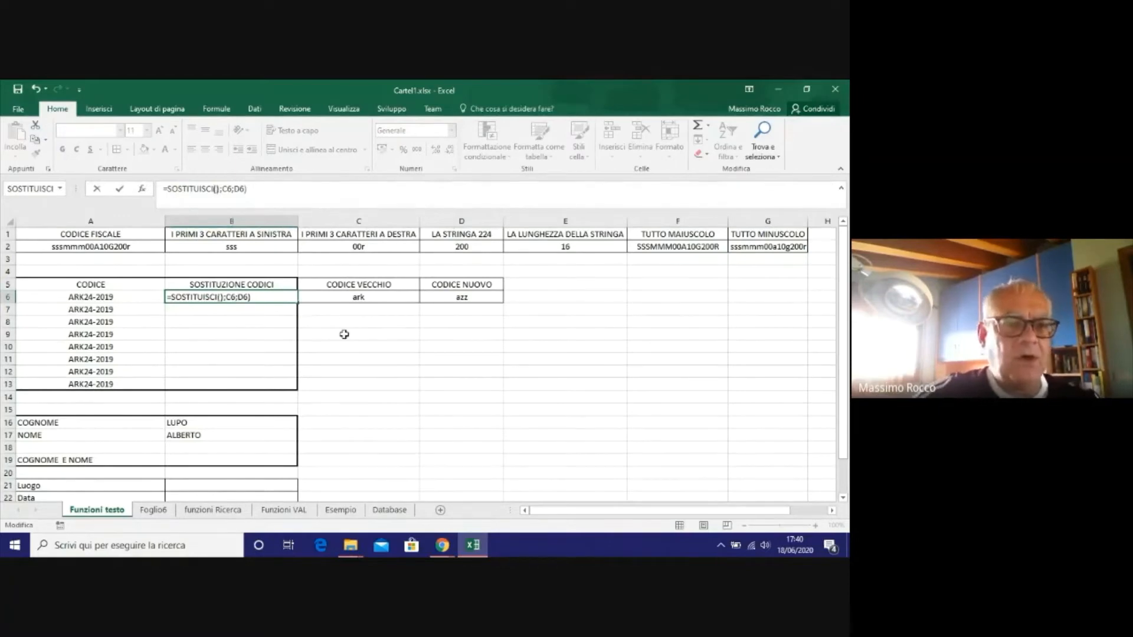
{"action": "left_click", "coordinate": [109, 299]}
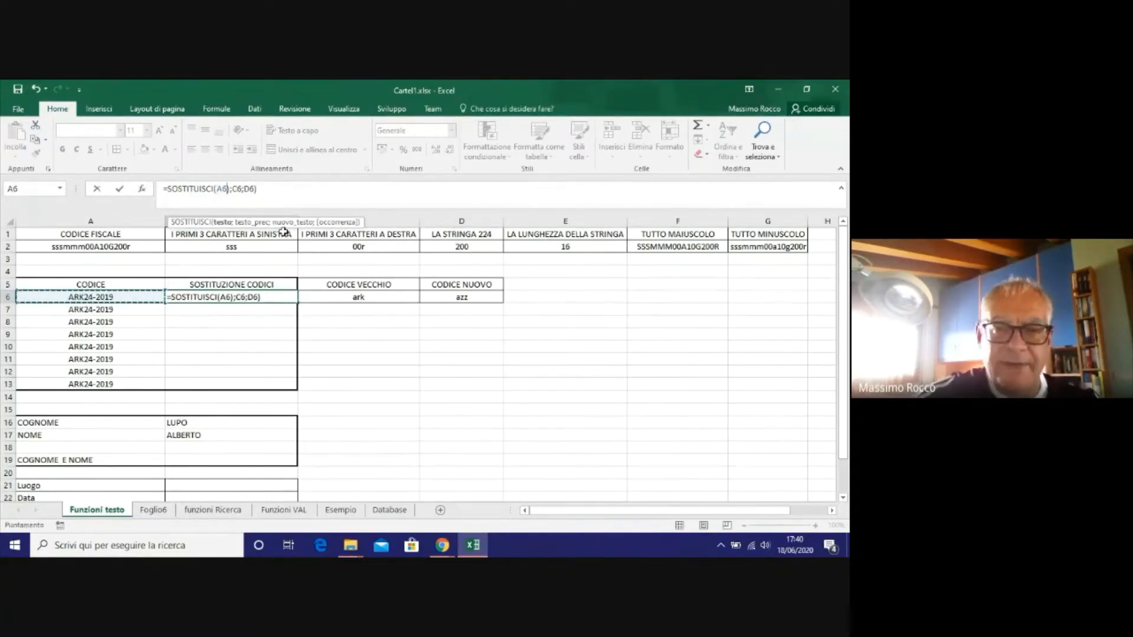
{"action": "key", "text": "Delete"}
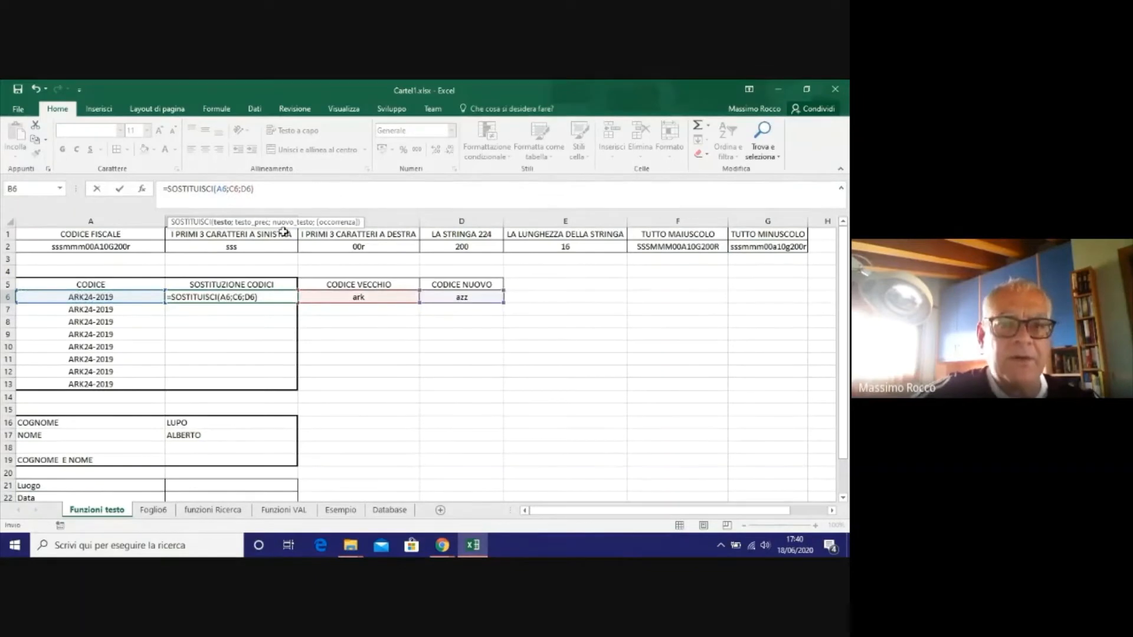
Wrap the Testo_prec argument of B6 in MAIUSC so the formula reads =SOSTITUISCI(A6;MAIUSC(C6);D6).
{"action": "left_click", "coordinate": [235, 190]}
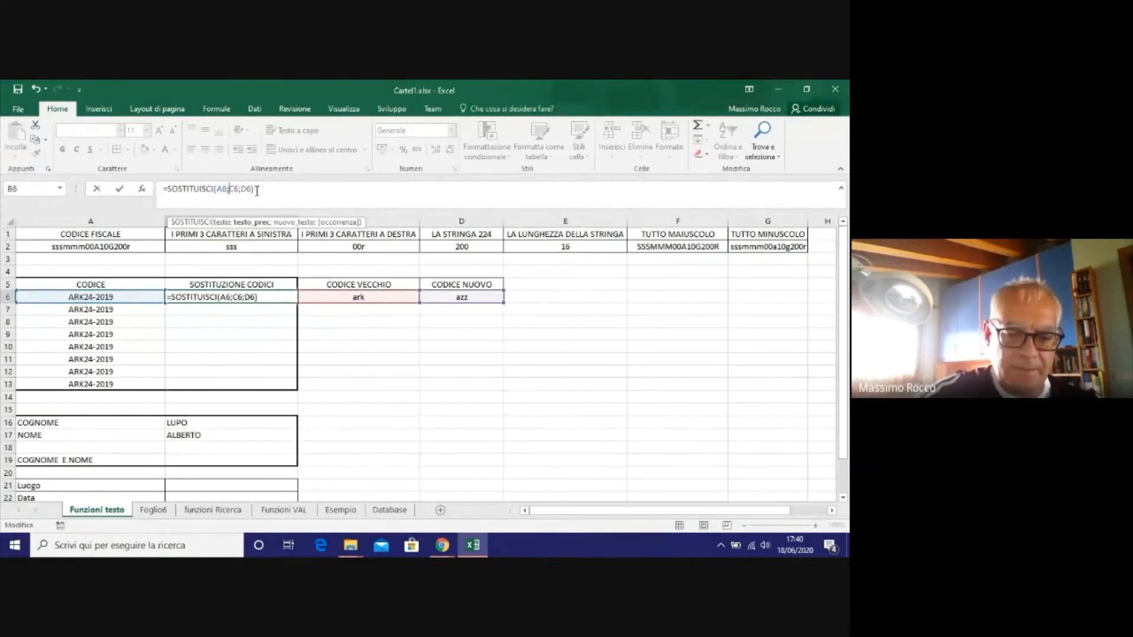
{"action": "type", "text": "maiusc"}
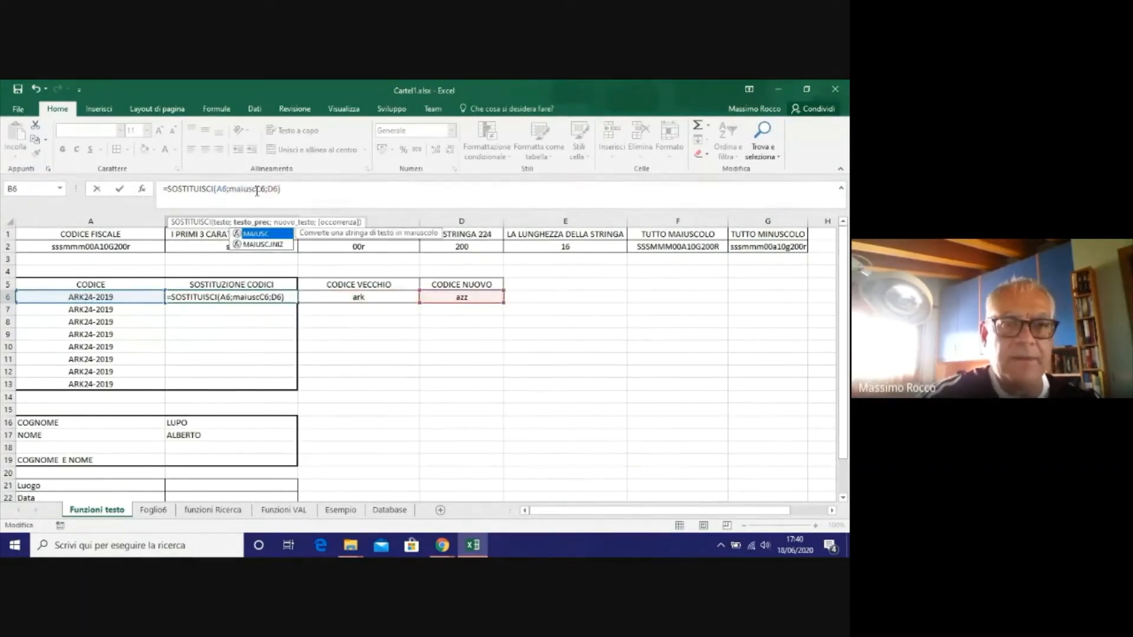
{"action": "type", "text": "("}
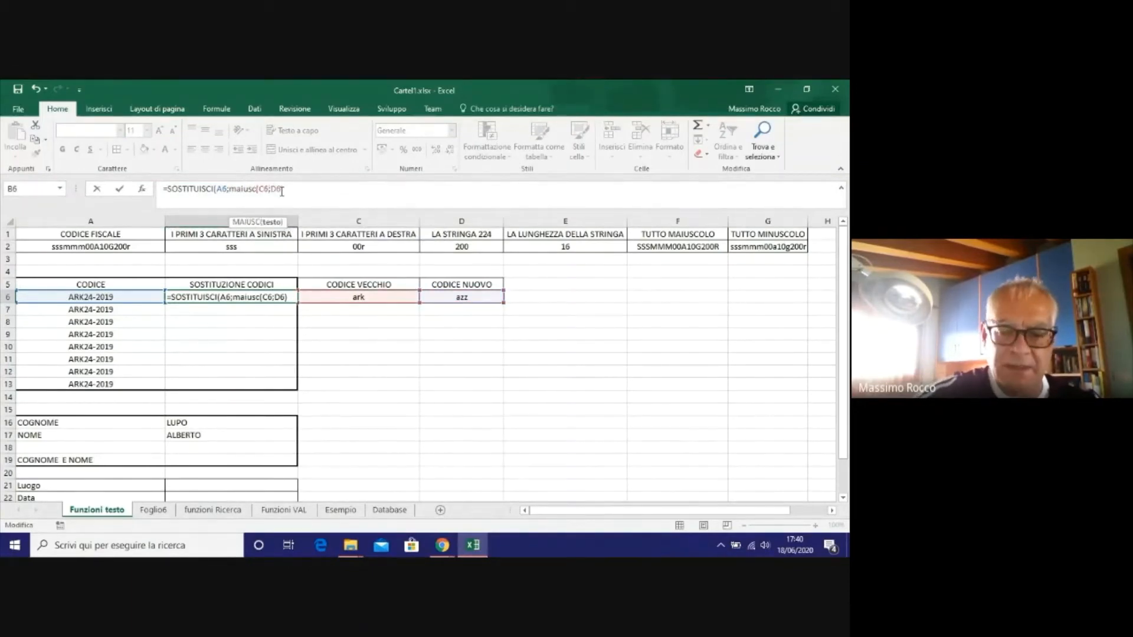
{"action": "key", "text": "Right"}
{"action": "key", "text": "Right"}
{"action": "type", "text": ")"}
{"action": "key", "text": "Return"}
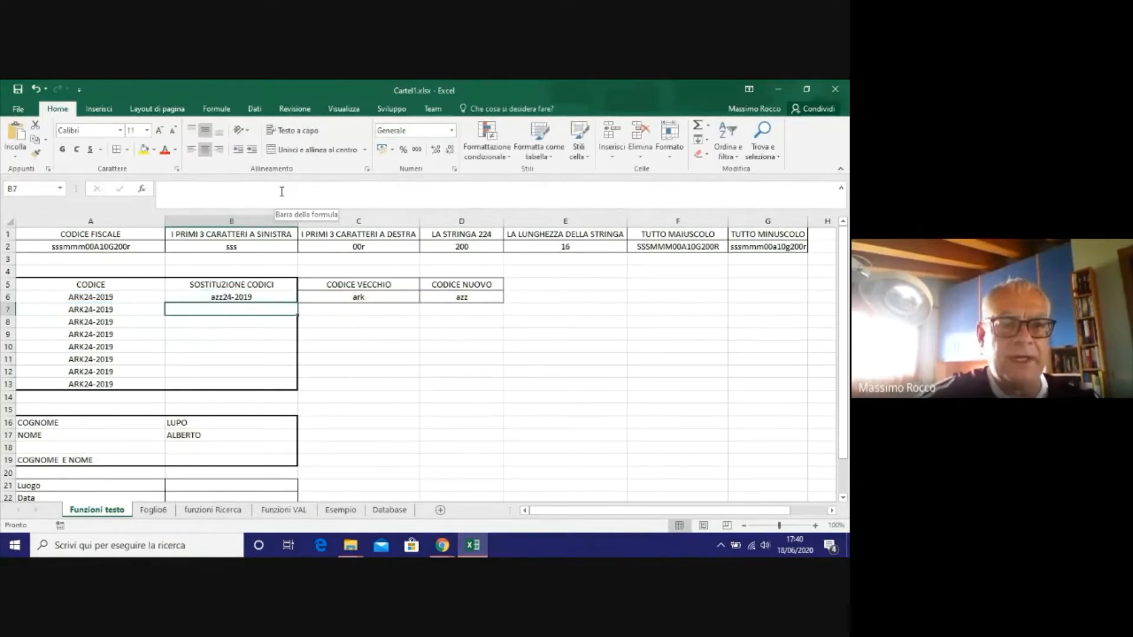
{"action": "left_click", "coordinate": [243, 296]}
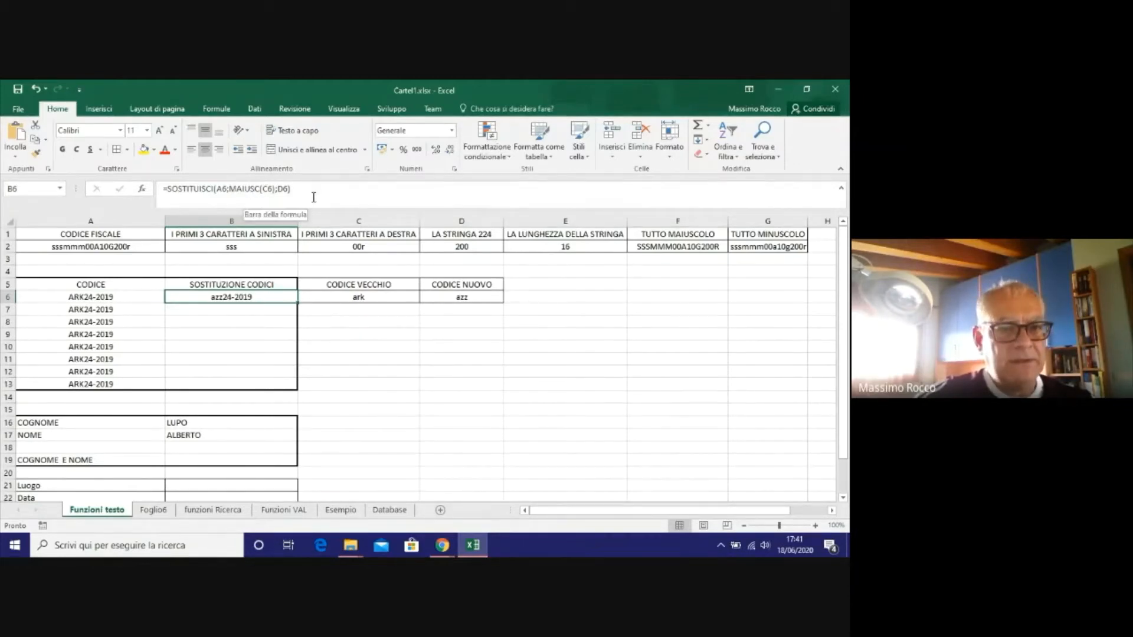
Fill the SOSTITUISCI formula from B6 down to B13.
{"action": "left_click", "coordinate": [257, 320]}
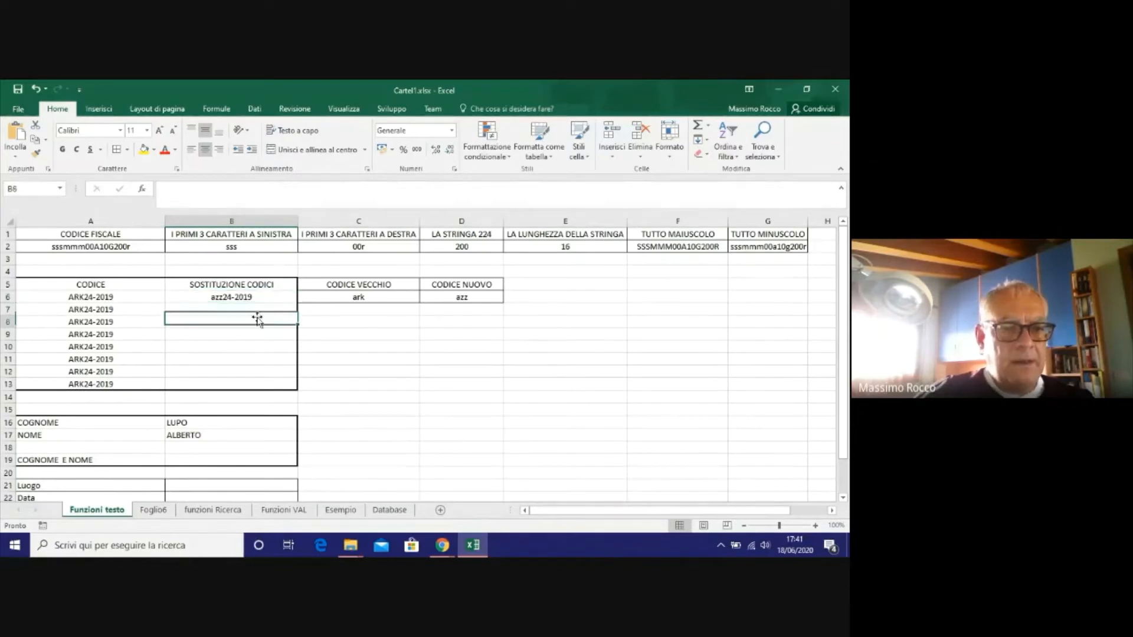
{"action": "left_click", "coordinate": [248, 296]}
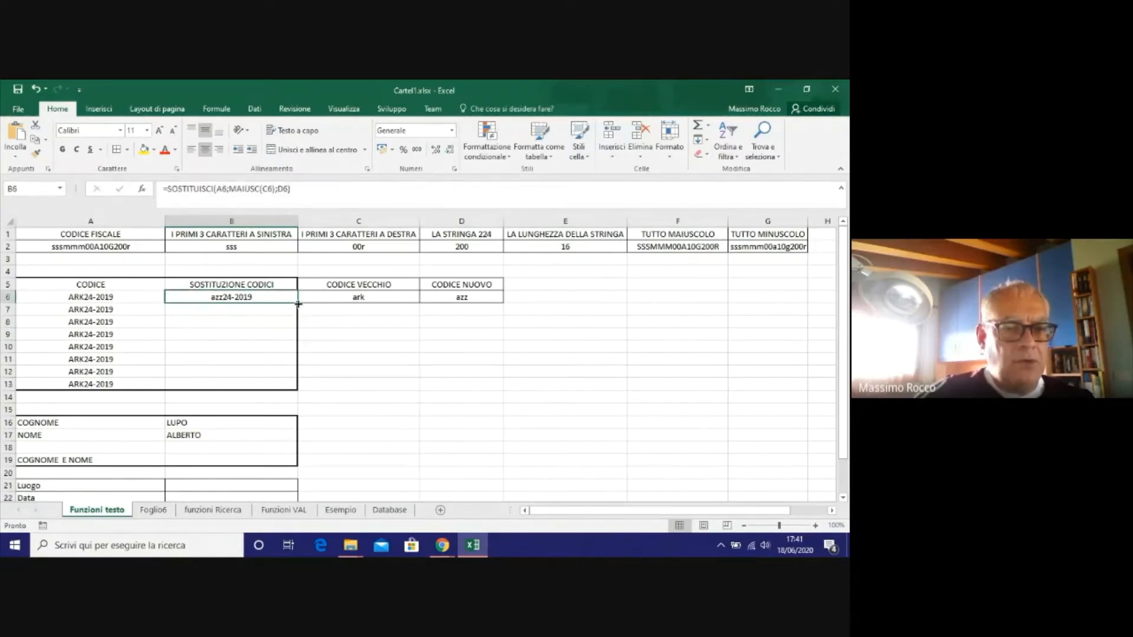
{"action": "left_click_drag", "start_coordinate": [298, 303], "coordinate": [298, 388]}
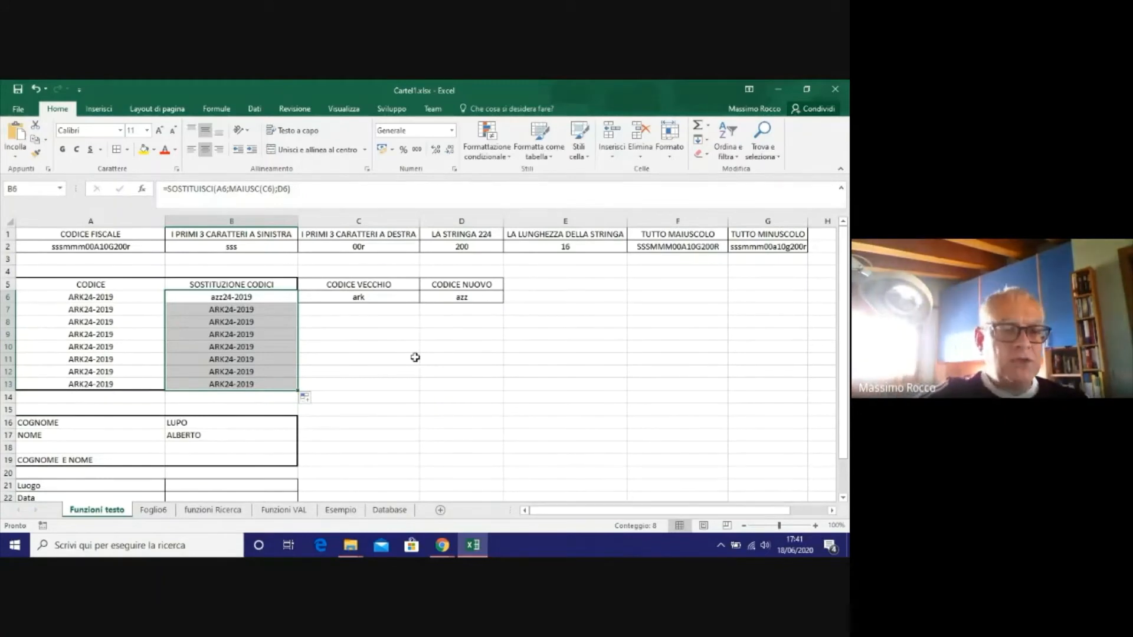
Compare the formulas in B6 and B7 to examine how the cell references shift in the filled copies.
{"action": "left_click", "coordinate": [236, 309]}
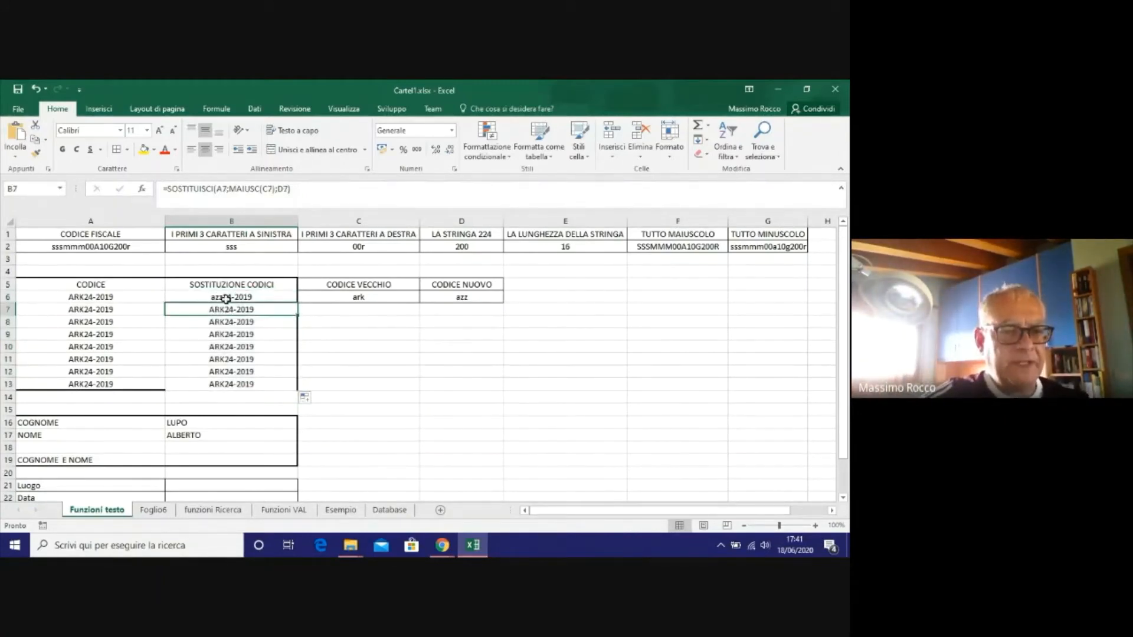
{"action": "left_click", "coordinate": [226, 299]}
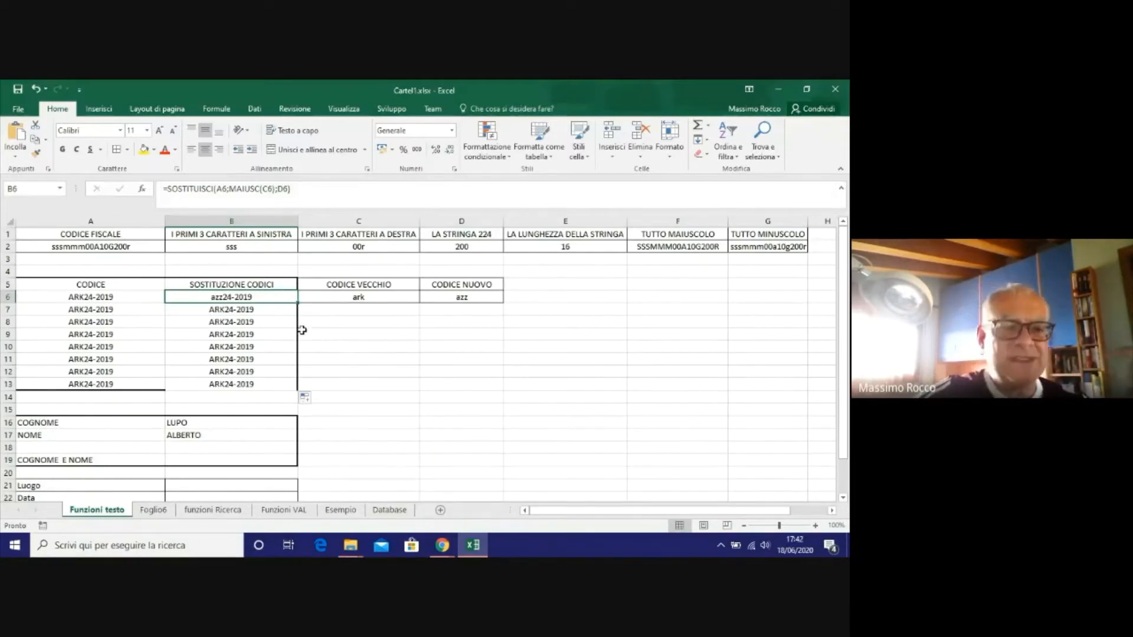
{"action": "left_click", "coordinate": [242, 310]}
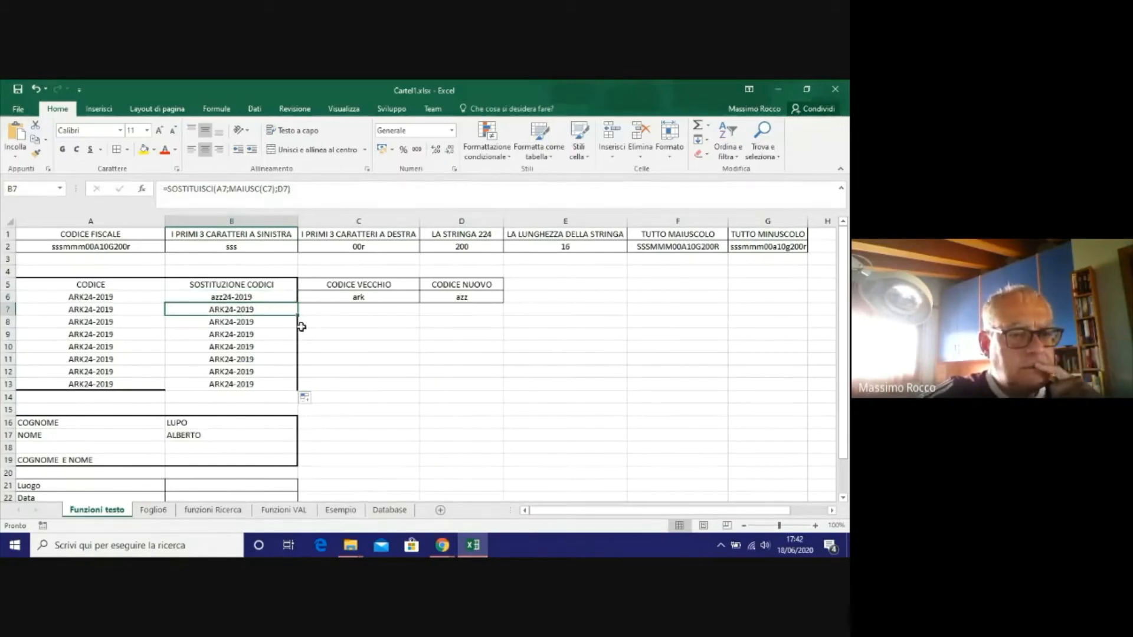
{"action": "left_click", "coordinate": [258, 299]}
{"action": "left_click", "coordinate": [257, 310]}
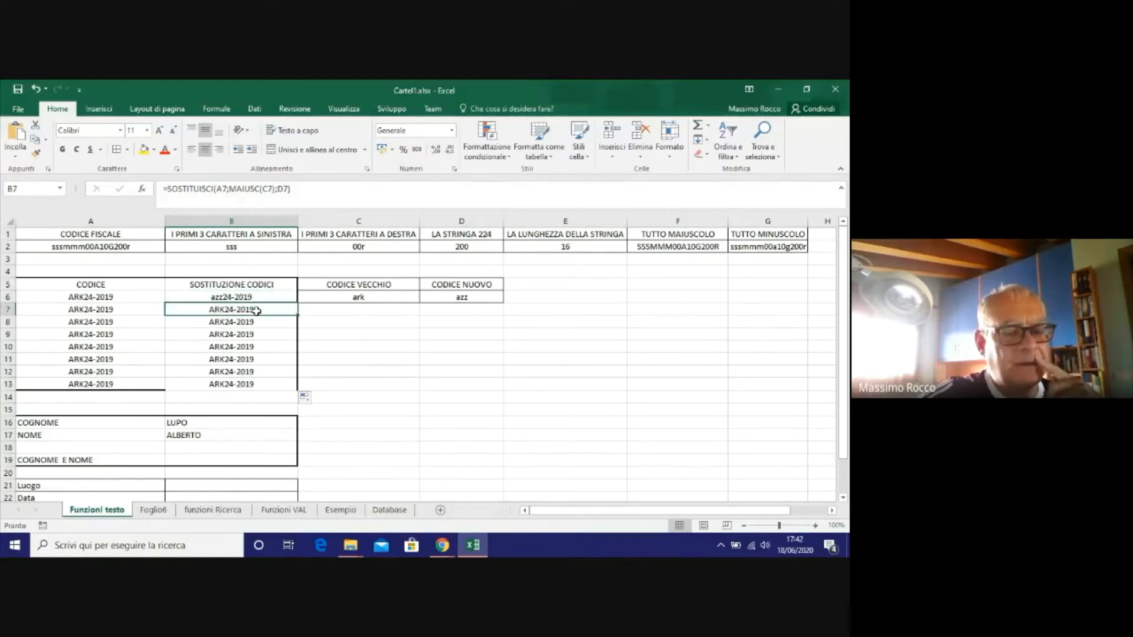
{"action": "left_click", "coordinate": [258, 297]}
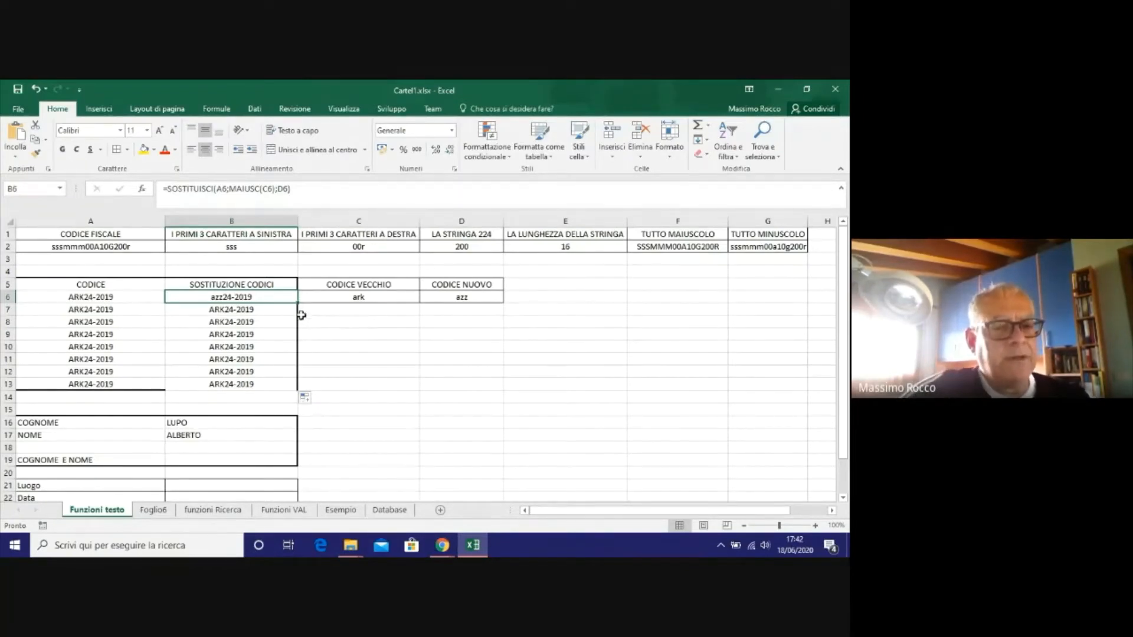
{"action": "left_click", "coordinate": [254, 311]}
{"action": "left_click", "coordinate": [253, 297]}
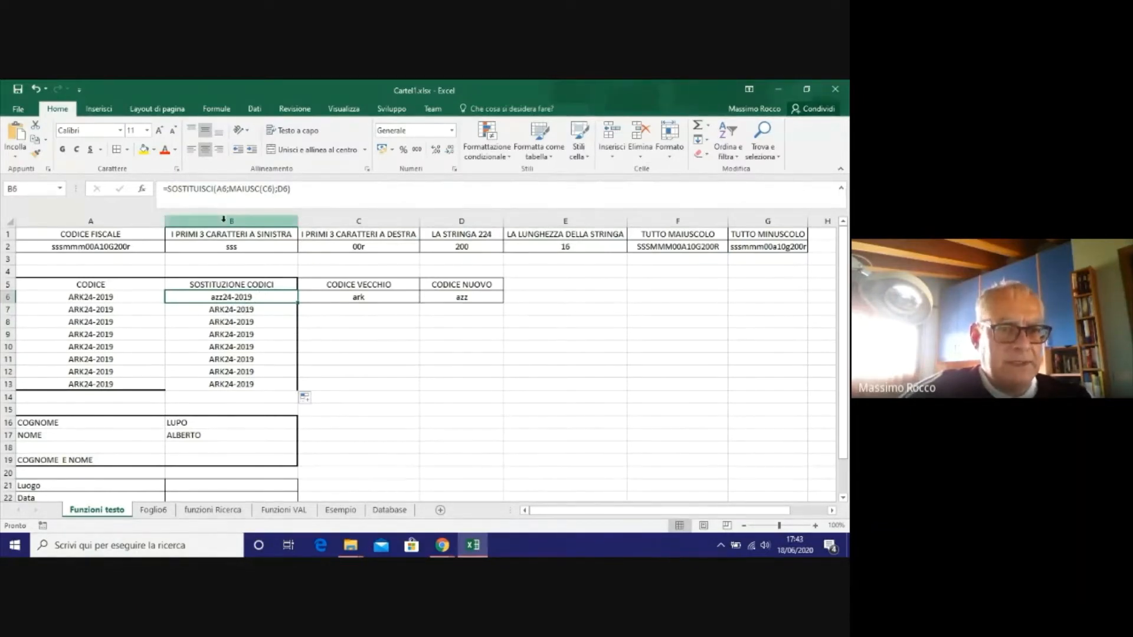
{"action": "left_click", "coordinate": [228, 189]}
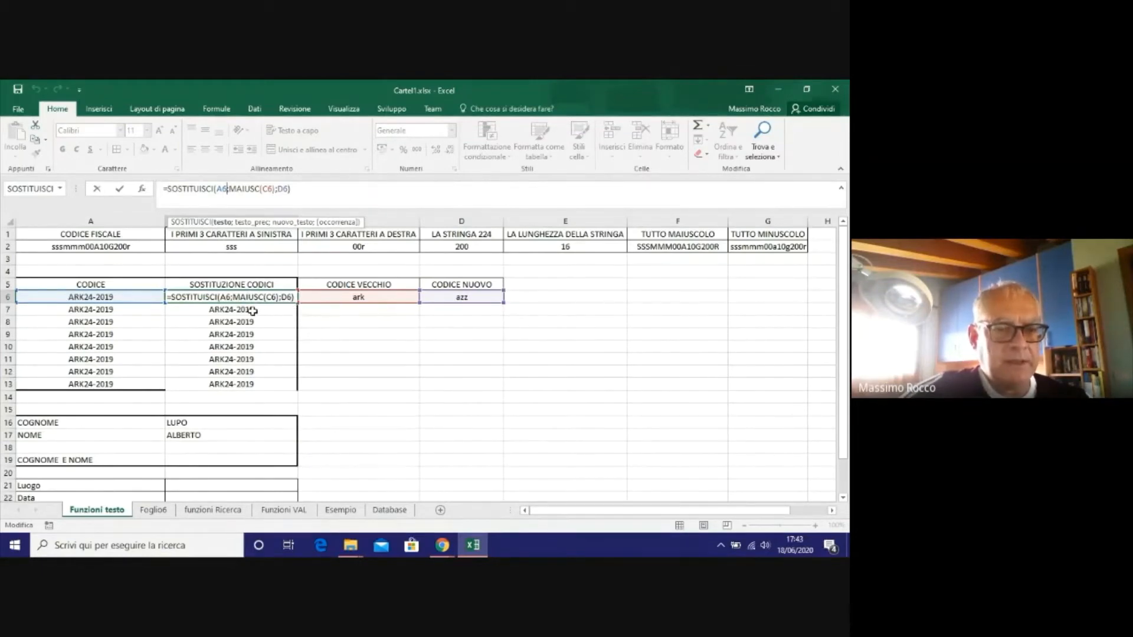
{"action": "key", "text": "Return"}
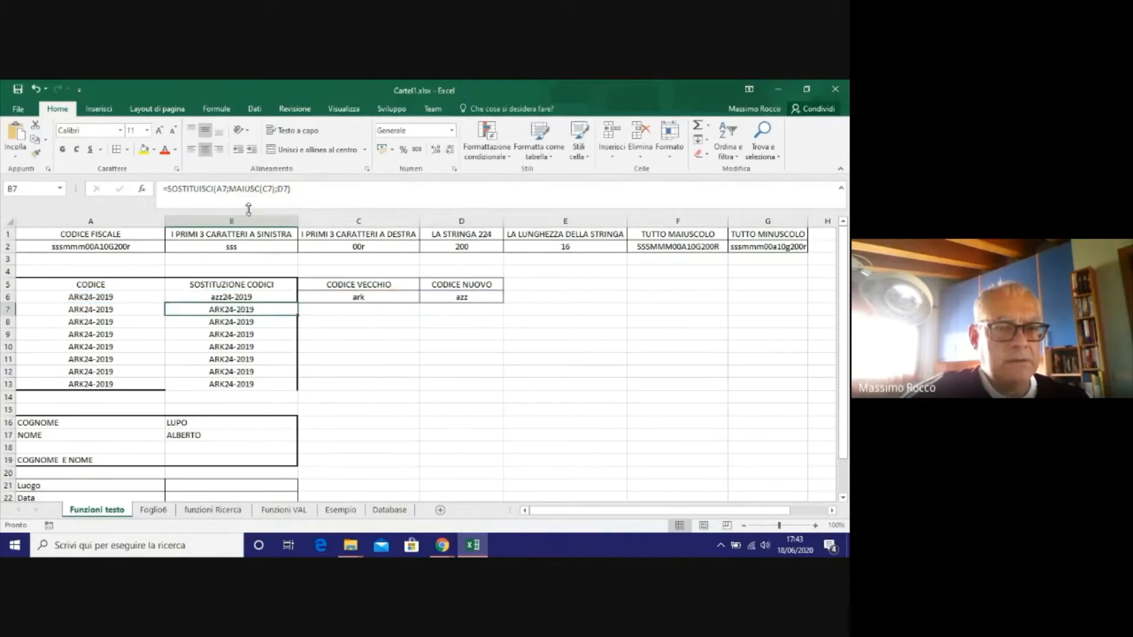
Examine which cells B7's SOSTITUISCI formula refers to, leaving the formula as it is.
{"action": "left_click", "coordinate": [230, 189]}
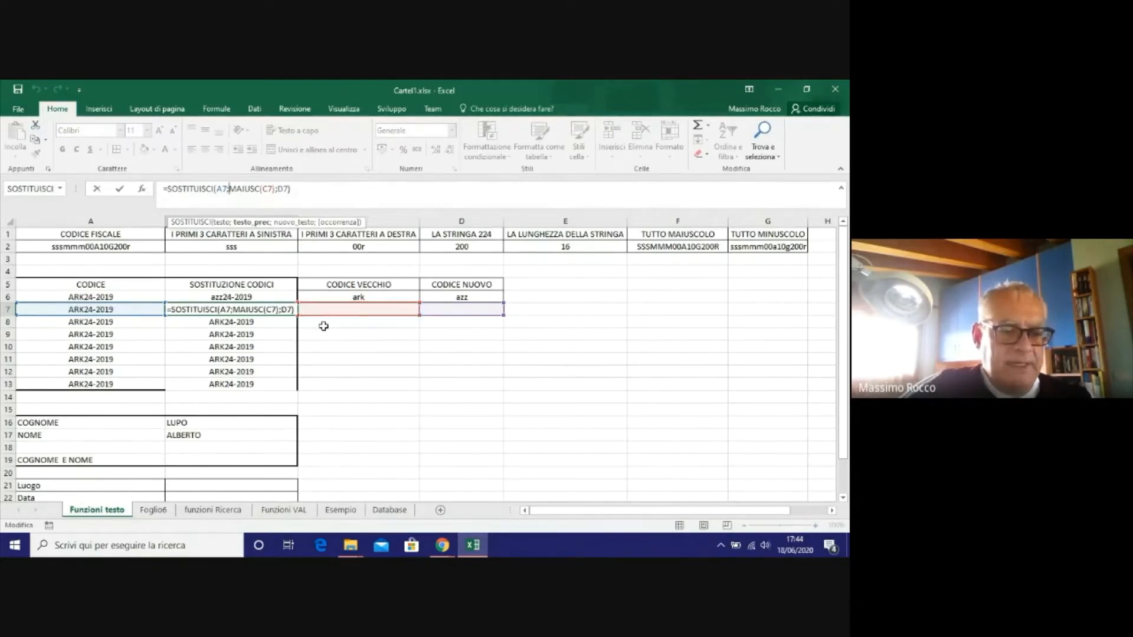
{"action": "key", "text": "ctrl+Return"}
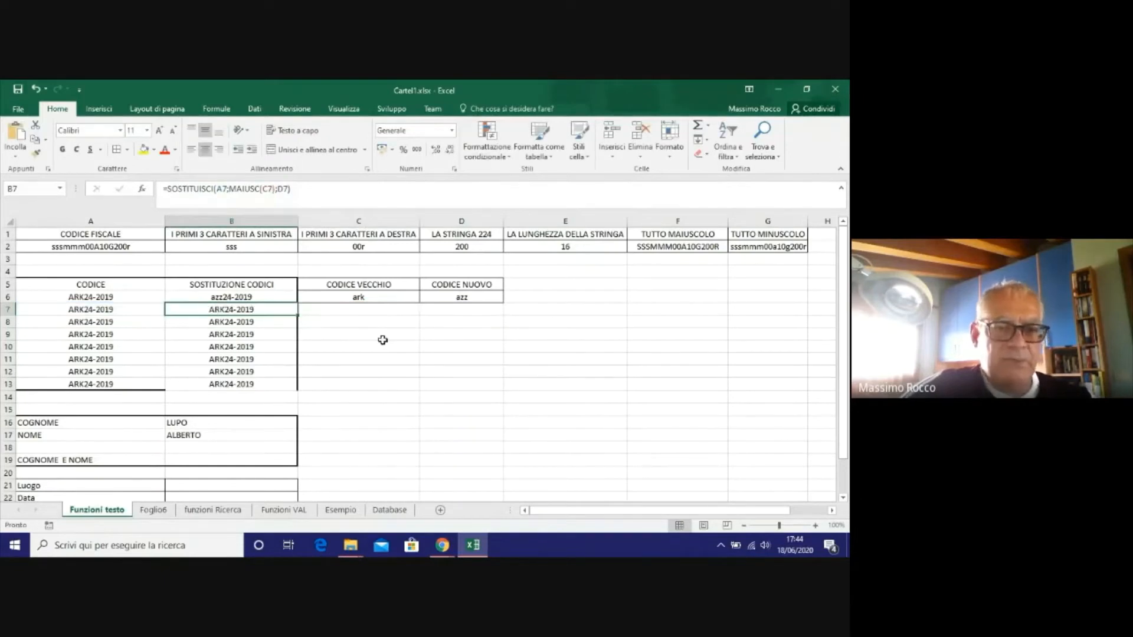
{"action": "left_click", "coordinate": [260, 295]}
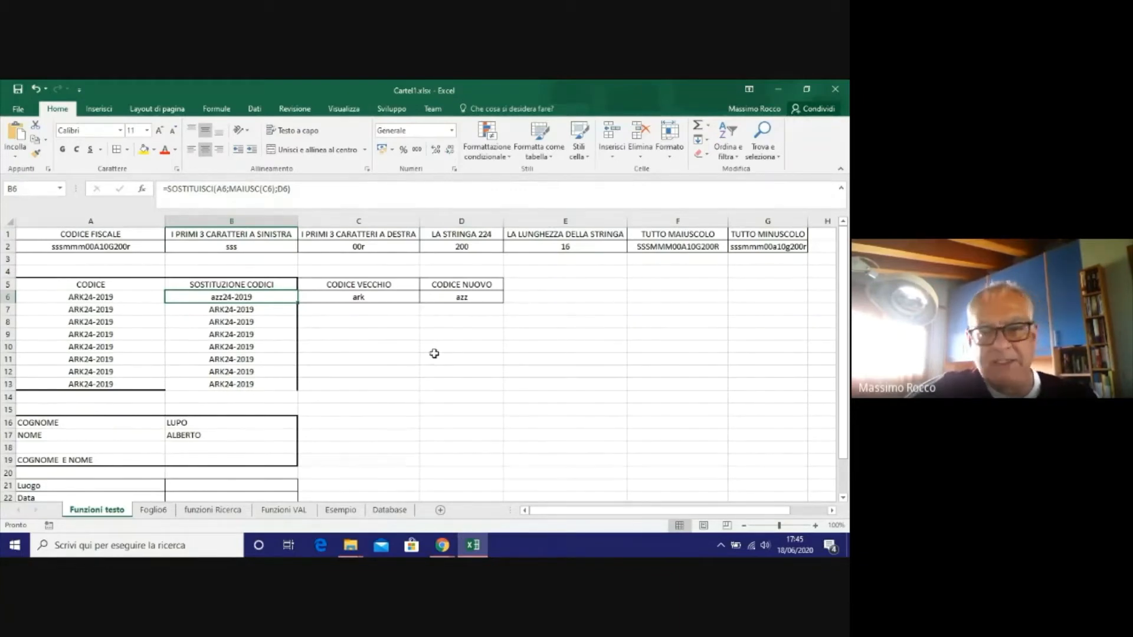
Demonstrate autofill by entering Gennaio in D12 and filling down to D17, clearing the range at the end.
{"action": "left_click", "coordinate": [471, 372]}
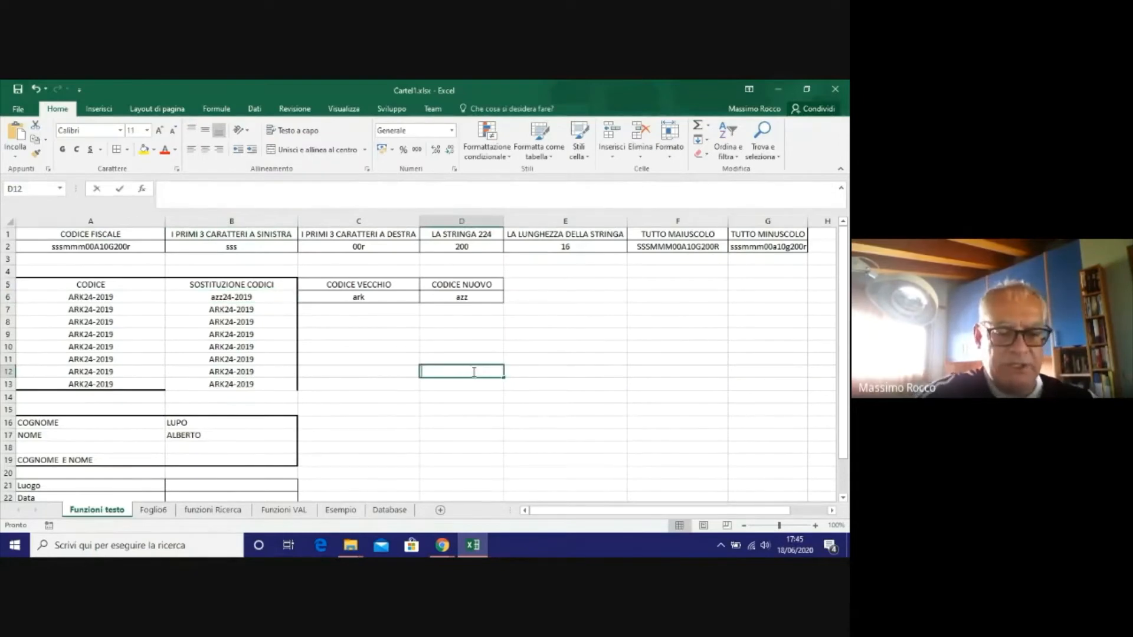
{"action": "type", "text": "Gennaio"}
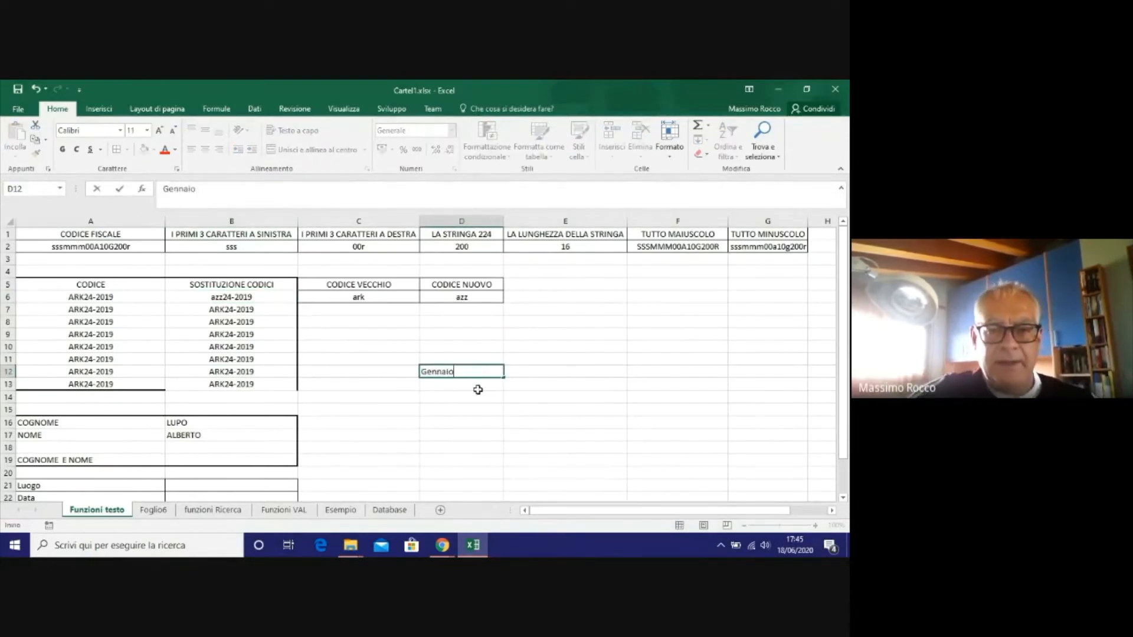
{"action": "key", "text": "Return"}
{"action": "left_click", "coordinate": [476, 373]}
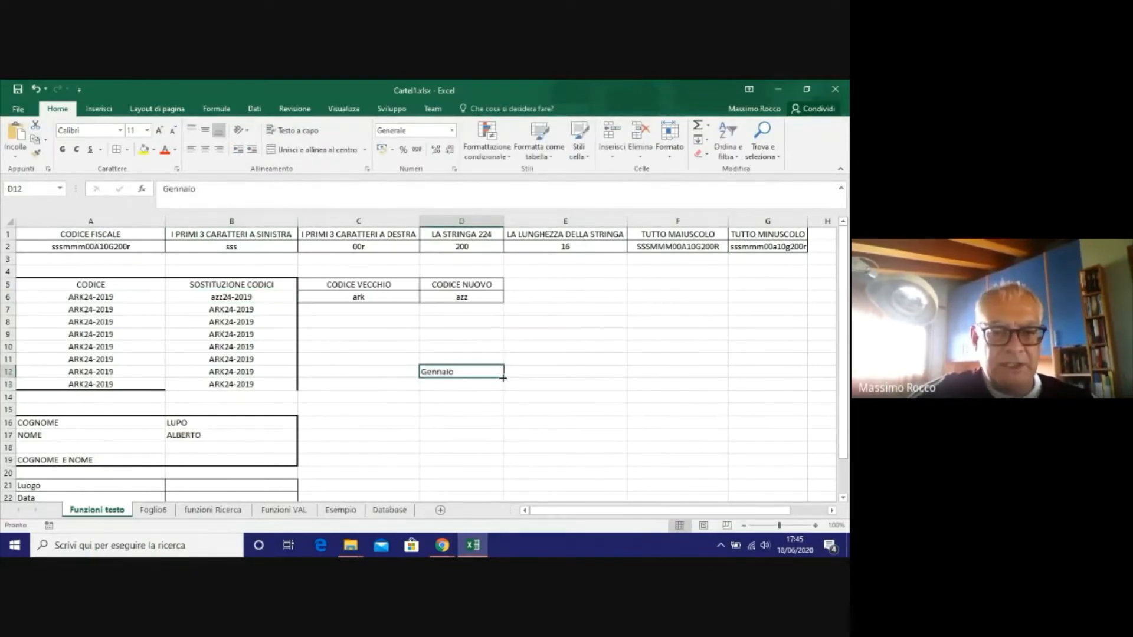
{"action": "left_click_drag", "start_coordinate": [502, 378], "coordinate": [476, 437]}
{"action": "key", "text": "Delete"}
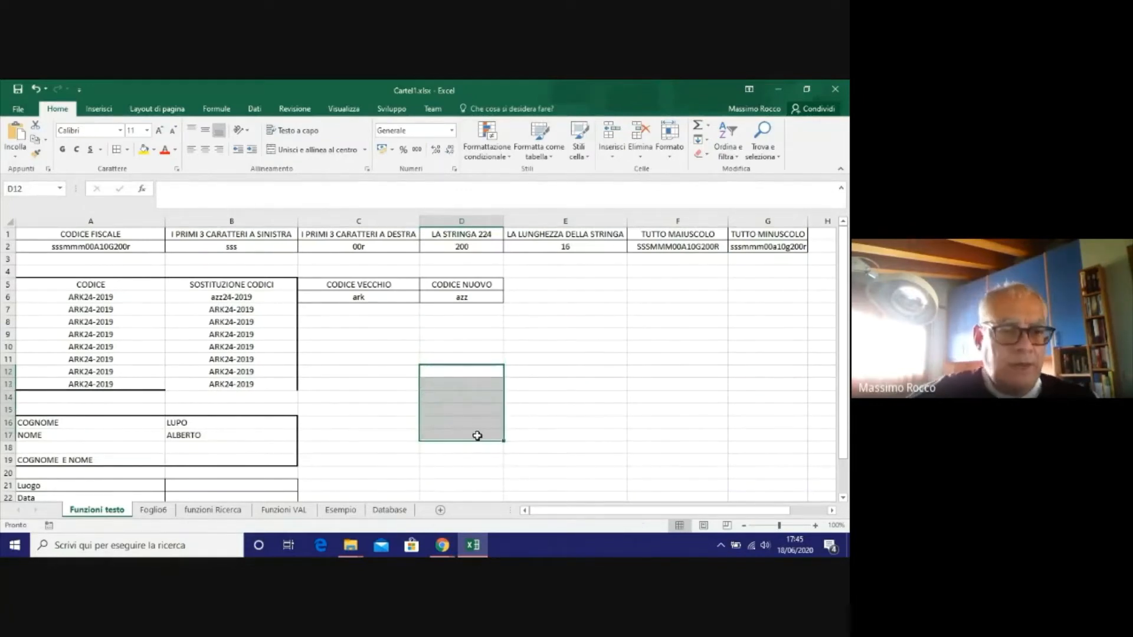
Review the copied SOSTITUISCI formulas from B6 down to B13.
{"action": "left_click", "coordinate": [241, 298]}
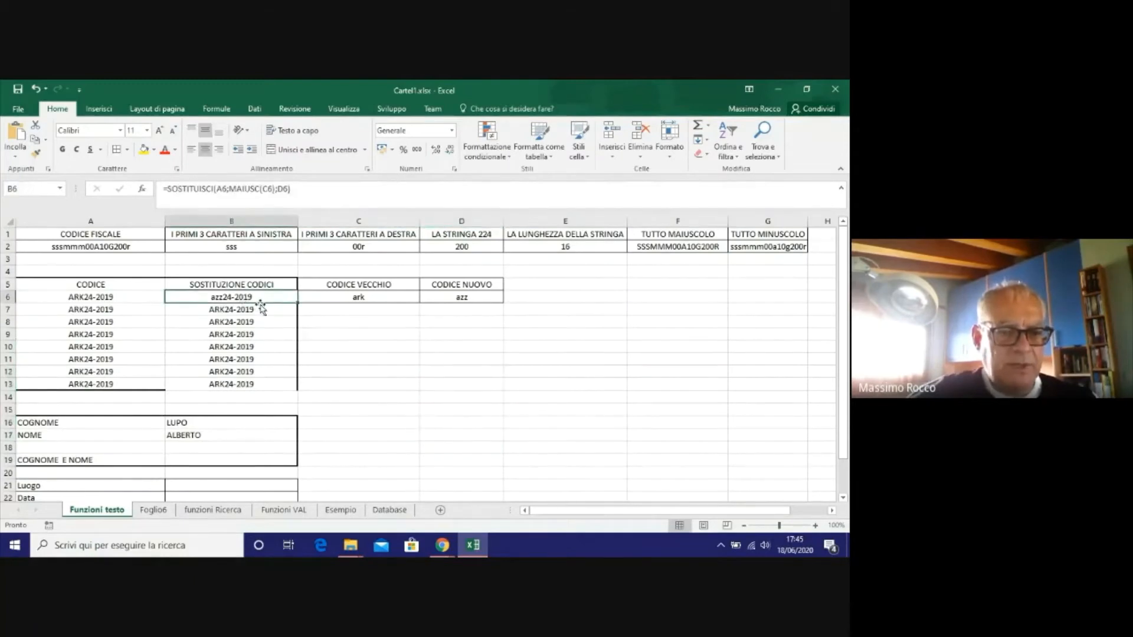
{"action": "left_click", "coordinate": [247, 309]}
{"action": "left_click", "coordinate": [237, 320]}
{"action": "left_click", "coordinate": [231, 334]}
{"action": "left_click", "coordinate": [220, 359]}
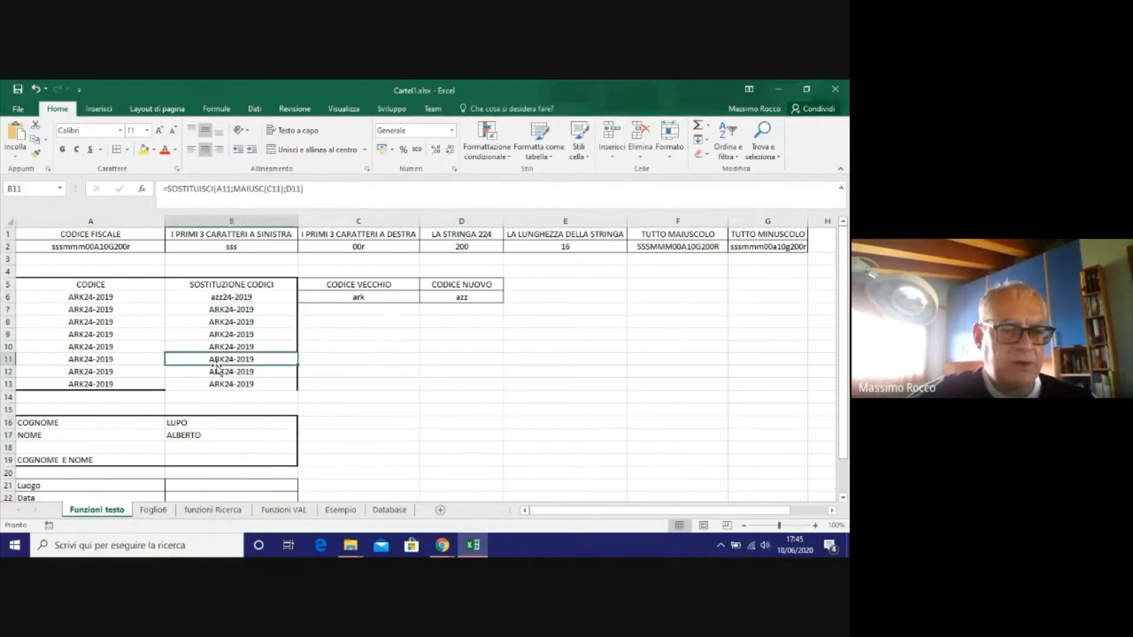
{"action": "left_click", "coordinate": [214, 383]}
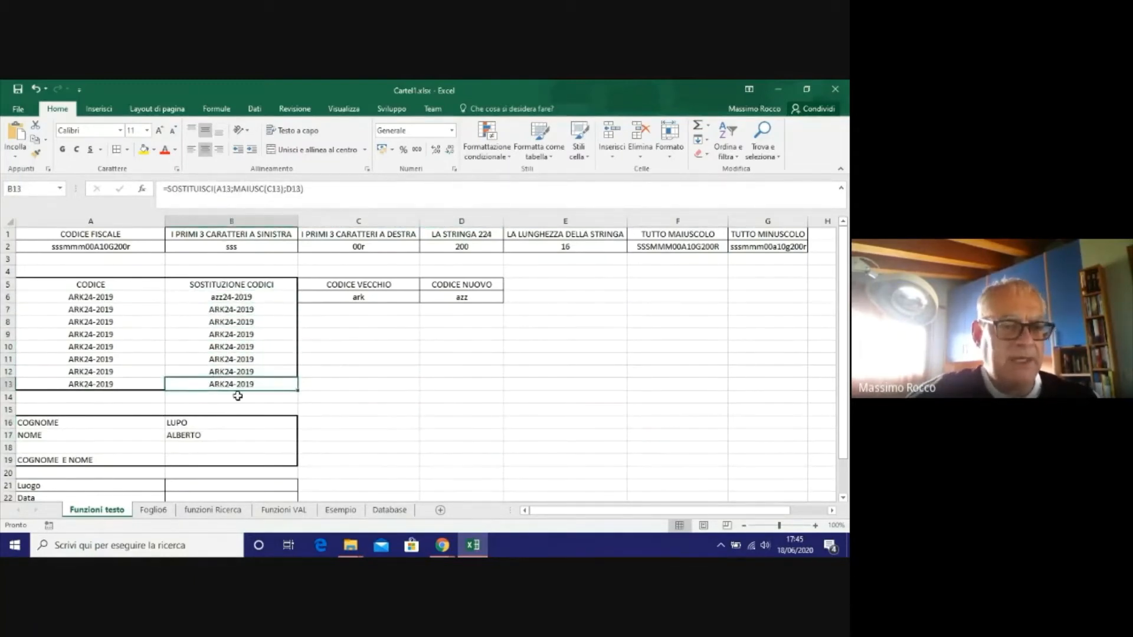
Fill the SOSTITUISCI formula from B6 down to B13 again.
{"action": "left_click", "coordinate": [269, 299]}
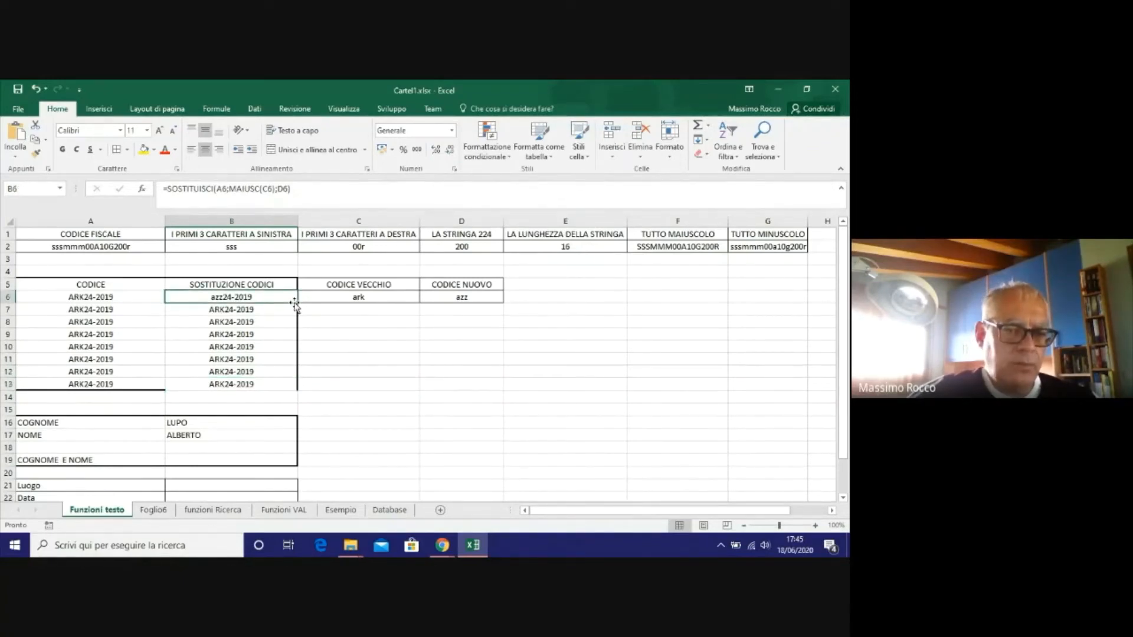
{"action": "left_click_drag", "start_coordinate": [296, 303], "coordinate": [271, 391]}
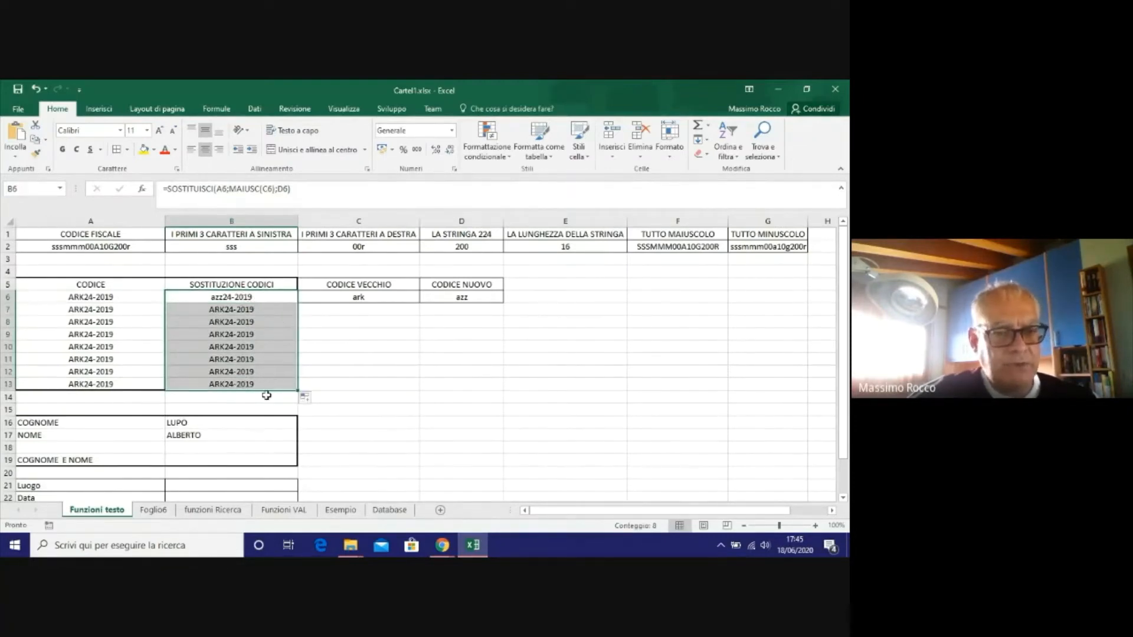
Check cell by cell from B6 to B13 how the row references change in the refilled formulas.
{"action": "left_click", "coordinate": [250, 297]}
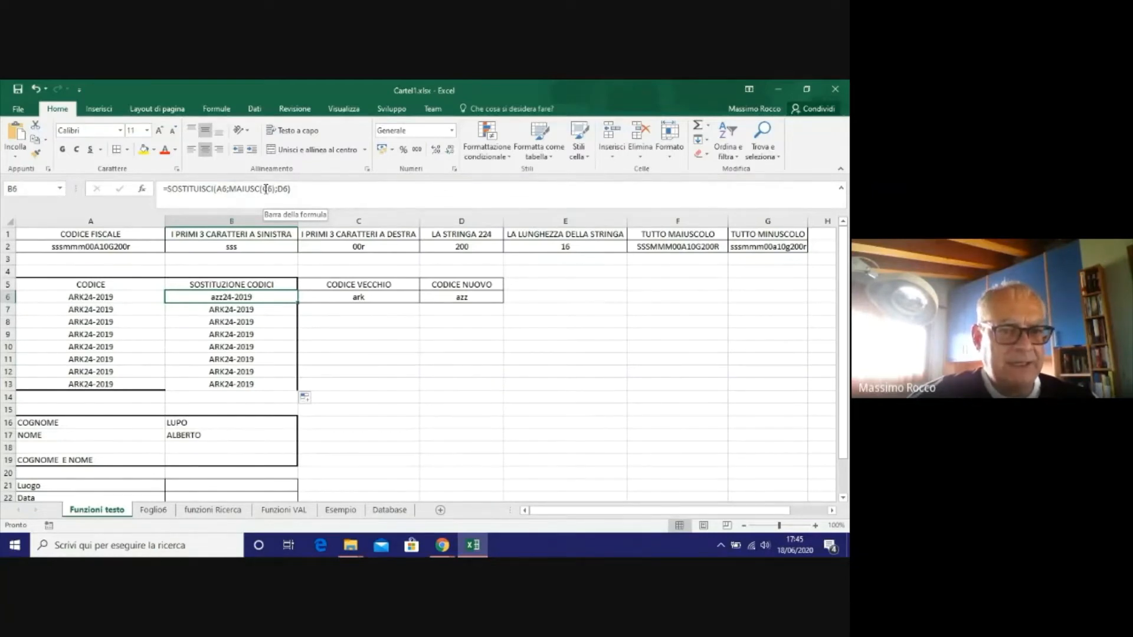
{"action": "left_click", "coordinate": [260, 308]}
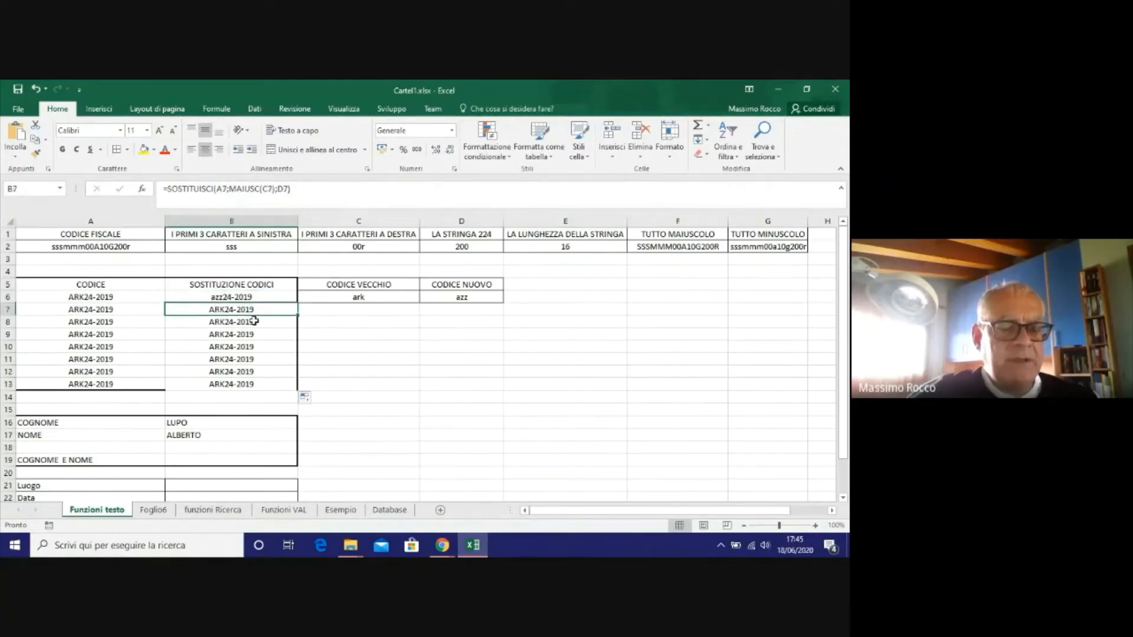
{"action": "left_click", "coordinate": [254, 321]}
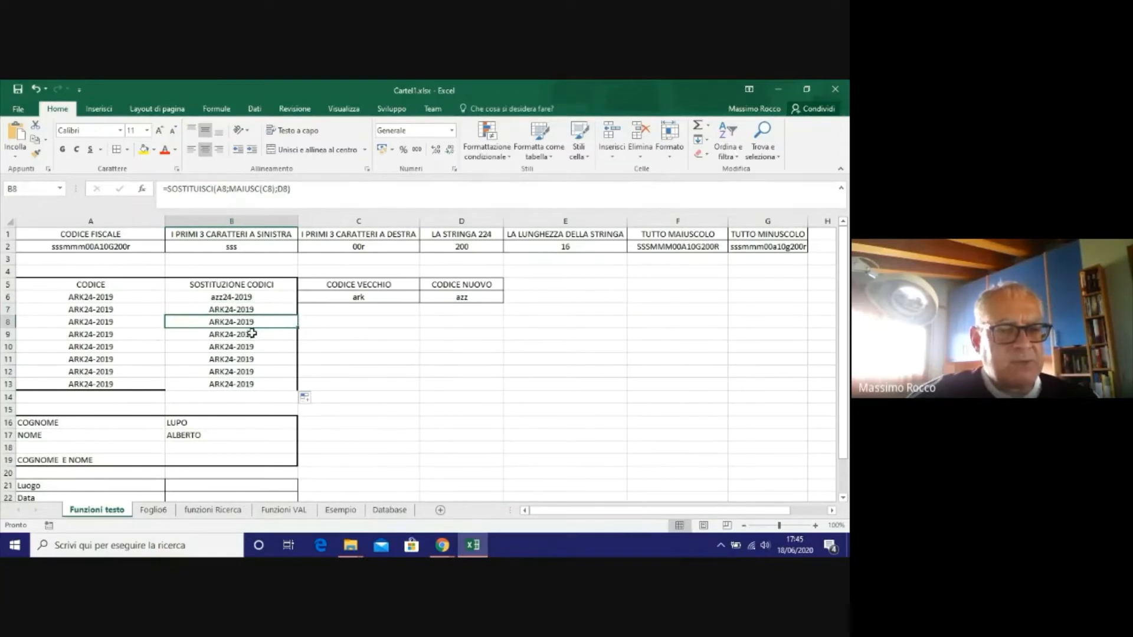
{"action": "left_click", "coordinate": [252, 298]}
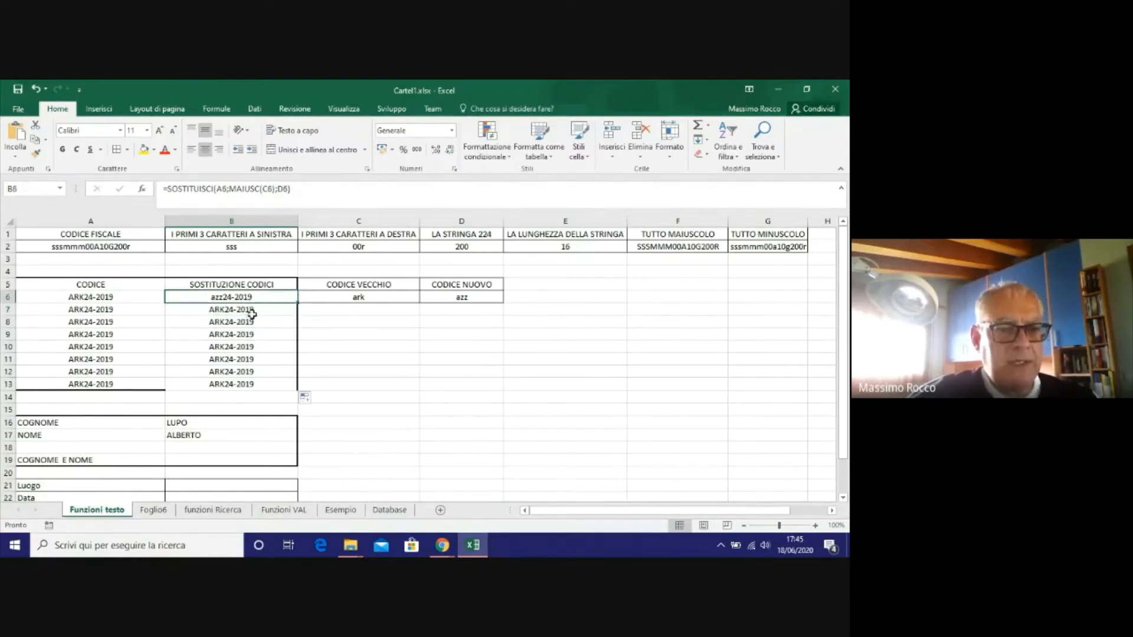
{"action": "left_click", "coordinate": [252, 309]}
{"action": "left_click", "coordinate": [247, 321]}
{"action": "left_click", "coordinate": [246, 334]}
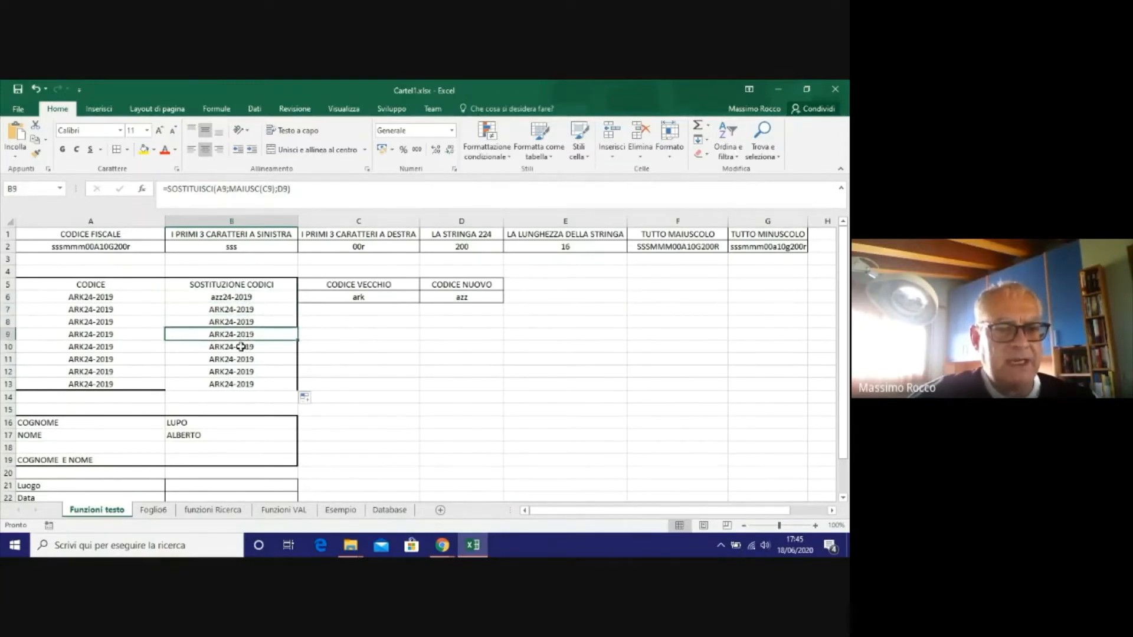
{"action": "left_click", "coordinate": [241, 347]}
{"action": "left_click", "coordinate": [238, 359]}
{"action": "left_click", "coordinate": [235, 371]}
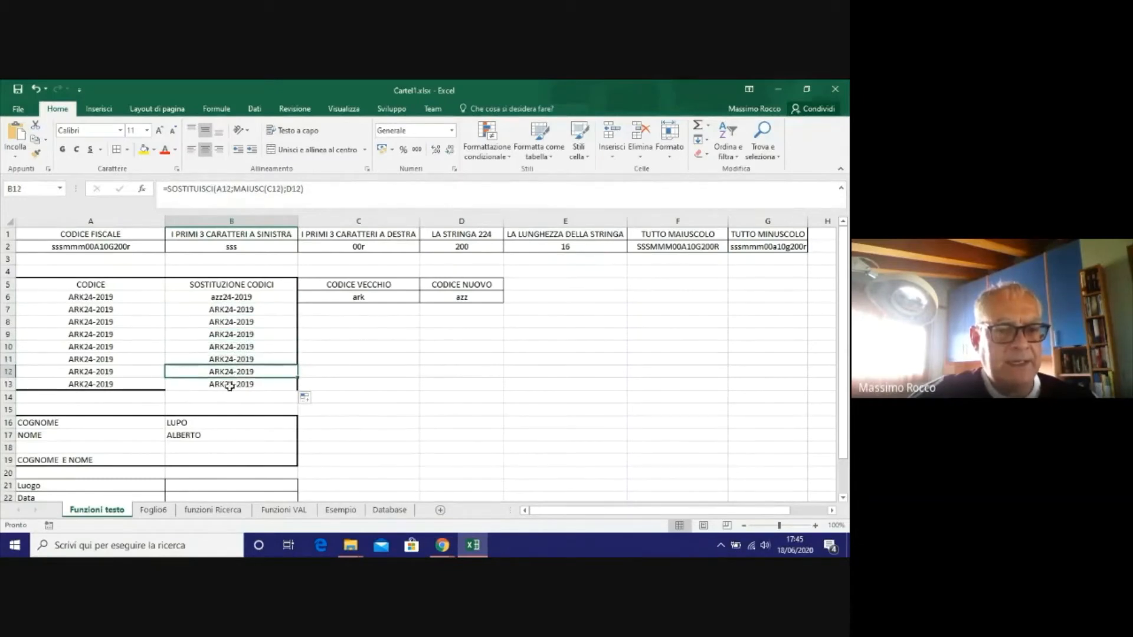
{"action": "left_click", "coordinate": [230, 384]}
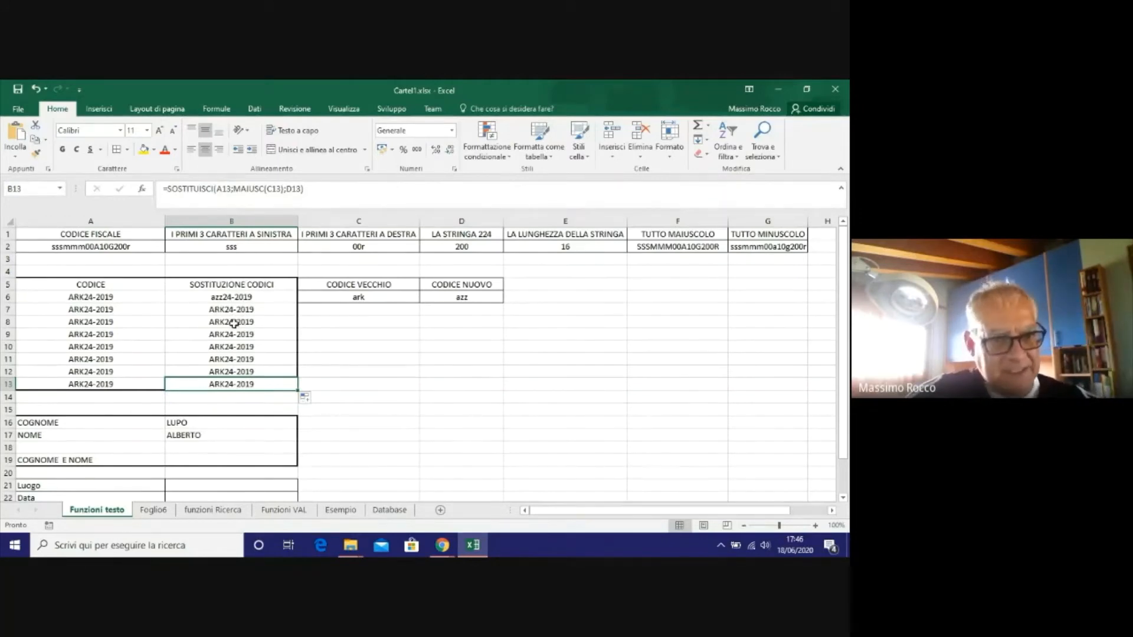
{"action": "left_click", "coordinate": [236, 299]}
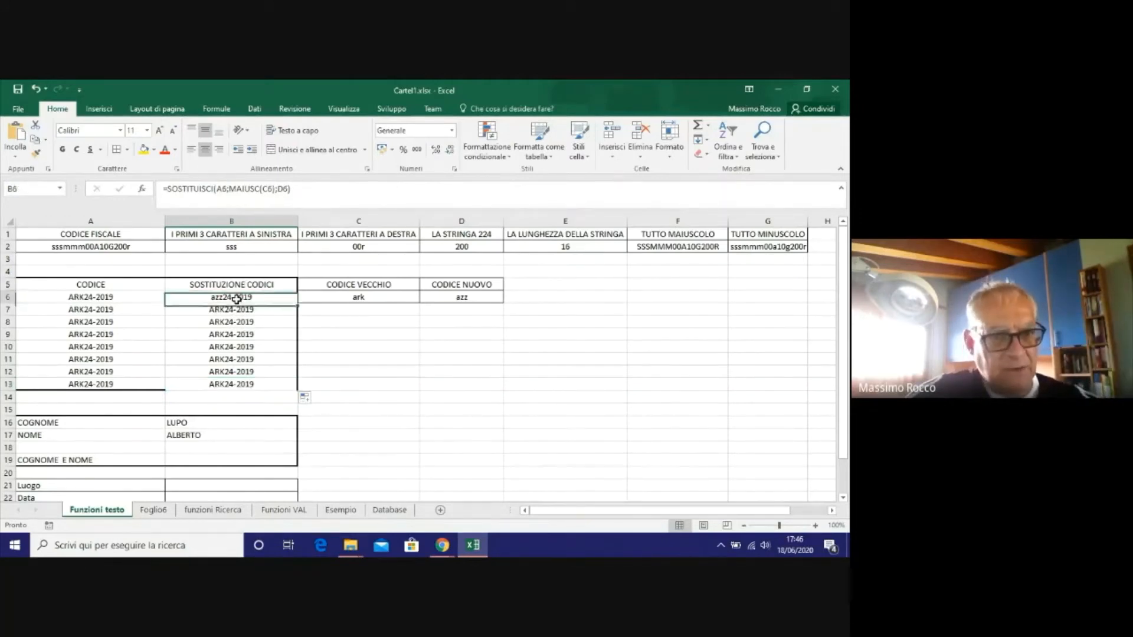
{"action": "left_click", "coordinate": [266, 189]}
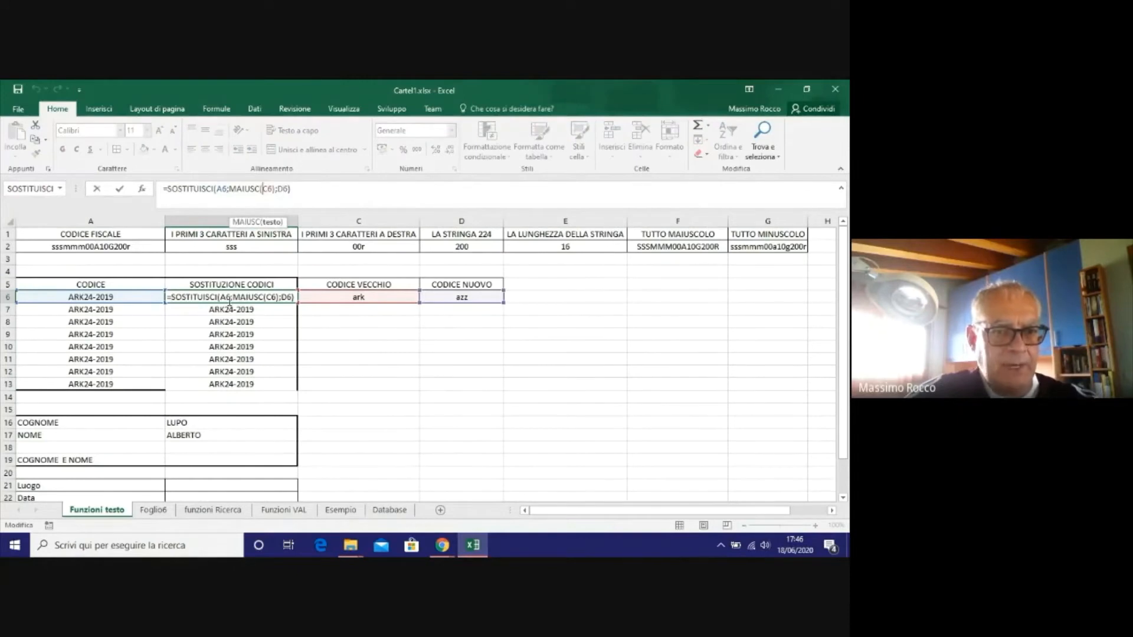
{"action": "left_click", "coordinate": [223, 309]}
{"action": "key", "text": "Escape"}
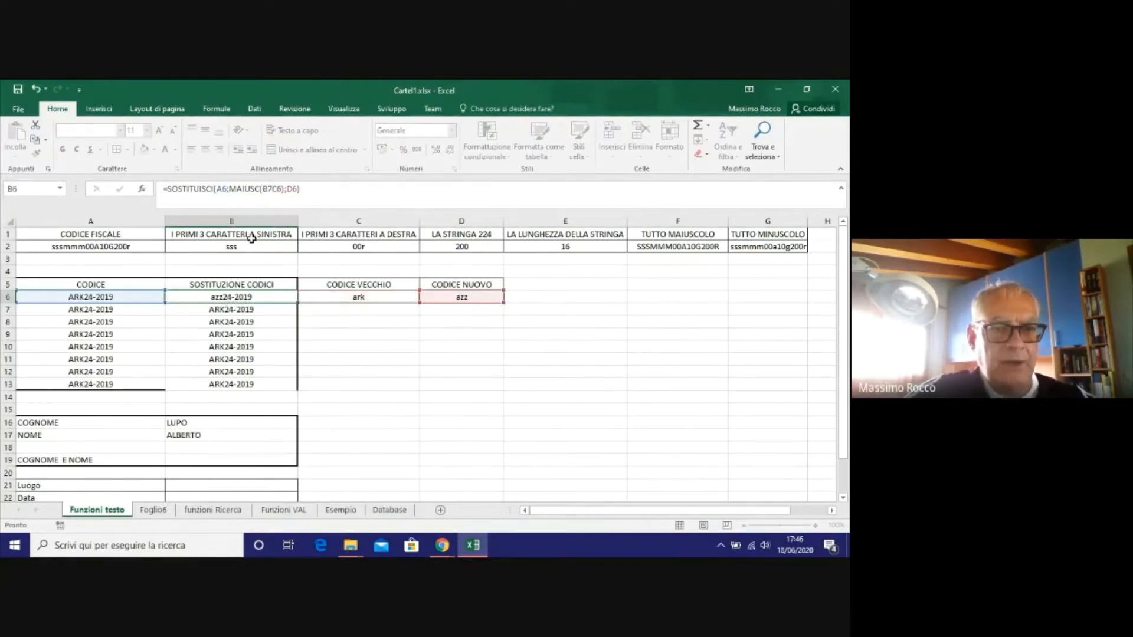
Compare the arguments of the formulas in B6 and B7 for their shifted references.
{"action": "left_click", "coordinate": [234, 309]}
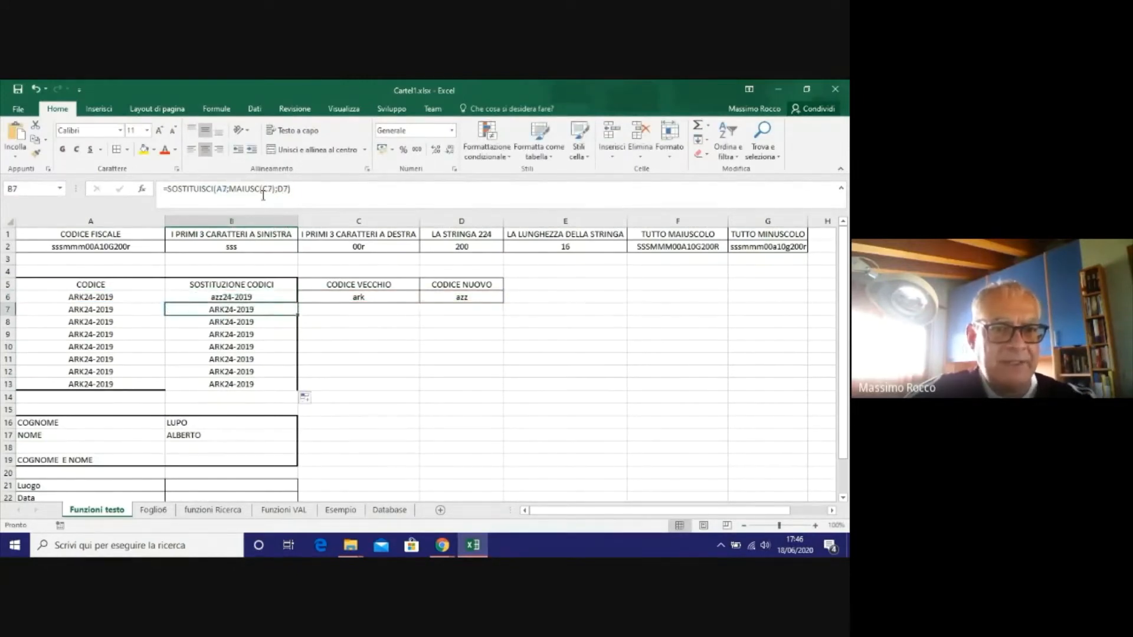
{"action": "left_click", "coordinate": [239, 295]}
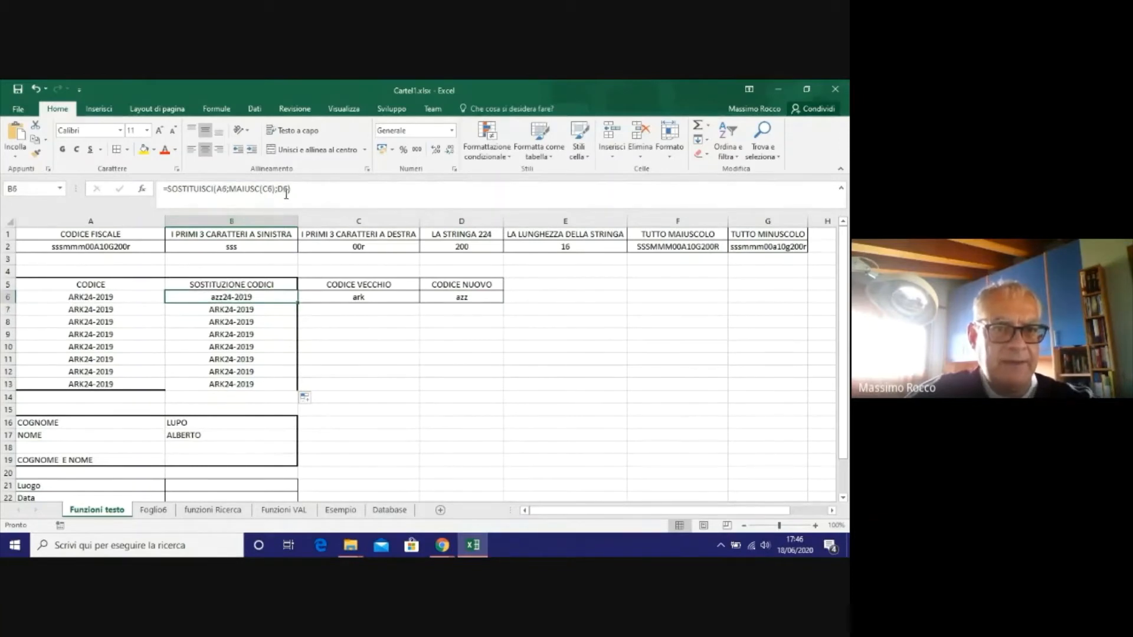
{"action": "left_click", "coordinate": [235, 314]}
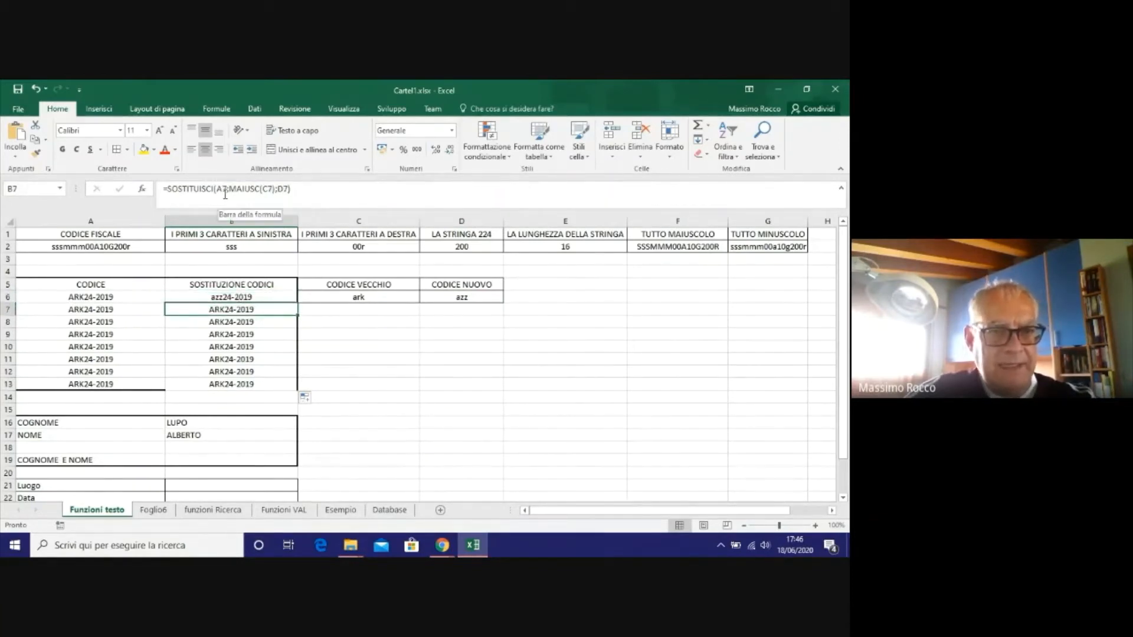
Make the C6 reference inside MAIUSC absolute in B6's formula, cycling through the reference types and settling on $C$6.
{"action": "left_click", "coordinate": [227, 297]}
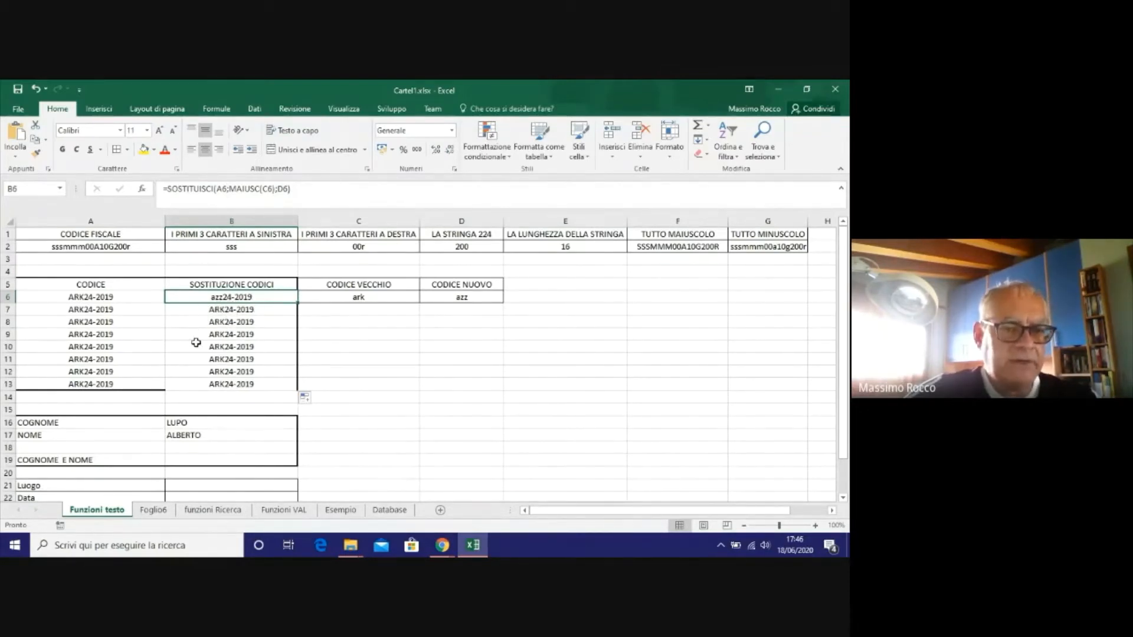
{"action": "left_click", "coordinate": [269, 192]}
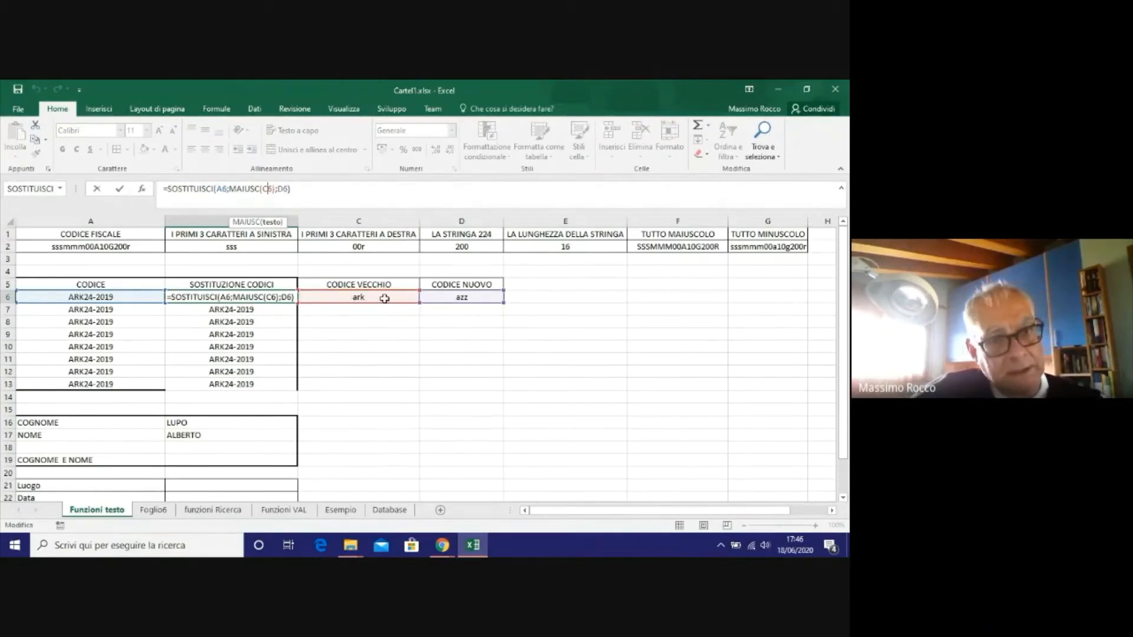
{"action": "key", "text": "F4"}
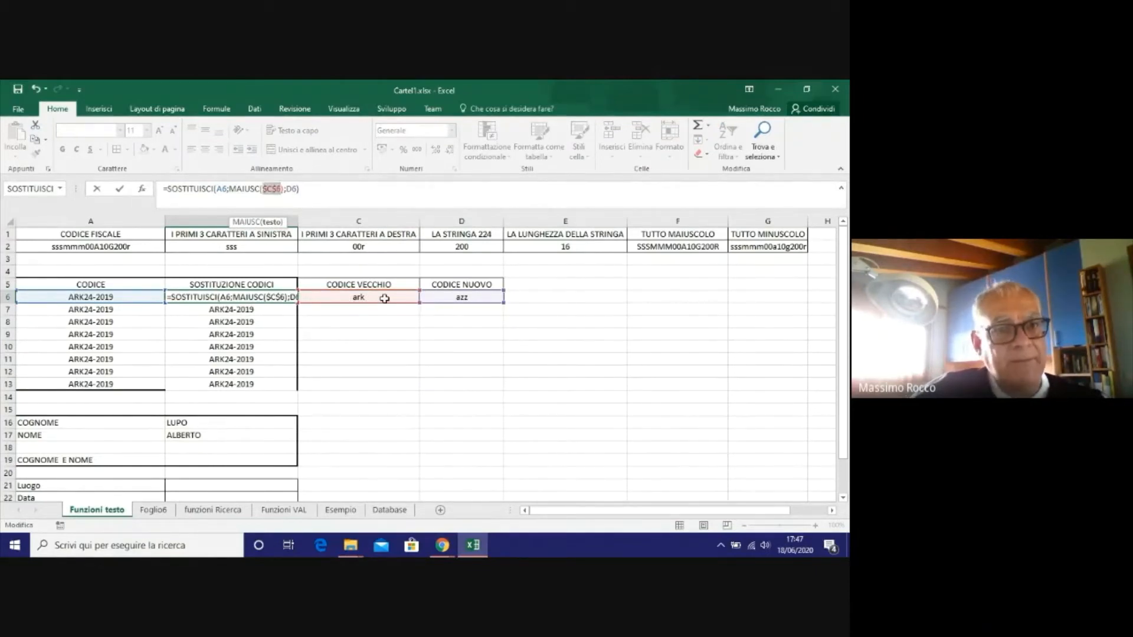
{"action": "key", "text": "F4"}
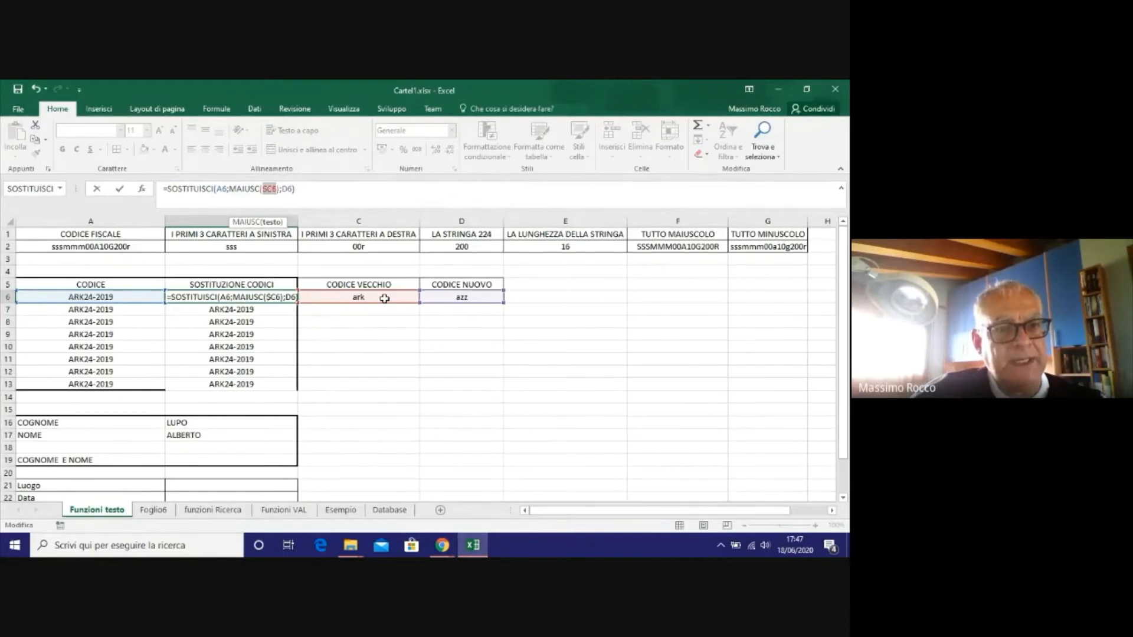
{"action": "key", "text": "F4"}
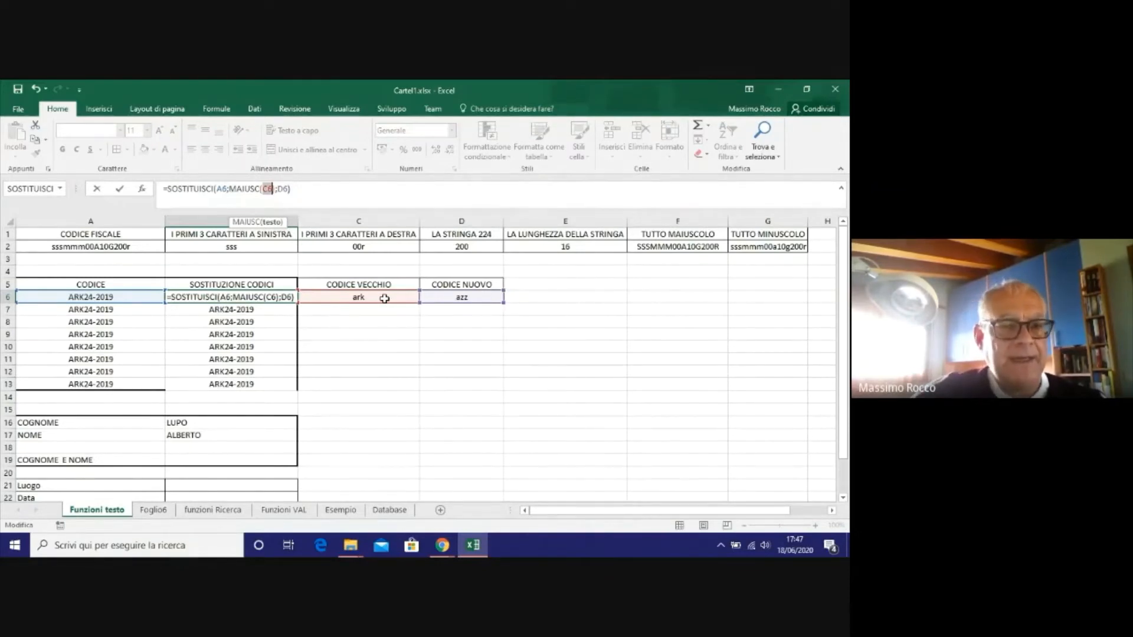
{"action": "key", "text": "F4"}
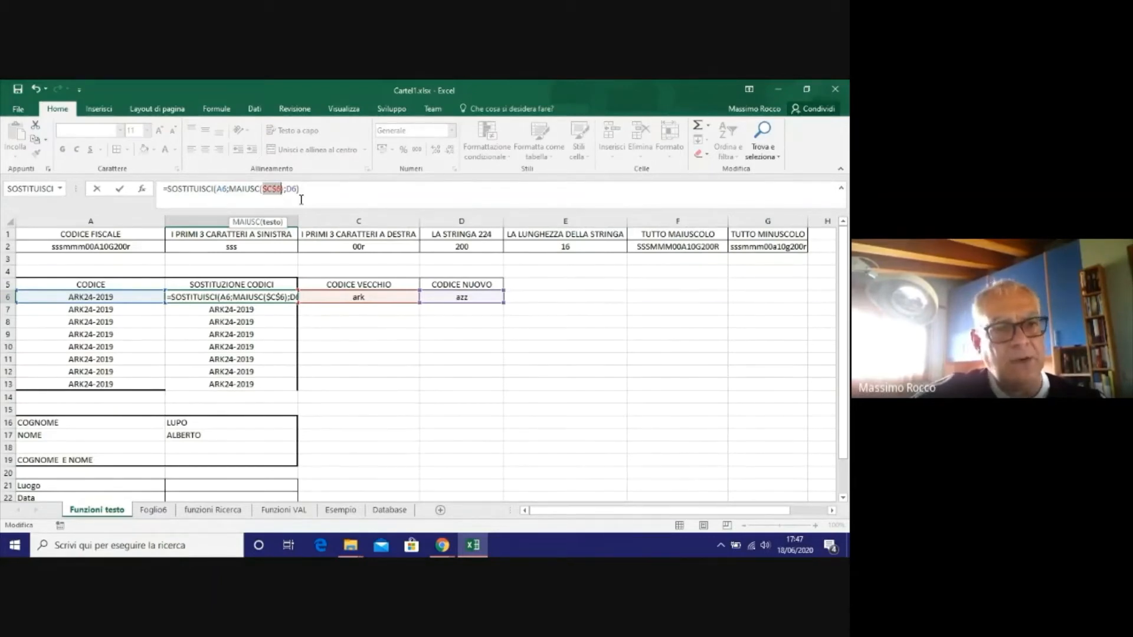
{"action": "key", "text": "F4"}
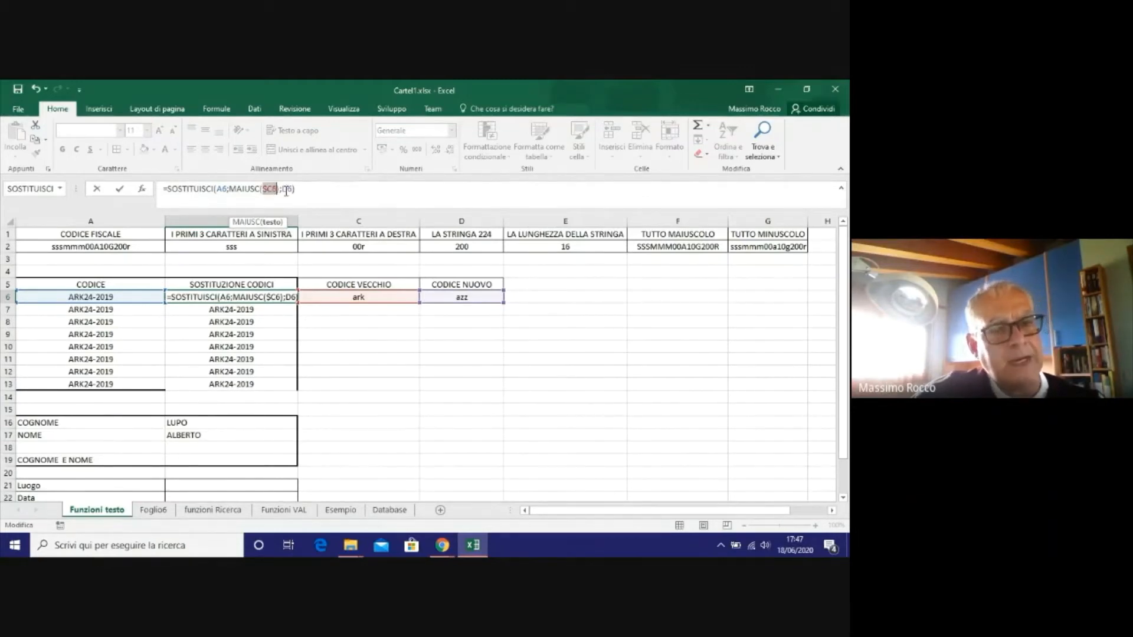
{"action": "key", "text": "F4"}
{"action": "key", "text": "F4"}
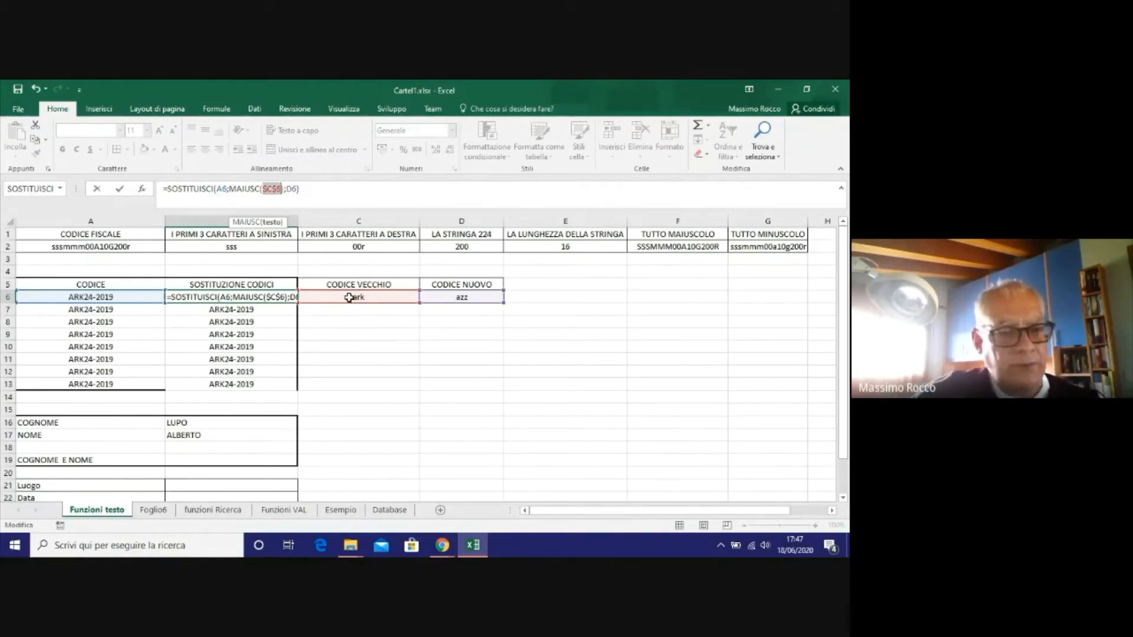
Make the D6 reference absolute so B6's formula reads =SOSTITUISCI(A6;MAIUSC($C$6);$D$6).
{"action": "left_click", "coordinate": [292, 190]}
{"action": "key", "text": "F4"}
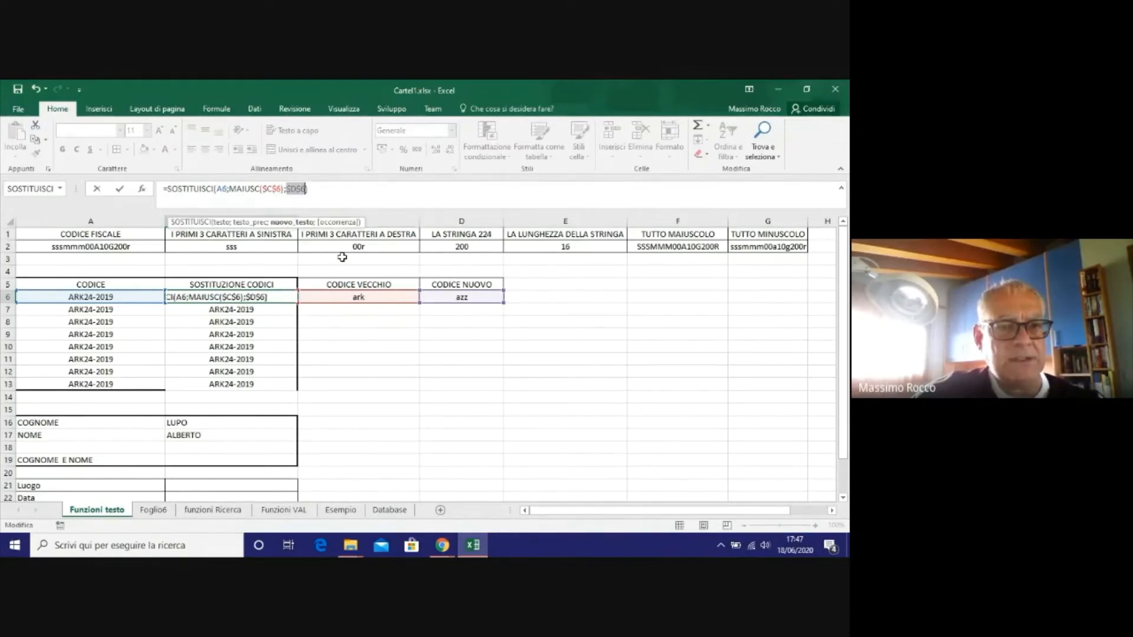
{"action": "key", "text": "Return"}
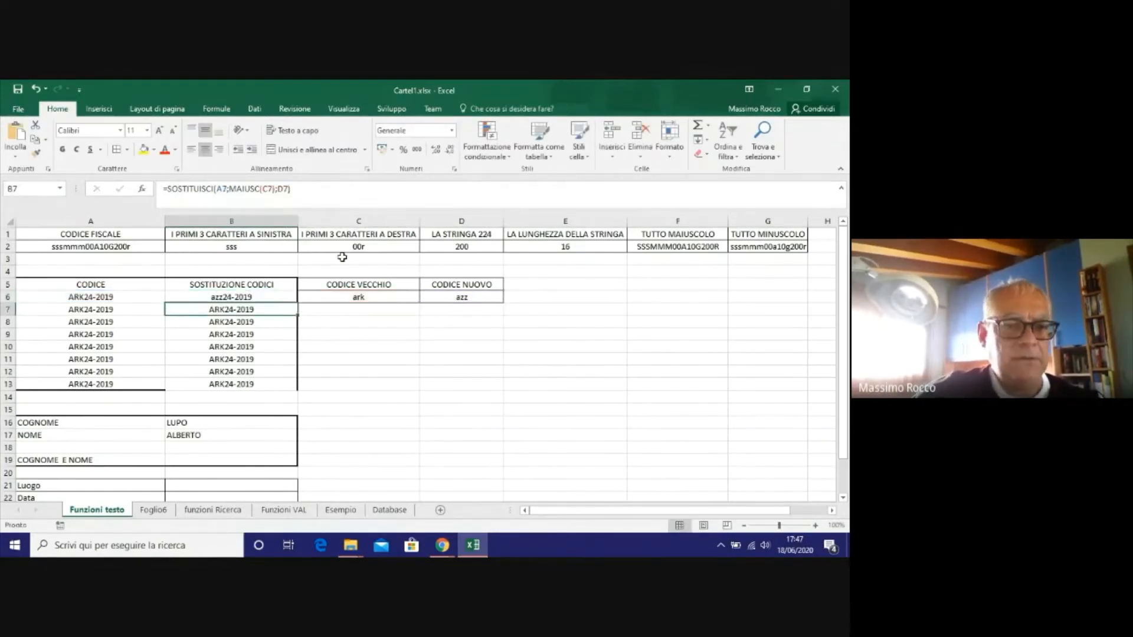
Fill B6's SOSTITUISCI formula with absolute references down the SOSTITUZIONE CODICI column to B13.
{"action": "left_click", "coordinate": [286, 294]}
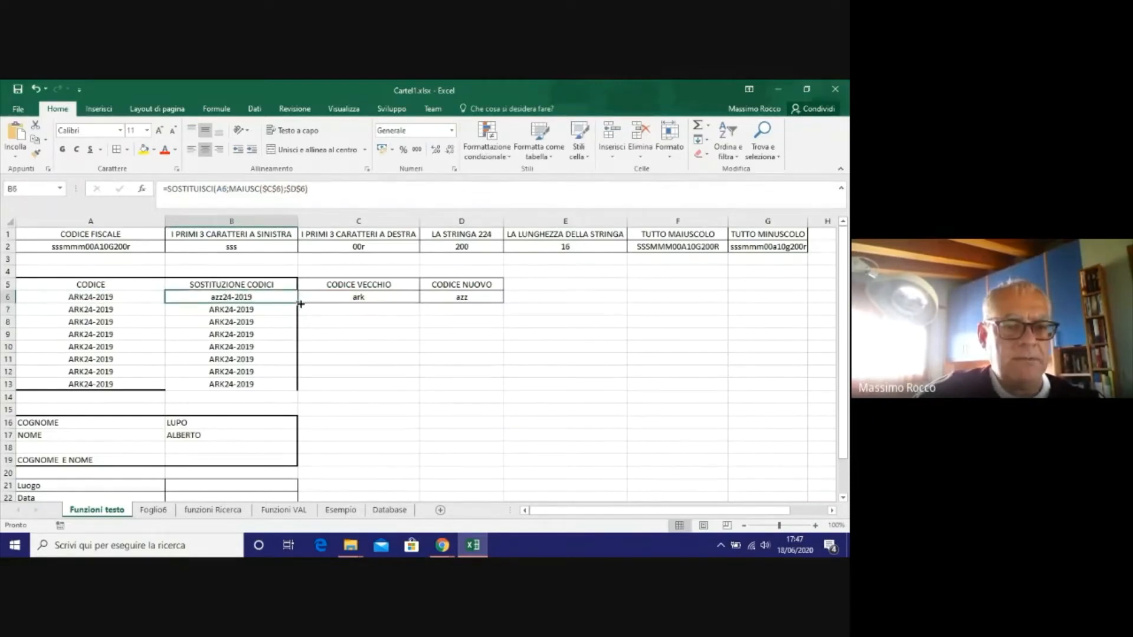
{"action": "double_click", "coordinate": [300, 304]}
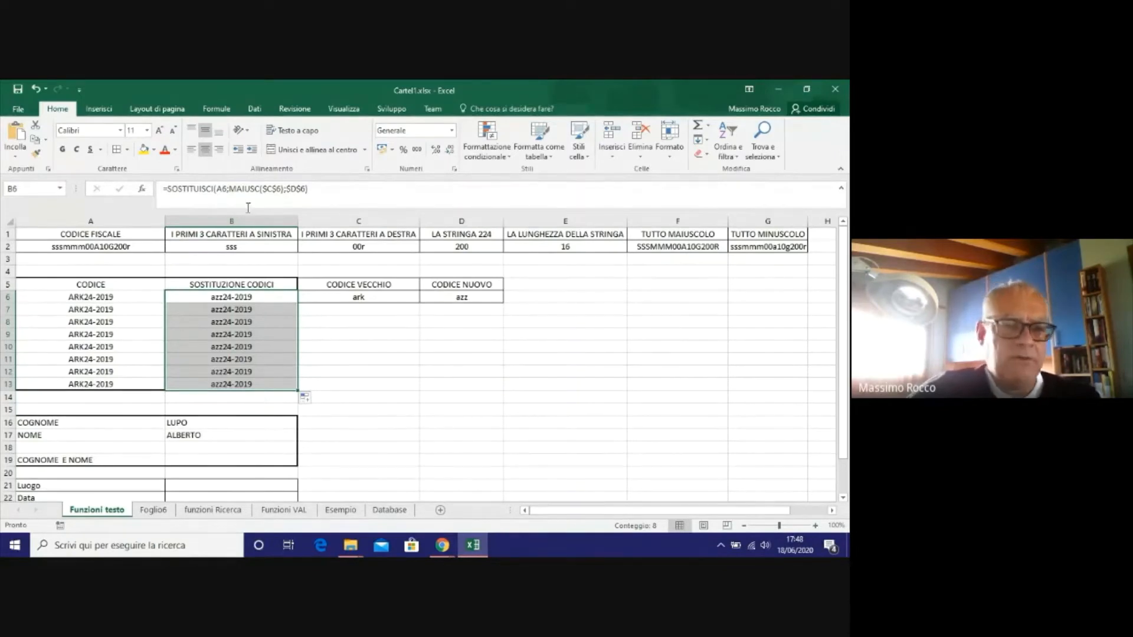
Compare the CODICE VECCHIO cell C6 and the CODICE NUOVO cell D6 with the absolute references in B6's formula.
{"action": "left_click", "coordinate": [345, 298]}
{"action": "left_click", "coordinate": [443, 298]}
{"action": "left_click", "coordinate": [372, 298]}
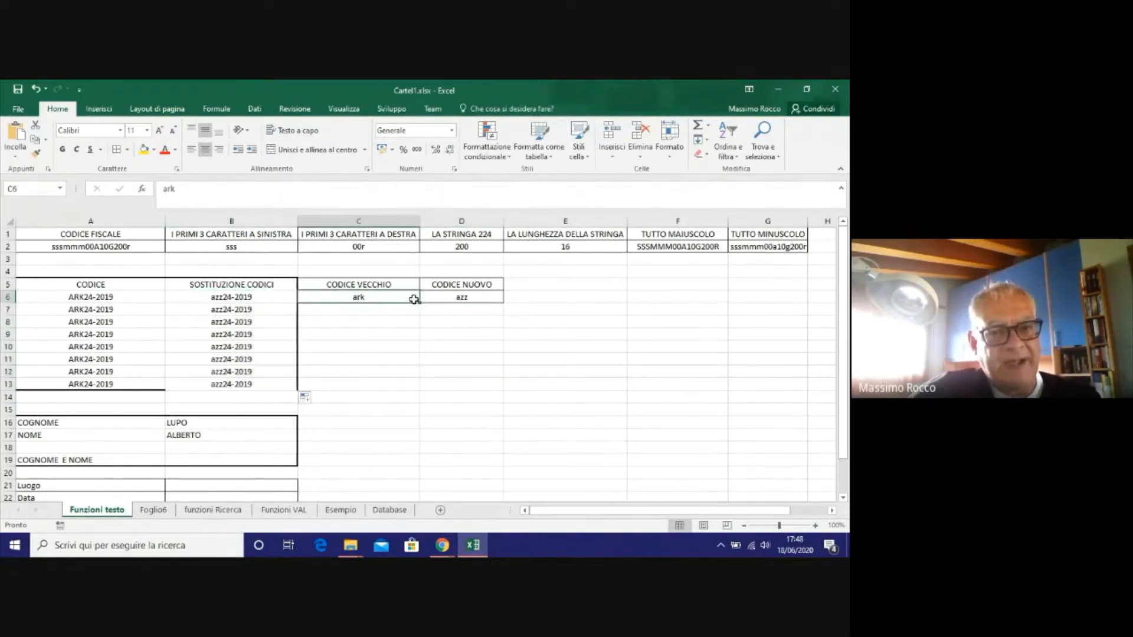
{"action": "left_click", "coordinate": [457, 299]}
{"action": "left_click", "coordinate": [357, 300]}
{"action": "left_click", "coordinate": [240, 301]}
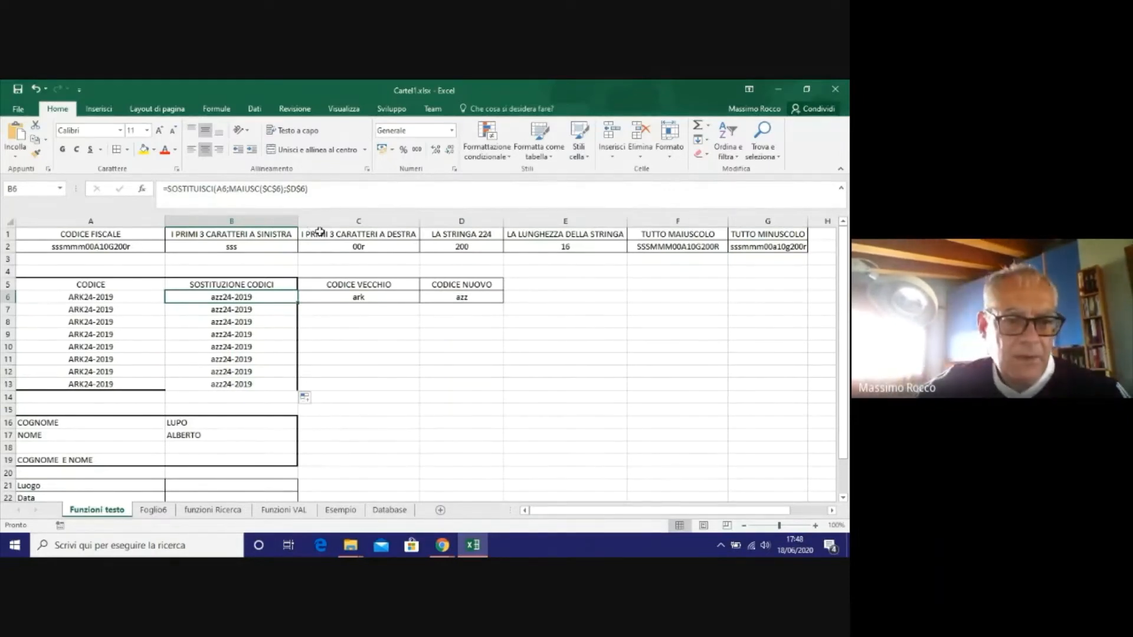
{"action": "left_click", "coordinate": [432, 384]}
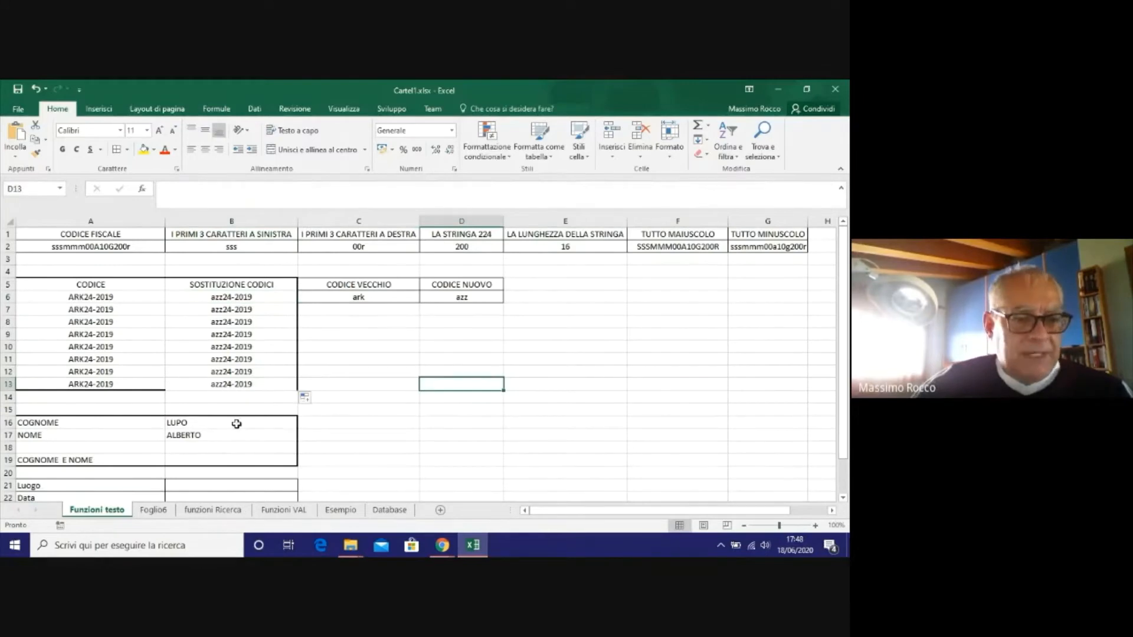
Examine the COGNOME label and the surname entry in row 16, in the name block below the code table.
{"action": "scroll", "coordinate": [216, 391], "scroll_direction": "down", "scroll_amount": 2}
{"action": "left_click", "coordinate": [204, 347]}
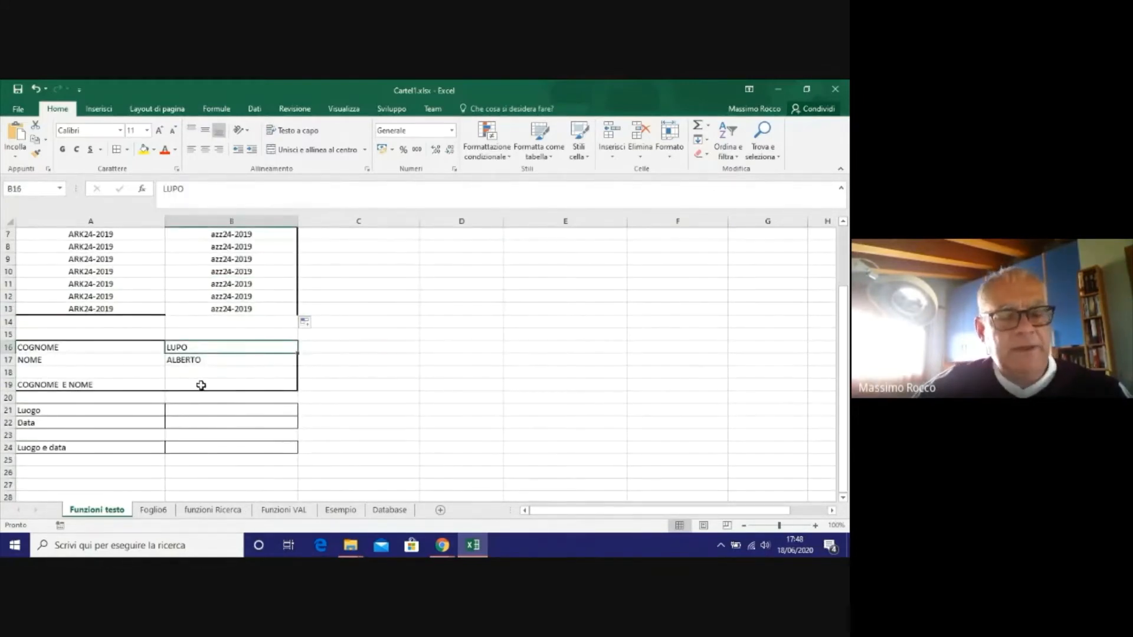
{"action": "left_click", "coordinate": [53, 350]}
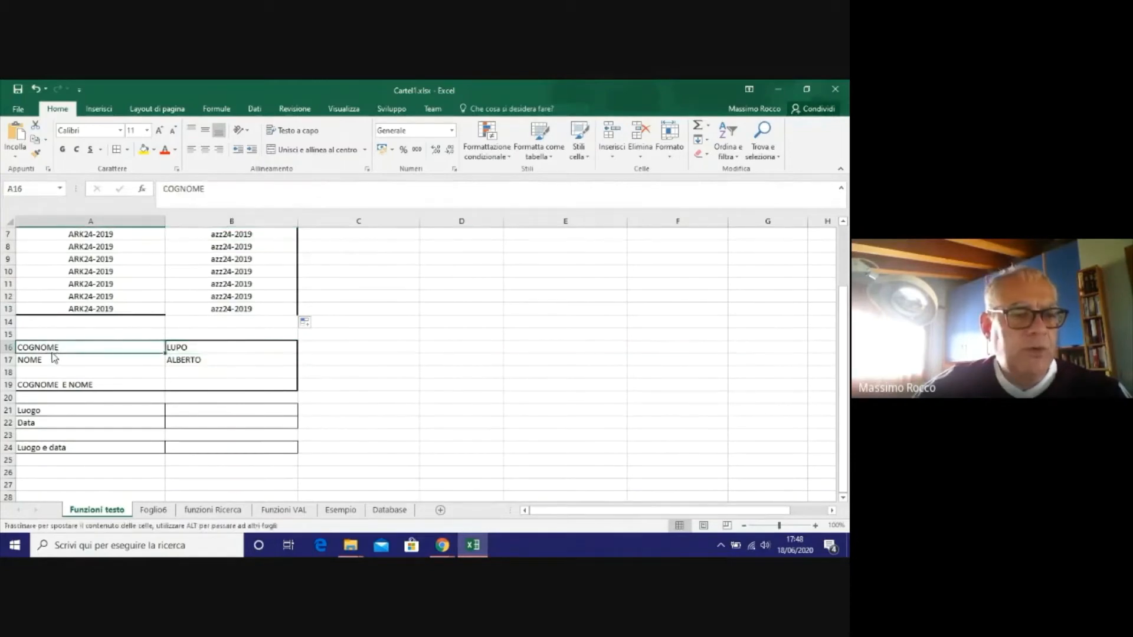
Start a CONCATENA function from the Testo category in cell B19, beside COGNOME E NOME.
{"action": "left_click", "coordinate": [48, 358]}
{"action": "left_click", "coordinate": [206, 388]}
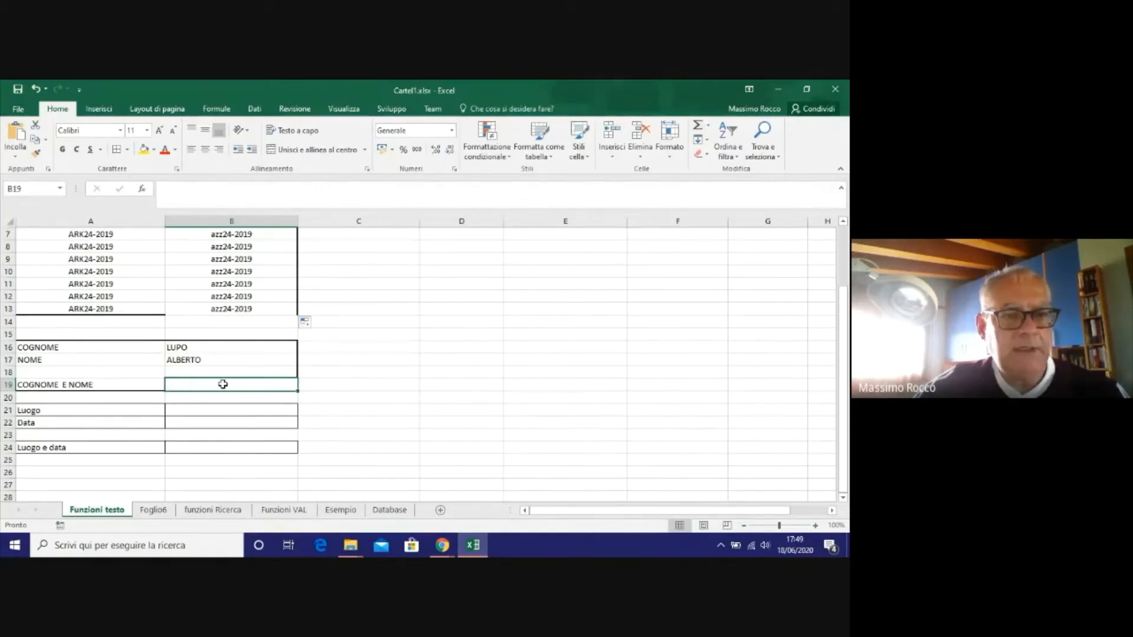
{"action": "left_click", "coordinate": [144, 191]}
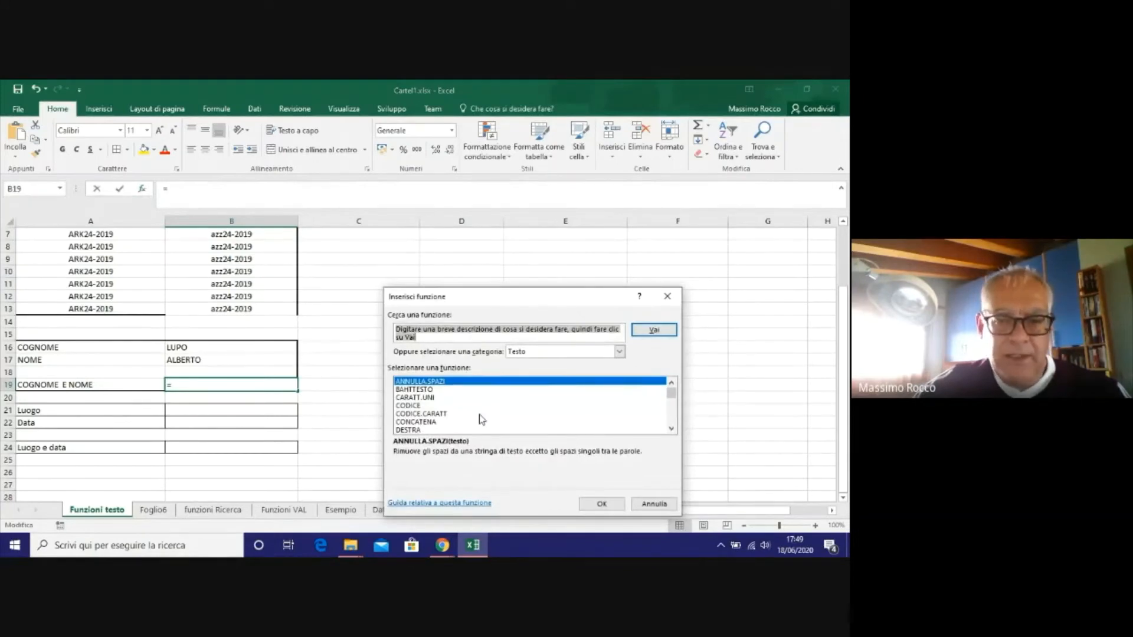
{"action": "left_click", "coordinate": [425, 390]}
{"action": "left_click", "coordinate": [423, 398]}
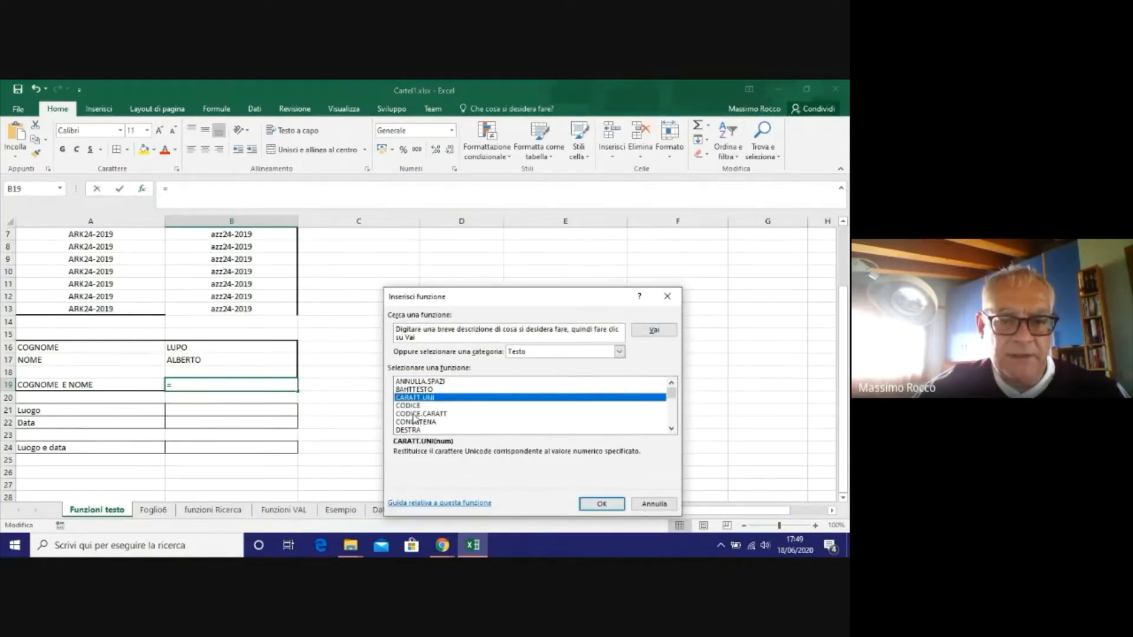
{"action": "left_click", "coordinate": [416, 406]}
{"action": "left_click", "coordinate": [417, 413]}
{"action": "left_click", "coordinate": [422, 422]}
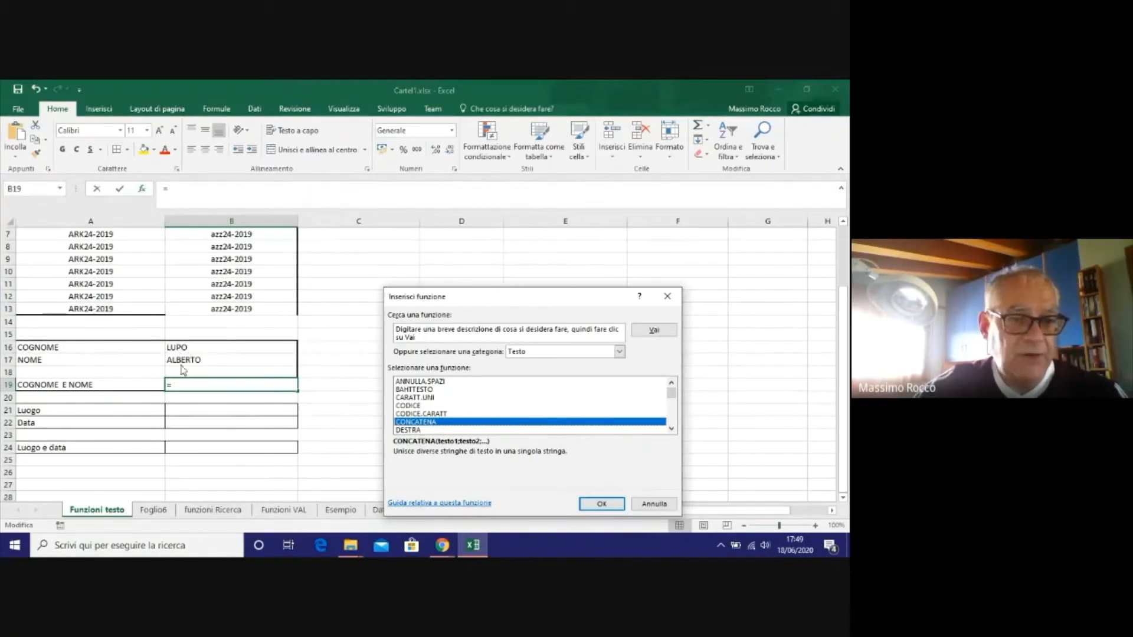
{"action": "left_click", "coordinate": [602, 504]}
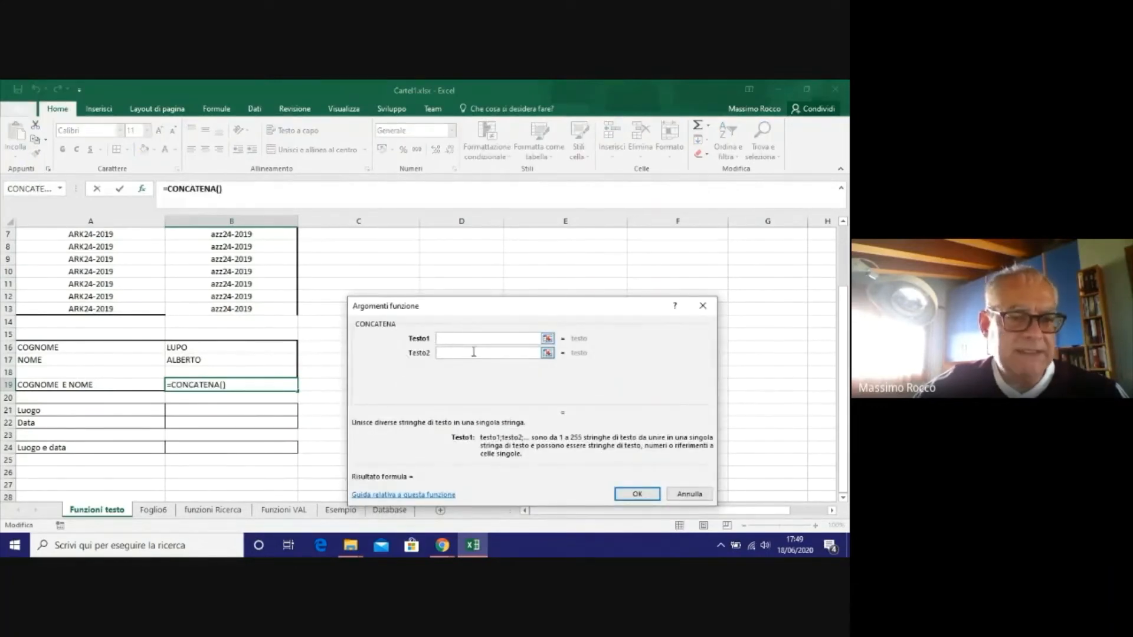
Set Testo1 to B16 and Testo2 to B17 in the CONCATENA arguments and confirm the formula.
{"action": "left_click", "coordinate": [209, 360]}
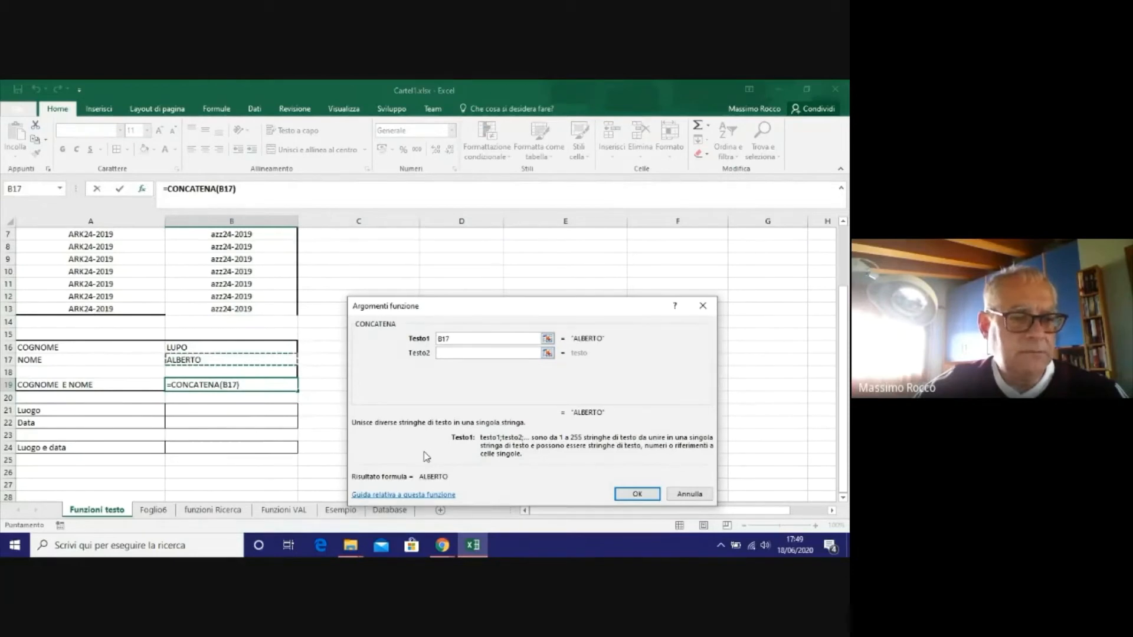
{"action": "left_click", "coordinate": [207, 347]}
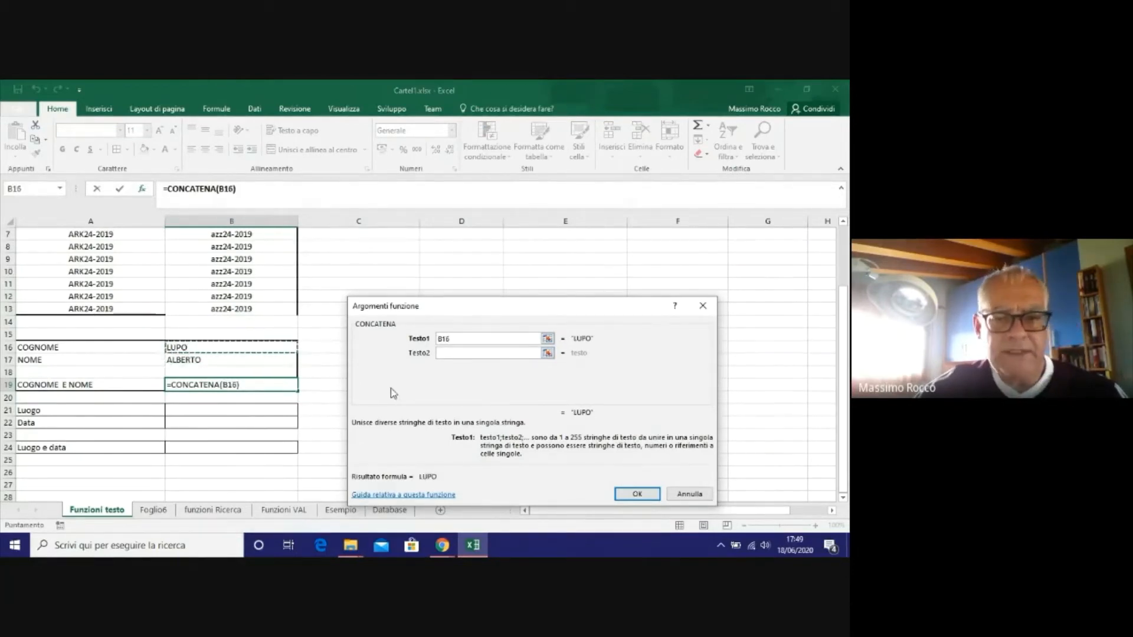
{"action": "left_click", "coordinate": [461, 353]}
{"action": "left_click", "coordinate": [201, 361]}
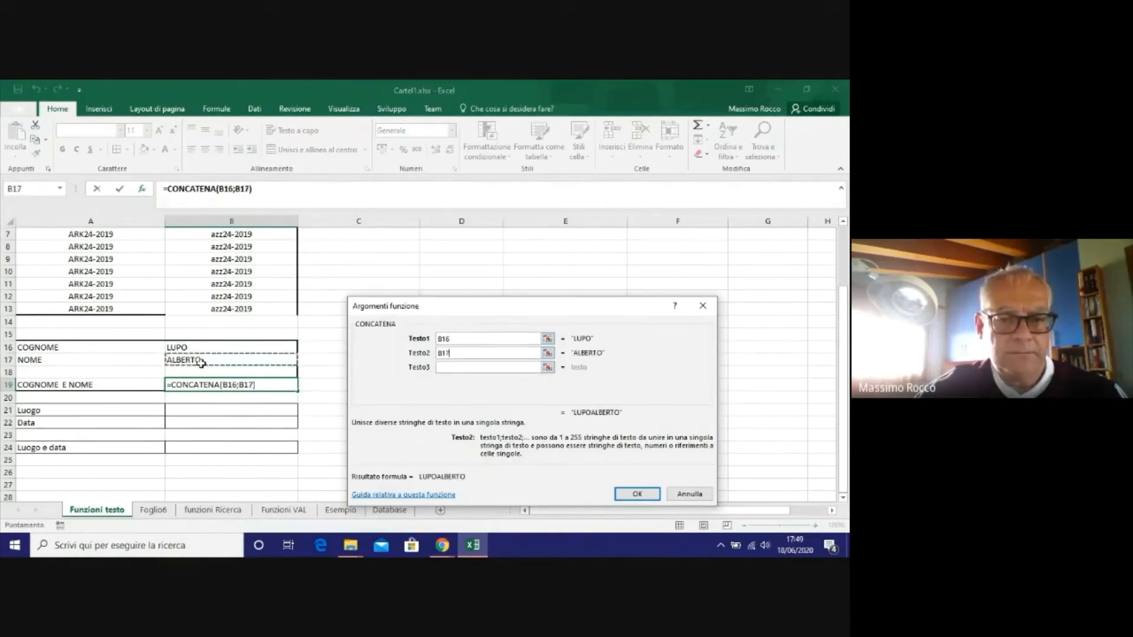
{"action": "left_click", "coordinate": [631, 495]}
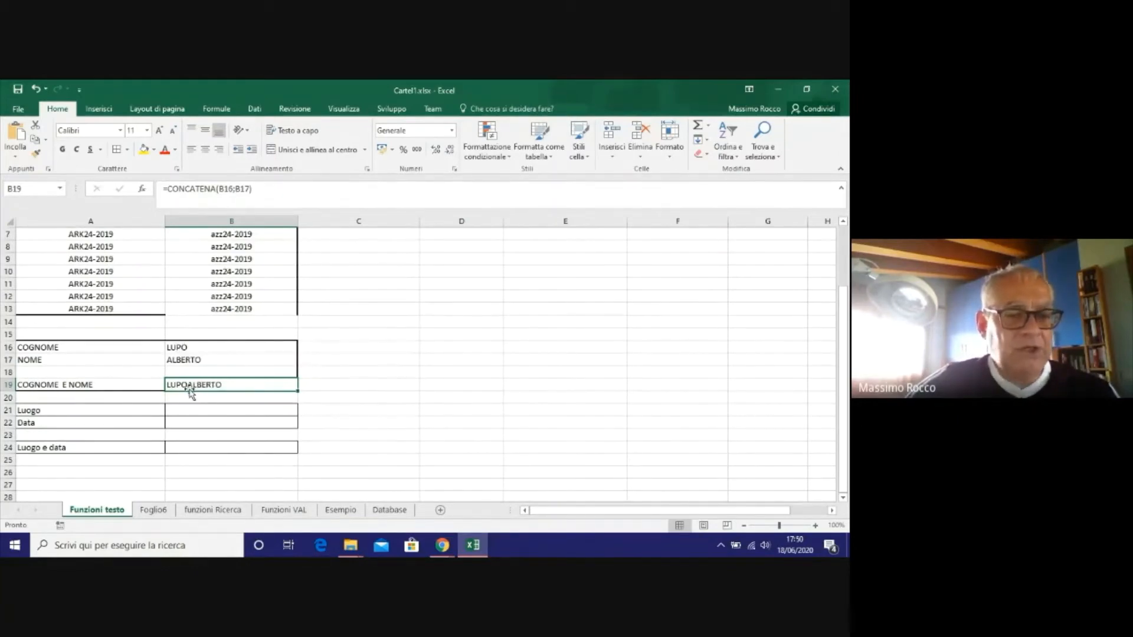
Add a quoted space between the two references in B19 so the formula reads =CONCATENA(B16;" ";B17).
{"action": "left_click", "coordinate": [235, 189]}
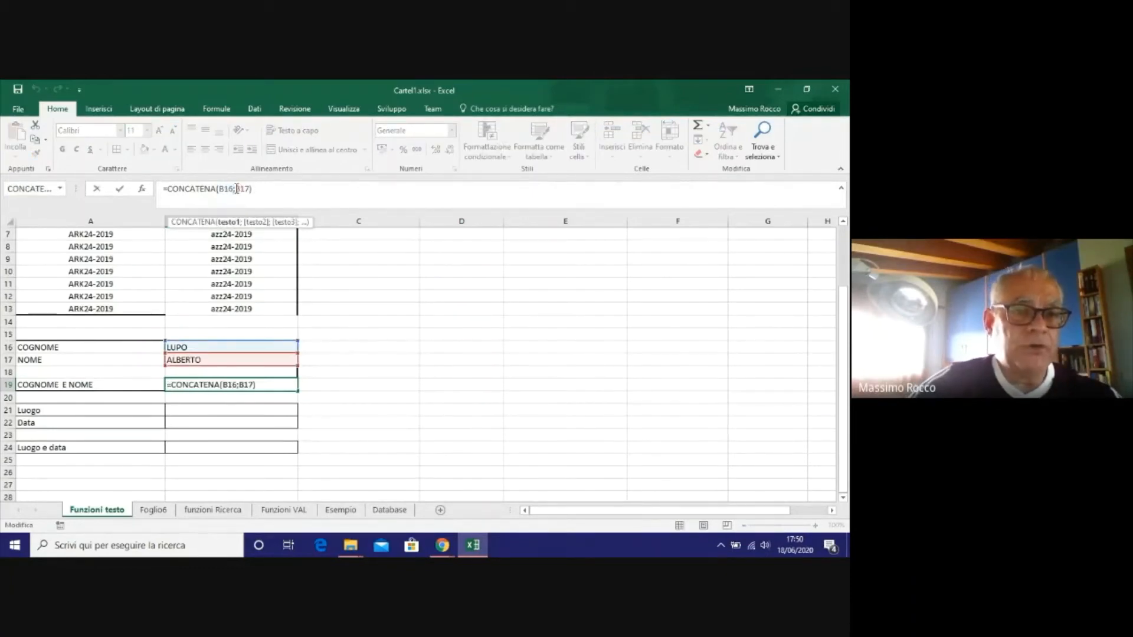
{"action": "left_click", "coordinate": [240, 189]}
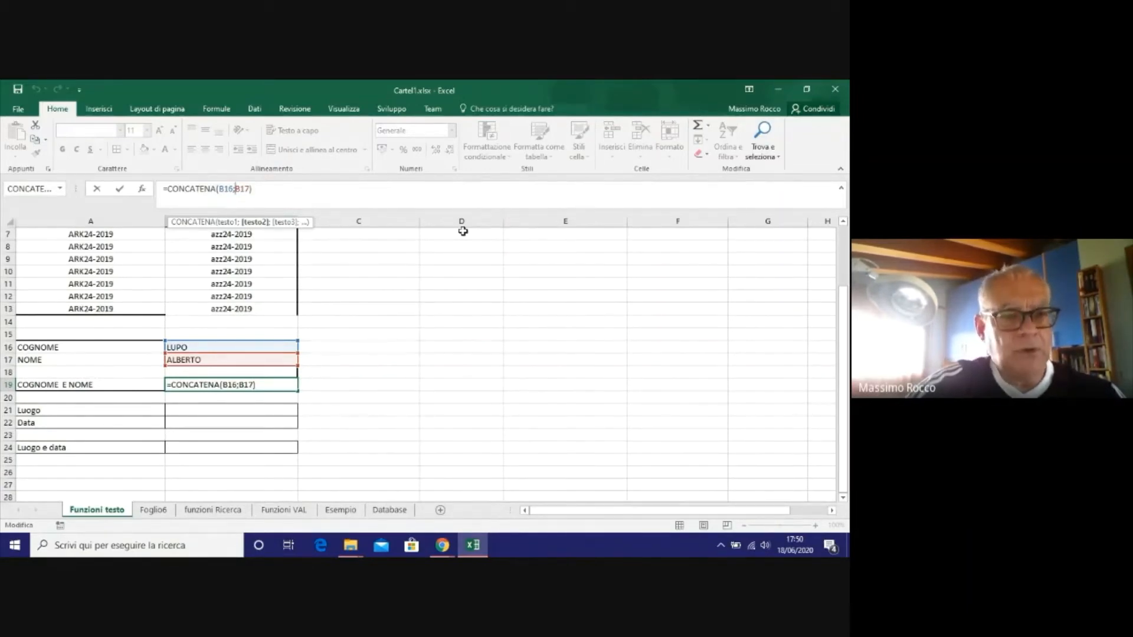
{"action": "type", "text": "\""}
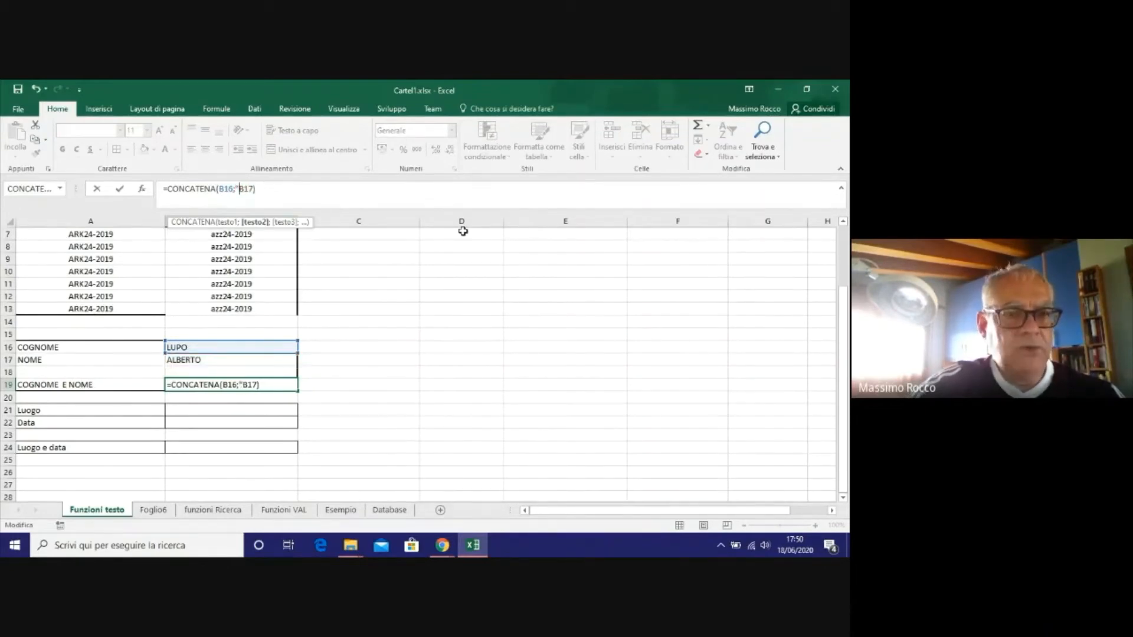
{"action": "type", "text": " \""}
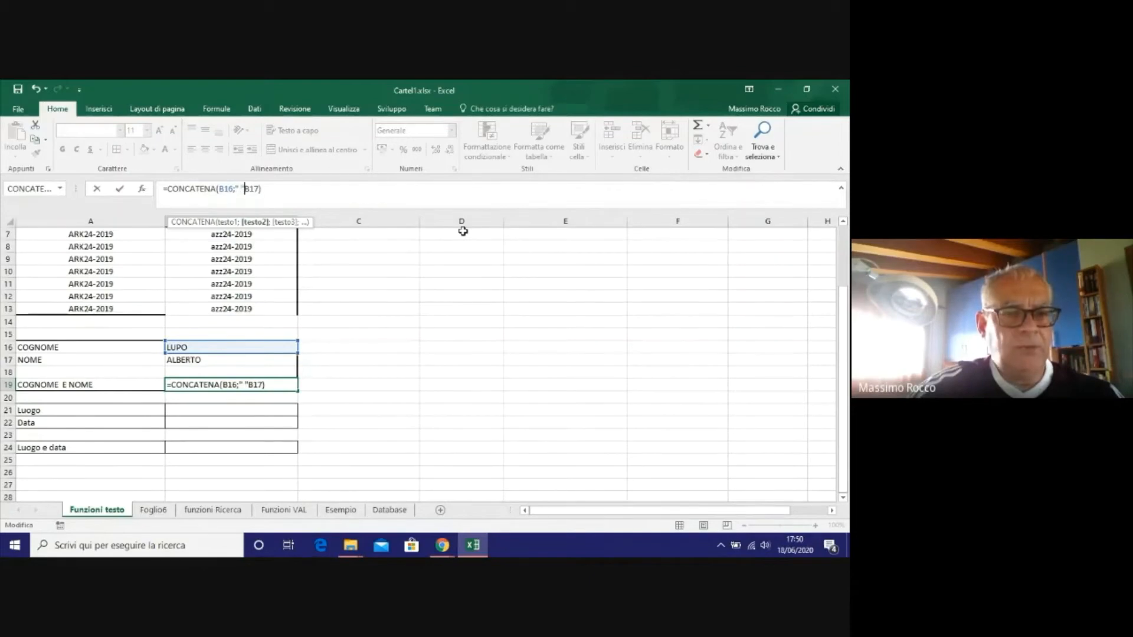
{"action": "type", "text": ";"}
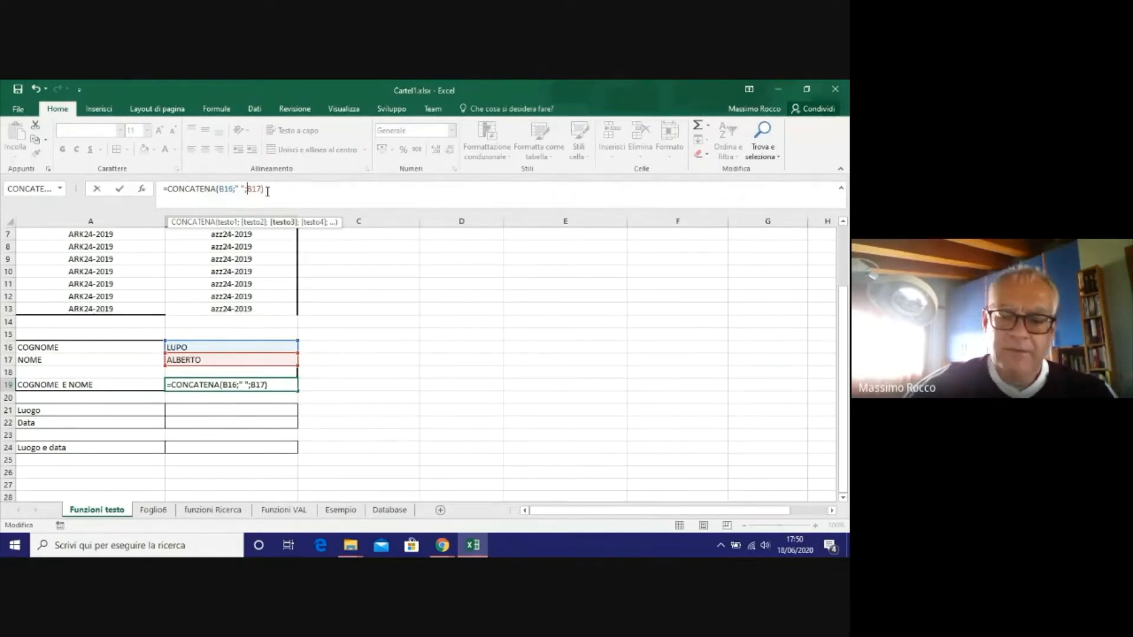
{"action": "key", "text": "Return"}
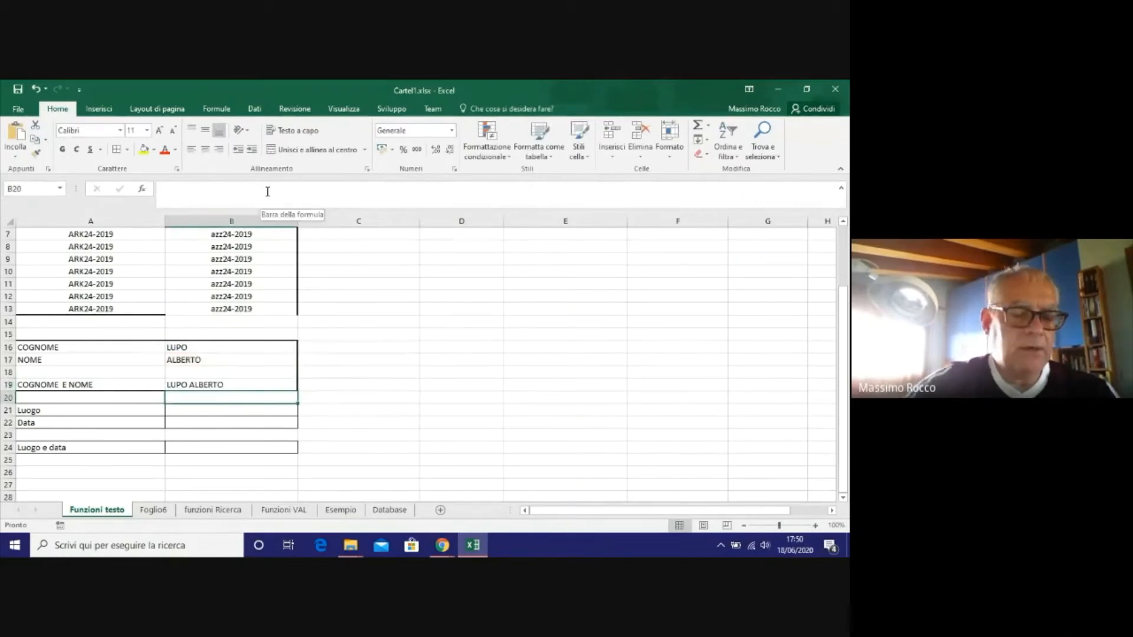
{"action": "left_click", "coordinate": [207, 381]}
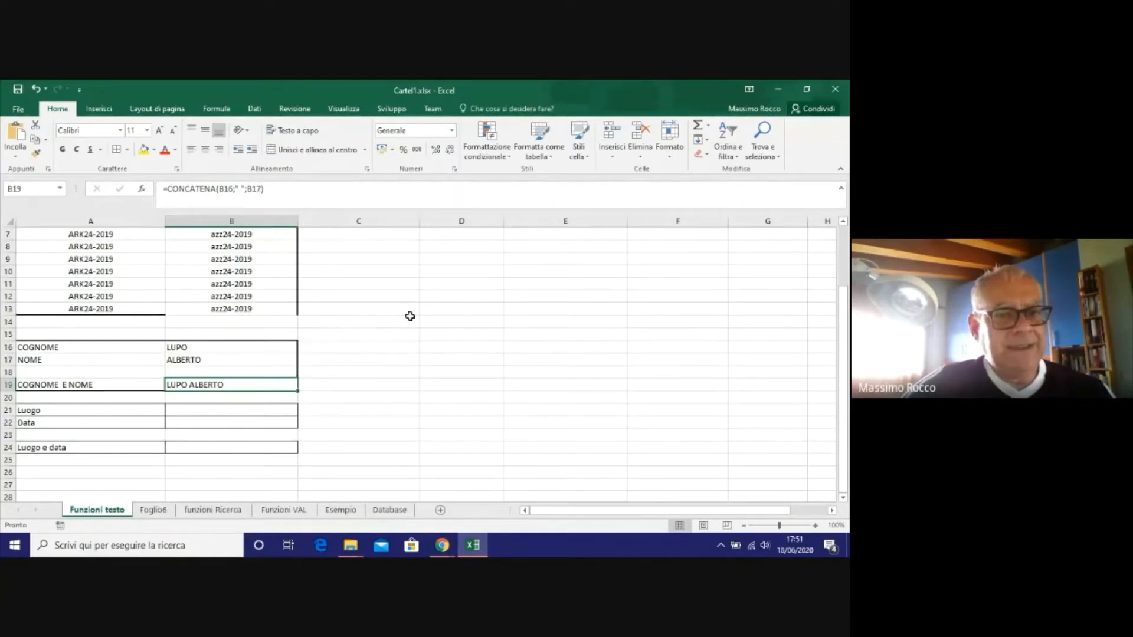
Enter a sample first name in D10 and the same name with a trailing space in D11.
{"action": "left_click", "coordinate": [361, 275]}
{"action": "left_click", "coordinate": [451, 270]}
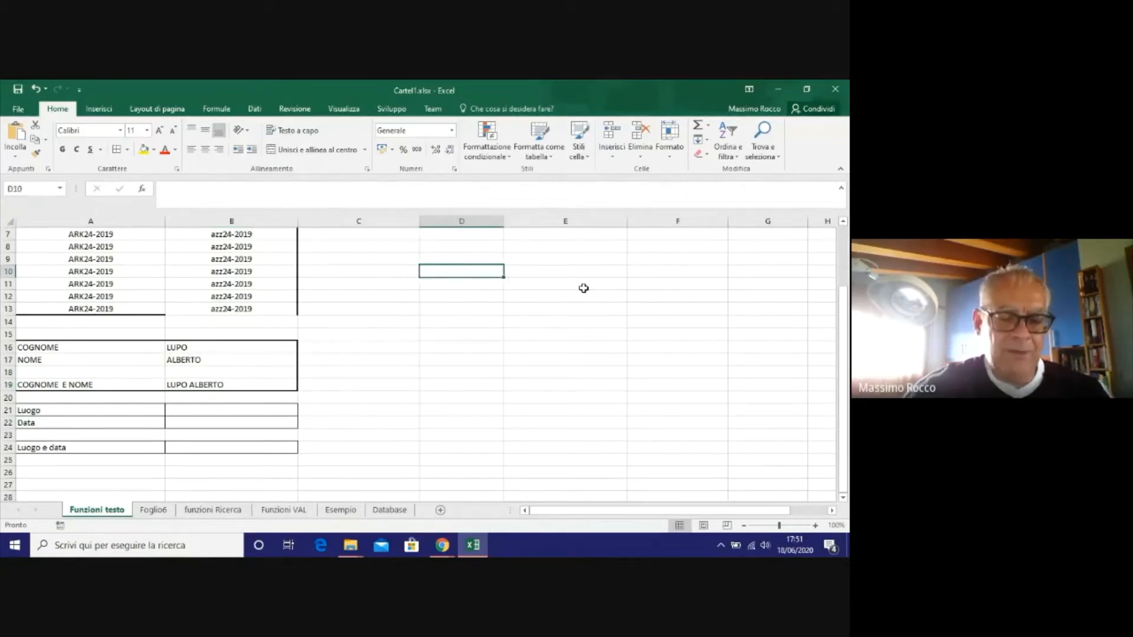
{"action": "type", "text": "massimo"}
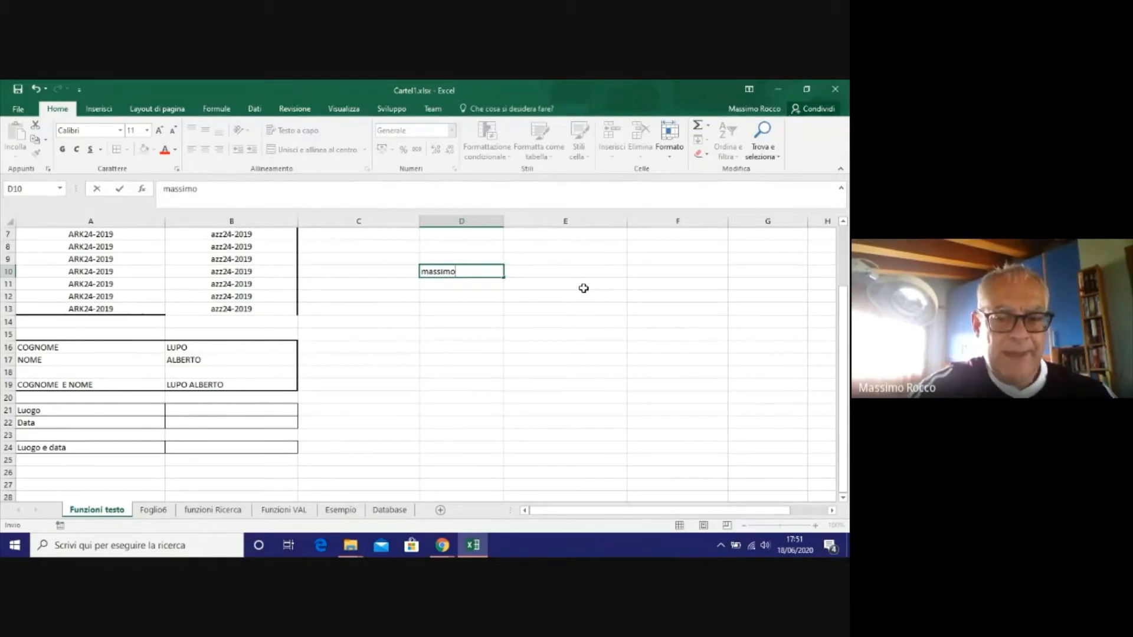
{"action": "key", "text": "Return"}
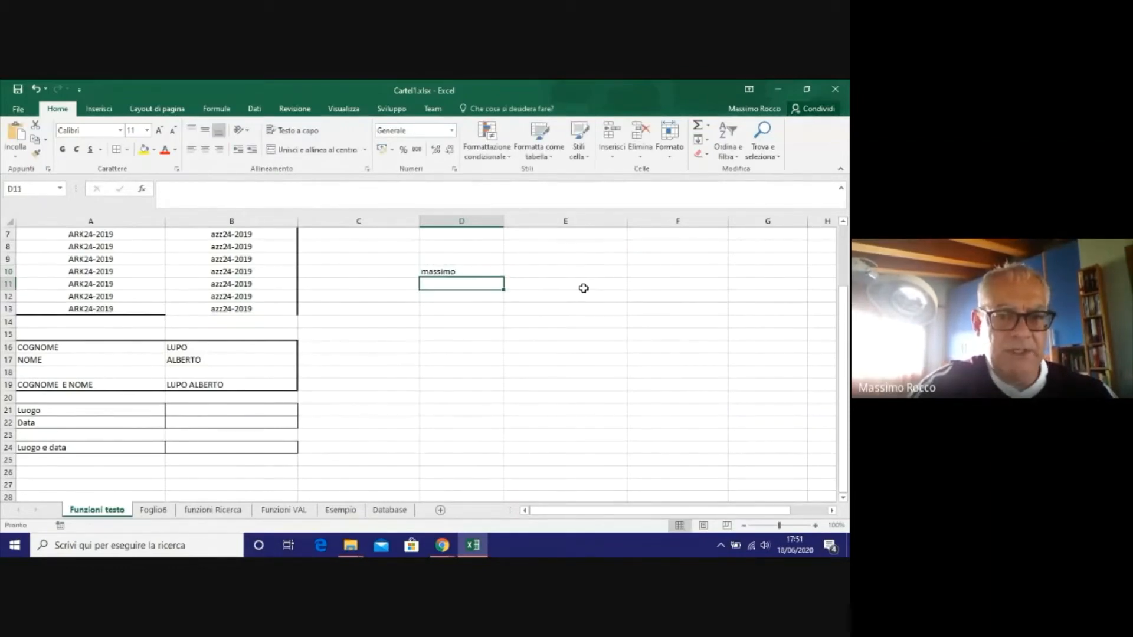
{"action": "type", "text": "massimo"}
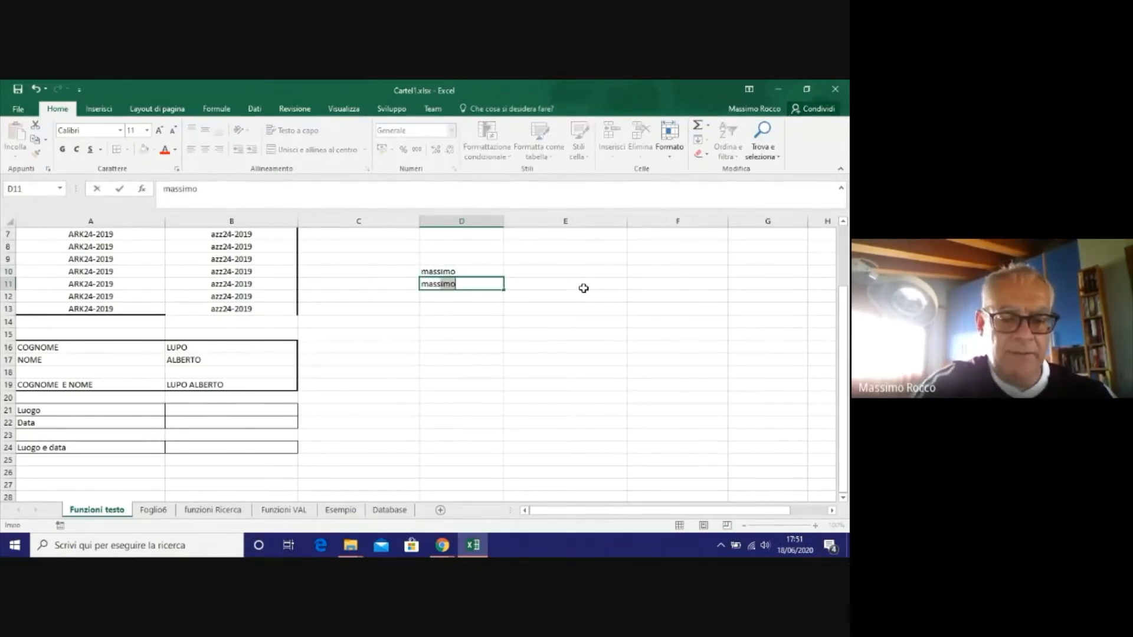
{"action": "type", "text": "imo"}
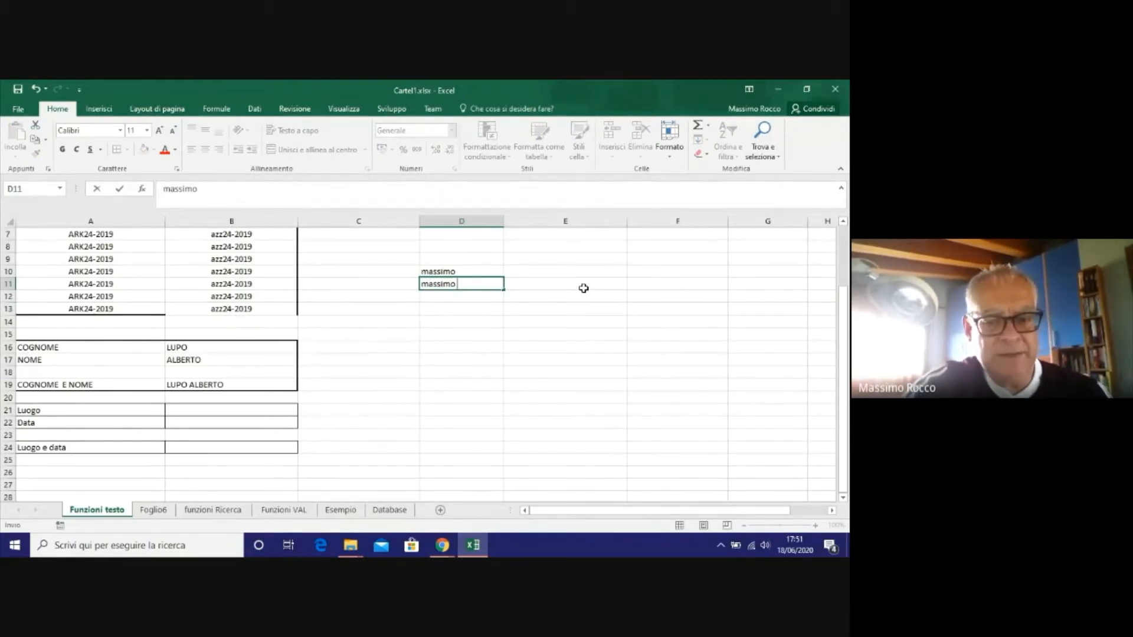
{"action": "key", "text": "Return"}
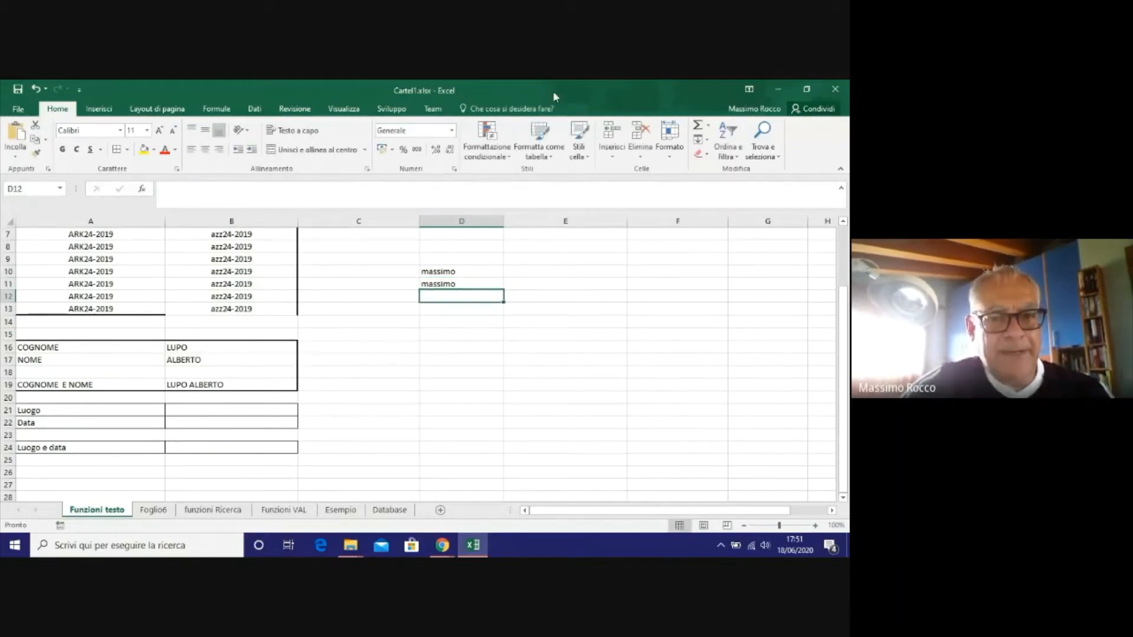
Compare the contents of cells D10 and D11 by switching between them.
{"action": "left_click", "coordinate": [444, 273]}
{"action": "left_click", "coordinate": [443, 284]}
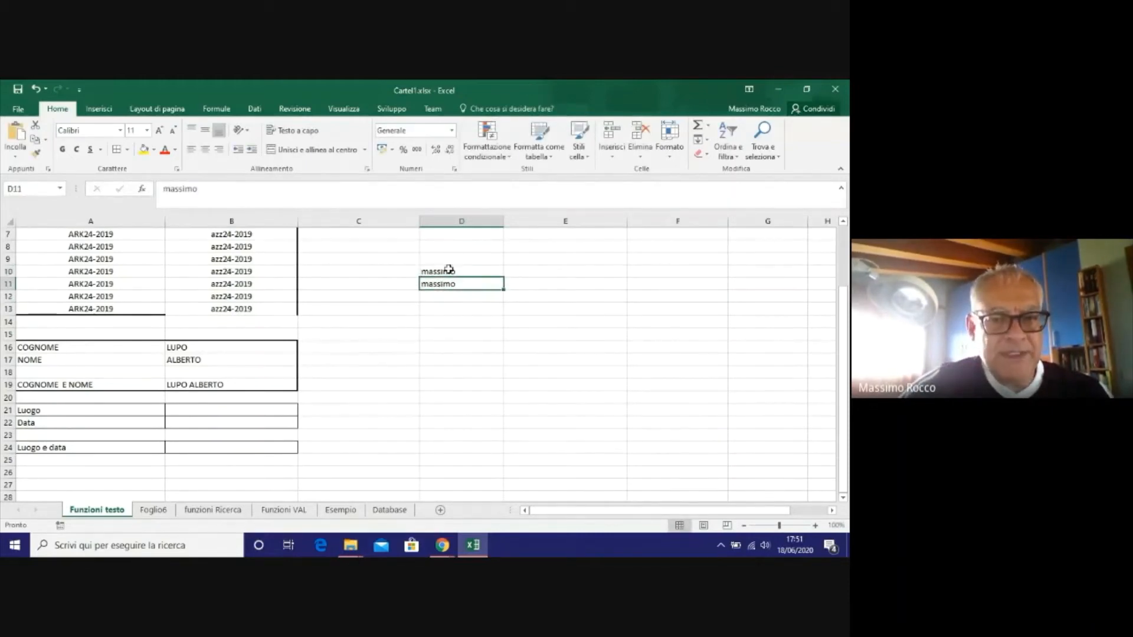
{"action": "left_click", "coordinate": [444, 272]}
{"action": "left_click", "coordinate": [444, 285]}
{"action": "left_click", "coordinate": [444, 272]}
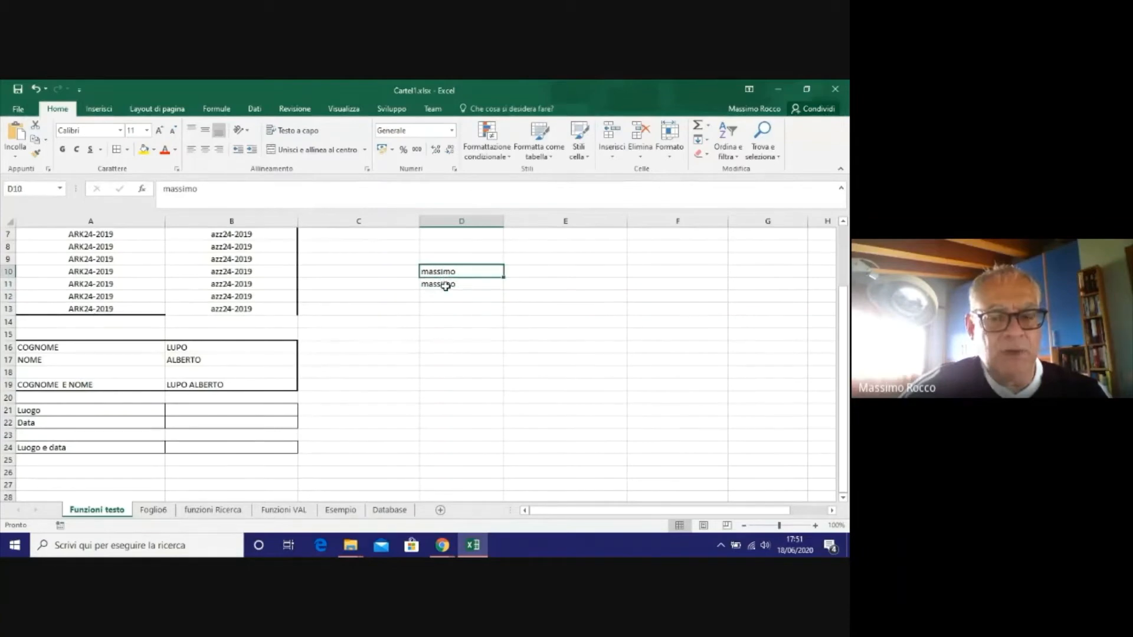
{"action": "left_click", "coordinate": [444, 284]}
{"action": "left_click", "coordinate": [444, 271]}
{"action": "left_click", "coordinate": [446, 288]}
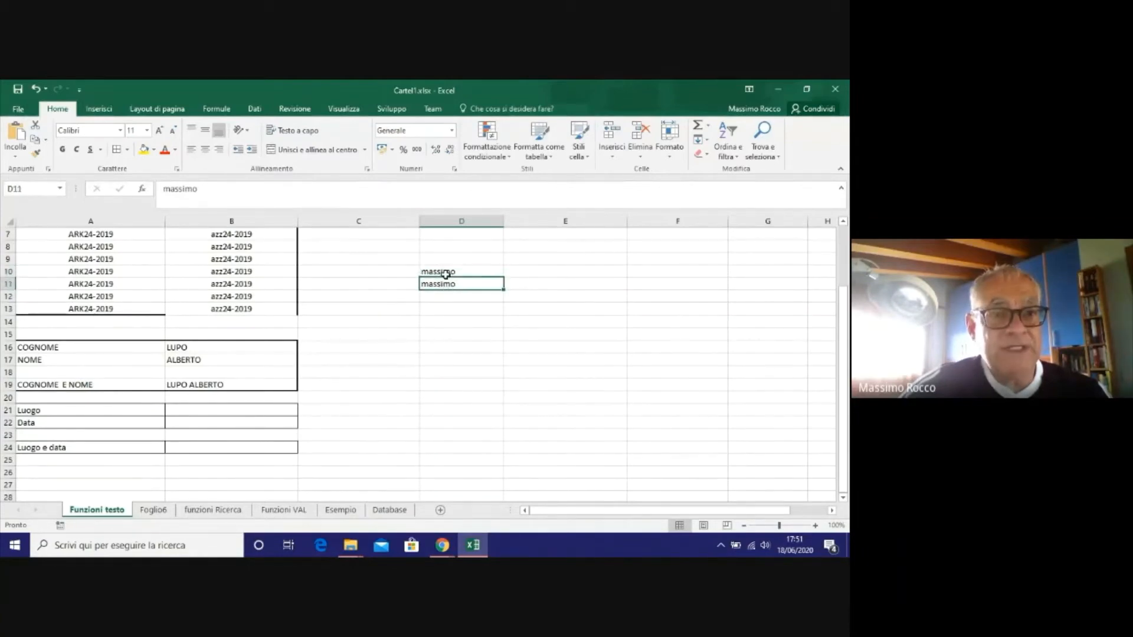
{"action": "left_click", "coordinate": [444, 273]}
{"action": "left_click", "coordinate": [445, 285]}
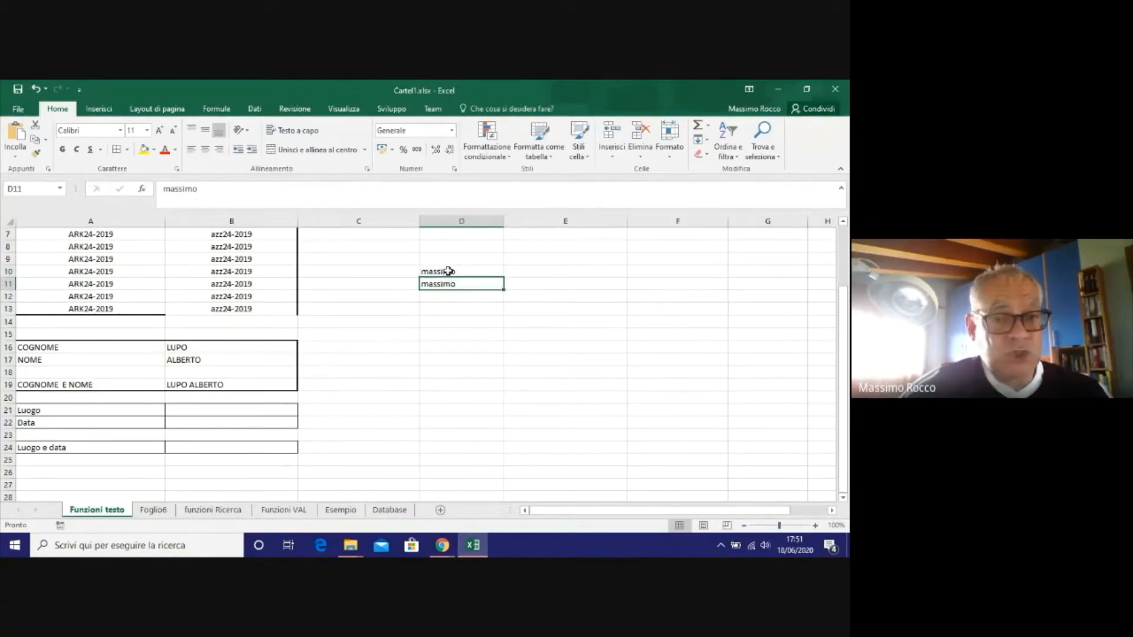
{"action": "left_click", "coordinate": [443, 271]}
{"action": "left_click", "coordinate": [445, 284]}
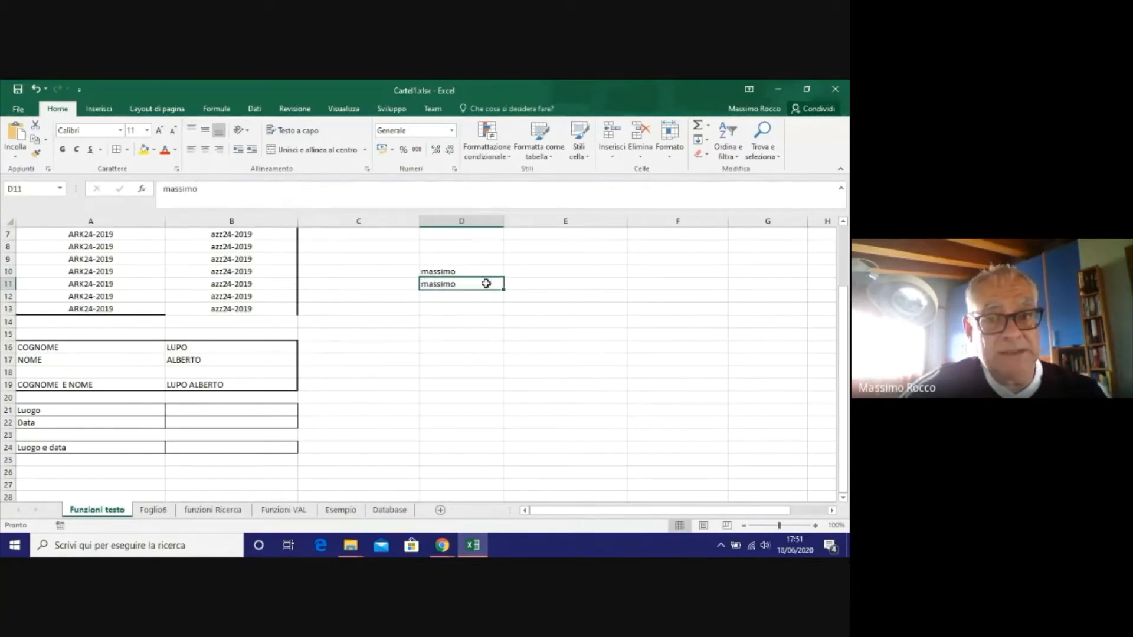
Enter the formula =lunghezza(D10) in cell E10 to count the characters of the first name.
{"action": "left_click", "coordinate": [547, 272]}
{"action": "type", "text": "="}
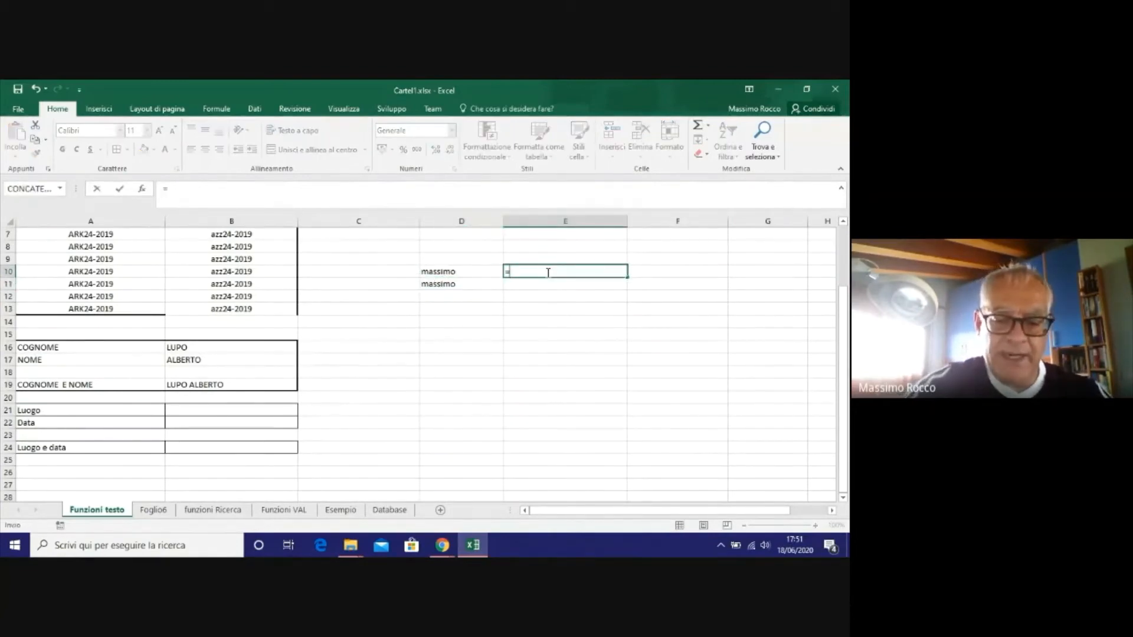
{"action": "type", "text": "lunghez"}
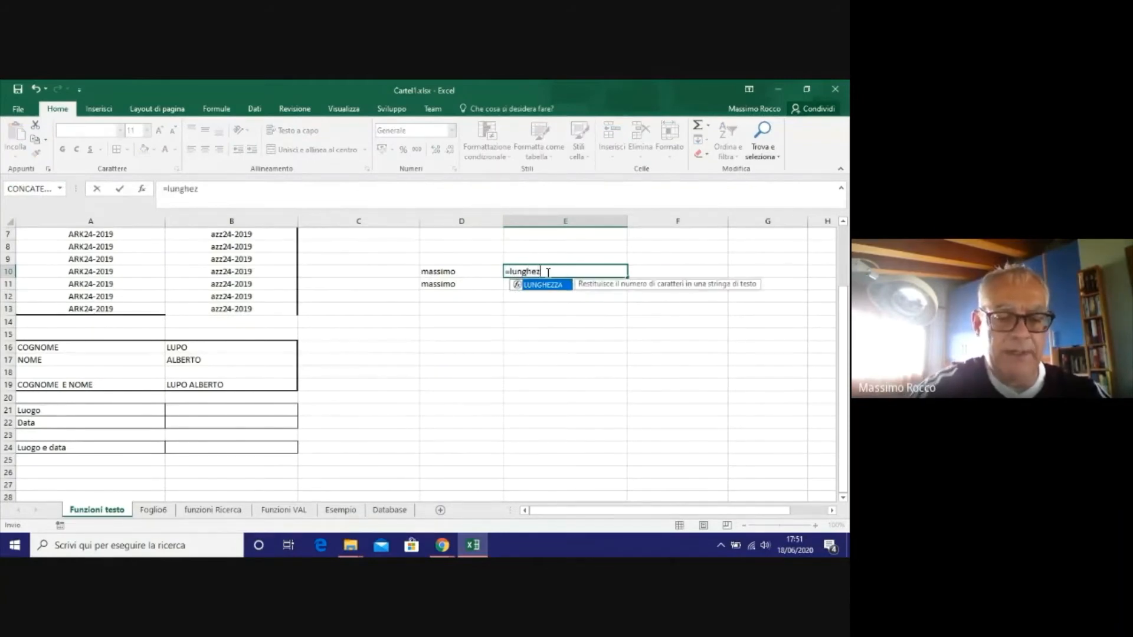
{"action": "type", "text": "za("}
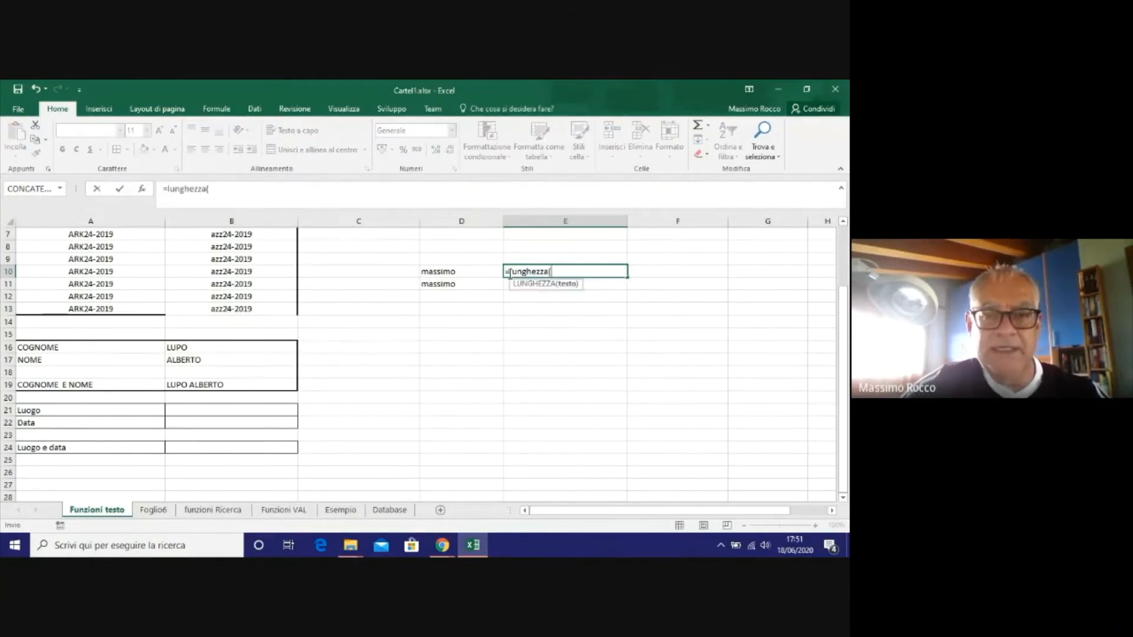
{"action": "left_click", "coordinate": [466, 273]}
{"action": "type", "text": ")"}
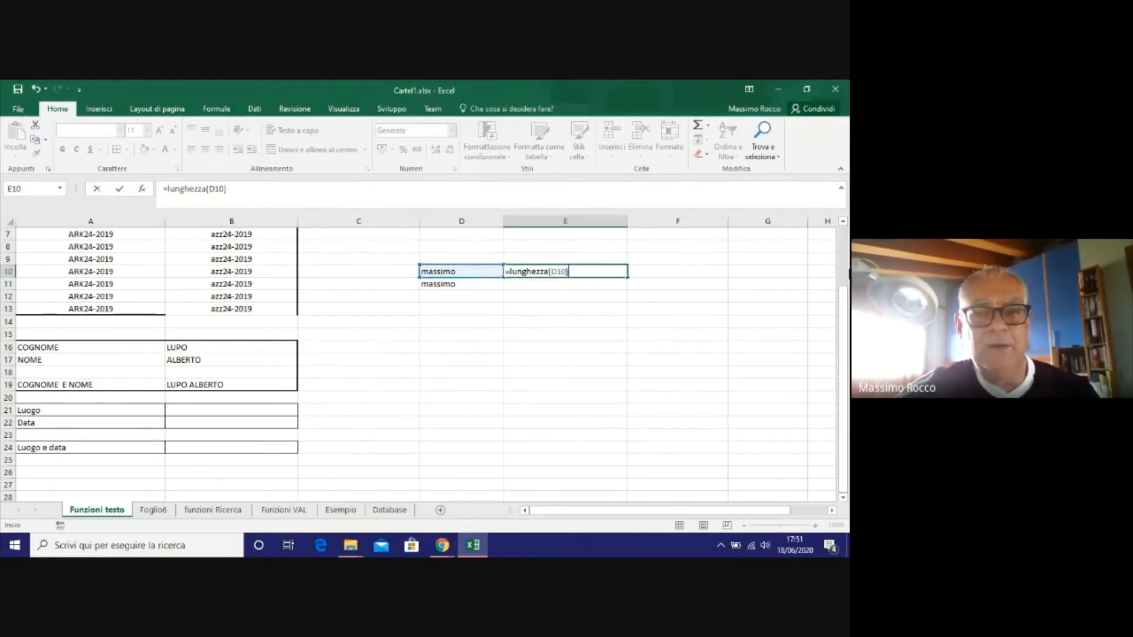
{"action": "key", "text": "Return"}
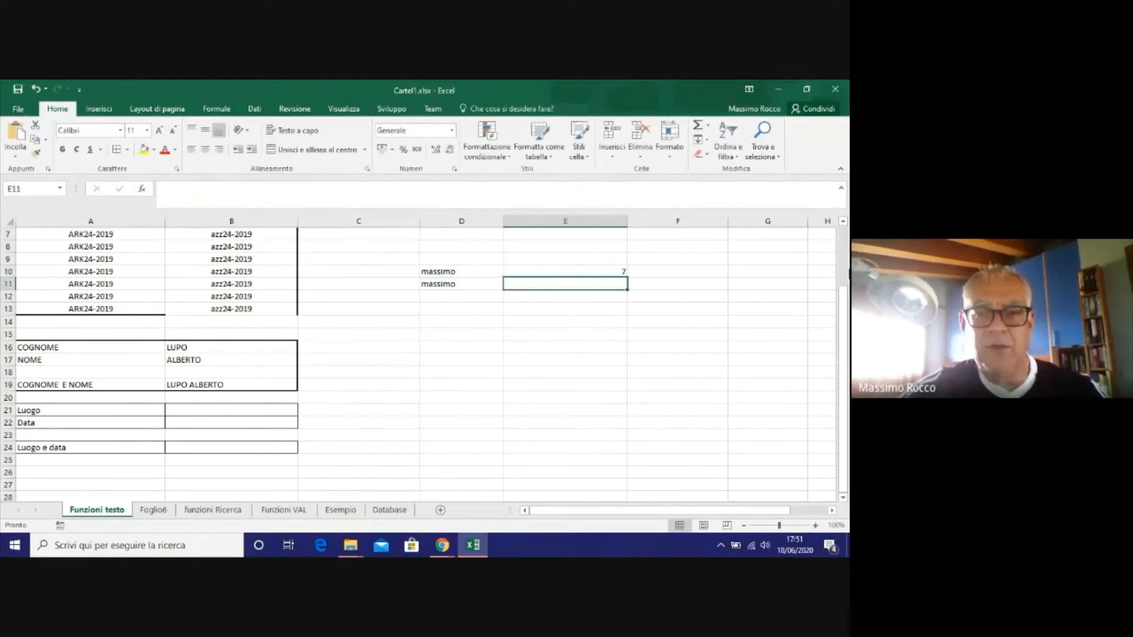
Copy the LUNGHEZZA formula from E10 down to E11 and compare the text in D10 and D11.
{"action": "left_click", "coordinate": [620, 272]}
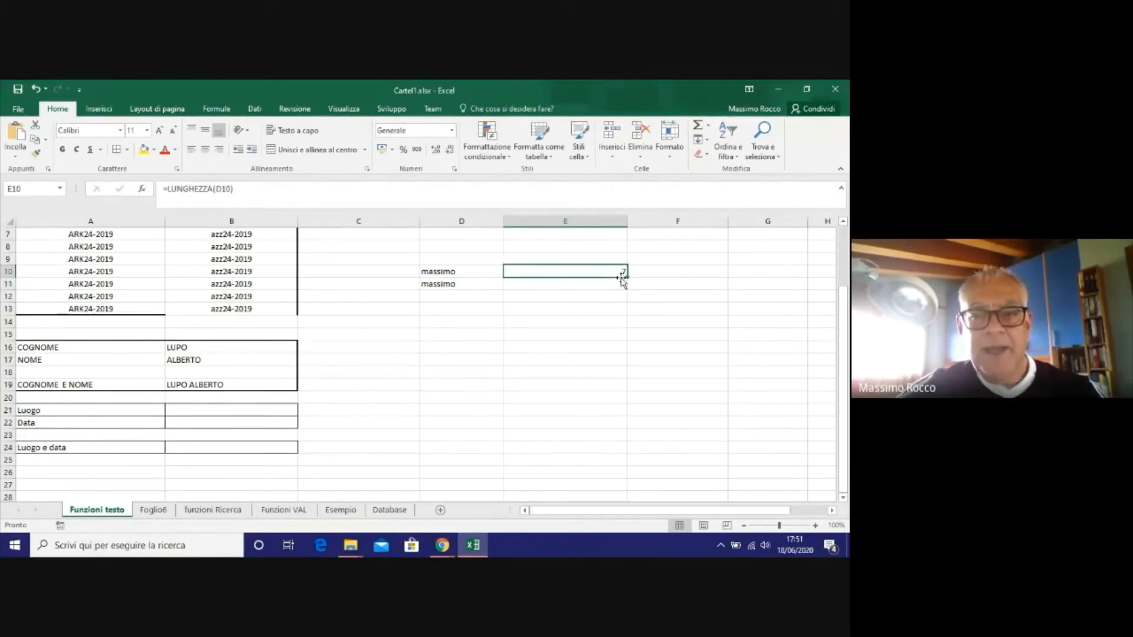
{"action": "left_click_drag", "start_coordinate": [626, 279], "coordinate": [624, 289]}
{"action": "left_click", "coordinate": [568, 340]}
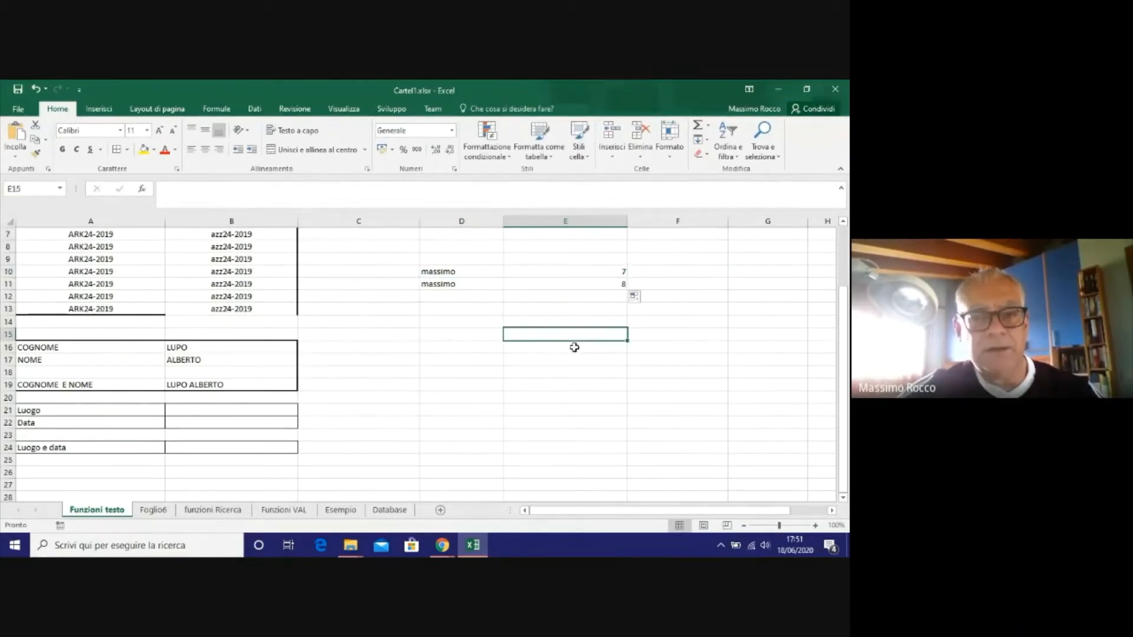
{"action": "left_click", "coordinate": [471, 285]}
{"action": "left_click", "coordinate": [473, 271]}
{"action": "left_click", "coordinate": [473, 284]}
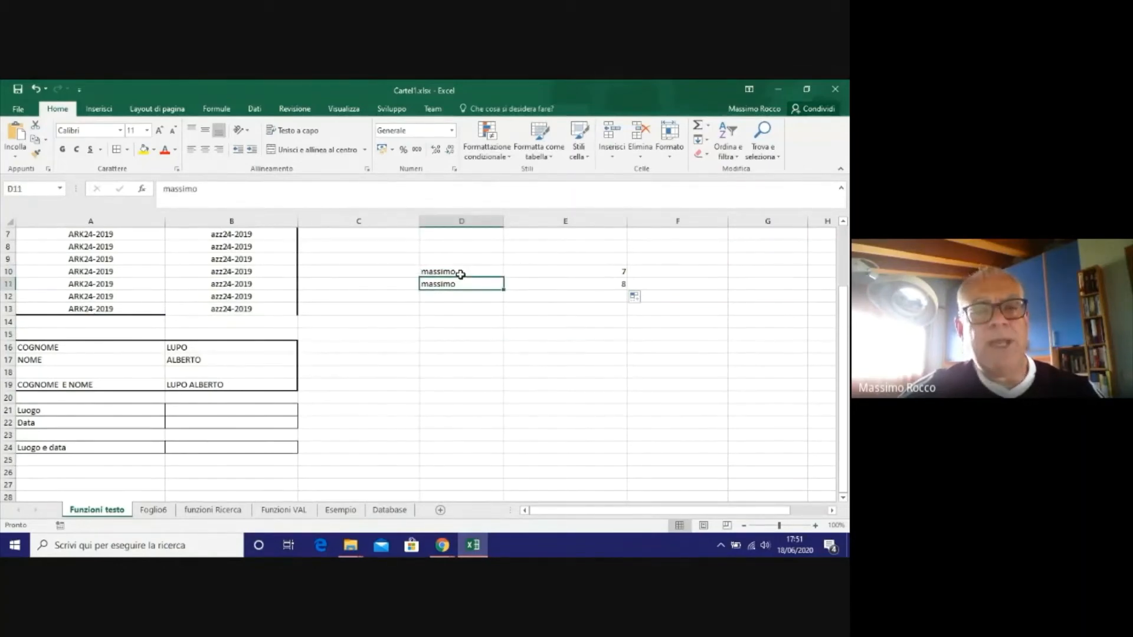
Check the text of D10 and D11 again by alternating between the two cells.
{"action": "left_click", "coordinate": [460, 273]}
{"action": "left_click", "coordinate": [466, 282]}
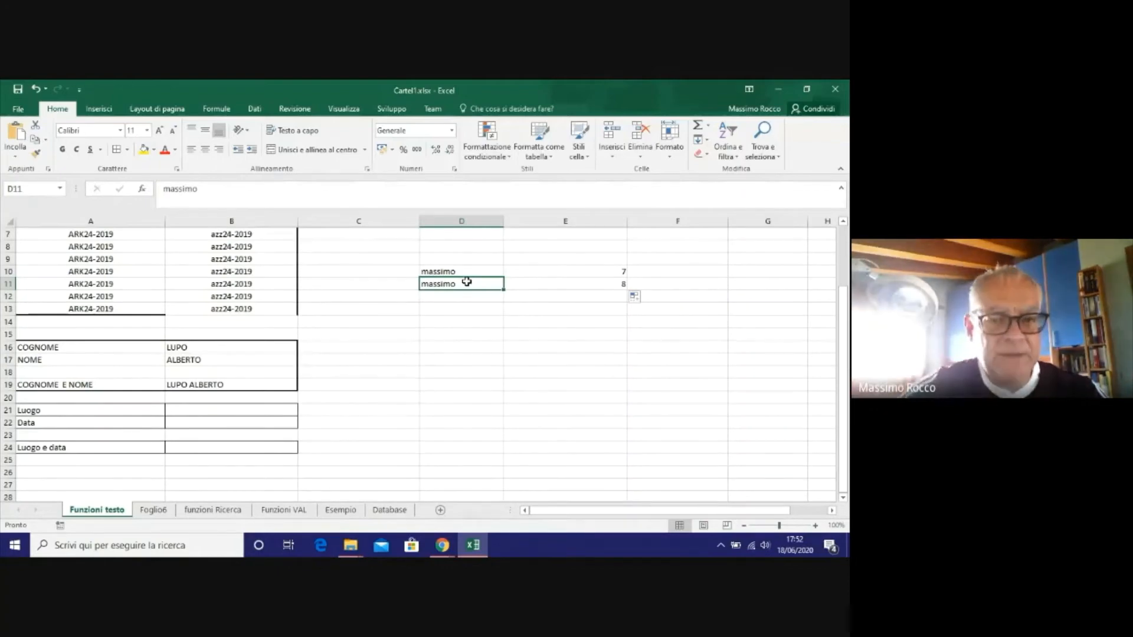
{"action": "left_click", "coordinate": [455, 269]}
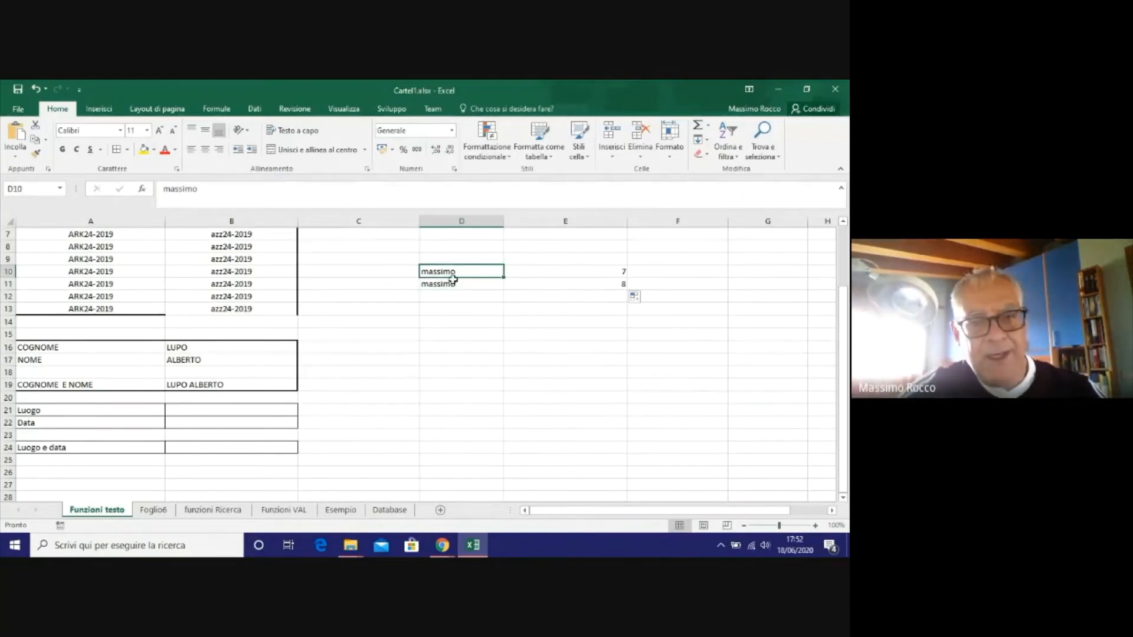
{"action": "left_click", "coordinate": [445, 286]}
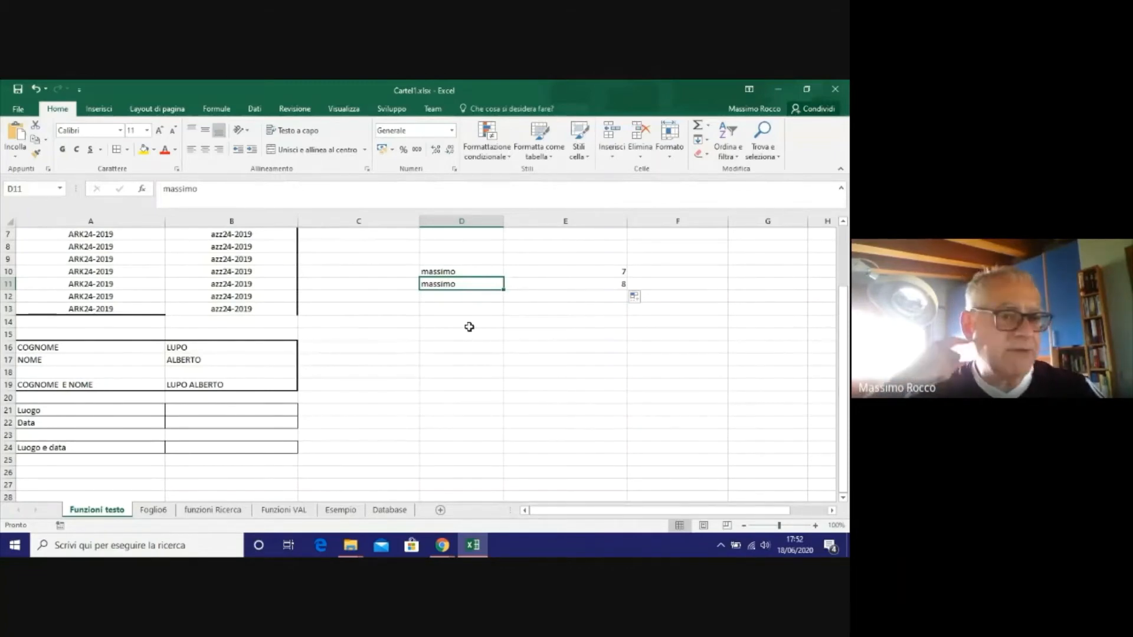
Examine the description of ANNULLA.SPAZI among the Testo functions from cell D14, without inserting a function.
{"action": "left_click_drag", "start_coordinate": [378, 309], "coordinate": [427, 307]}
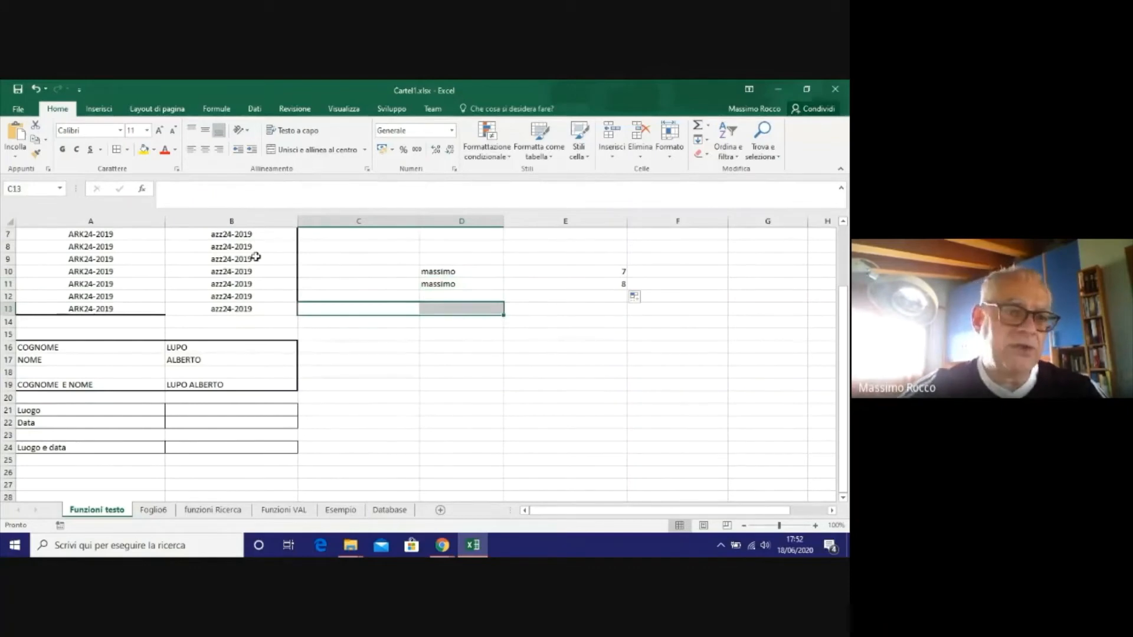
{"action": "left_click", "coordinate": [474, 320]}
{"action": "left_click", "coordinate": [143, 190]}
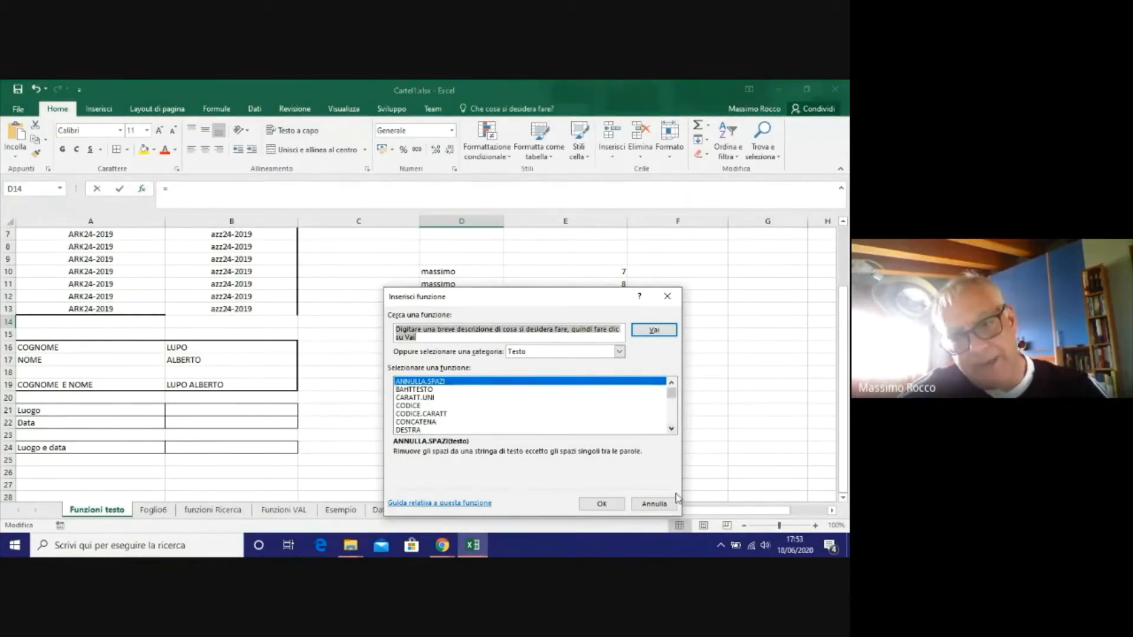
{"action": "left_click", "coordinate": [652, 509]}
Clear the trial names and LUNGHEZZA formulas from the range D9:F13.
{"action": "left_click", "coordinate": [481, 271]}
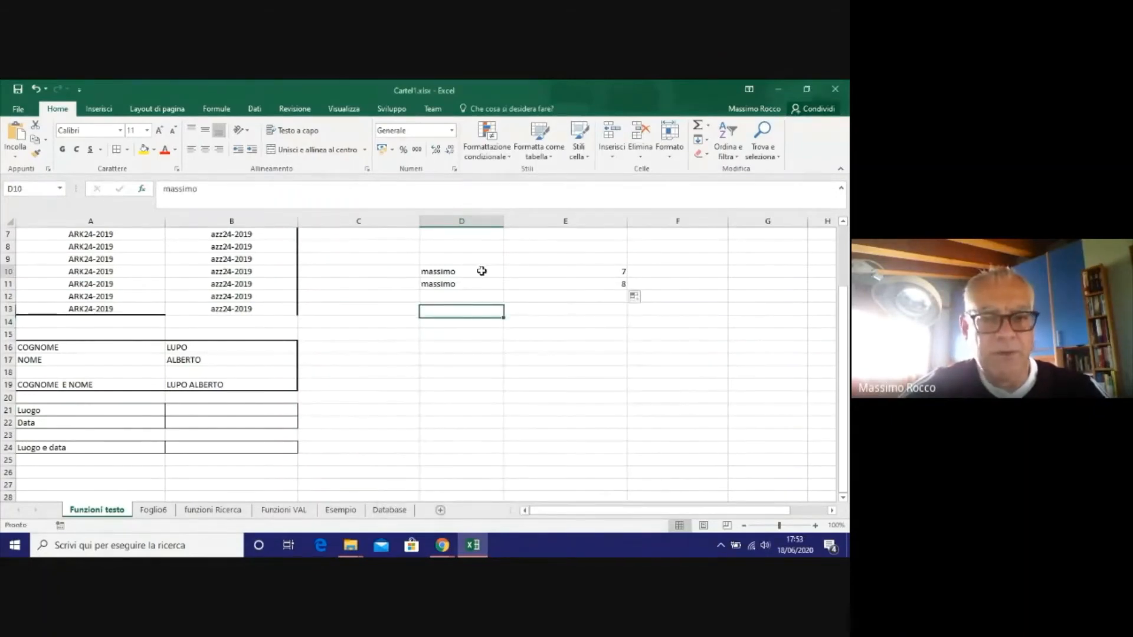
{"action": "left_click_drag", "start_coordinate": [473, 260], "coordinate": [657, 307]}
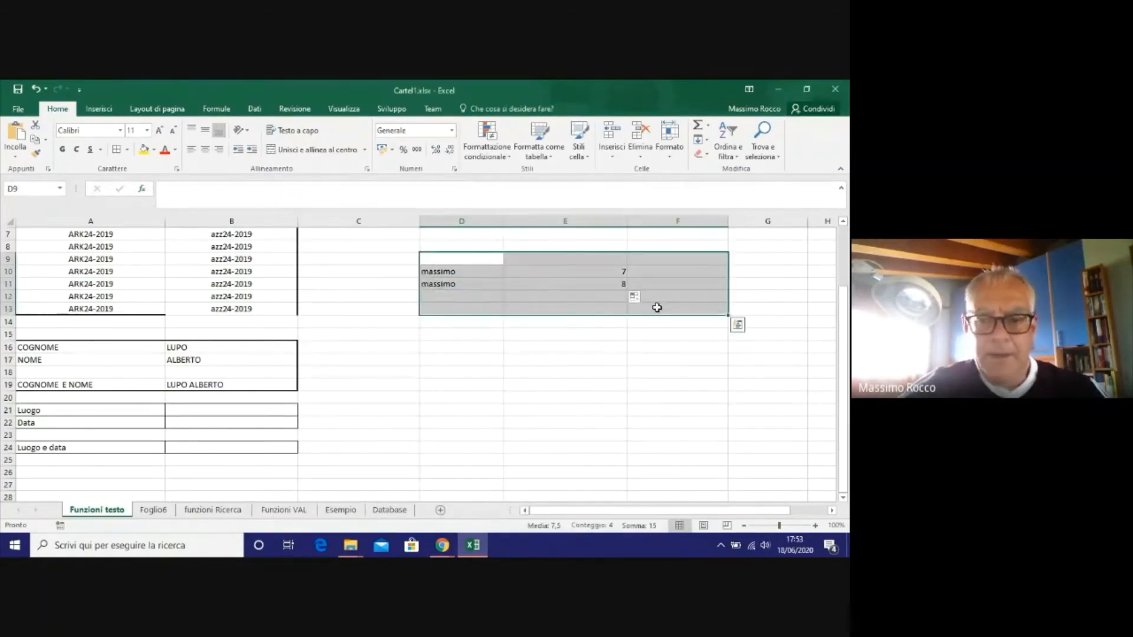
{"action": "key", "text": "Delete"}
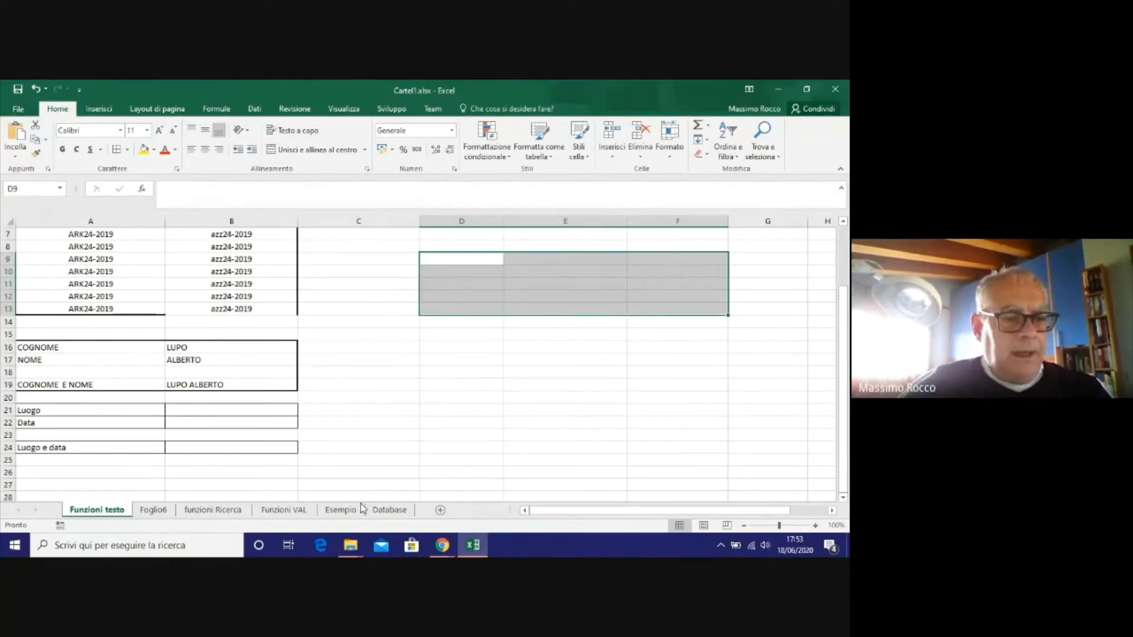
Join surname and name in C19 with the formula =B16 & " " &B17 and compare it with the CONCATENA formula in B19.
{"action": "left_click", "coordinate": [216, 411]}
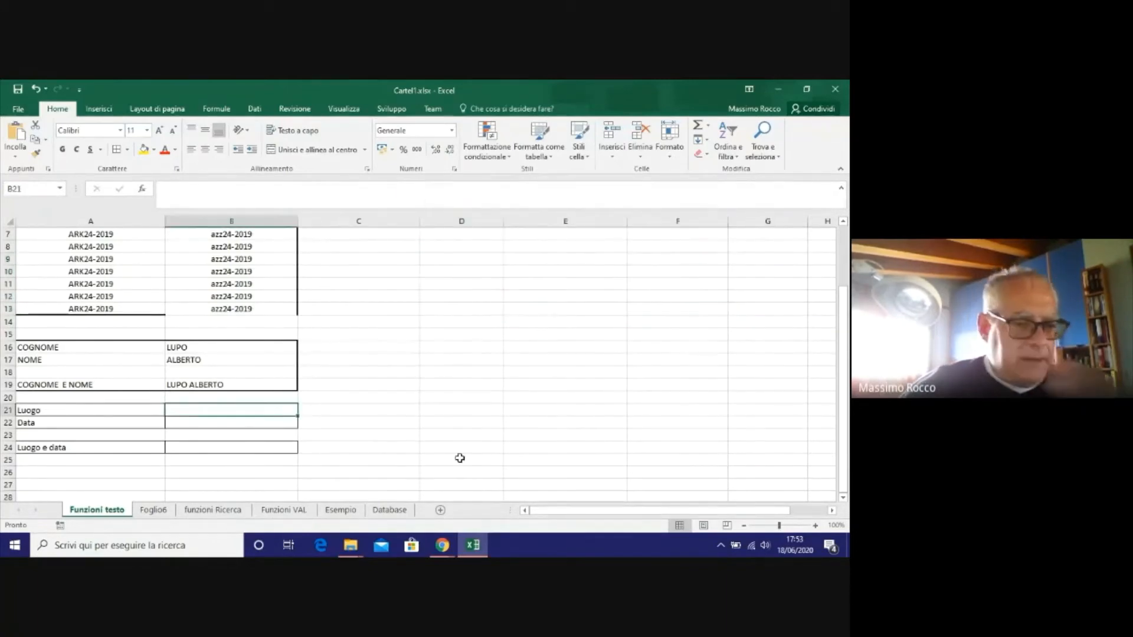
{"action": "left_click", "coordinate": [223, 386]}
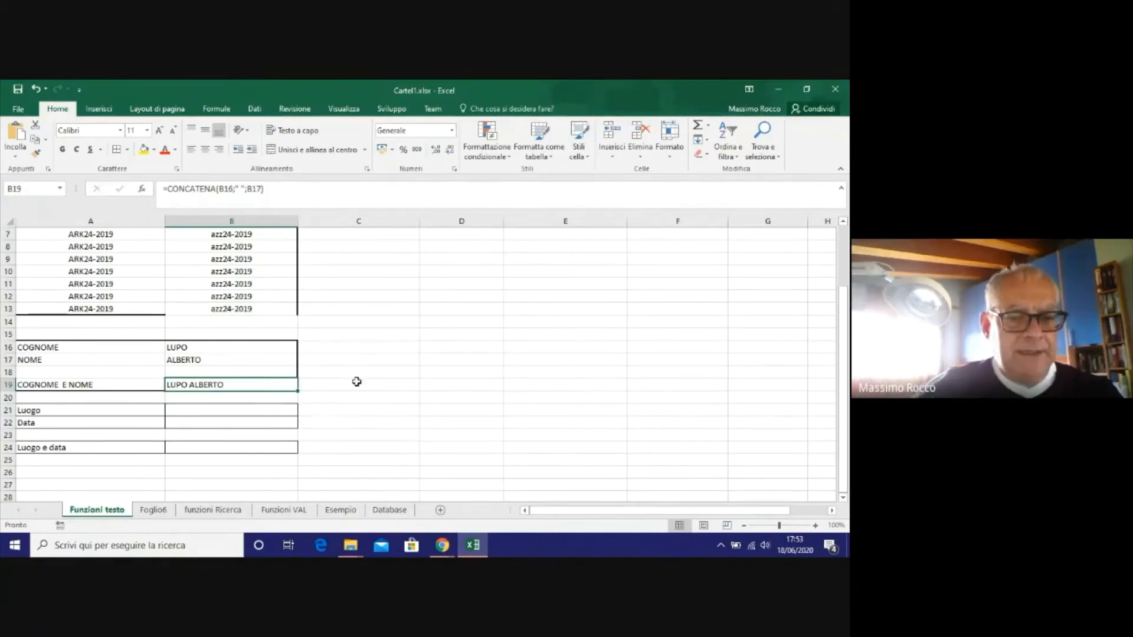
{"action": "left_click", "coordinate": [409, 388]}
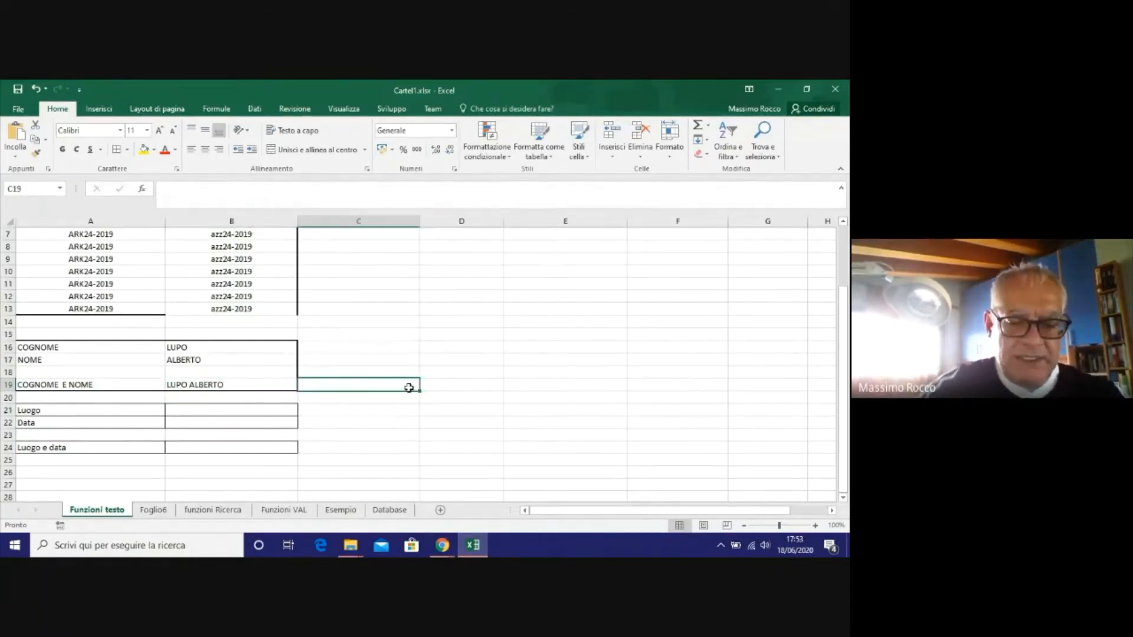
{"action": "type", "text": "="}
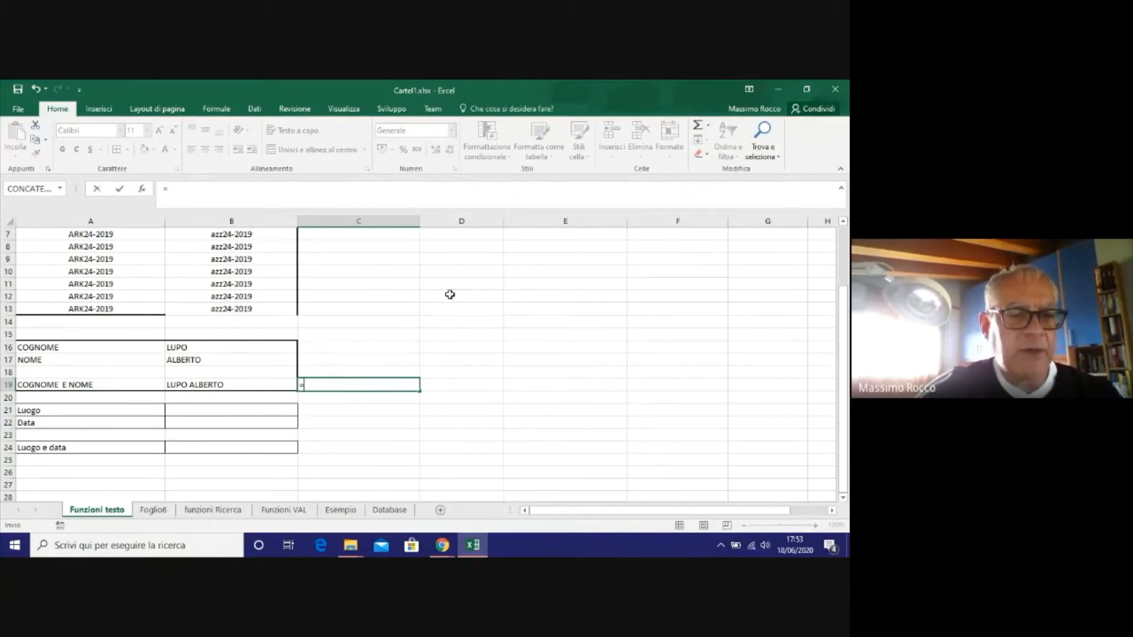
{"action": "left_click", "coordinate": [203, 346]}
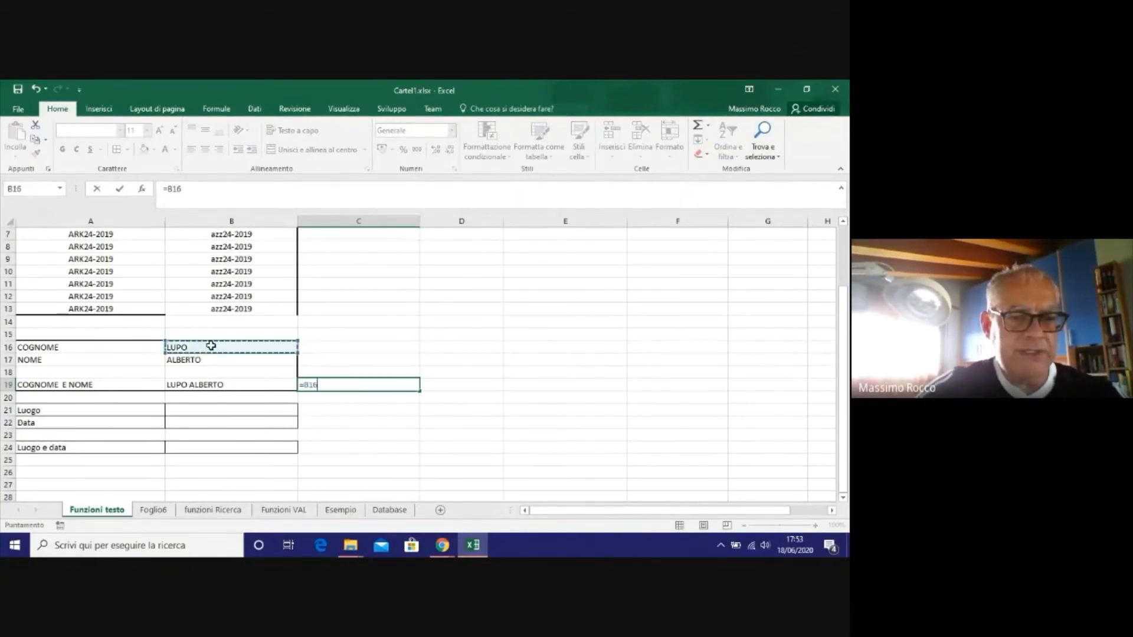
{"action": "type", "text": "&"}
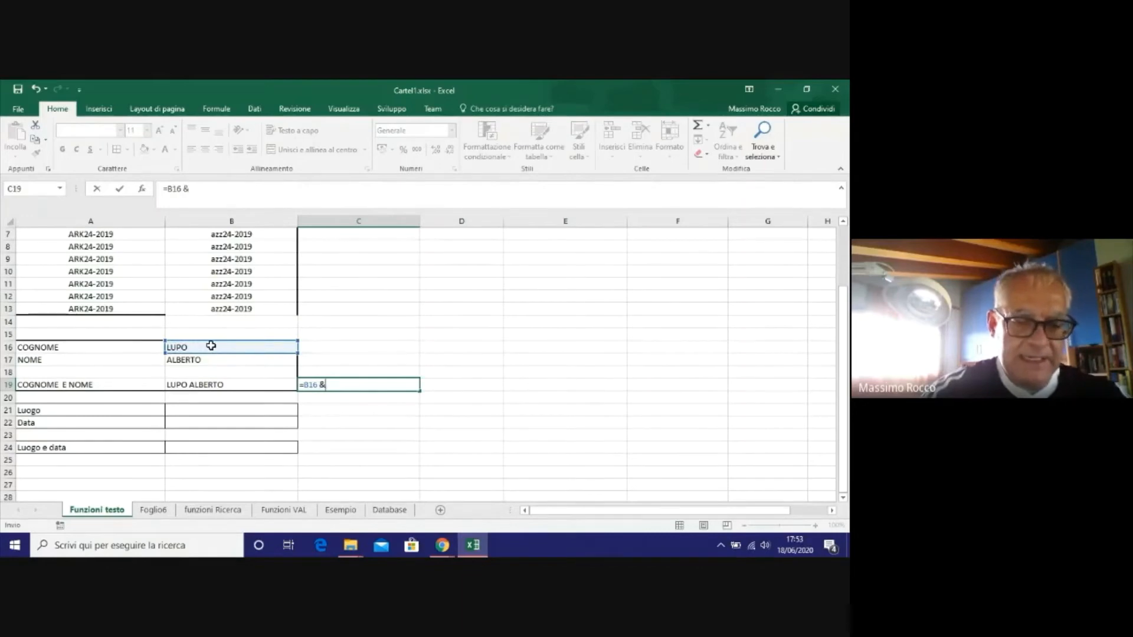
{"action": "type", "text": " \""}
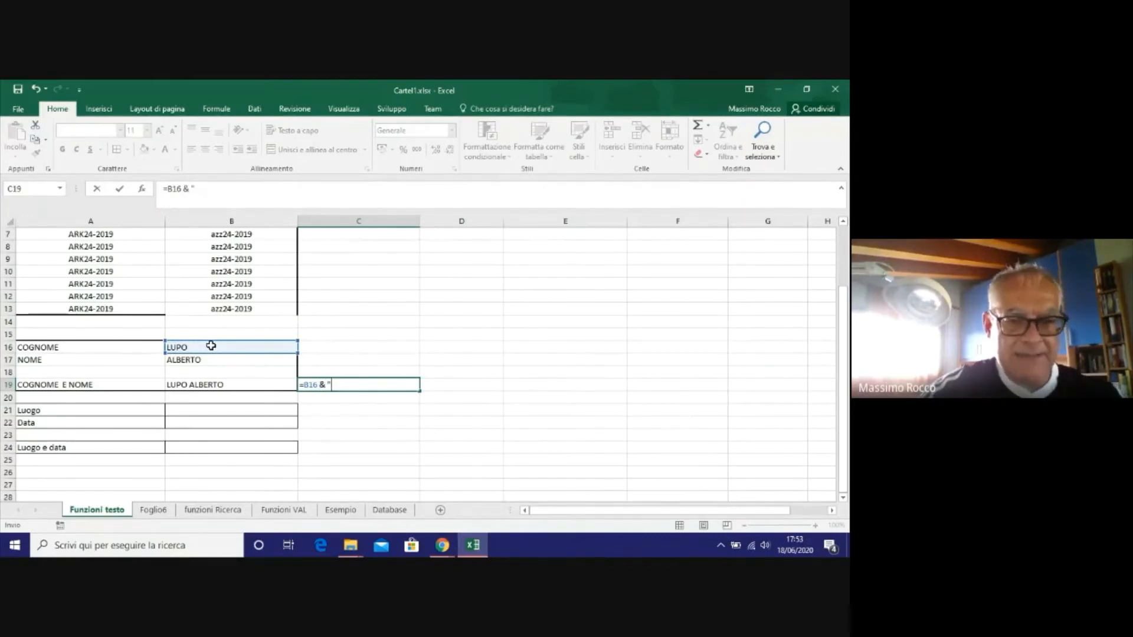
{"action": "type", "text": " \""}
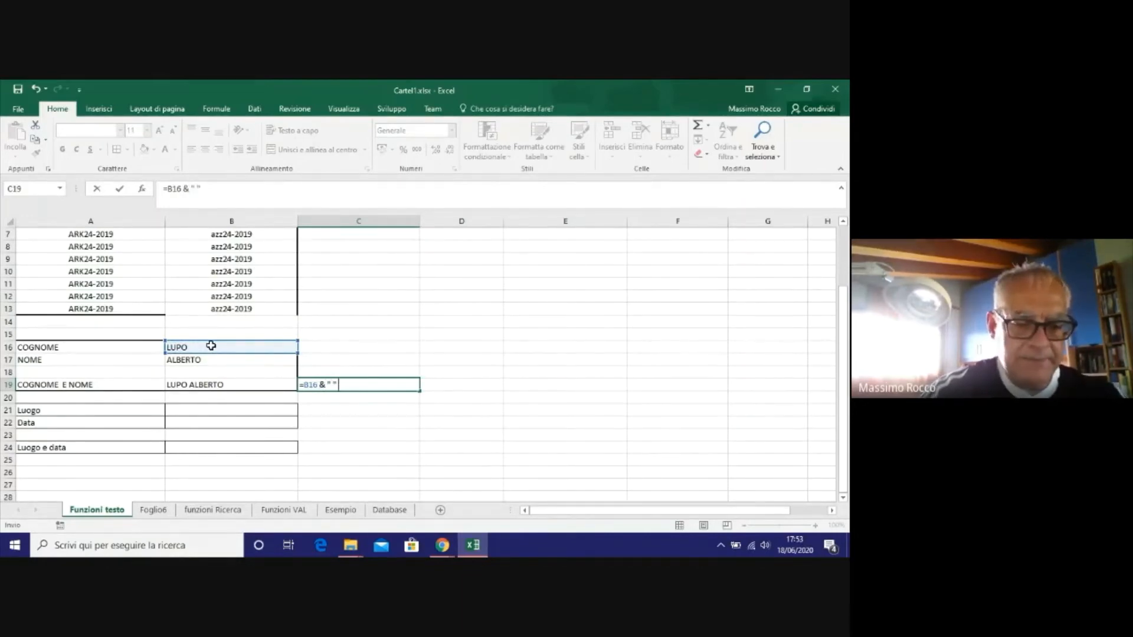
{"action": "type", "text": " &"}
{"action": "left_click", "coordinate": [211, 359]}
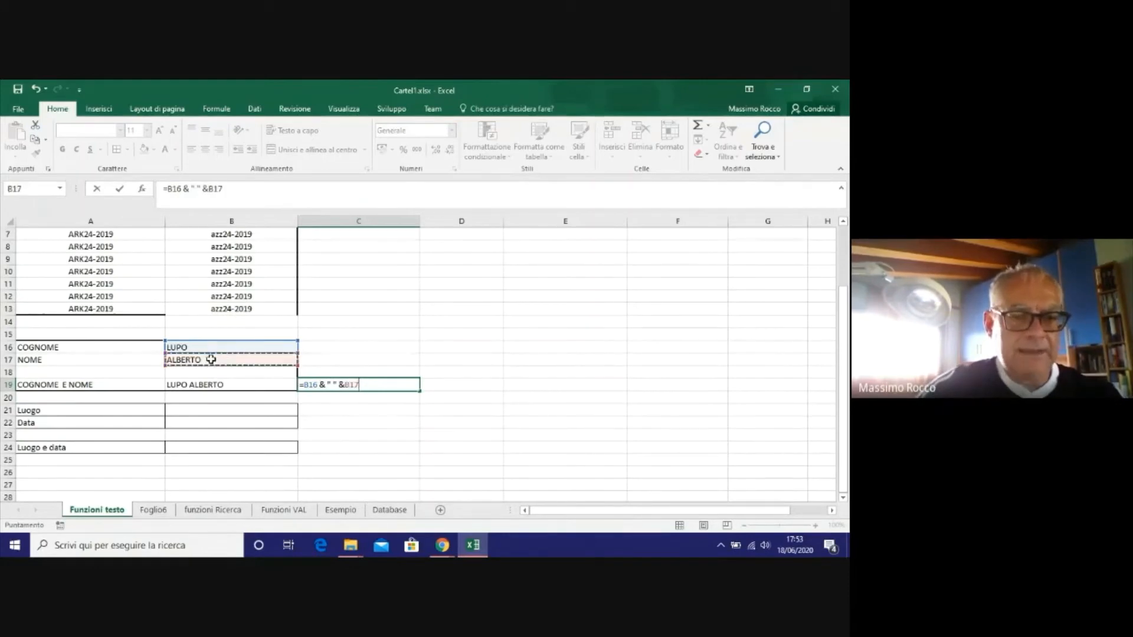
{"action": "key", "text": "Return"}
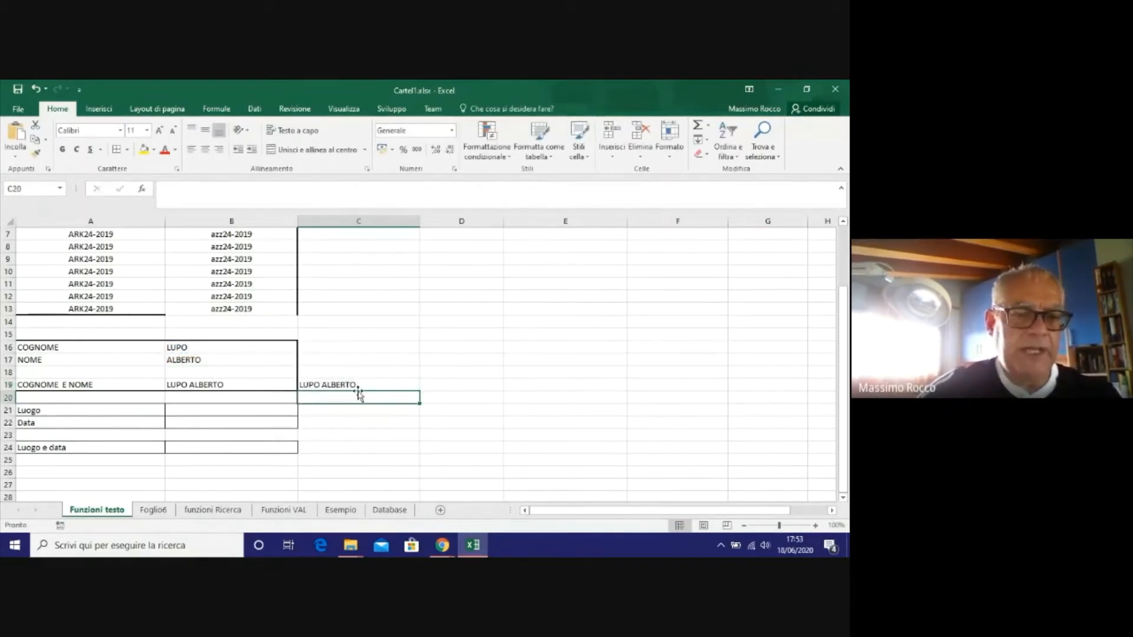
{"action": "left_click", "coordinate": [222, 384]}
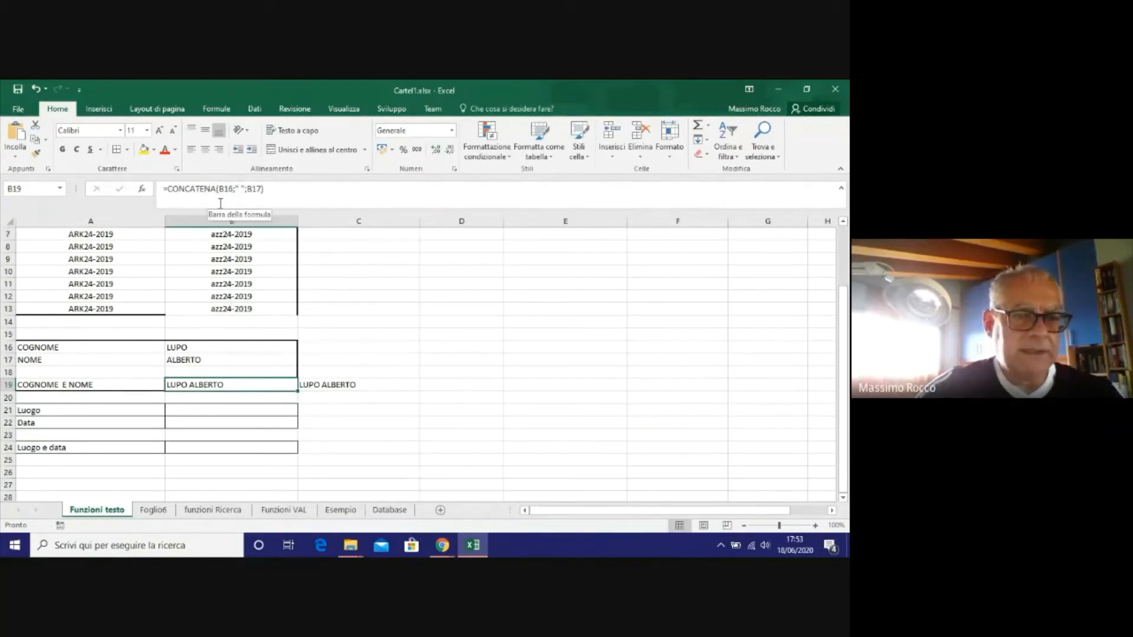
{"action": "left_click", "coordinate": [313, 384]}
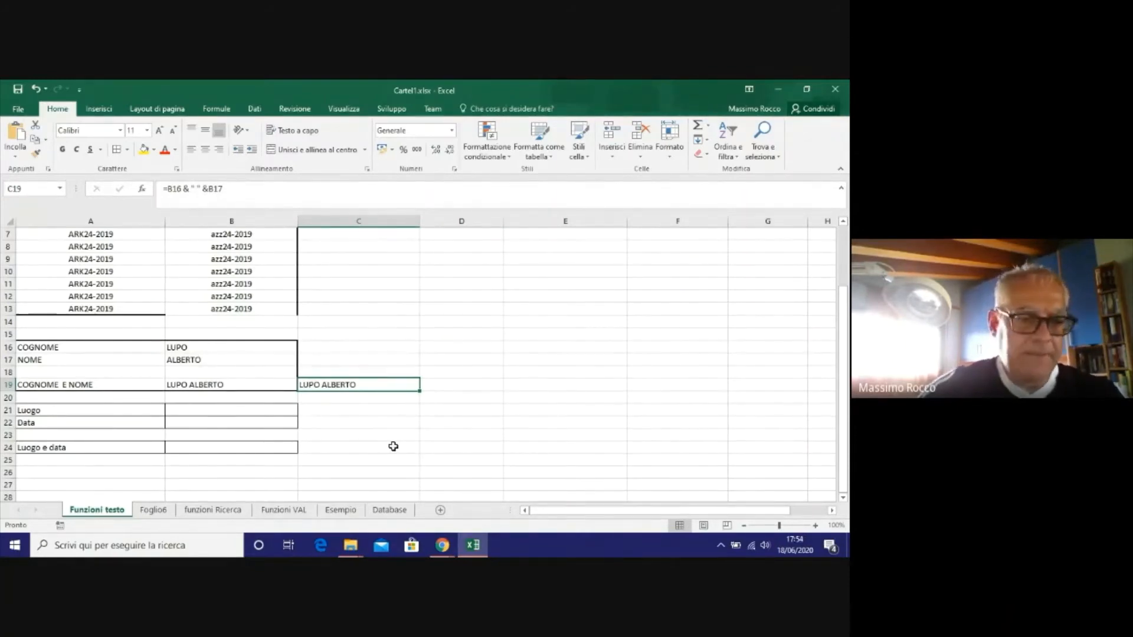
Enter Padova as the Luogo in B21 and the formula =oggi() as the Data in B22.
{"action": "left_click", "coordinate": [230, 412]}
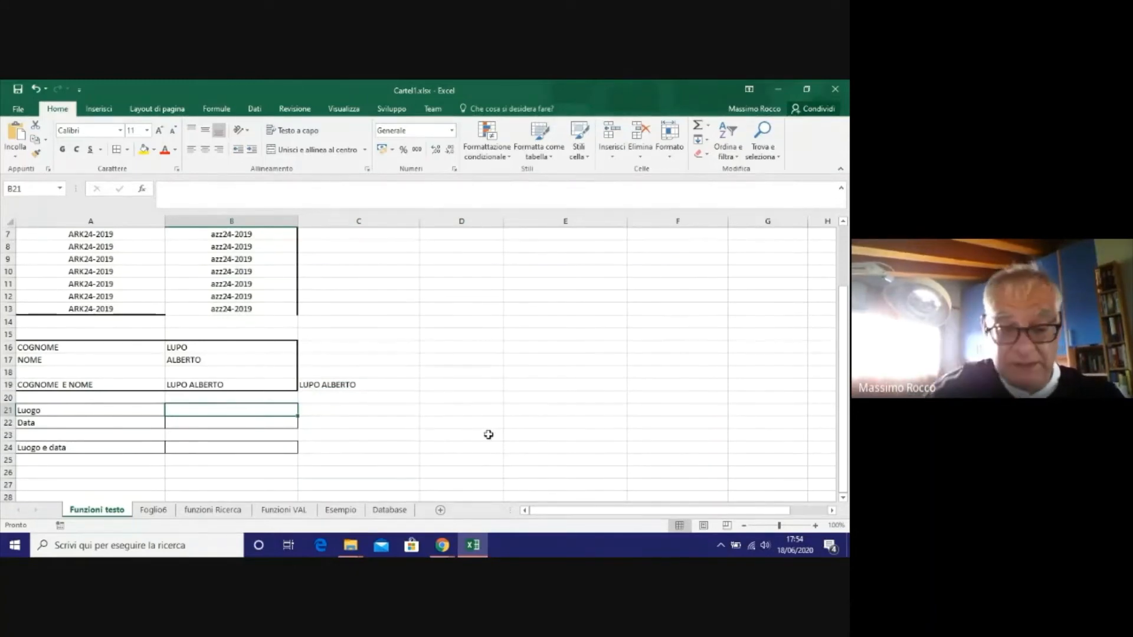
{"action": "type", "text": "PAdova"}
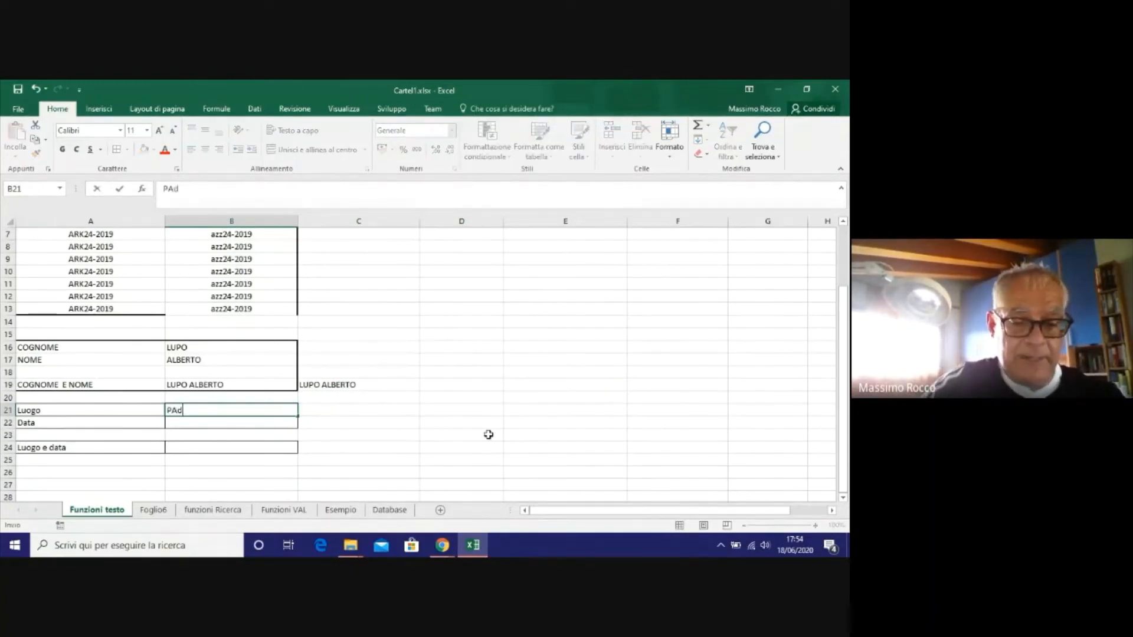
{"action": "left_click", "coordinate": [218, 423]}
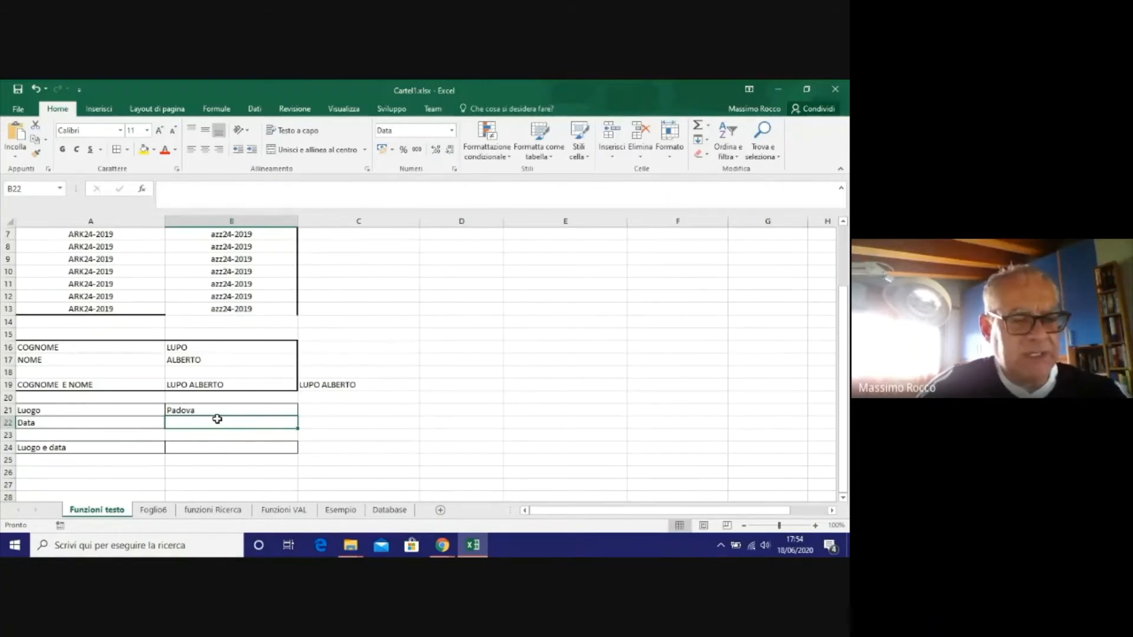
{"action": "left_click", "coordinate": [188, 188]}
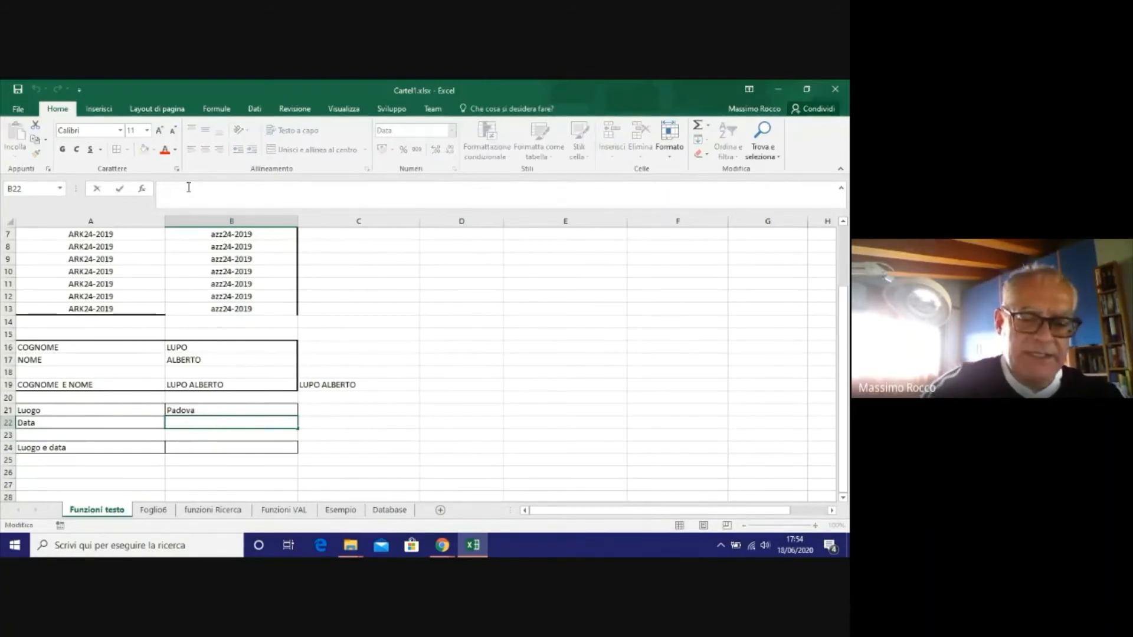
{"action": "type", "text": "=oggi"}
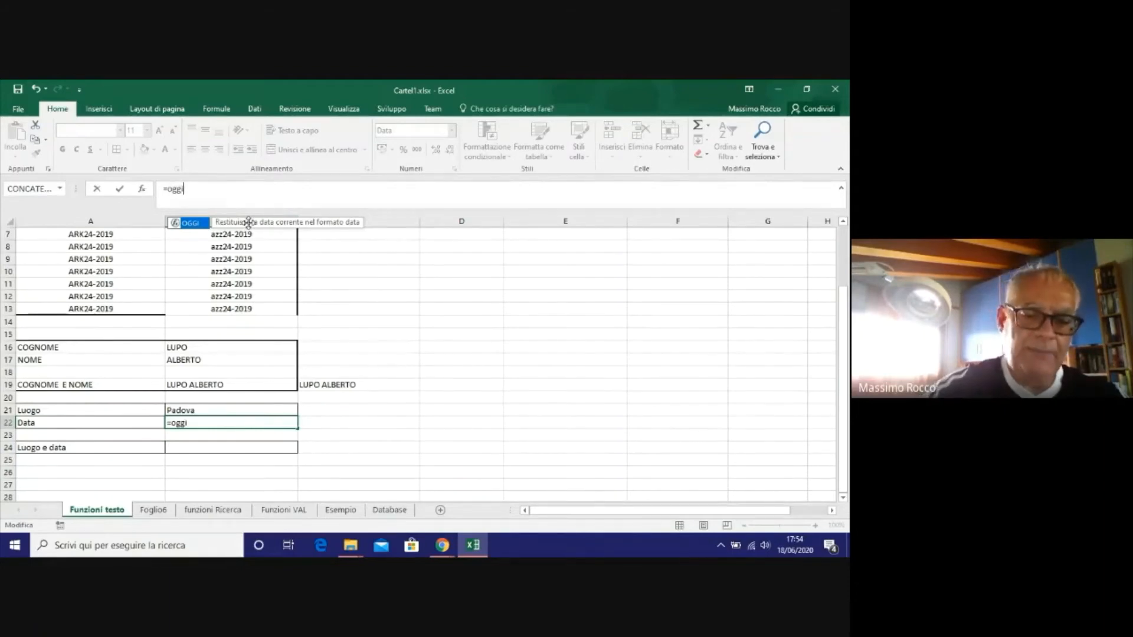
{"action": "type", "text": "()"}
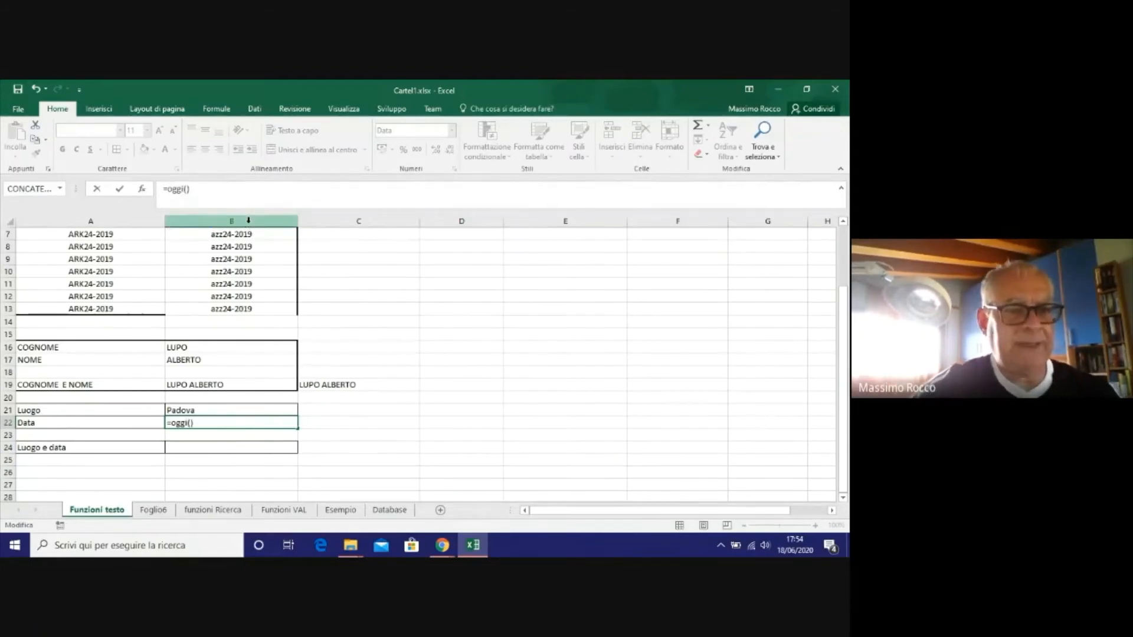
{"action": "key", "text": "Return"}
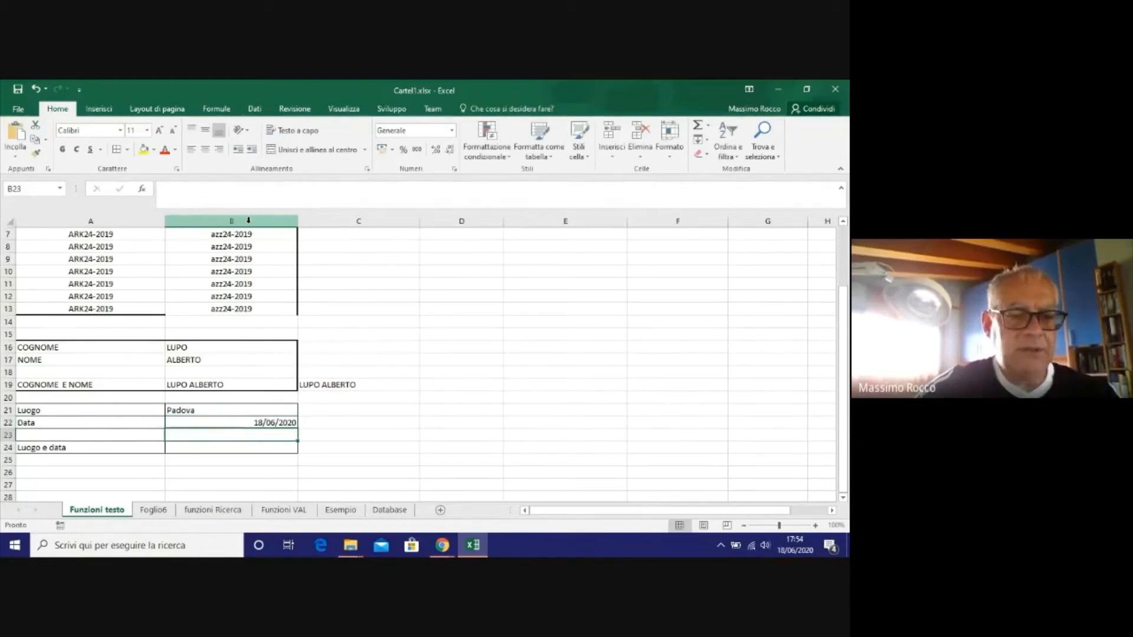
Format the date in B22 with the long date type *mercoledì 14 marzo 2012.
{"action": "left_click", "coordinate": [276, 421]}
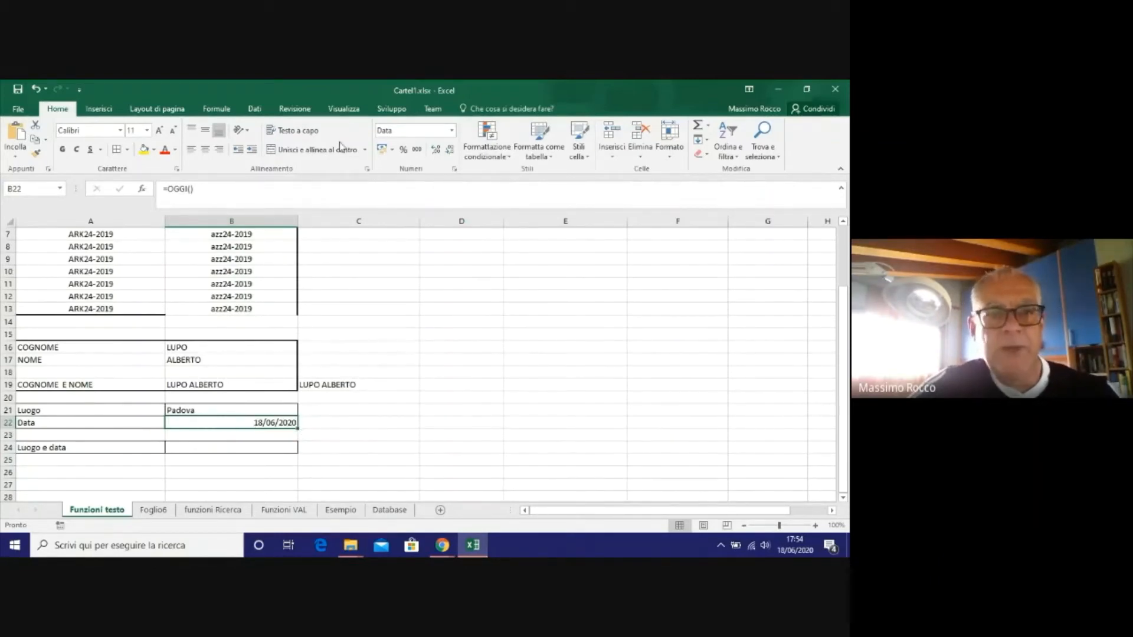
{"action": "left_click", "coordinate": [455, 170]}
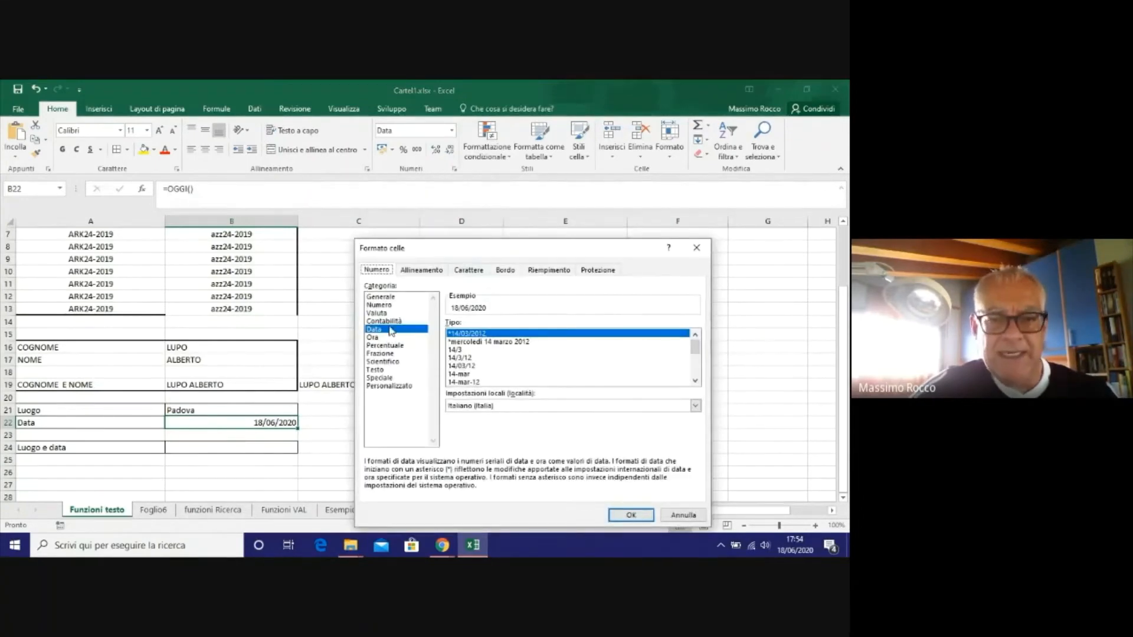
{"action": "left_click", "coordinate": [498, 343]}
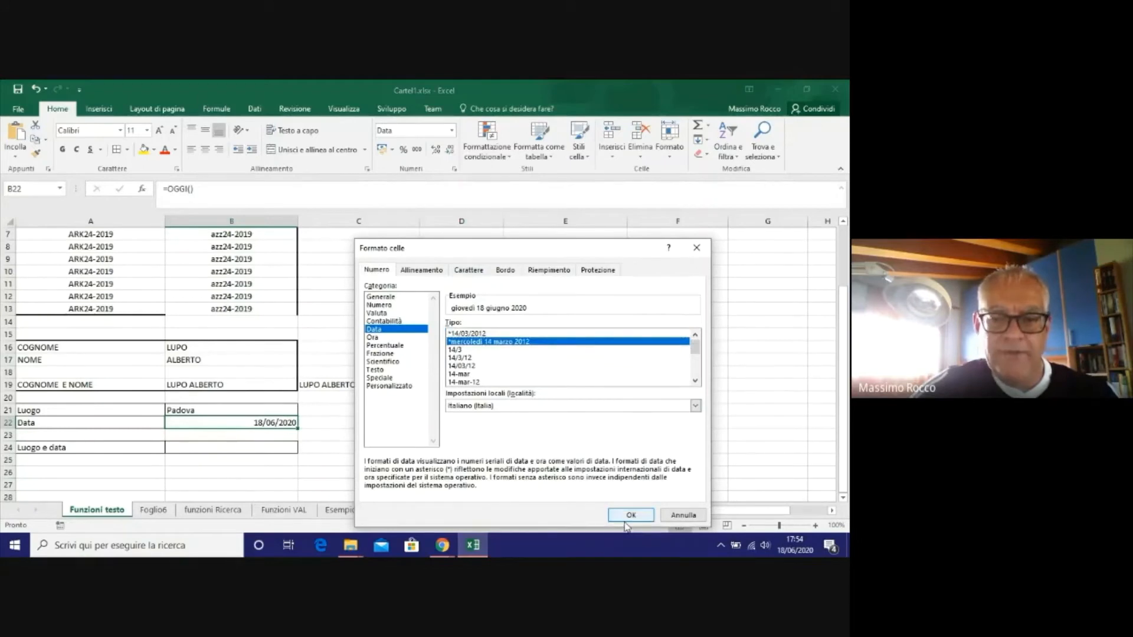
{"action": "left_click", "coordinate": [626, 521]}
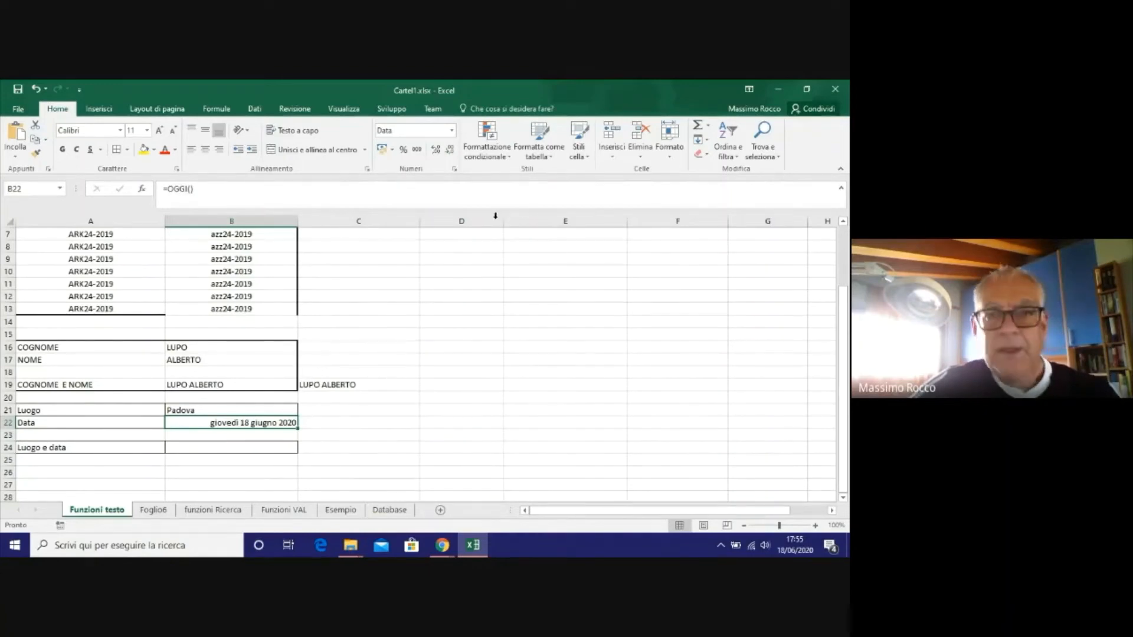
Set the date format of B22 to the short type *14/03/2012.
{"action": "left_click", "coordinate": [454, 169]}
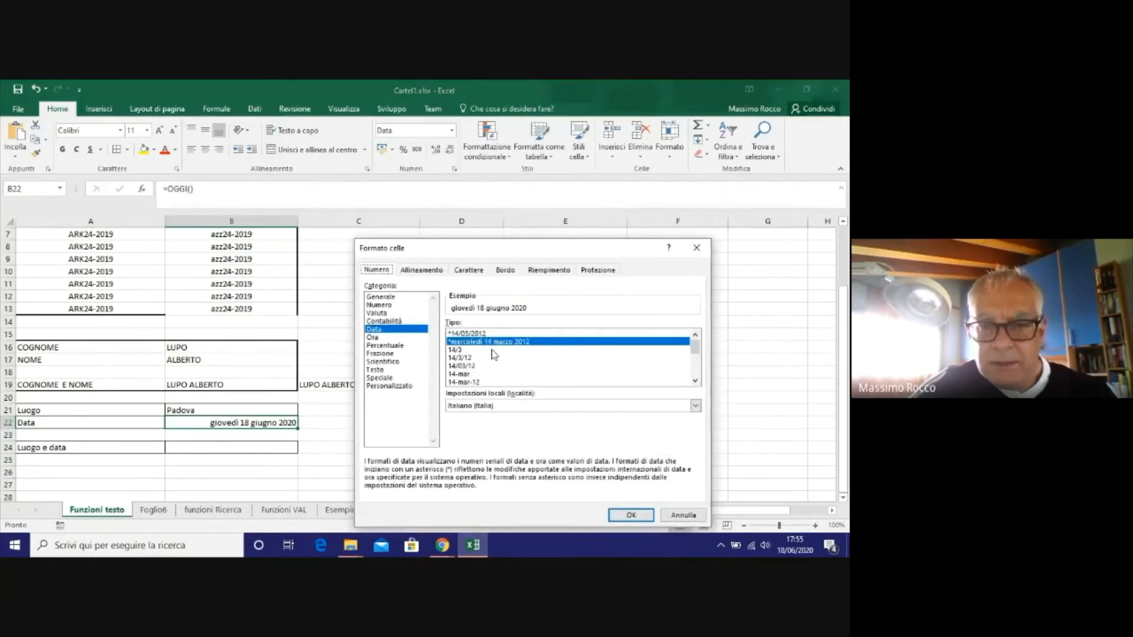
{"action": "left_click", "coordinate": [472, 334]}
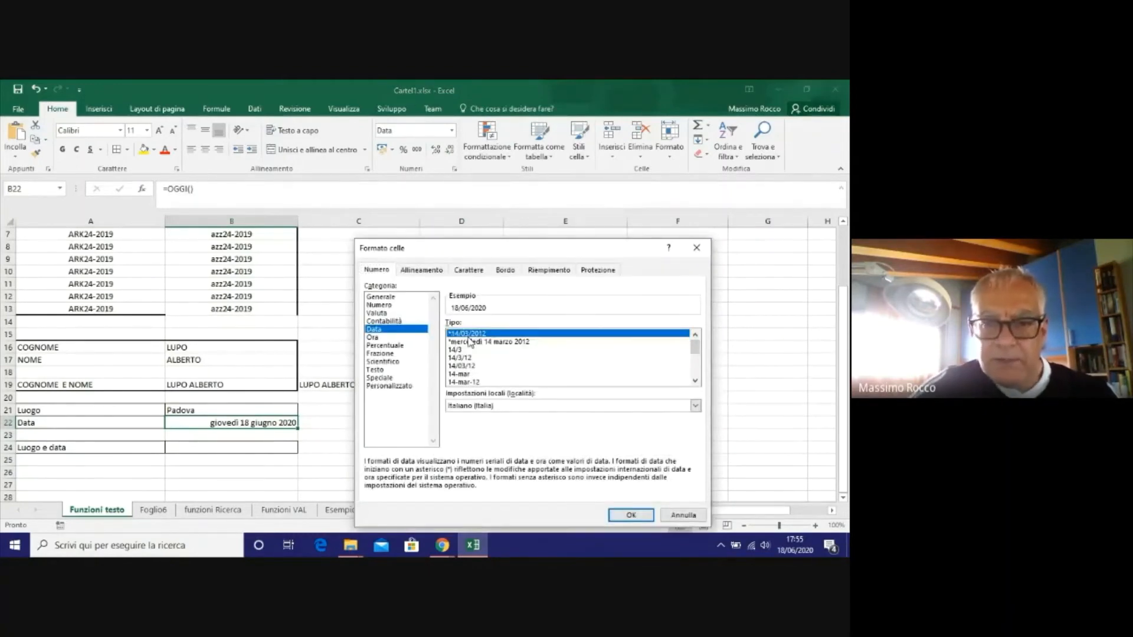
{"action": "left_click", "coordinate": [629, 515]}
Combine the place and date in B24 with the formula =B21 & "," &B22 and review the result.
{"action": "left_click", "coordinate": [182, 448]}
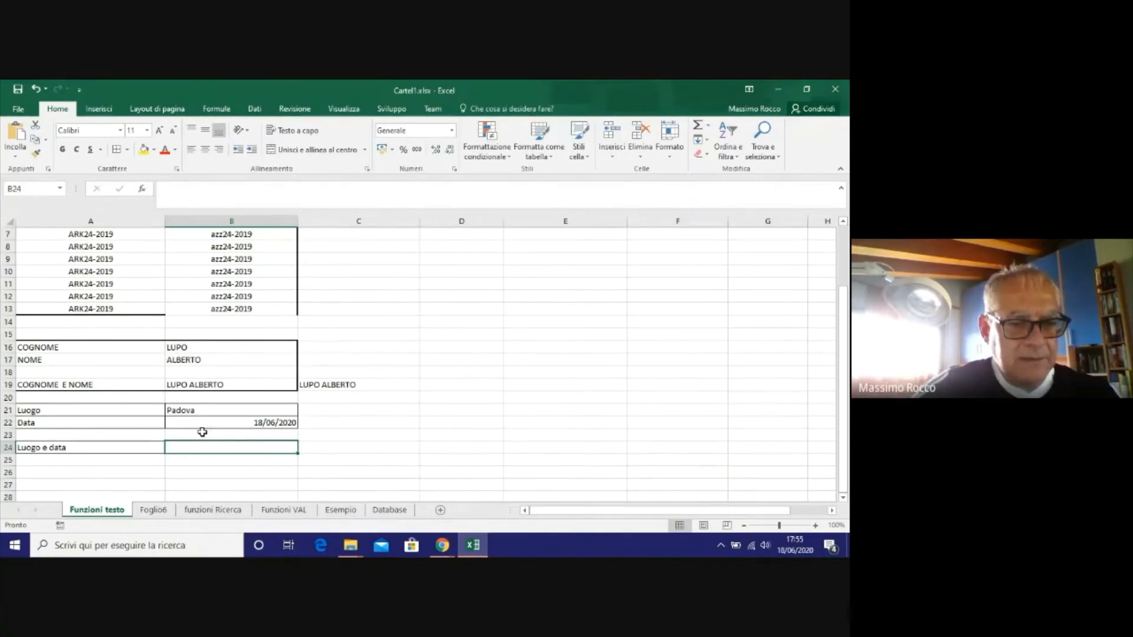
{"action": "left_click", "coordinate": [187, 194]}
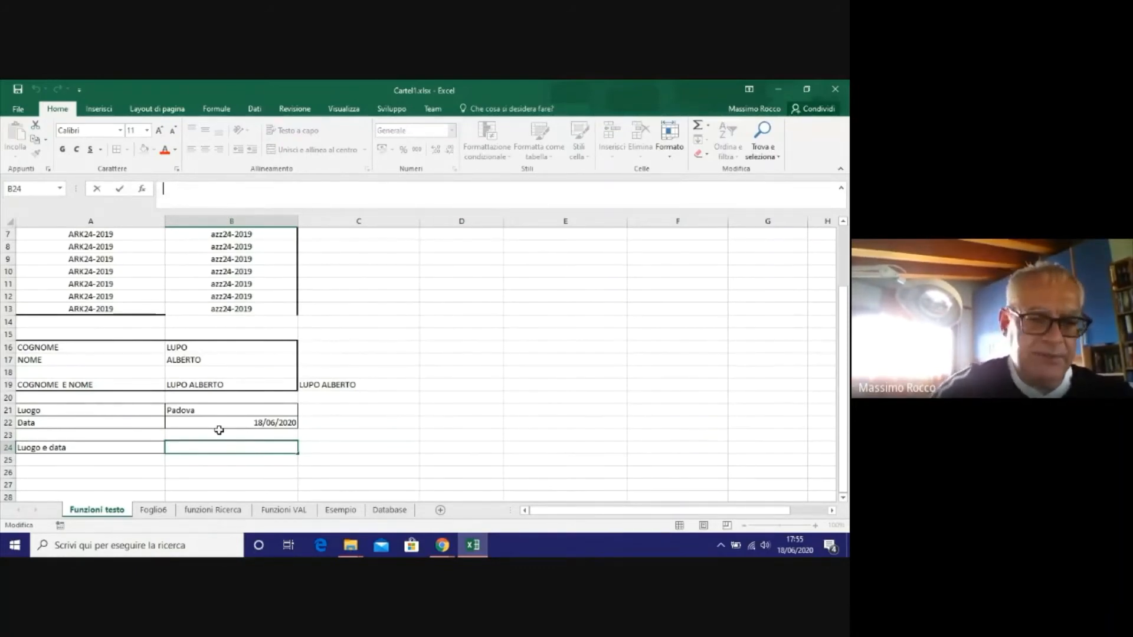
{"action": "type", "text": "="}
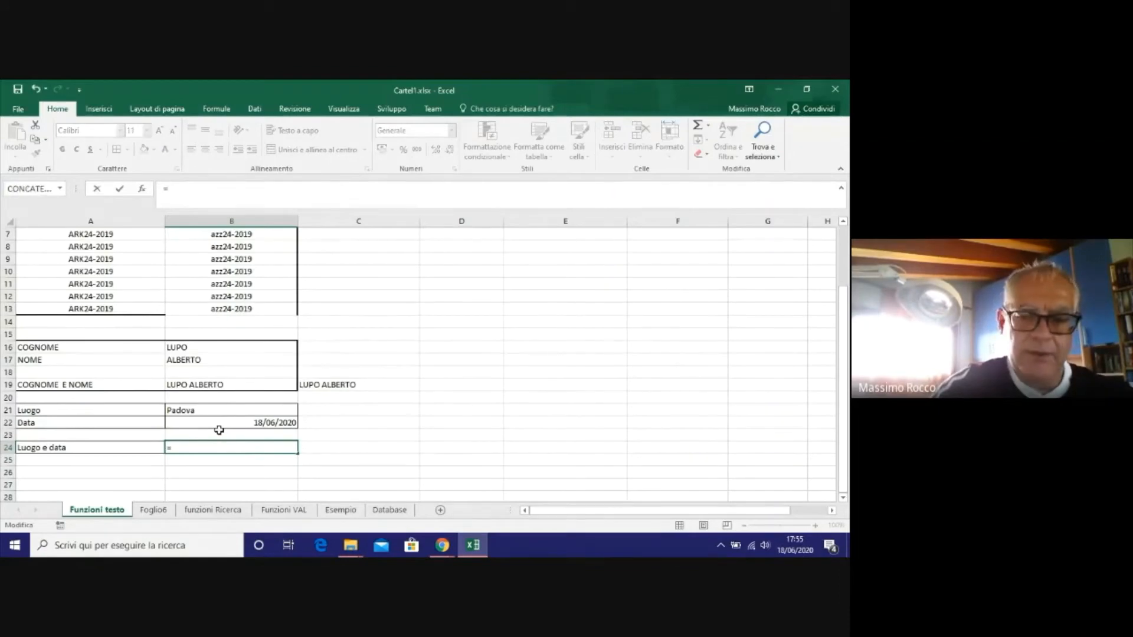
{"action": "key", "text": "BackSpace"}
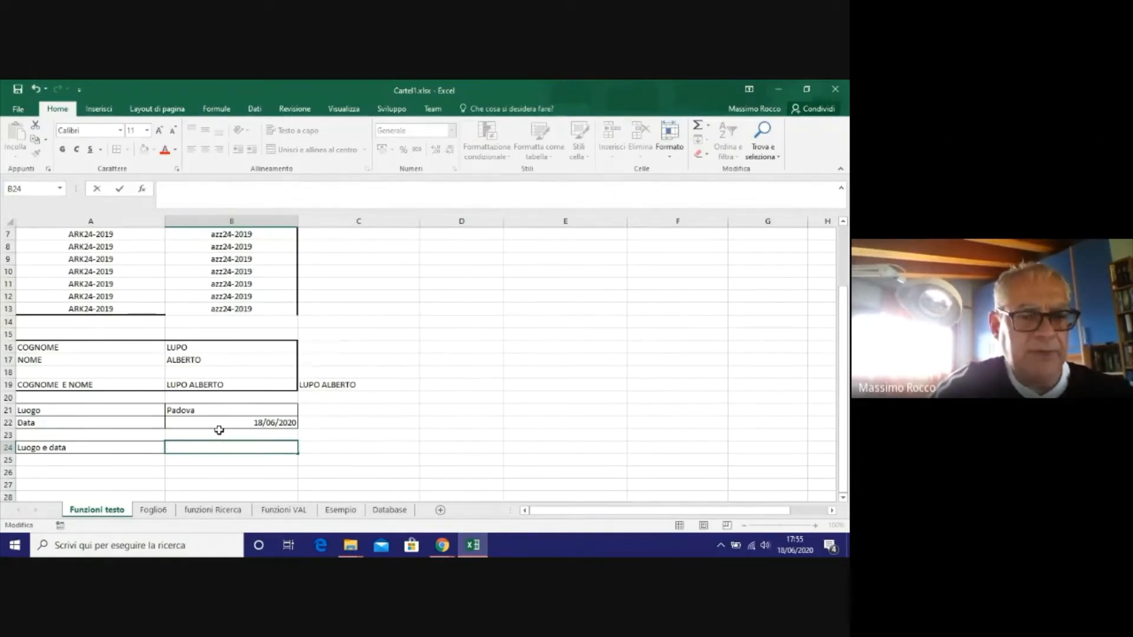
{"action": "type", "text": "="}
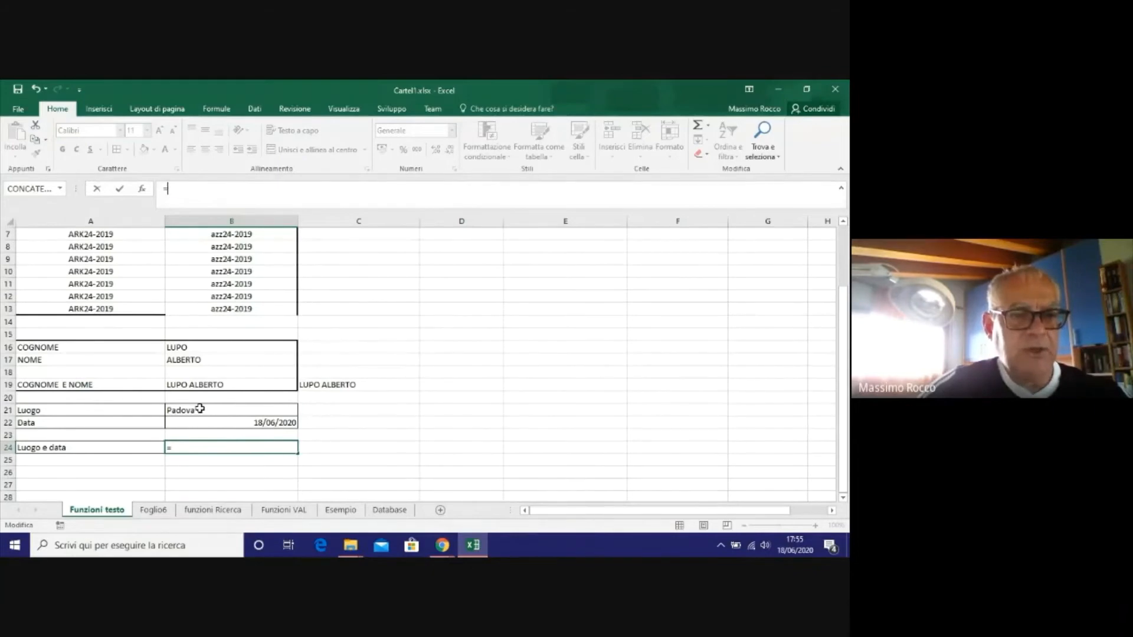
{"action": "left_click", "coordinate": [200, 409]}
{"action": "type", "text": "&"}
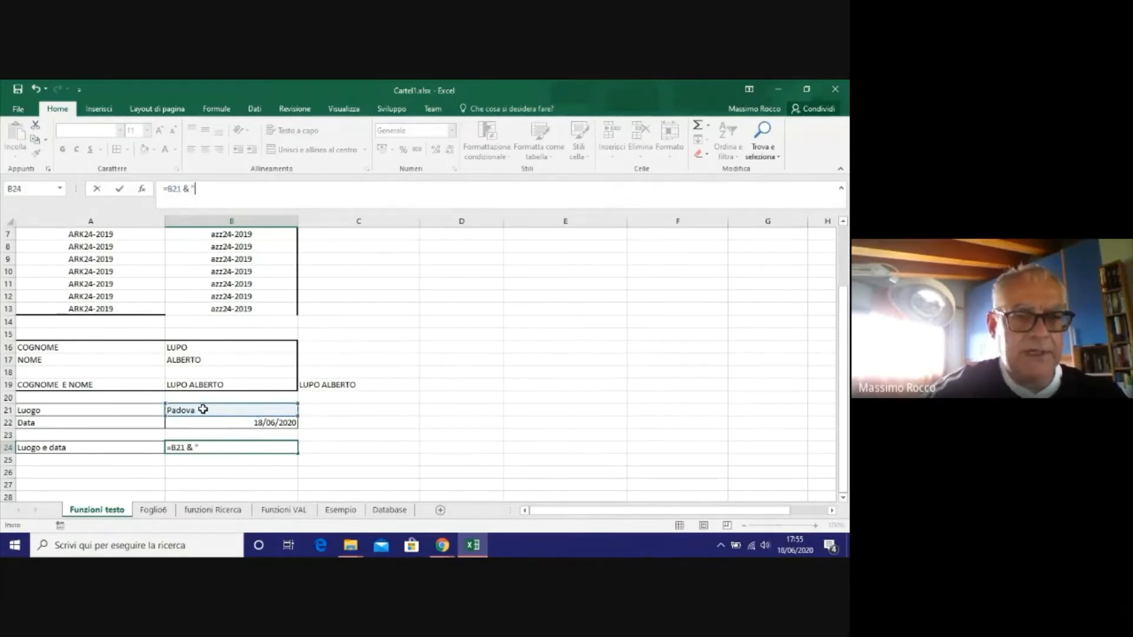
{"action": "type", "text": " \","}
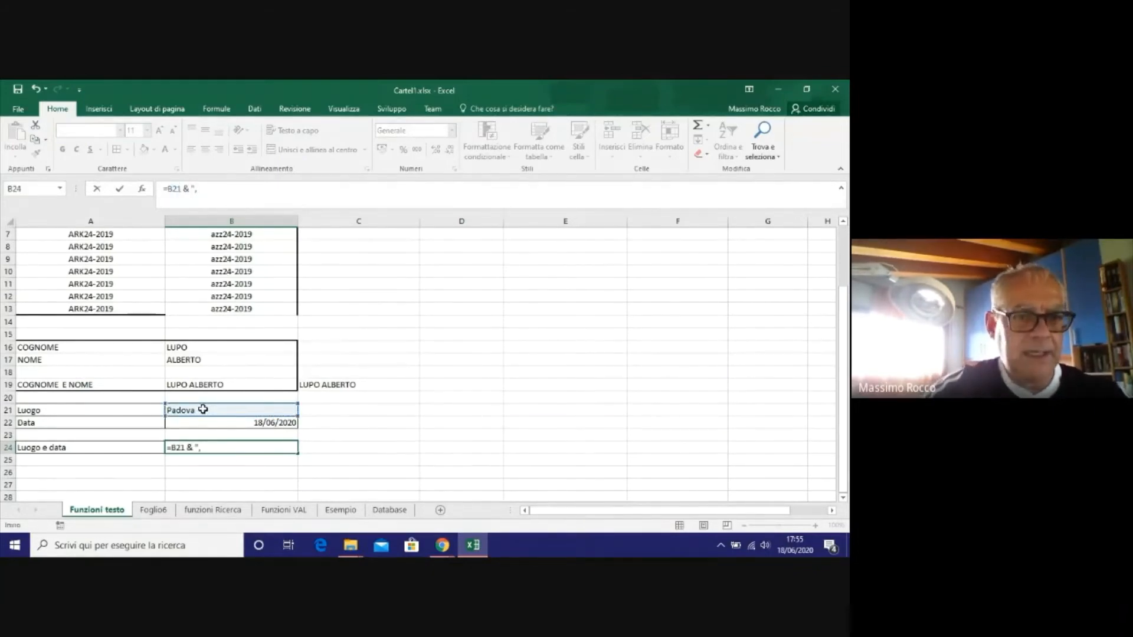
{"action": "type", "text": "\""}
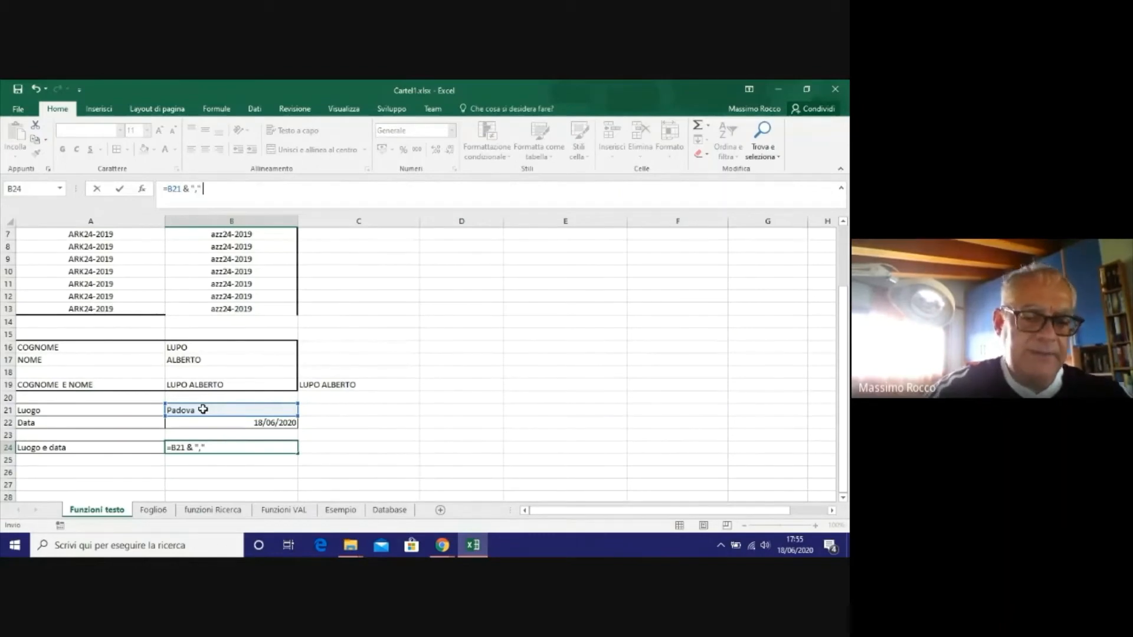
{"action": "type", "text": " &"}
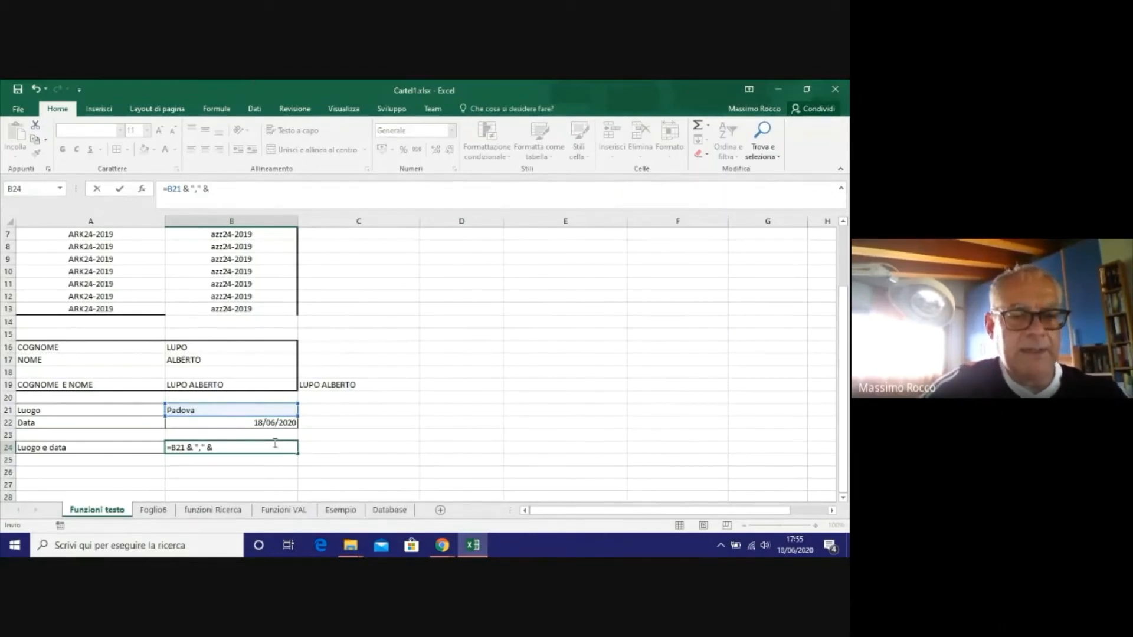
{"action": "left_click", "coordinate": [276, 424]}
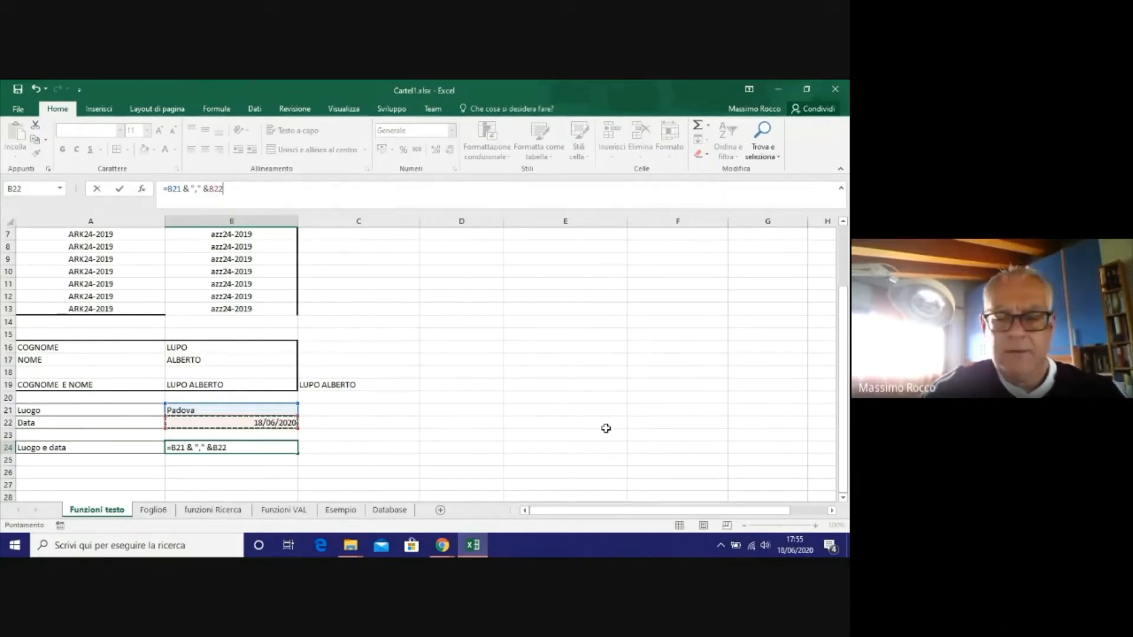
{"action": "key", "text": "Return"}
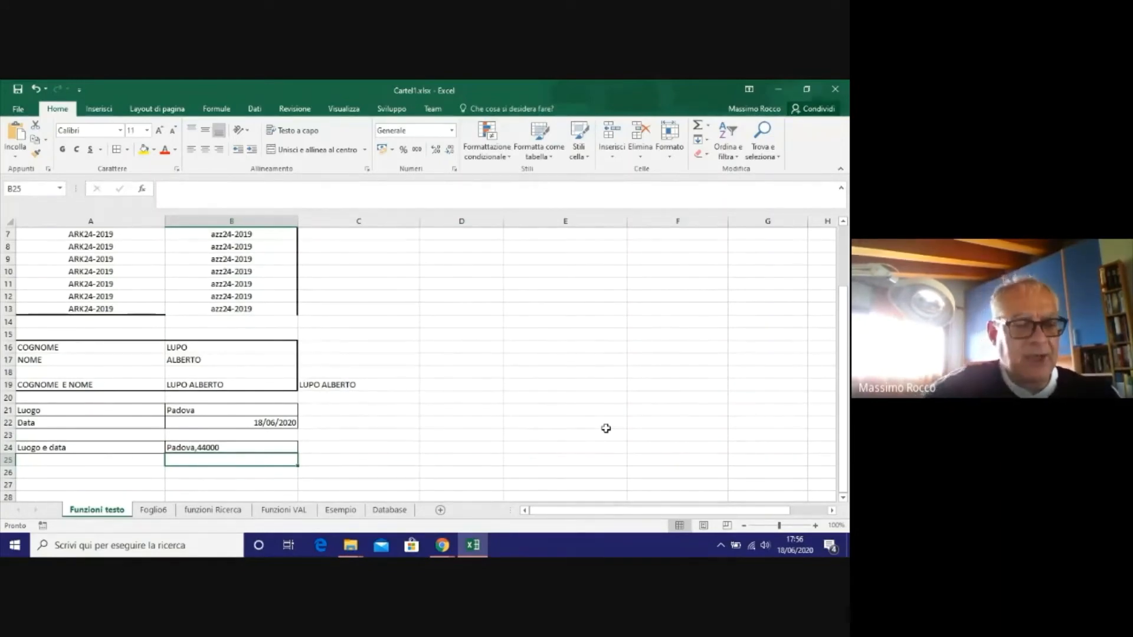
{"action": "left_click", "coordinate": [257, 447]}
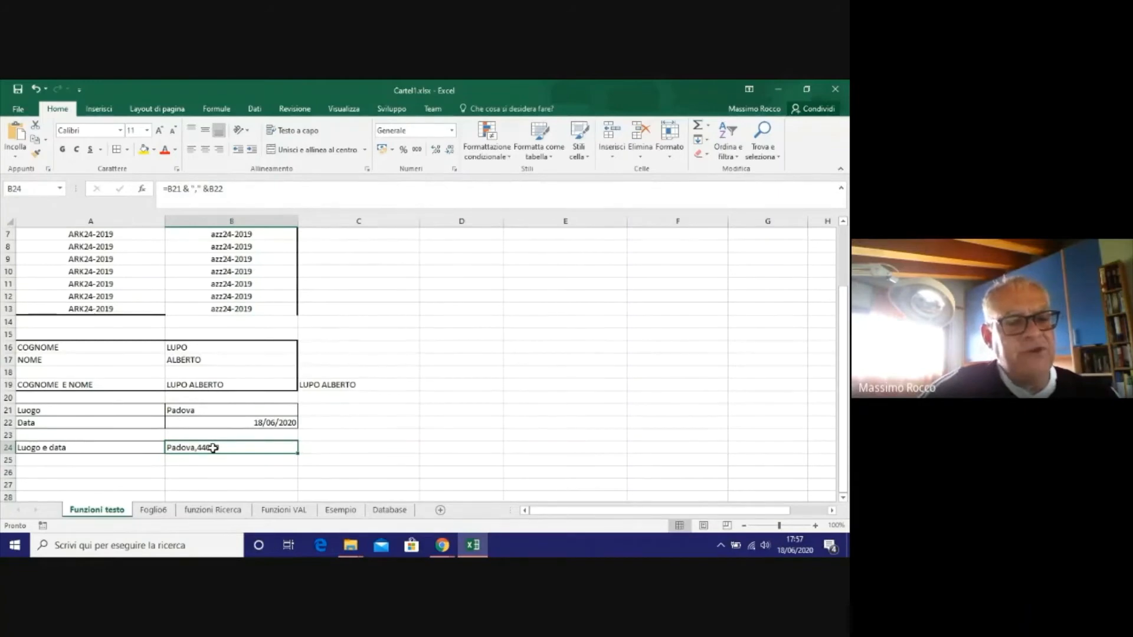
Look up the TESTO function and its description in the Testo category of the function list, without inserting it.
{"action": "left_click", "coordinate": [332, 445]}
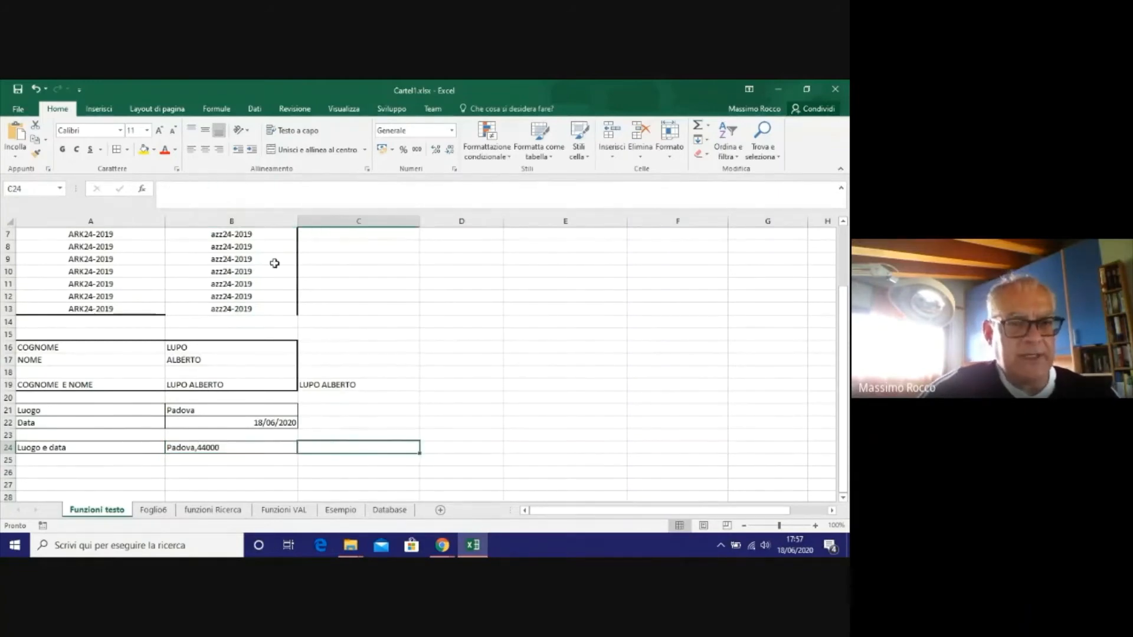
{"action": "left_click", "coordinate": [141, 188]}
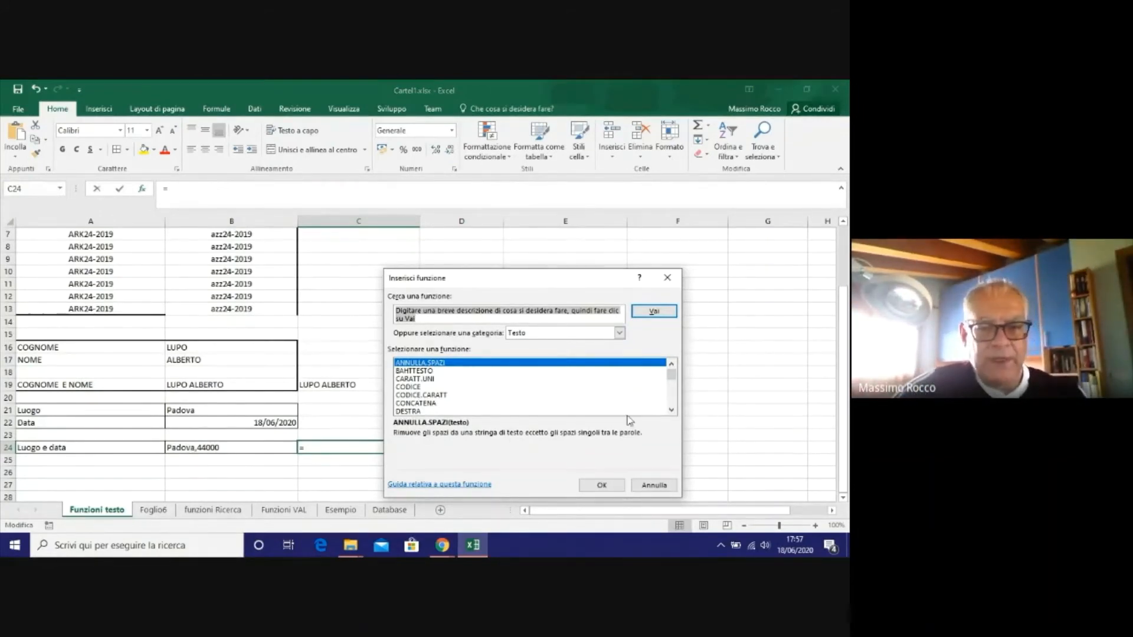
{"action": "left_click", "coordinate": [672, 410]}
{"action": "left_click", "coordinate": [671, 410]}
{"action": "left_click", "coordinate": [671, 410]}
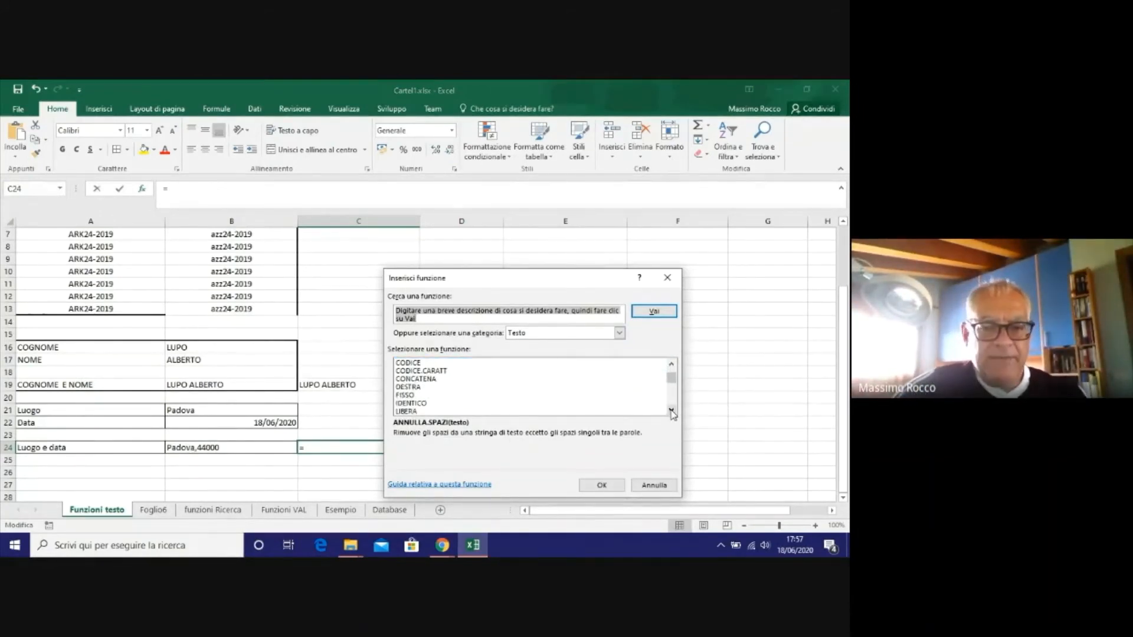
{"action": "left_click", "coordinate": [672, 410]}
{"action": "left_click", "coordinate": [672, 410]}
{"action": "left_click", "coordinate": [672, 410]}
{"action": "left_click", "coordinate": [672, 410]}
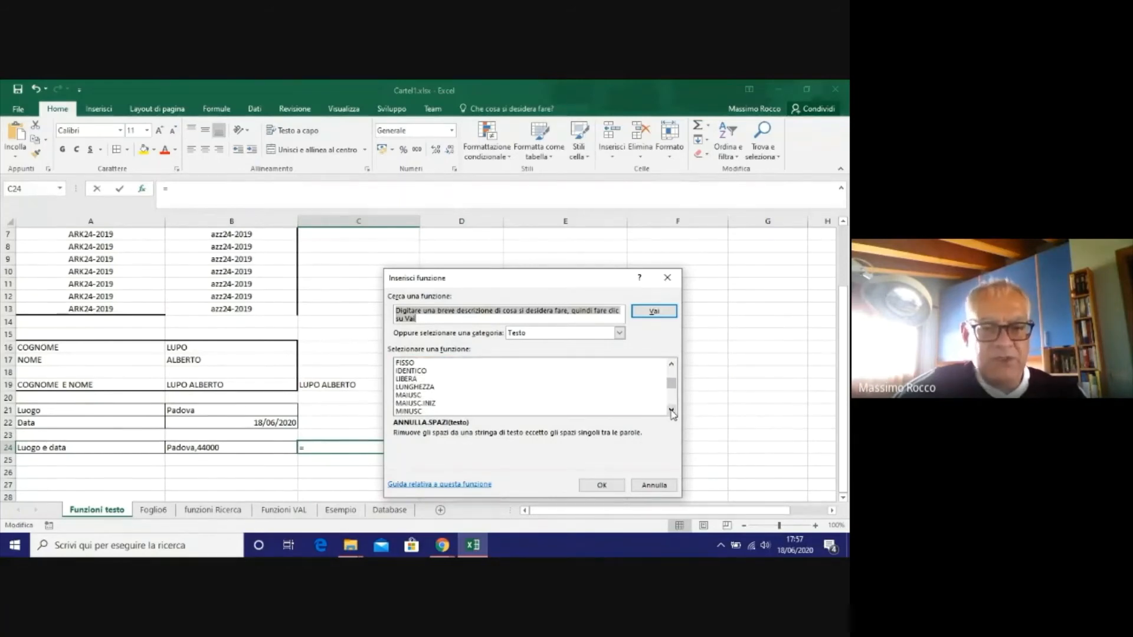
{"action": "left_click", "coordinate": [672, 410]}
{"action": "left_click", "coordinate": [671, 410]}
{"action": "left_click", "coordinate": [672, 410]}
{"action": "left_click", "coordinate": [672, 410]}
{"action": "left_click", "coordinate": [672, 410]}
{"action": "left_click", "coordinate": [671, 410]}
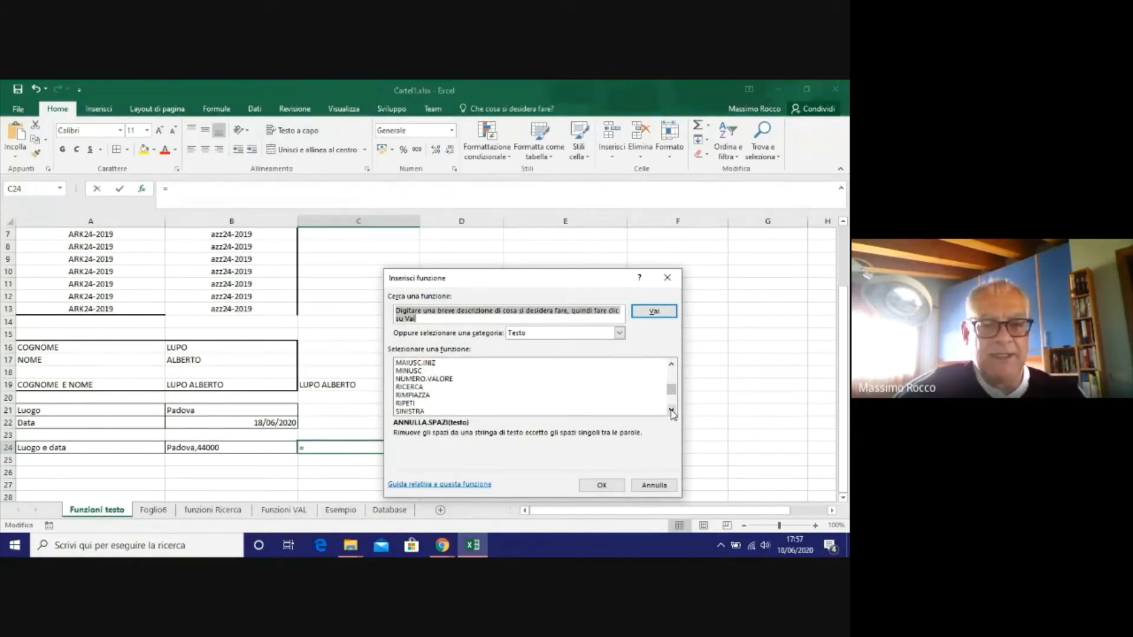
{"action": "left_click", "coordinate": [671, 410]}
{"action": "left_click", "coordinate": [672, 410]}
{"action": "left_click", "coordinate": [671, 410]}
{"action": "left_click", "coordinate": [671, 410]}
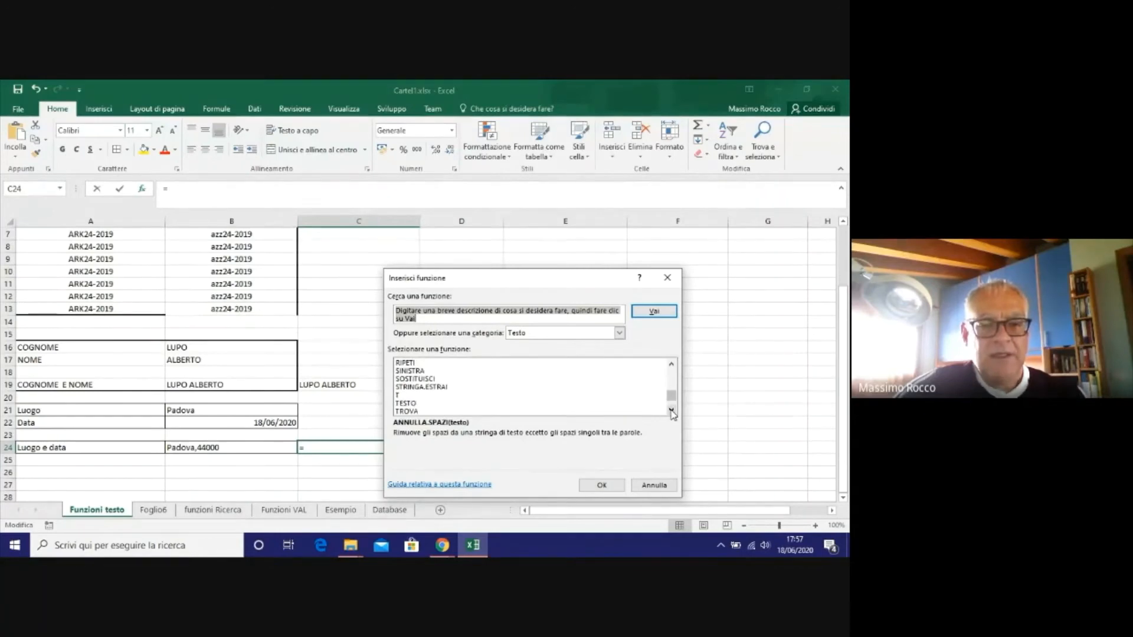
{"action": "left_click", "coordinate": [671, 410]}
{"action": "left_click", "coordinate": [672, 410]}
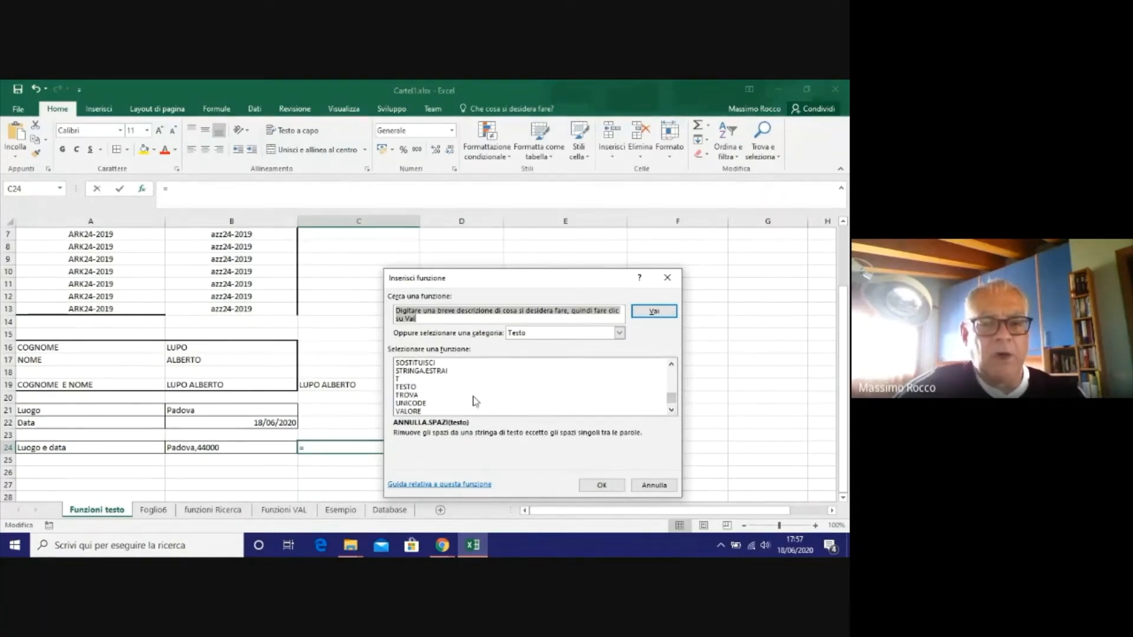
{"action": "left_click", "coordinate": [413, 387]}
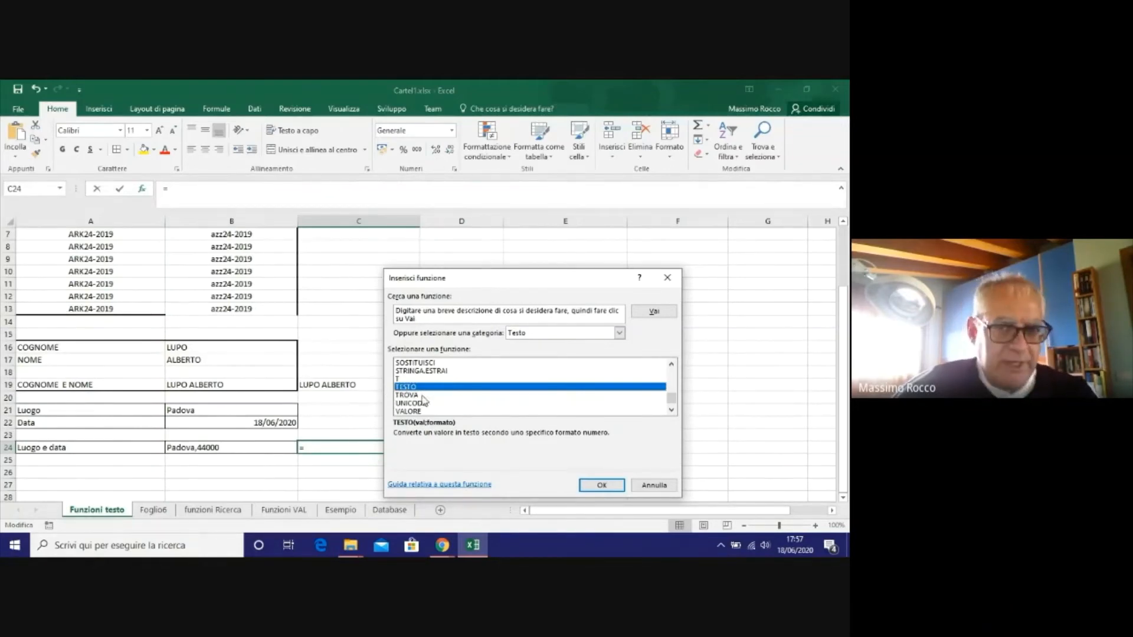
{"action": "left_click", "coordinate": [653, 485]}
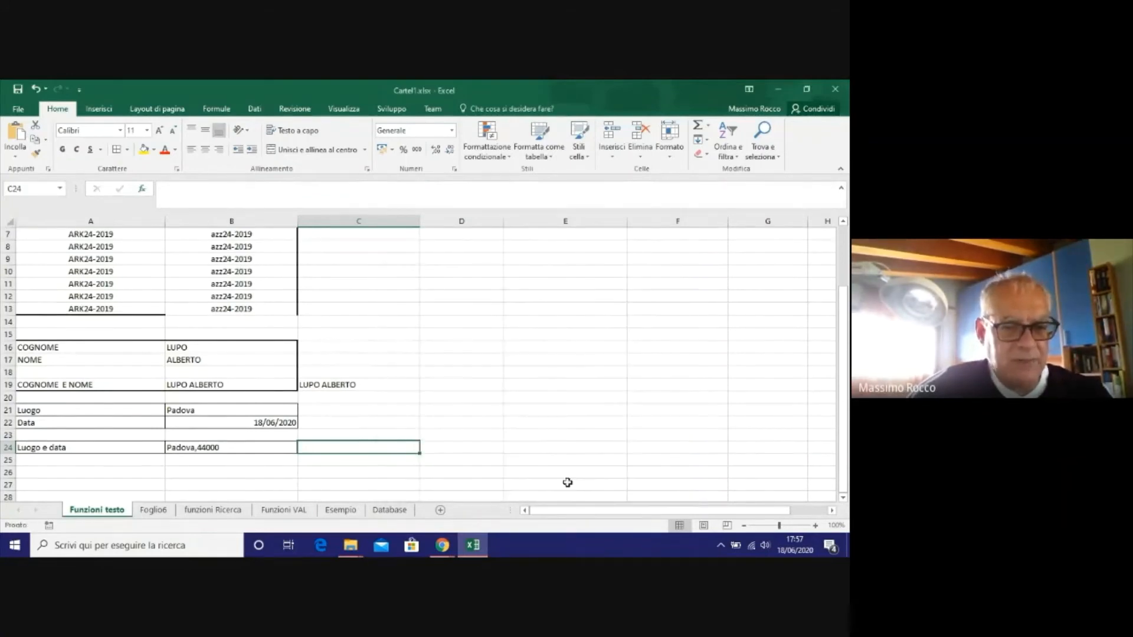
Change the B24 formula to =B21 & ", " &TESTO(B22;"gg/mm/aa"), adding a space after the comma and formatting the date as text.
{"action": "left_click", "coordinate": [202, 446]}
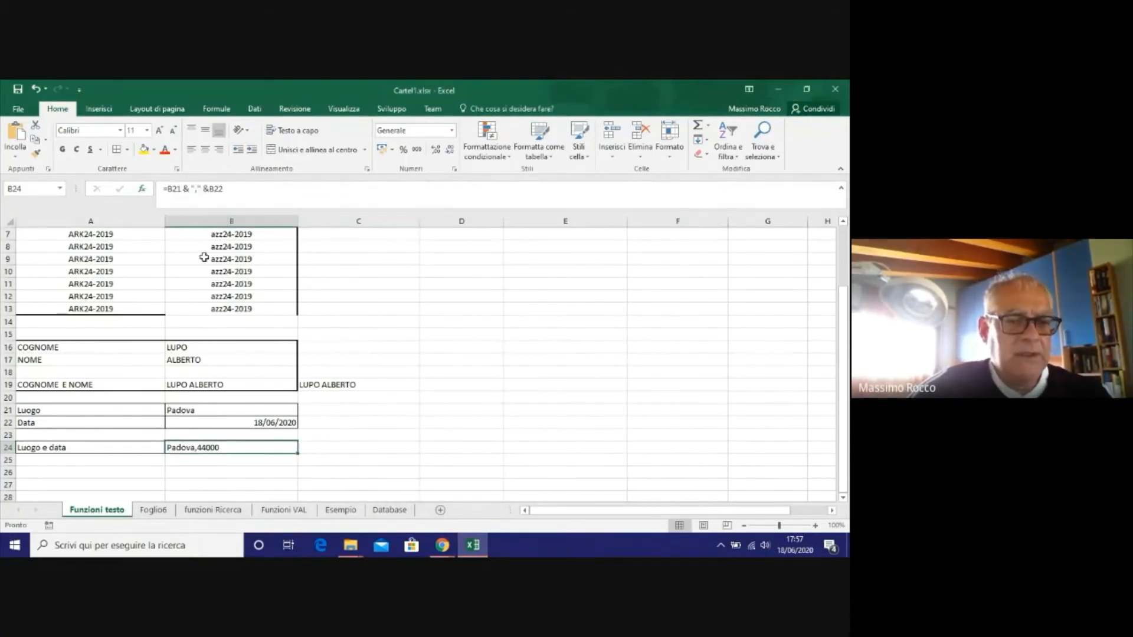
{"action": "left_click", "coordinate": [199, 190]}
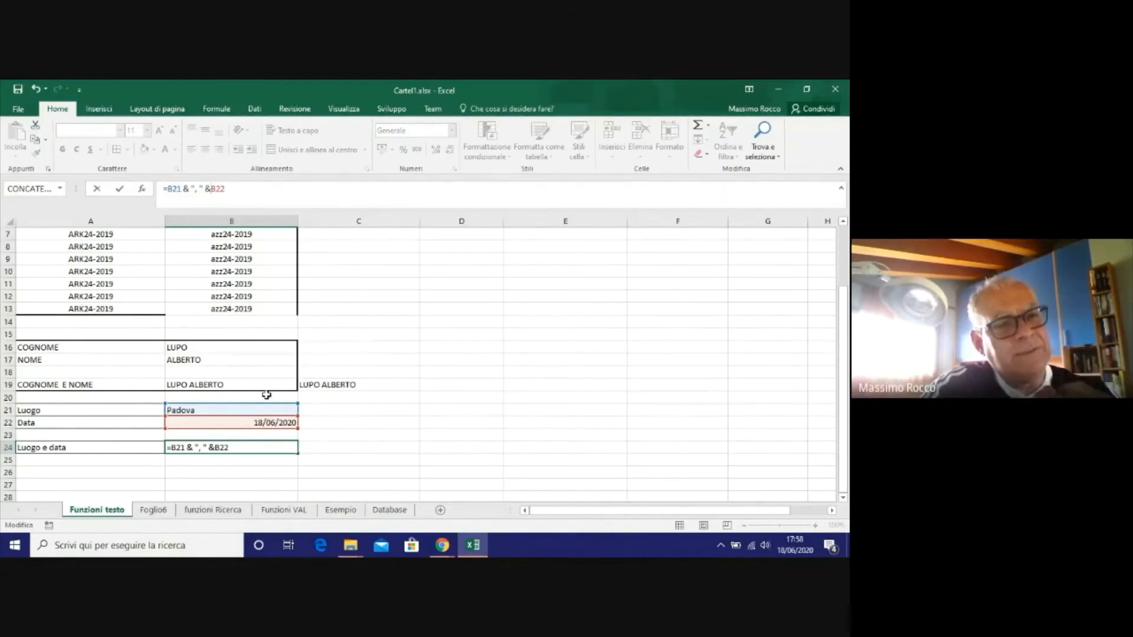
{"action": "type", "text": "testo"}
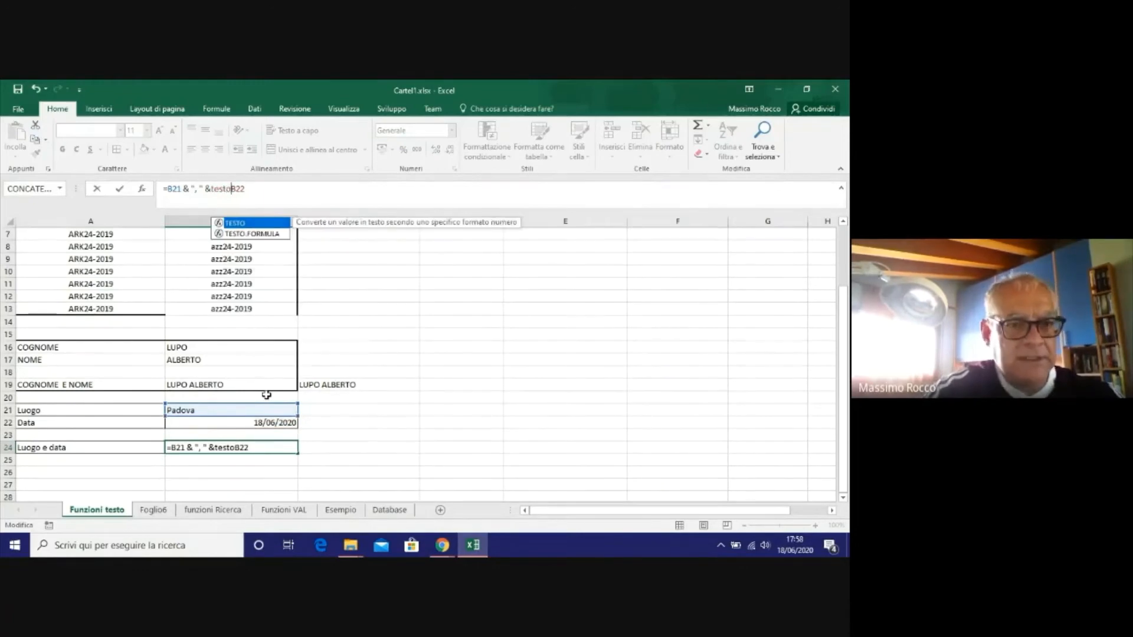
{"action": "type", "text": "("}
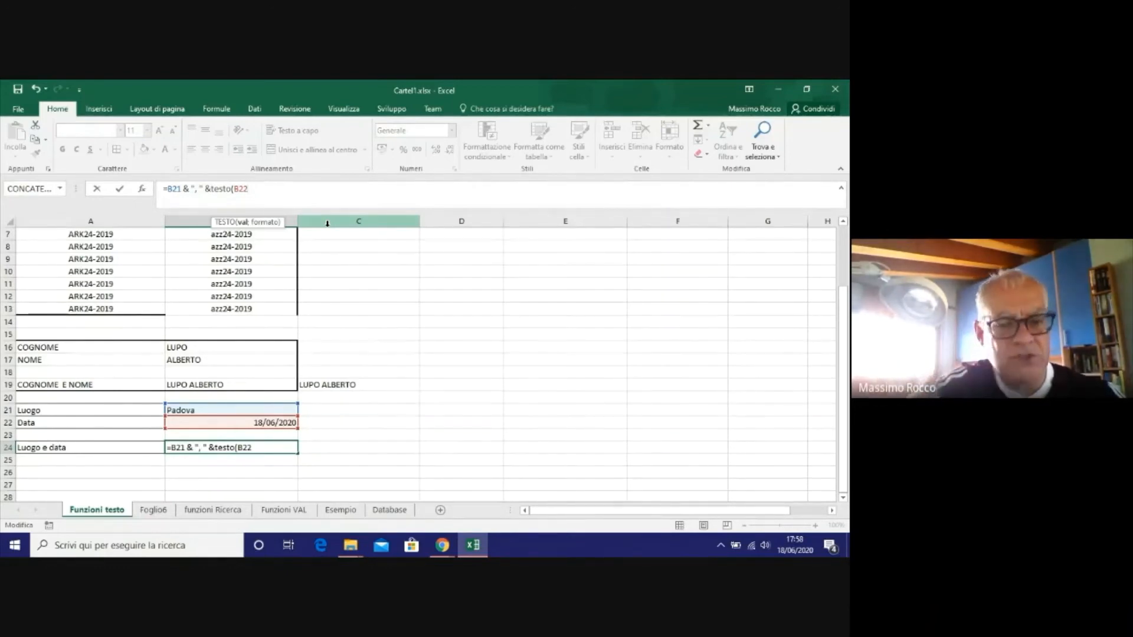
{"action": "type", "text": ";\""}
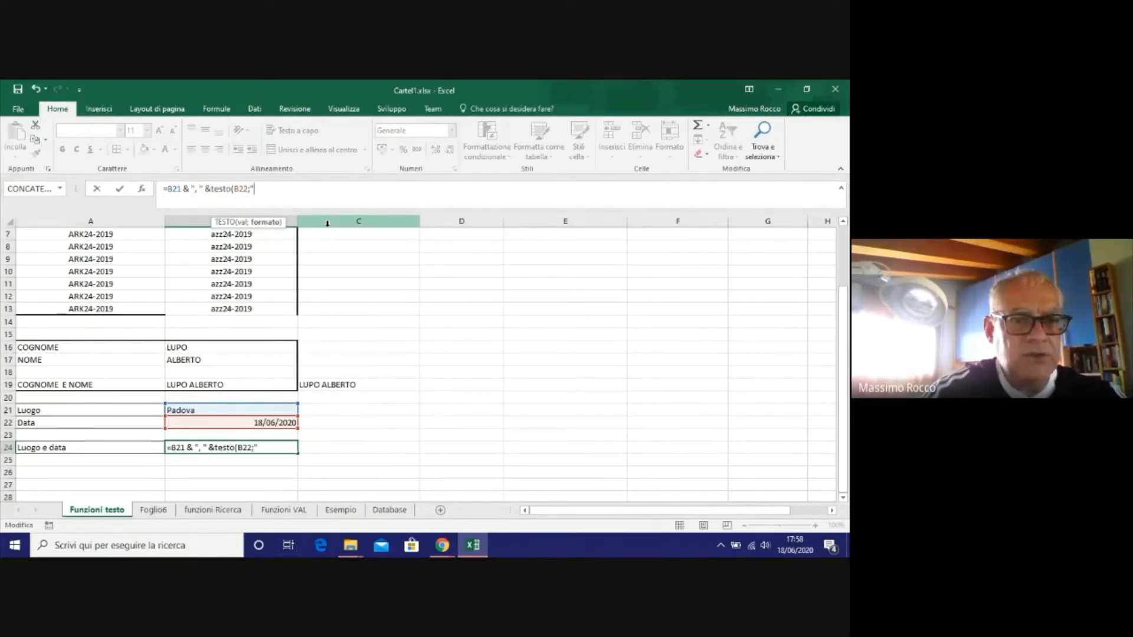
{"action": "type", "text": "gg"}
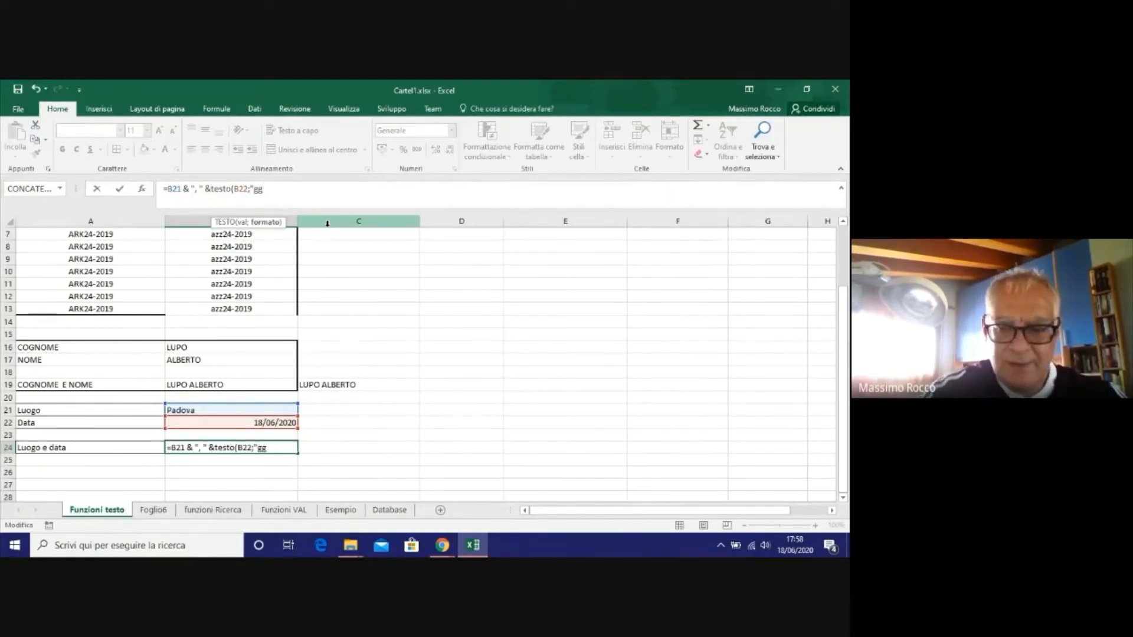
{"action": "type", "text": "/mm"}
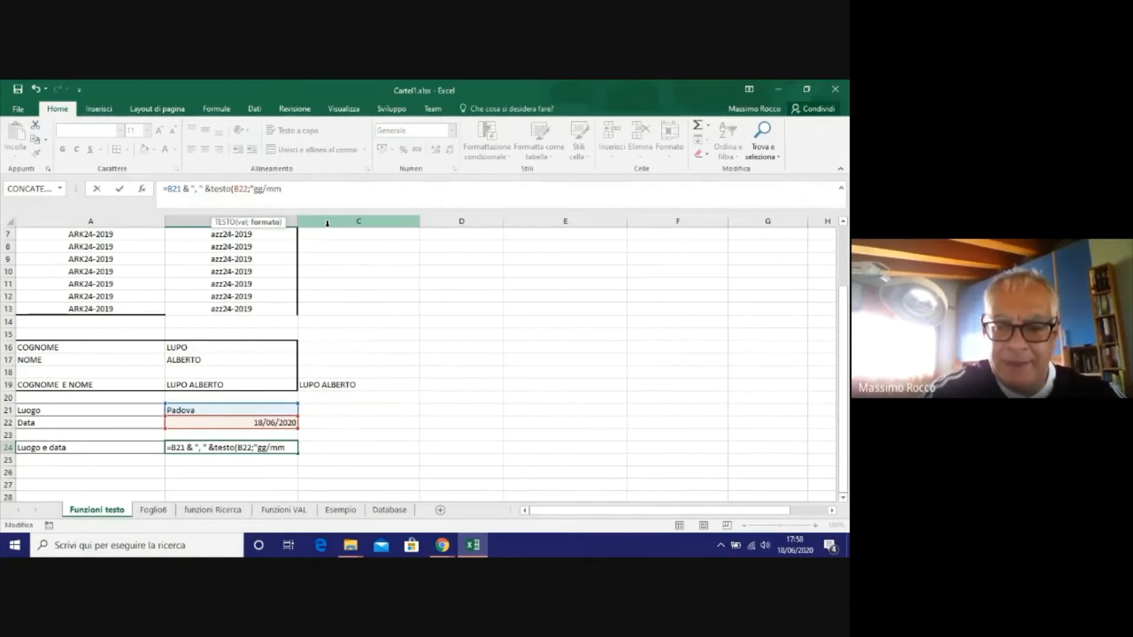
{"action": "type", "text": "/aa"}
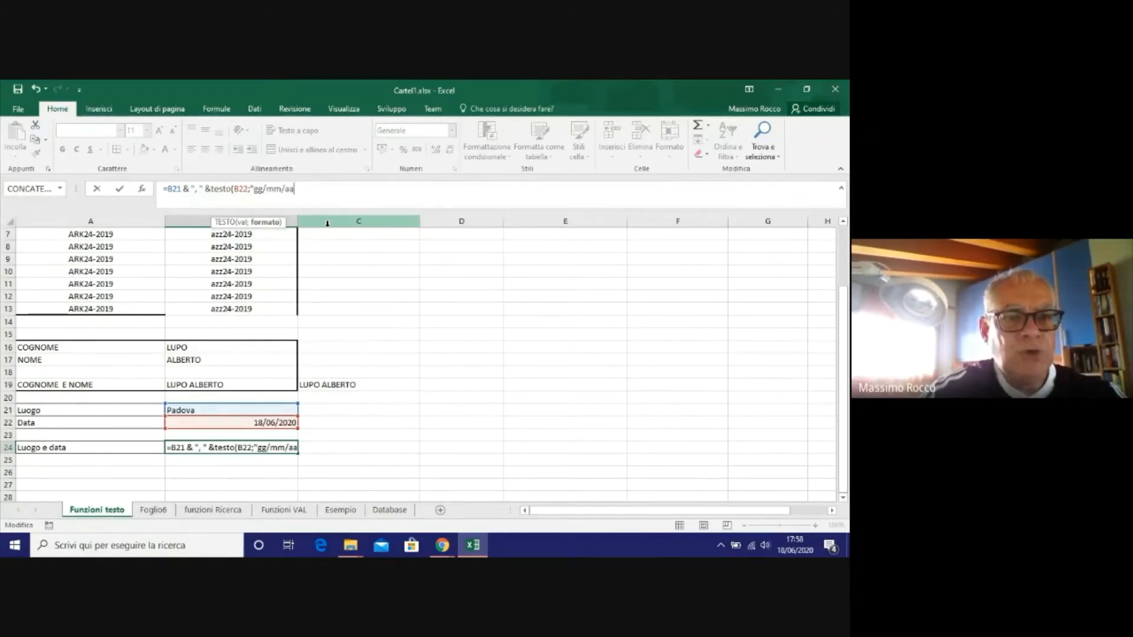
{"action": "type", "text": "\""}
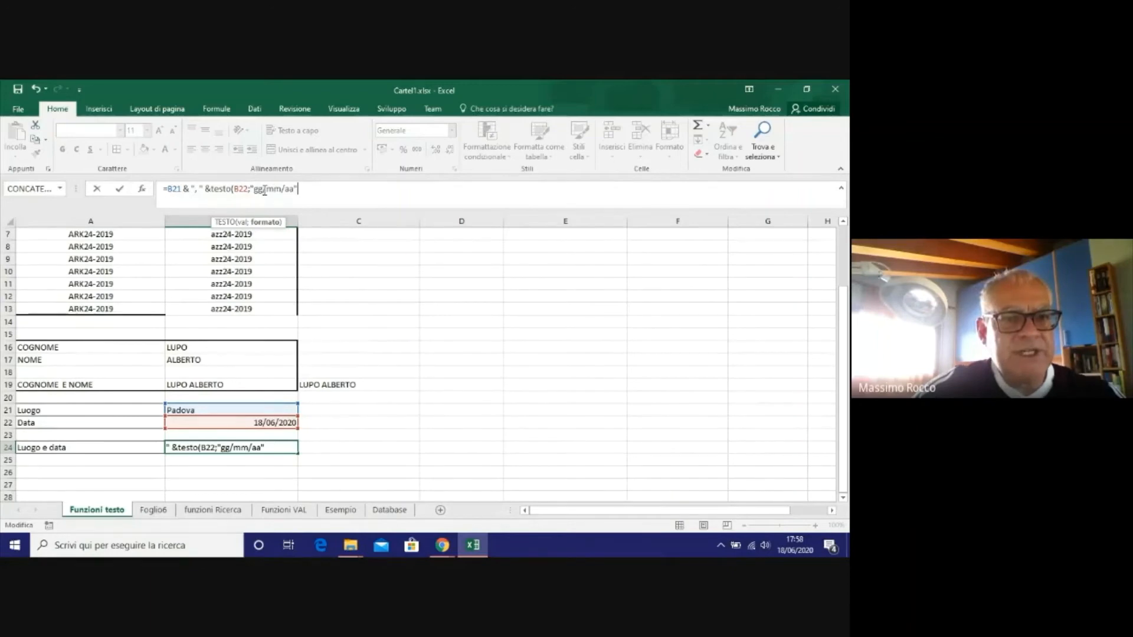
{"action": "type", "text": "gg"}
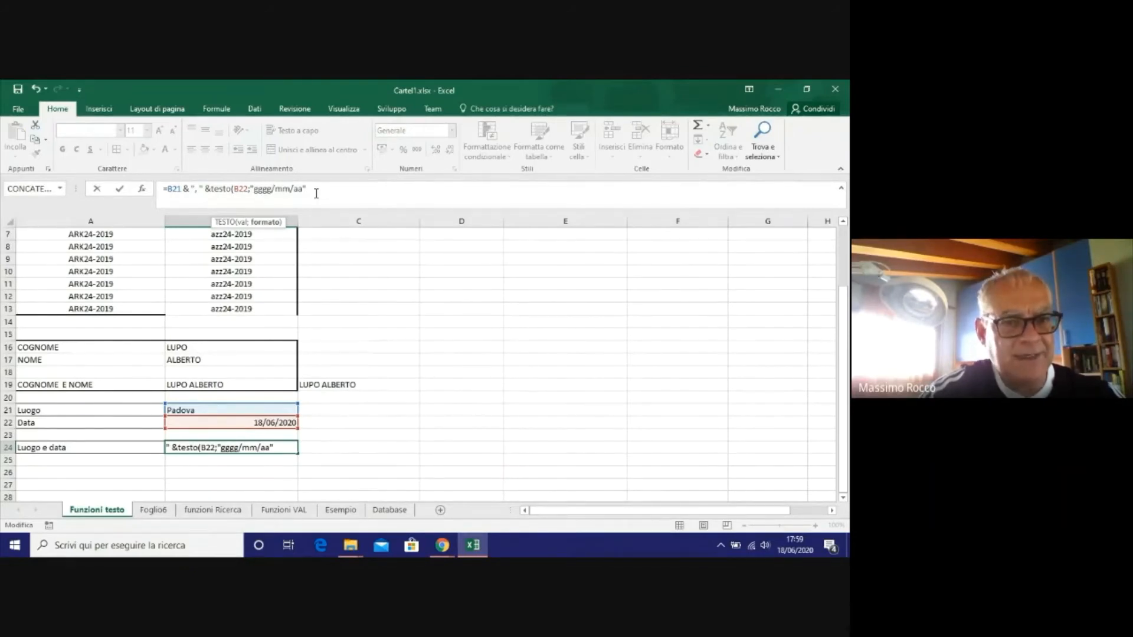
{"action": "key", "text": "BackSpace"}
{"action": "key", "text": "BackSpace"}
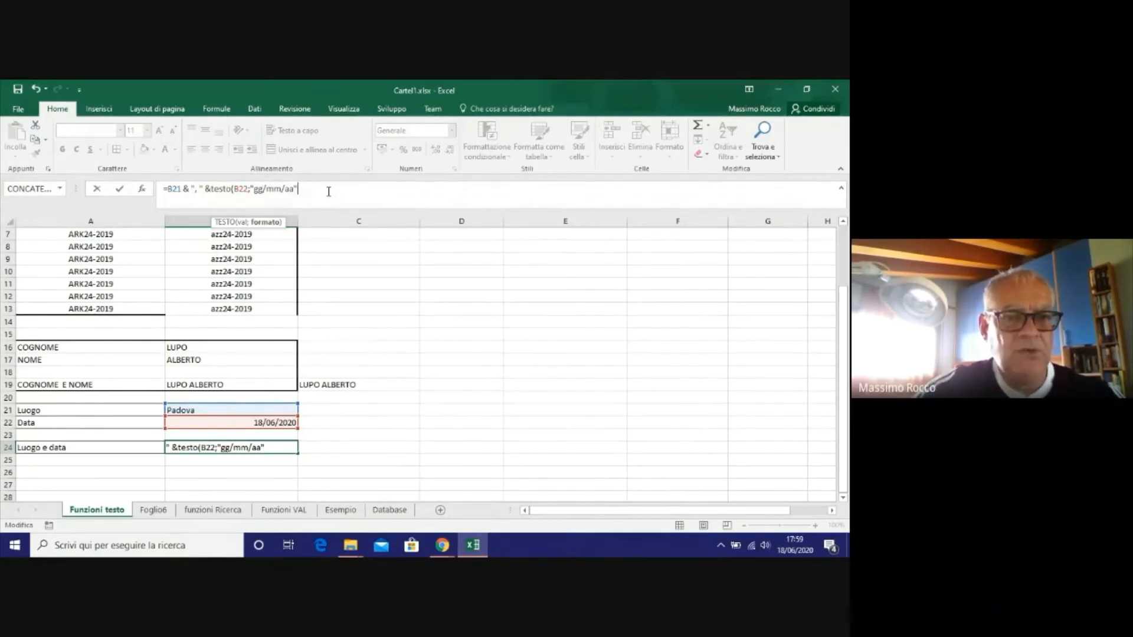
{"action": "key", "text": "Return"}
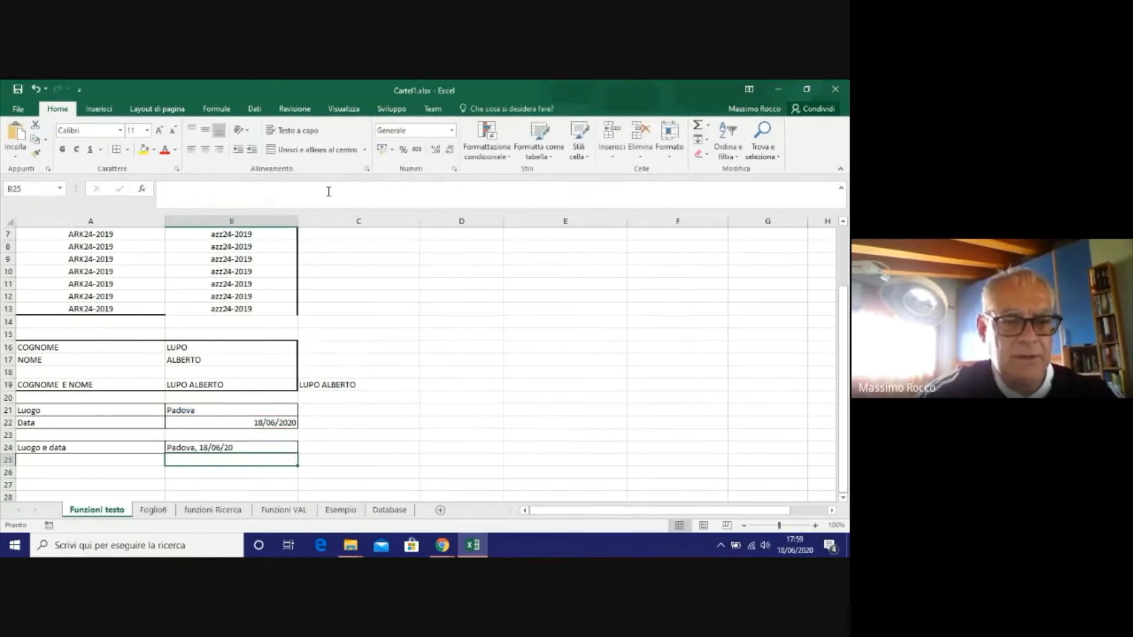
{"action": "left_click", "coordinate": [225, 445]}
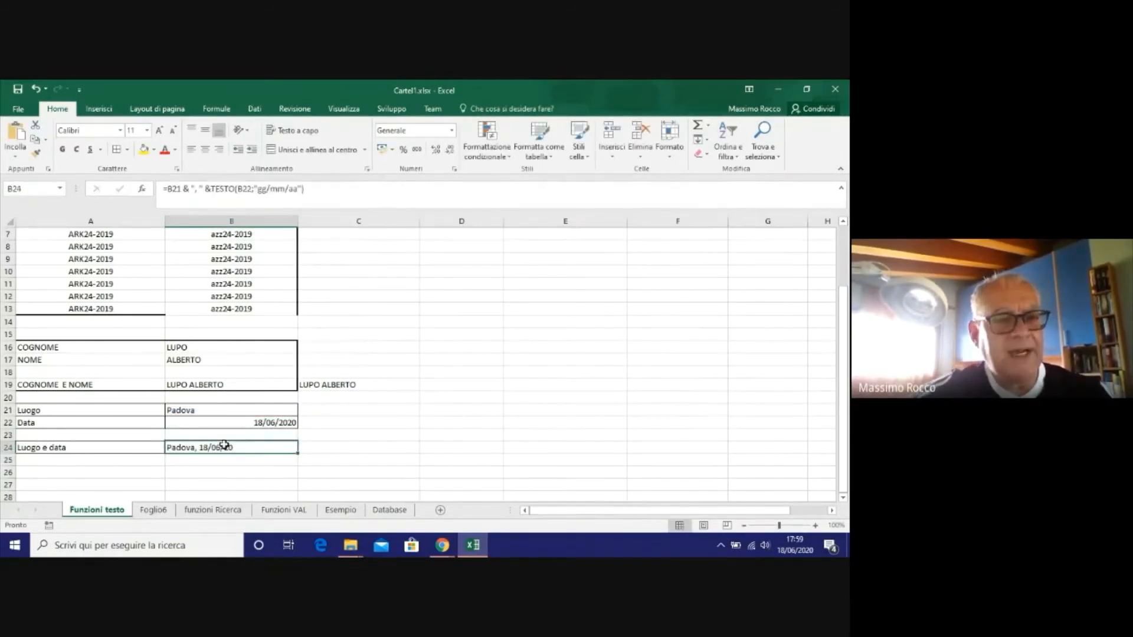
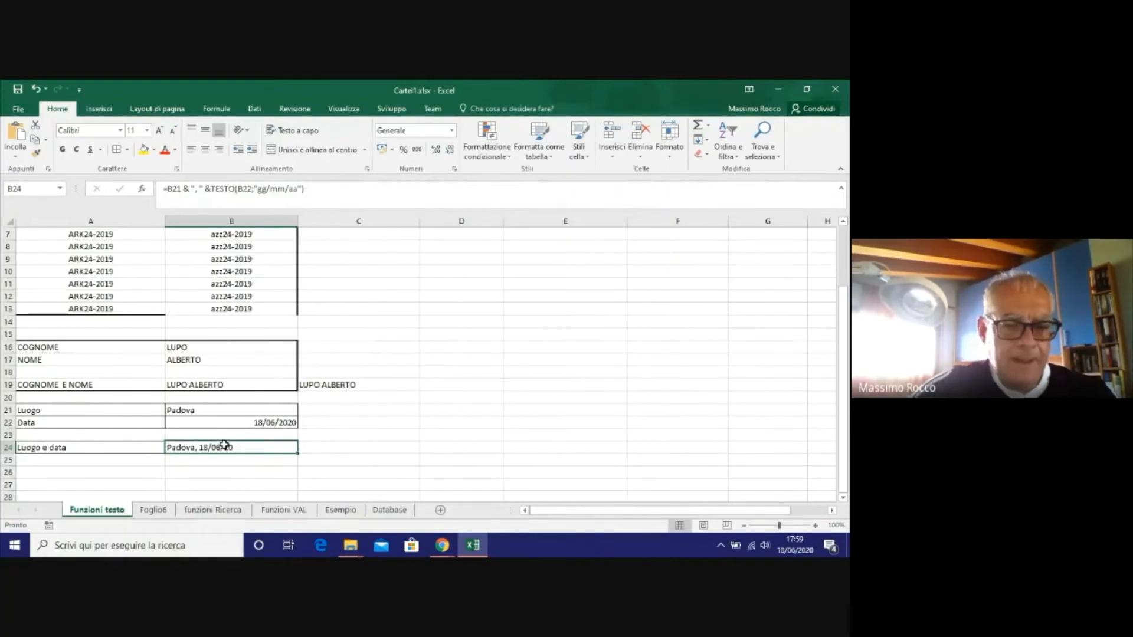
Open the funzioni Ricerca sheet and examine how the Codice column relates to the empty Descrizione, Costo and IVA columns.
{"action": "left_click", "coordinate": [227, 511]}
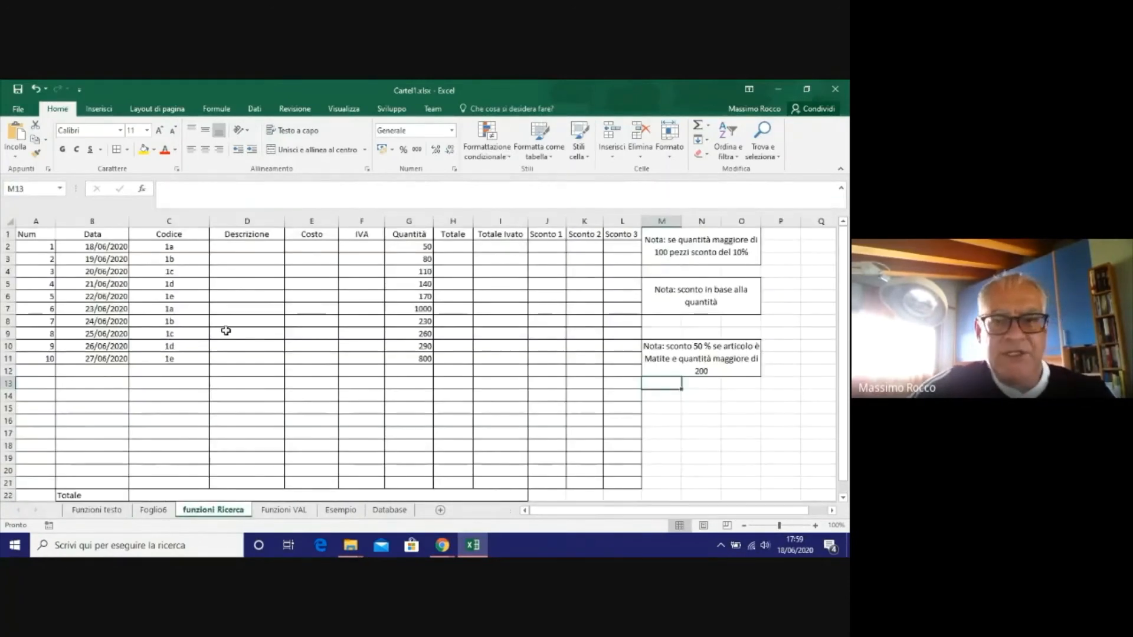
{"action": "left_click", "coordinate": [256, 349]}
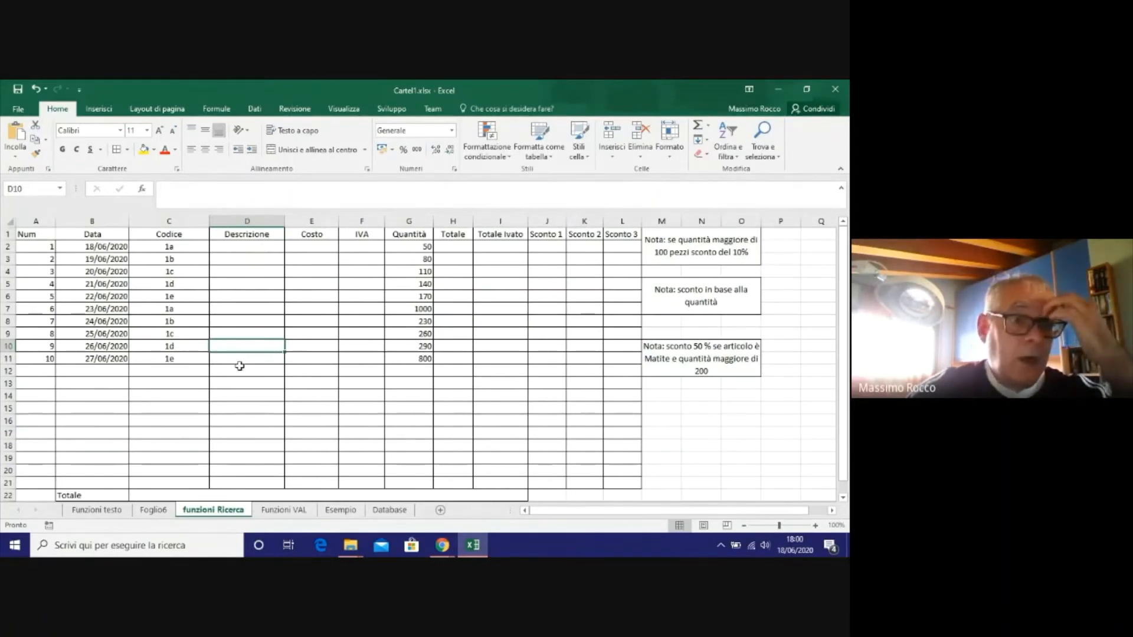
{"action": "left_click", "coordinate": [181, 248]}
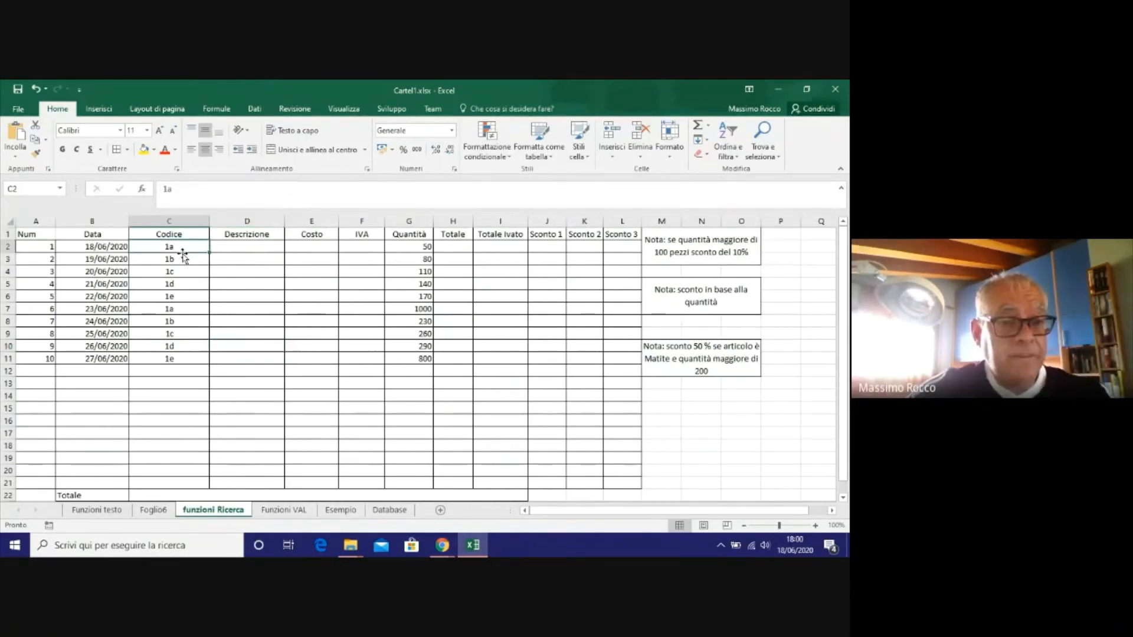
{"action": "left_click", "coordinate": [236, 247]}
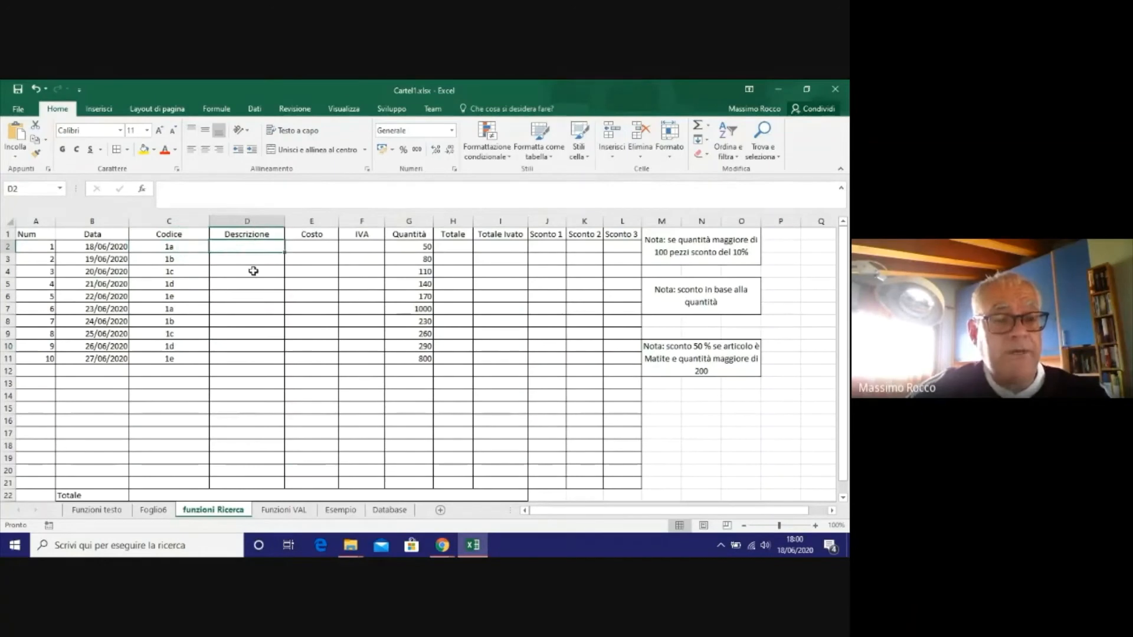
{"action": "left_click", "coordinate": [187, 256]}
{"action": "left_click", "coordinate": [232, 250]}
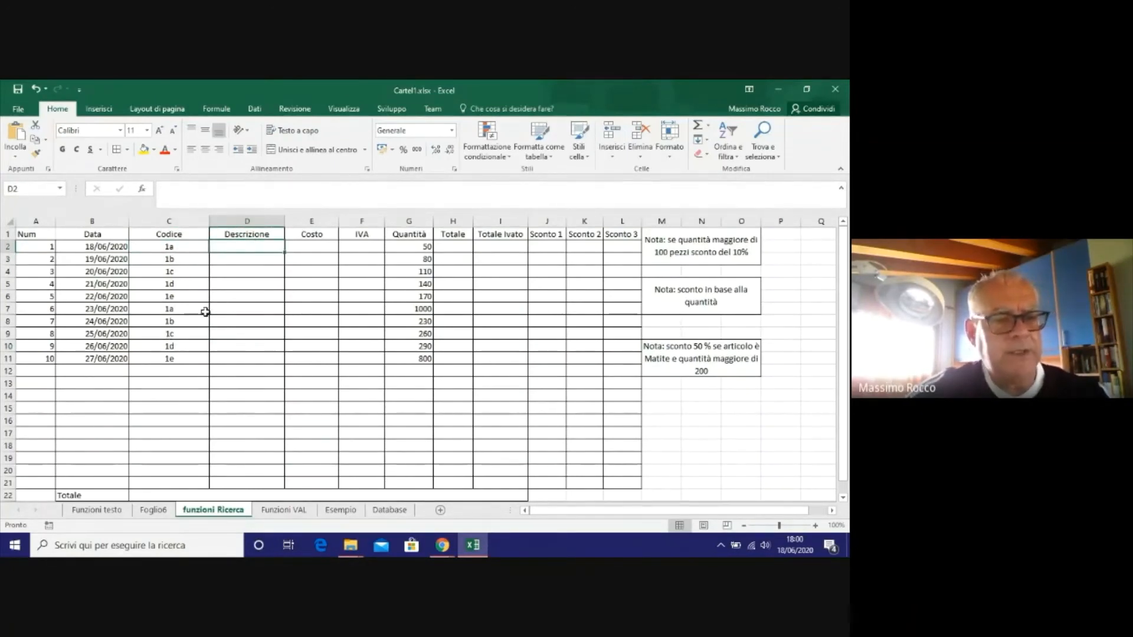
{"action": "left_click", "coordinate": [117, 244]}
{"action": "left_click", "coordinate": [163, 246]}
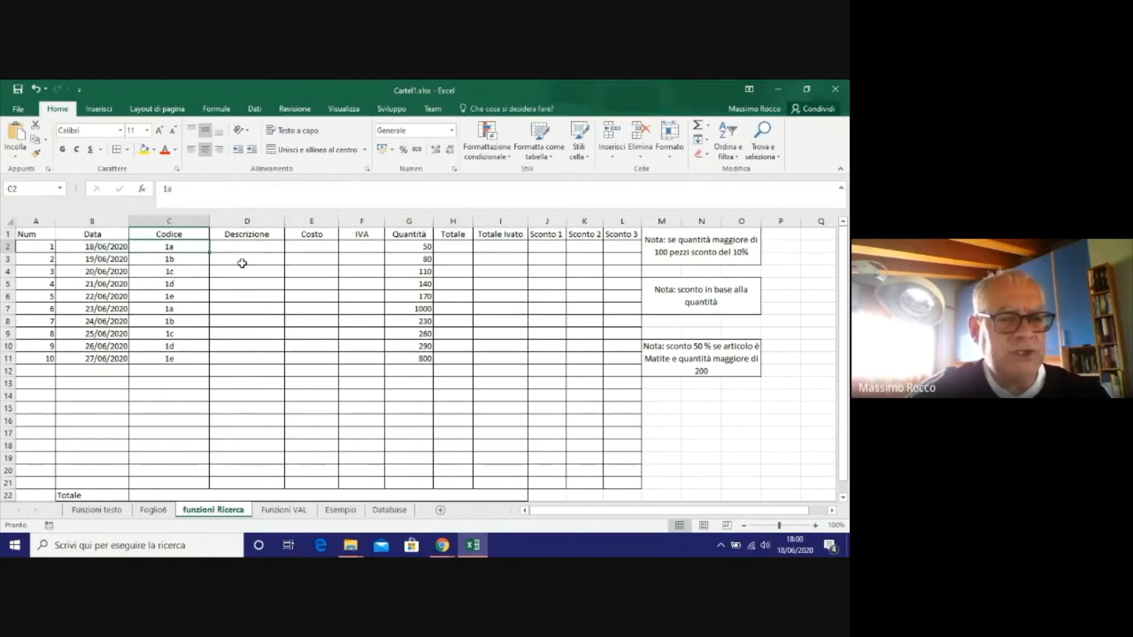
{"action": "left_click", "coordinate": [243, 244]}
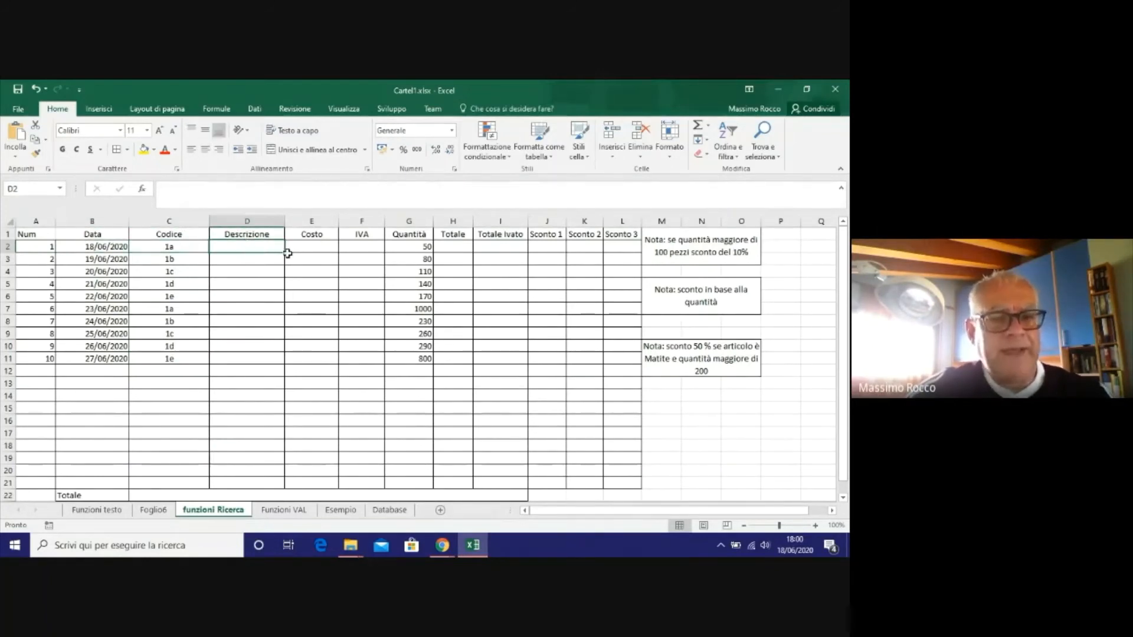
{"action": "left_click", "coordinate": [307, 249]}
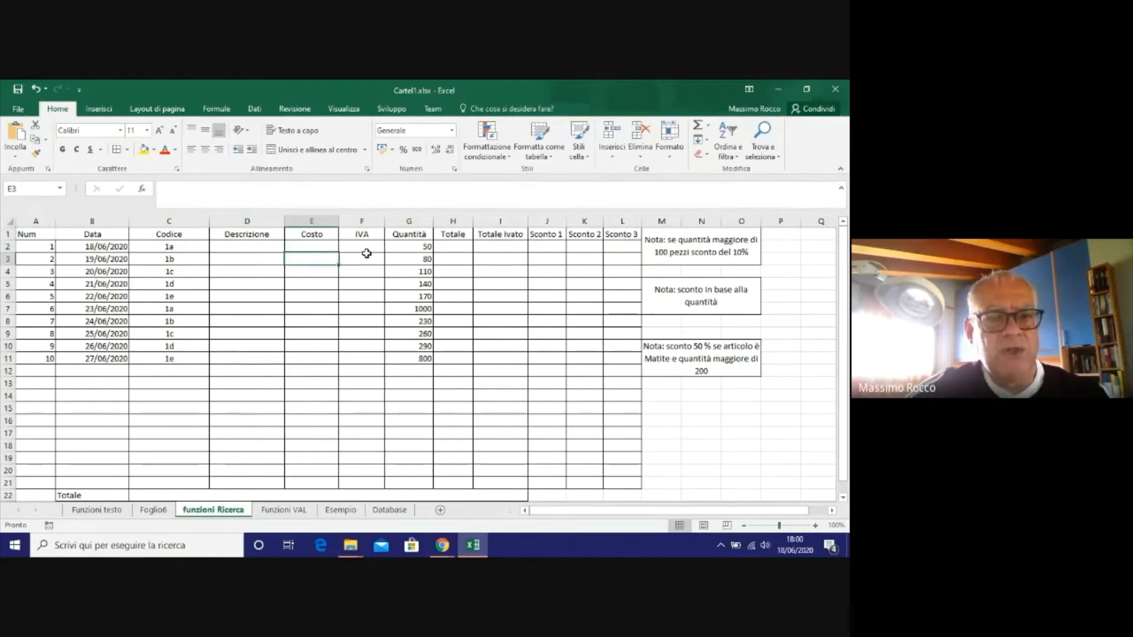
{"action": "left_click", "coordinate": [373, 248]}
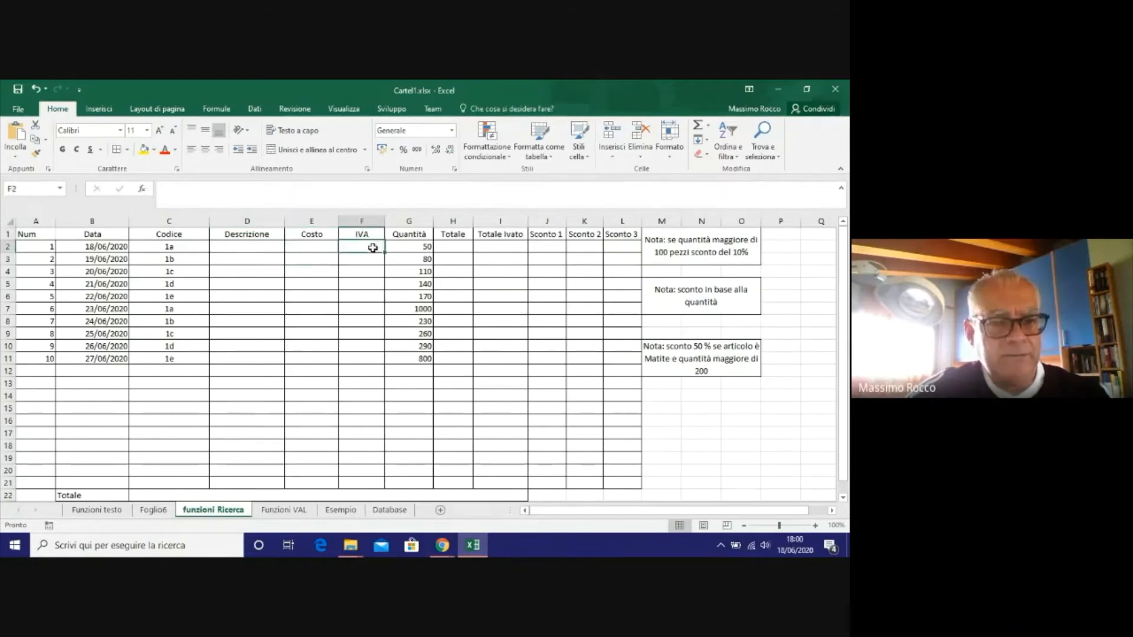
Enter the descriptions by hand on the funzioni Ricerca sheet: matita in D2 and D7 for code 1a, penna in D3 for 1b.
{"action": "left_click", "coordinate": [248, 247]}
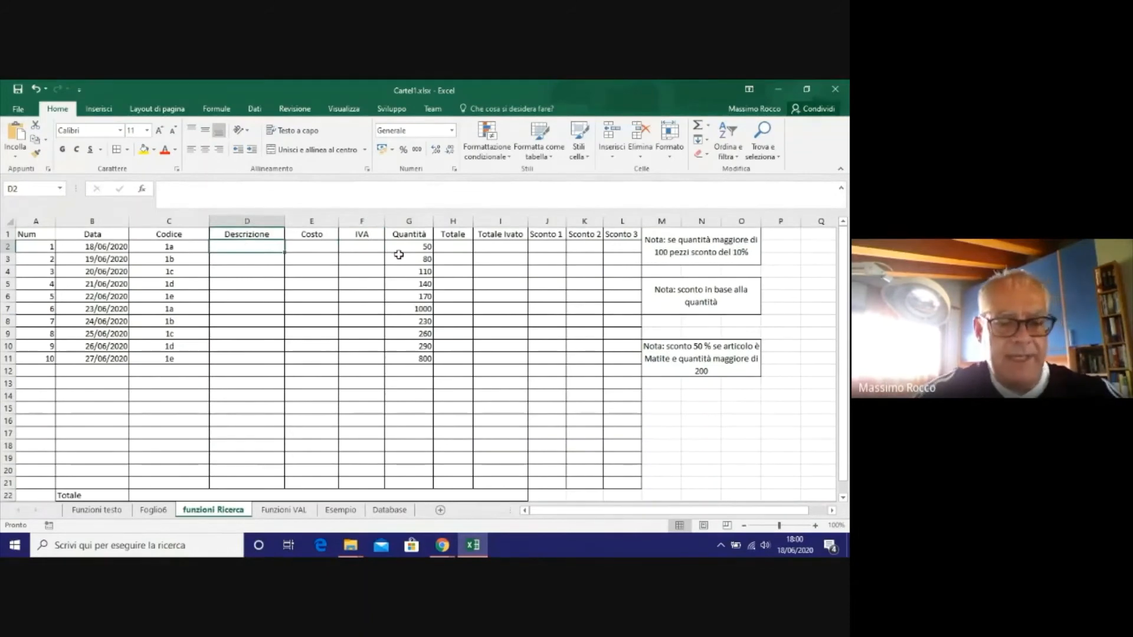
{"action": "type", "text": "matit"}
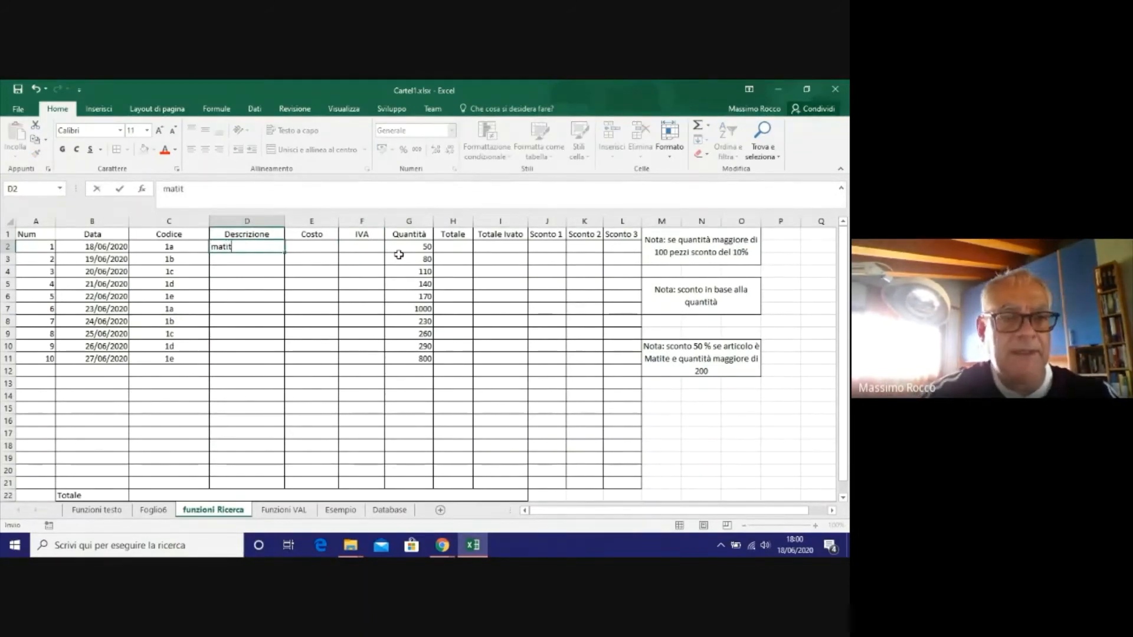
{"action": "type", "text": "a"}
{"action": "key", "text": "Return"}
{"action": "key", "text": "Return"}
{"action": "key", "text": "Return"}
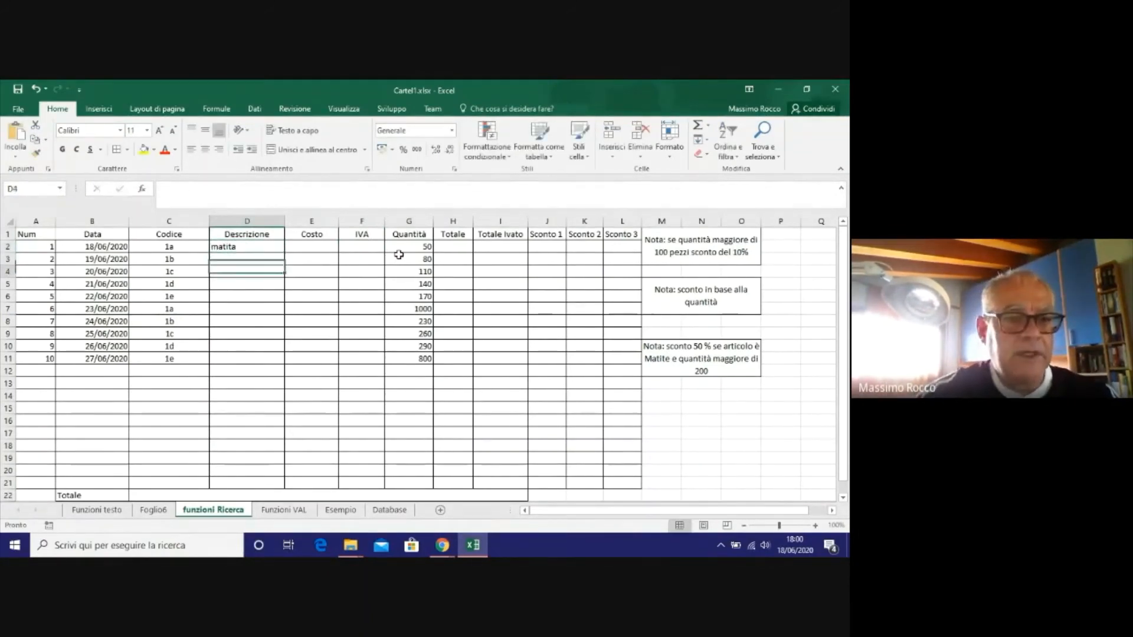
{"action": "key", "text": "Down"}
{"action": "key", "text": "Down"}
{"action": "type", "text": "mati"}
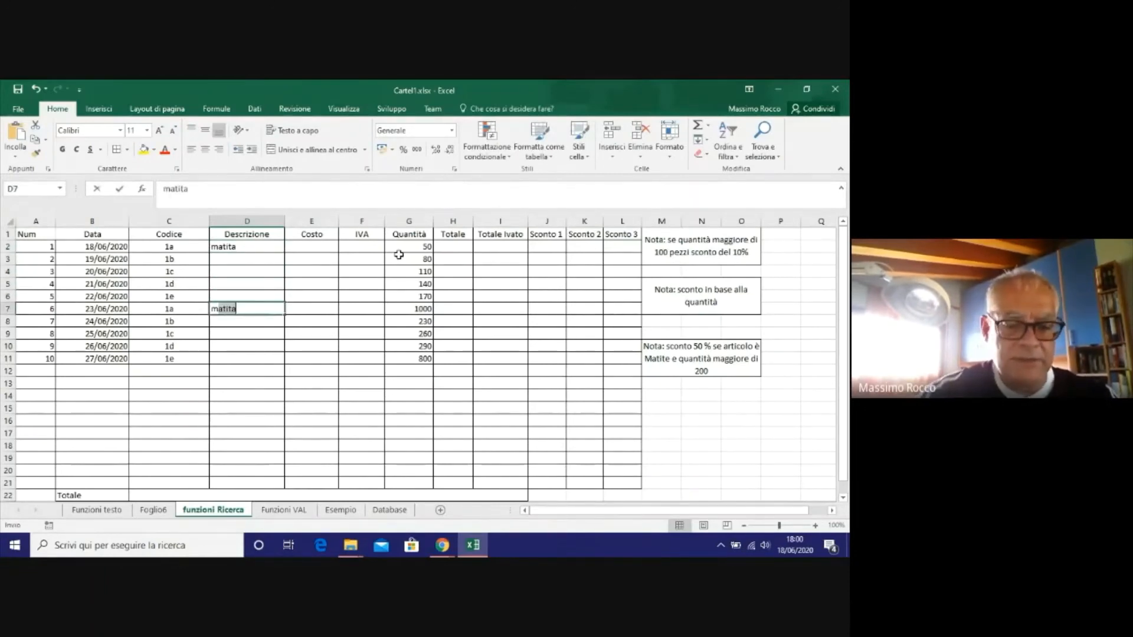
{"action": "type", "text": "ta"}
{"action": "key", "text": "Up"}
{"action": "key", "text": "Up"}
{"action": "key", "text": "Up"}
{"action": "key", "text": "Up"}
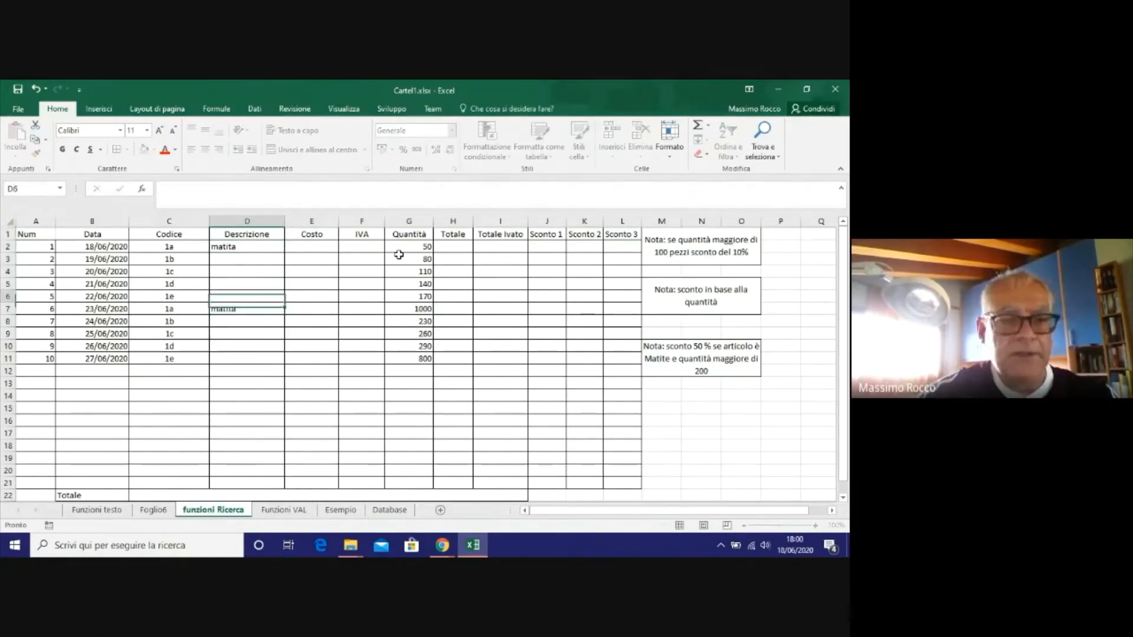
{"action": "type", "text": "penna"}
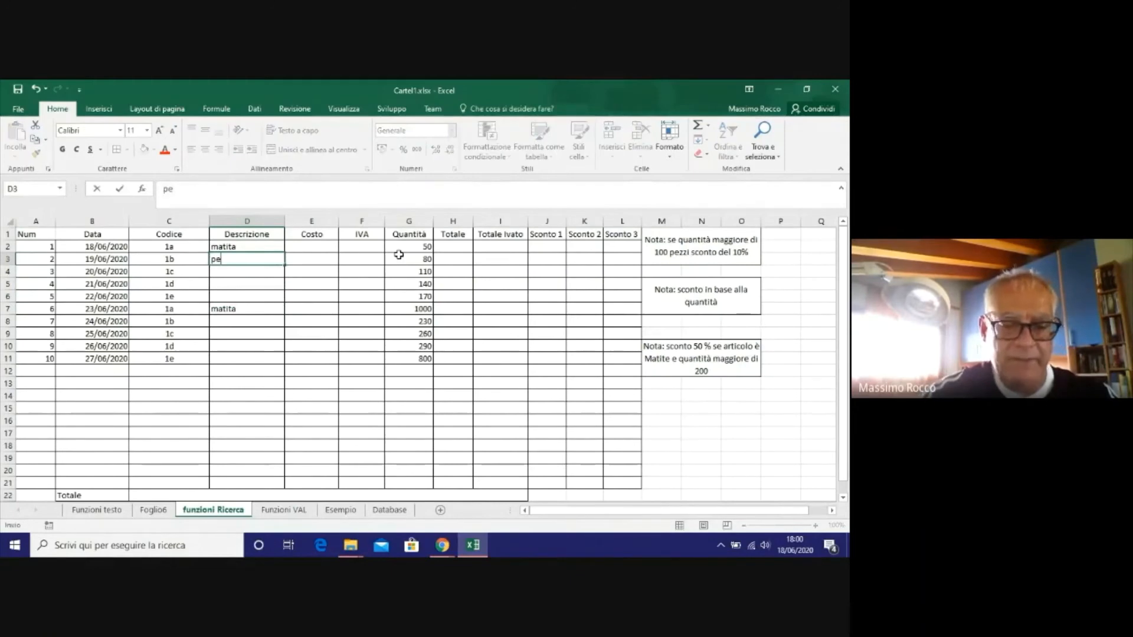
Enter the costs by hand in the Costo column: 12 in E2, 14 in E3 and 13 in E7.
{"action": "left_click", "coordinate": [299, 246]}
{"action": "type", "text": "12"}
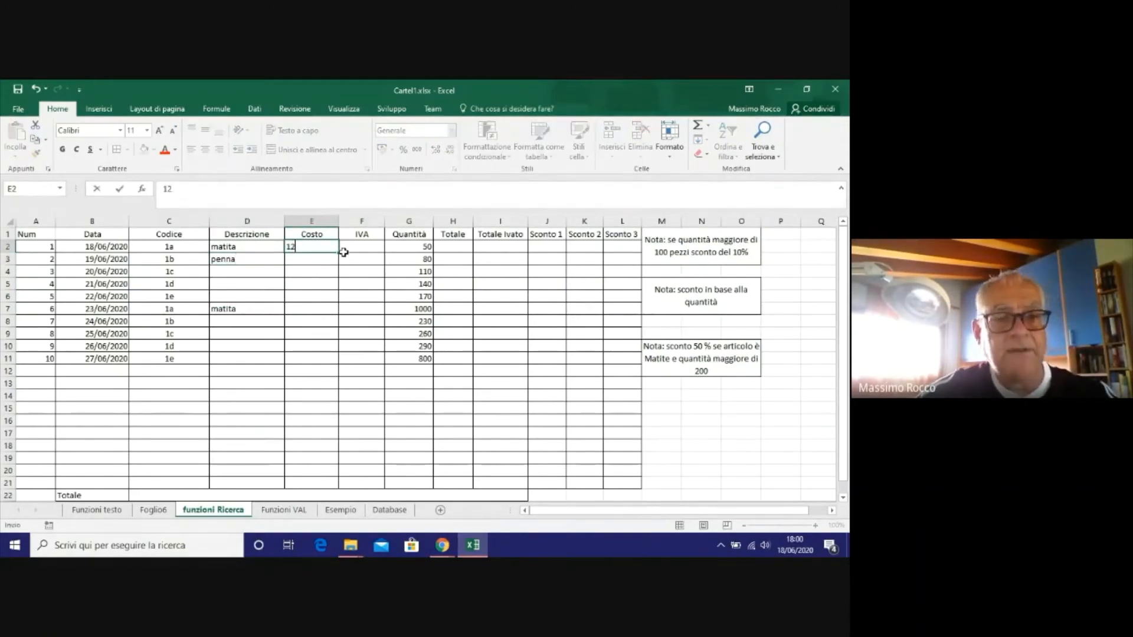
{"action": "left_click", "coordinate": [323, 261]}
{"action": "type", "text": "14"}
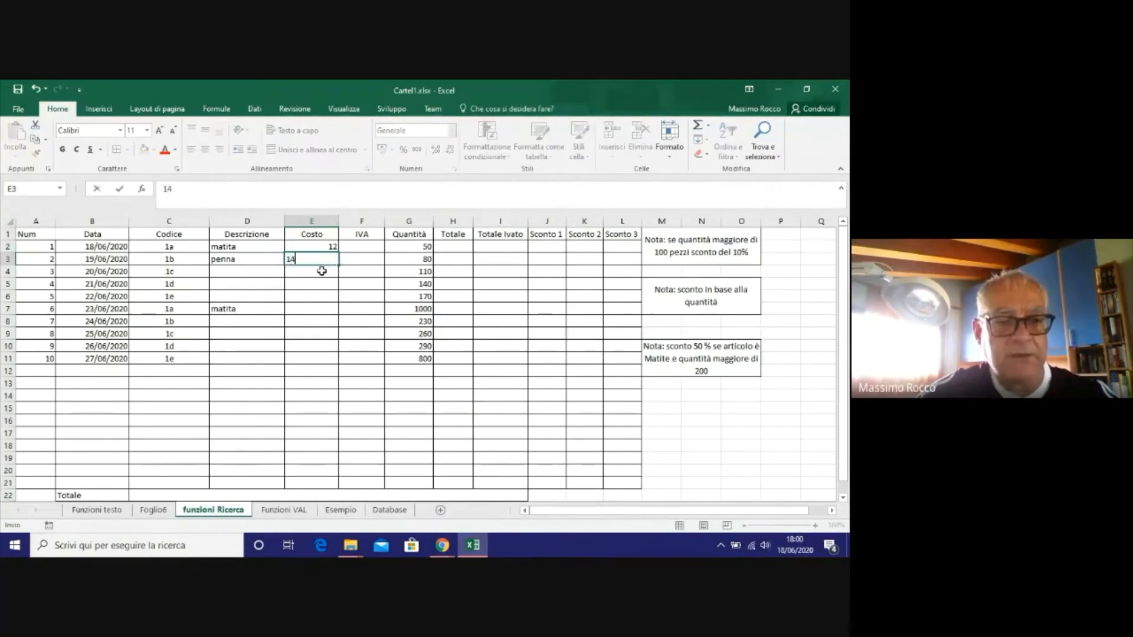
{"action": "left_click", "coordinate": [305, 317]}
{"action": "left_click", "coordinate": [308, 308]}
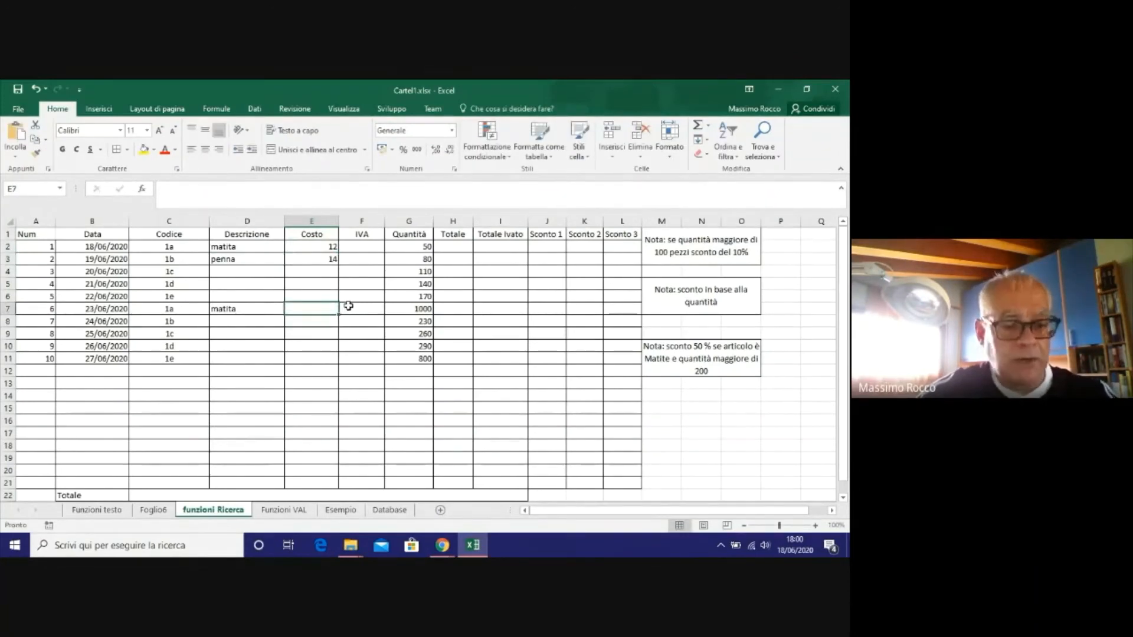
{"action": "type", "text": "13"}
{"action": "left_click", "coordinate": [326, 334]}
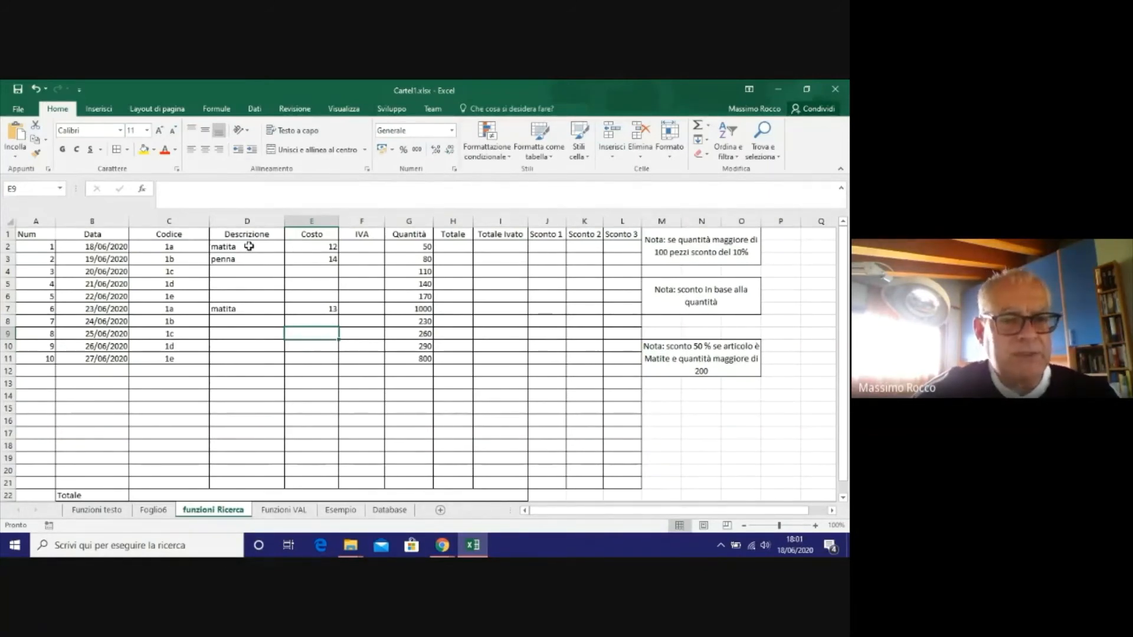
Clear the manually entered descriptions and costs from D2:E8.
{"action": "left_click_drag", "start_coordinate": [246, 248], "coordinate": [305, 317]}
{"action": "key", "text": "Delete"}
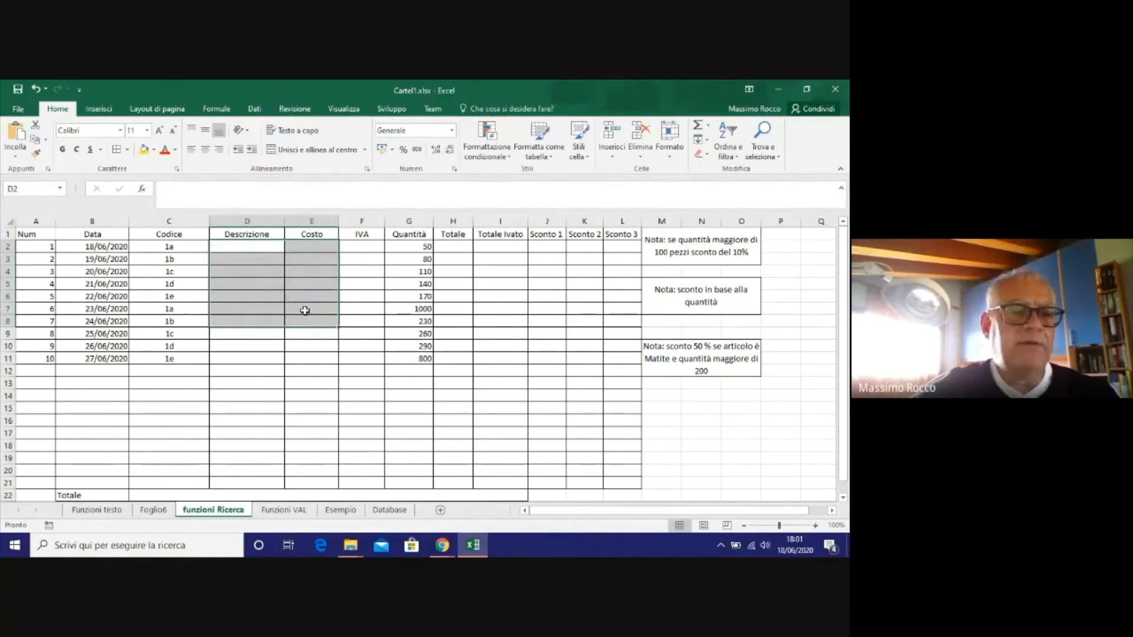
{"action": "left_click", "coordinate": [259, 297]}
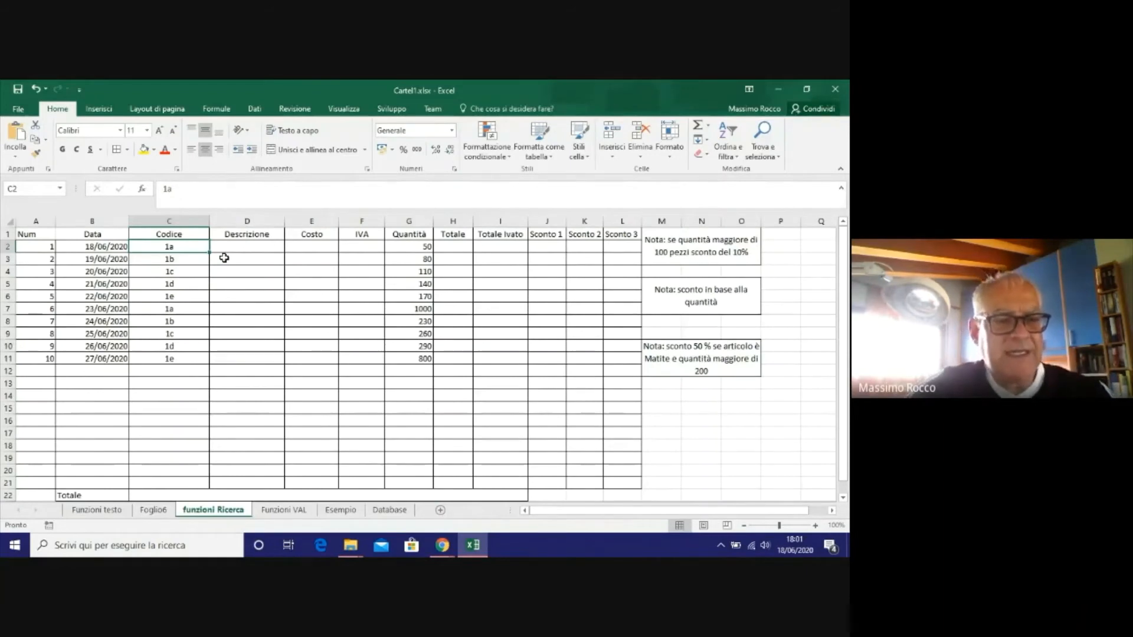
Review the row 2 cells under Descrizione, Costo and IVA that depend on the code in C2.
{"action": "left_click", "coordinate": [241, 246]}
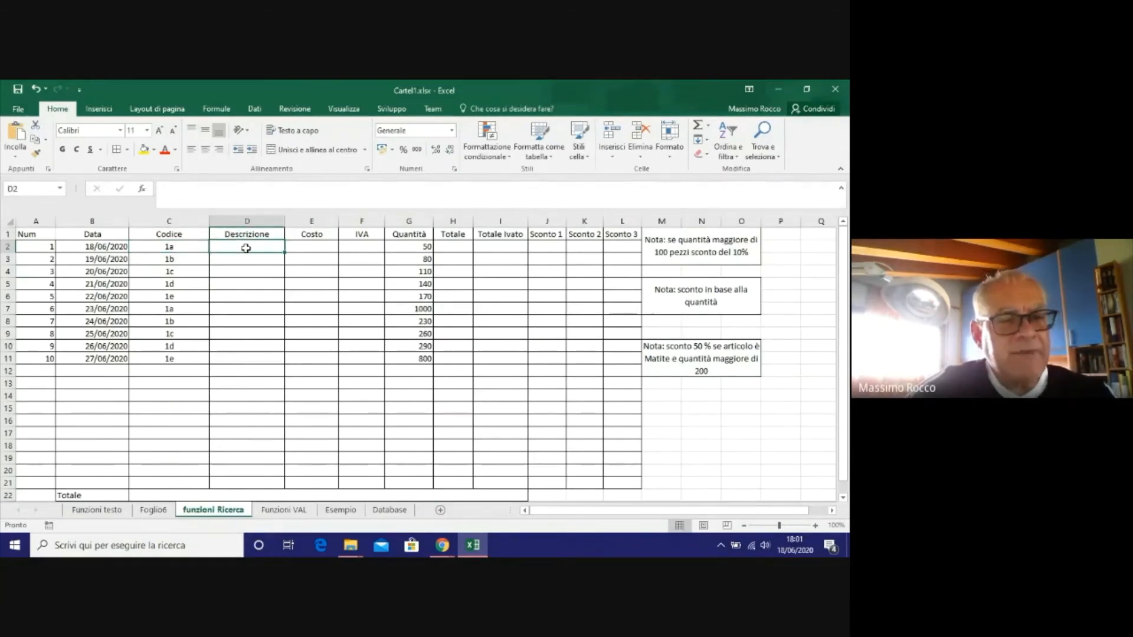
{"action": "left_click", "coordinate": [310, 243]}
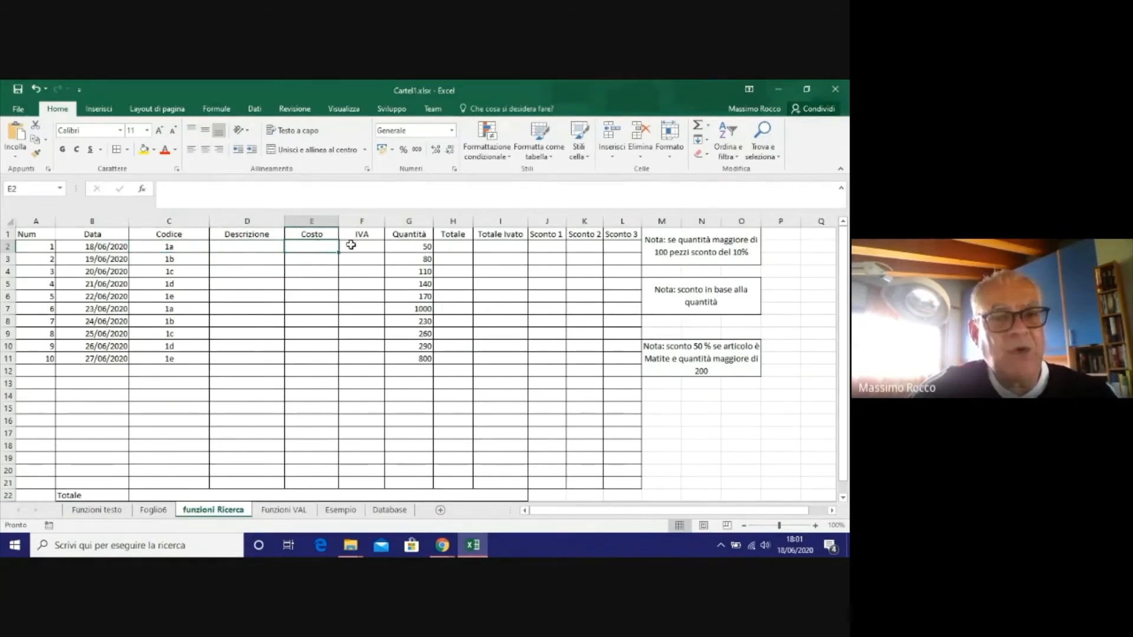
{"action": "left_click", "coordinate": [351, 245]}
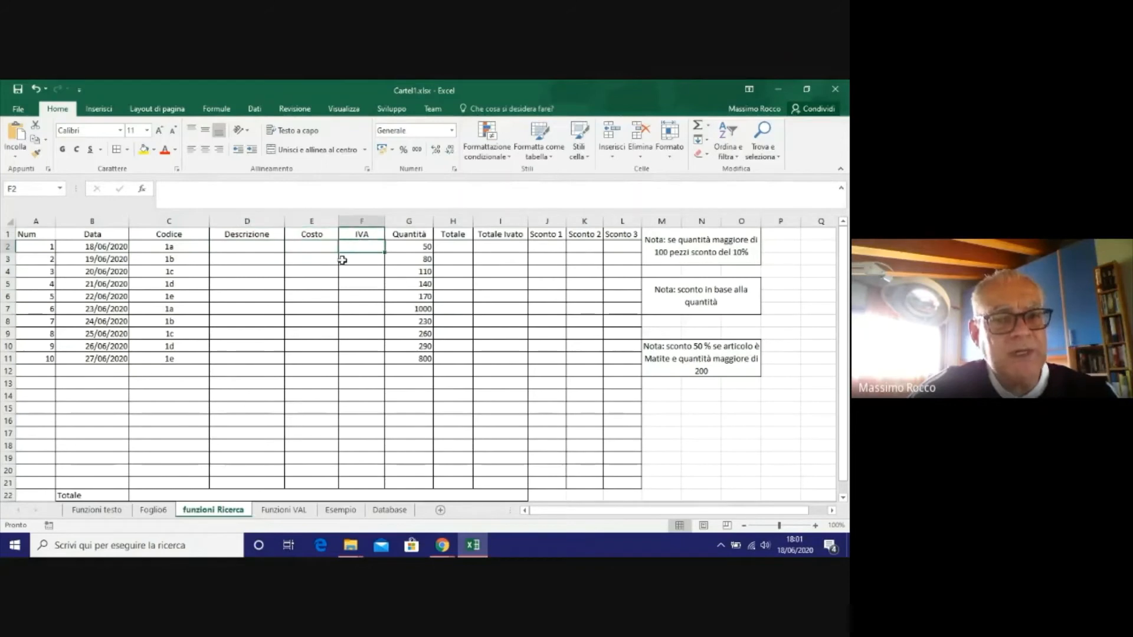
{"action": "left_click", "coordinate": [259, 247]}
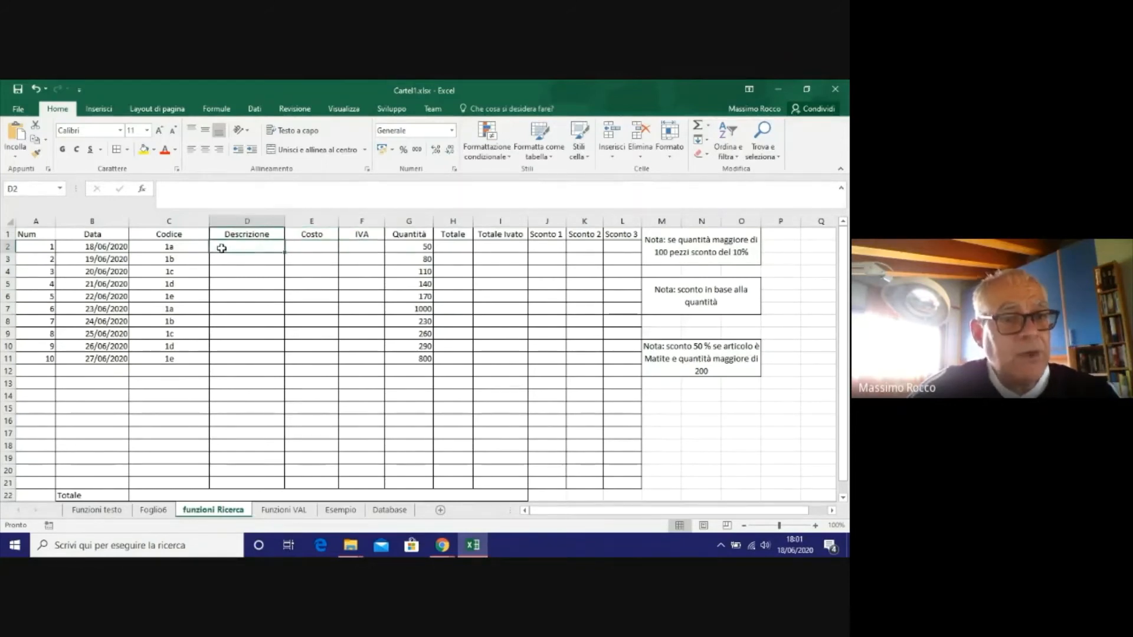
{"action": "left_click", "coordinate": [188, 248]}
{"action": "left_click", "coordinate": [241, 250]}
{"action": "left_click", "coordinate": [183, 248]}
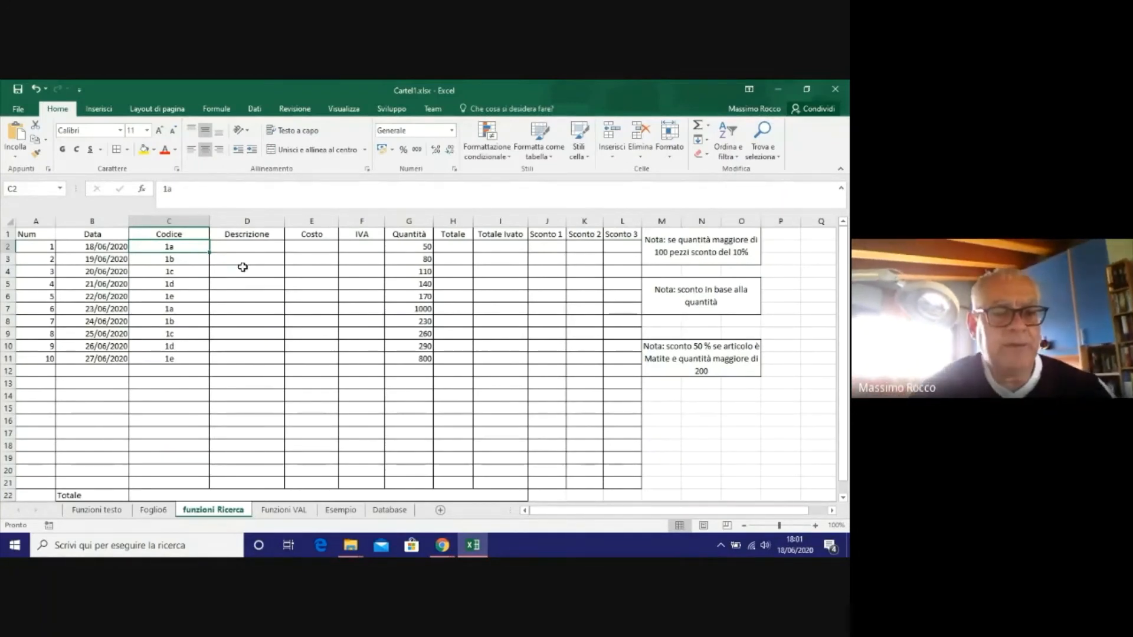
Examine the product table on the Database sheet, going through its Codice, Descrizione, Costo and IVA columns.
{"action": "left_click", "coordinate": [390, 510]}
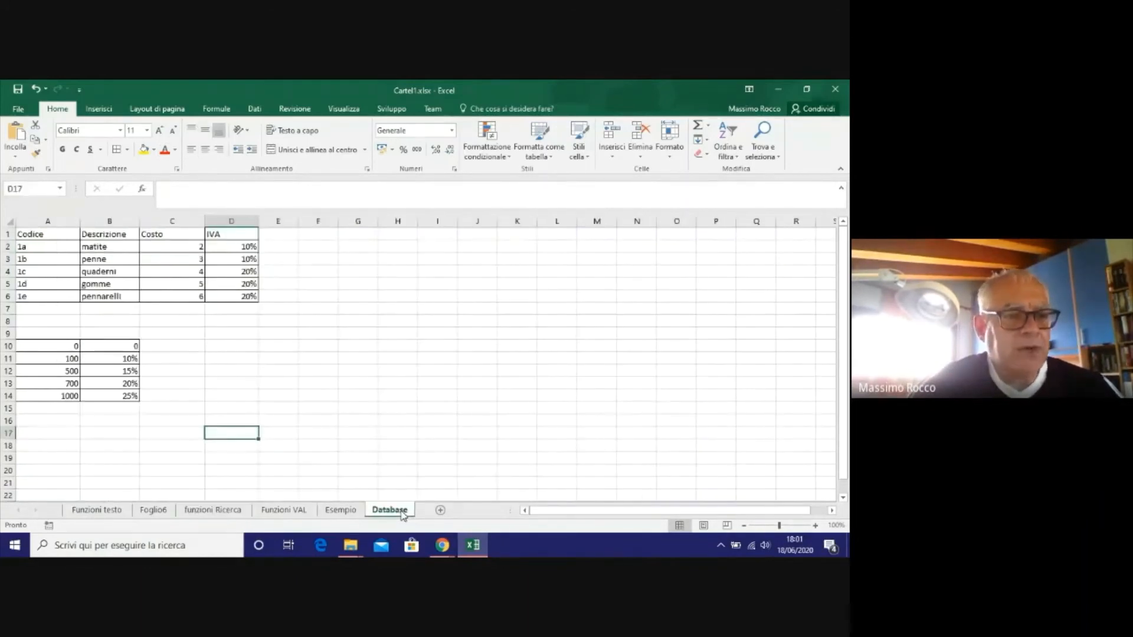
{"action": "left_click", "coordinate": [45, 248]}
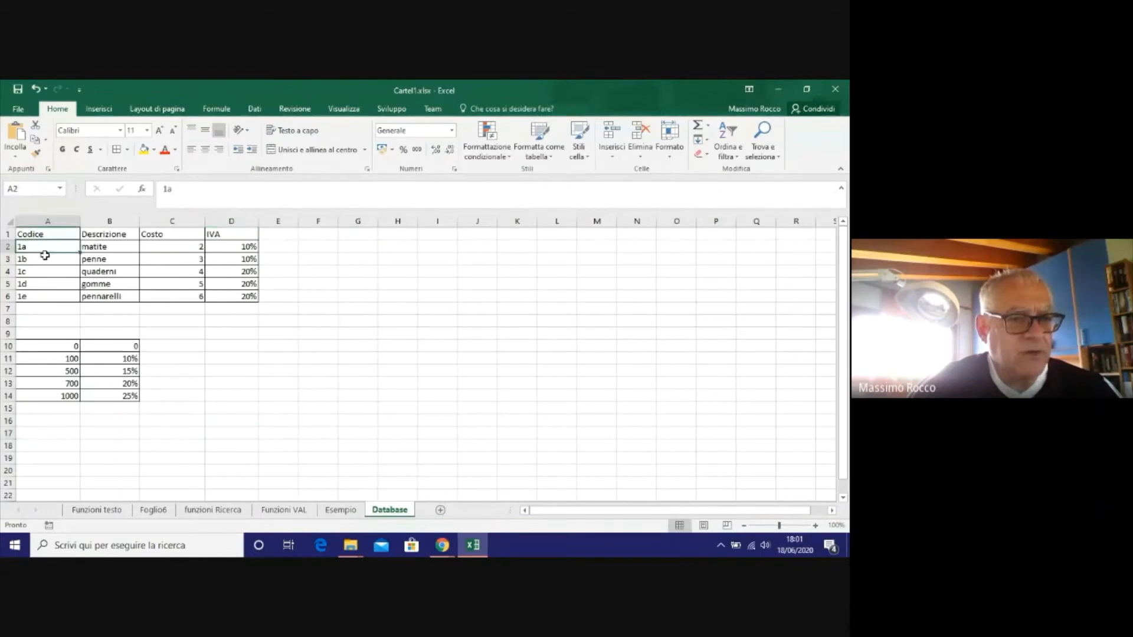
{"action": "left_click", "coordinate": [44, 258]}
{"action": "left_click", "coordinate": [43, 271]}
{"action": "left_click", "coordinate": [40, 283]}
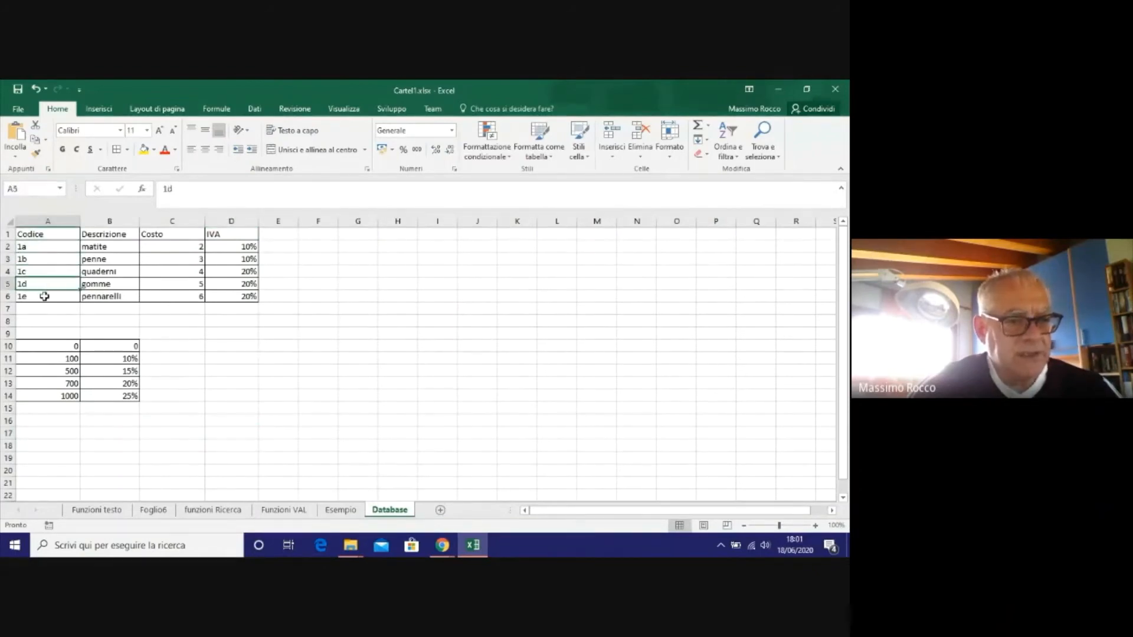
{"action": "left_click", "coordinate": [40, 295]}
{"action": "left_click", "coordinate": [104, 258]}
{"action": "left_click", "coordinate": [99, 273]}
{"action": "left_click", "coordinate": [105, 295]}
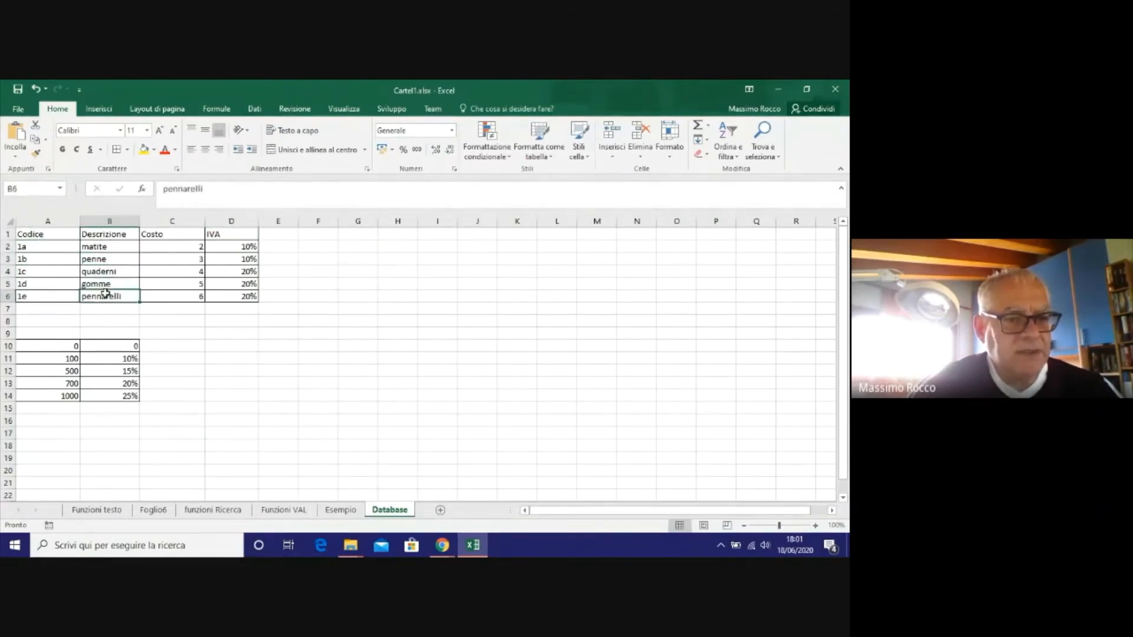
{"action": "left_click", "coordinate": [150, 250]}
{"action": "left_click", "coordinate": [151, 262]}
{"action": "left_click", "coordinate": [151, 282]}
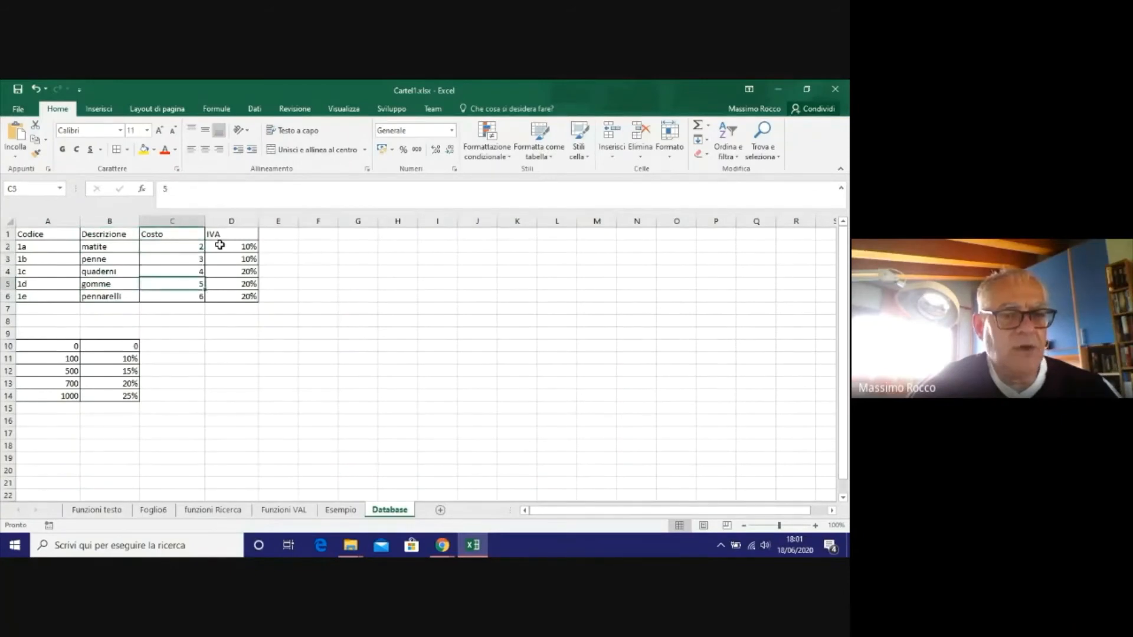
{"action": "left_click", "coordinate": [220, 247]}
{"action": "left_click", "coordinate": [223, 259]}
{"action": "left_click", "coordinate": [222, 282]}
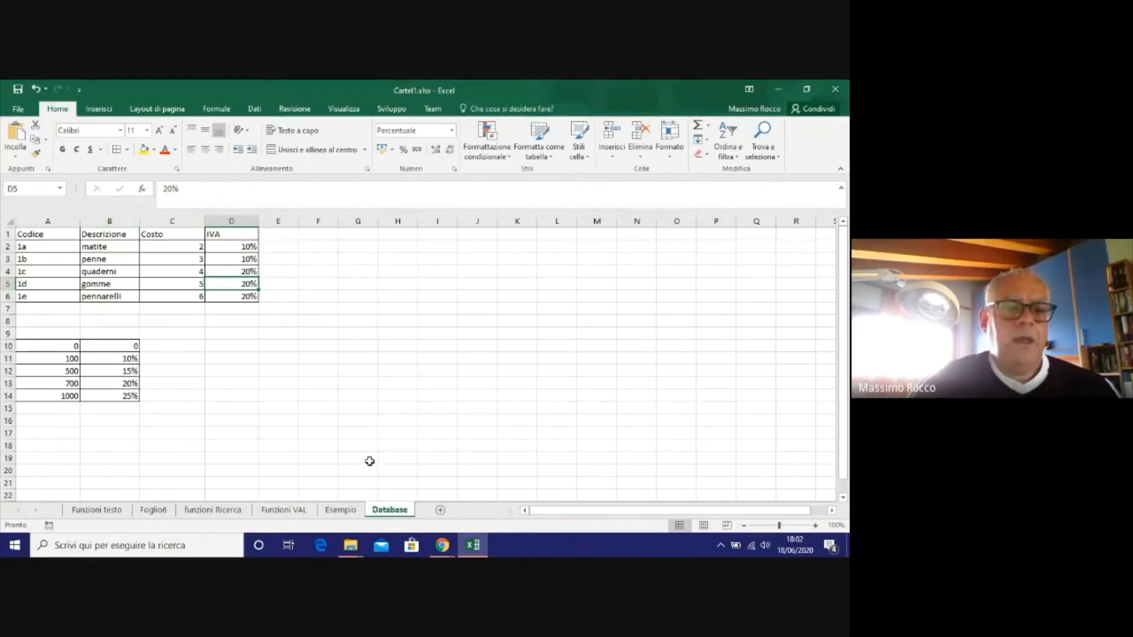
Locate the empty Descrizione cell D2 on the funzioni Ricerca sheet and compare it with the table on the Database sheet.
{"action": "left_click", "coordinate": [205, 511]}
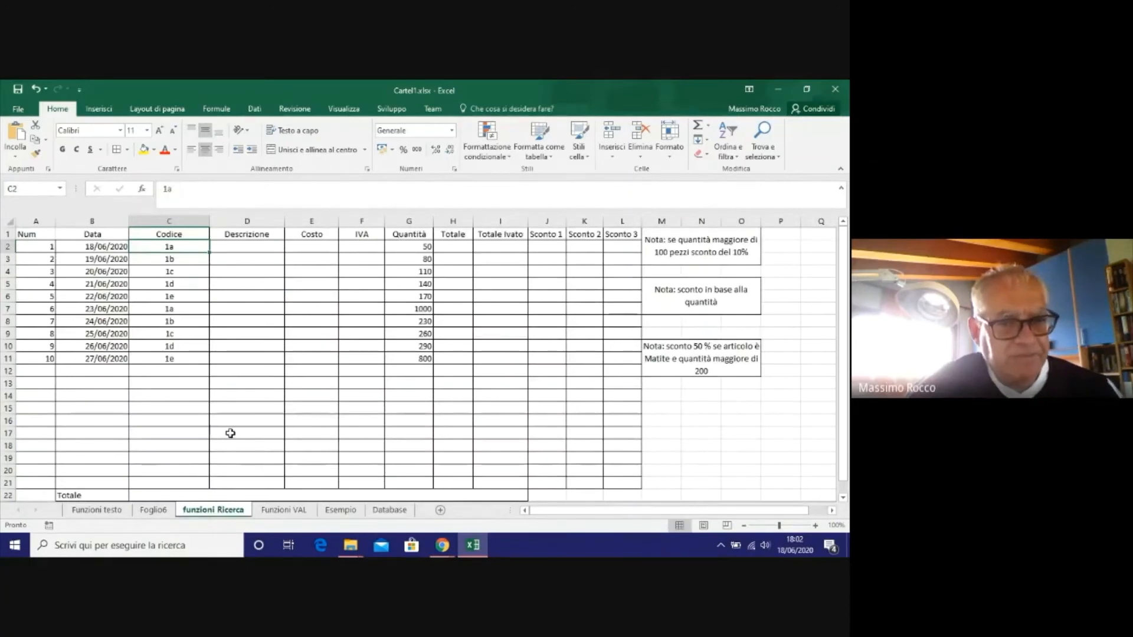
{"action": "left_click", "coordinate": [256, 249]}
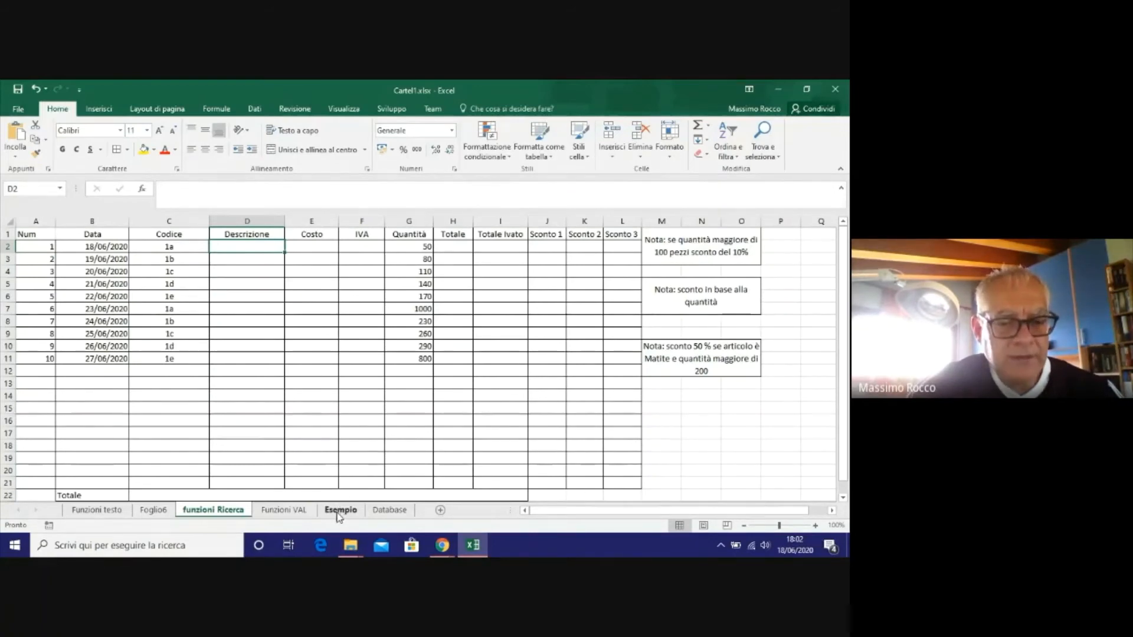
{"action": "left_click", "coordinate": [372, 511]}
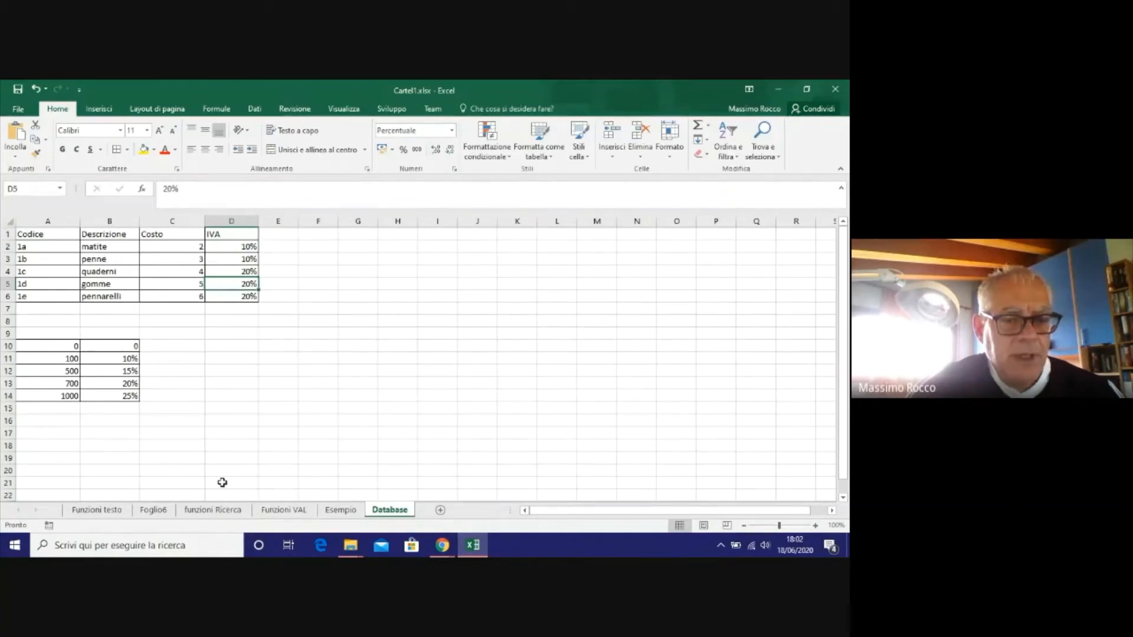
Review the code in C2 and the empty Descrizione cells beside it on the funzioni Ricerca sheet.
{"action": "left_click", "coordinate": [225, 511]}
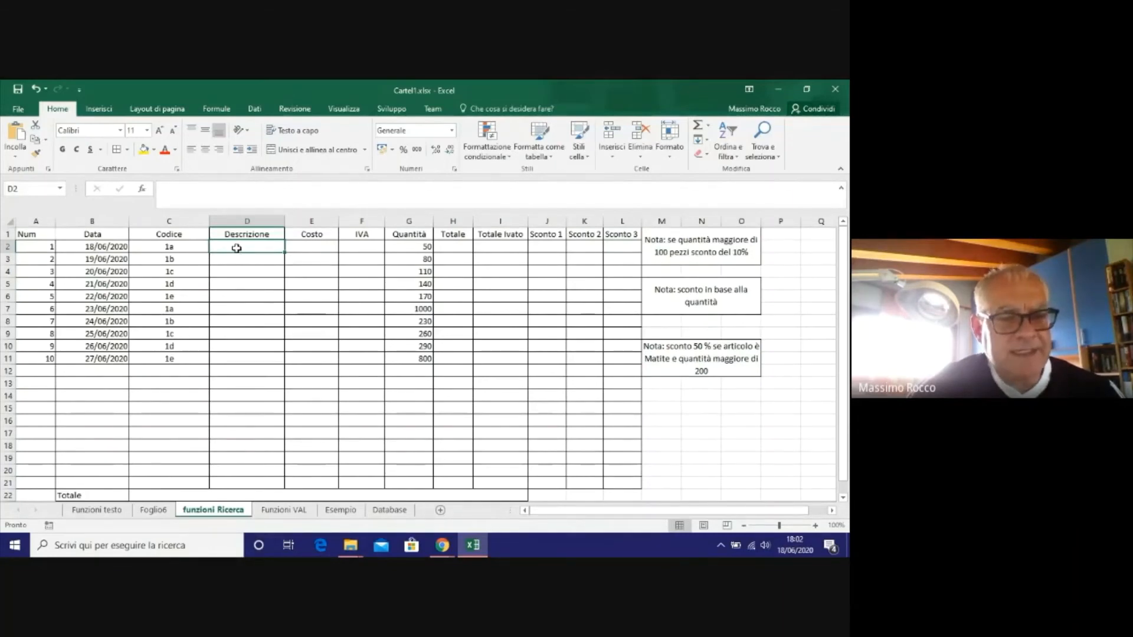
{"action": "left_click", "coordinate": [190, 247]}
{"action": "left_click", "coordinate": [241, 248]}
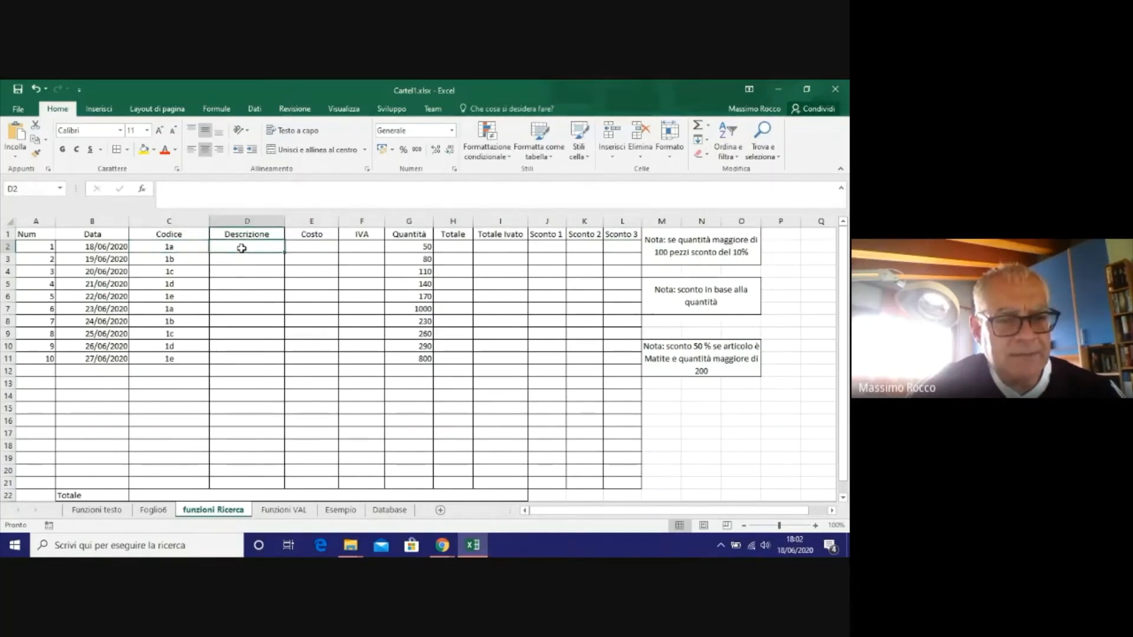
{"action": "left_click", "coordinate": [177, 247]}
{"action": "left_click", "coordinate": [242, 249]}
{"action": "left_click", "coordinate": [243, 259]}
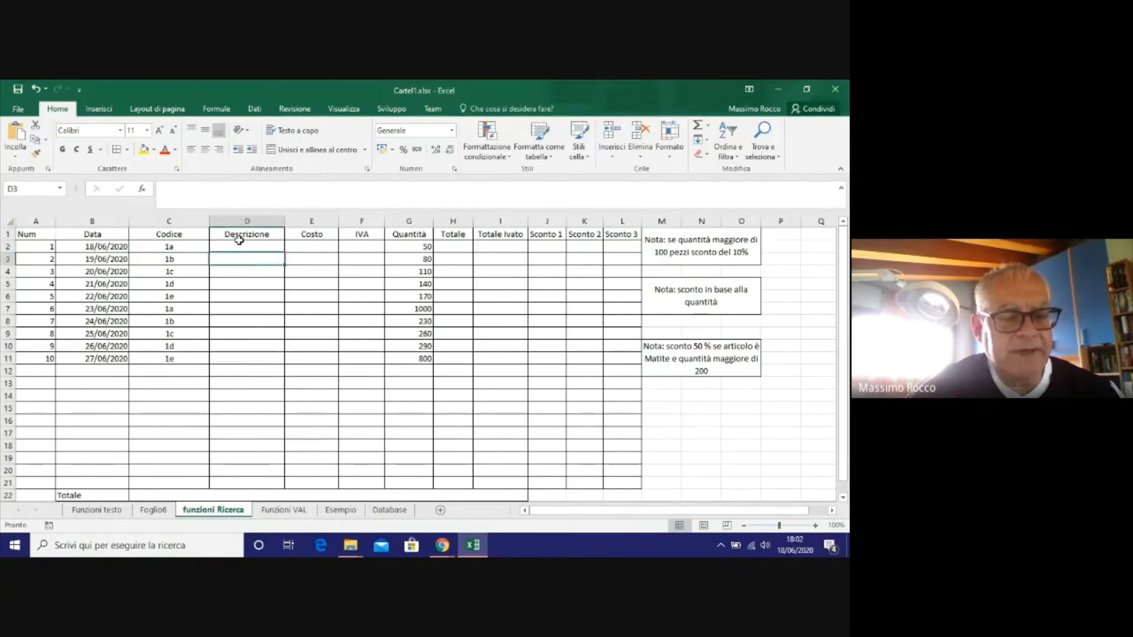
{"action": "left_click", "coordinate": [226, 244]}
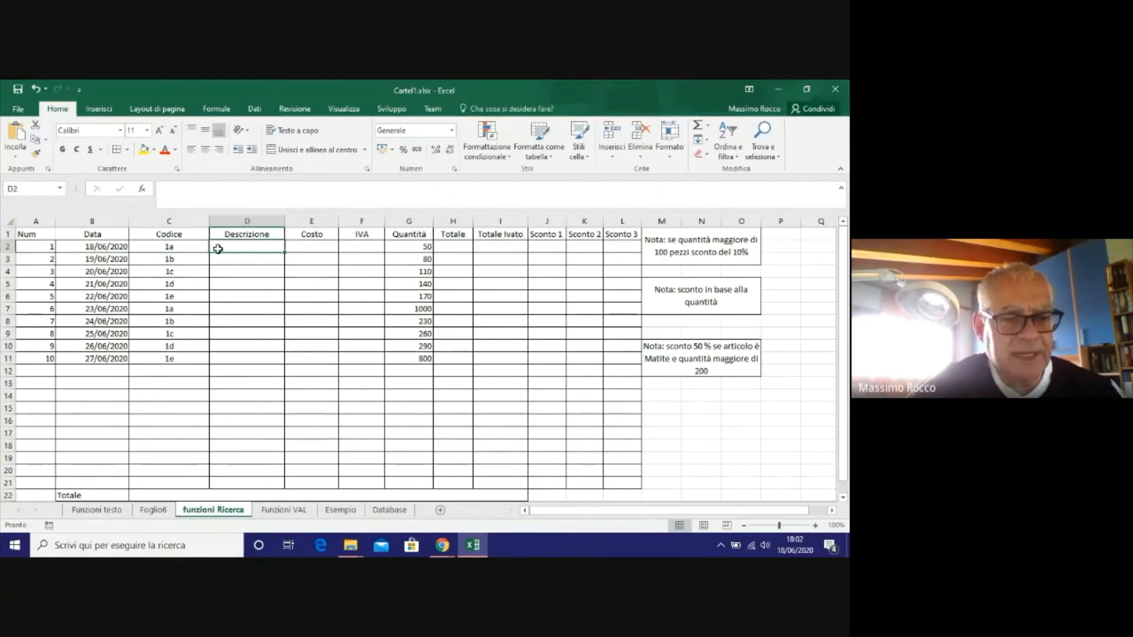
{"action": "left_click", "coordinate": [174, 246]}
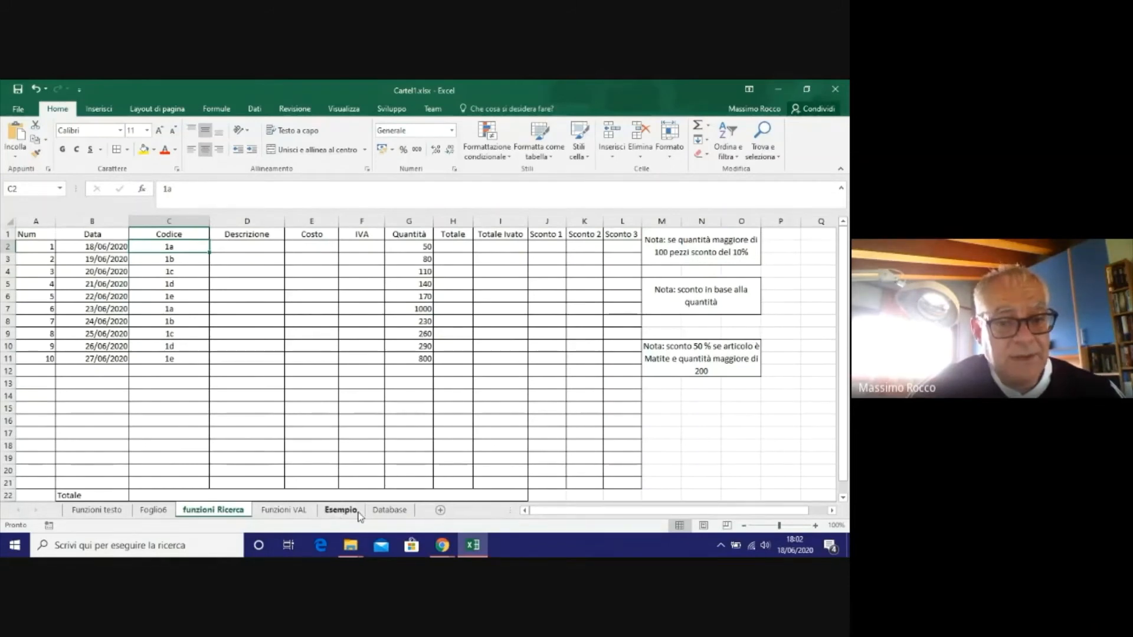
Trace codes 1a and 1c to their matching descriptions in the product table on the Database sheet.
{"action": "left_click", "coordinate": [386, 511]}
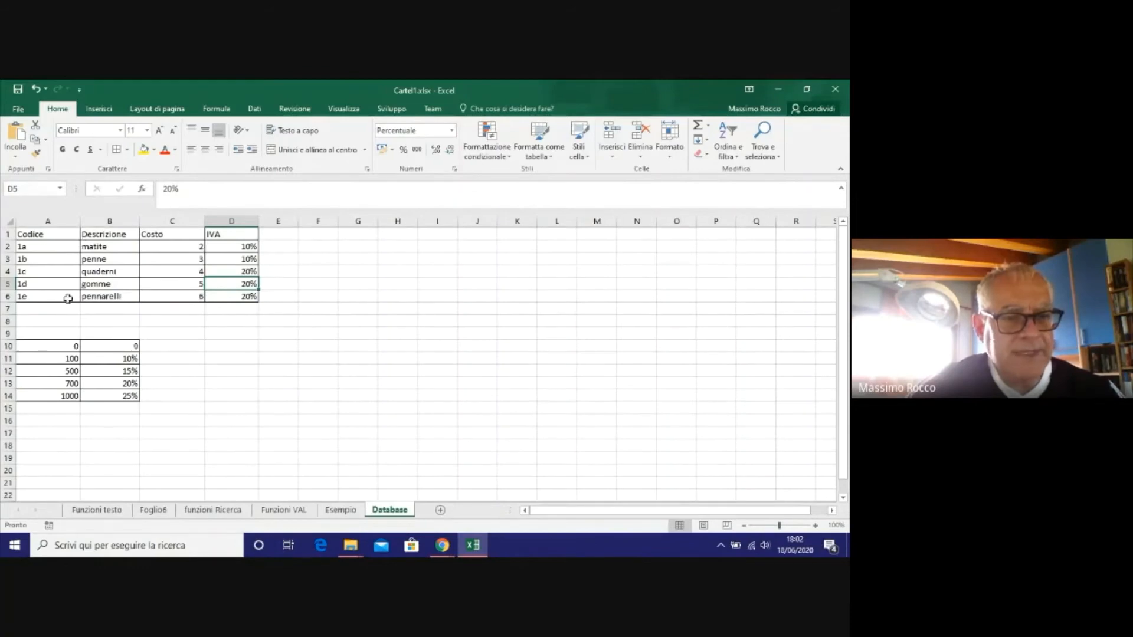
{"action": "left_click", "coordinate": [42, 245]}
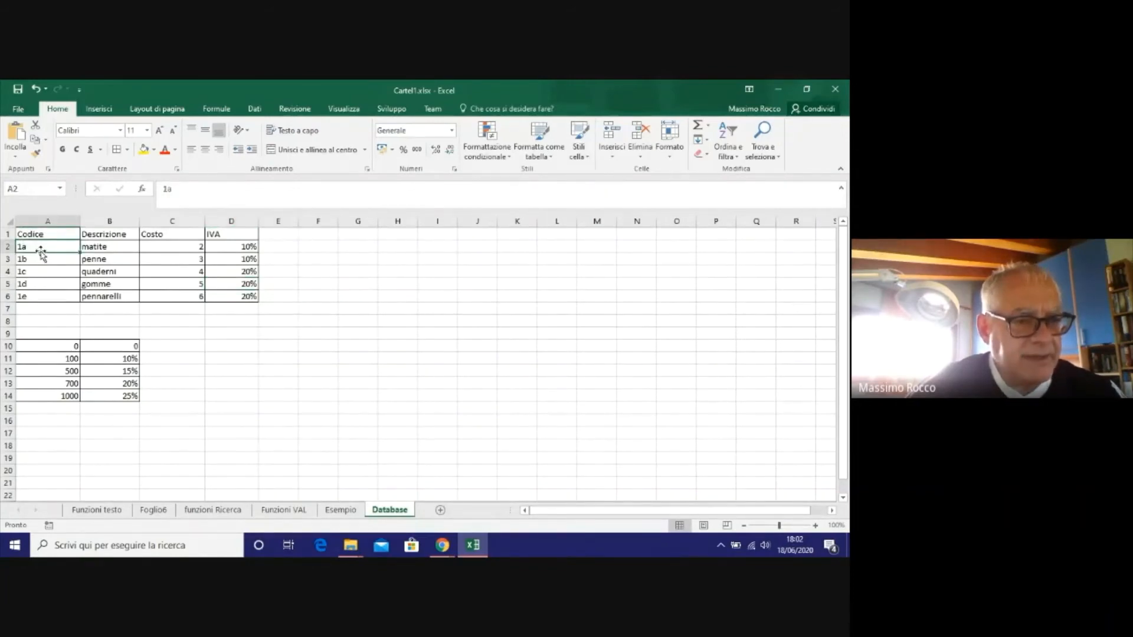
{"action": "left_click", "coordinate": [105, 247]}
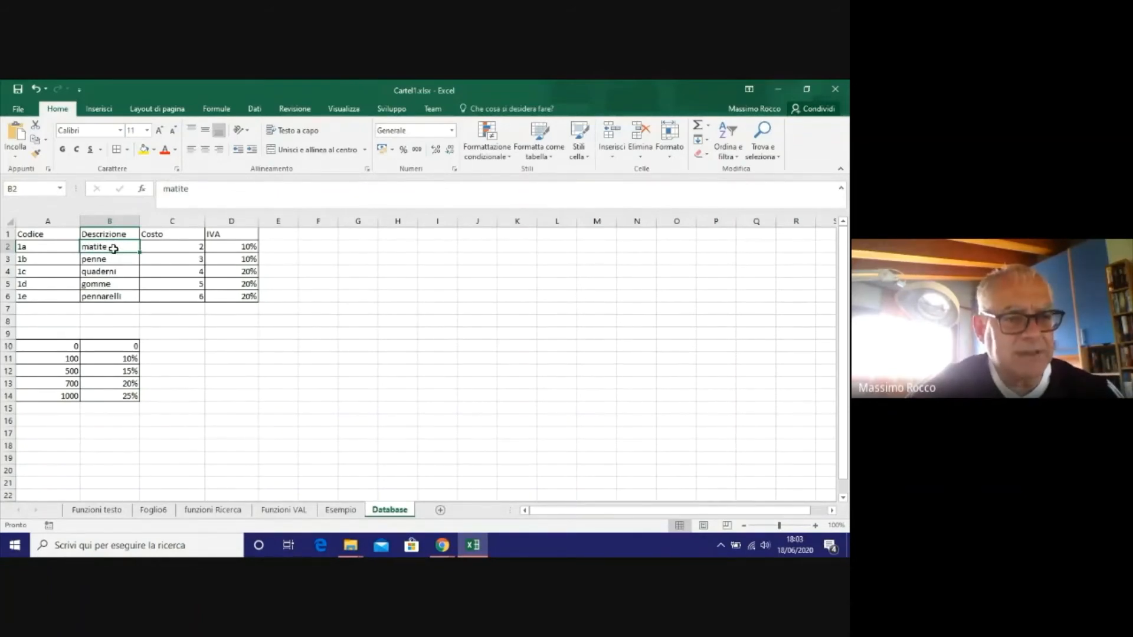
{"action": "left_click", "coordinate": [42, 247]}
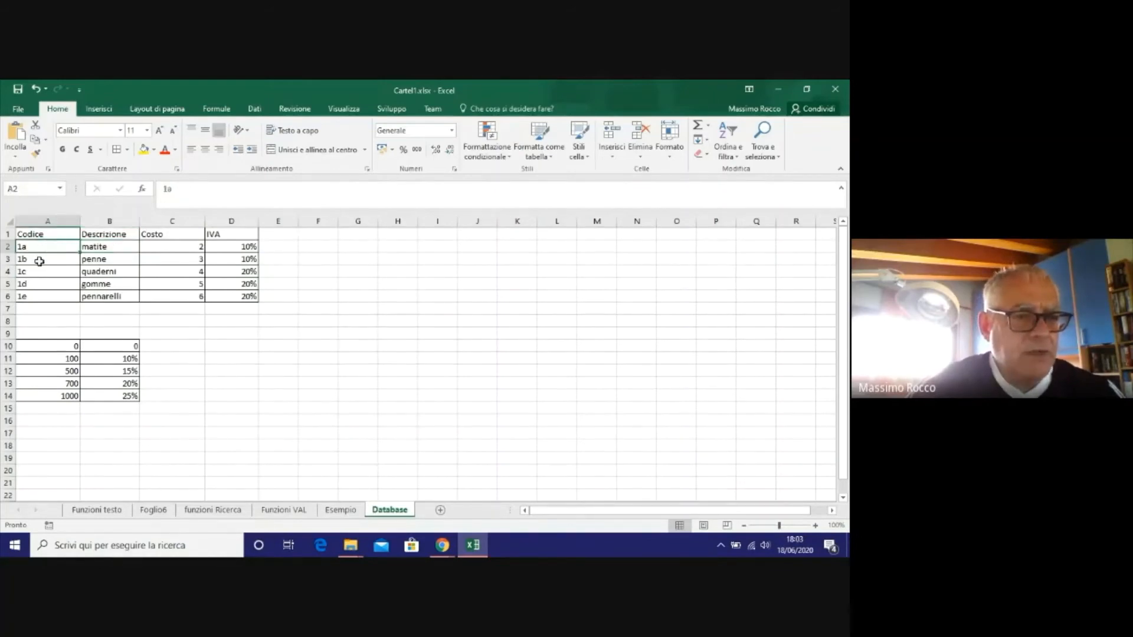
{"action": "left_click", "coordinate": [39, 271]}
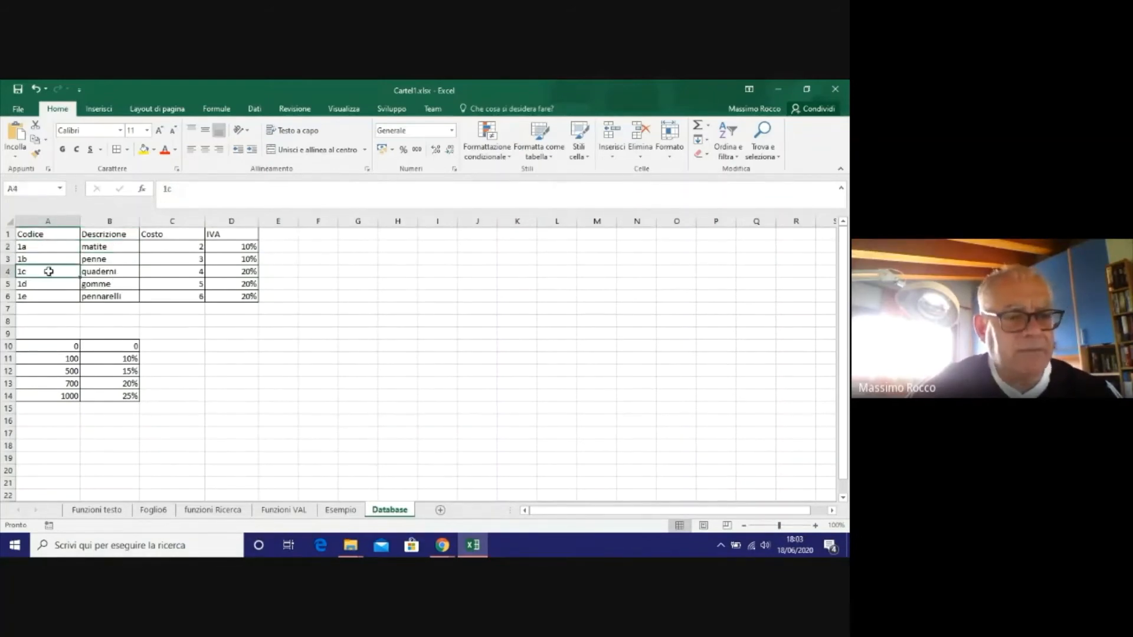
{"action": "left_click", "coordinate": [127, 271]}
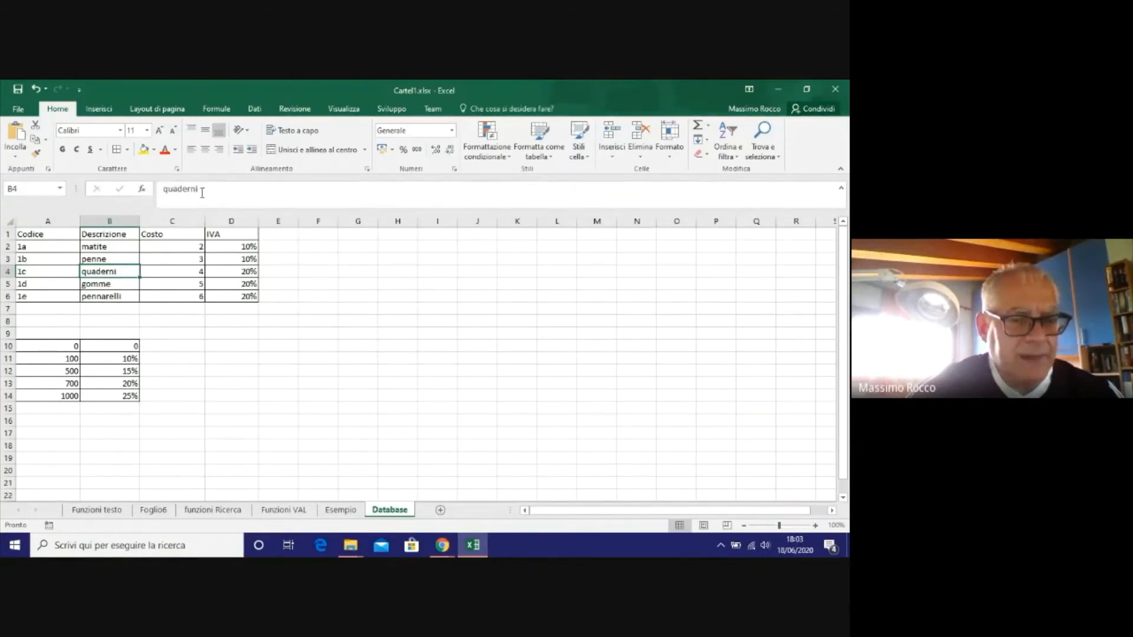
Enter quaderni by hand in D4 of the funzioni Ricerca sheet as a trial description, and clear the cell again.
{"action": "left_click", "coordinate": [218, 510]}
{"action": "left_click", "coordinate": [248, 272]}
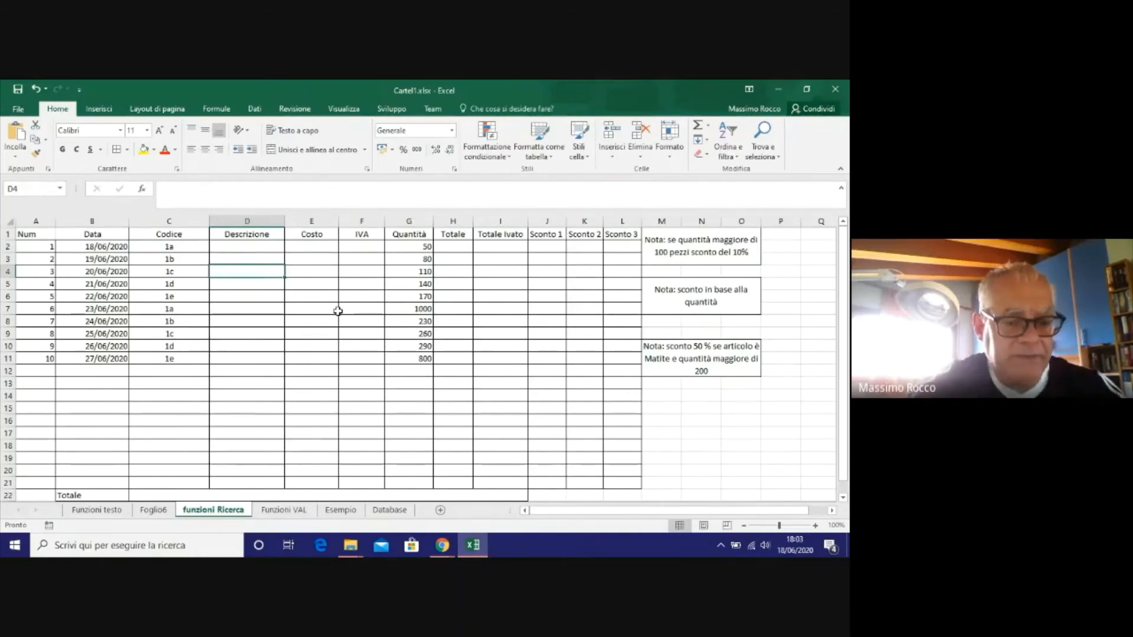
{"action": "type", "text": "quader"}
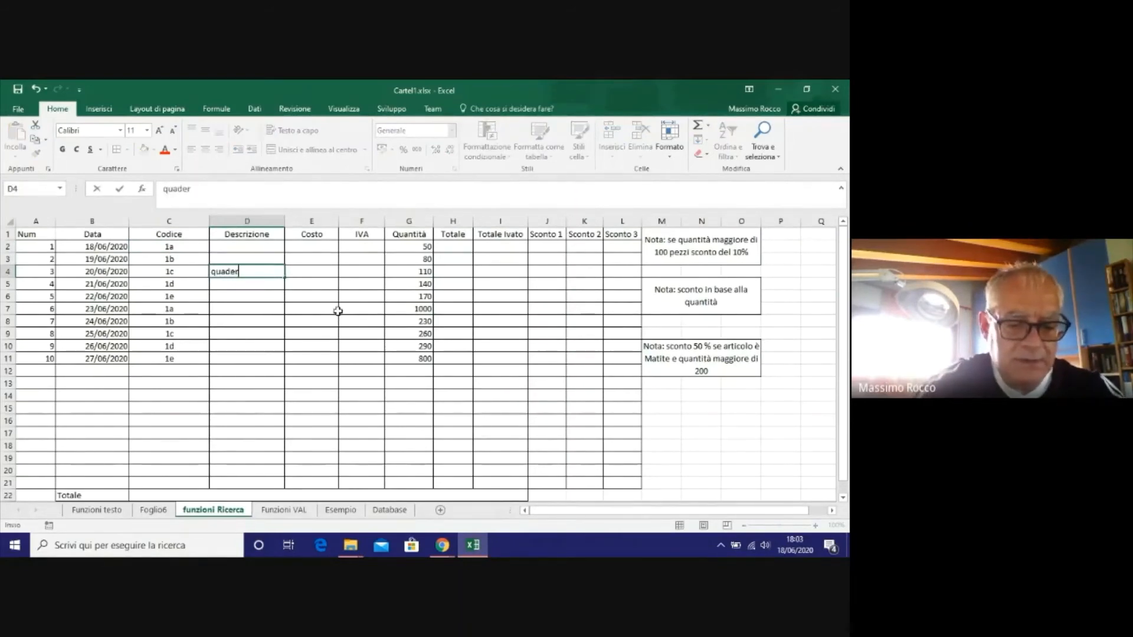
{"action": "type", "text": "ni"}
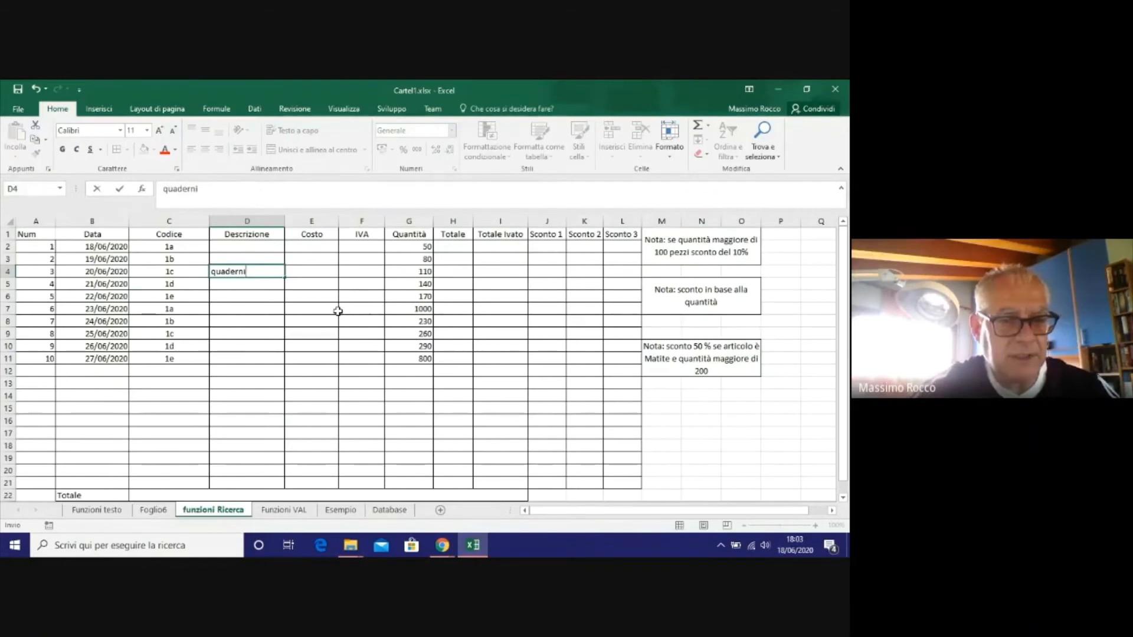
{"action": "left_click", "coordinate": [249, 318]}
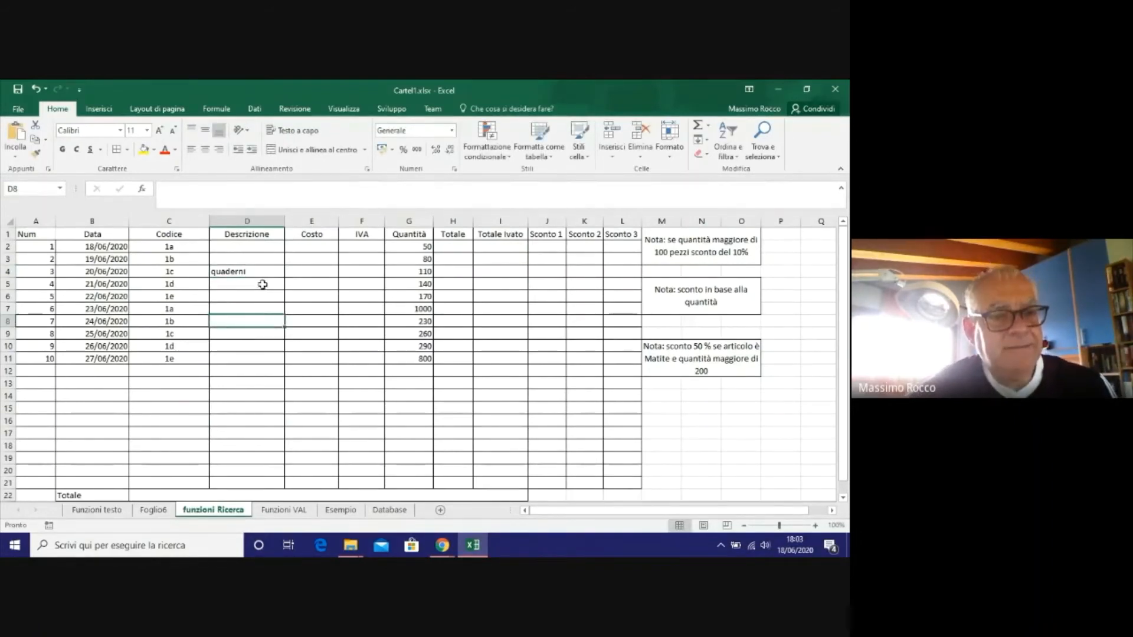
{"action": "left_click", "coordinate": [260, 271]}
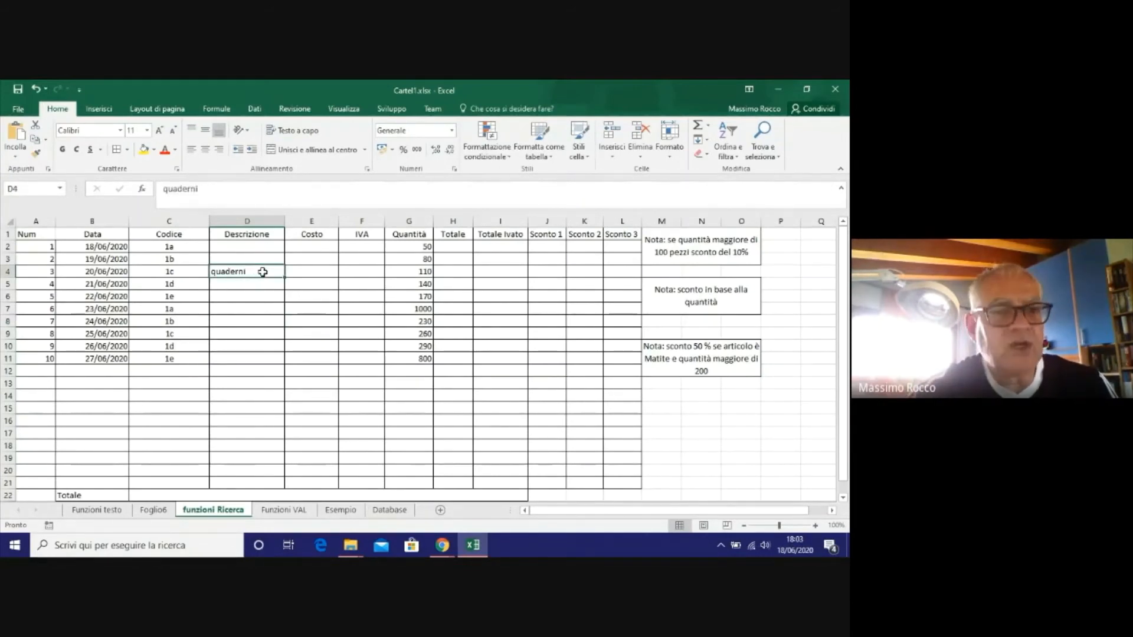
{"action": "key", "text": "Delete"}
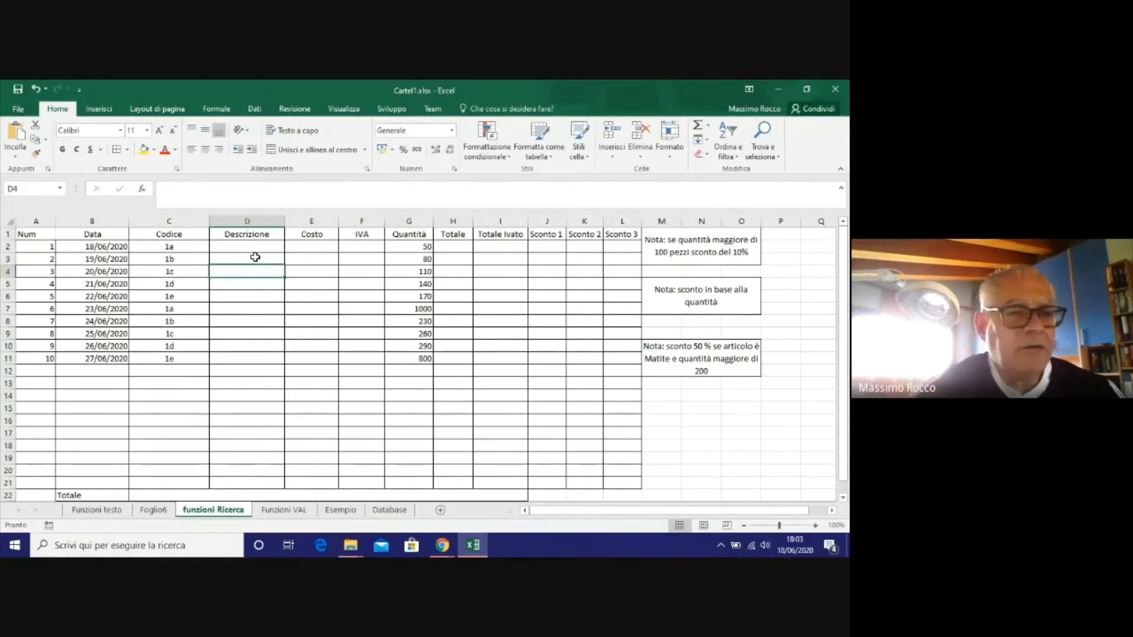
Check the code in C2 and look through the other sheets for the product table on Database.
{"action": "left_click", "coordinate": [175, 247]}
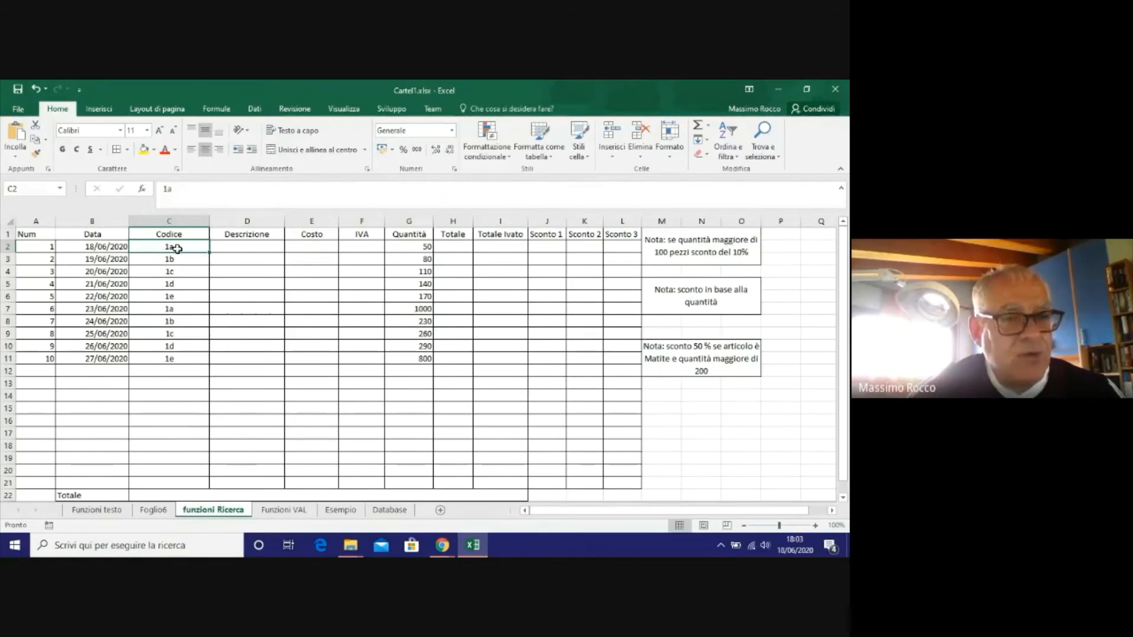
{"action": "left_click", "coordinate": [338, 509]}
{"action": "left_click", "coordinate": [282, 510]}
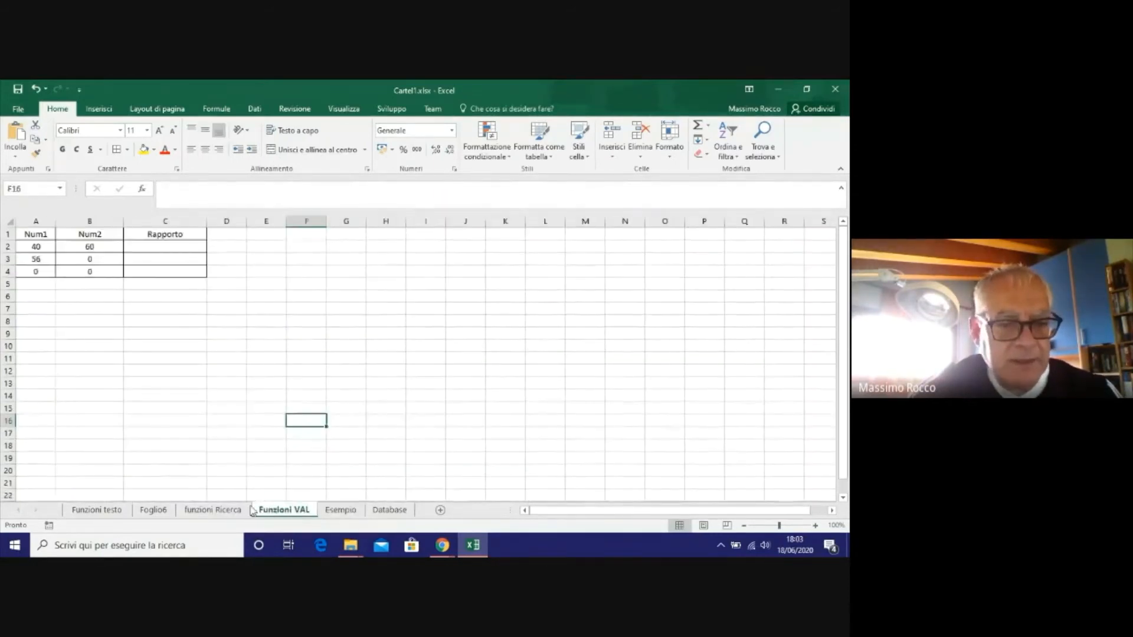
{"action": "left_click", "coordinate": [227, 510]}
{"action": "left_click", "coordinate": [341, 510]}
{"action": "left_click", "coordinate": [384, 510]}
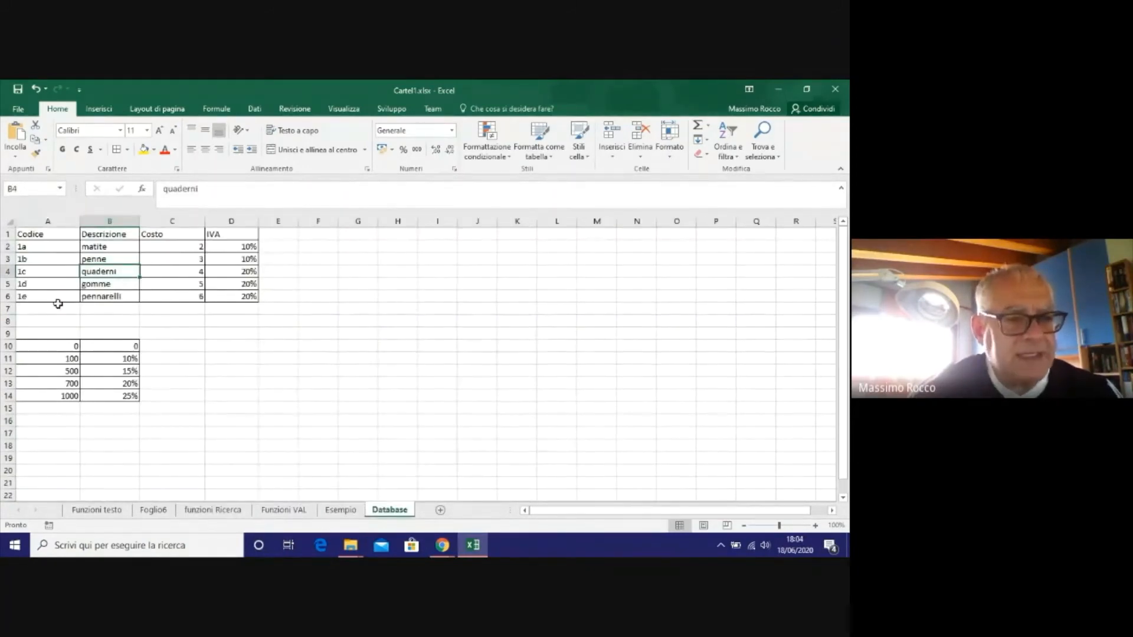
Begin inserting a function in D2 of the funzioni Ricerca sheet and choose the Ricerca e riferimento category.
{"action": "left_click", "coordinate": [202, 510]}
{"action": "left_click", "coordinate": [244, 246]}
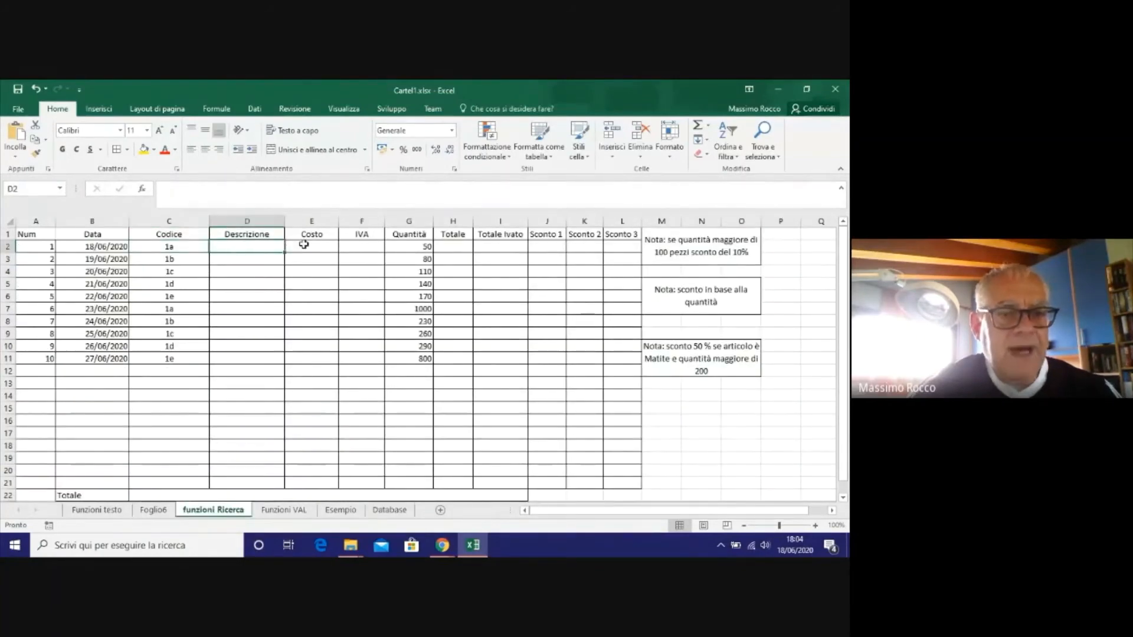
{"action": "left_click", "coordinate": [142, 188]}
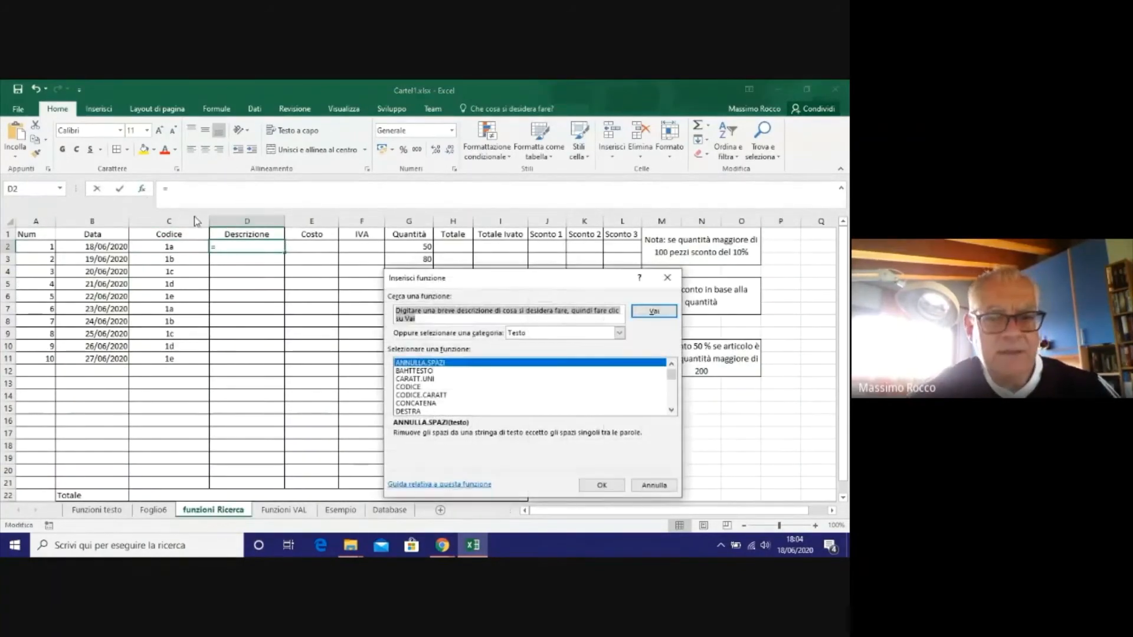
{"action": "left_click", "coordinate": [619, 333]}
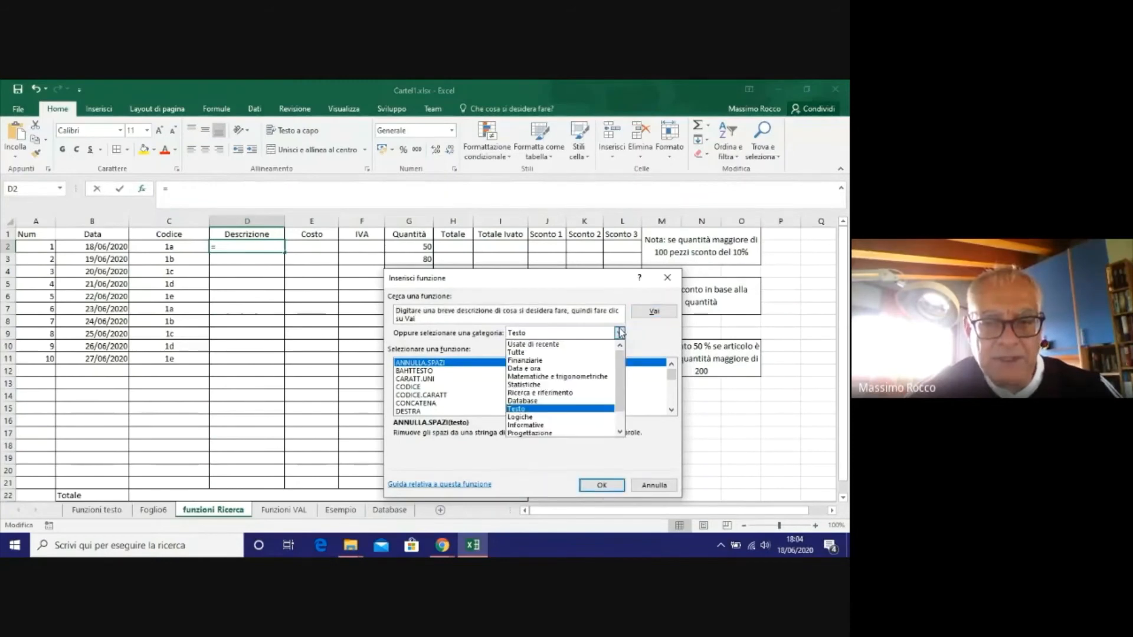
{"action": "left_click_drag", "start_coordinate": [621, 360], "coordinate": [620, 366]}
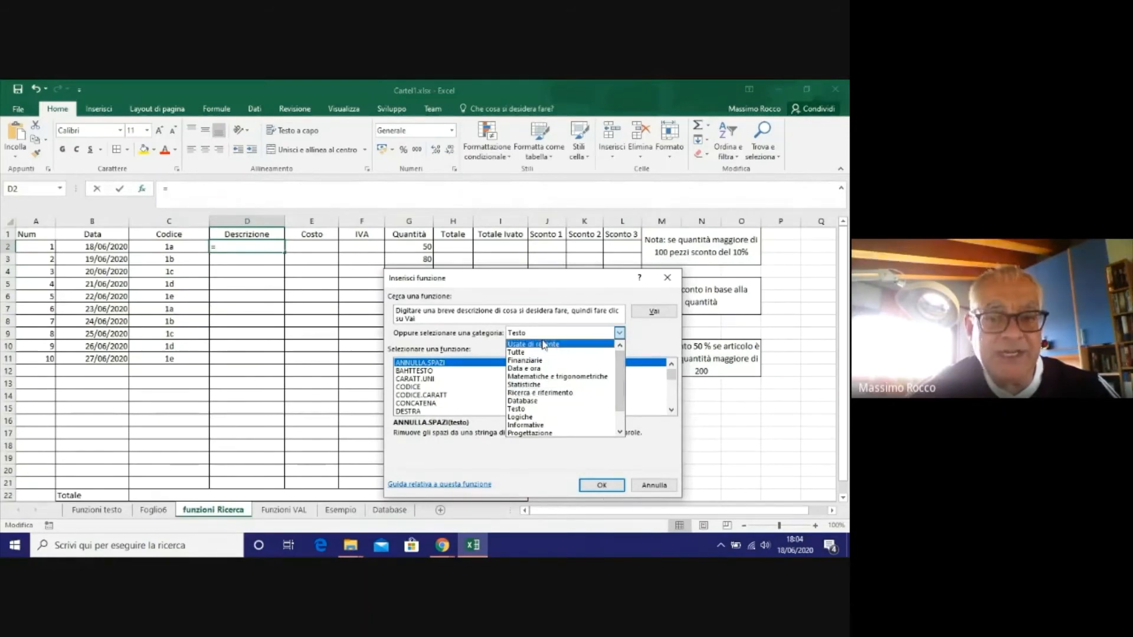
{"action": "left_click", "coordinate": [527, 393]}
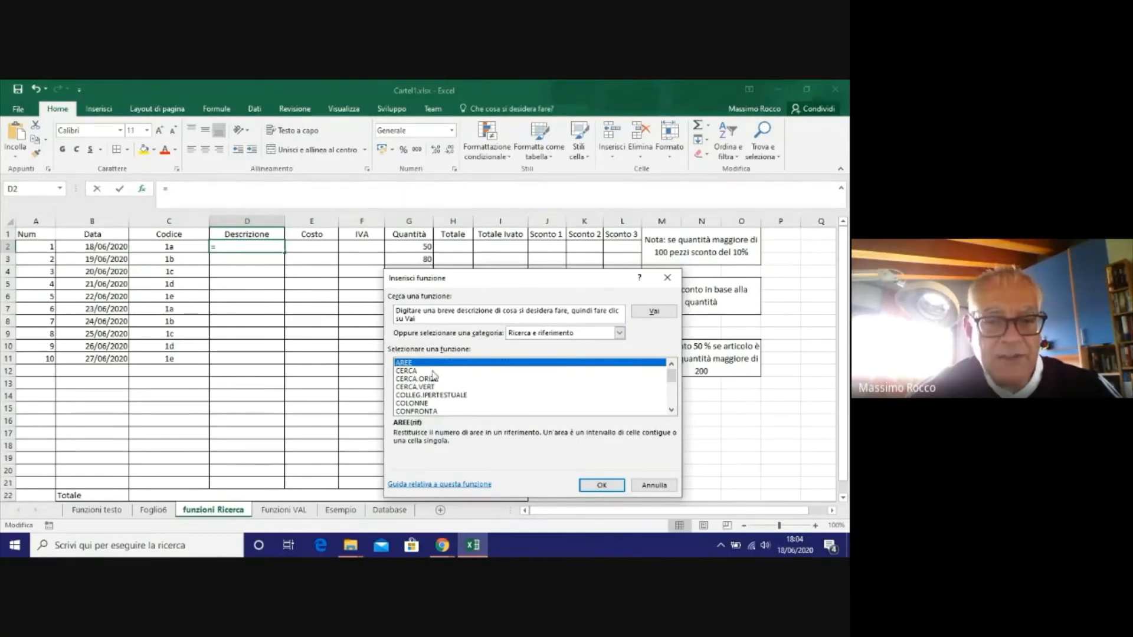
Examine the available lookup functions and read the descriptions of CERCA and CERCA.ORIZZ.
{"action": "left_click", "coordinate": [671, 410]}
{"action": "left_click", "coordinate": [671, 410]}
{"action": "left_click", "coordinate": [672, 410]}
{"action": "left_click", "coordinate": [671, 410]}
{"action": "left_click", "coordinate": [671, 411]}
{"action": "left_click", "coordinate": [671, 411]}
{"action": "left_click", "coordinate": [671, 411]}
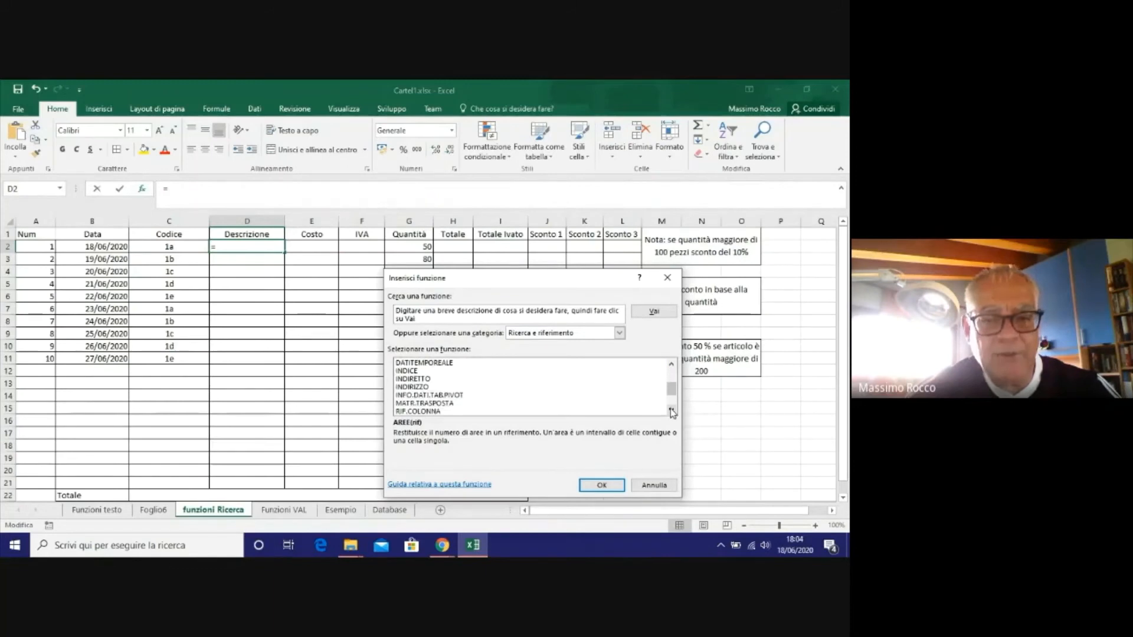
{"action": "left_click_drag", "start_coordinate": [673, 388], "coordinate": [679, 360]}
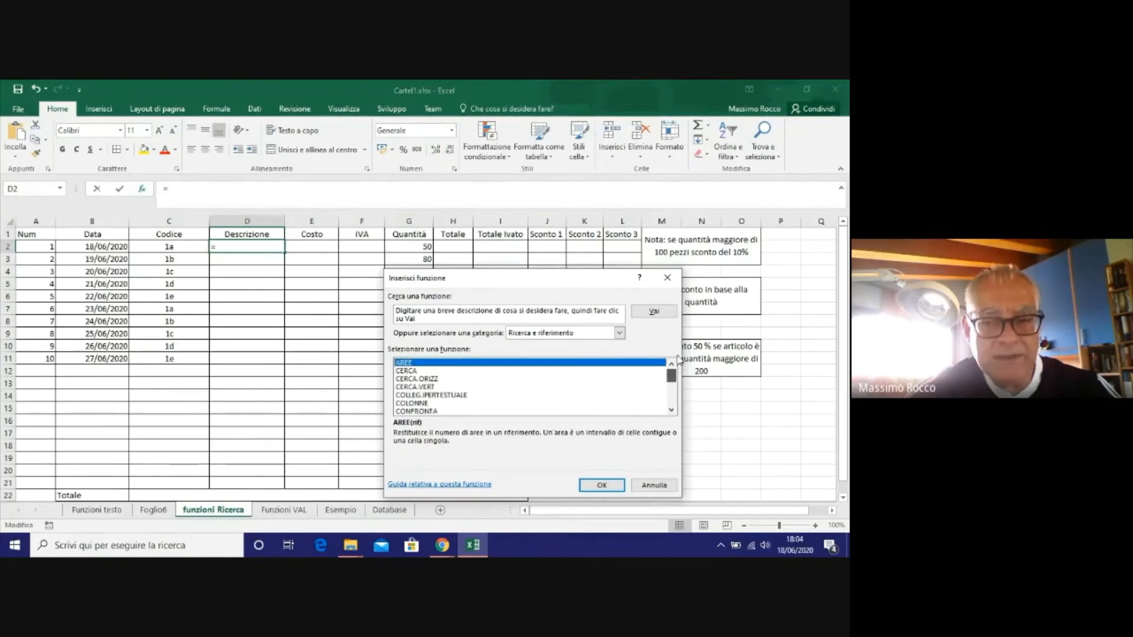
{"action": "left_click", "coordinate": [412, 372]}
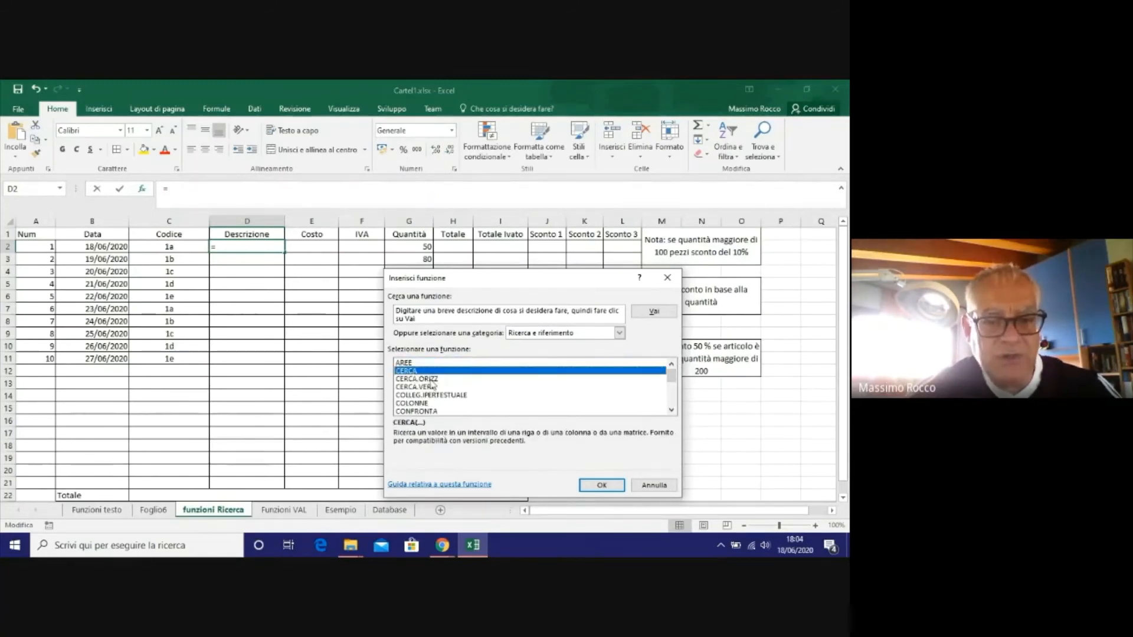
{"action": "left_click", "coordinate": [430, 379]}
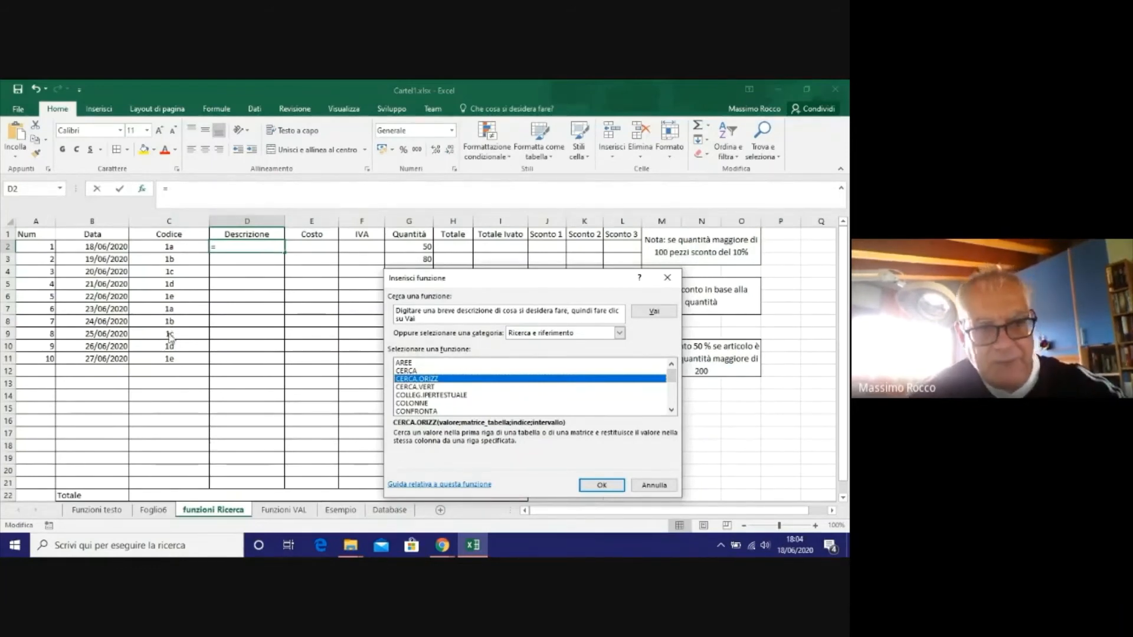
Insert the CERCA.VERT function in D2 and set its Valore argument to C2.
{"action": "left_click", "coordinate": [426, 388]}
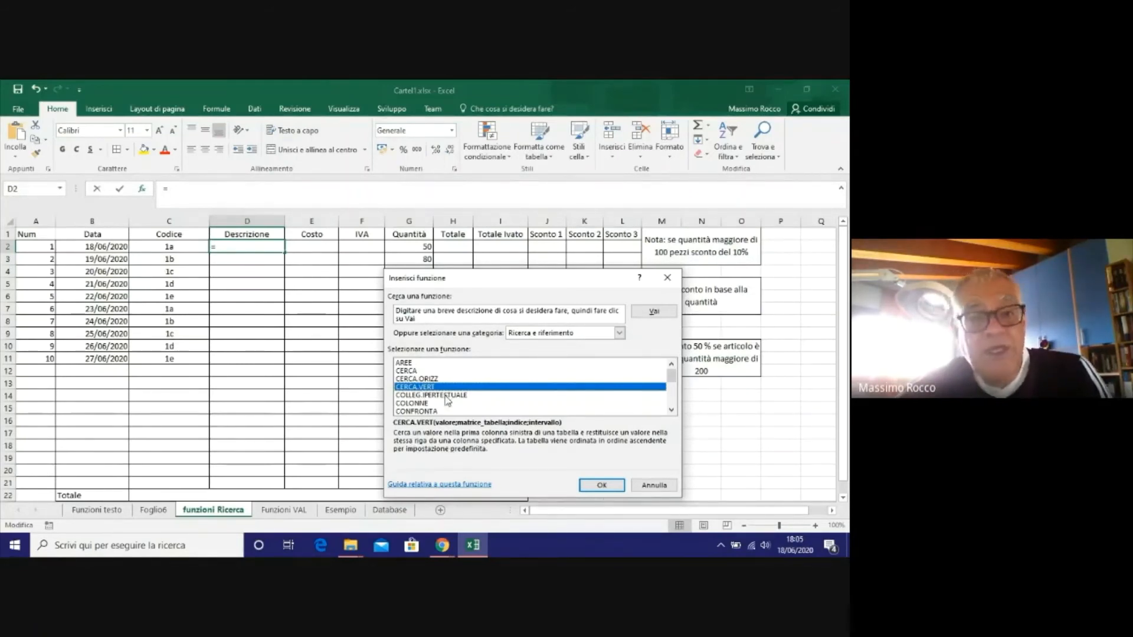
{"action": "left_click", "coordinate": [594, 487]}
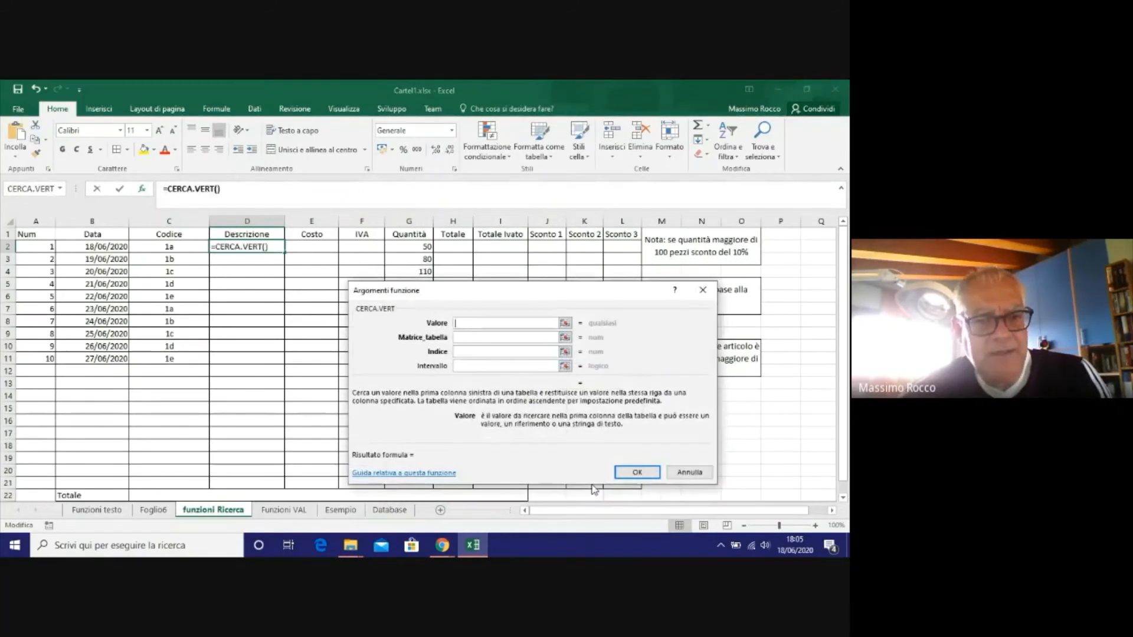
{"action": "left_click_drag", "start_coordinate": [536, 295], "coordinate": [557, 196]}
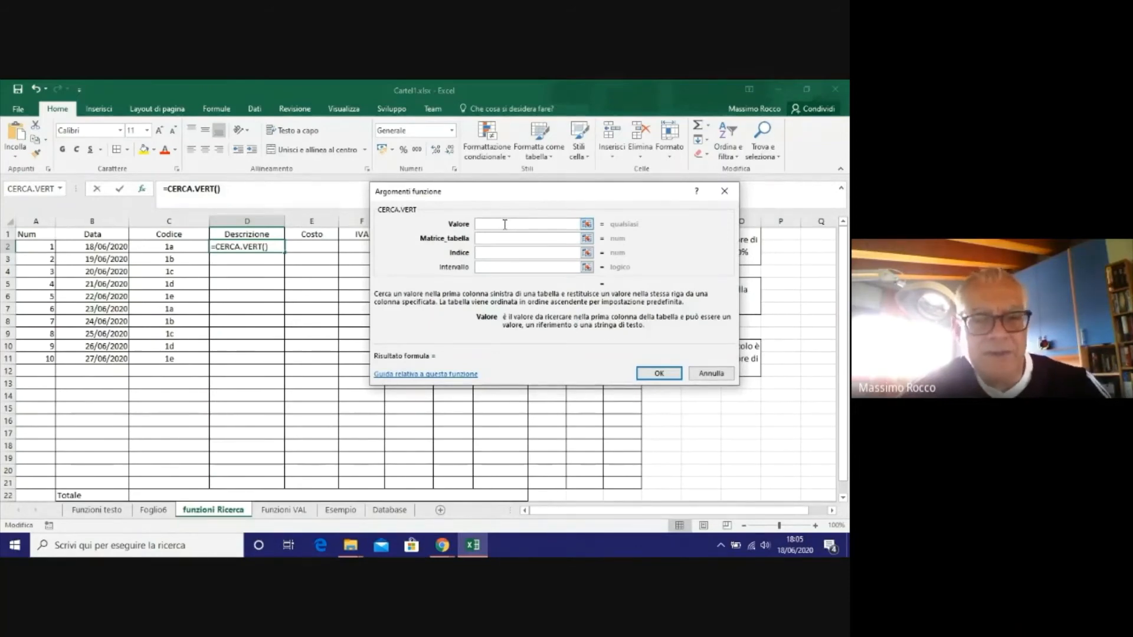
{"action": "left_click", "coordinate": [174, 245]}
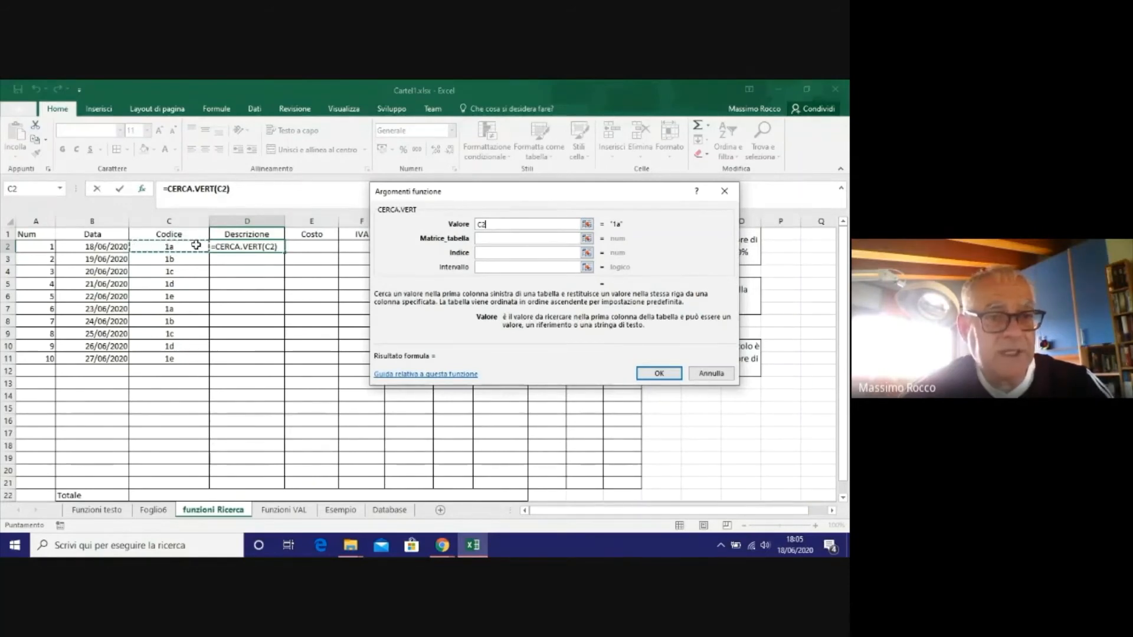
Set the Matrice_tabella argument of CERCA.VERT to the product table A2:D6 on the Database sheet.
{"action": "left_click", "coordinate": [496, 242]}
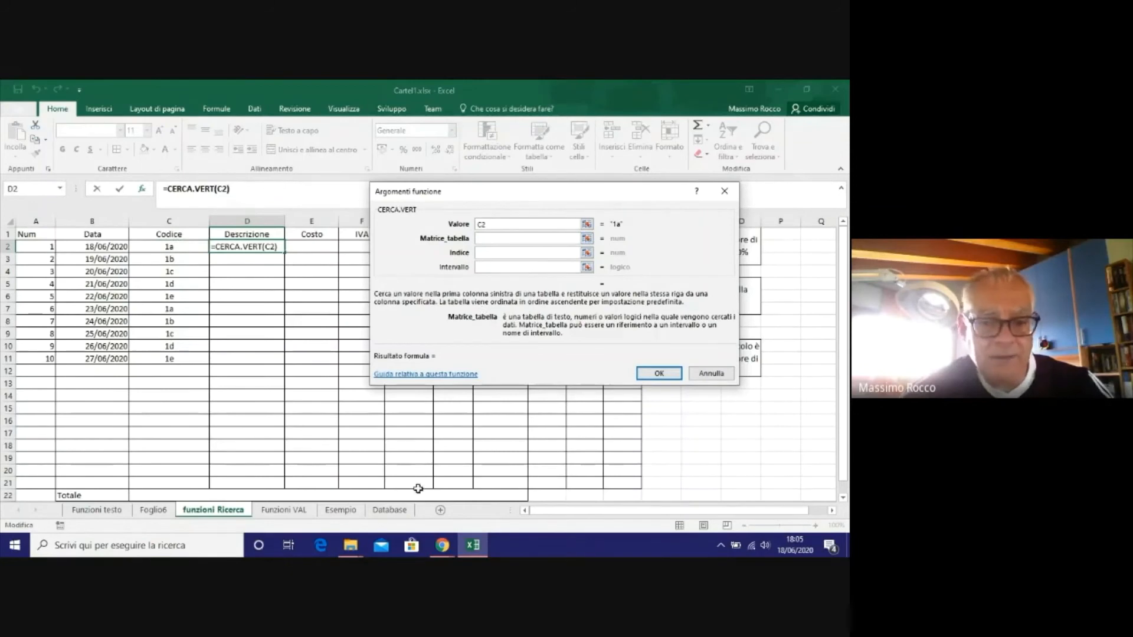
{"action": "left_click", "coordinate": [389, 511]}
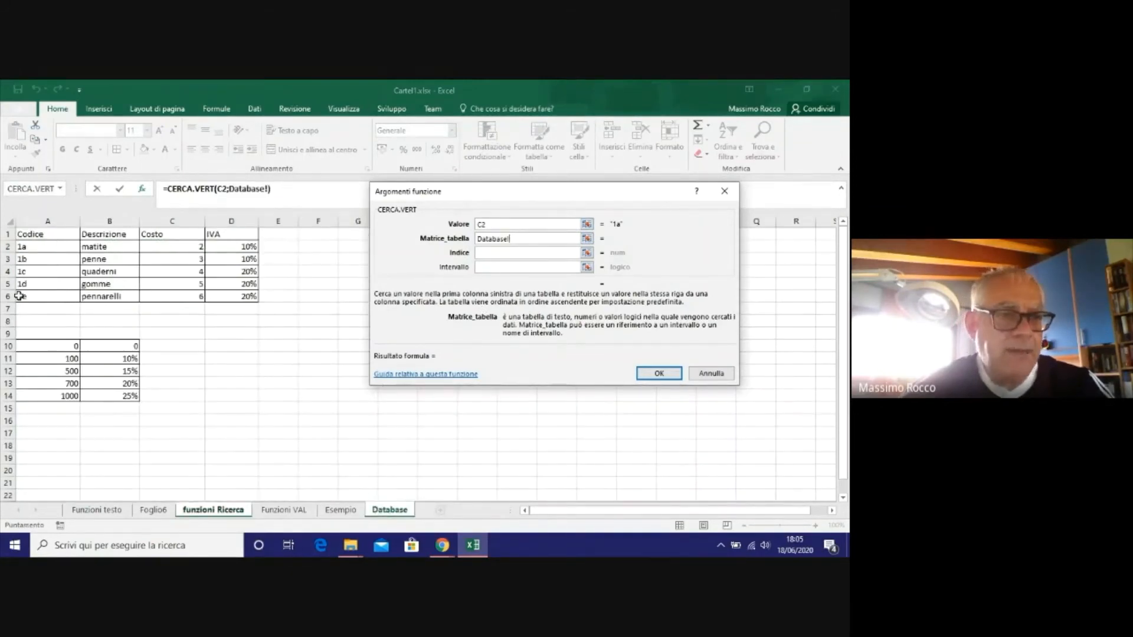
{"action": "left_click_drag", "start_coordinate": [31, 245], "coordinate": [218, 299]}
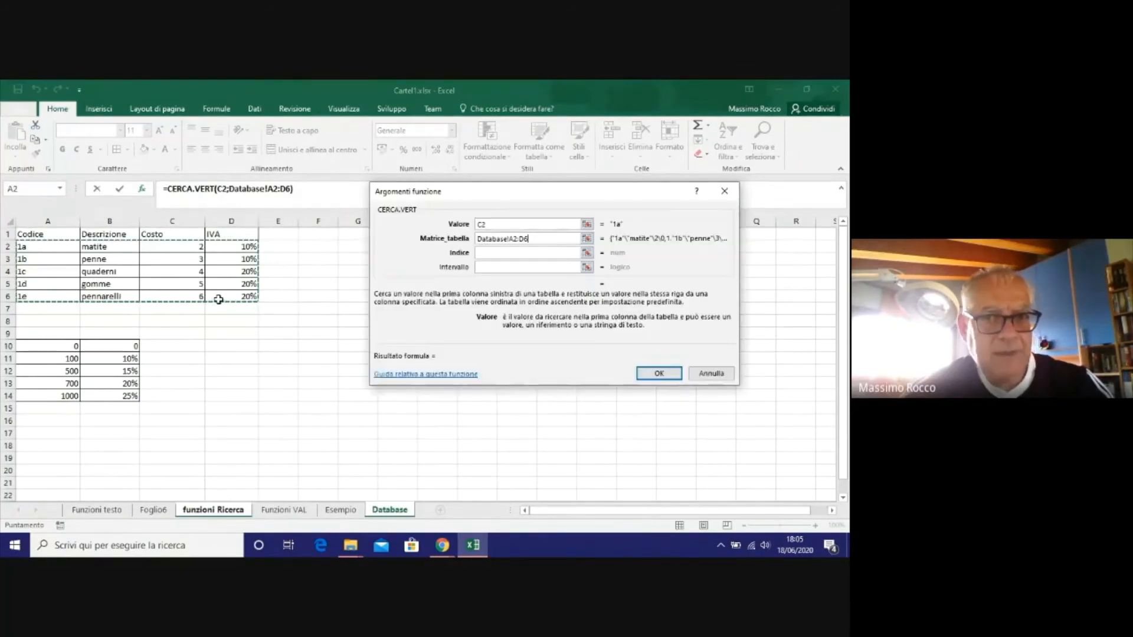
Complete the CERCA.VERT function in D2 with Indice 2 and Intervallo falso.
{"action": "left_click", "coordinate": [496, 255]}
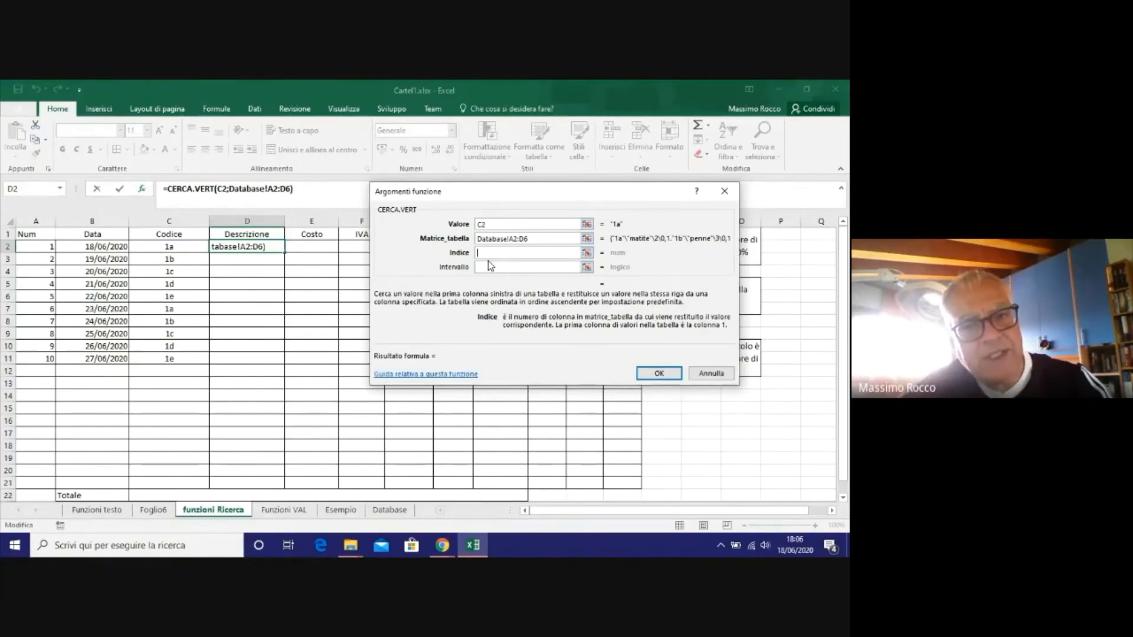
{"action": "type", "text": "2"}
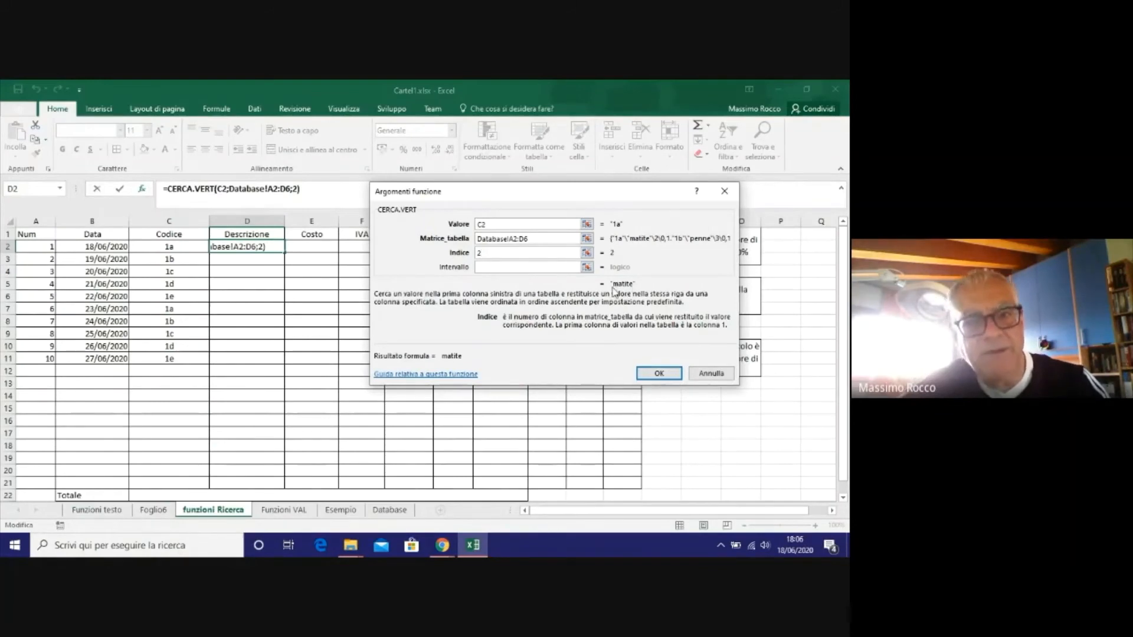
{"action": "left_click", "coordinate": [490, 269]}
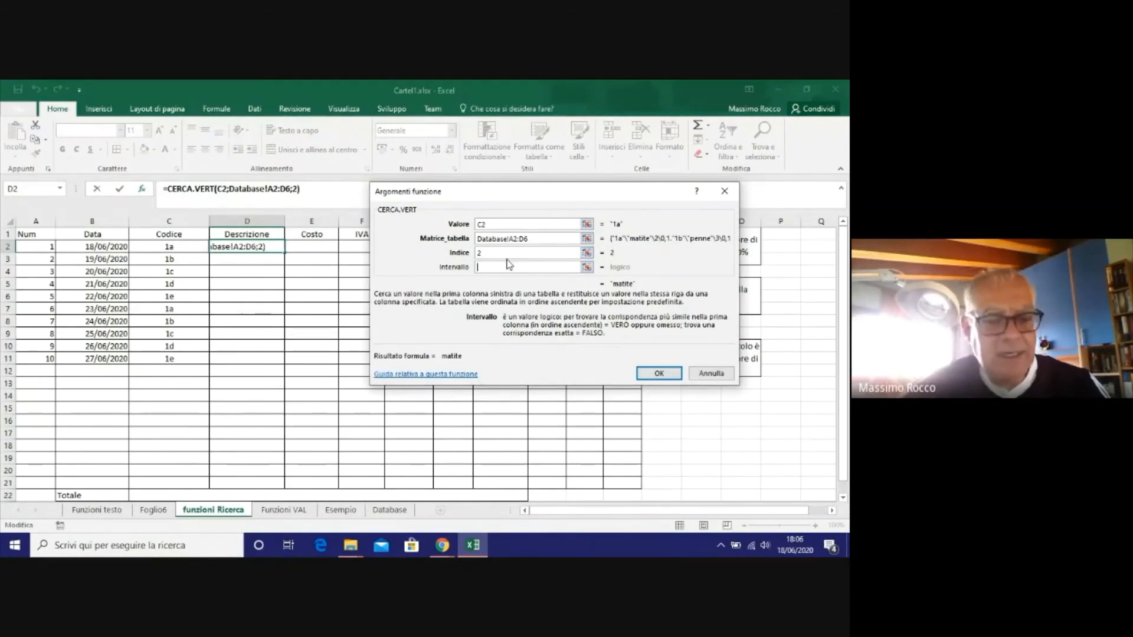
{"action": "type", "text": "falso"}
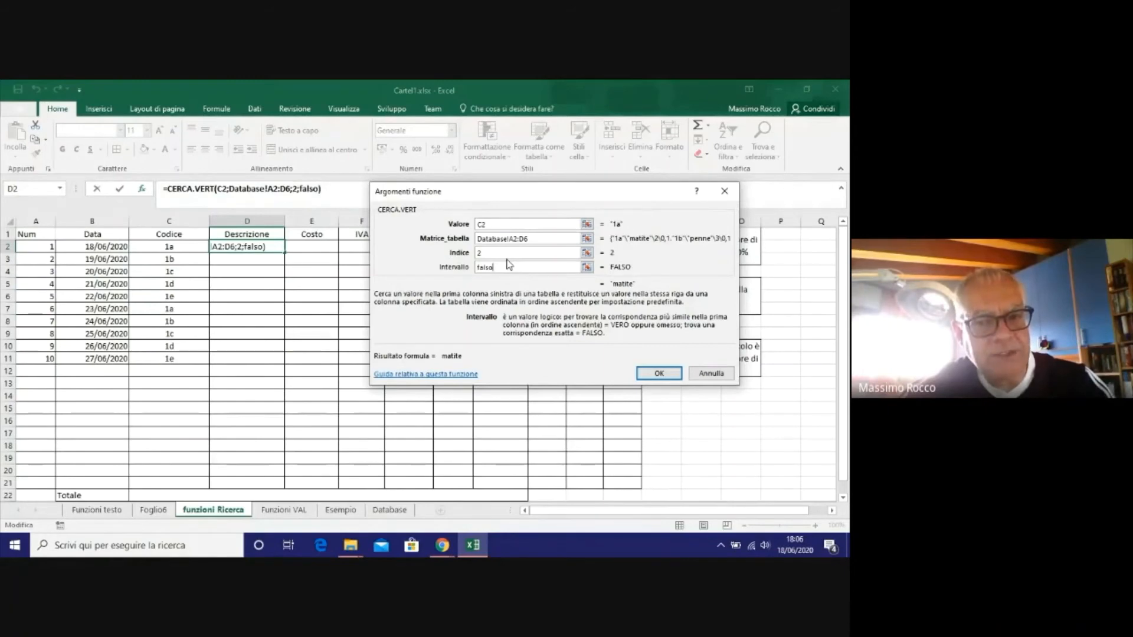
{"action": "left_click", "coordinate": [658, 373]}
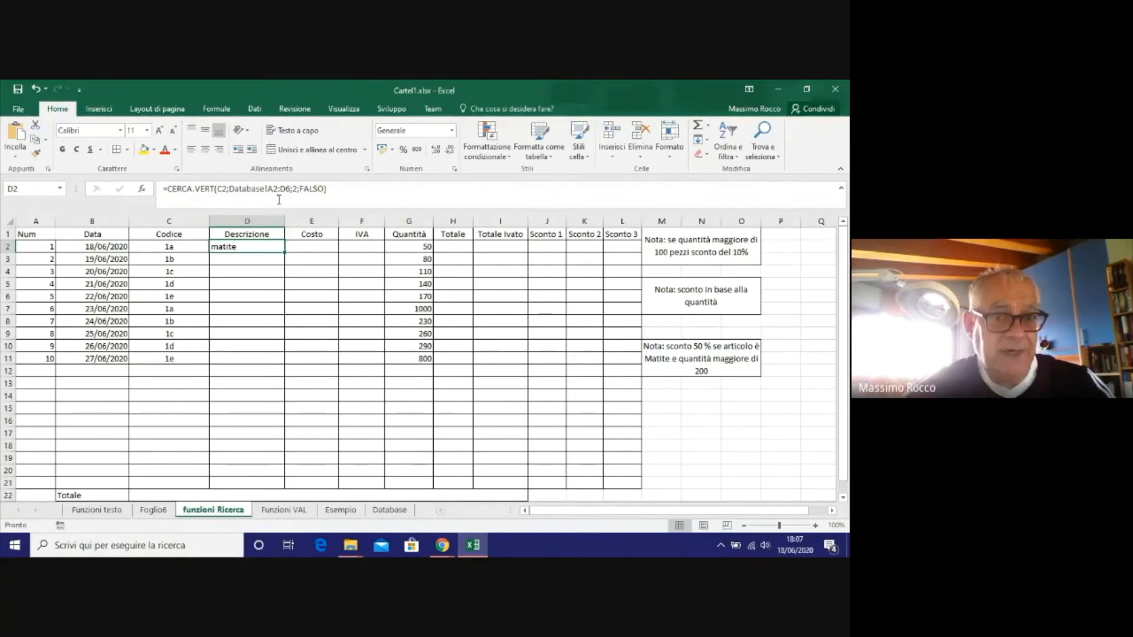
Check the product table's range on Database and make the table reference in D2's formula absolute as $A$2:$D$6.
{"action": "left_click", "coordinate": [390, 509]}
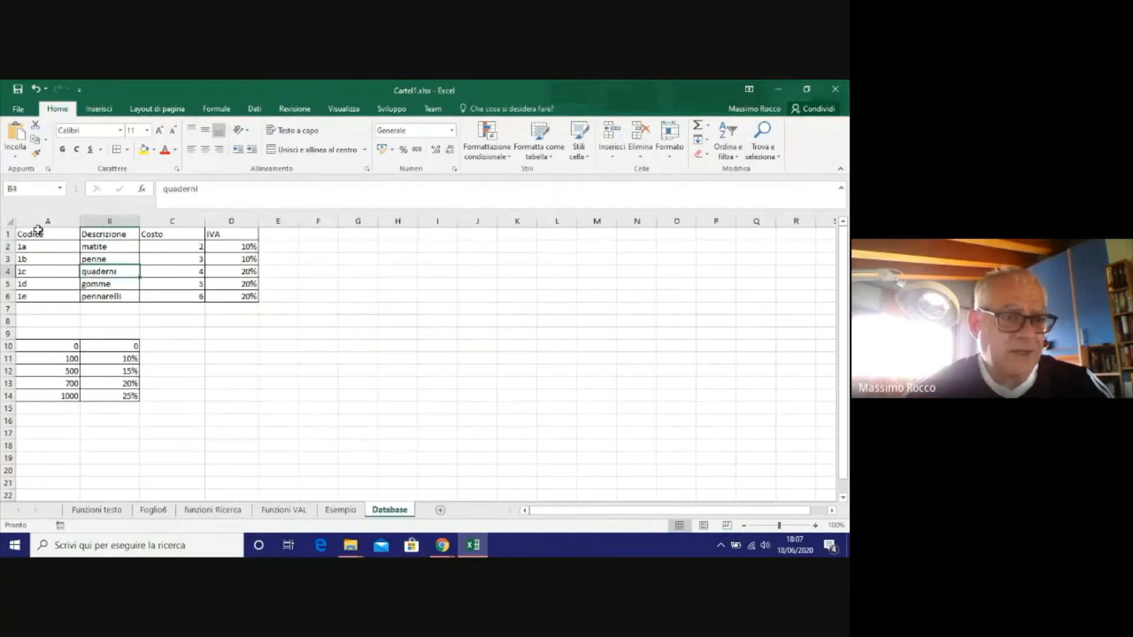
{"action": "left_click_drag", "start_coordinate": [38, 242], "coordinate": [239, 297]}
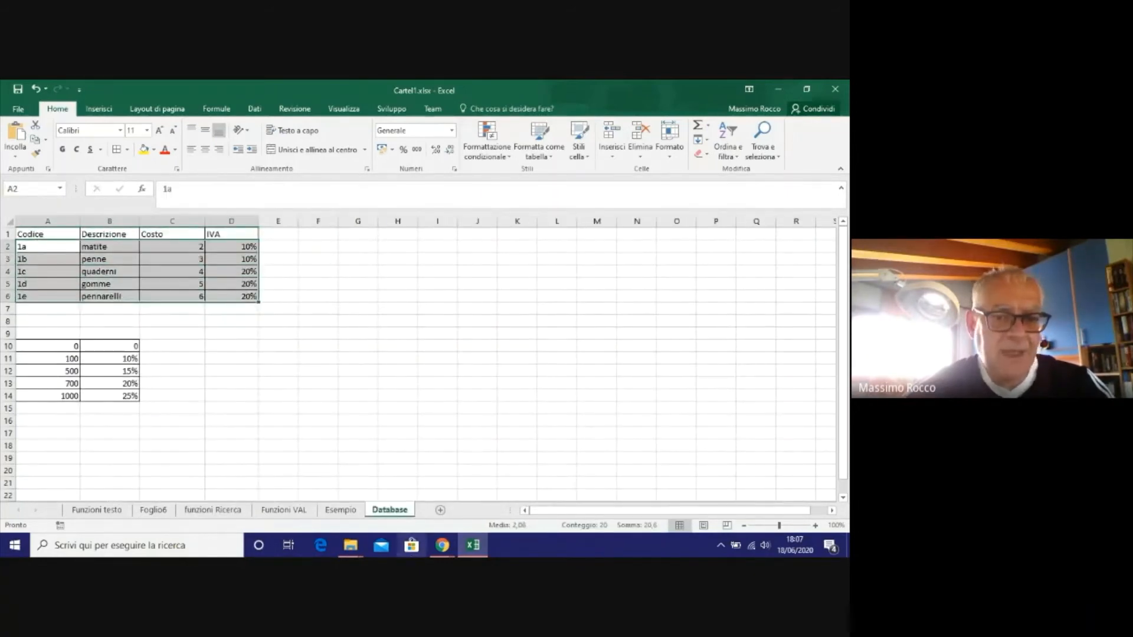
{"action": "left_click", "coordinate": [292, 511]}
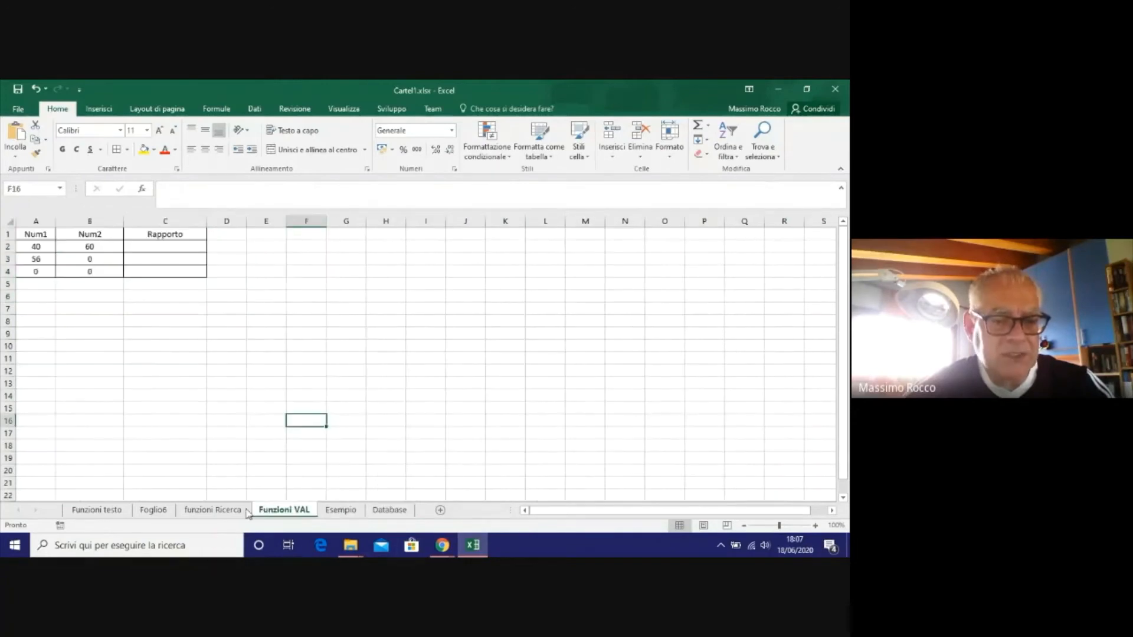
{"action": "left_click", "coordinate": [212, 511]}
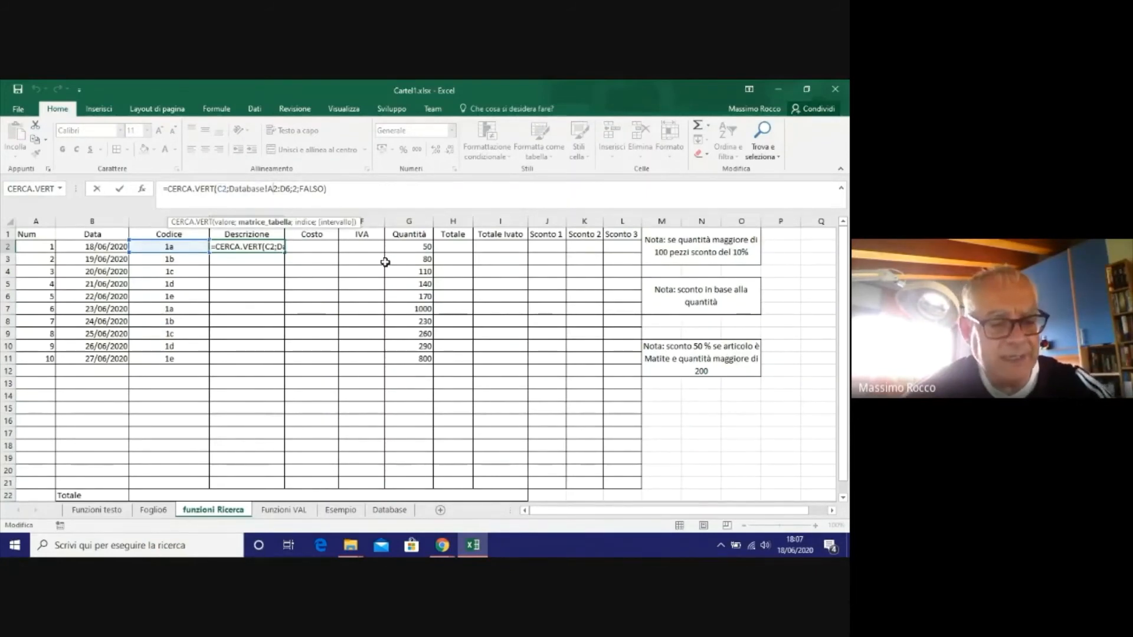
{"action": "key", "text": "F4"}
{"action": "key", "text": "Right"}
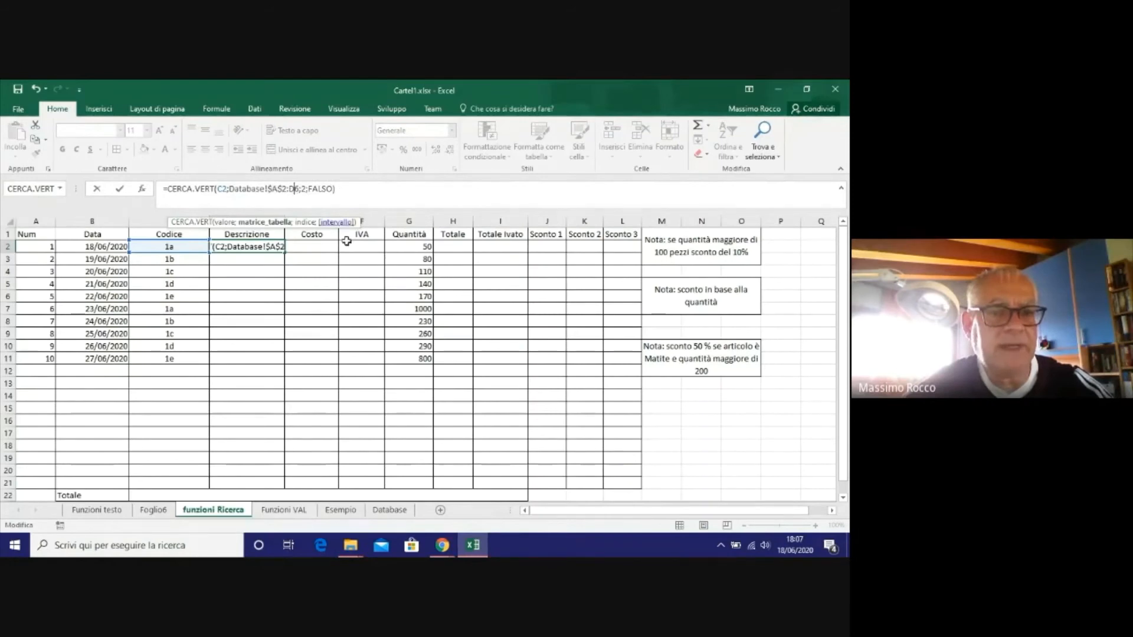
{"action": "key", "text": "F4"}
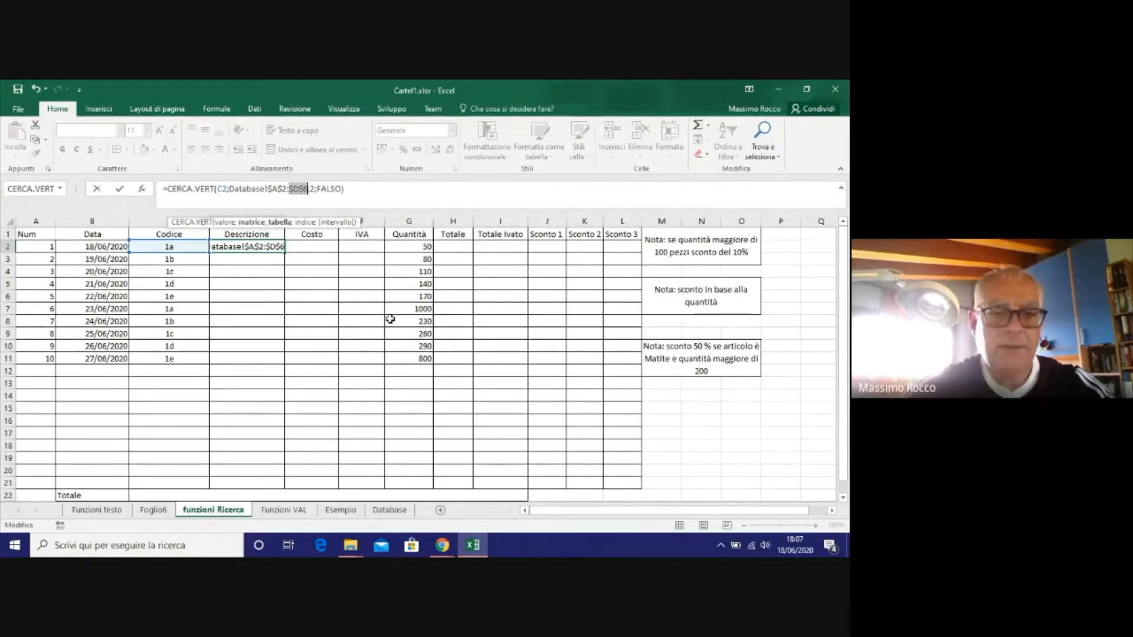
{"action": "key", "text": "Return"}
Fill D2's formula down the Descrizione column and clear the surplus formula in D12.
{"action": "left_click", "coordinate": [246, 247]}
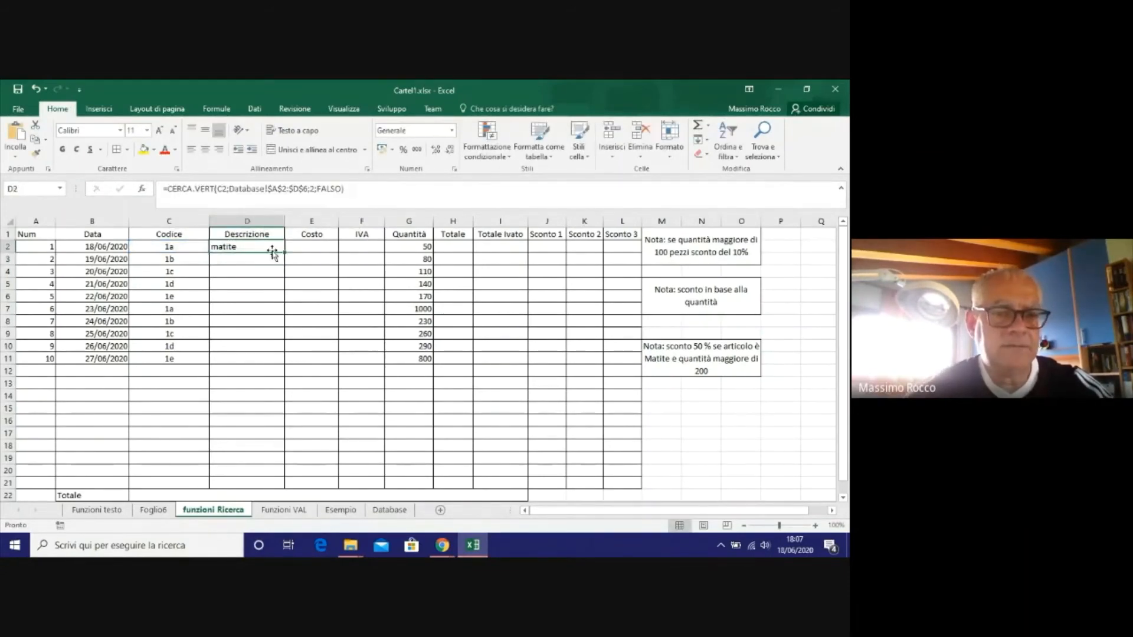
{"action": "double_click", "coordinate": [284, 252]}
{"action": "left_click", "coordinate": [319, 397]}
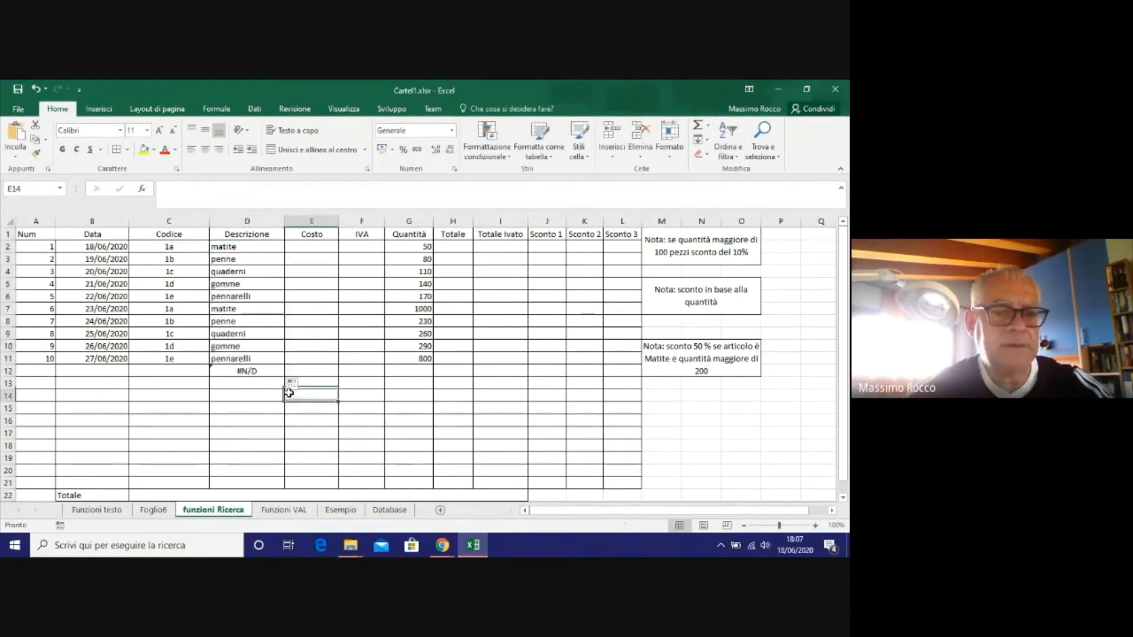
{"action": "left_click", "coordinate": [248, 372]}
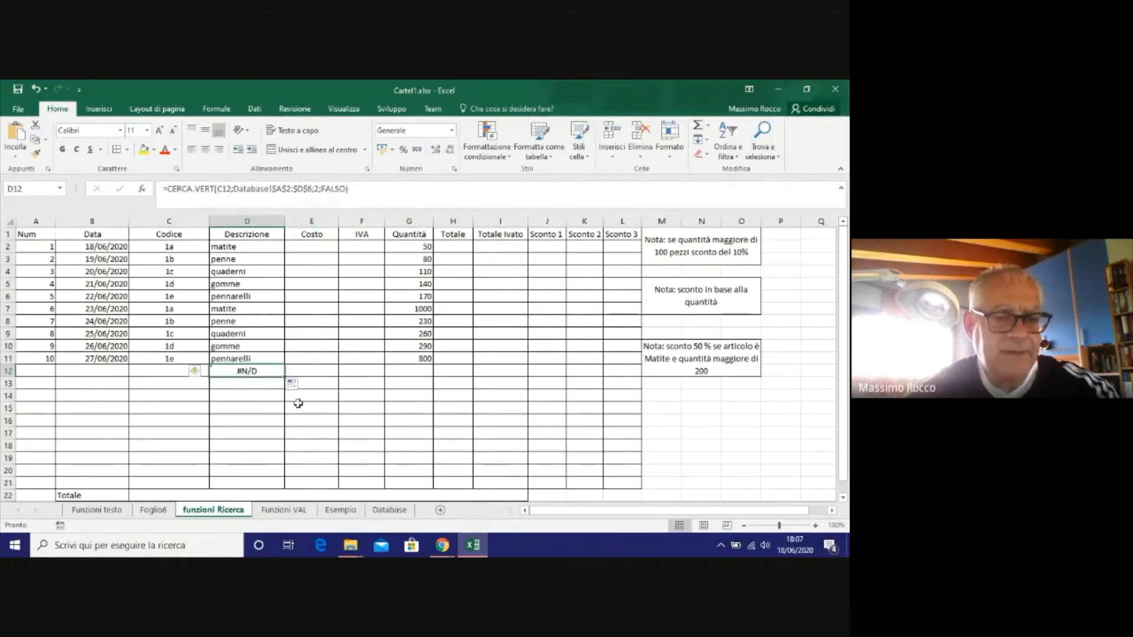
{"action": "key", "text": "Delete"}
Check where Costo sits in the Database table and copy the full text of D2's CERCA.VERT formula.
{"action": "left_click", "coordinate": [247, 249]}
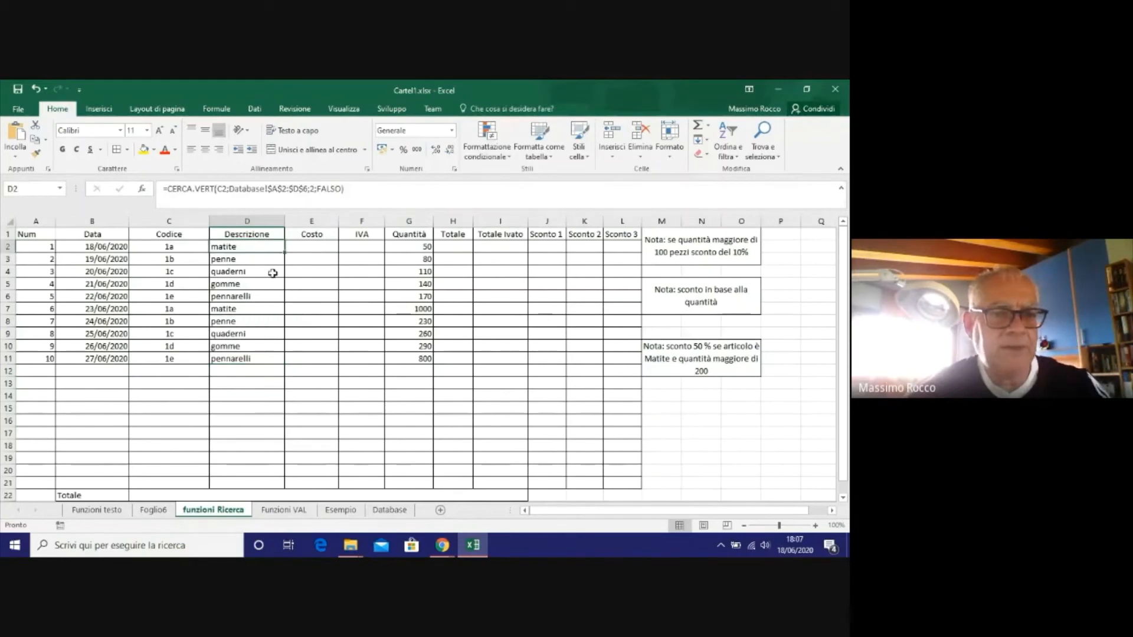
{"action": "left_click", "coordinate": [305, 236]}
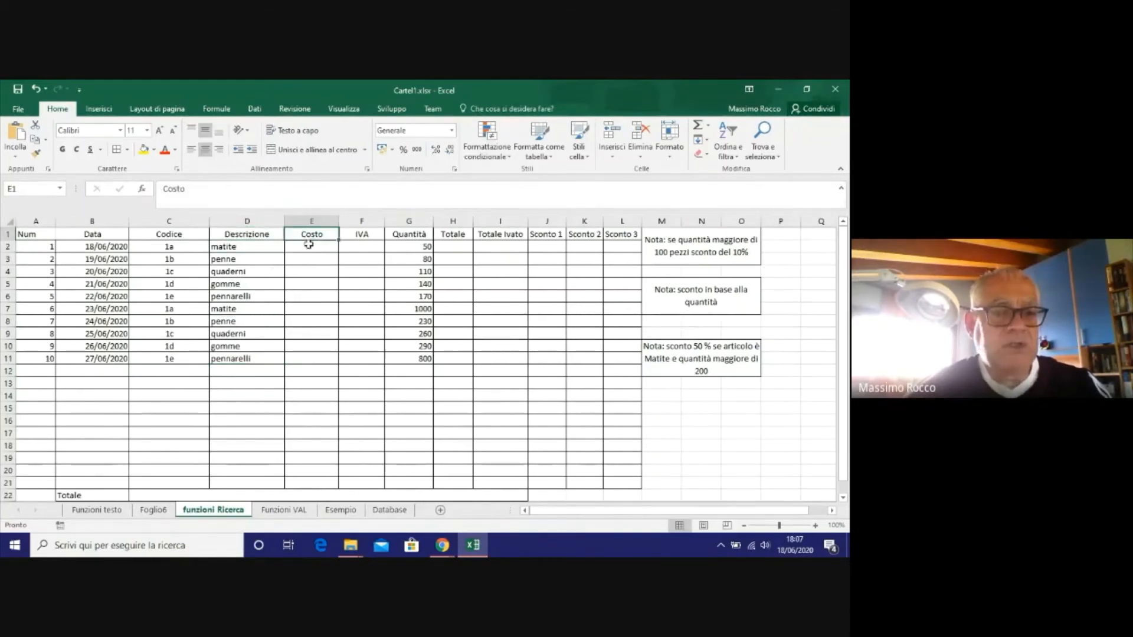
{"action": "left_click", "coordinate": [306, 246]}
{"action": "left_click", "coordinate": [234, 243]}
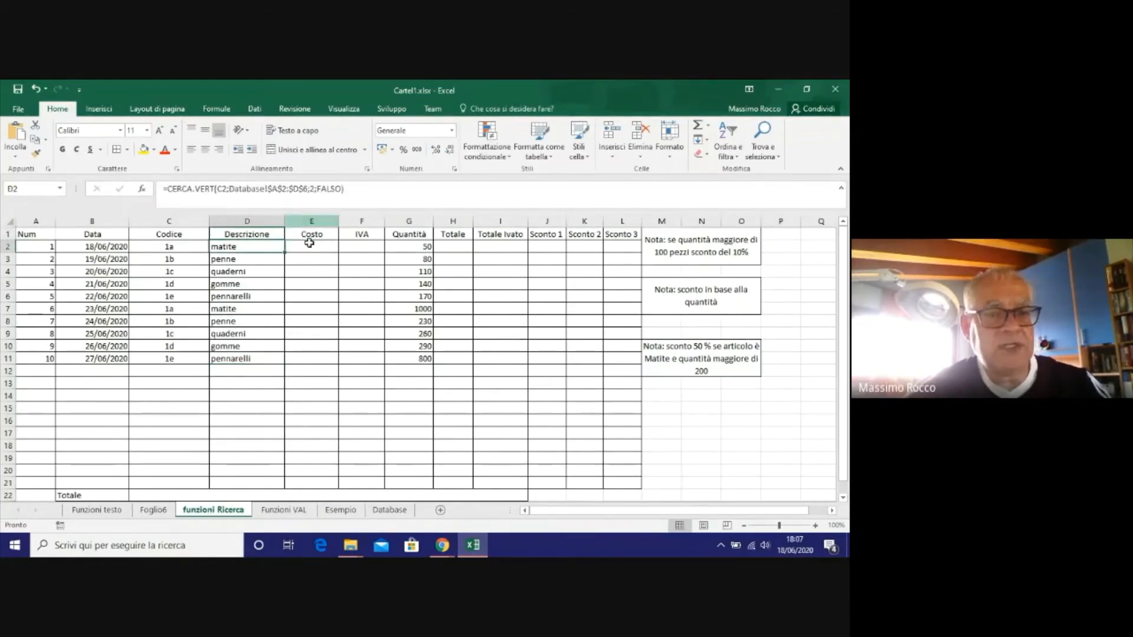
{"action": "left_click", "coordinate": [389, 510]}
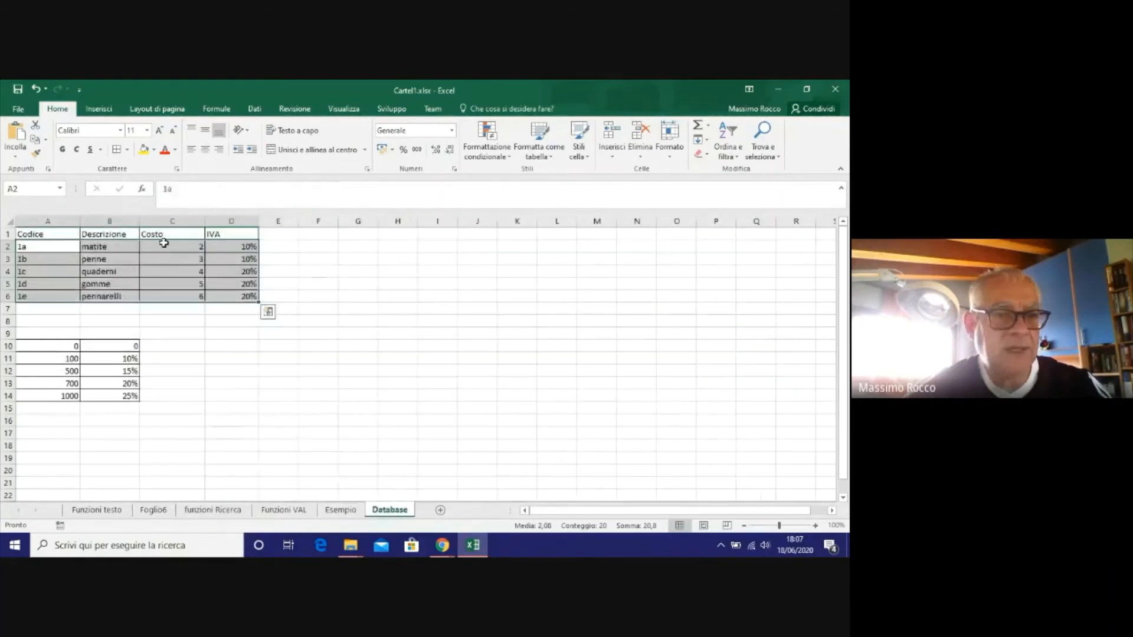
{"action": "left_click", "coordinate": [223, 511]}
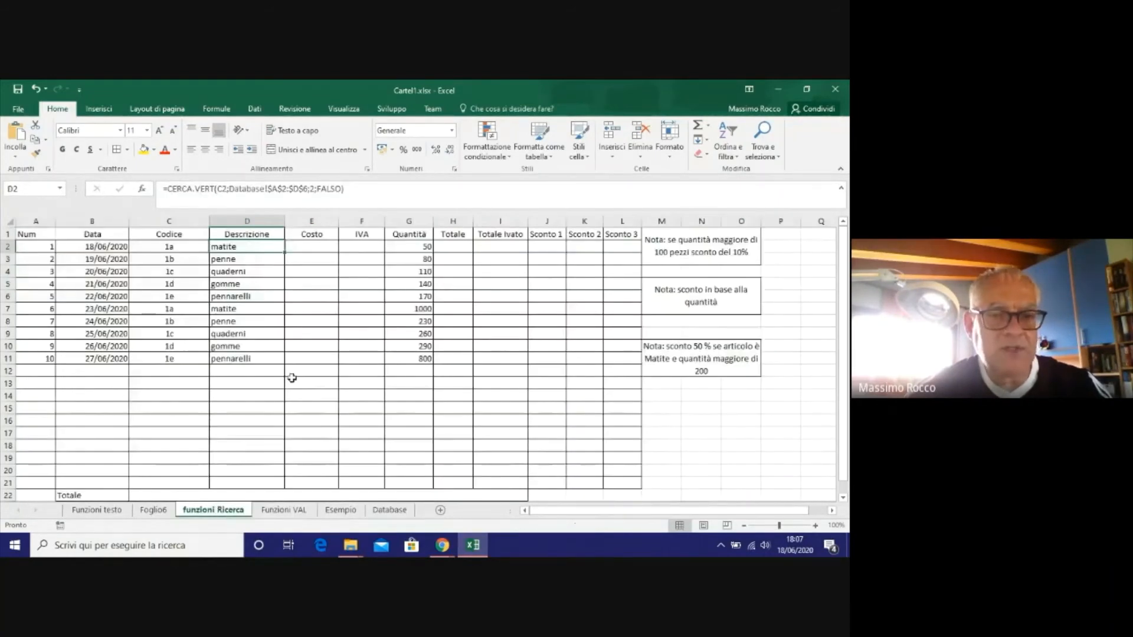
{"action": "left_click", "coordinate": [355, 190]}
{"action": "left_click_drag", "start_coordinate": [356, 190], "coordinate": [163, 189]}
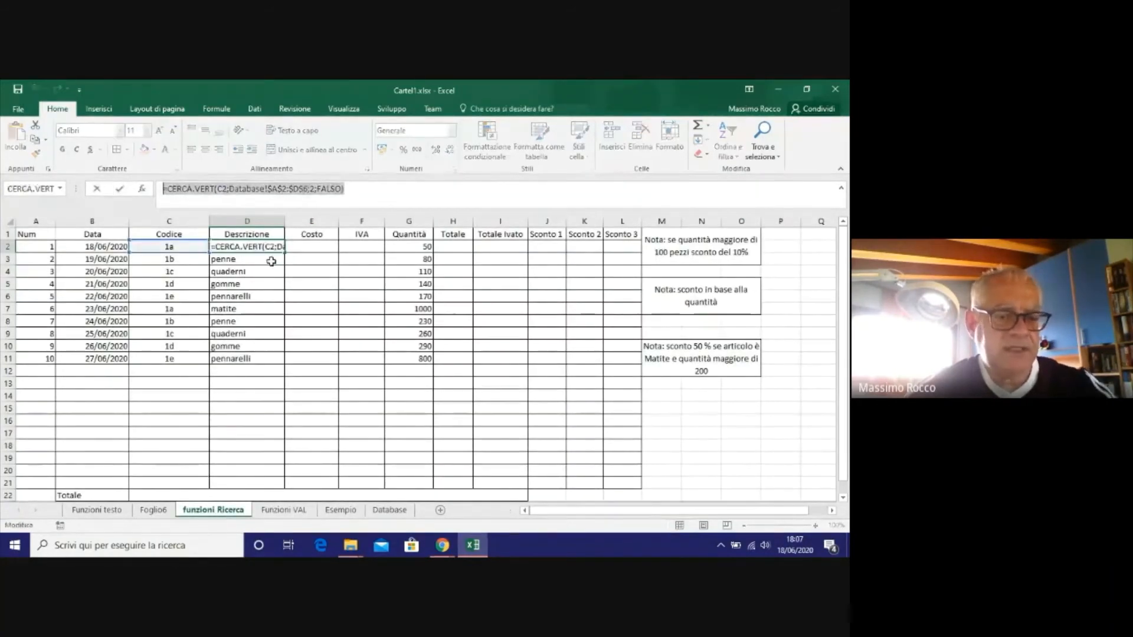
{"action": "key", "text": "ctrl+c"}
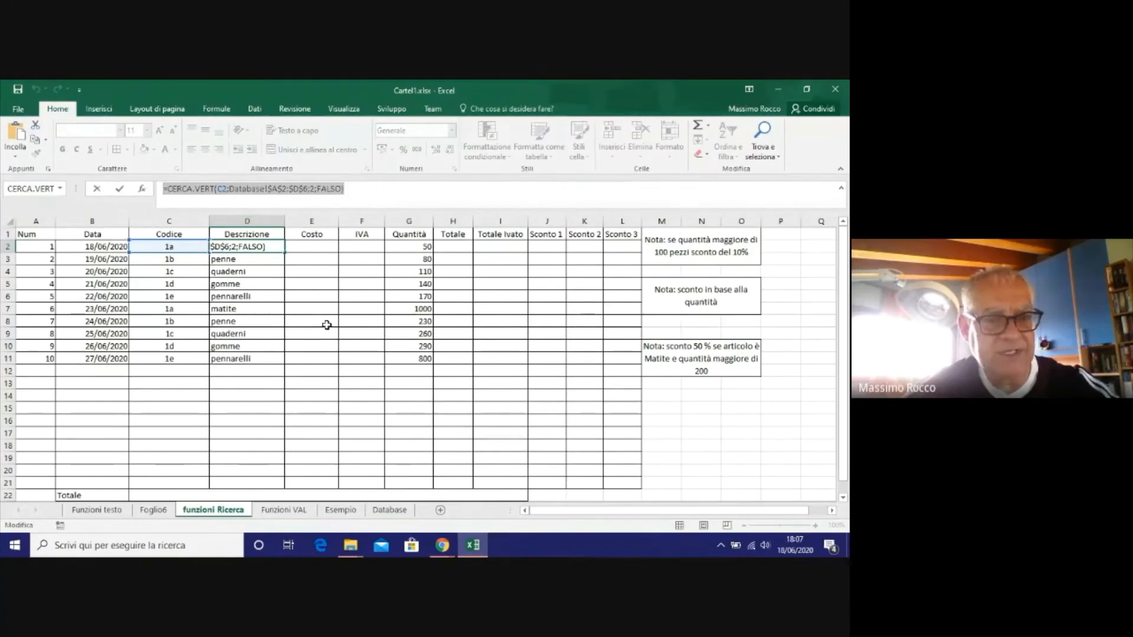
{"action": "key", "text": "ctrl+Return"}
Paste the copied formula into E2 and change its column index to 3 for the Costo lookup.
{"action": "left_click", "coordinate": [313, 247]}
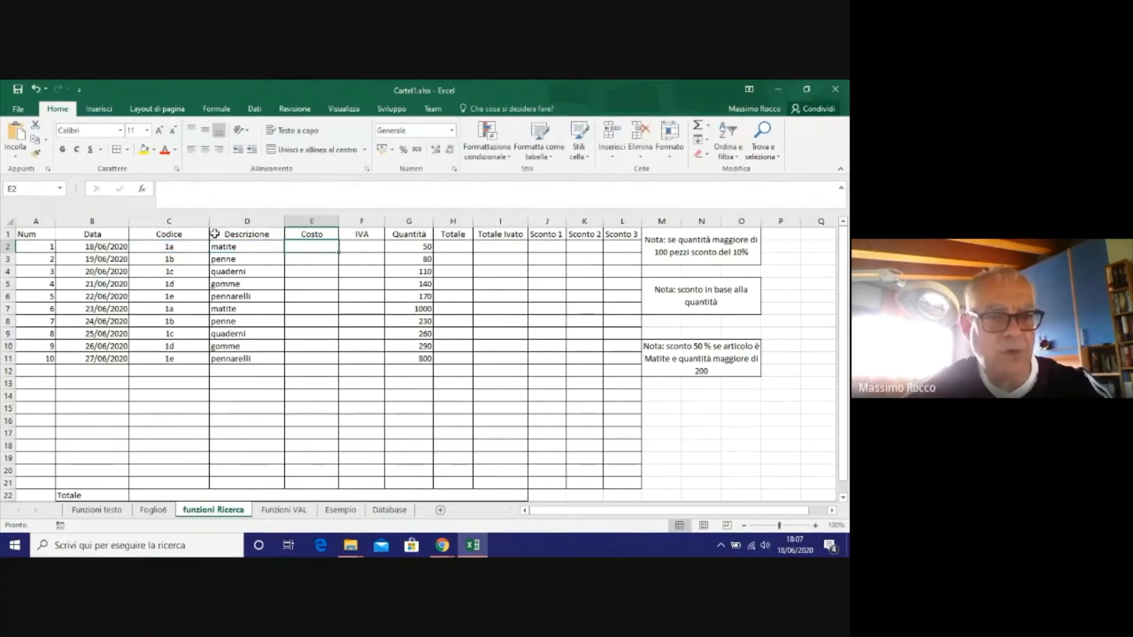
{"action": "left_click", "coordinate": [190, 190]}
{"action": "key", "text": "ctrl+v"}
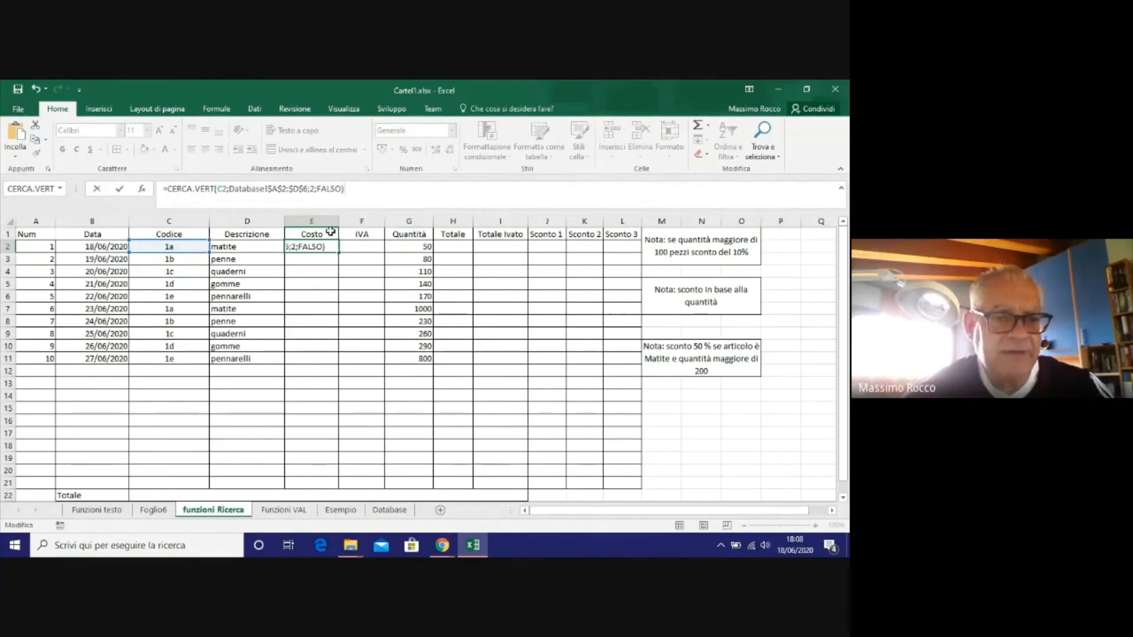
{"action": "left_click", "coordinate": [312, 190]}
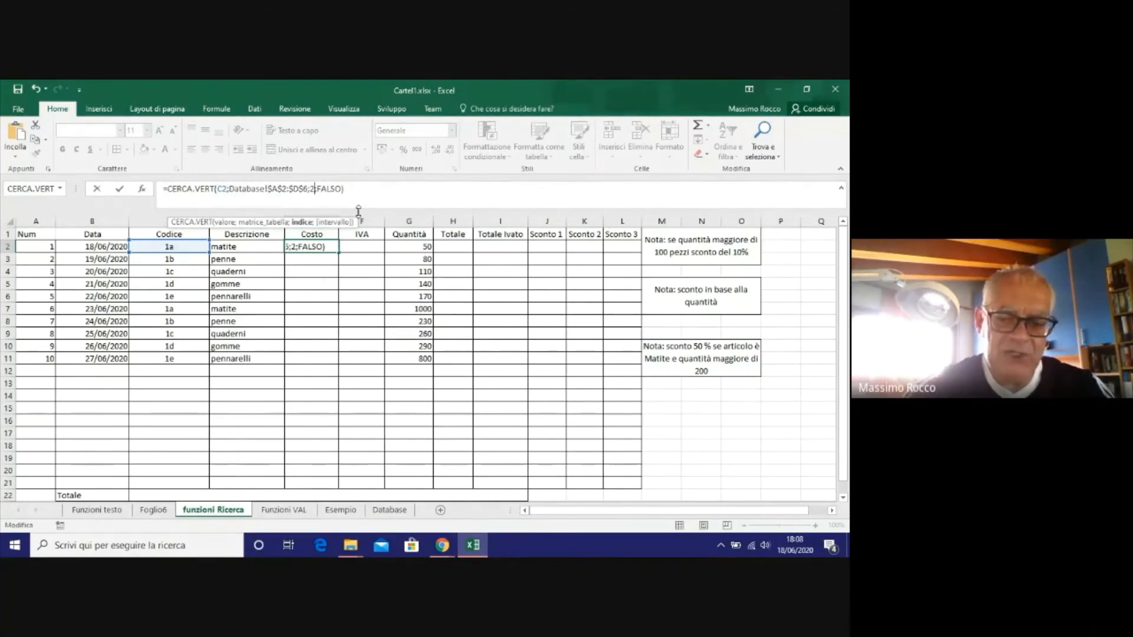
{"action": "key", "text": "Return"}
{"action": "left_click", "coordinate": [316, 246]}
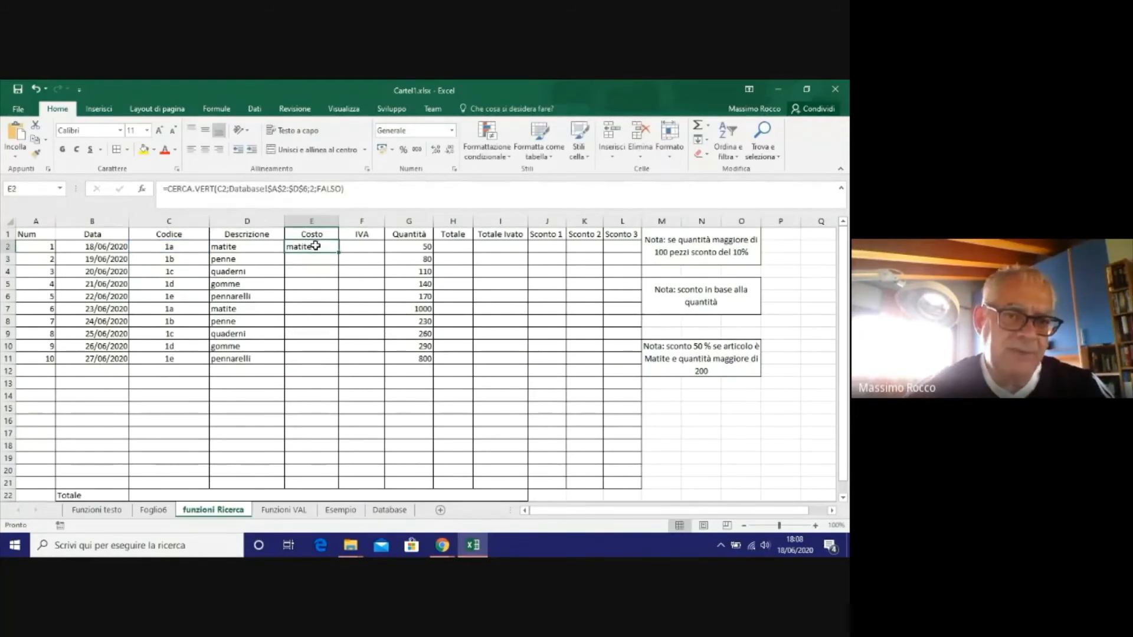
{"action": "left_click", "coordinate": [314, 188]}
{"action": "key", "text": "BackSpace"}
{"action": "type", "text": "2"}
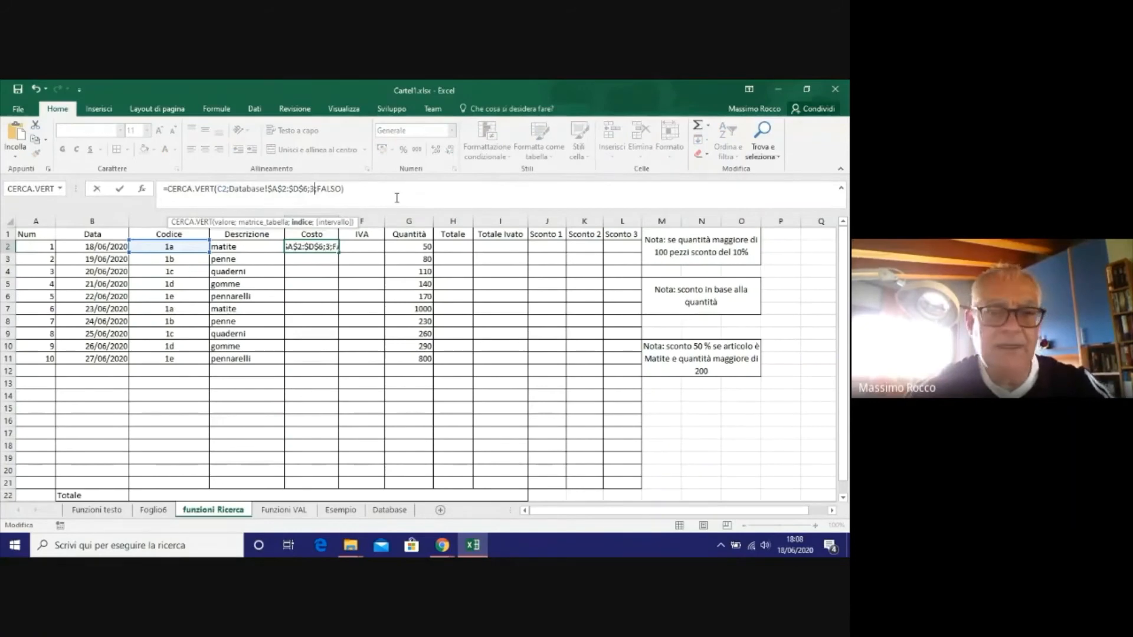
{"action": "key", "text": "Return"}
Paste the copied formula into F2 and change its column index to 4 for the IVA lookup.
{"action": "left_click", "coordinate": [364, 247]}
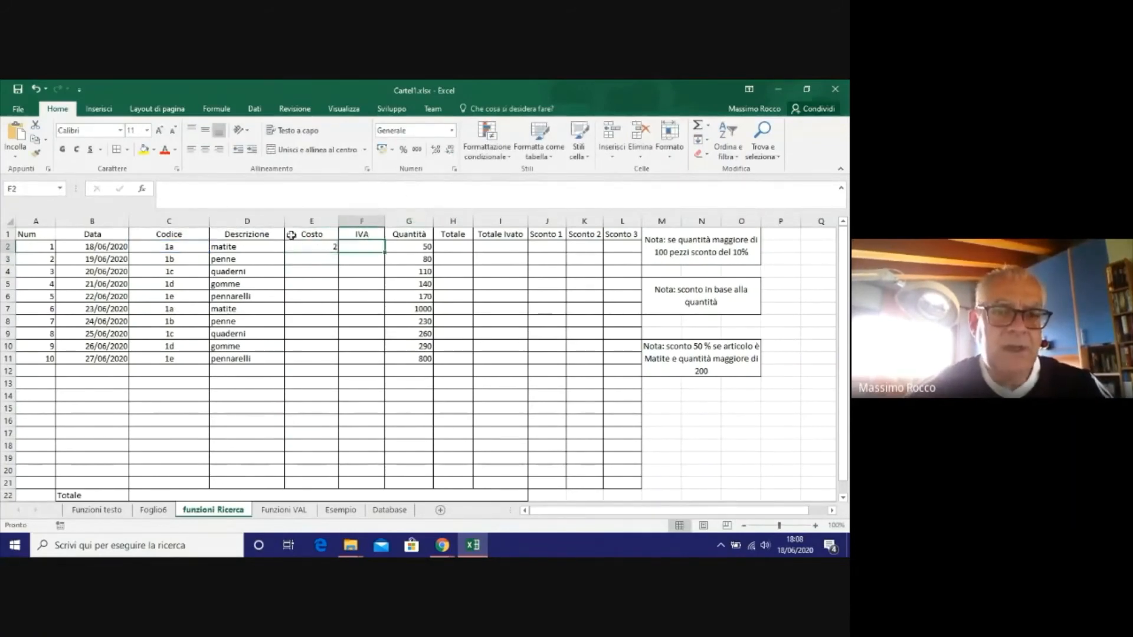
{"action": "left_click", "coordinate": [205, 193]}
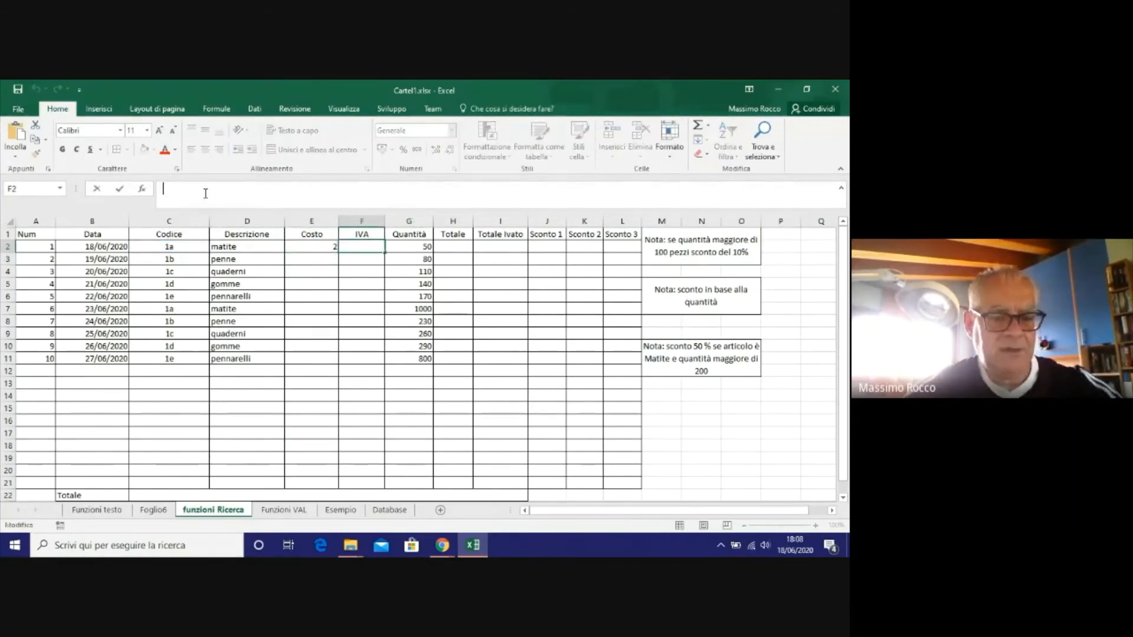
{"action": "key", "text": "ctrl+v"}
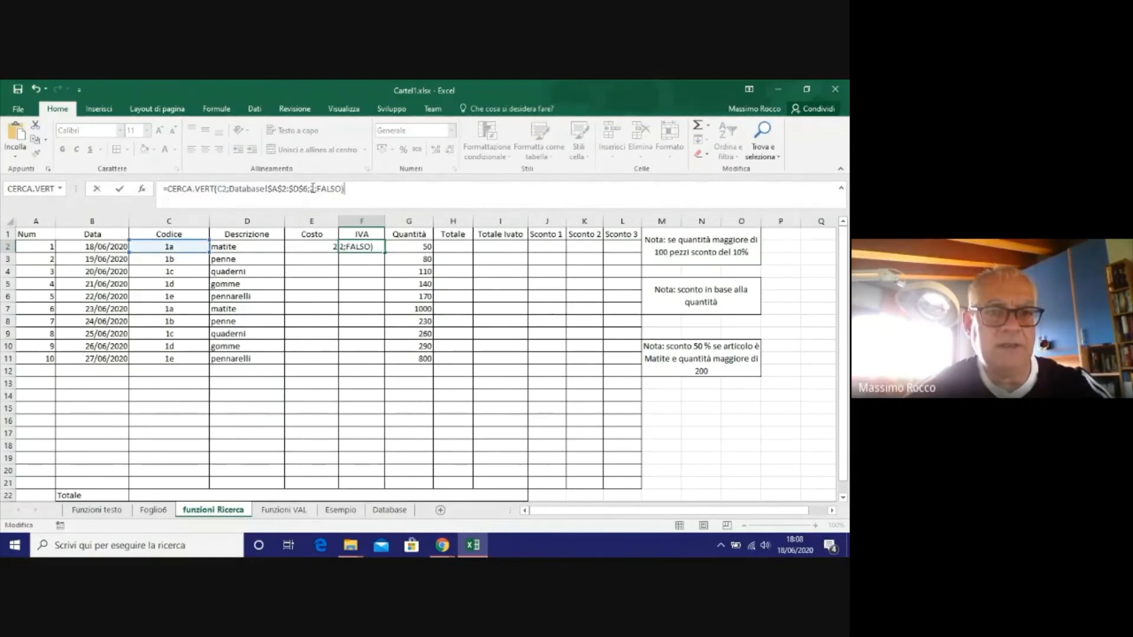
{"action": "left_click", "coordinate": [315, 190]}
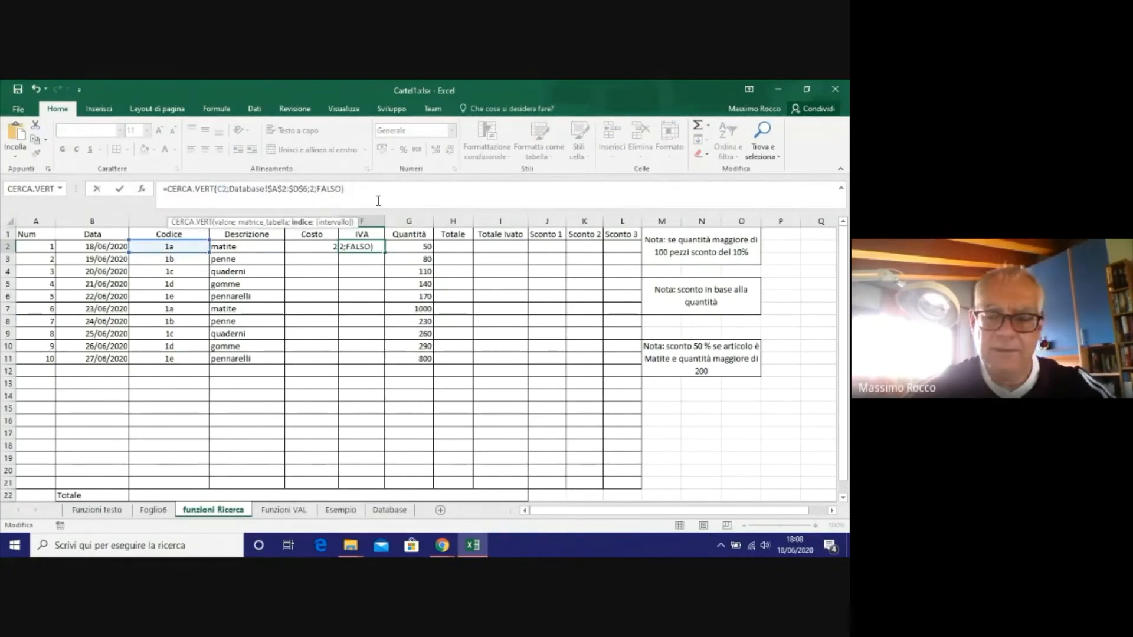
{"action": "key", "text": "BackSpace"}
{"action": "type", "text": "4"}
{"action": "key", "text": "Return"}
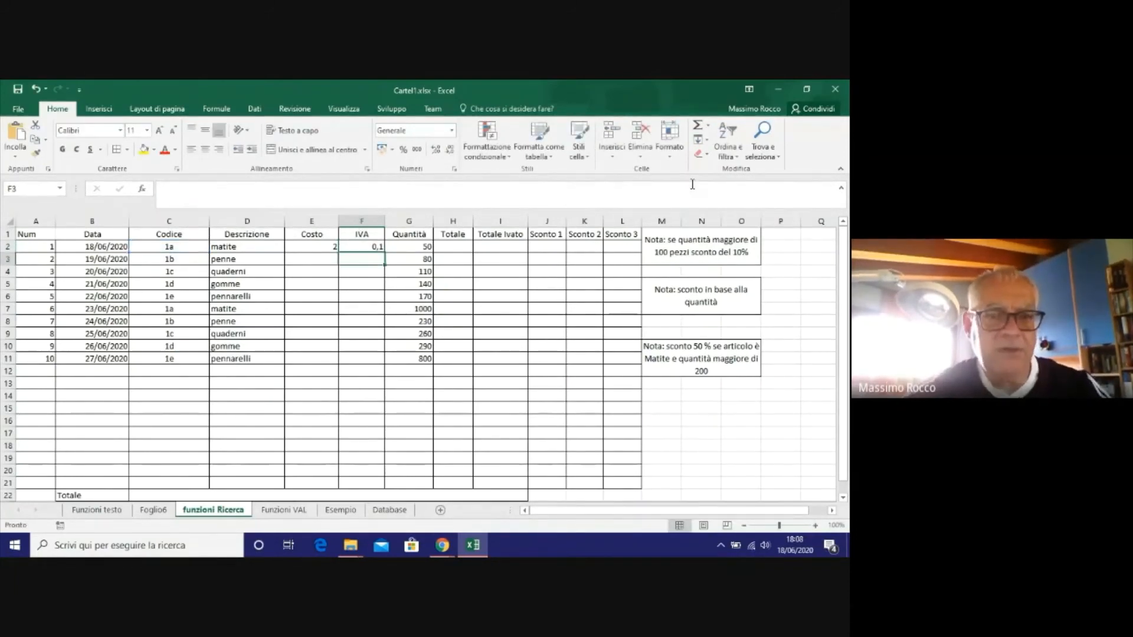
Format the Costo cells E2:E11 as euro accounting values and the IVA cells F2:F11 as percentages.
{"action": "left_click_drag", "start_coordinate": [315, 245], "coordinate": [315, 325]}
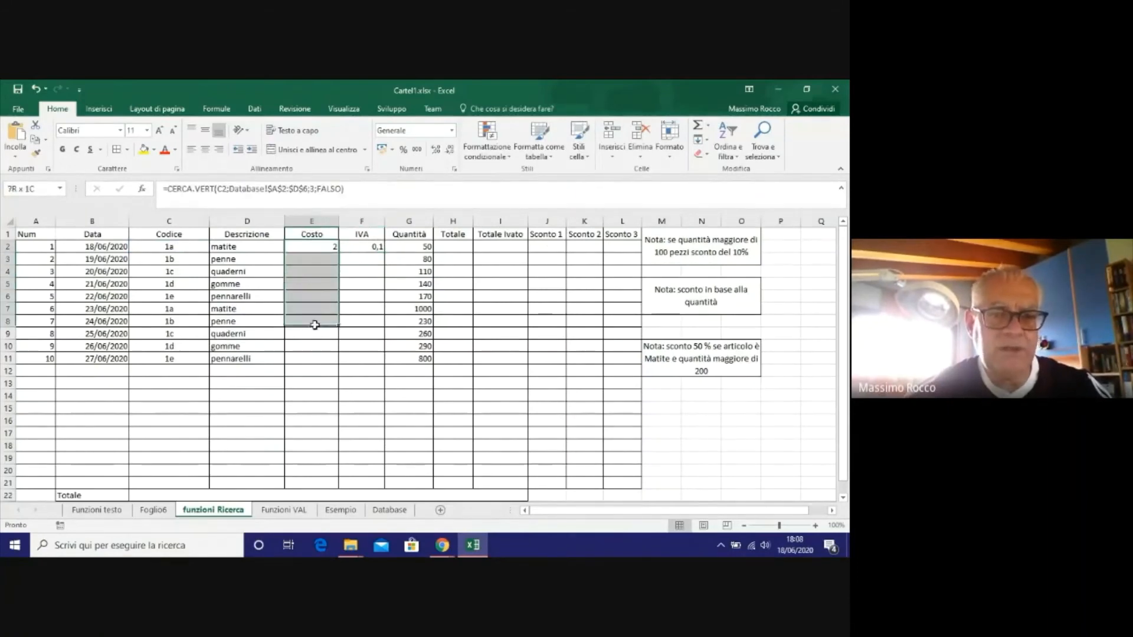
{"action": "left_click_drag", "start_coordinate": [316, 246], "coordinate": [301, 361]}
{"action": "left_click", "coordinate": [382, 148]}
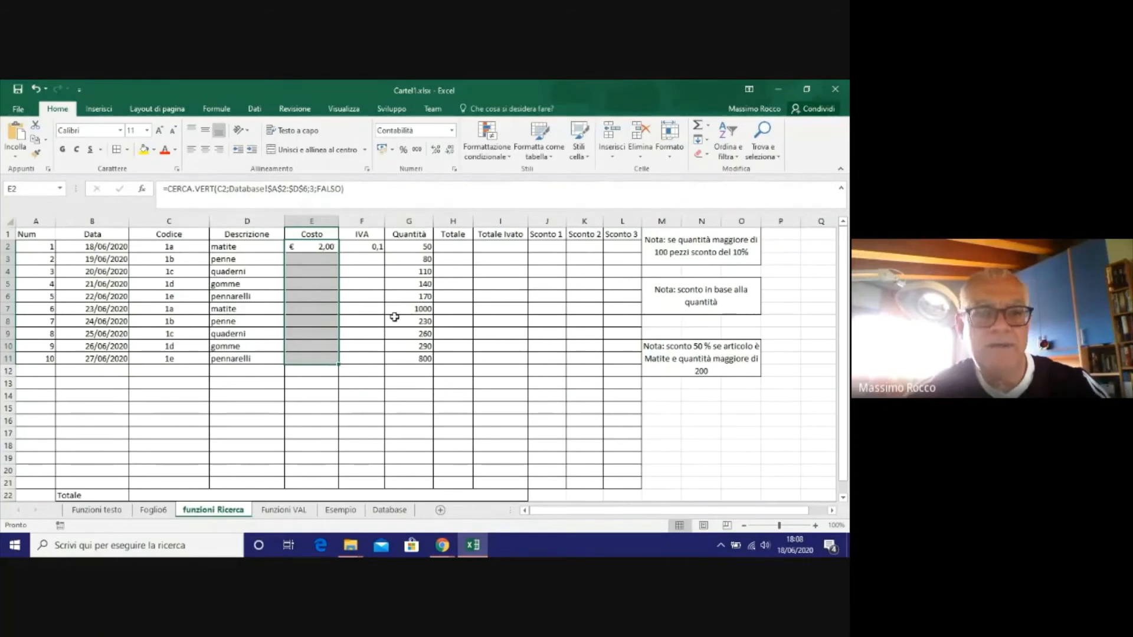
{"action": "left_click_drag", "start_coordinate": [360, 244], "coordinate": [352, 356]}
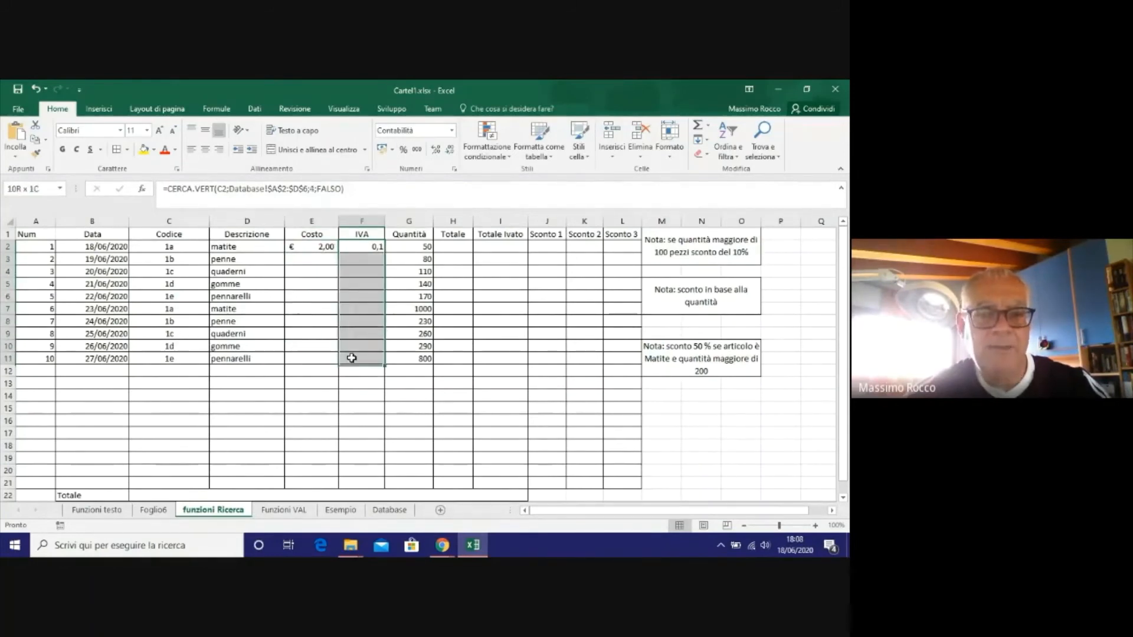
{"action": "left_click", "coordinate": [403, 149]}
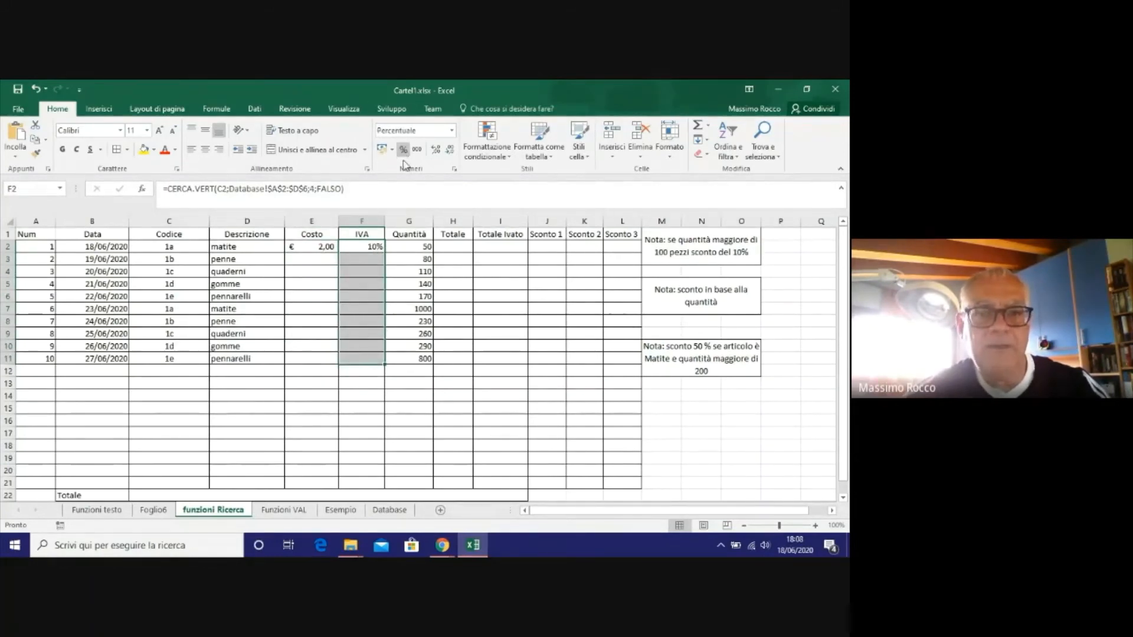
Fill the Costo and IVA lookup formulas from E2:F2 down to row 11.
{"action": "left_click", "coordinate": [362, 322]}
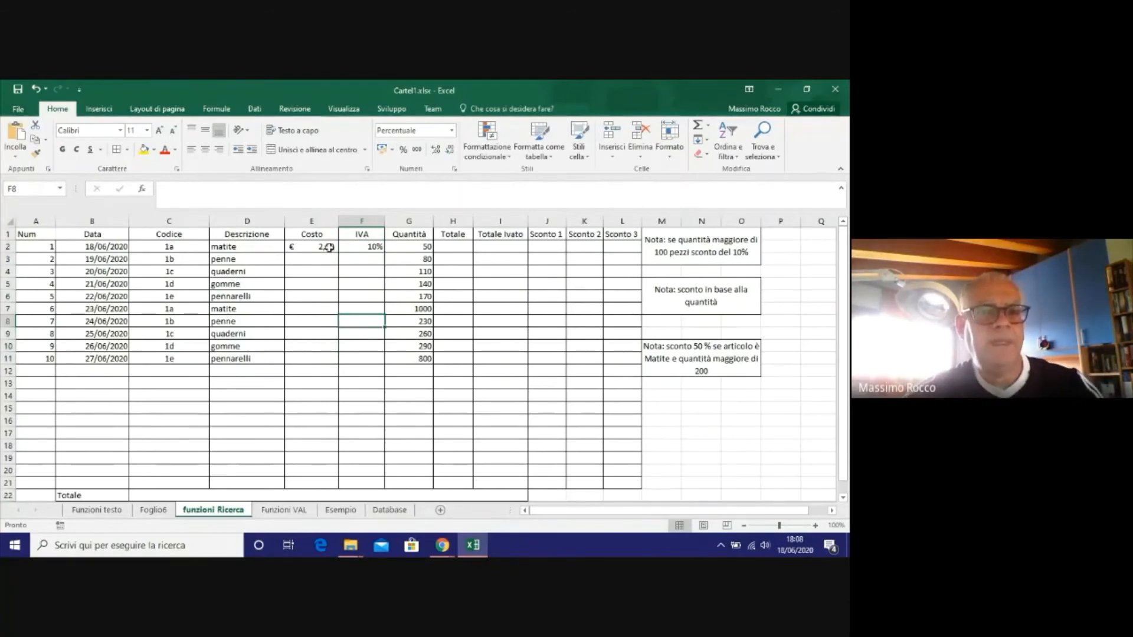
{"action": "left_click_drag", "start_coordinate": [319, 248], "coordinate": [387, 362]}
{"action": "left_click", "coordinate": [349, 393]}
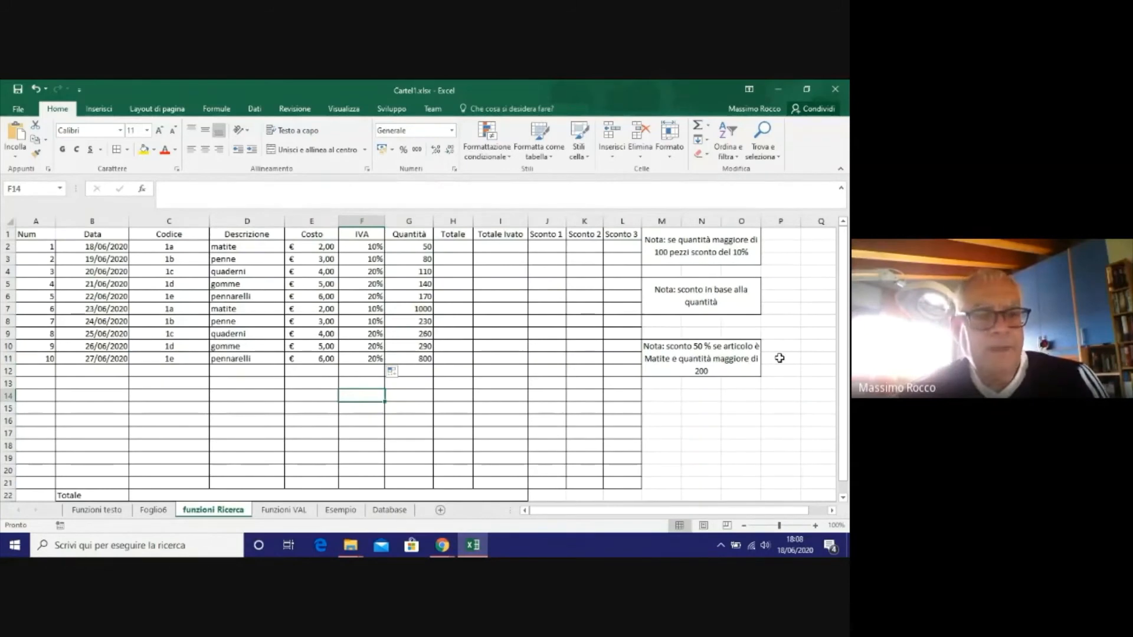
Test the lookups by changing the product code in C4 to 1a and in C5 to 1w.
{"action": "left_click", "coordinate": [172, 271]}
{"action": "type", "text": "1"}
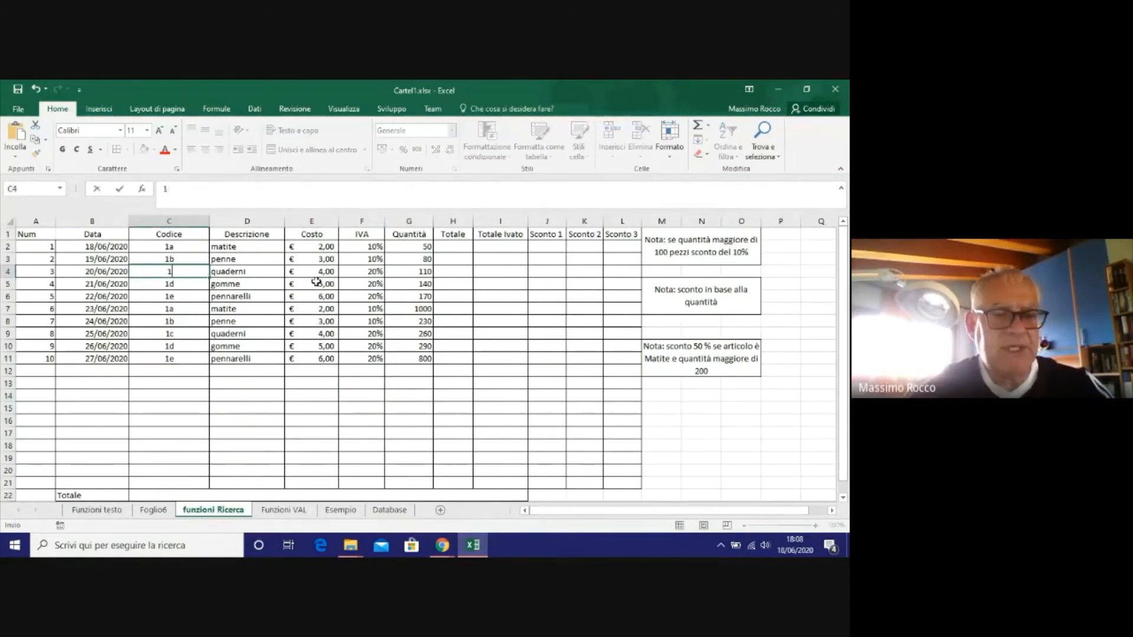
{"action": "type", "text": "a"}
{"action": "key", "text": "Return"}
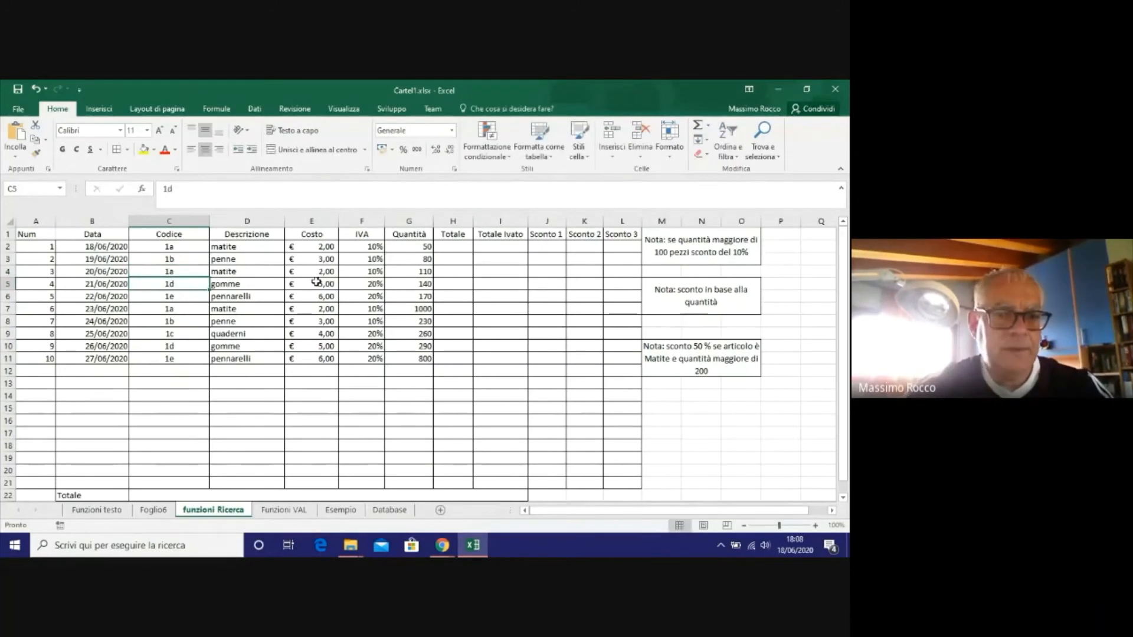
{"action": "type", "text": "1w"}
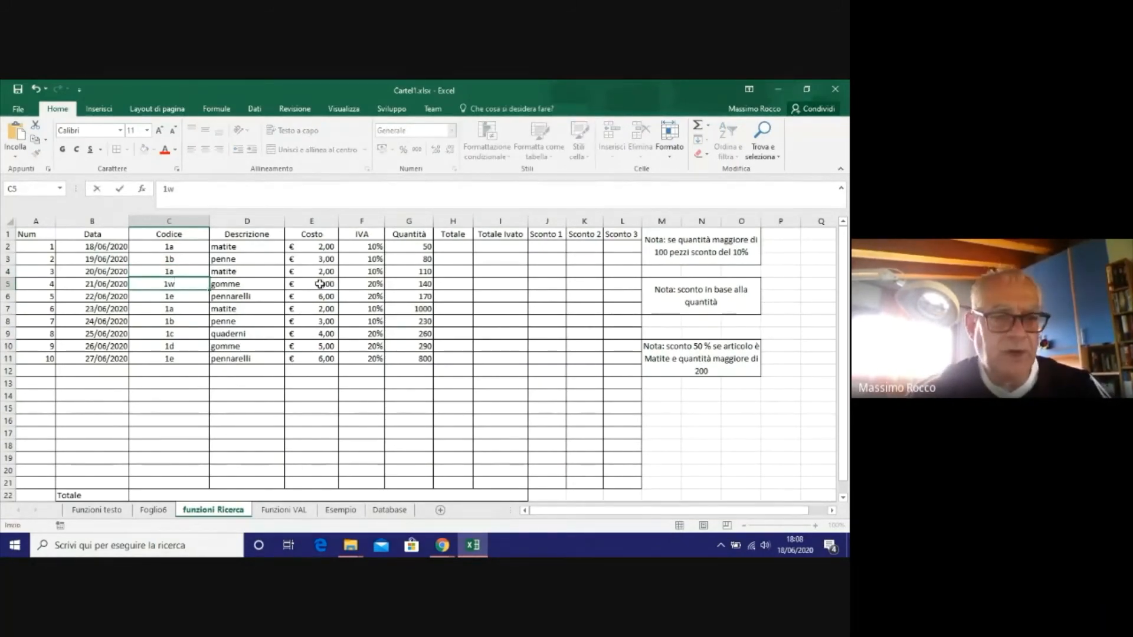
{"action": "key", "text": "Return"}
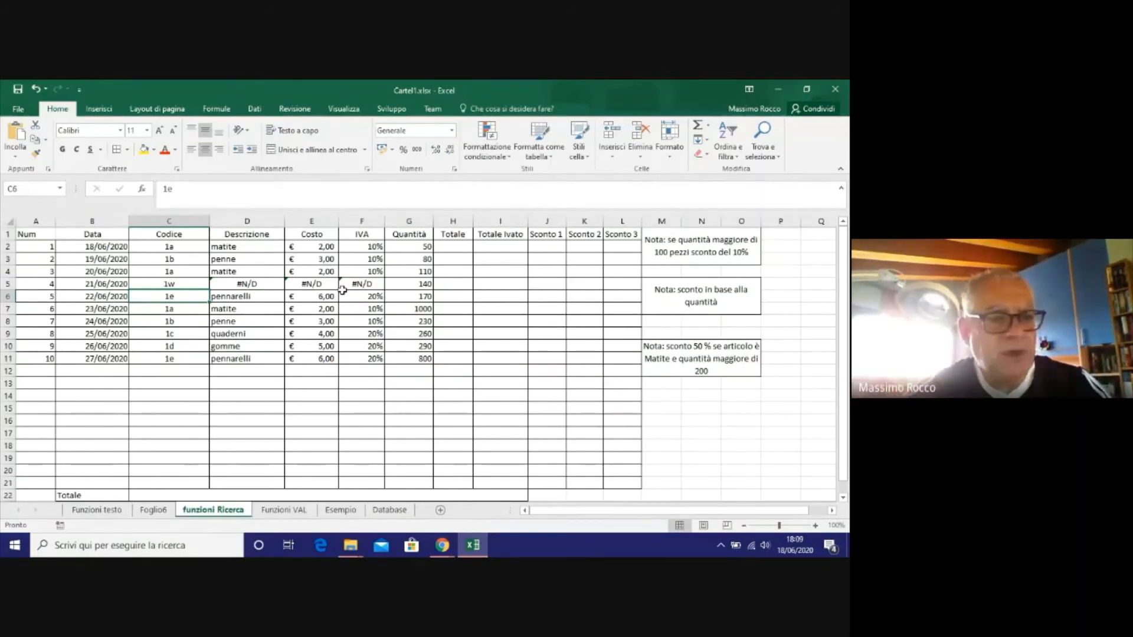
Examine the code in C5 and the arguments of D5's CERCA.VERT formula, leaving the formula as it is.
{"action": "left_click", "coordinate": [197, 285]}
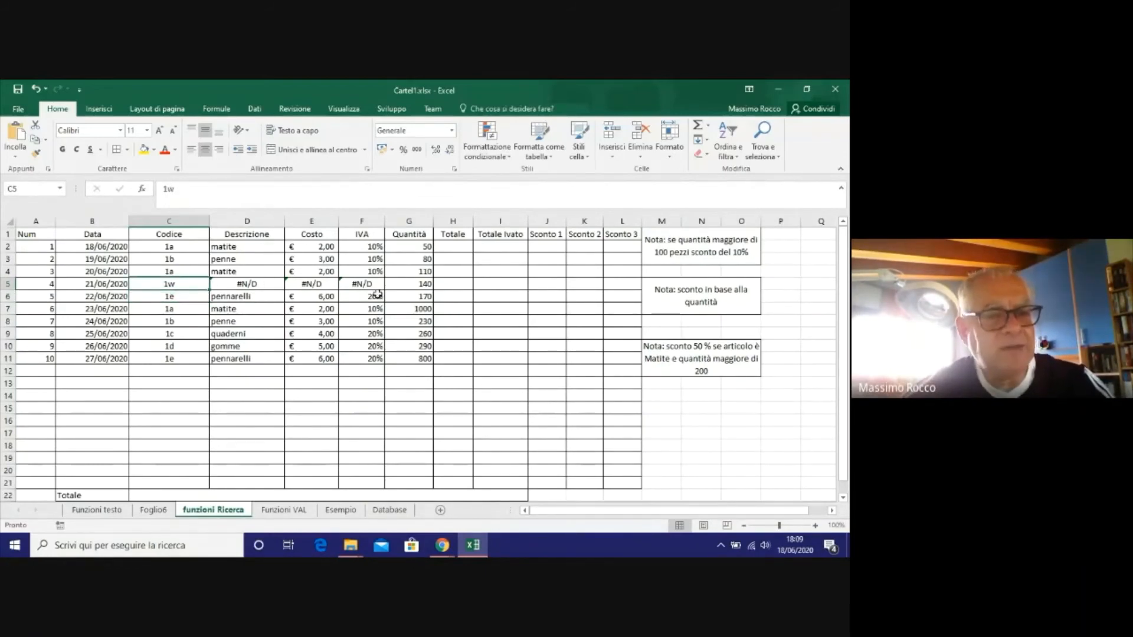
{"action": "left_click", "coordinate": [260, 283]}
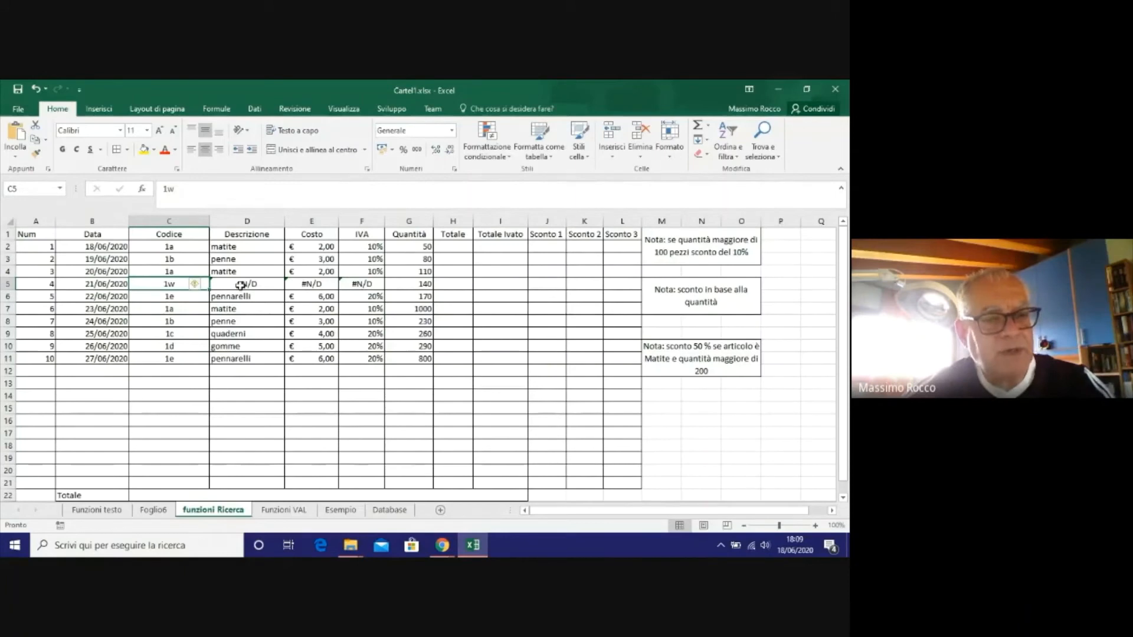
{"action": "left_click", "coordinate": [318, 188]}
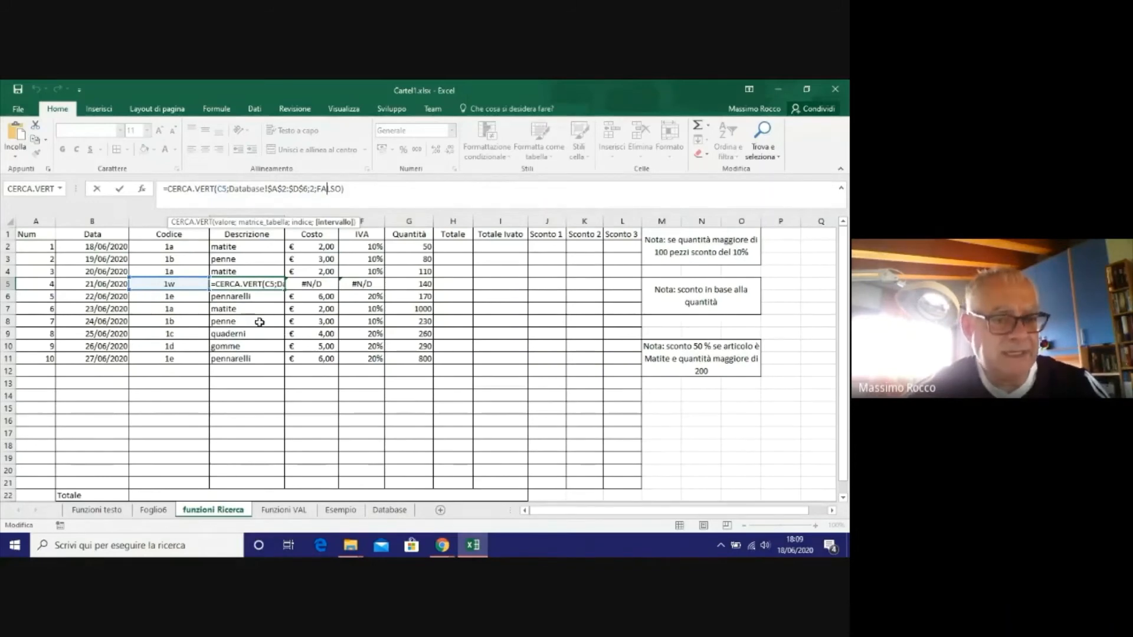
{"action": "key", "text": "ctrl+Return"}
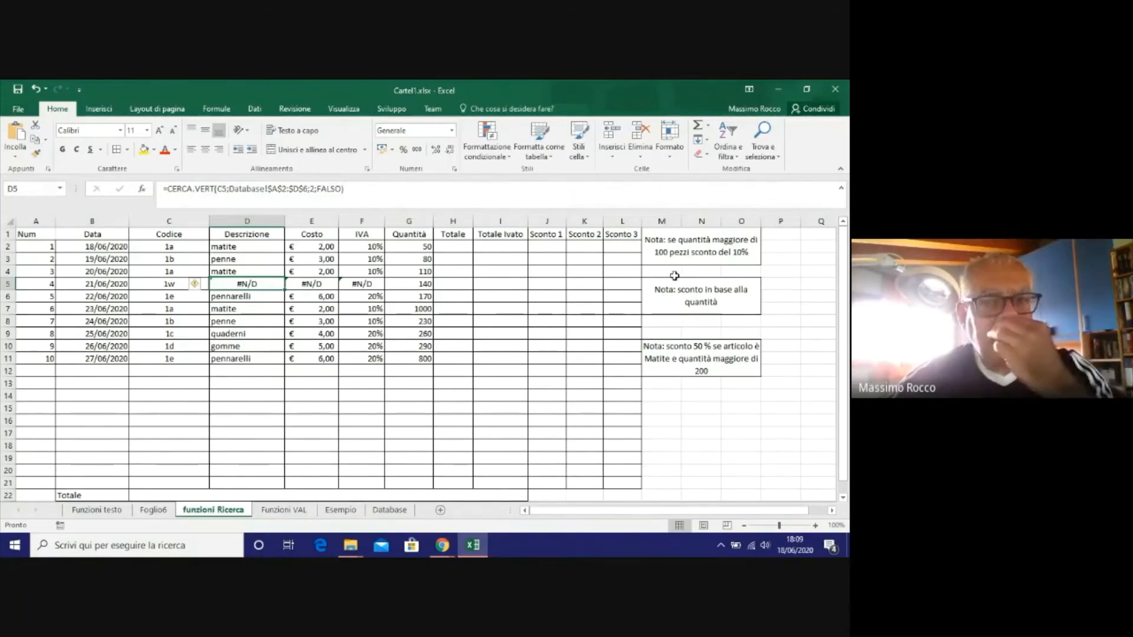
Insert the SE function into J2 under Sconto 1, choosing it from the list of all functions.
{"action": "left_click", "coordinate": [537, 296]}
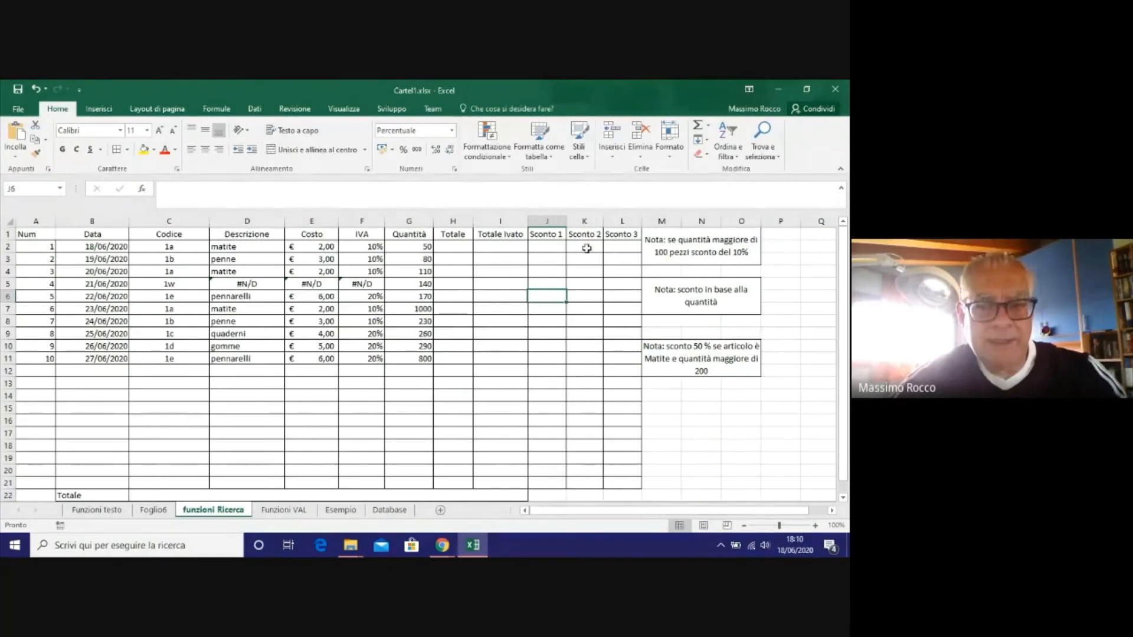
{"action": "left_click", "coordinate": [548, 248]}
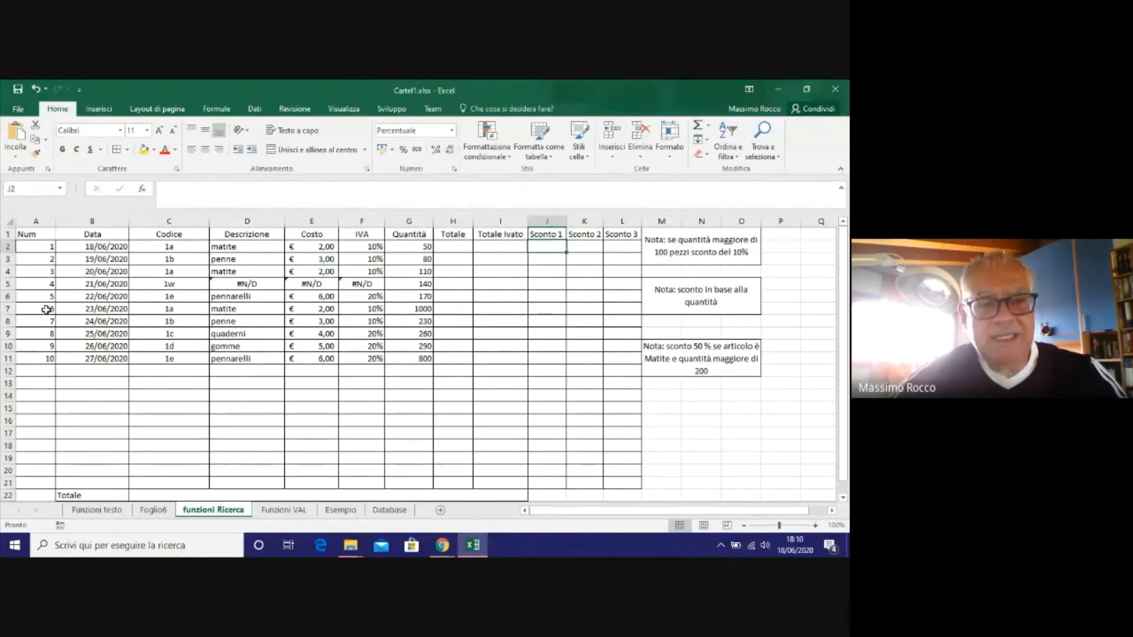
{"action": "left_click", "coordinate": [143, 190]}
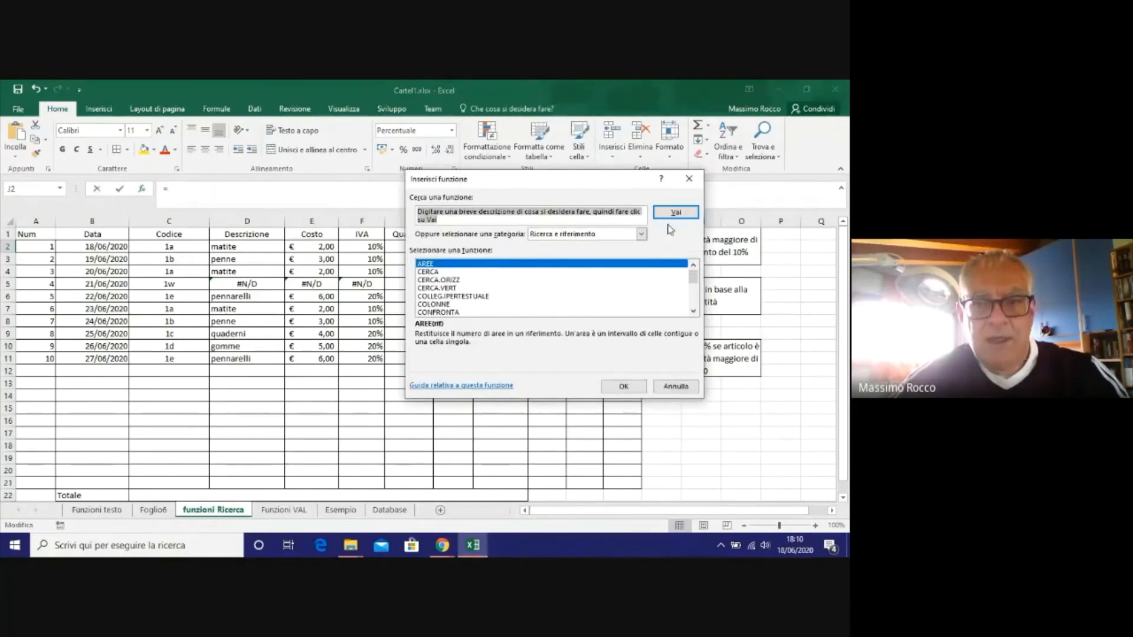
{"action": "left_click", "coordinate": [641, 234]}
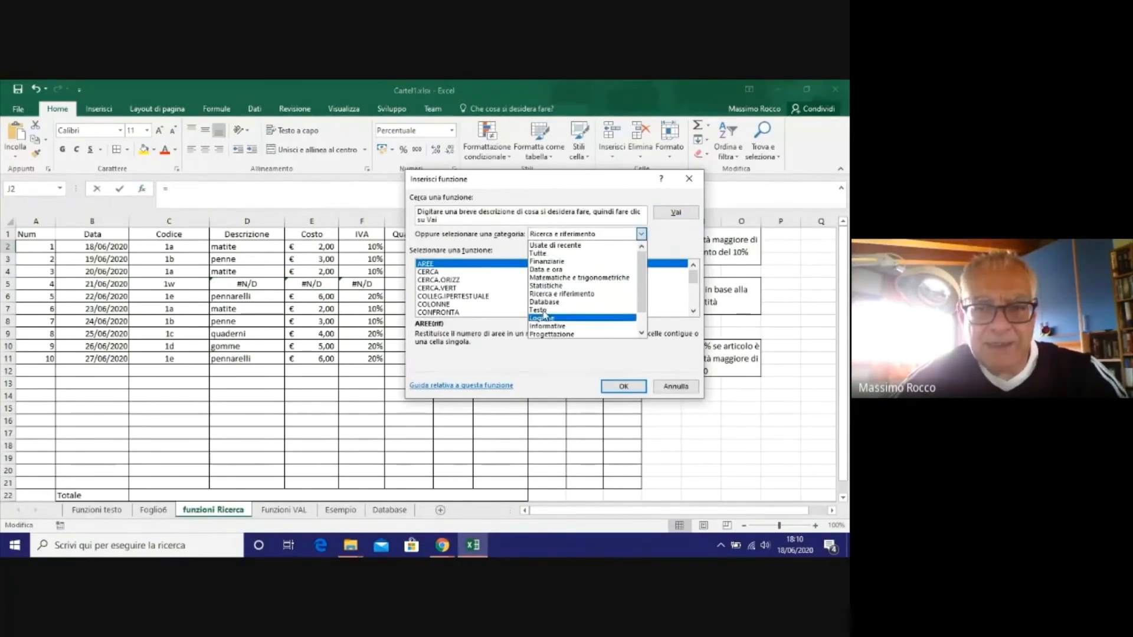
{"action": "left_click", "coordinate": [559, 254]}
{"action": "left_click", "coordinate": [693, 312]}
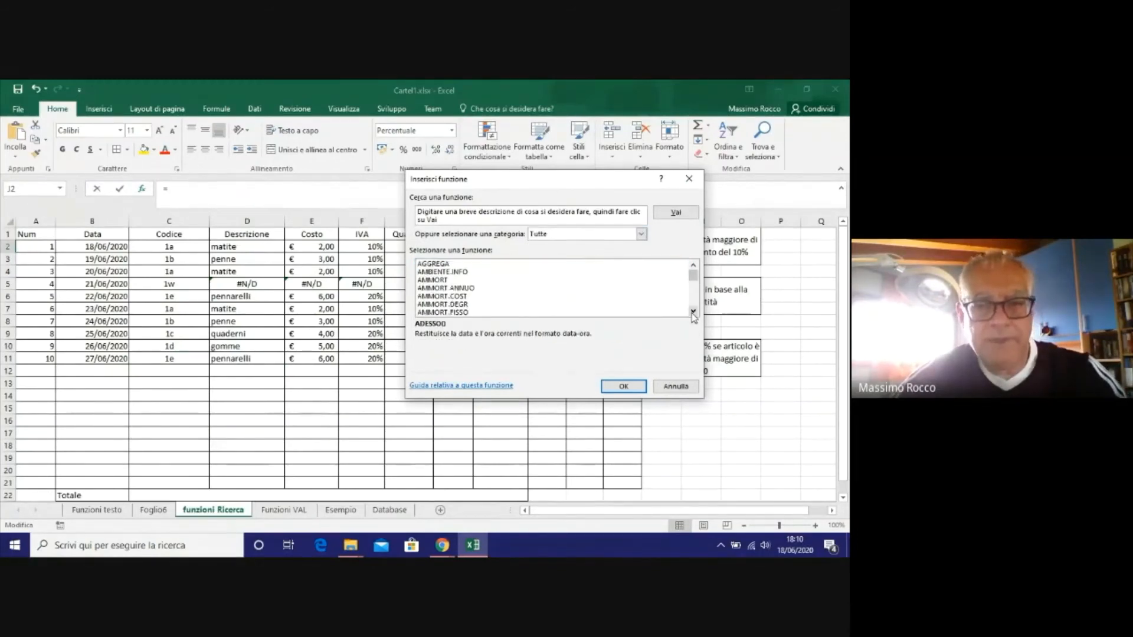
{"action": "left_click_drag", "start_coordinate": [692, 313], "coordinate": [693, 315]}
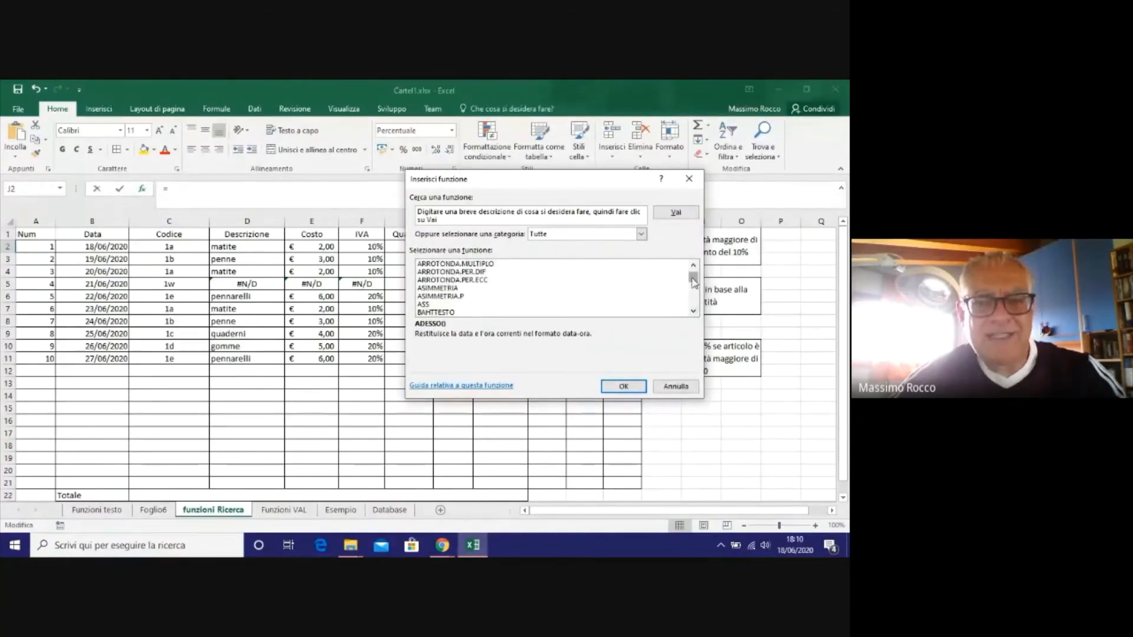
{"action": "left_click", "coordinate": [694, 312]}
{"action": "left_click", "coordinate": [694, 312]}
{"action": "left_click", "coordinate": [694, 312]}
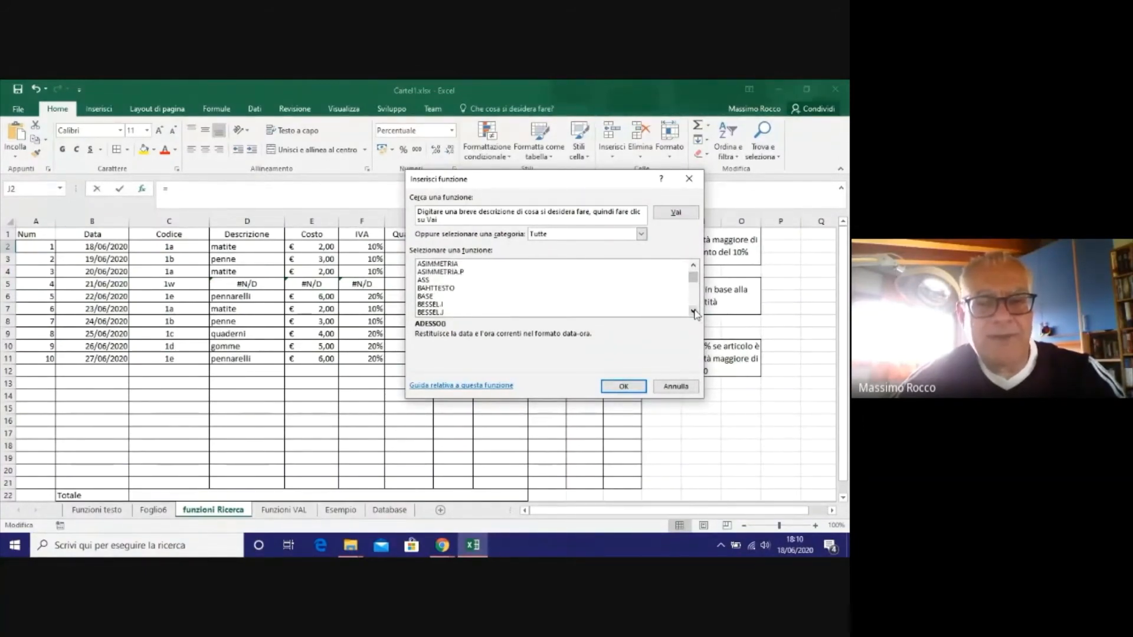
{"action": "left_click", "coordinate": [694, 311]}
{"action": "left_click", "coordinate": [694, 312]}
{"action": "left_click", "coordinate": [694, 312]}
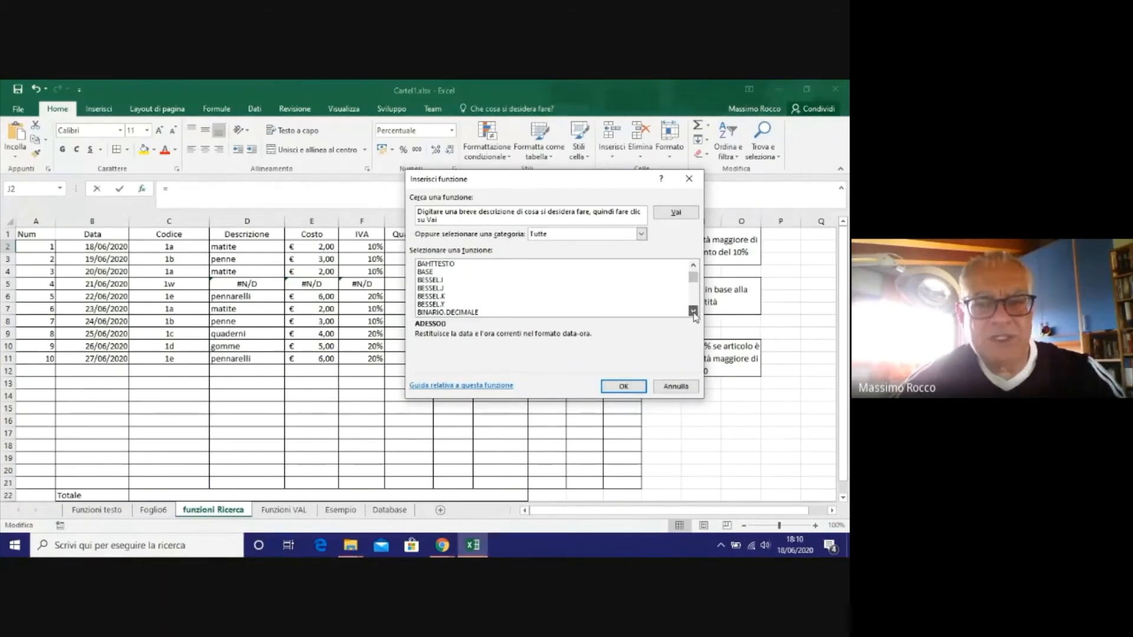
{"action": "left_click", "coordinate": [694, 312]}
{"action": "left_click_drag", "start_coordinate": [696, 281], "coordinate": [698, 302]}
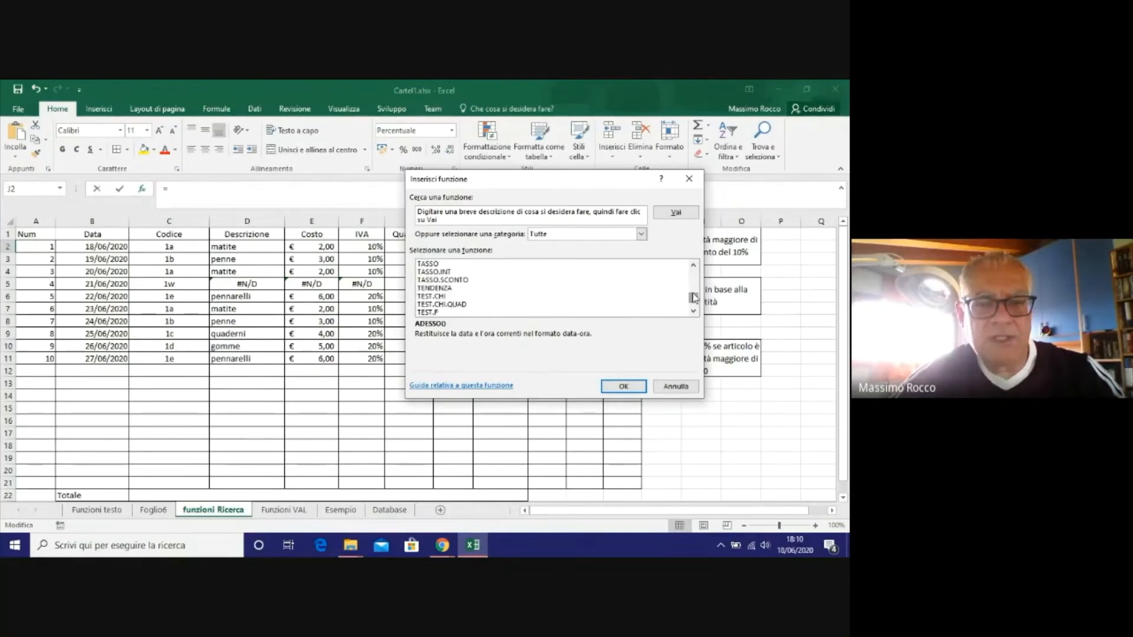
{"action": "left_click", "coordinate": [694, 265]}
{"action": "left_click", "coordinate": [694, 265]}
{"action": "left_click", "coordinate": [695, 266]}
{"action": "left_click", "coordinate": [695, 265]}
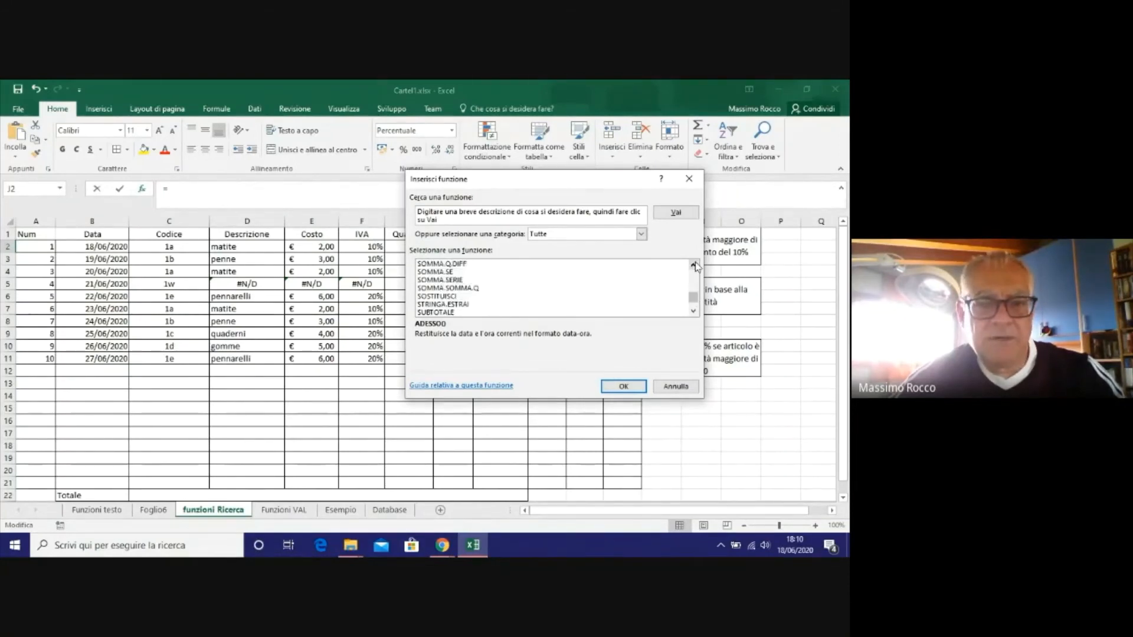
{"action": "left_click", "coordinate": [695, 265]}
{"action": "left_click", "coordinate": [694, 266]}
{"action": "left_click", "coordinate": [694, 265]}
{"action": "left_click", "coordinate": [695, 265]}
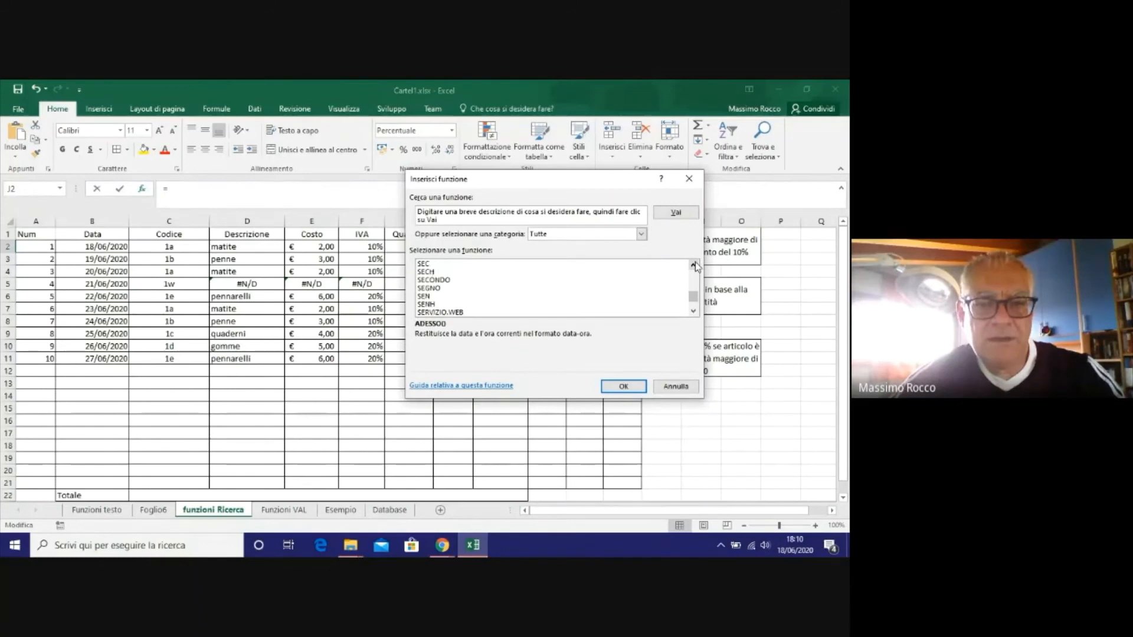
{"action": "left_click", "coordinate": [695, 265]}
{"action": "left_click", "coordinate": [695, 266]}
{"action": "left_click", "coordinate": [695, 265]}
{"action": "left_click", "coordinate": [694, 265]}
{"action": "left_click", "coordinate": [695, 266]}
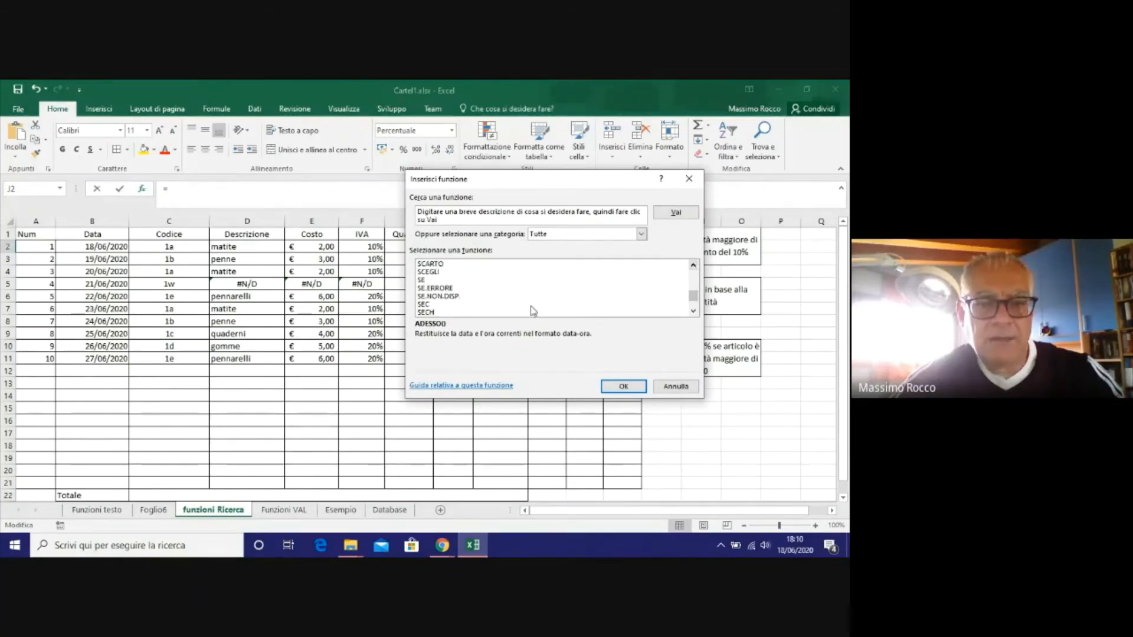
{"action": "left_click", "coordinate": [425, 281]}
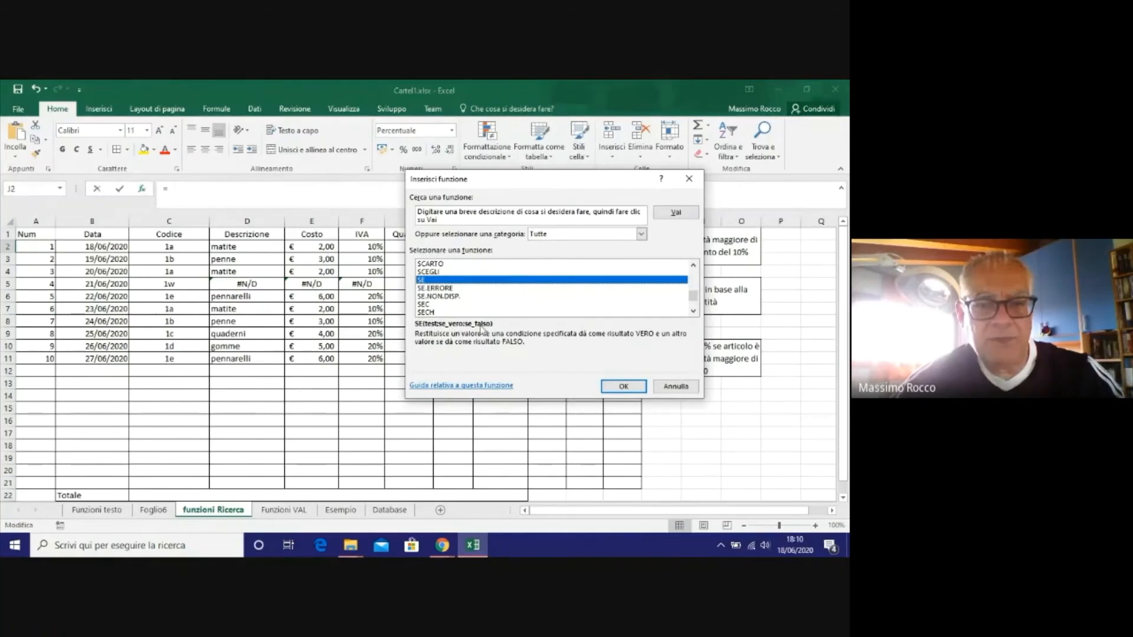
{"action": "left_click", "coordinate": [621, 386]}
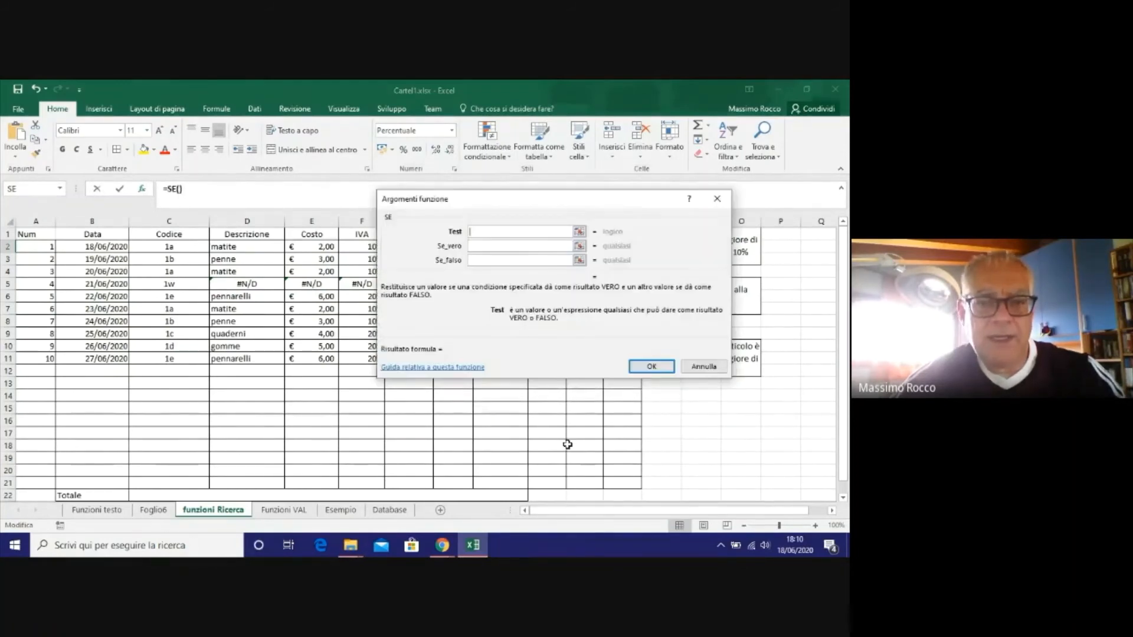
Set the SE function's Test argument to G2>100 and its Se_vero argument to 10%.
{"action": "left_click_drag", "start_coordinate": [544, 200], "coordinate": [534, 337]}
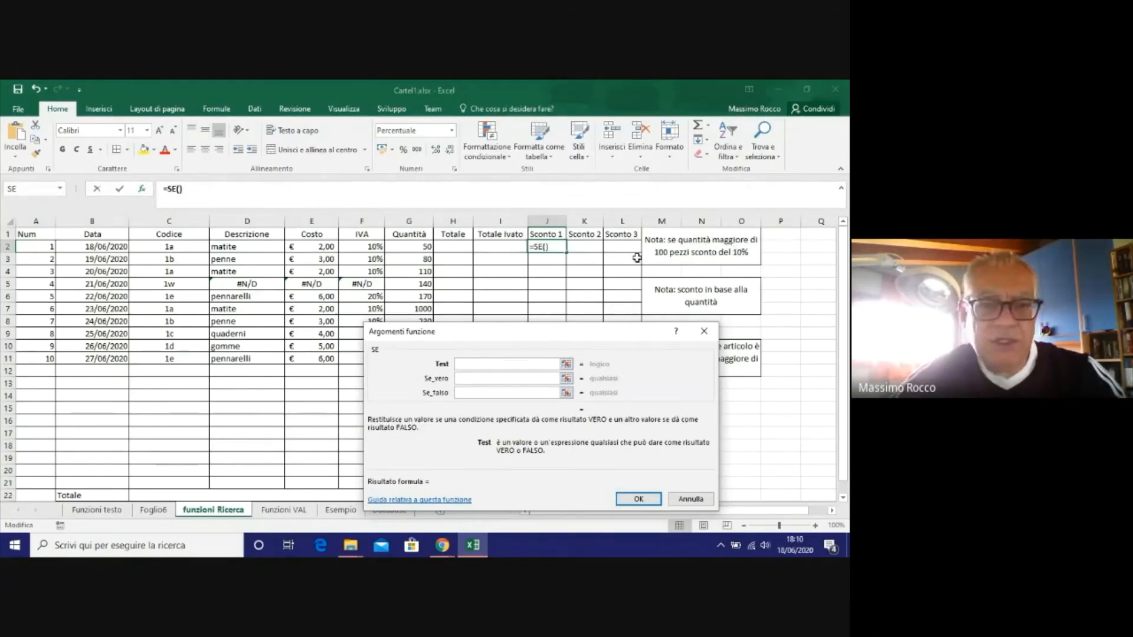
{"action": "left_click", "coordinate": [413, 245]}
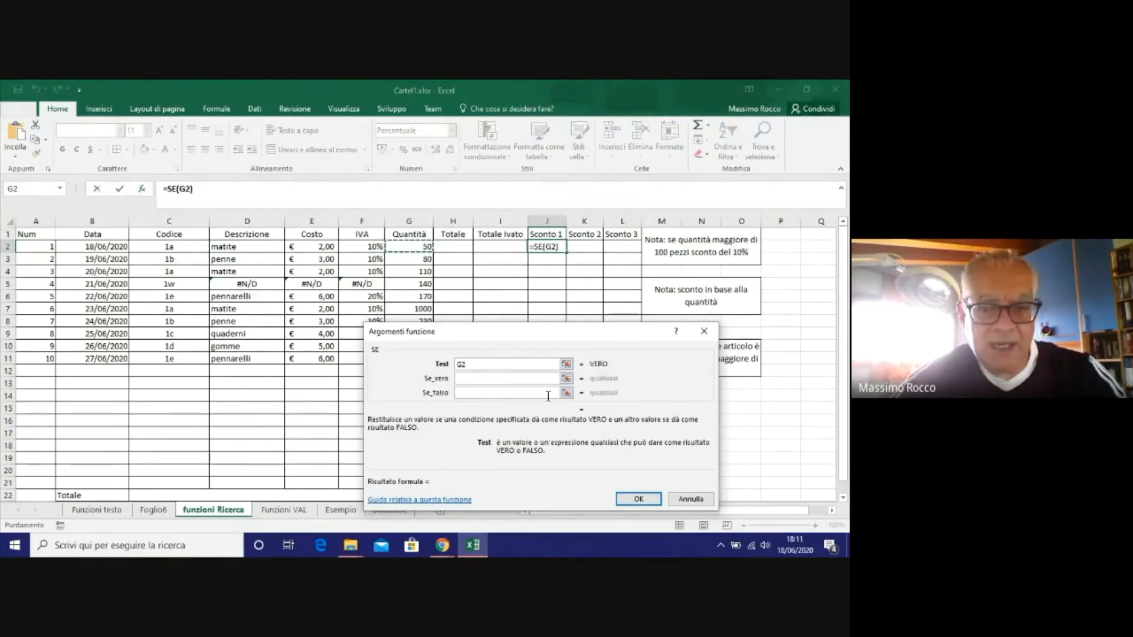
{"action": "left_click", "coordinate": [475, 366]}
{"action": "type", "text": ">100"}
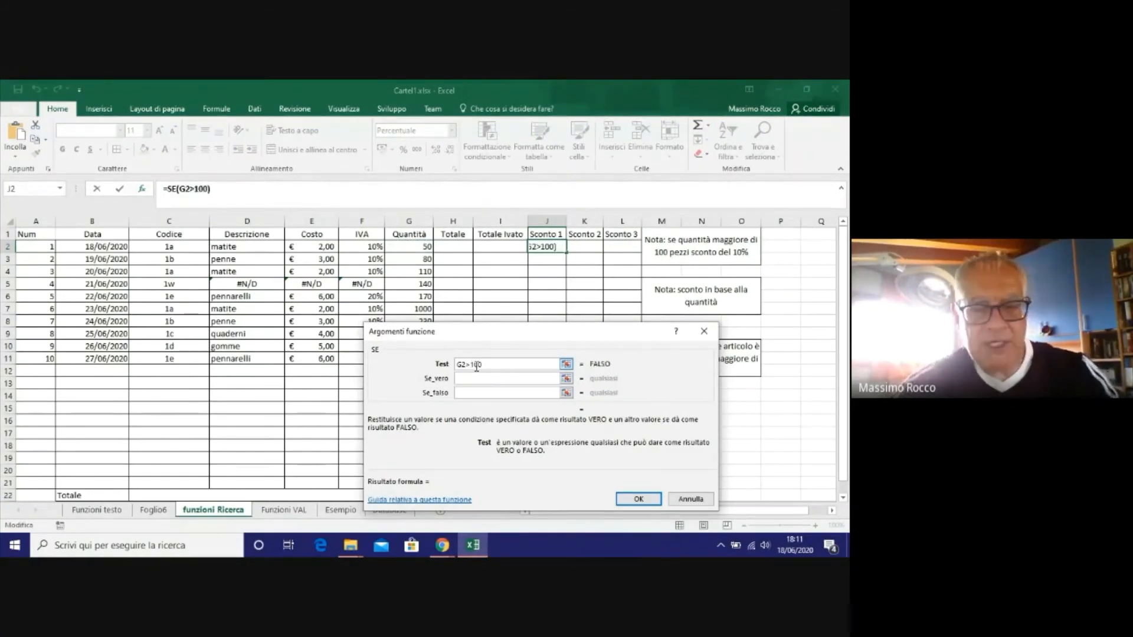
{"action": "left_click", "coordinate": [467, 376]}
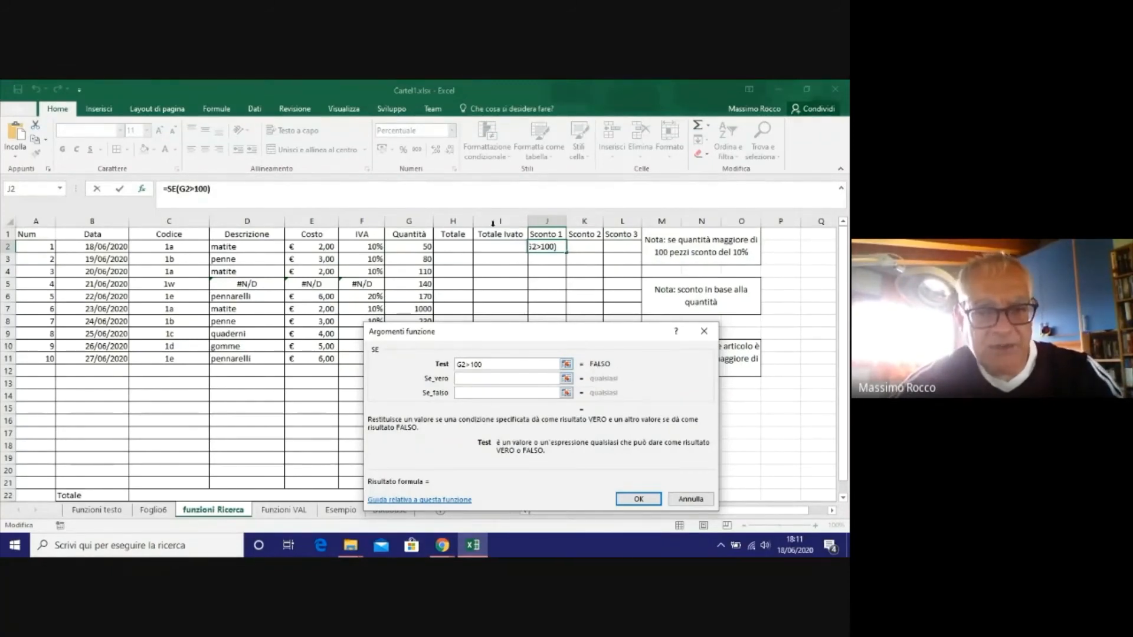
{"action": "left_click", "coordinate": [472, 379]}
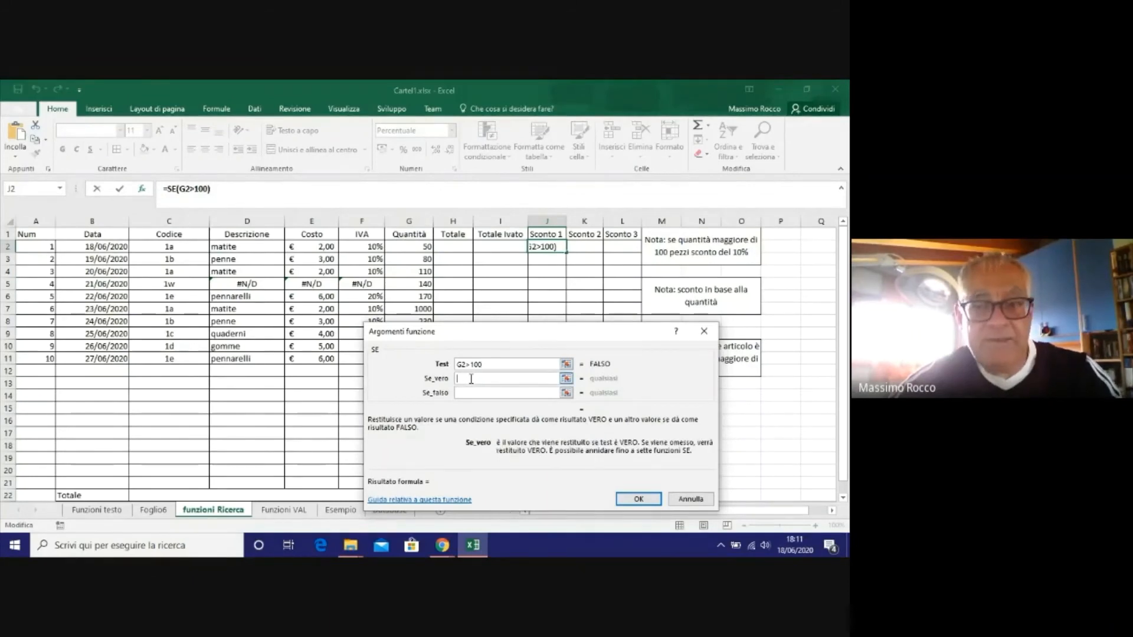
{"action": "type", "text": "0"}
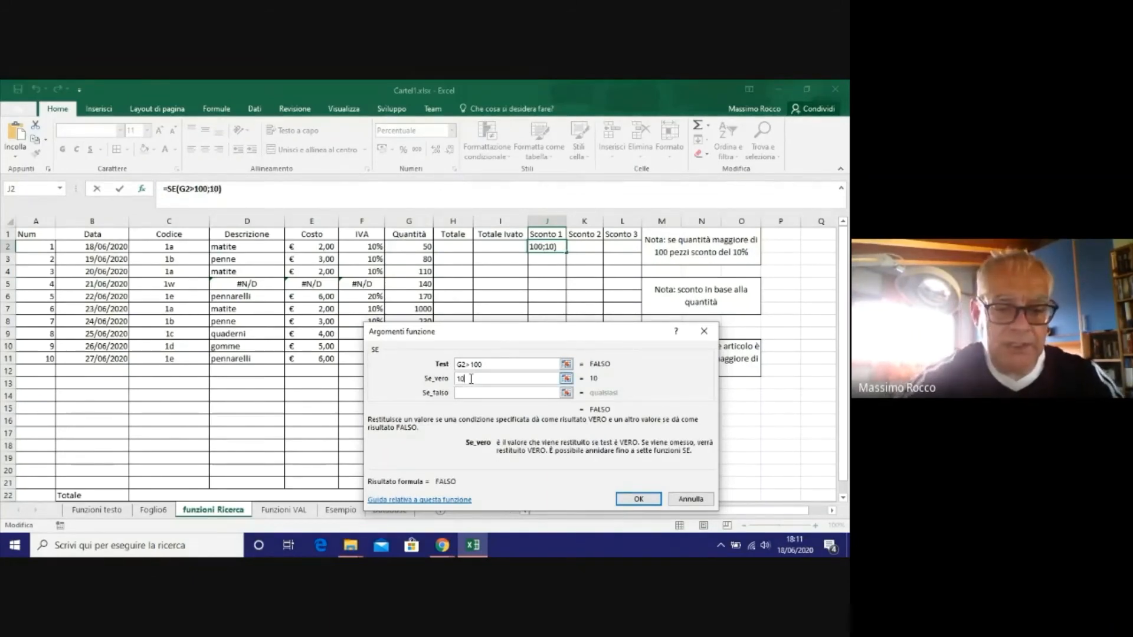
{"action": "type", "text": "%"}
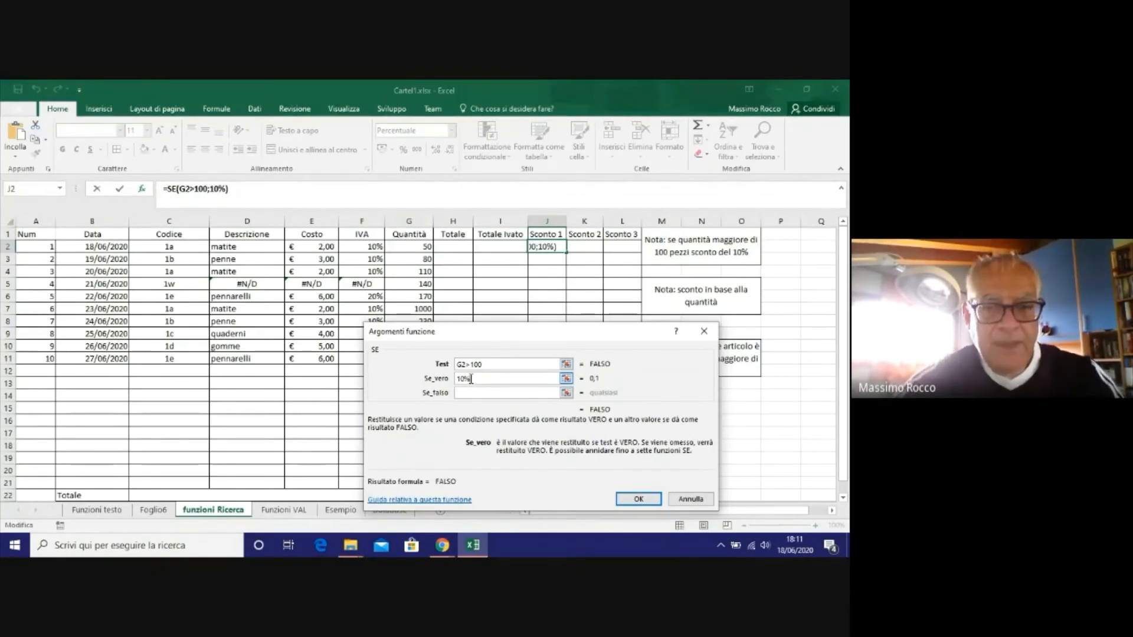
Set the SE function's Se_falso argument to "sconto non applicabile", confirm the formula and autofit the Sconto 1 column width.
{"action": "left_click", "coordinate": [470, 393]}
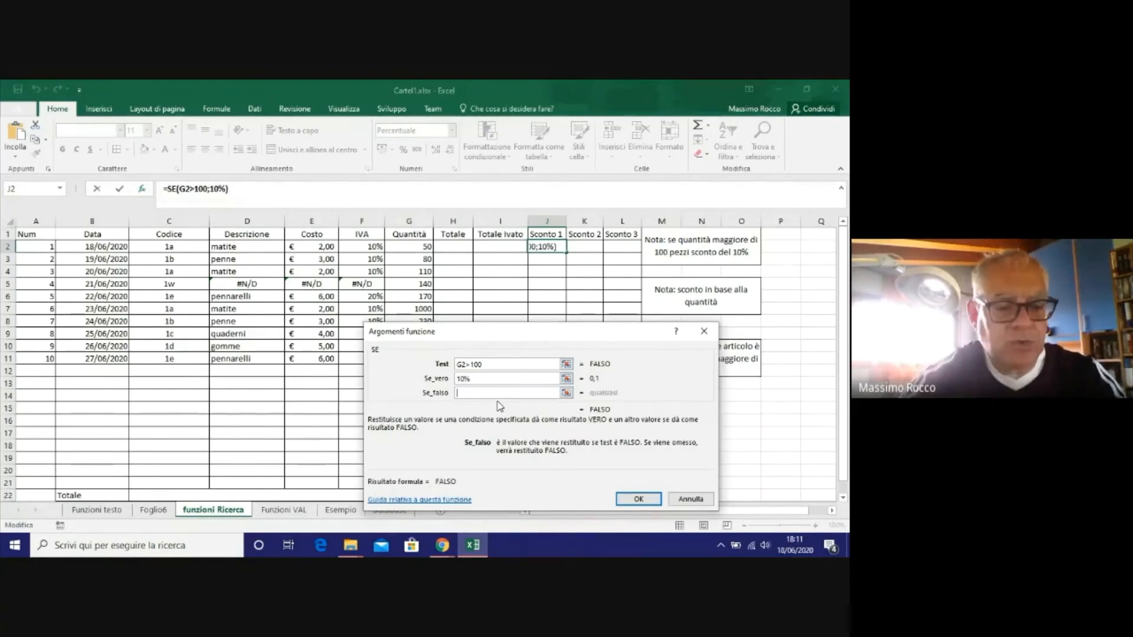
{"action": "type", "text": "sconto "}
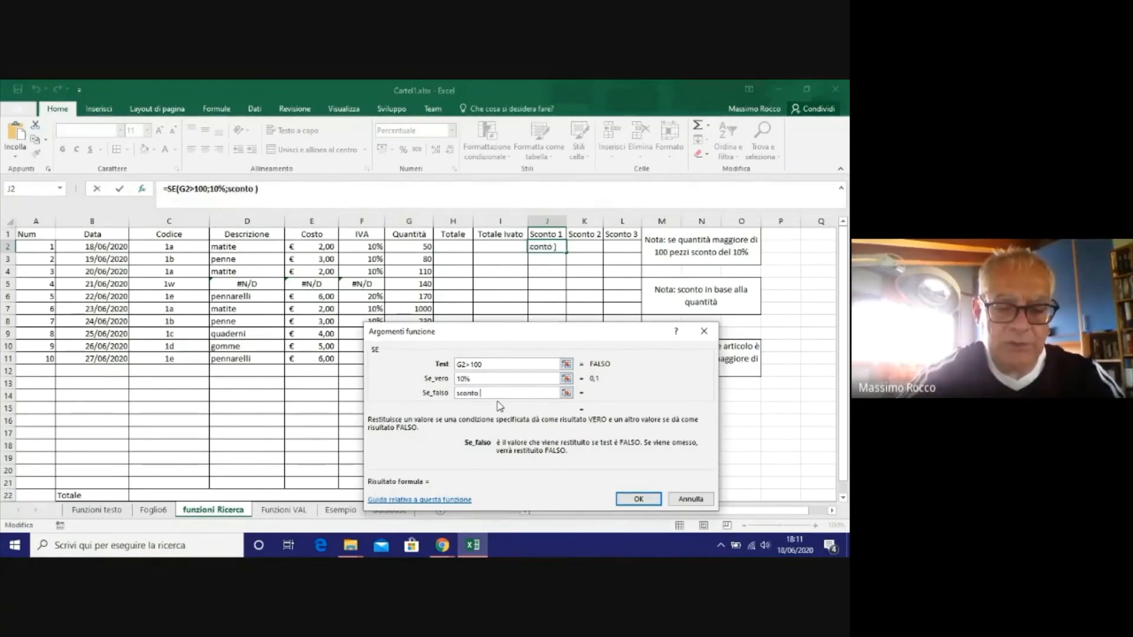
{"action": "type", "text": "non appli"}
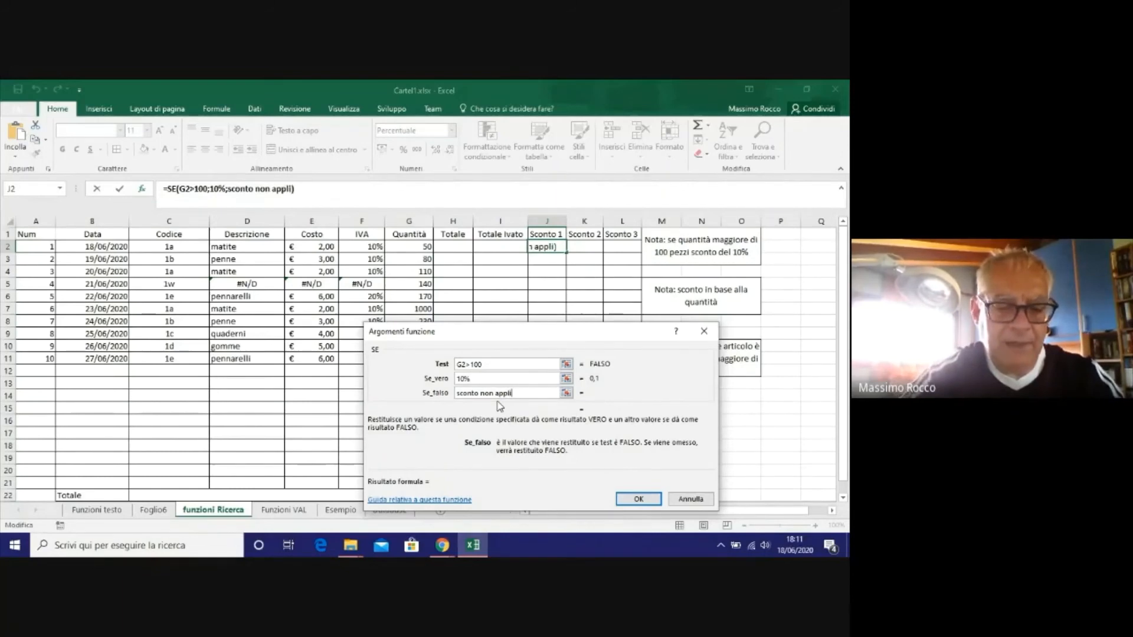
{"action": "type", "text": "cabile"}
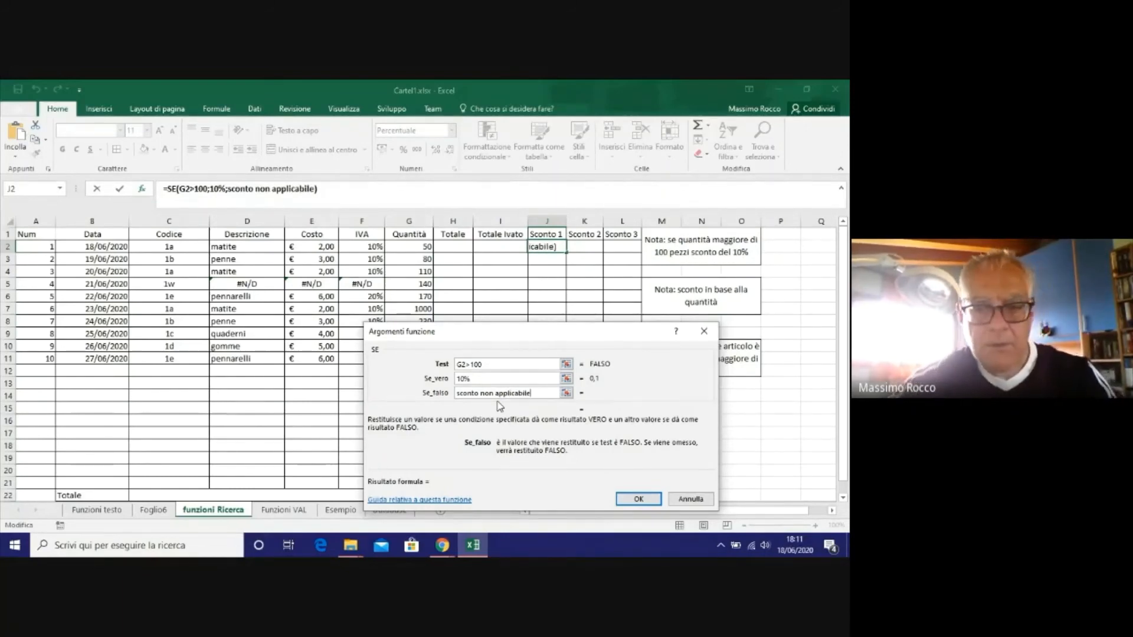
{"action": "left_click", "coordinate": [637, 499]}
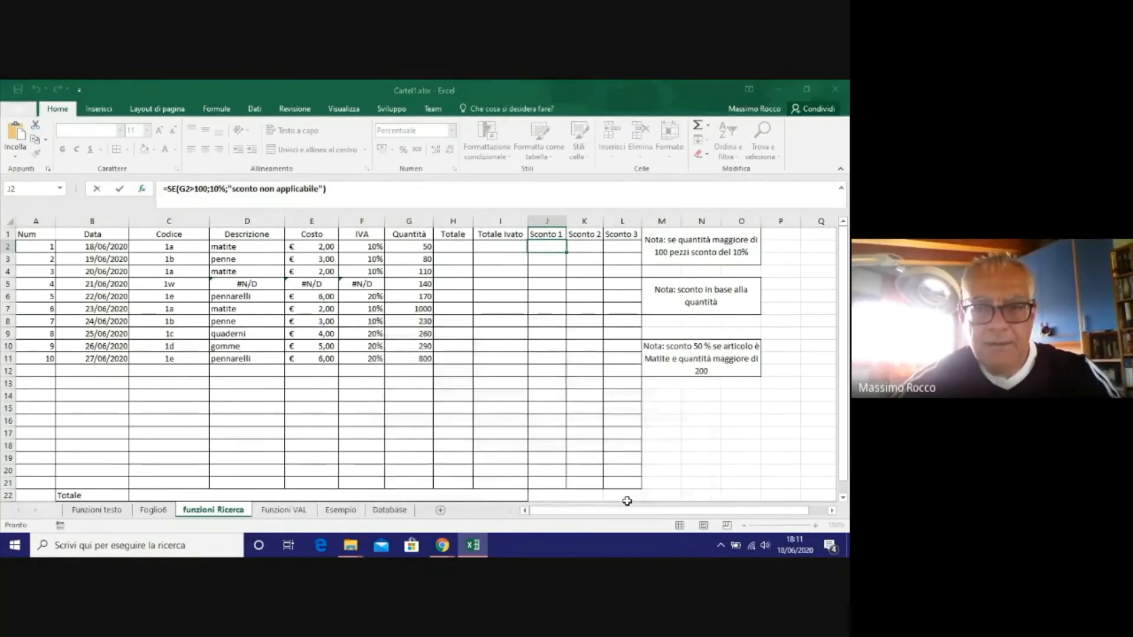
{"action": "double_click", "coordinate": [569, 224]}
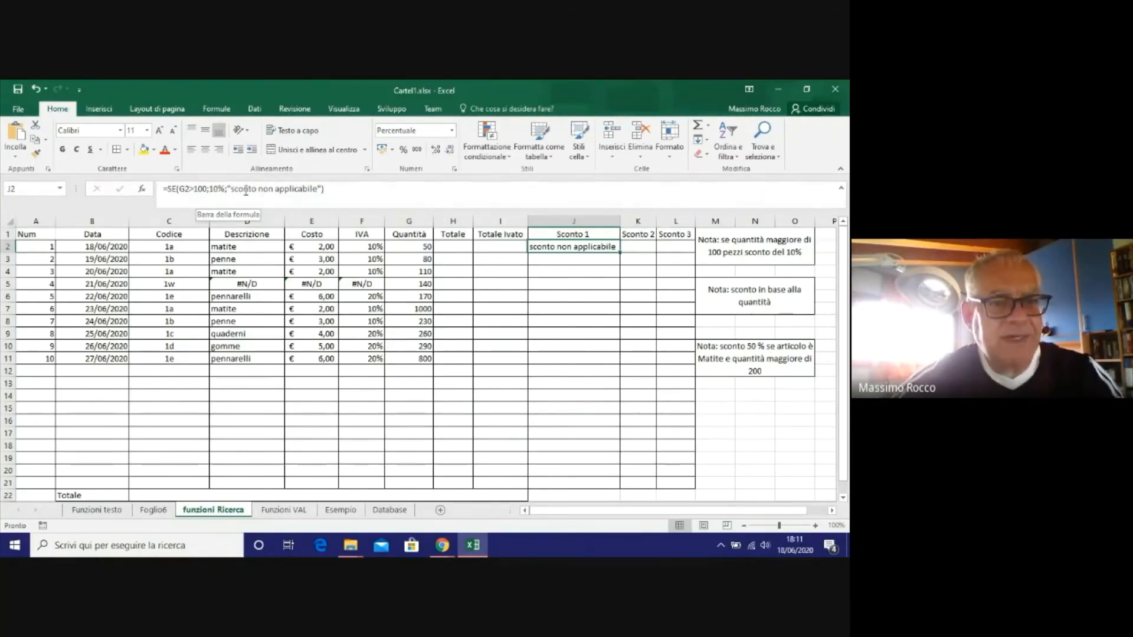
Remove the quotation marks around sconto non applicabile in J2's SE formula.
{"action": "left_click", "coordinate": [231, 189]}
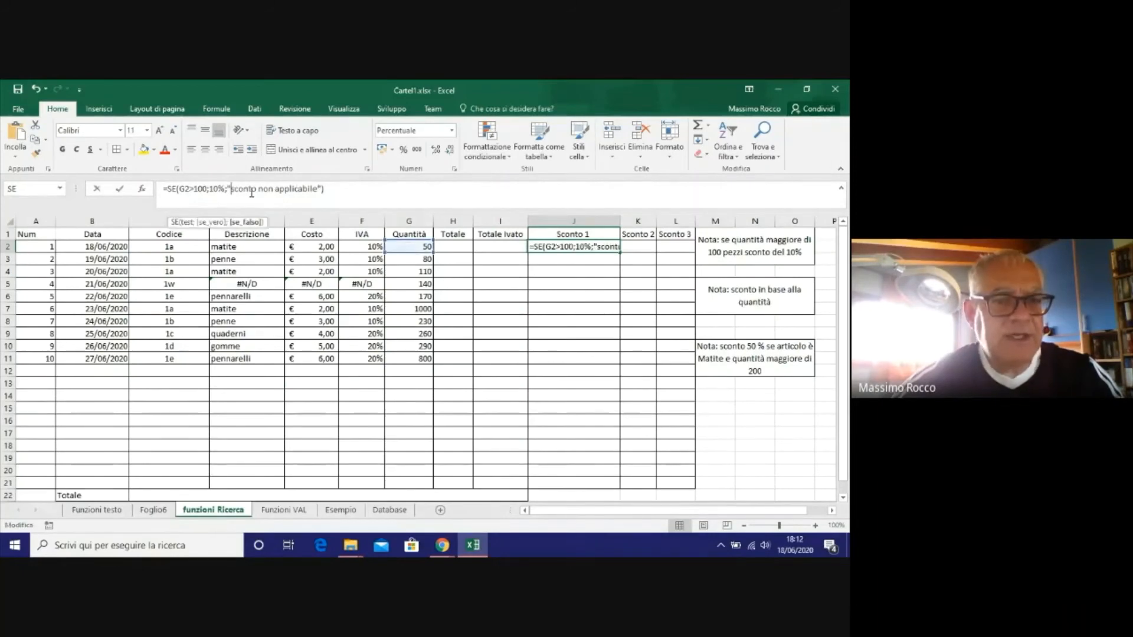
{"action": "key", "text": "BackSpace"}
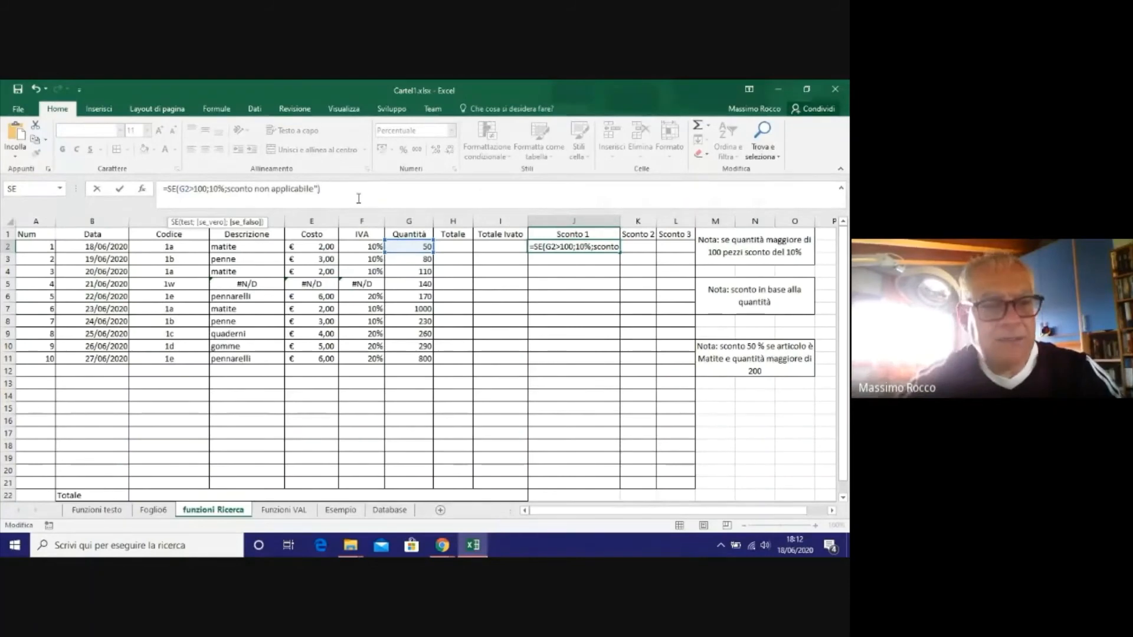
{"action": "key", "text": "BackSpace"}
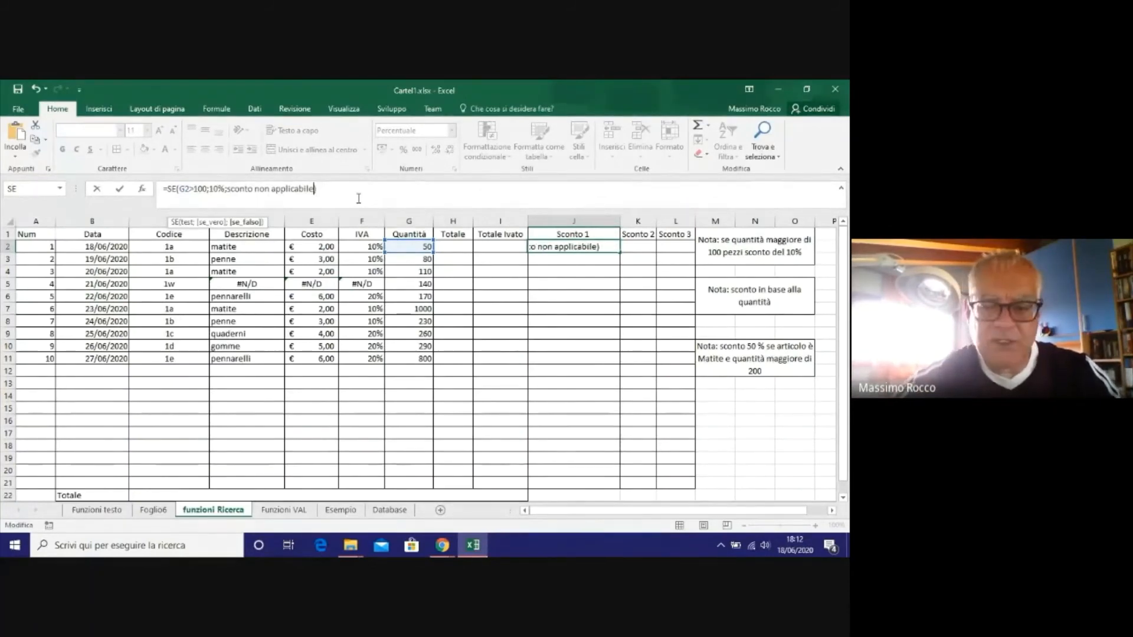
{"action": "key", "text": "Return"}
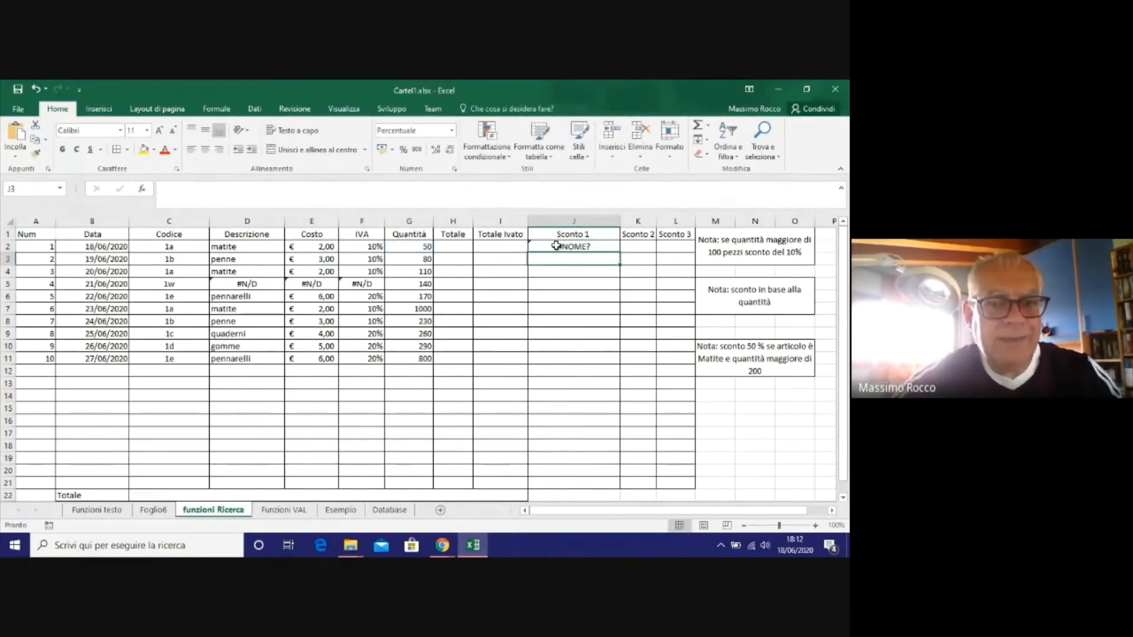
Restore the quotation marks around sconto non applicabile in J2's formula.
{"action": "left_click", "coordinate": [556, 245]}
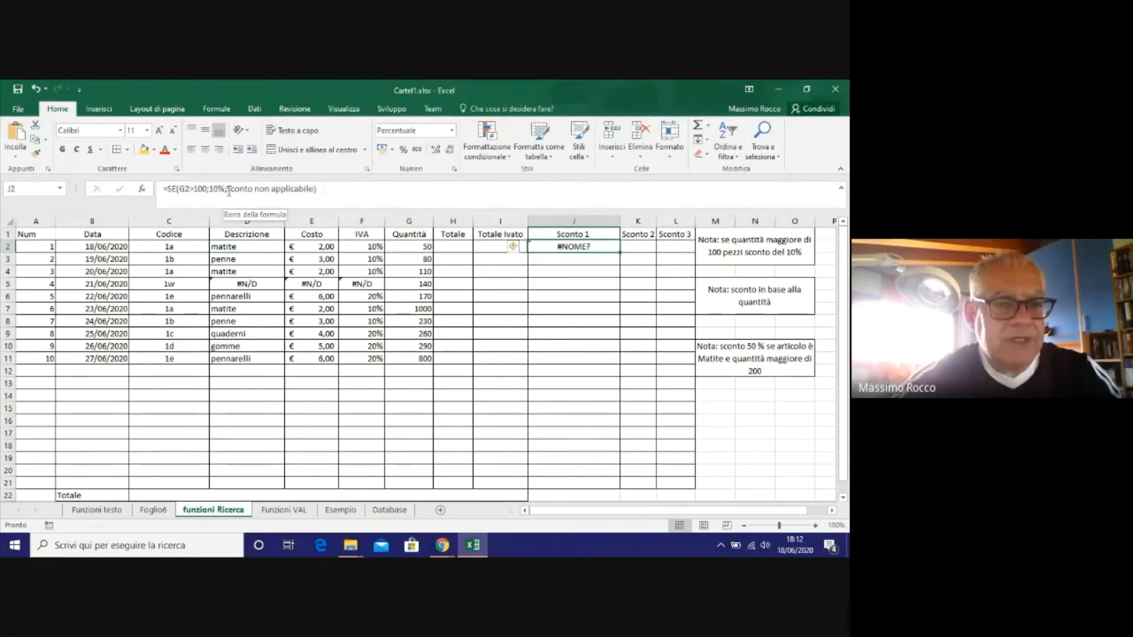
{"action": "left_click_drag", "start_coordinate": [228, 190], "coordinate": [314, 190]}
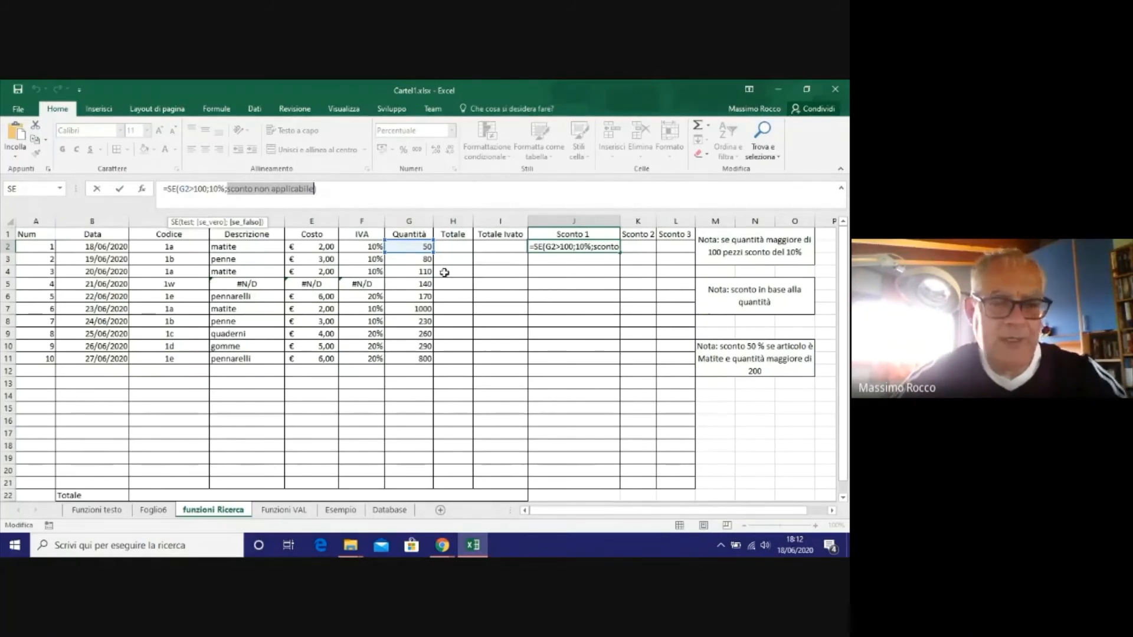
{"action": "left_click", "coordinate": [228, 189]}
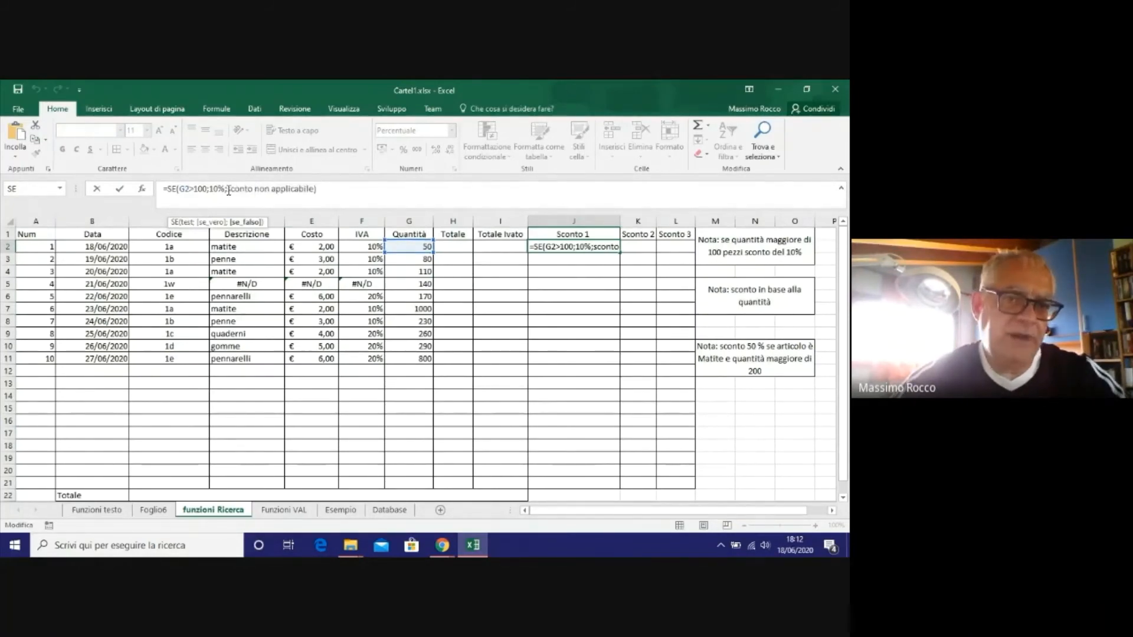
{"action": "type", "text": "\""}
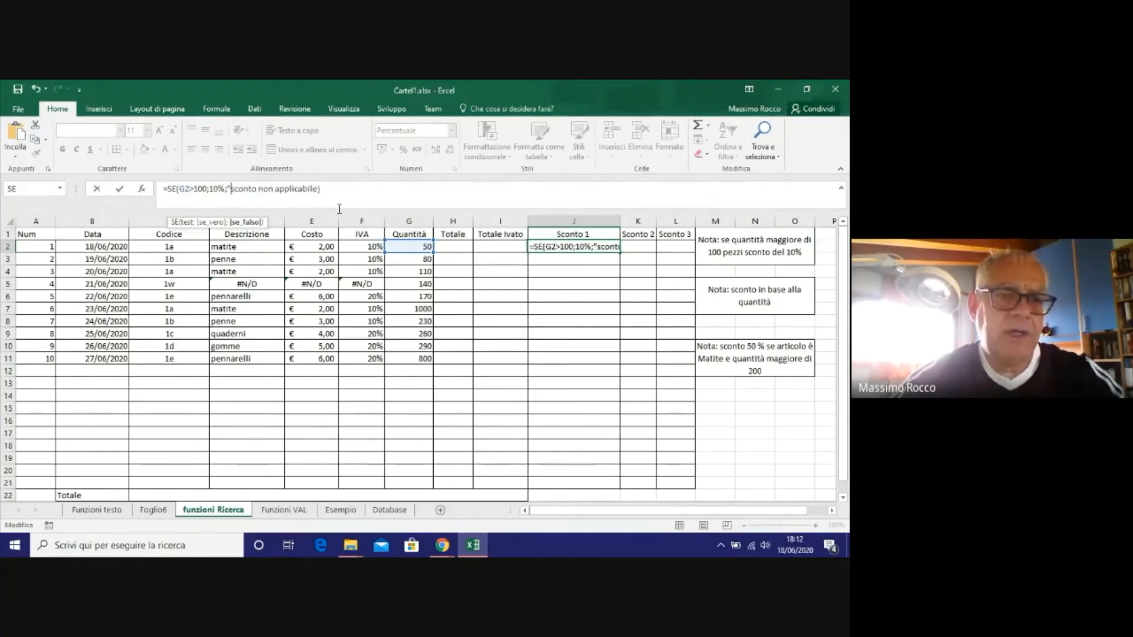
{"action": "left_click", "coordinate": [315, 190]}
{"action": "type", "text": "\""}
{"action": "left_click", "coordinate": [318, 189]}
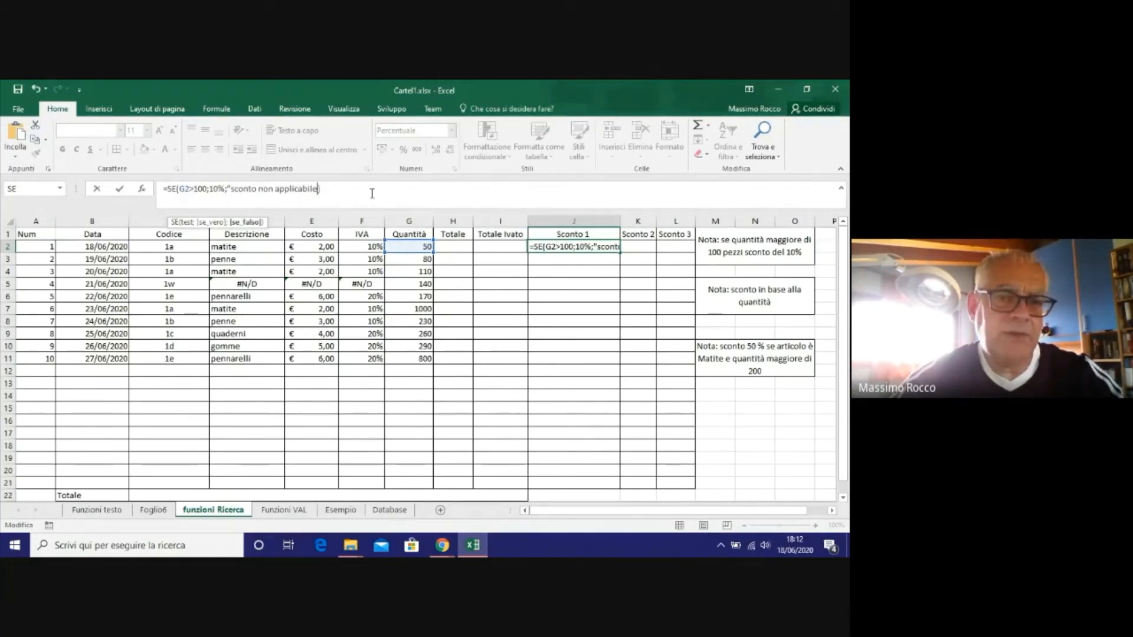
{"action": "type", "text": "\")"}
{"action": "key", "text": "Return"}
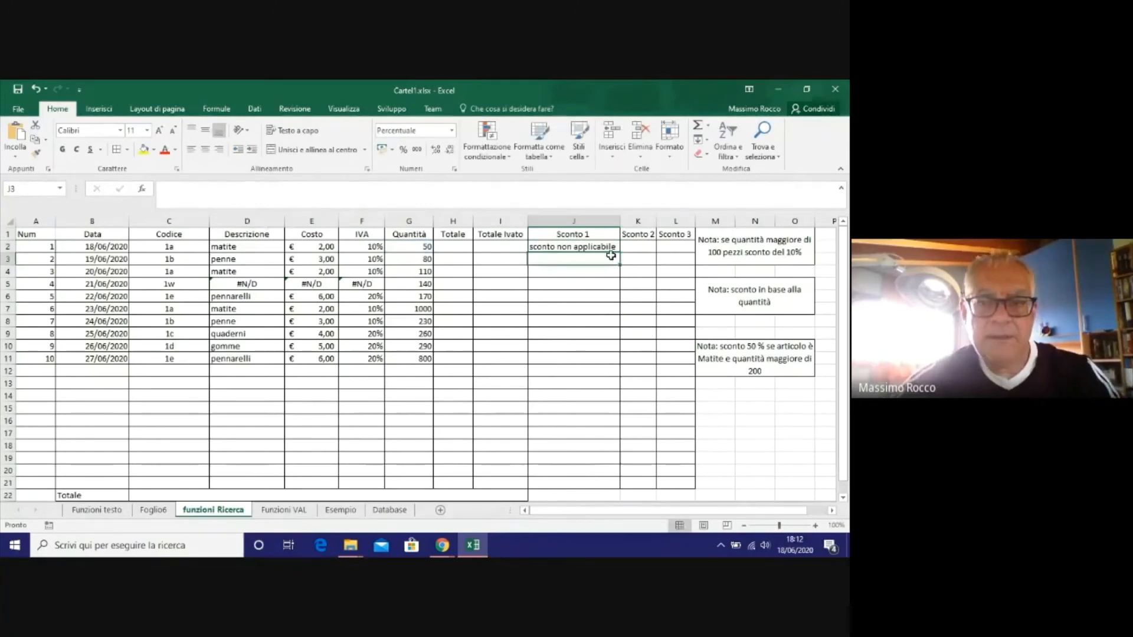
Fill J2's SE formula down the Sconto 1 column and clear the surplus copy in J12.
{"action": "left_click", "coordinate": [577, 246]}
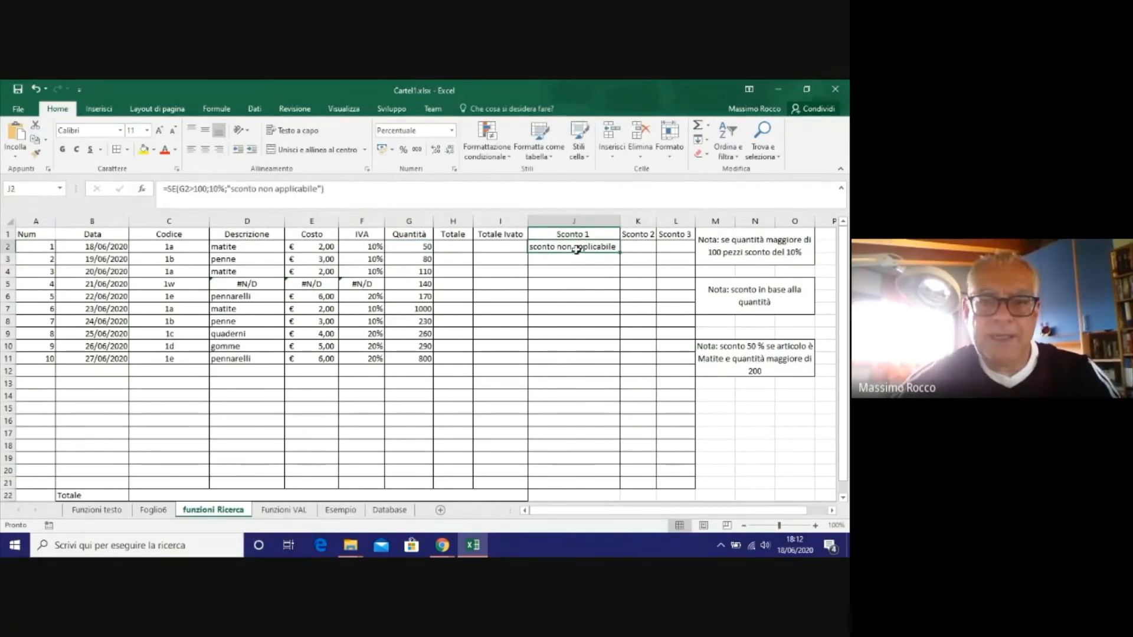
{"action": "double_click", "coordinate": [620, 253]}
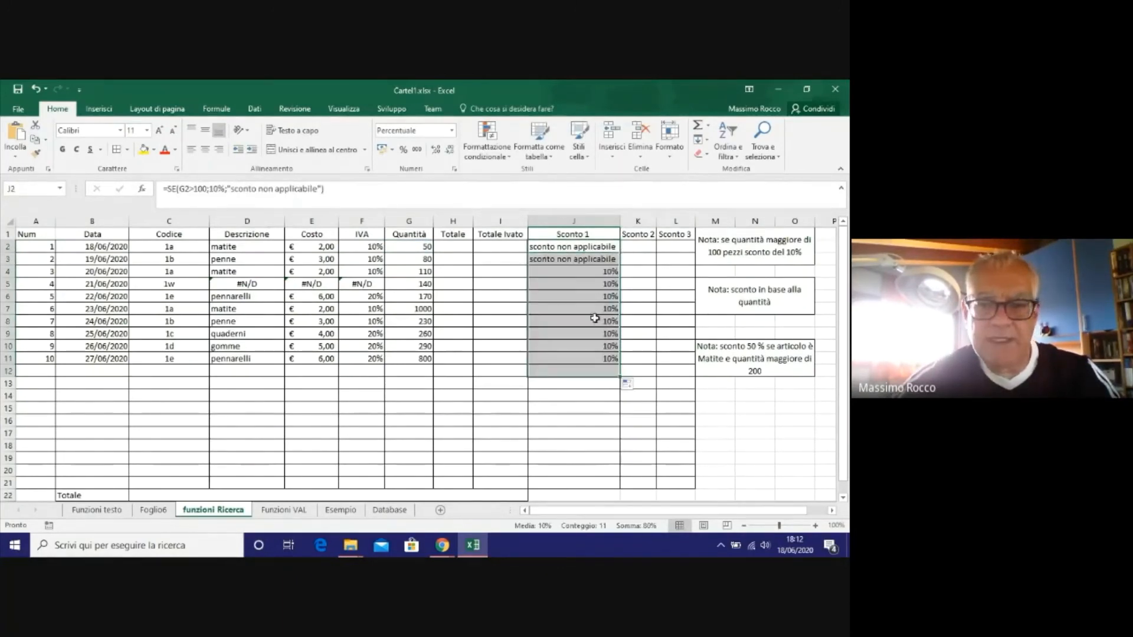
{"action": "left_click", "coordinate": [569, 361]}
{"action": "left_click", "coordinate": [575, 372]}
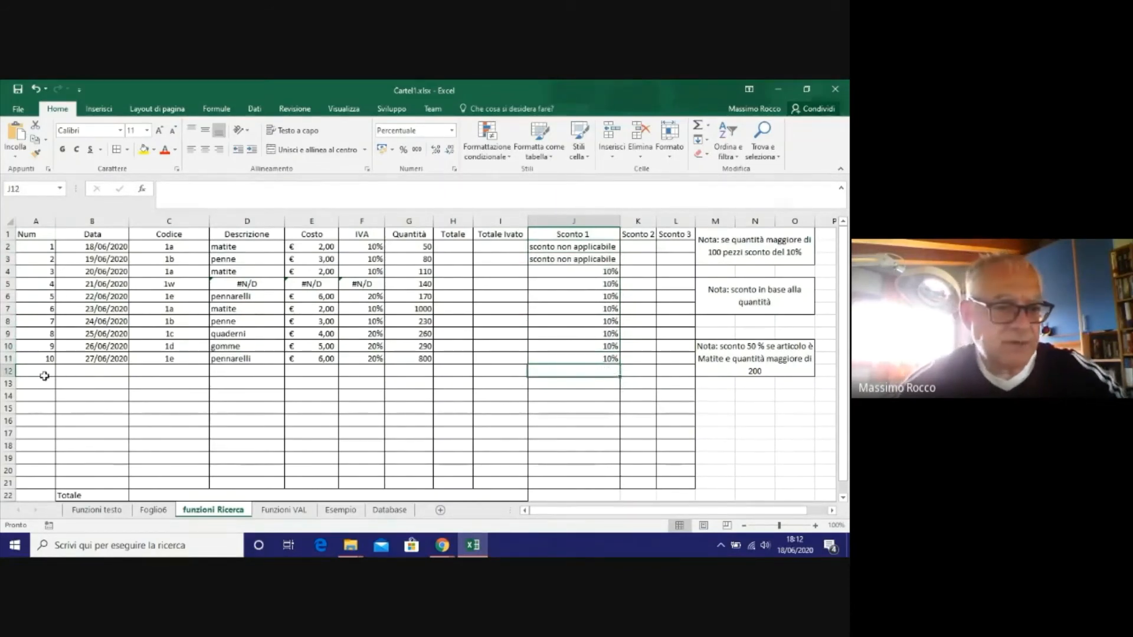
Examine the empty row 12 and the copied SE formulas in J4 and J10.
{"action": "left_click_drag", "start_coordinate": [46, 374], "coordinate": [442, 378]}
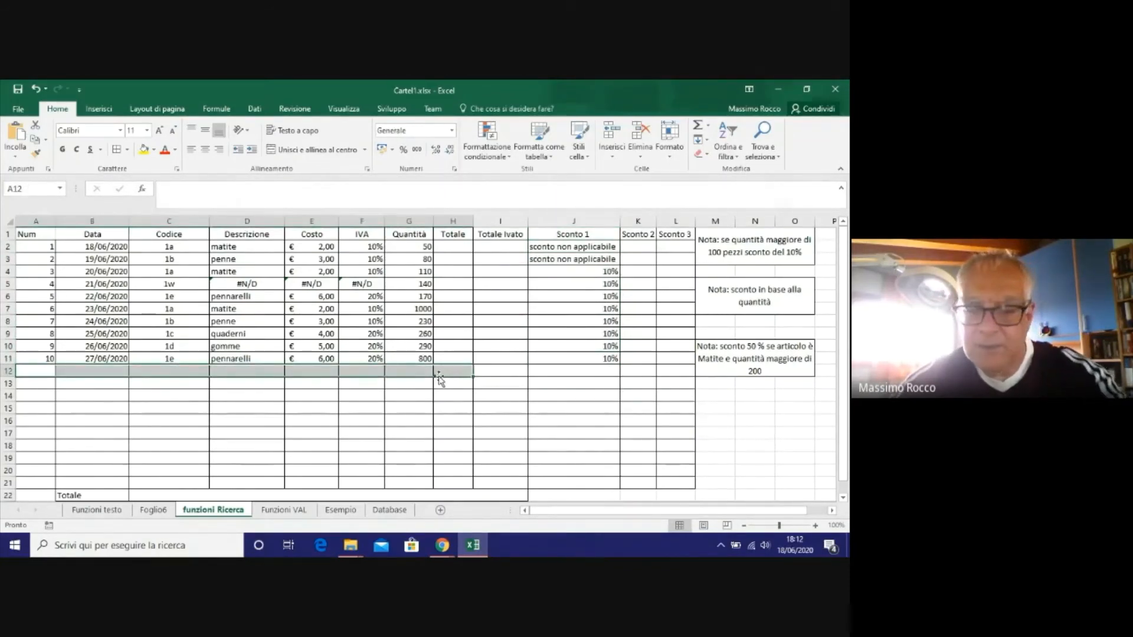
{"action": "left_click", "coordinate": [594, 384]}
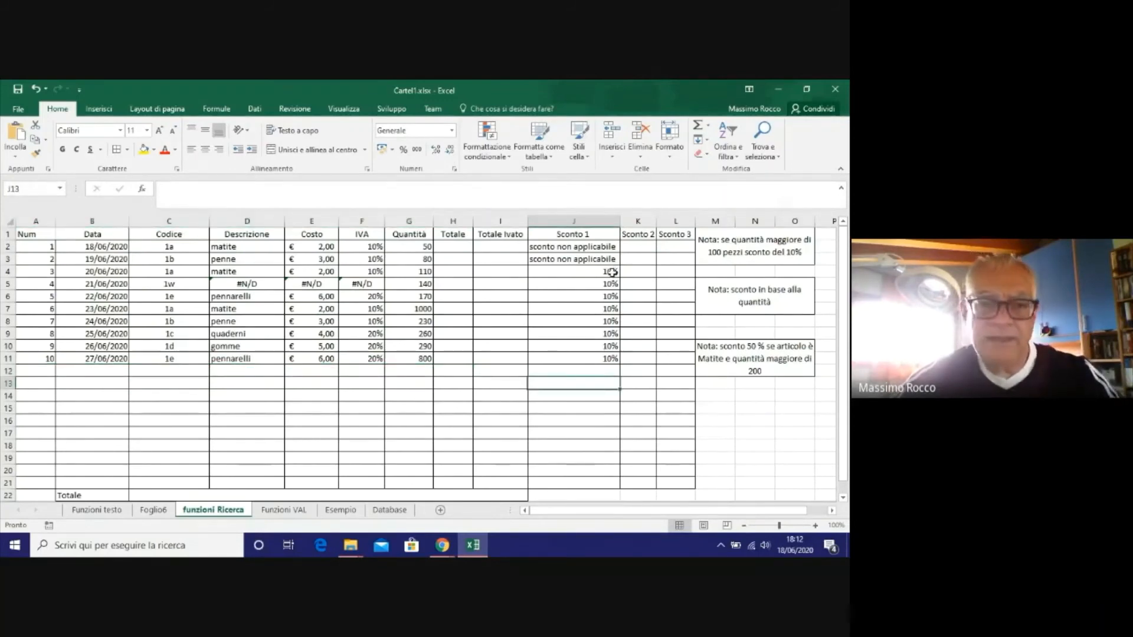
{"action": "left_click", "coordinate": [614, 270]}
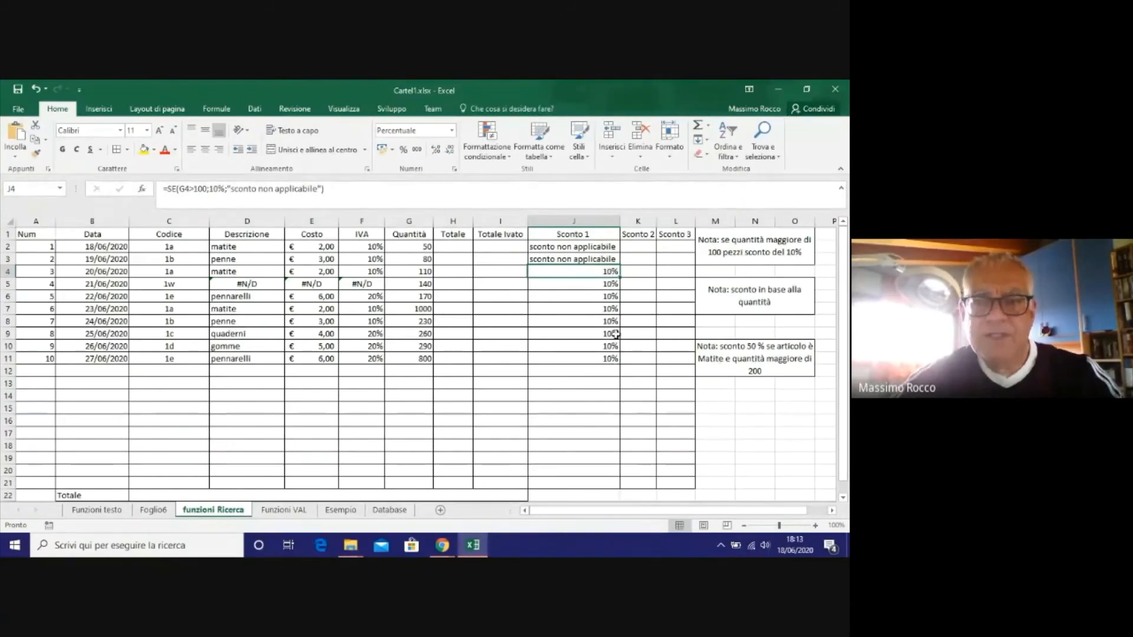
{"action": "left_click_drag", "start_coordinate": [622, 221], "coordinate": [622, 221]}
{"action": "left_click", "coordinate": [591, 346]}
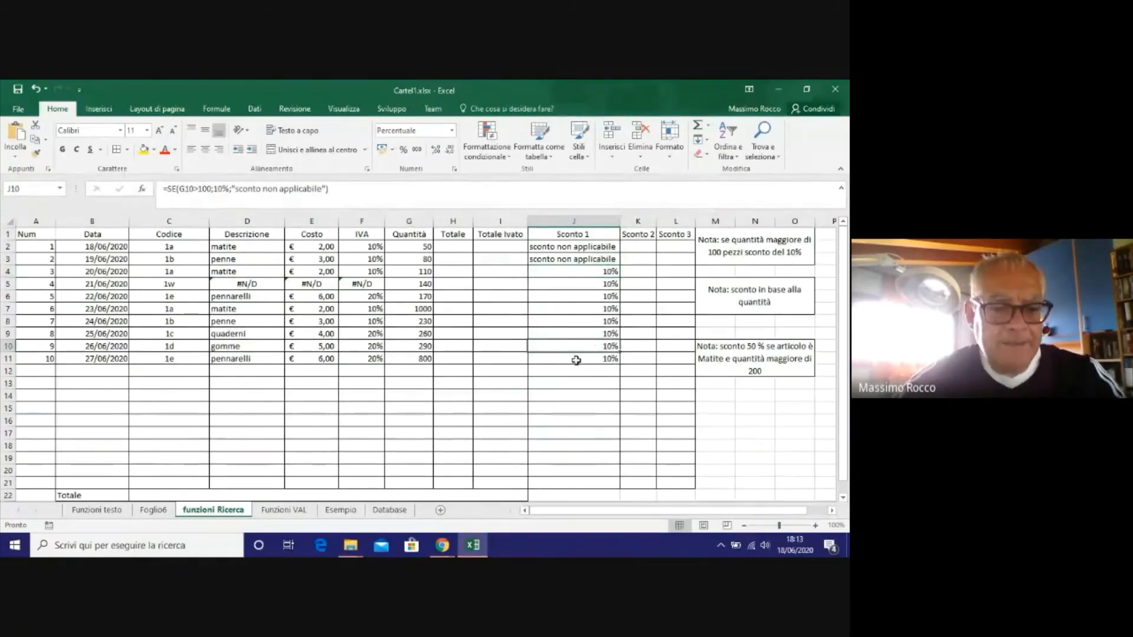
Examine D2's CERCA.VERT formula and the product table it refers to on the Database sheet.
{"action": "left_click", "coordinate": [247, 246]}
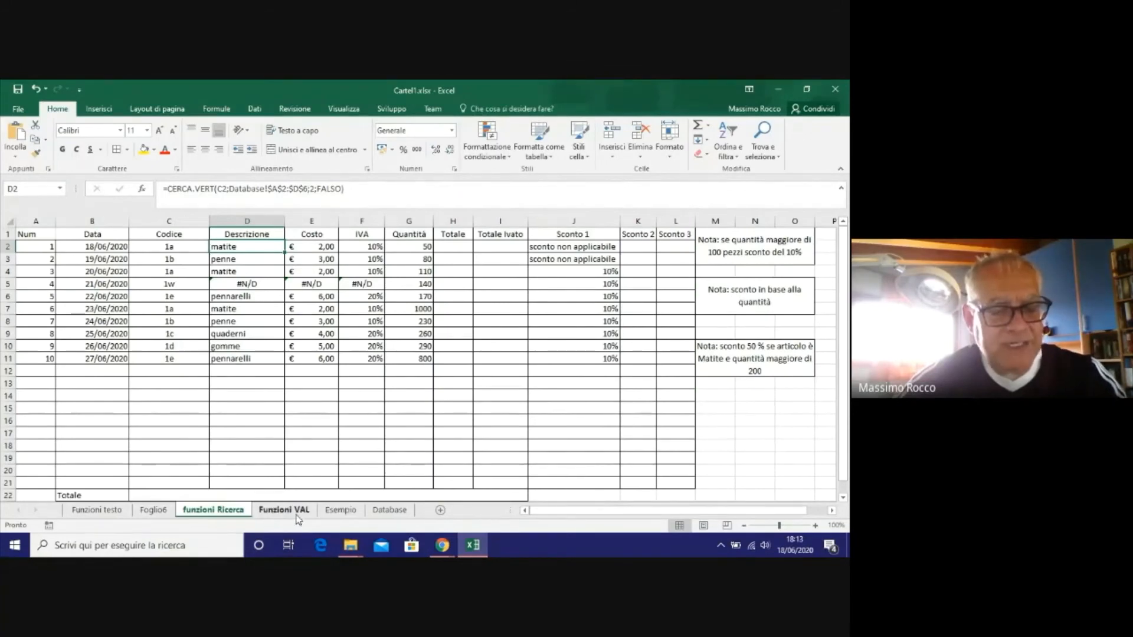
{"action": "left_click", "coordinate": [390, 510]}
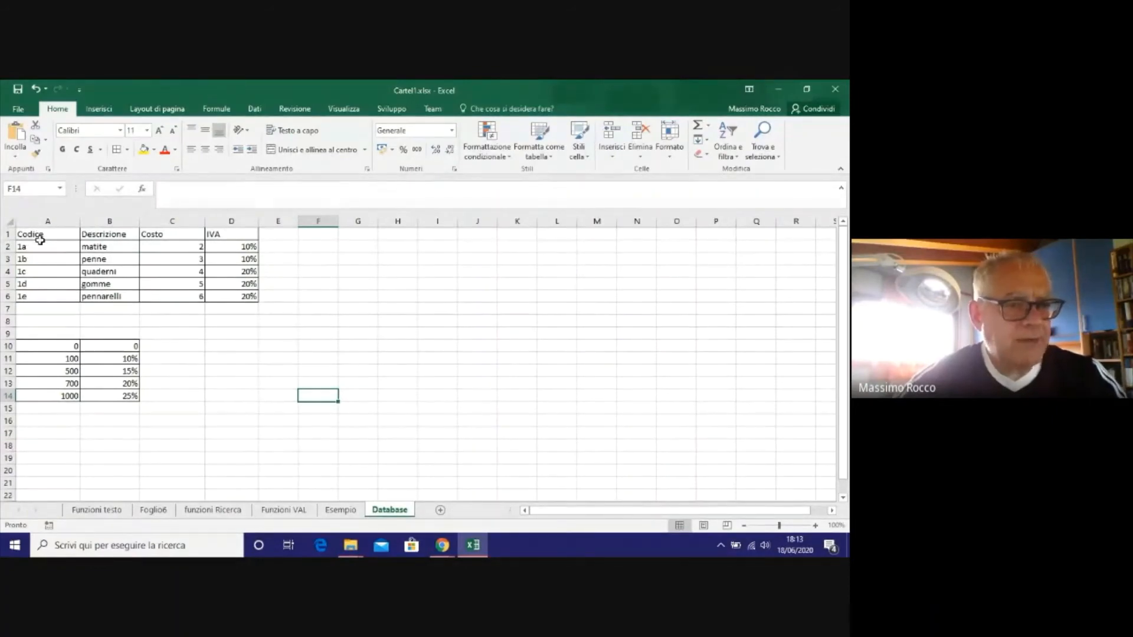
{"action": "left_click_drag", "start_coordinate": [38, 235], "coordinate": [225, 294]}
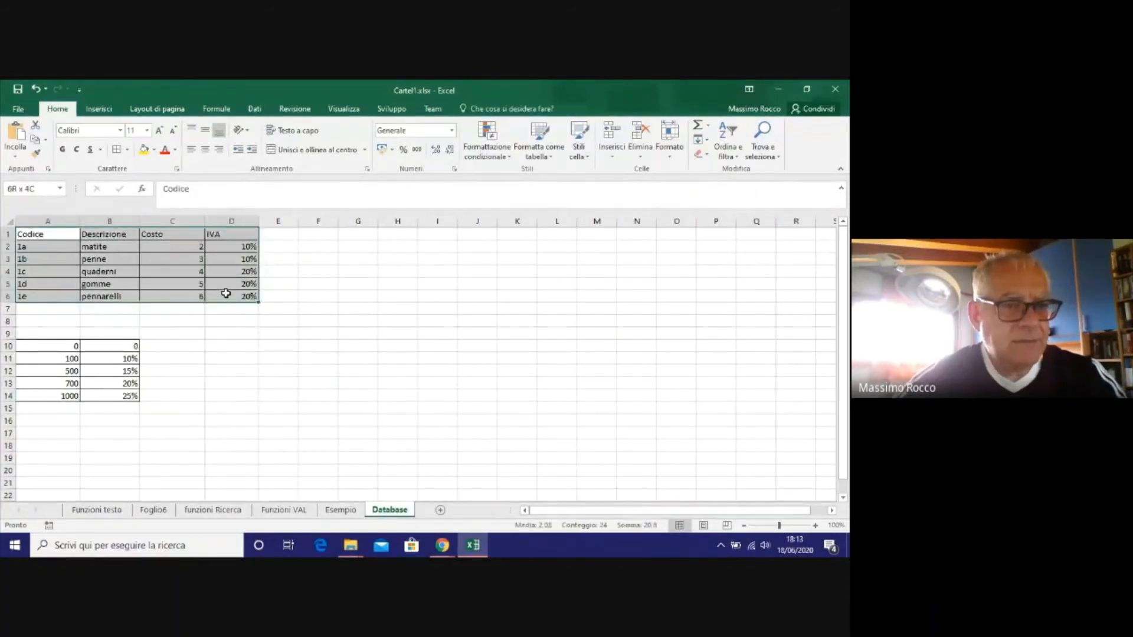
{"action": "left_click", "coordinate": [223, 343]}
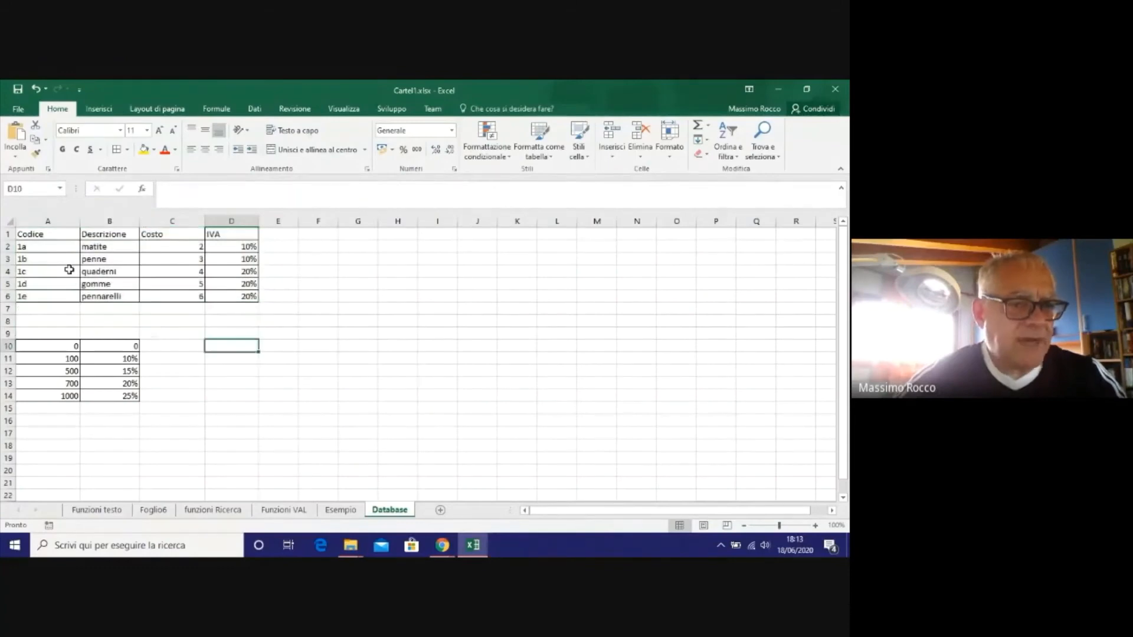
{"action": "left_click_drag", "start_coordinate": [29, 244], "coordinate": [224, 295]}
{"action": "left_click", "coordinate": [228, 330]}
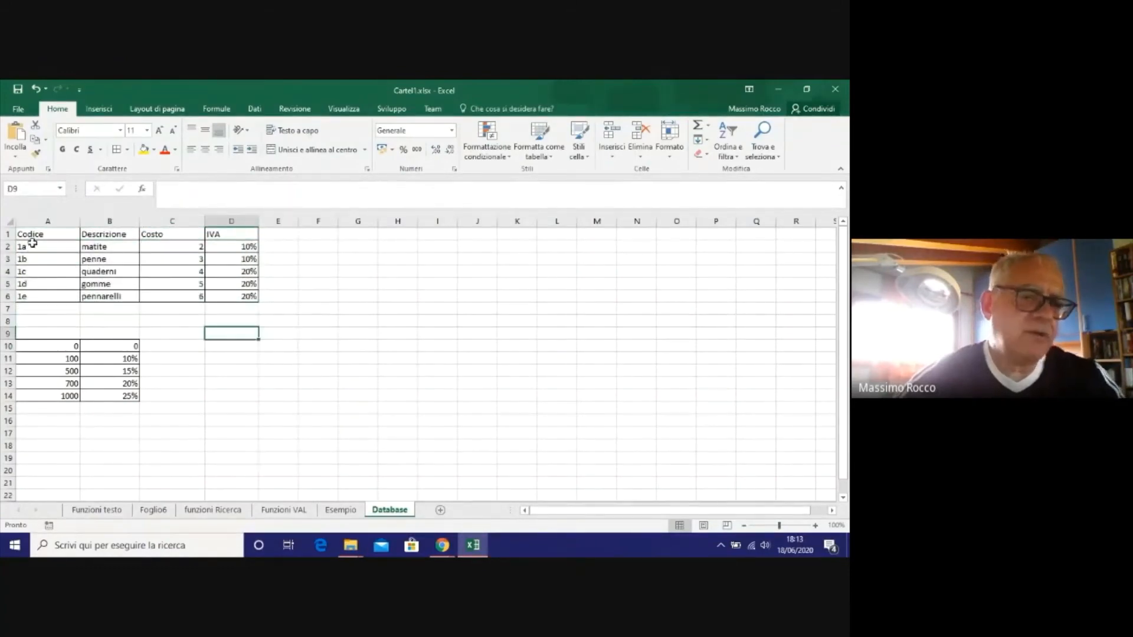
Try to assign the name database to the product table A1:D6 on the Database sheet.
{"action": "left_click_drag", "start_coordinate": [29, 234], "coordinate": [234, 305]}
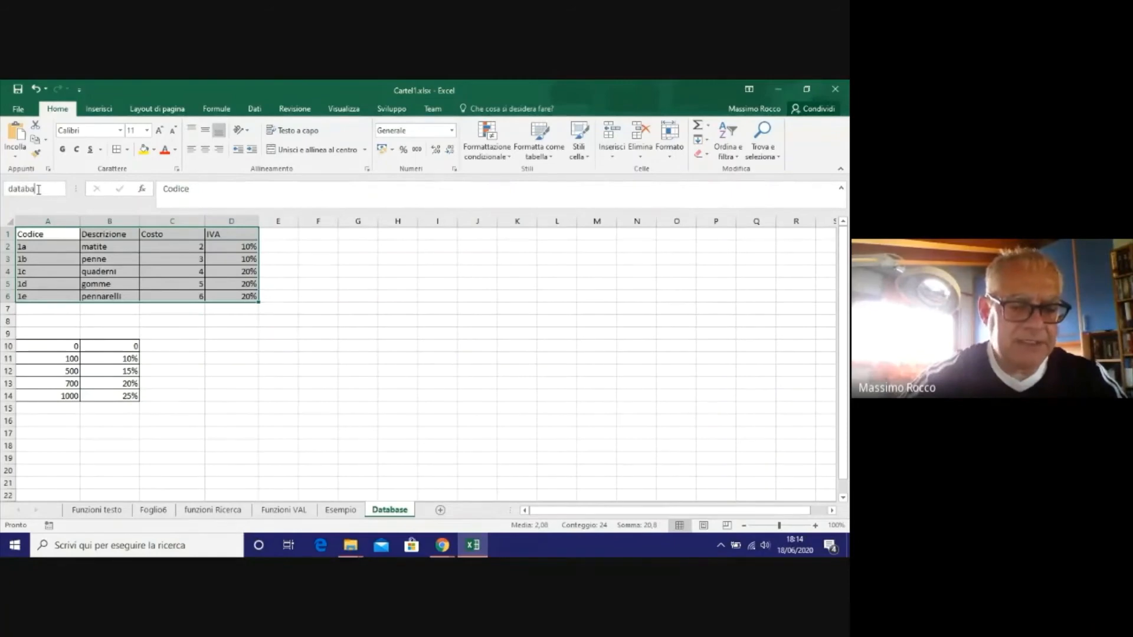
{"action": "left_click", "coordinate": [38, 189]}
{"action": "type", "text": "databas"}
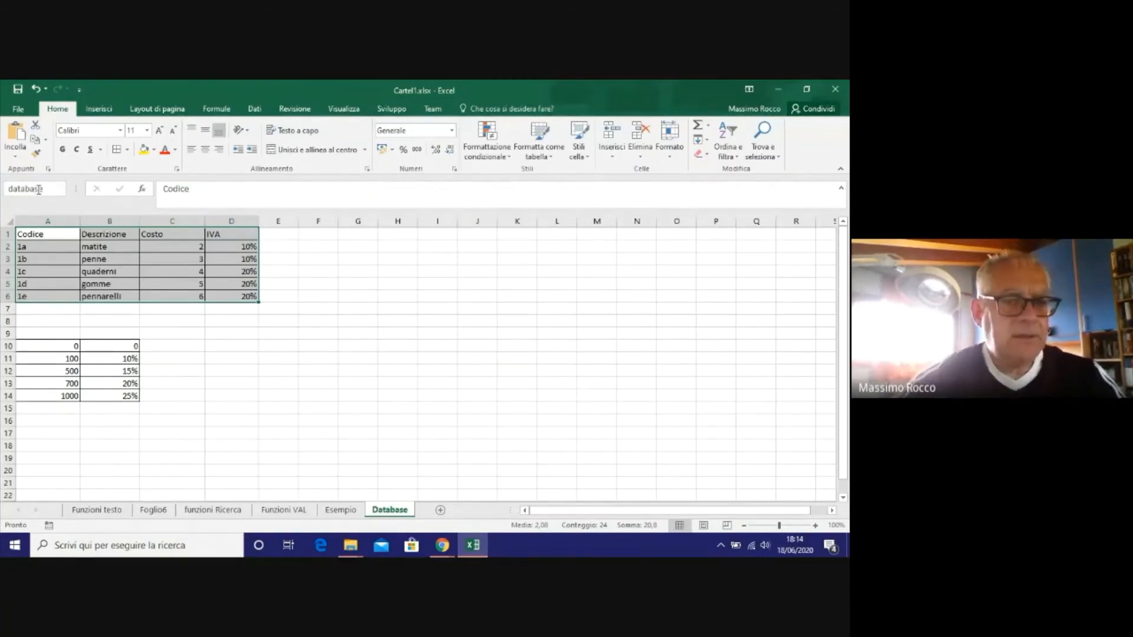
{"action": "type", "text": "e"}
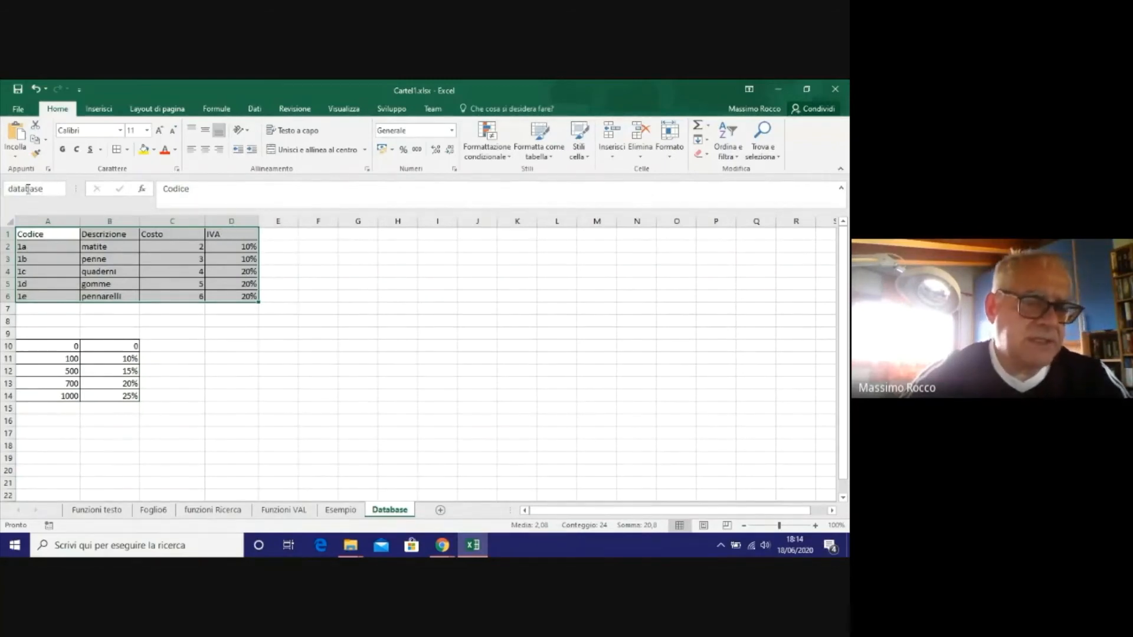
{"action": "key", "text": "Return"}
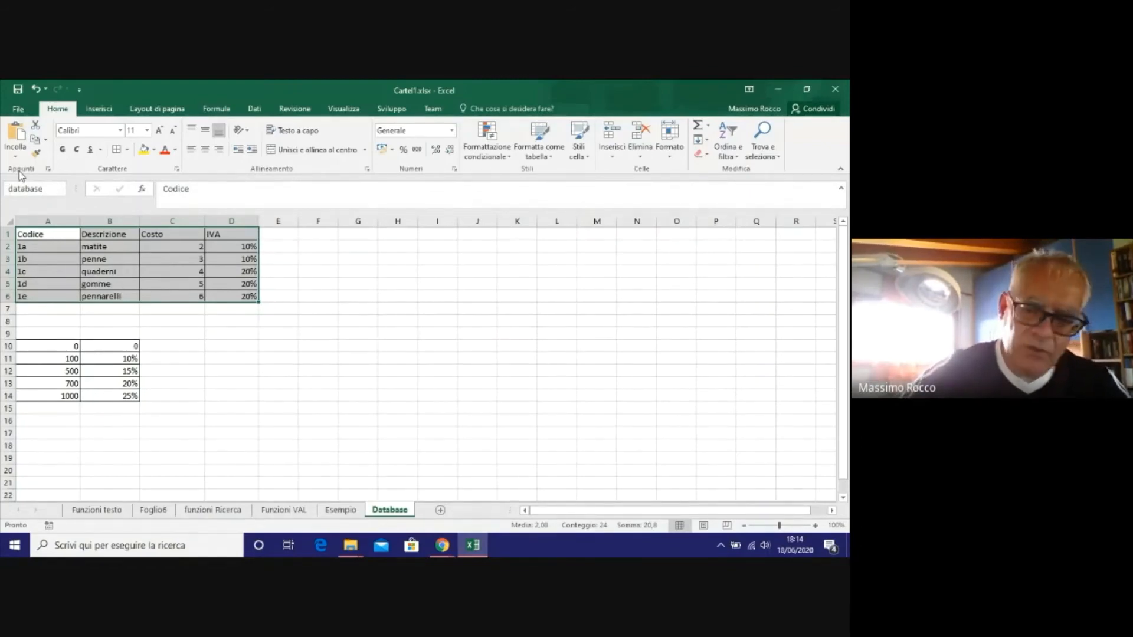
{"action": "key", "text": "Return"}
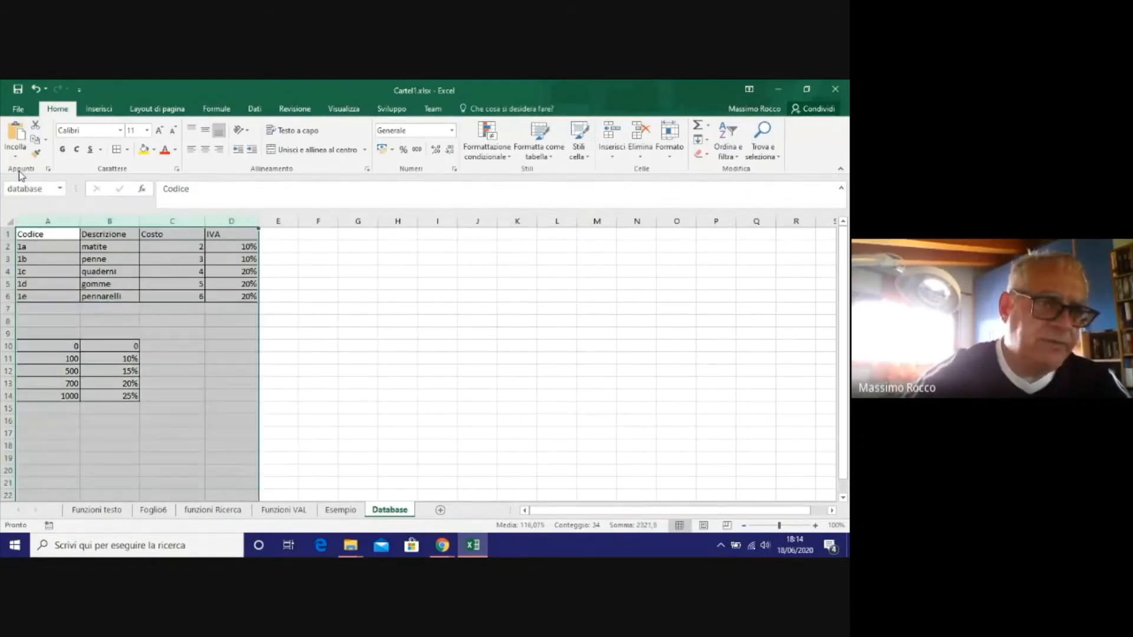
{"action": "left_click", "coordinate": [228, 304]}
{"action": "left_click", "coordinate": [44, 247]}
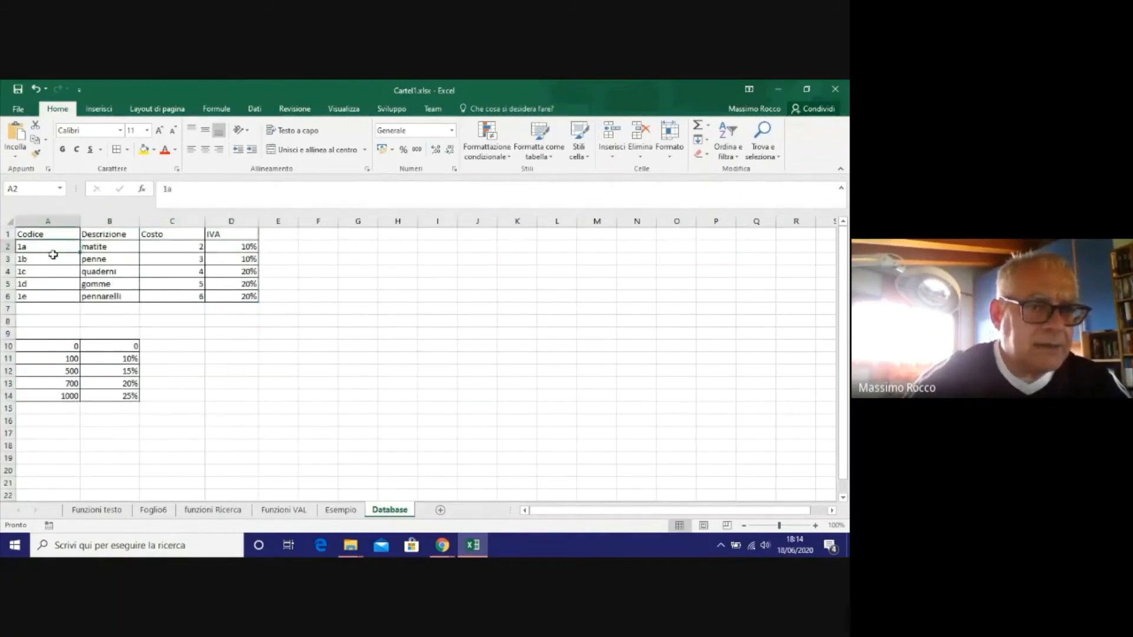
Assign the name dbase to the product table A1:D6, headers included, on the Database sheet.
{"action": "left_click_drag", "start_coordinate": [39, 231], "coordinate": [222, 293]}
{"action": "left_click", "coordinate": [23, 189]}
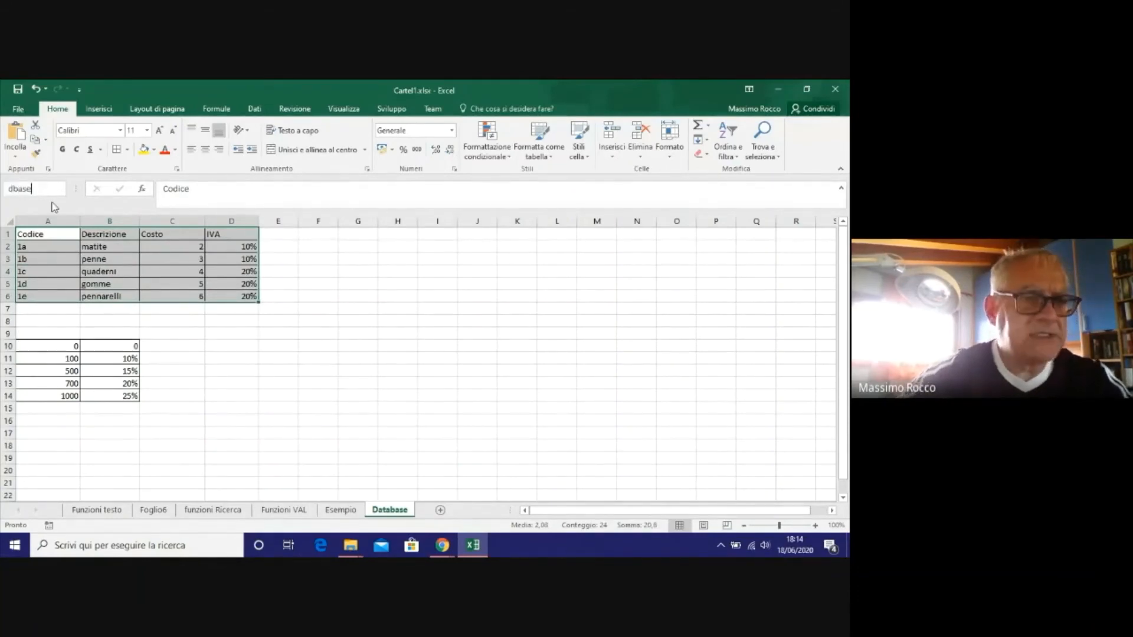
{"action": "key", "text": "Return"}
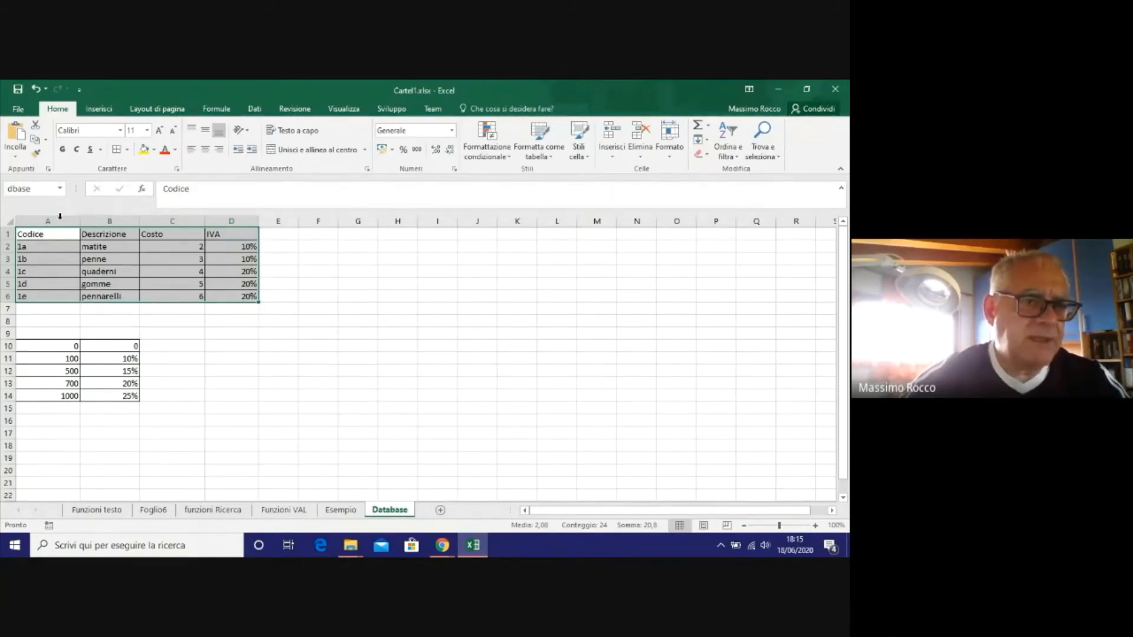
Clear the existing CERCA.VERT formula from cell D2 in the Descrizione column of the funzioni Ricerca sheet.
{"action": "left_click", "coordinate": [240, 513]}
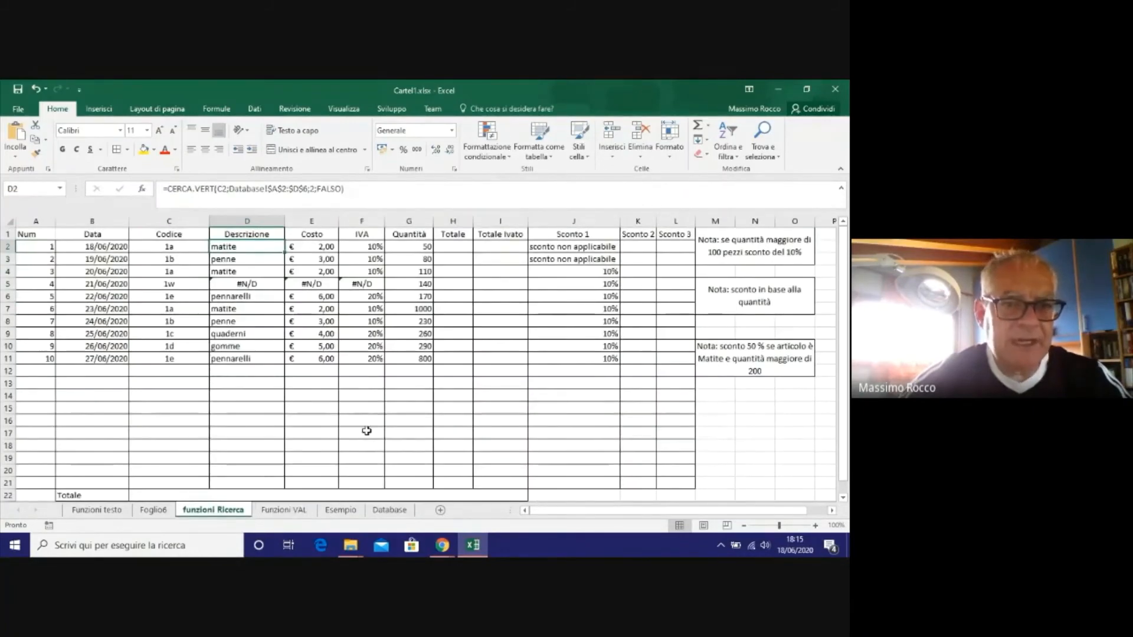
{"action": "left_click", "coordinate": [261, 248]}
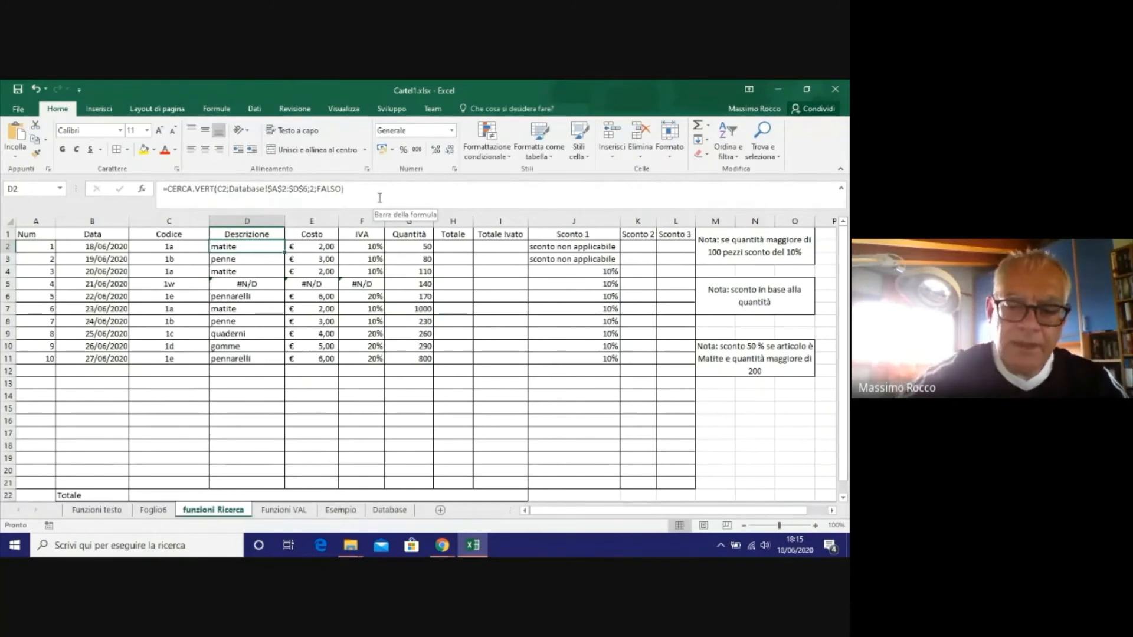
{"action": "left_click", "coordinate": [379, 198]}
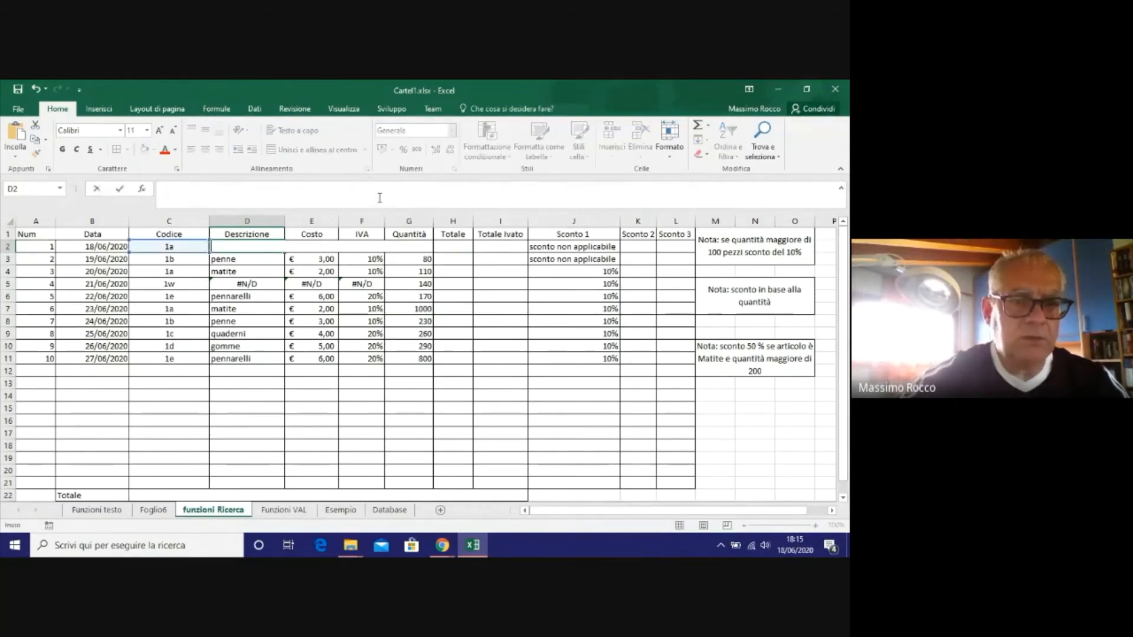
{"action": "key", "text": "Escape"}
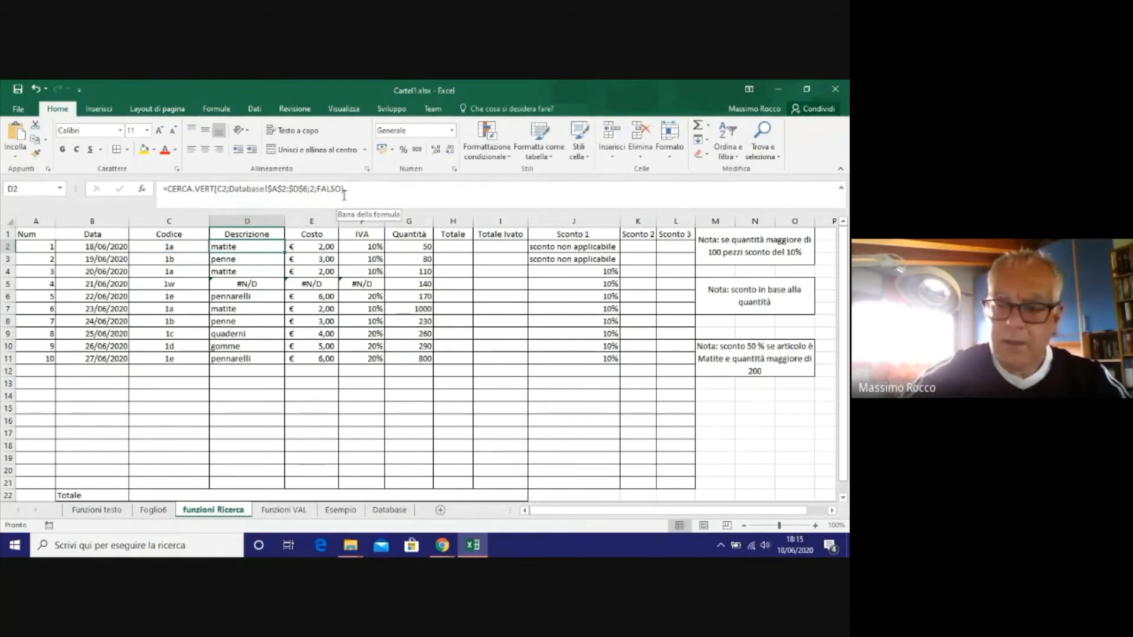
{"action": "key", "text": "Delete"}
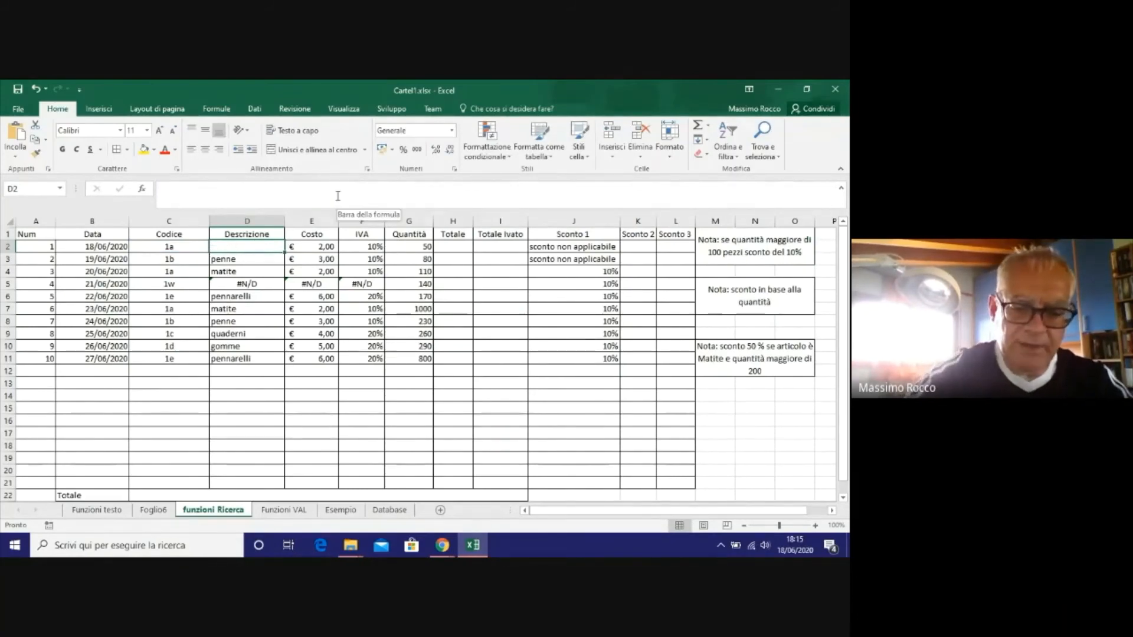
Begin a new formula in D2 with =cerca.vert(, correcting the comma in the function name to a period.
{"action": "type", "text": "=cerca,"}
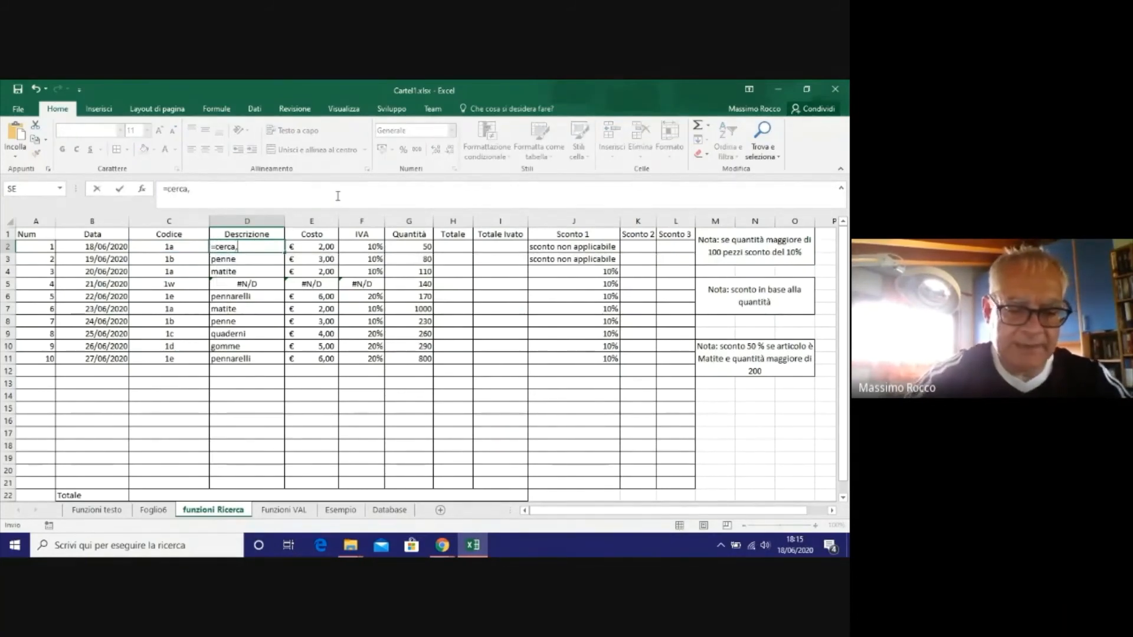
{"action": "type", "text": "vert("}
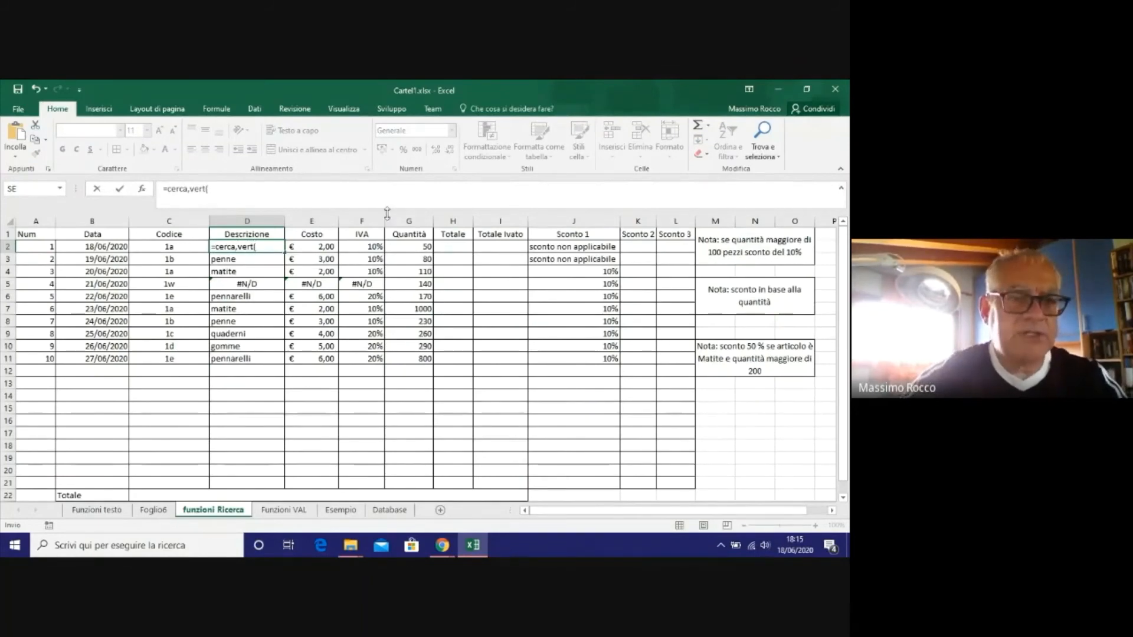
{"action": "key", "text": "BackSpace"}
{"action": "key", "text": "BackSpace"}
{"action": "key", "text": "BackSpace"}
{"action": "key", "text": "BackSpace"}
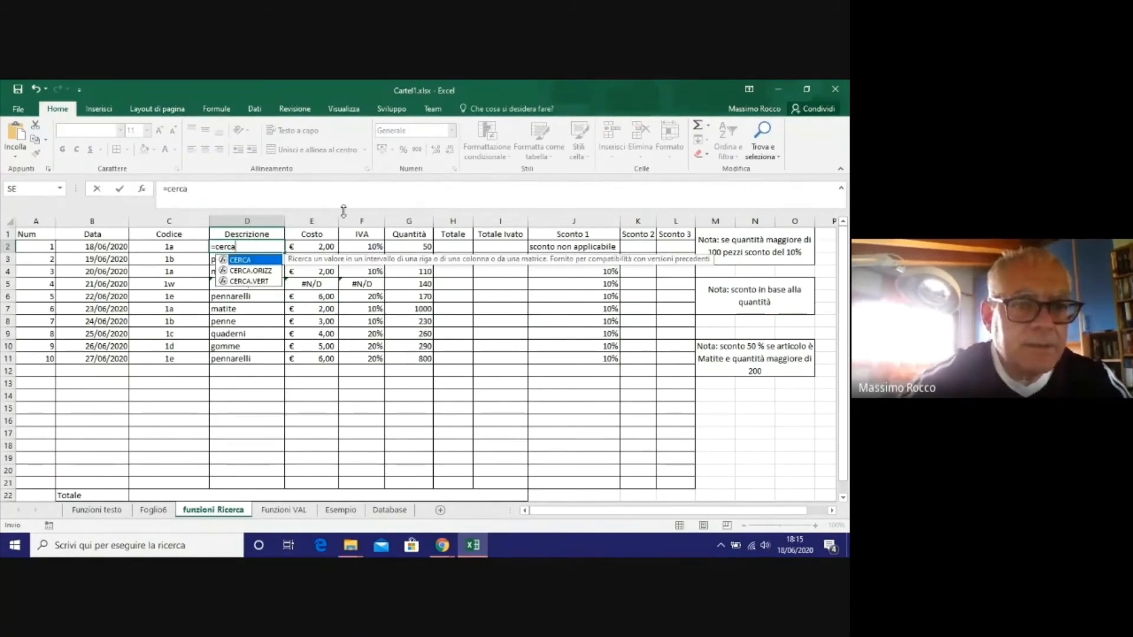
{"action": "key", "text": "BackSpace"}
{"action": "type", "text": ".vert"}
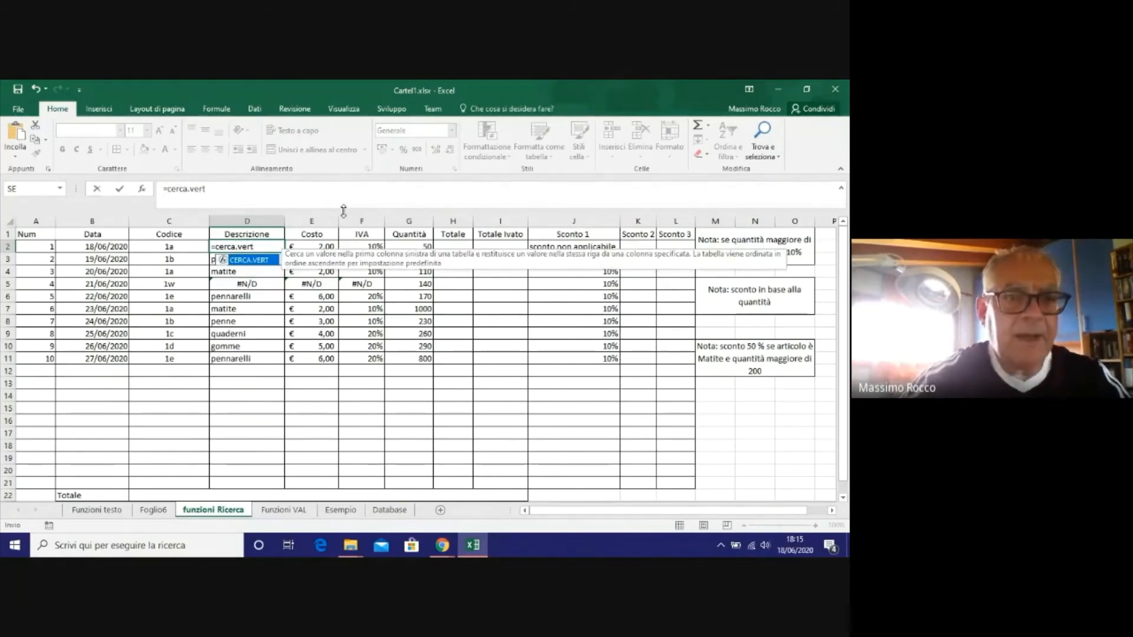
{"action": "type", "text": "("}
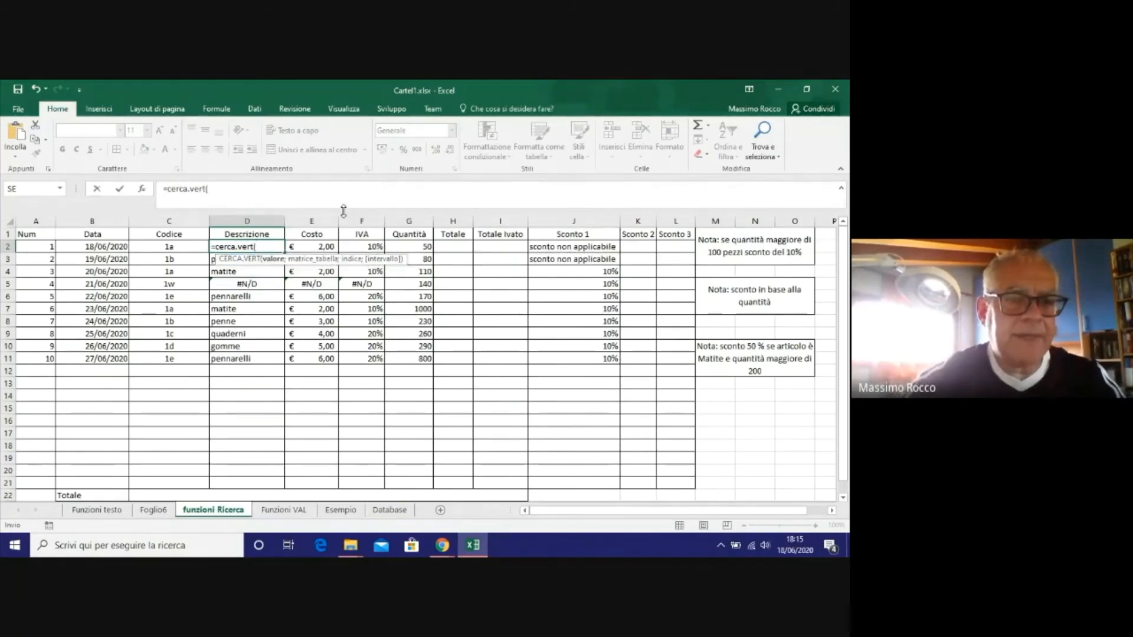
Complete the lookup formula in D2 as =CERCA.VERT(C2;dbase;2;FALSO).
{"action": "left_click", "coordinate": [183, 248]}
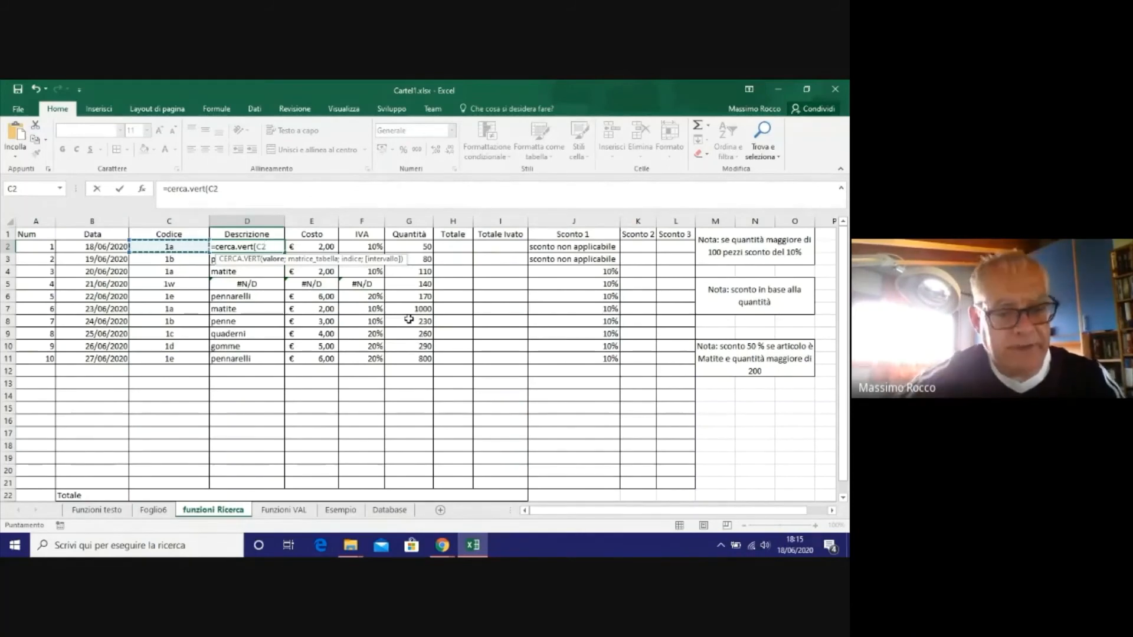
{"action": "type", "text": ";d"}
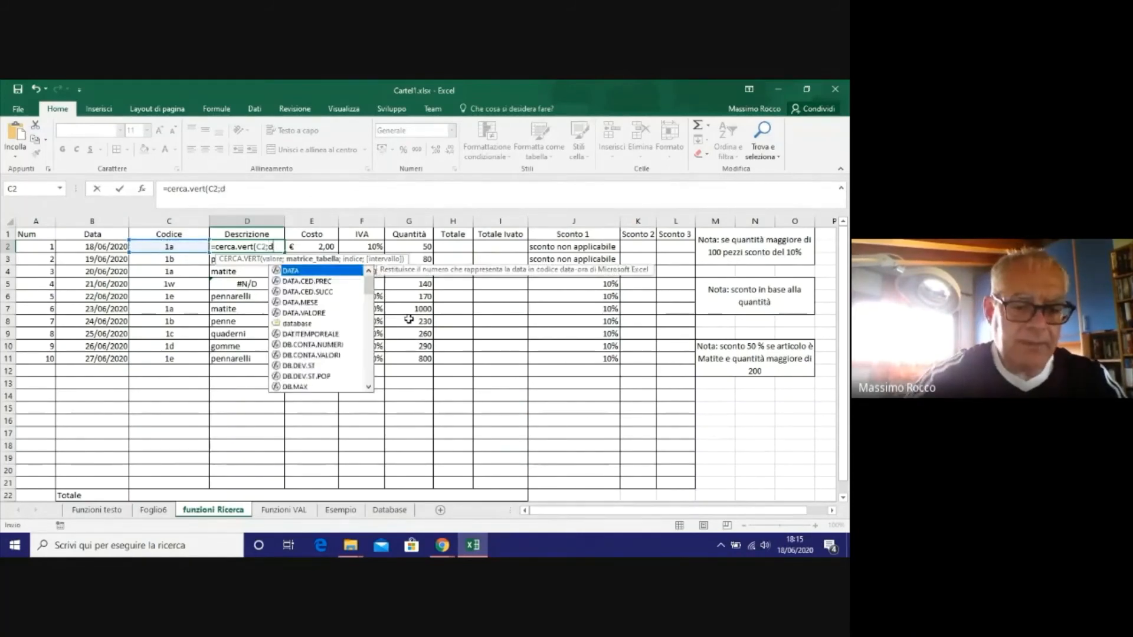
{"action": "type", "text": "base"}
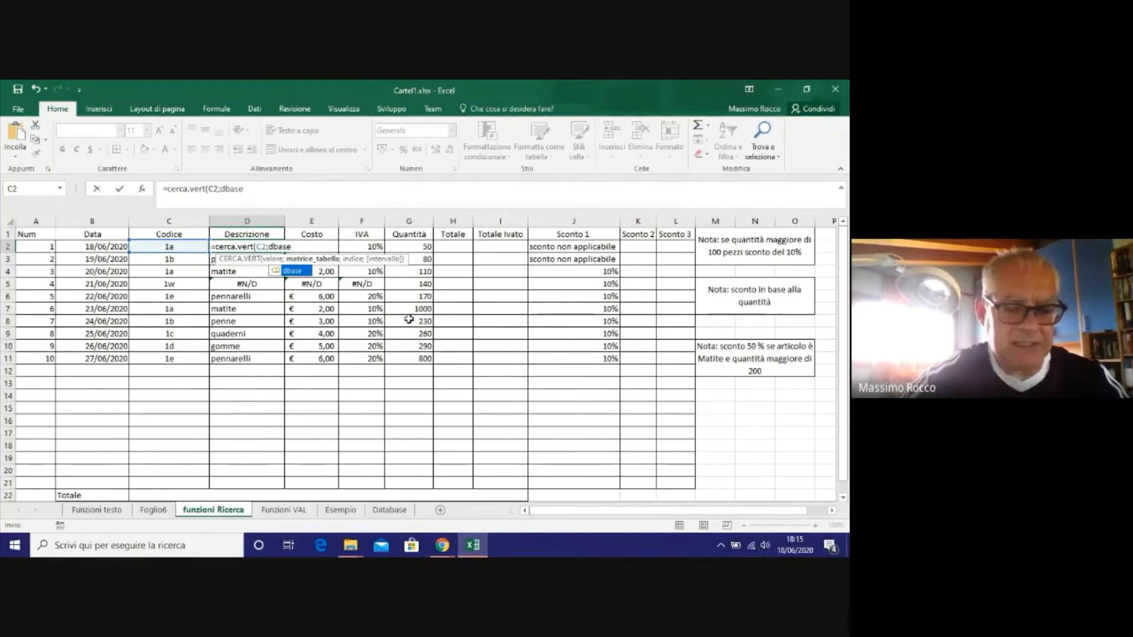
{"action": "type", "text": ";"}
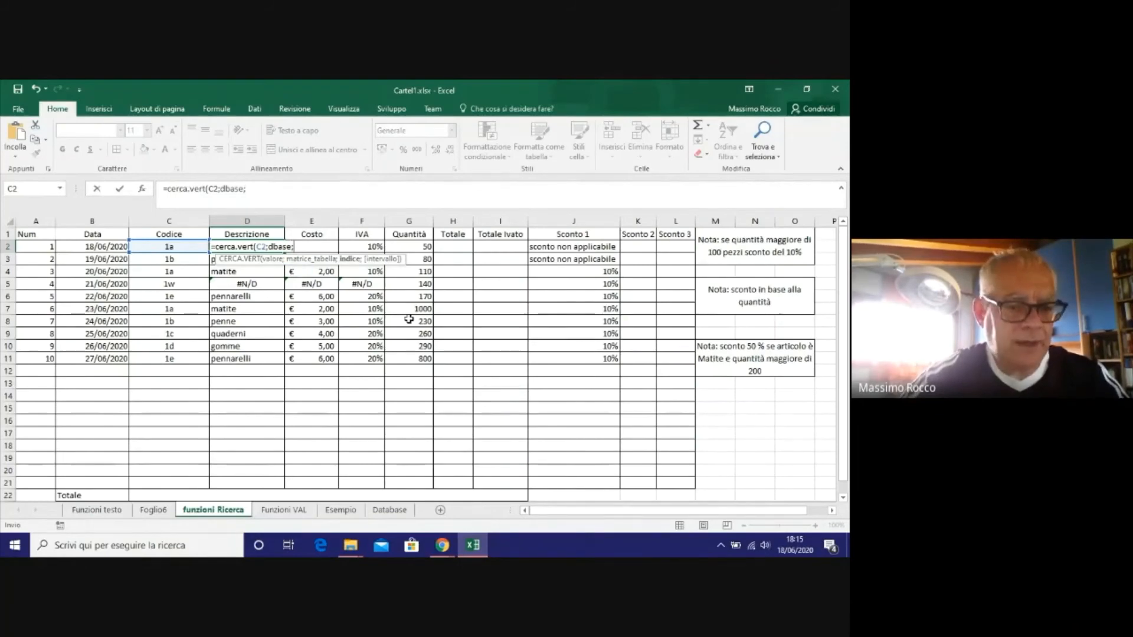
{"action": "type", "text": "2"}
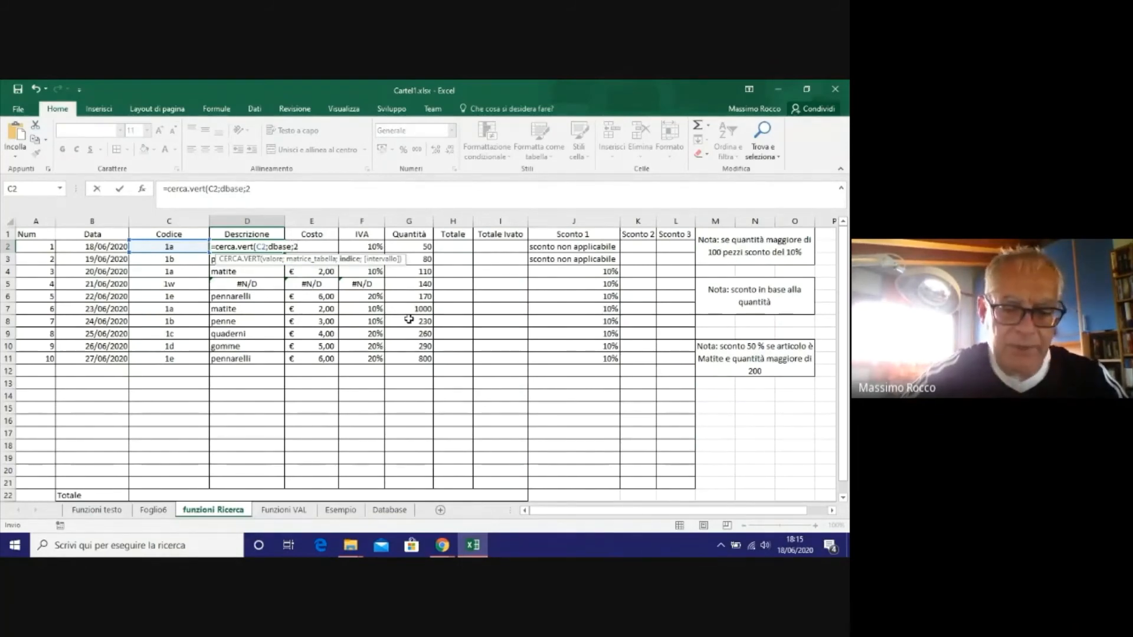
{"action": "type", "text": ";falso"}
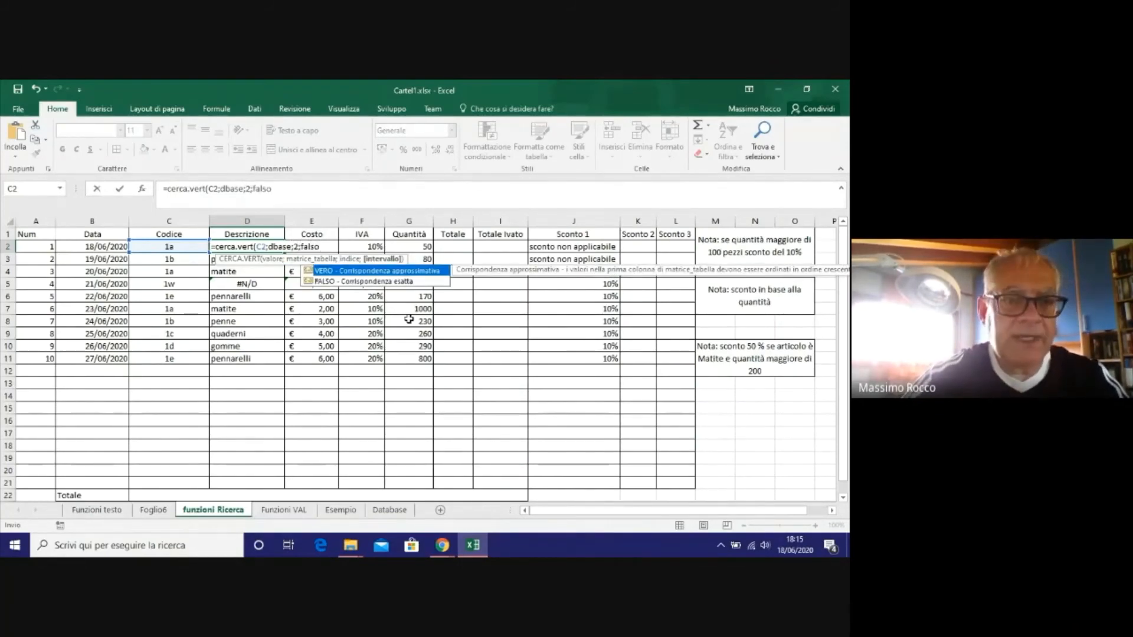
{"action": "type", "text": ")"}
{"action": "key", "text": "Return"}
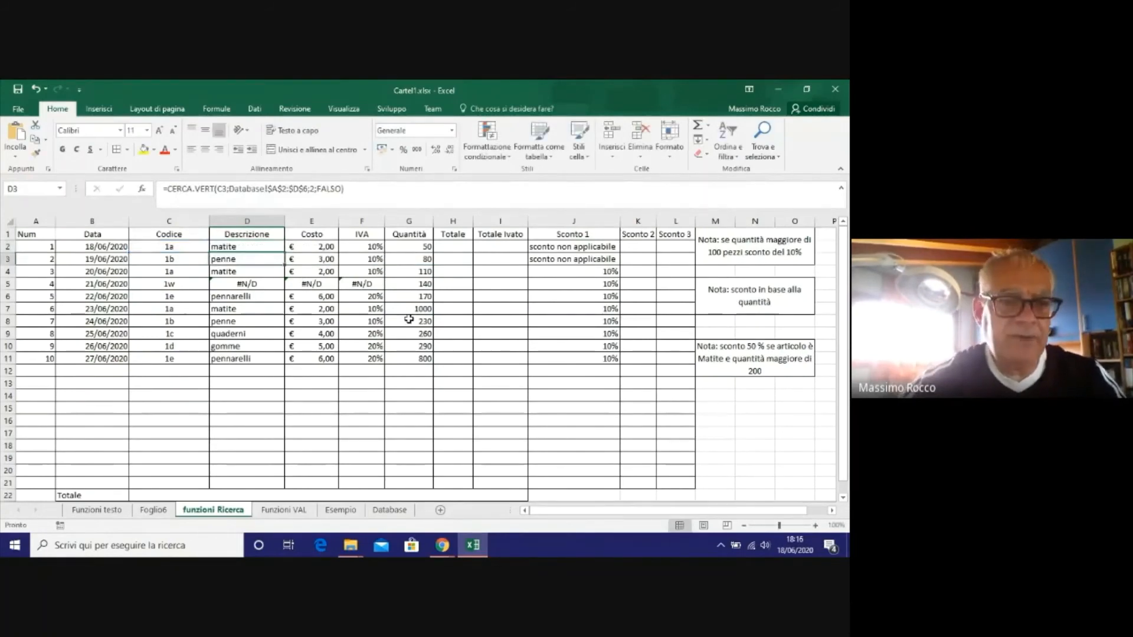
Copy the D2 lookup formula down the Descrizione column to row 11 and check the copied formulas.
{"action": "left_click", "coordinate": [281, 248]}
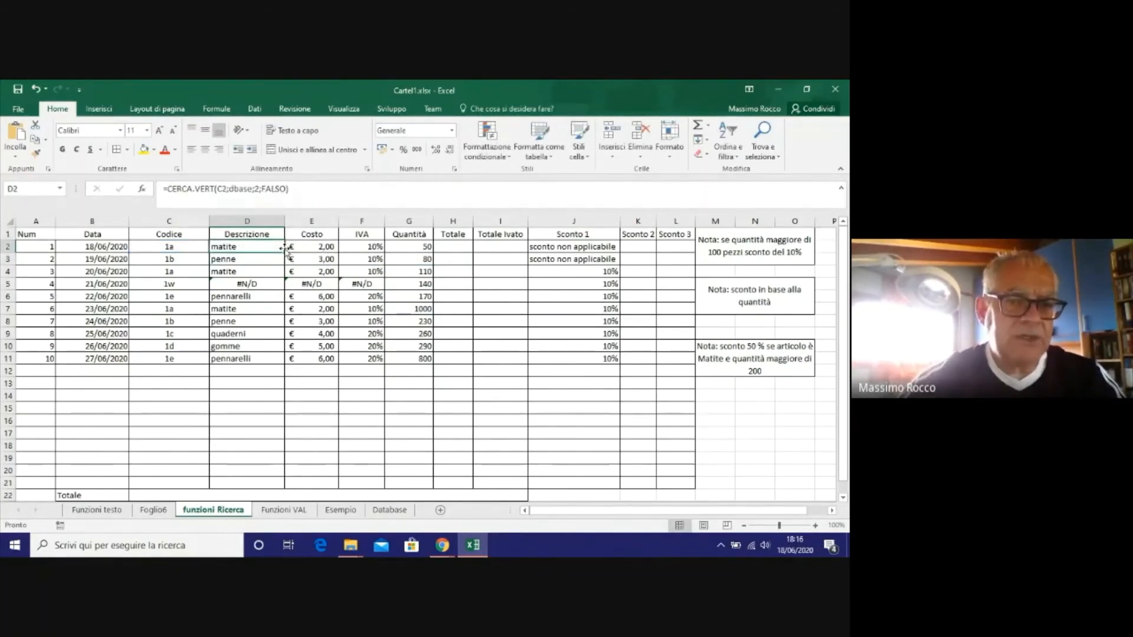
{"action": "double_click", "coordinate": [286, 251]}
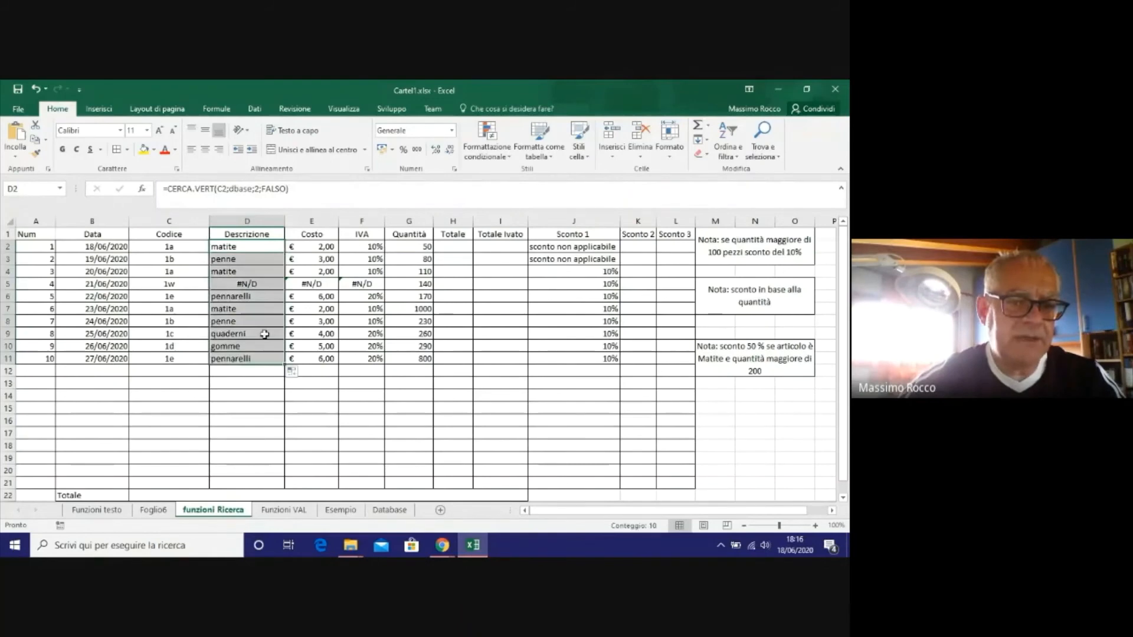
{"action": "left_click", "coordinate": [259, 347]}
{"action": "left_click", "coordinate": [254, 258]}
{"action": "left_click", "coordinate": [248, 272]}
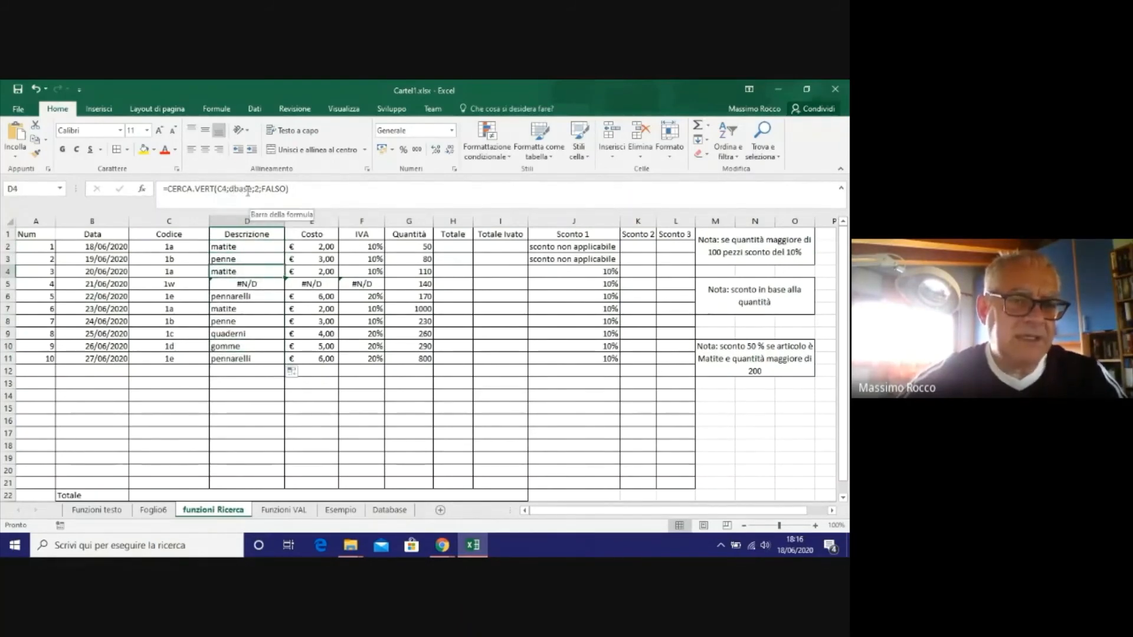
Compare the table reference in the Descrizione formula in D2 with the one in the Costo formula in E2.
{"action": "left_click", "coordinate": [230, 247]}
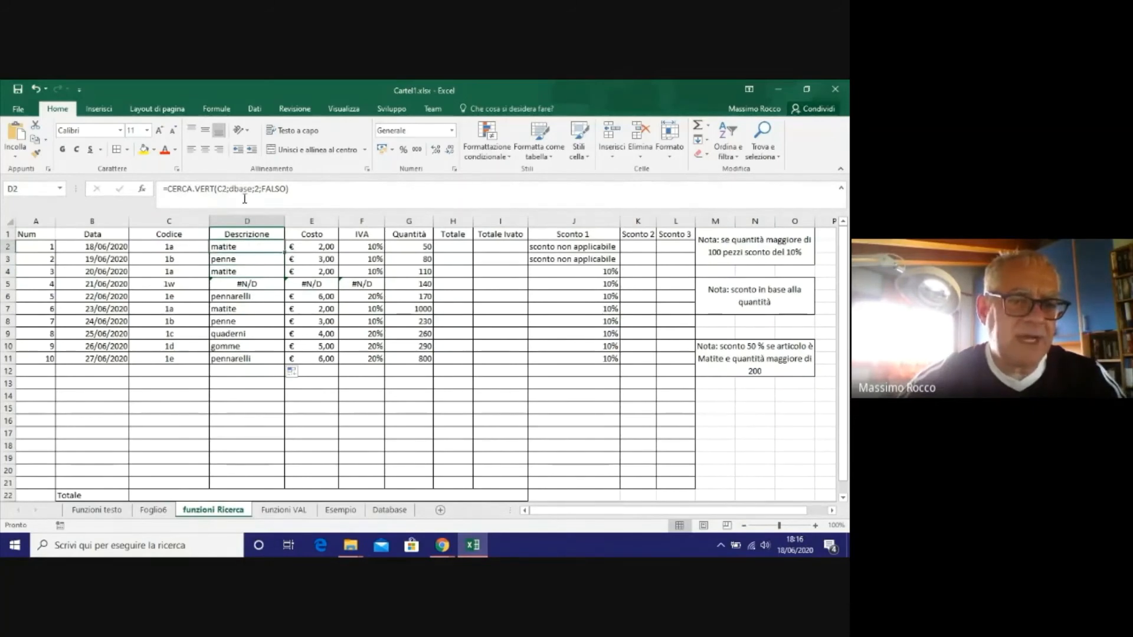
{"action": "left_click_drag", "start_coordinate": [240, 199], "coordinate": [261, 203]}
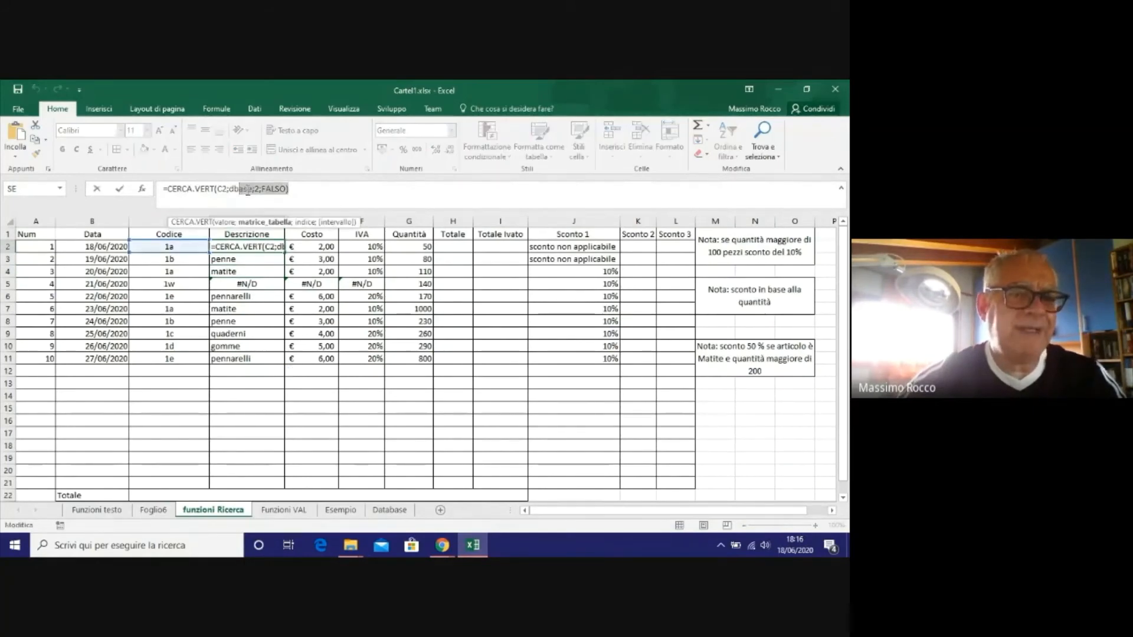
{"action": "left_click", "coordinate": [254, 293]}
{"action": "left_click", "coordinate": [251, 247]}
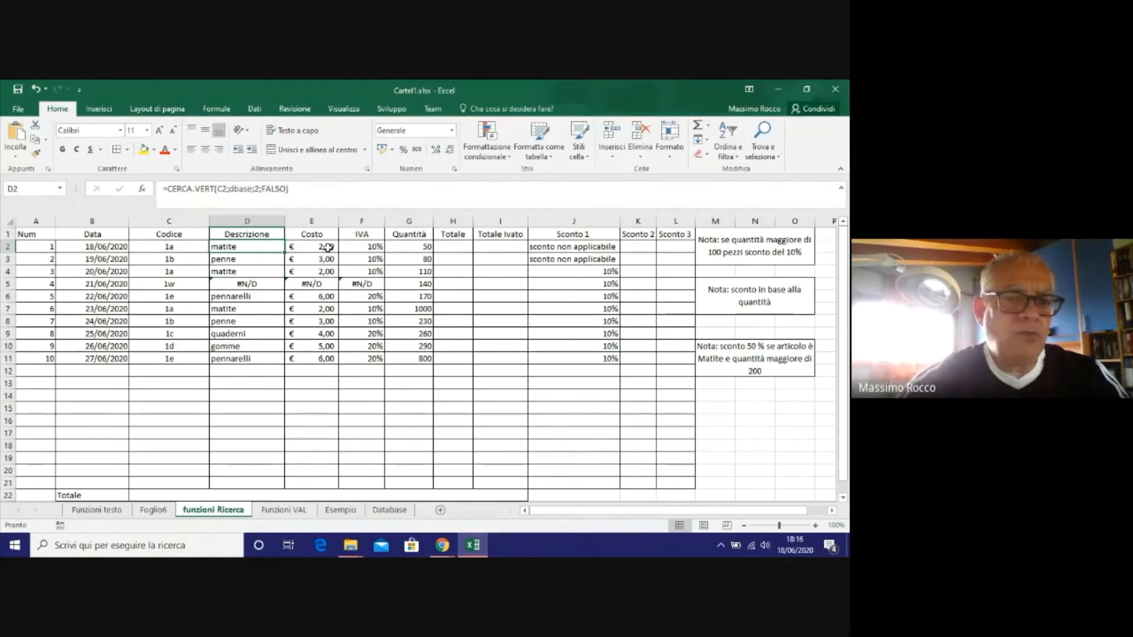
{"action": "left_click", "coordinate": [328, 248]}
{"action": "left_click_drag", "start_coordinate": [228, 189], "coordinate": [308, 190]}
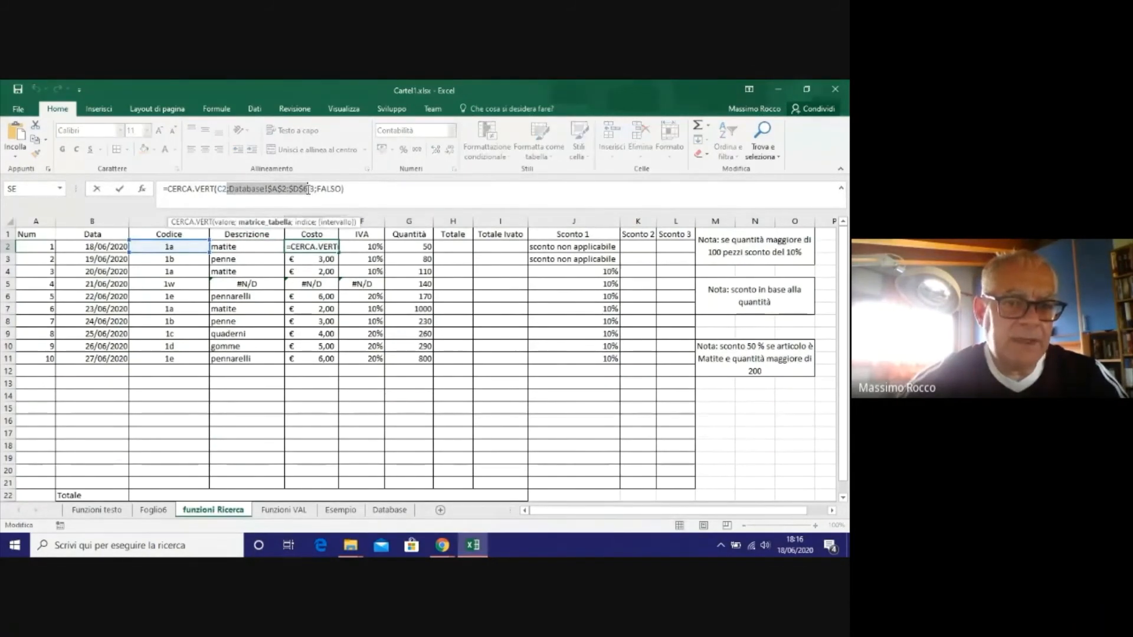
{"action": "left_click", "coordinate": [362, 407]}
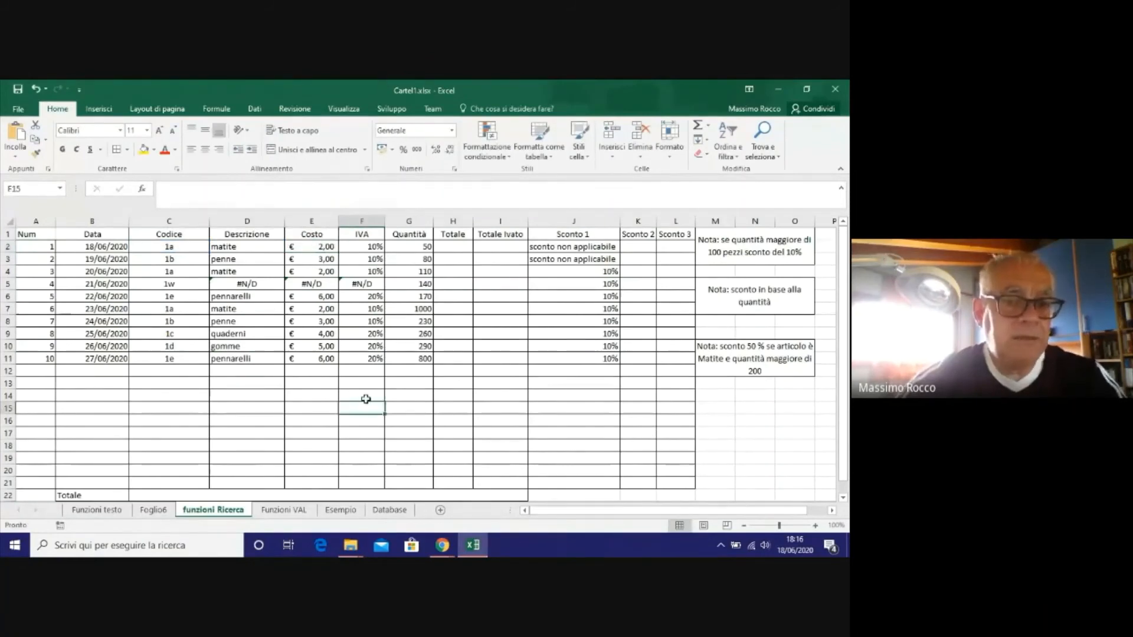
Switch to the Database sheet and deselect the product table.
{"action": "left_click", "coordinate": [337, 511]}
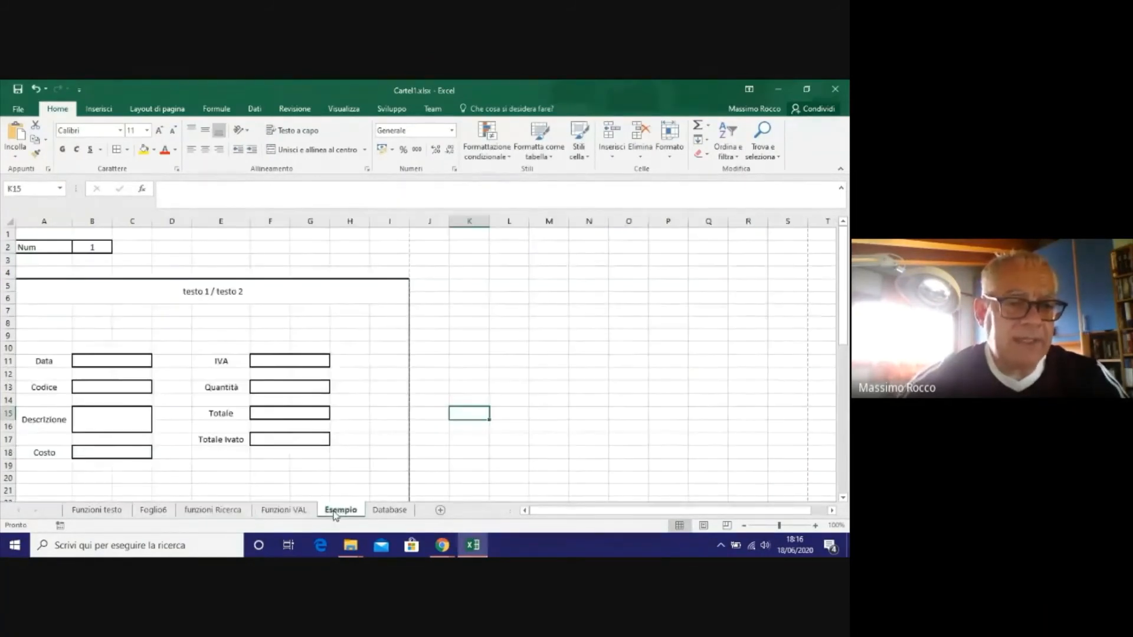
{"action": "left_click", "coordinate": [282, 511]}
{"action": "left_click", "coordinate": [227, 511]}
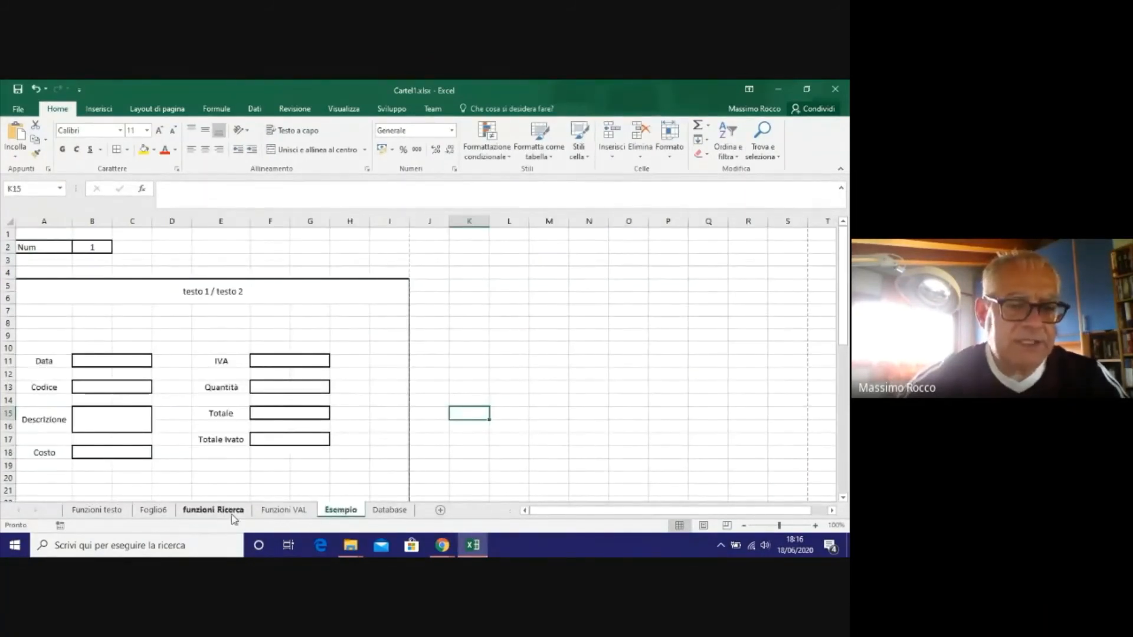
{"action": "left_click", "coordinate": [389, 512]}
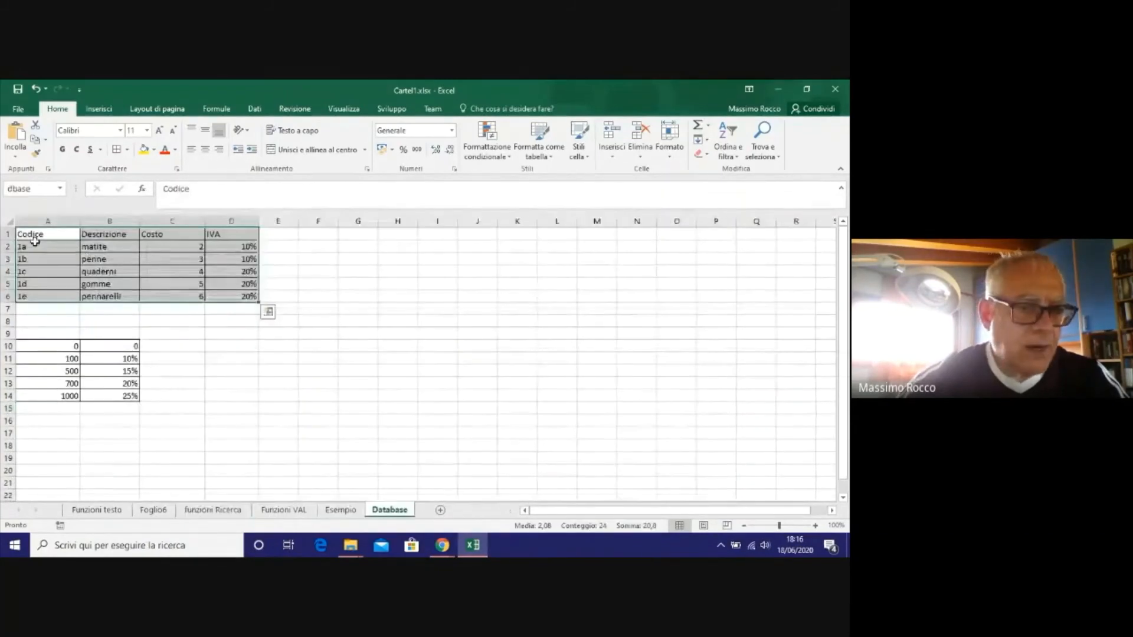
{"action": "left_click", "coordinate": [324, 323]}
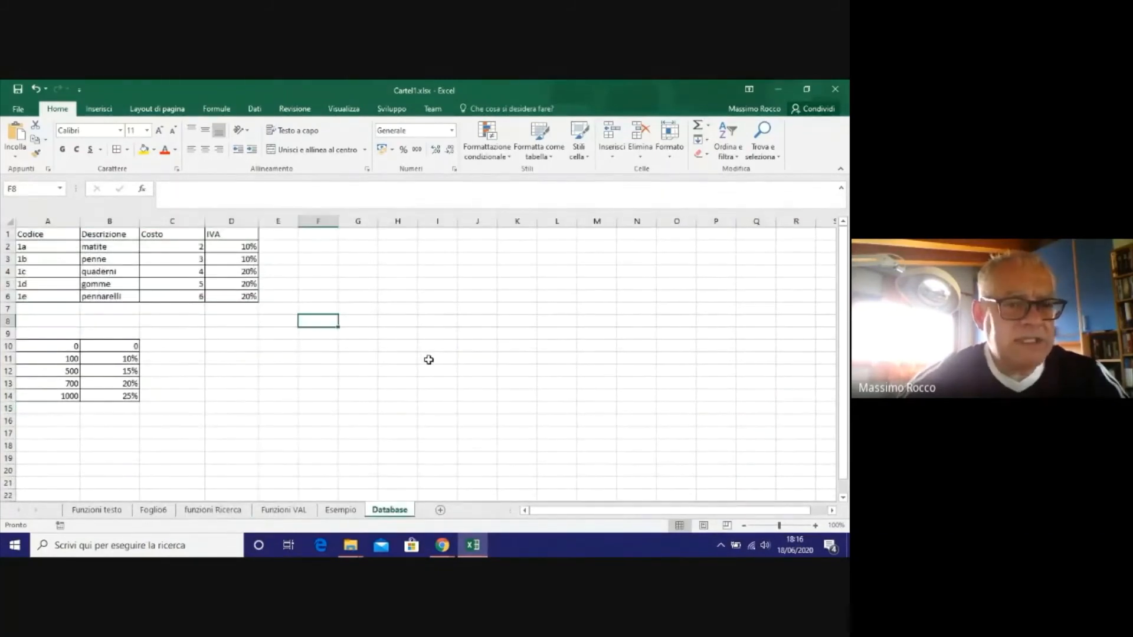
Enter 12% in cell G3 and 100 in cell J3 of the Database sheet.
{"action": "left_click", "coordinate": [357, 259]}
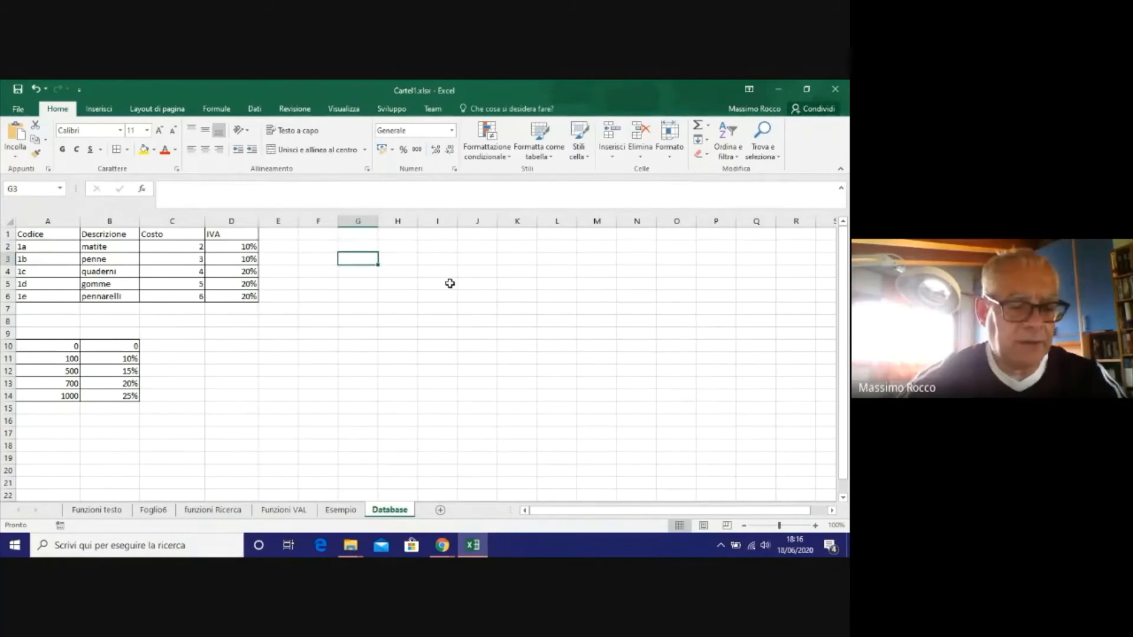
{"action": "type", "text": "12"}
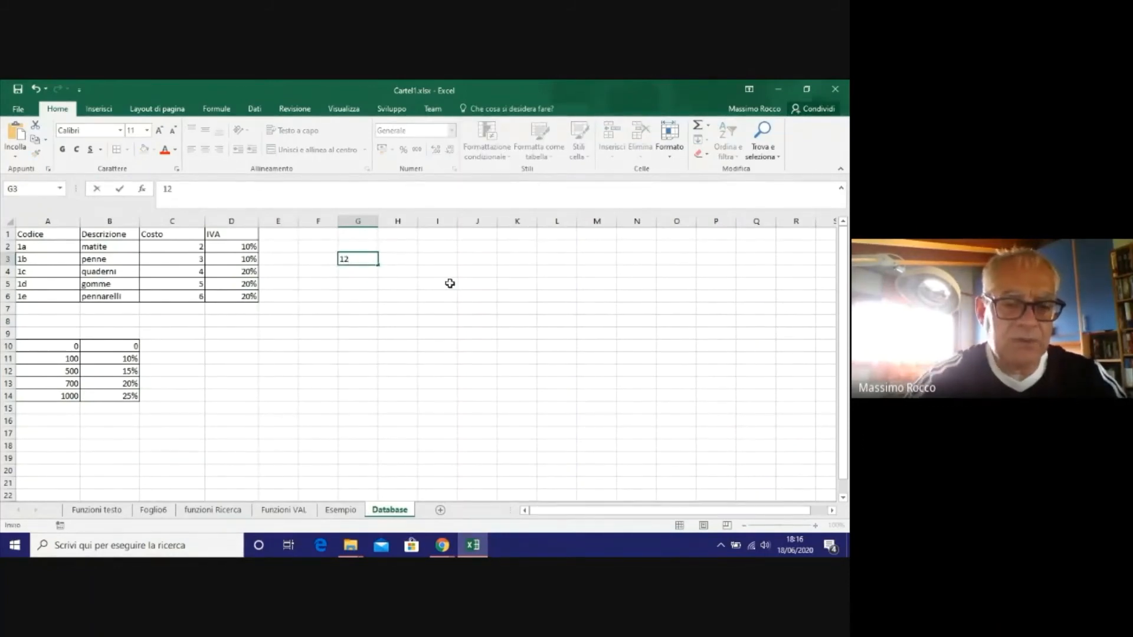
{"action": "left_click", "coordinate": [406, 288]}
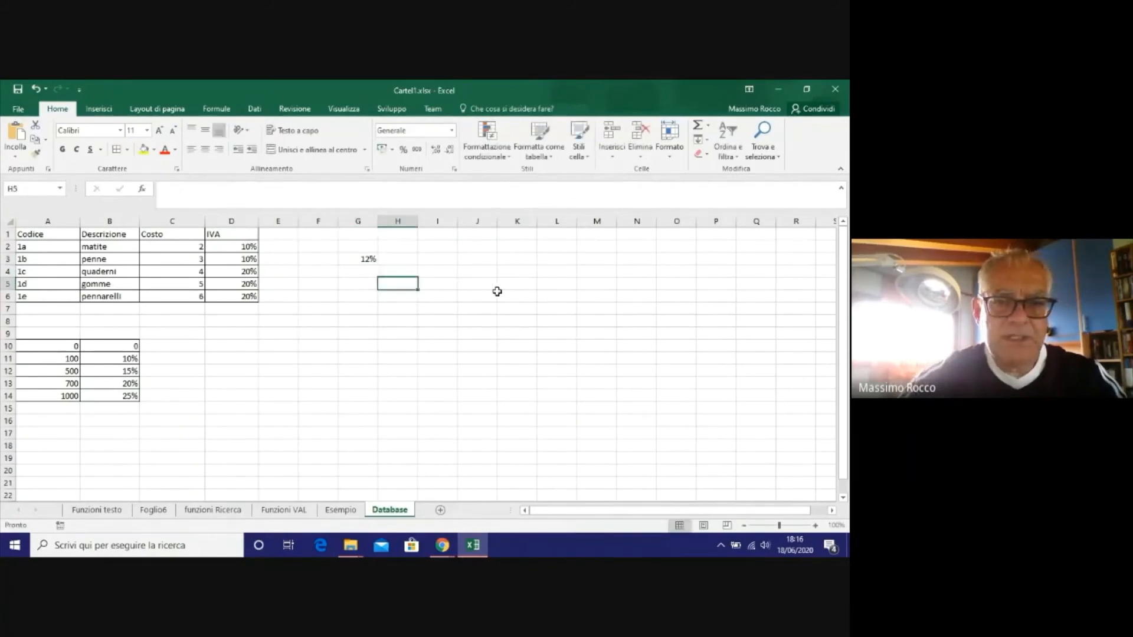
{"action": "left_click", "coordinate": [479, 282]}
{"action": "left_click", "coordinate": [472, 258]}
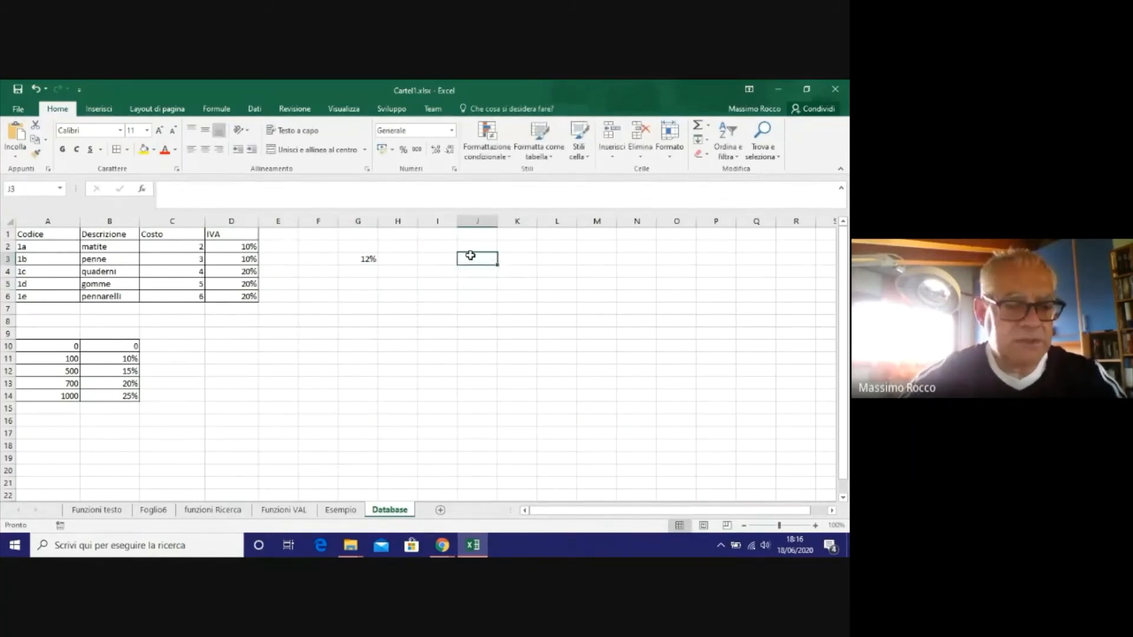
{"action": "type", "text": "100"}
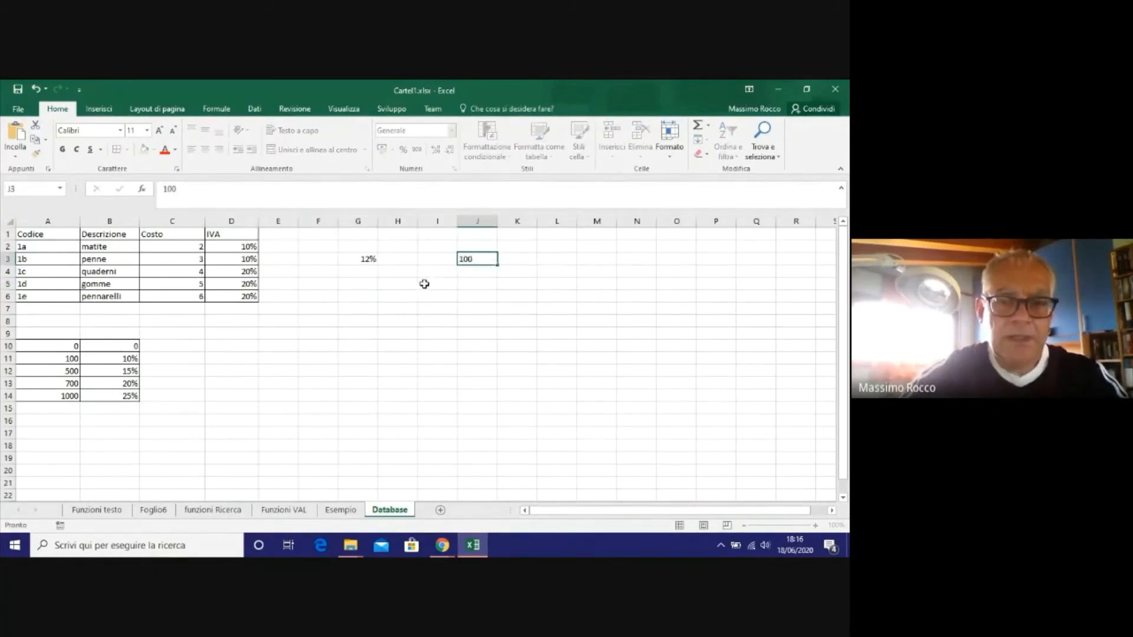
{"action": "left_click", "coordinate": [425, 283]}
Assign the name sconto to cell G3, which holds the percentage, and reselect the cell to check the name.
{"action": "left_click", "coordinate": [348, 260]}
{"action": "left_click", "coordinate": [47, 190]}
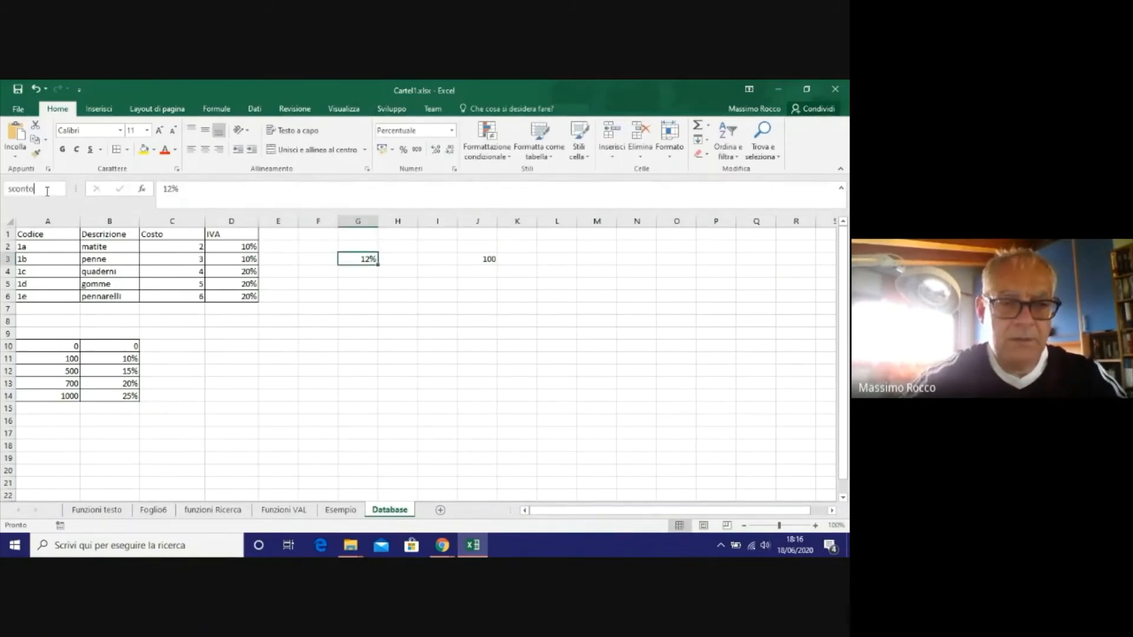
{"action": "type", "text": "sconto"}
{"action": "key", "text": "Return"}
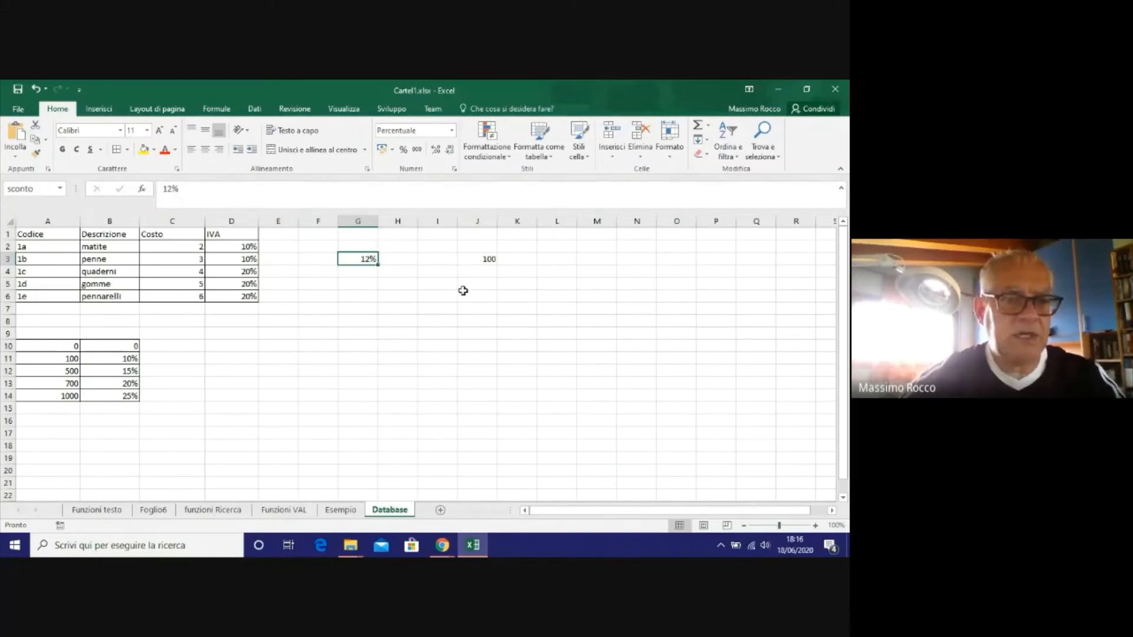
{"action": "left_click", "coordinate": [348, 277]}
{"action": "left_click", "coordinate": [363, 260]}
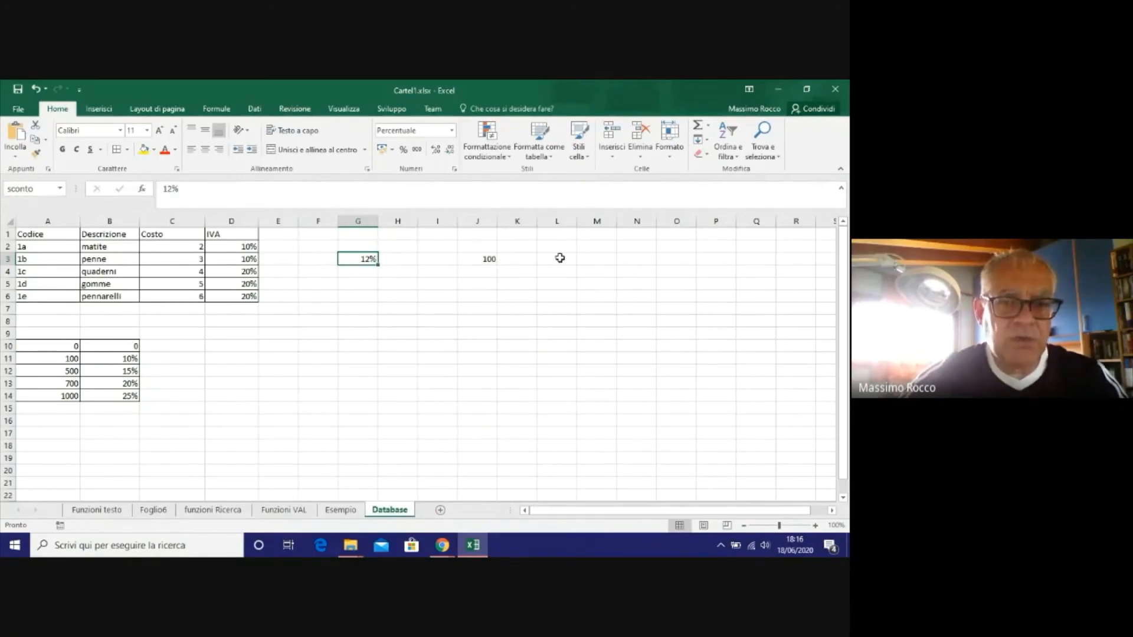
Enter the formula =J3*sconto in cell L3 and review it.
{"action": "left_click", "coordinate": [562, 258]}
{"action": "type", "text": "="}
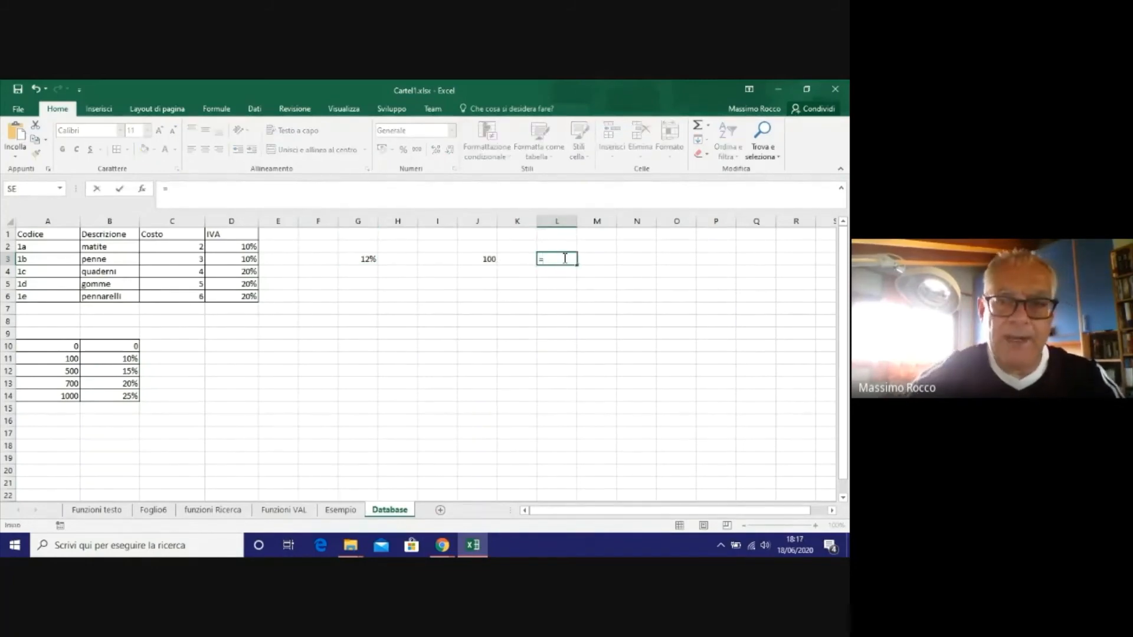
{"action": "left_click", "coordinate": [481, 259]}
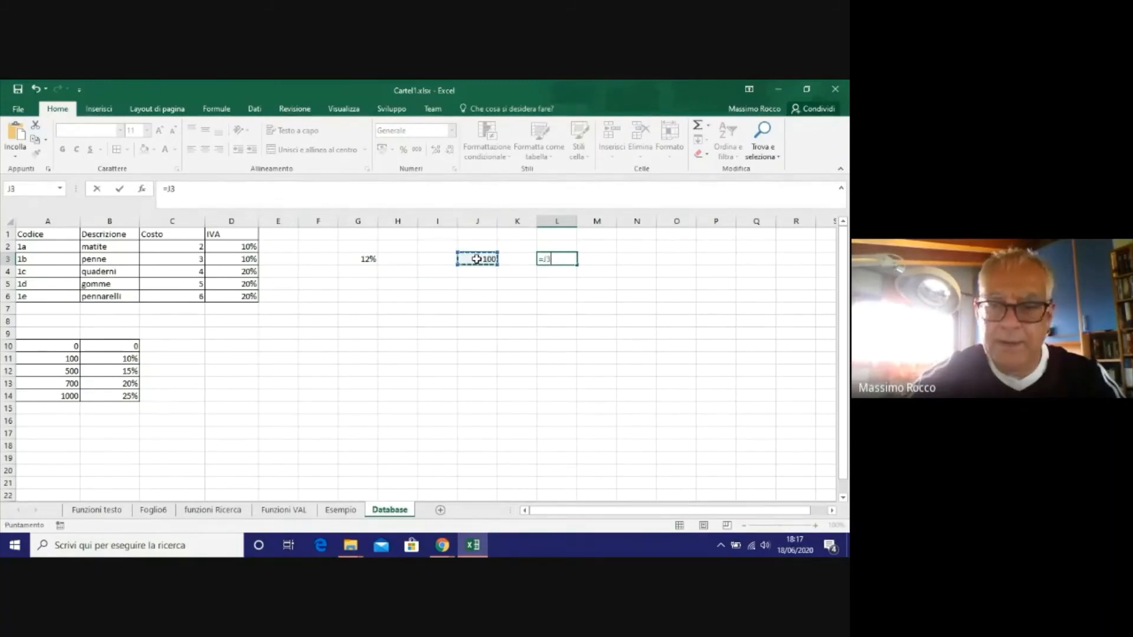
{"action": "type", "text": "*"}
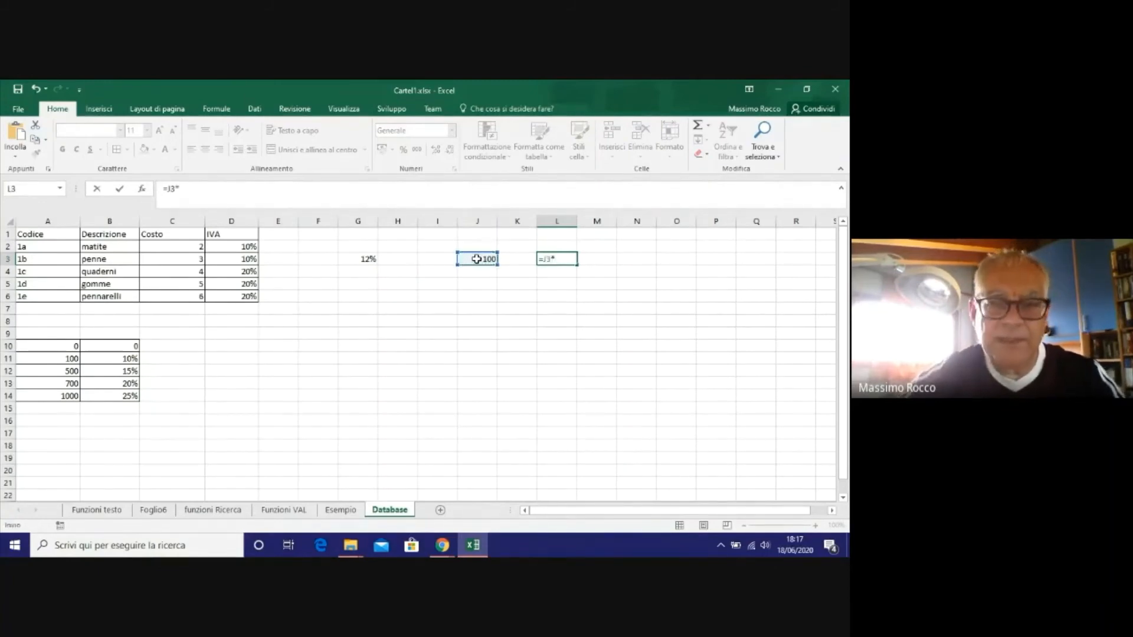
{"action": "left_click", "coordinate": [365, 258]}
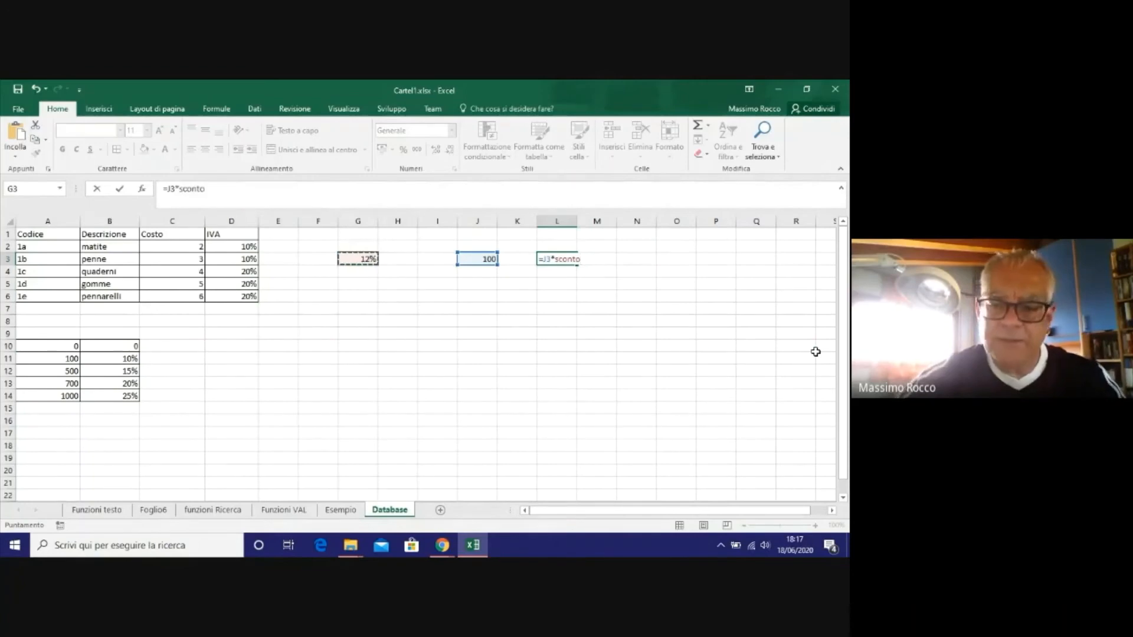
{"action": "key", "text": "Return"}
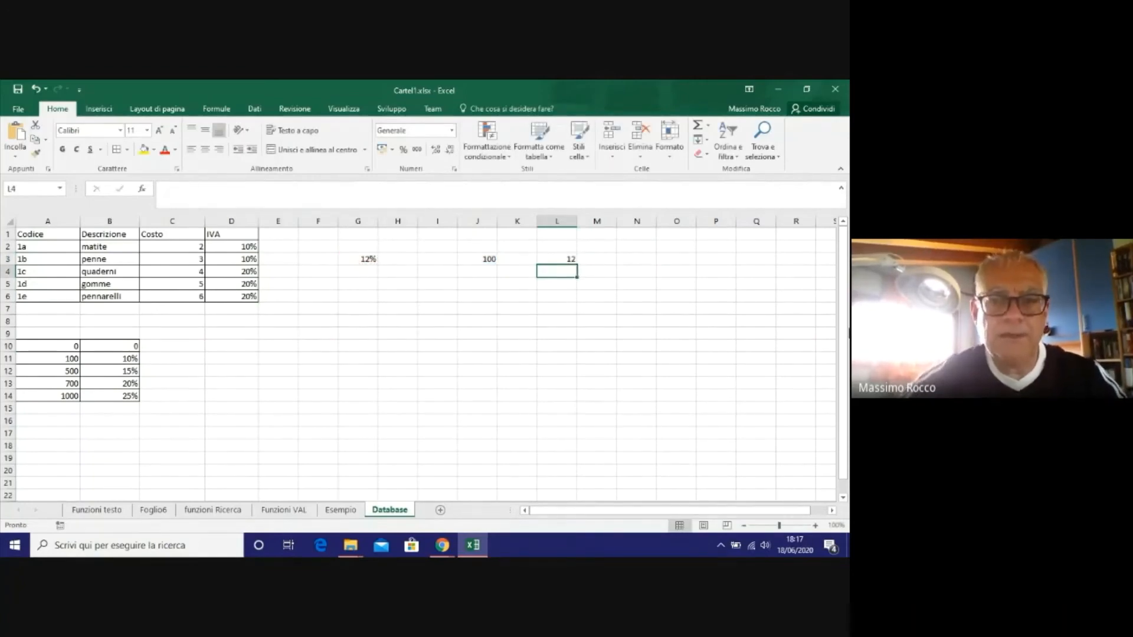
{"action": "left_click", "coordinate": [556, 254]}
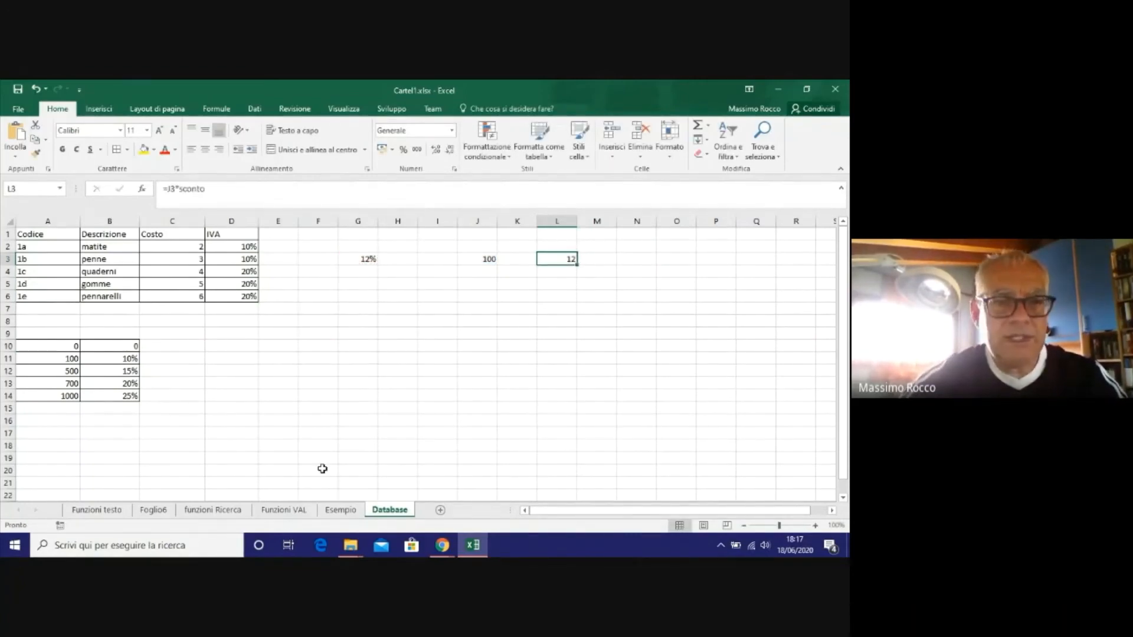
Enter 120 in cell J4 and 1340 in cell J5 of the Database sheet.
{"action": "left_click", "coordinate": [487, 272]}
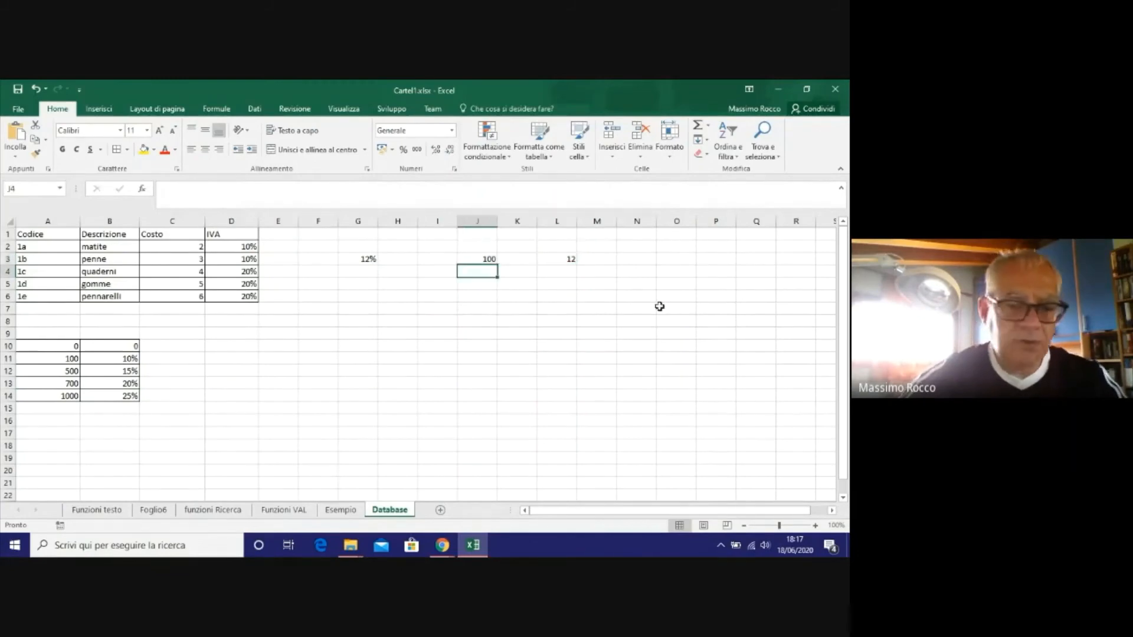
{"action": "type", "text": "120"}
{"action": "key", "text": "Return"}
{"action": "type", "text": "13"}
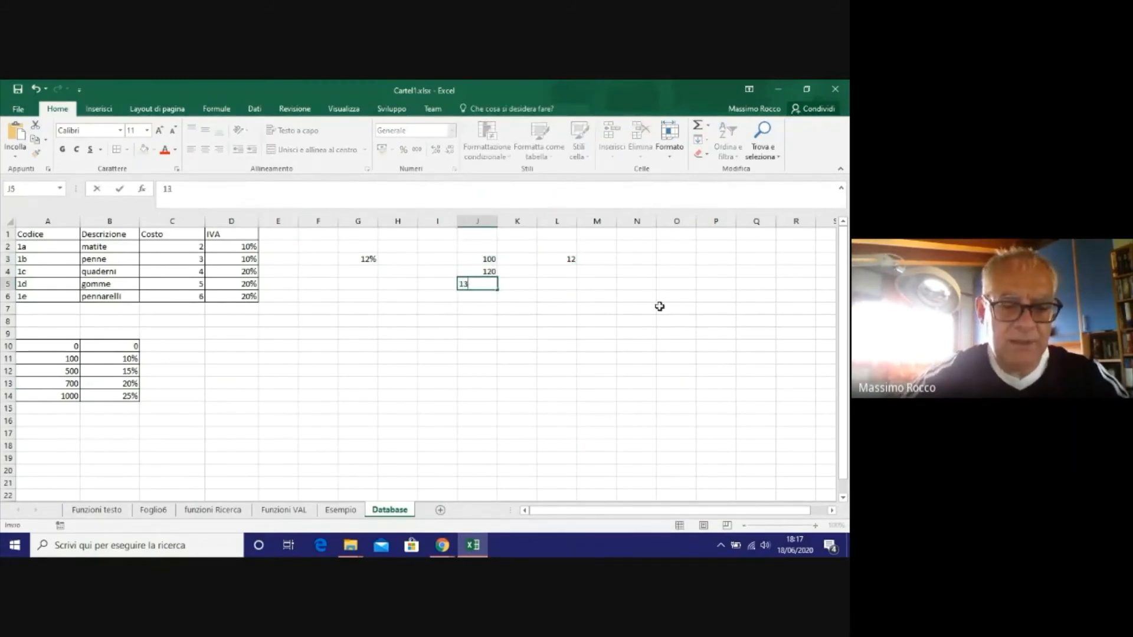
{"action": "type", "text": "40"}
{"action": "key", "text": "Return"}
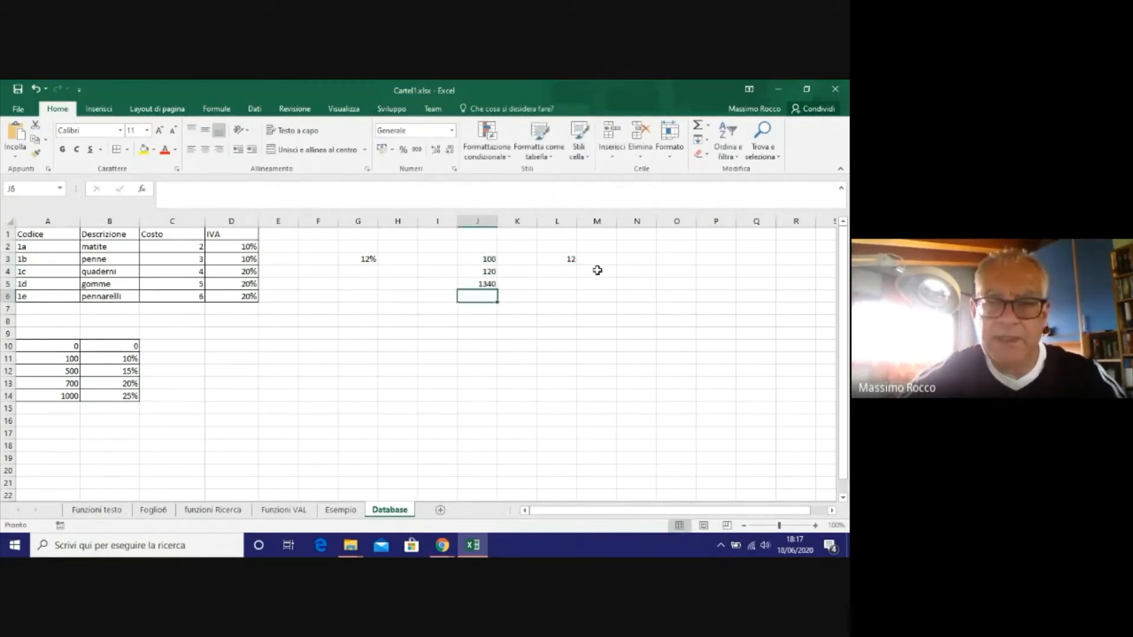
Copy the formula in L3 down to L5 and check the sconto reference in each copied formula.
{"action": "left_click", "coordinate": [565, 260]}
{"action": "left_click_drag", "start_coordinate": [576, 264], "coordinate": [576, 290]}
{"action": "left_click", "coordinate": [566, 274]}
{"action": "left_click", "coordinate": [569, 285]}
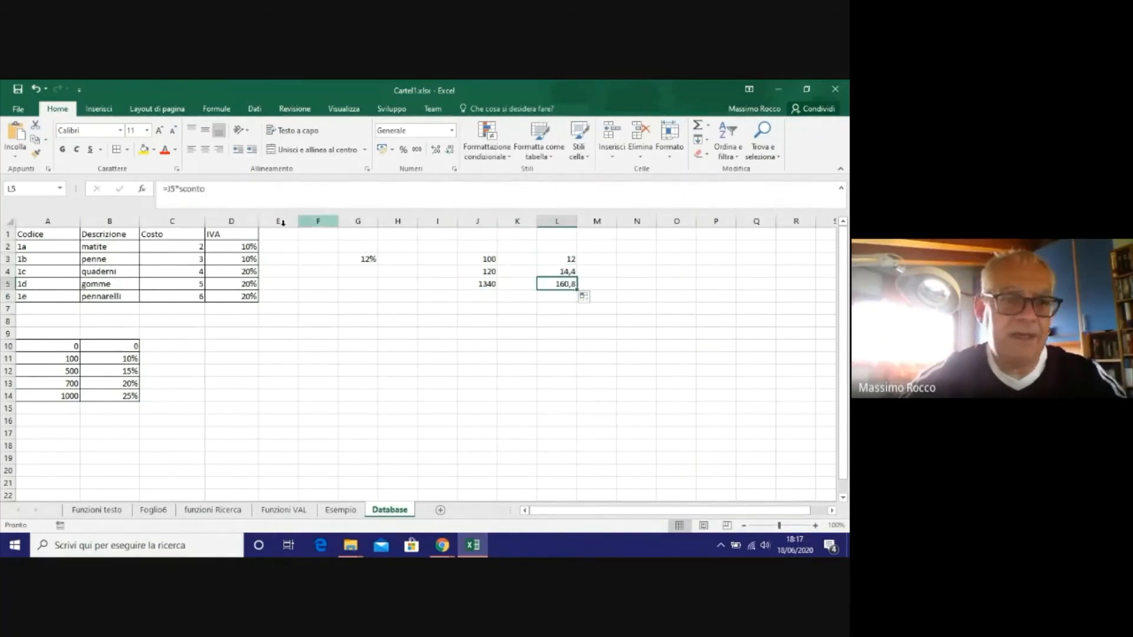
{"action": "left_click", "coordinate": [558, 259]}
{"action": "left_click", "coordinate": [560, 284]}
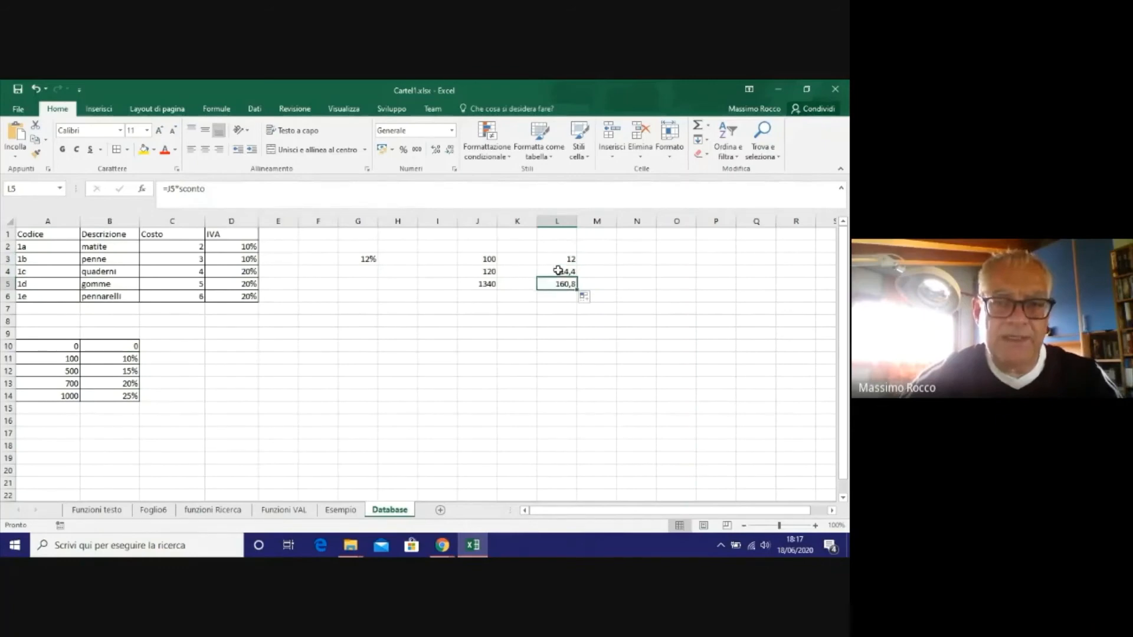
{"action": "left_click", "coordinate": [558, 272]}
{"action": "left_click", "coordinate": [556, 258]}
{"action": "left_click", "coordinate": [555, 273]}
{"action": "left_click", "coordinate": [559, 285]}
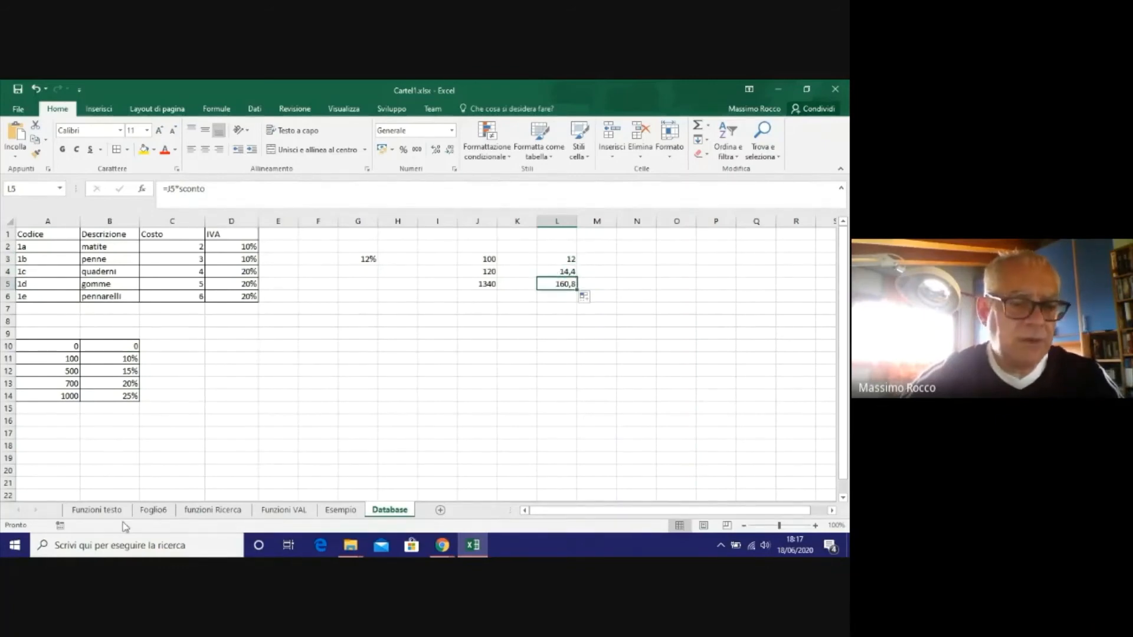
On the Funzioni testo sheet, examine the SOSTITUISCI formula in B6 and the old and new code cells C6 and D6 it references.
{"action": "left_click", "coordinate": [97, 509]}
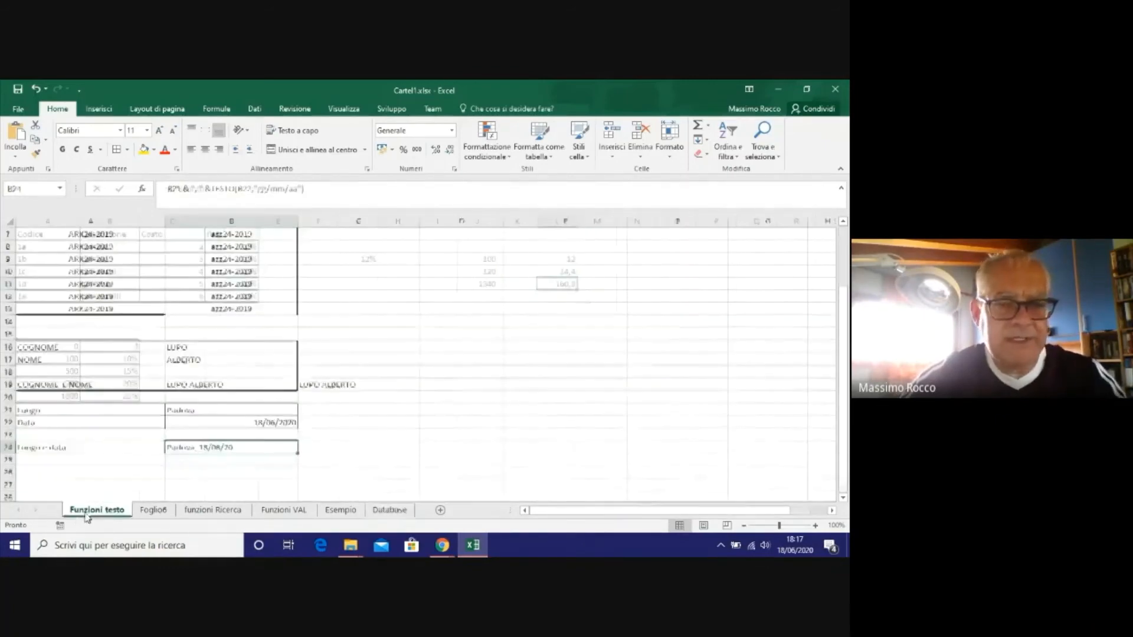
{"action": "scroll", "coordinate": [287, 338], "scroll_direction": "up", "scroll_amount": 2}
{"action": "left_click", "coordinate": [394, 296]}
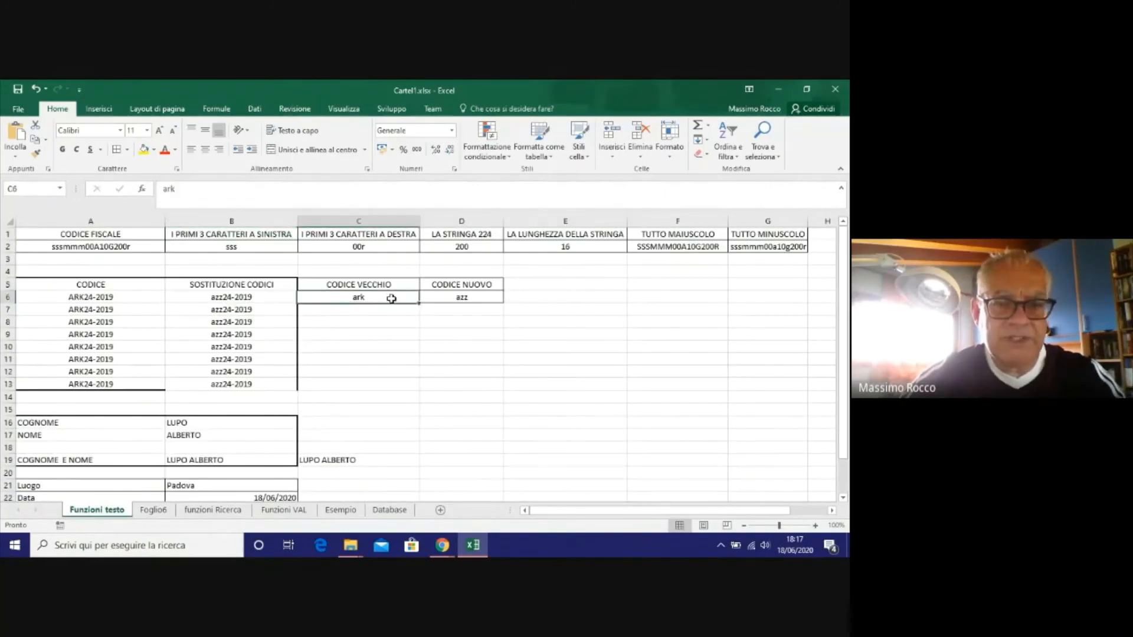
{"action": "left_click", "coordinate": [473, 297]}
{"action": "left_click", "coordinate": [352, 297]}
{"action": "left_click", "coordinate": [266, 297]}
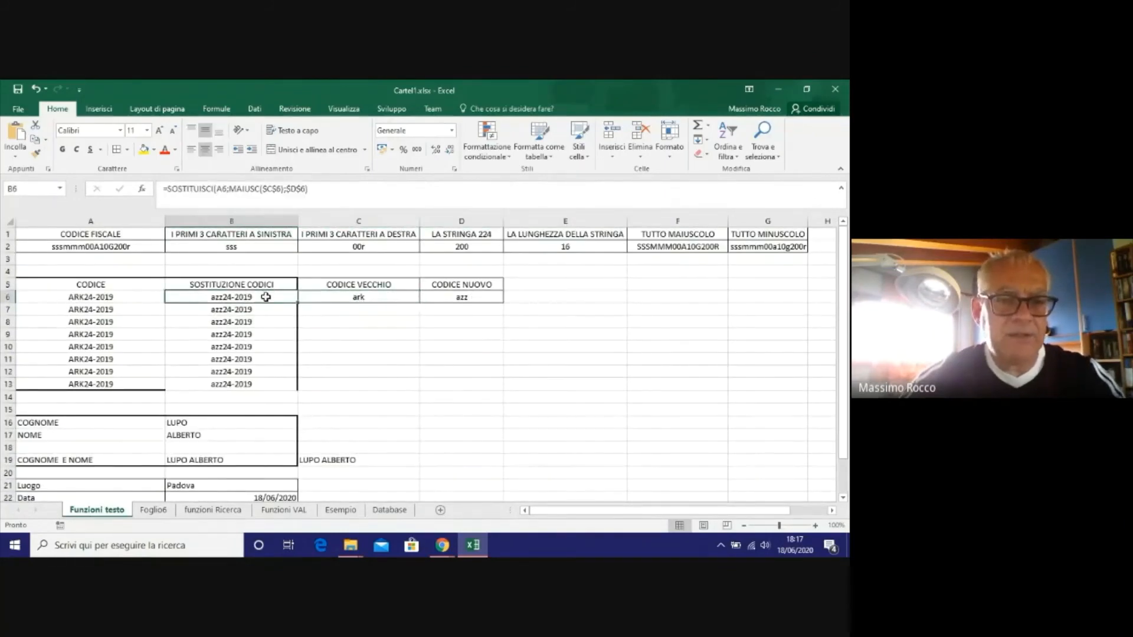
{"action": "left_click", "coordinate": [356, 298]}
{"action": "left_click", "coordinate": [490, 296]}
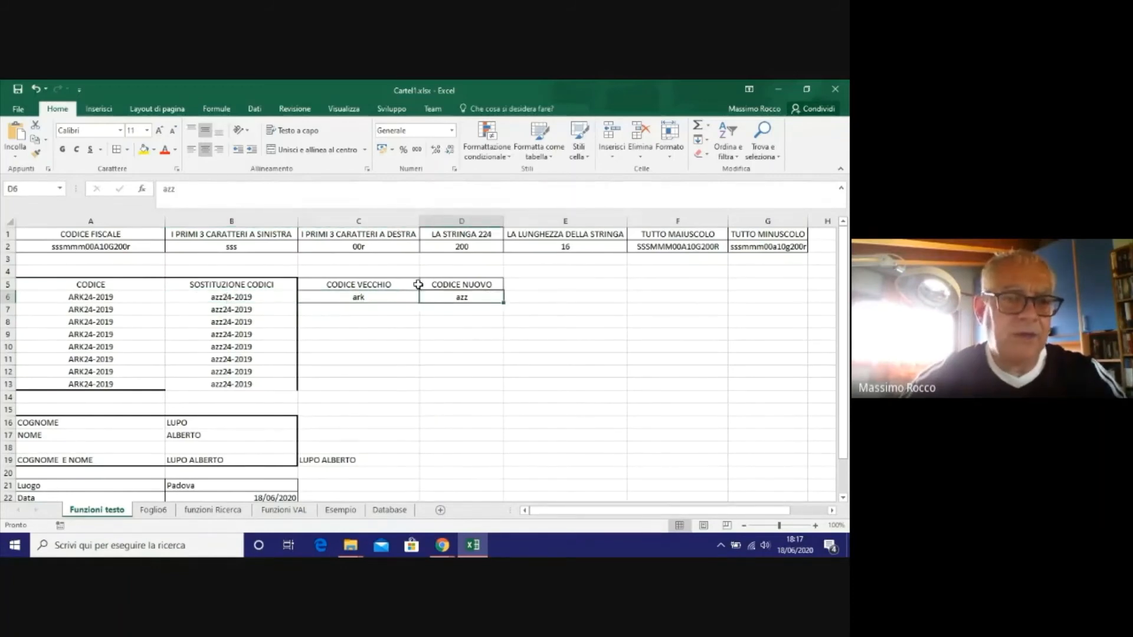
{"action": "left_click", "coordinate": [259, 297]}
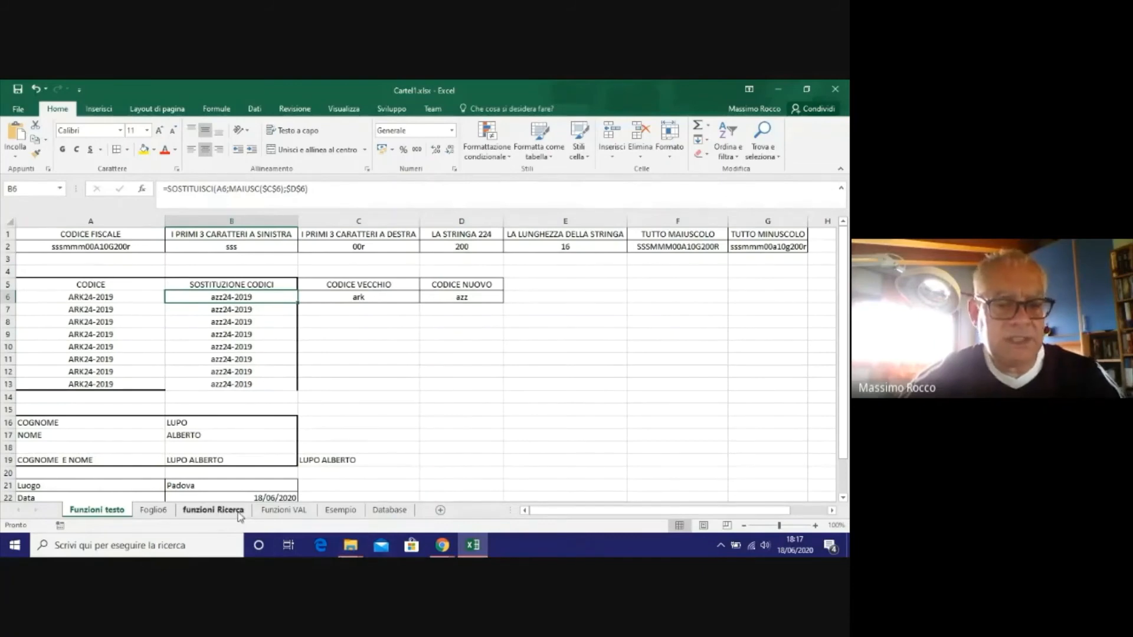
On the funzioni Ricerca sheet, enter the formula =G2*E2 in the first Totale cell H2 and widen column H.
{"action": "left_click", "coordinate": [154, 511]}
{"action": "left_click", "coordinate": [213, 510]}
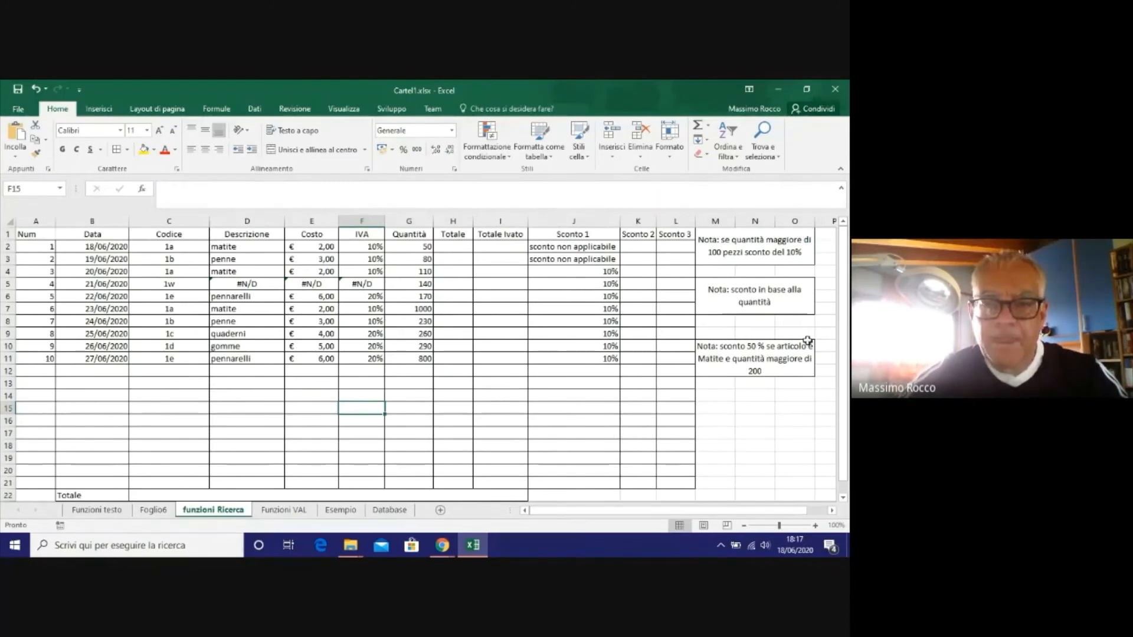
{"action": "left_click", "coordinate": [455, 249]}
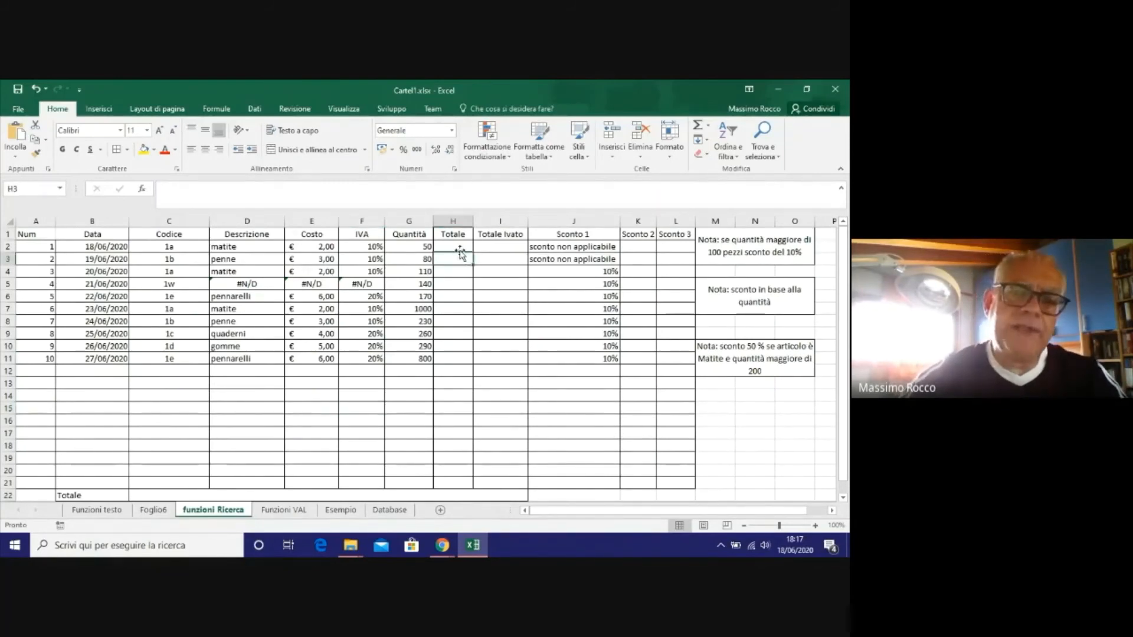
{"action": "left_click", "coordinate": [491, 247]}
{"action": "left_click", "coordinate": [450, 249]}
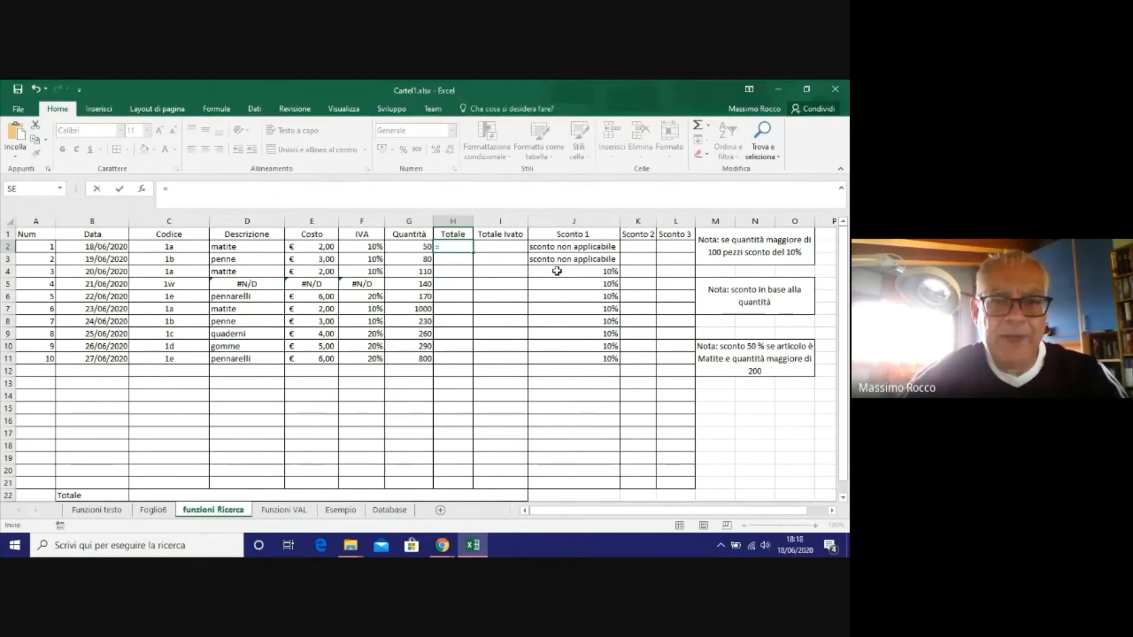
{"action": "left_click", "coordinate": [410, 246]}
{"action": "type", "text": "*"}
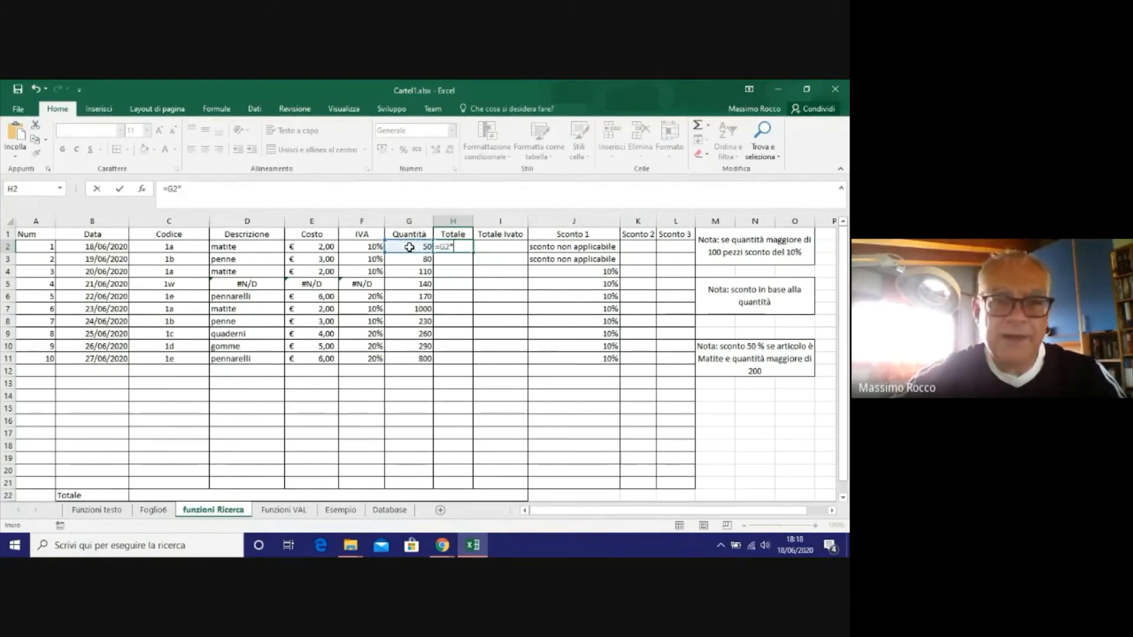
{"action": "left_click", "coordinate": [307, 248]}
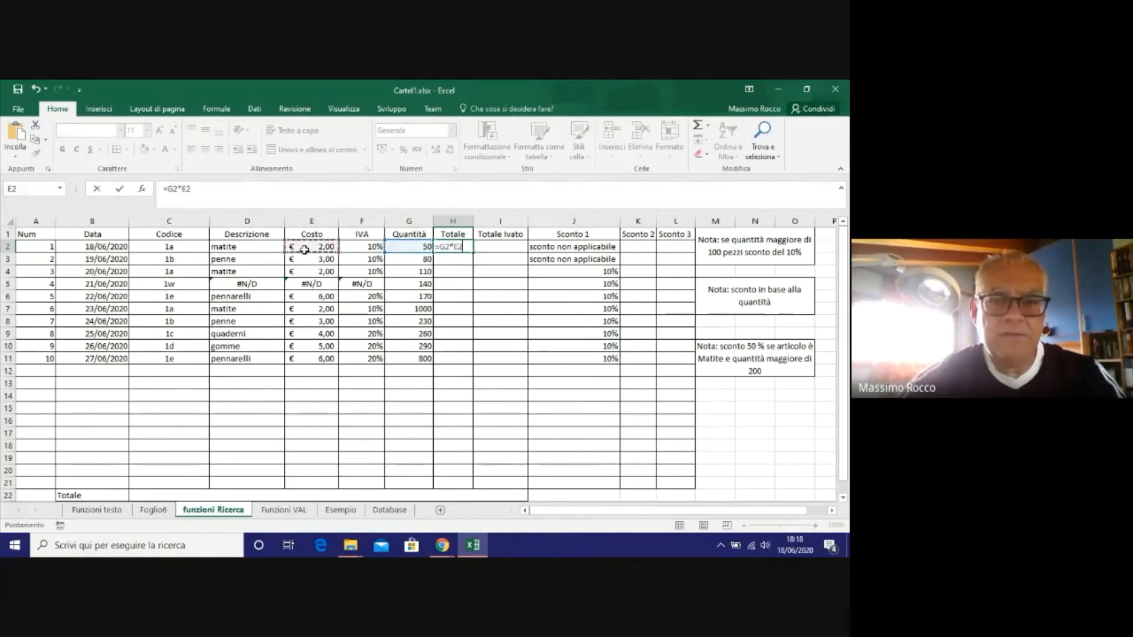
{"action": "key", "text": "Return"}
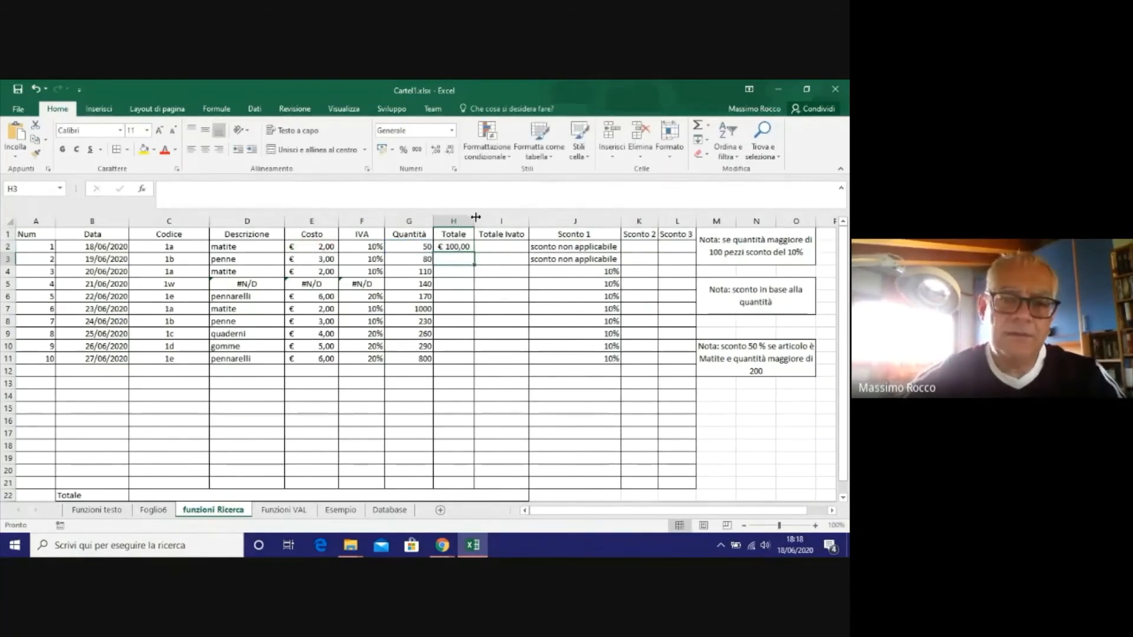
{"action": "left_click_drag", "start_coordinate": [474, 221], "coordinate": [494, 221]}
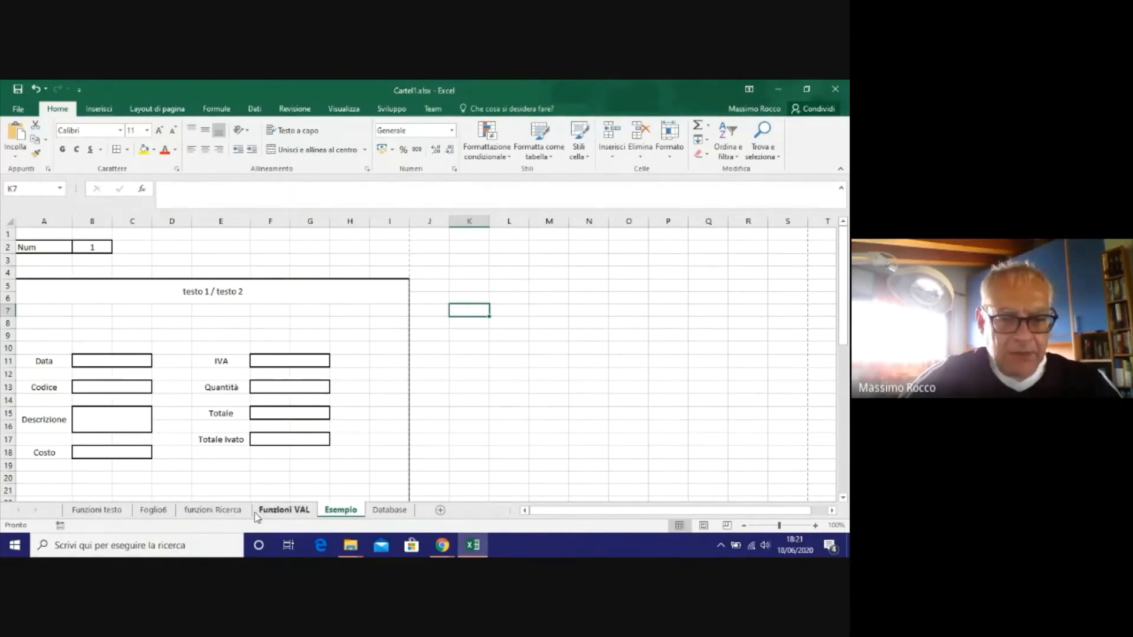
Replace the code in cell C5 of the funzioni Ricerca sheet with 1a.
{"action": "left_click", "coordinate": [214, 511]}
{"action": "left_click", "coordinate": [197, 288]}
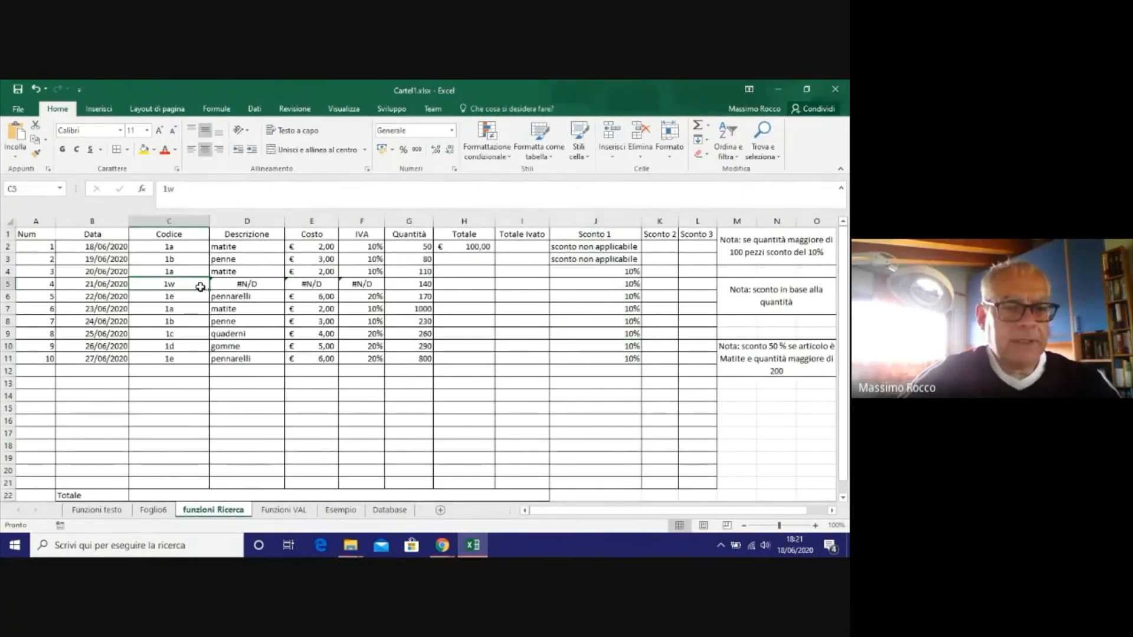
{"action": "type", "text": "1a"}
{"action": "left_click", "coordinate": [279, 356]}
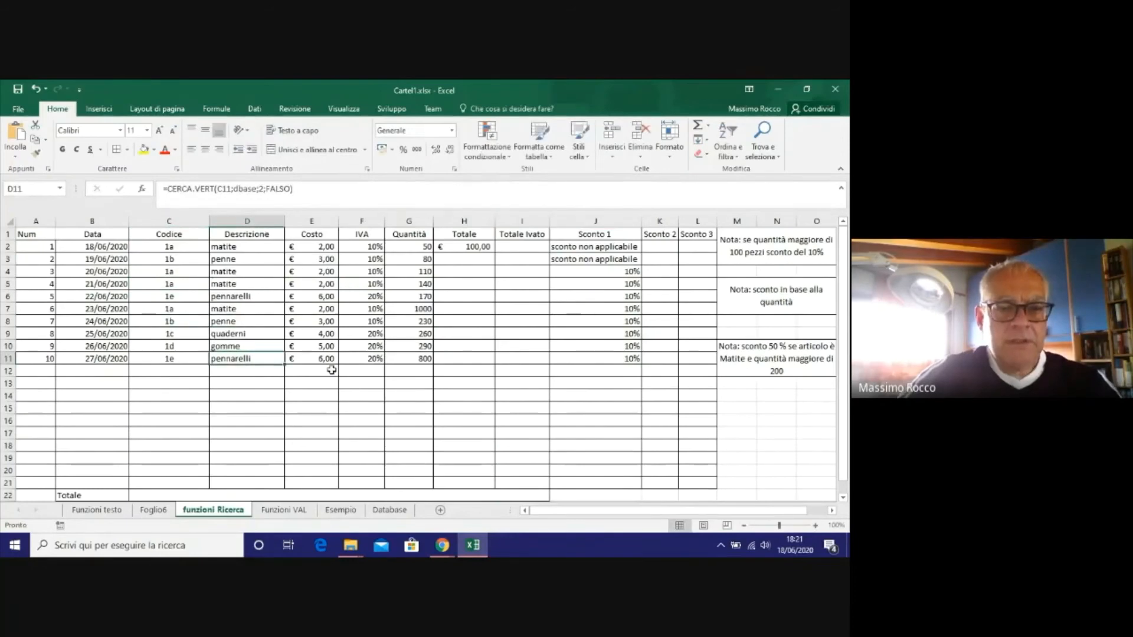
Compare the order record in row 2 of the funzioni Ricerca sheet with the empty form on the Esempio sheet.
{"action": "left_click", "coordinate": [298, 511]}
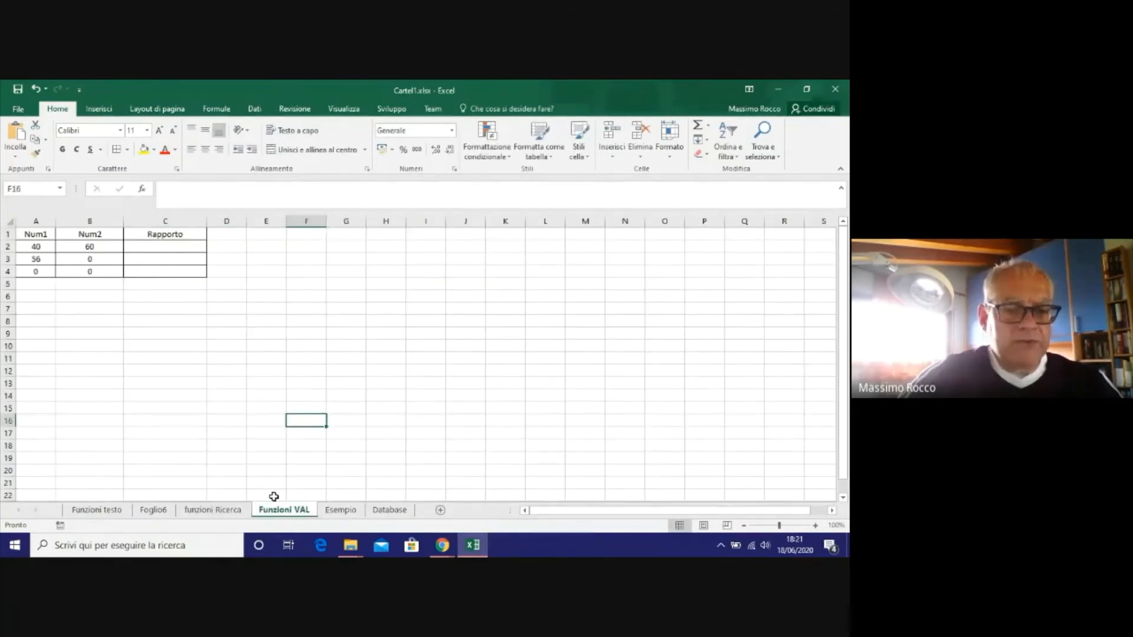
{"action": "left_click", "coordinate": [216, 511]}
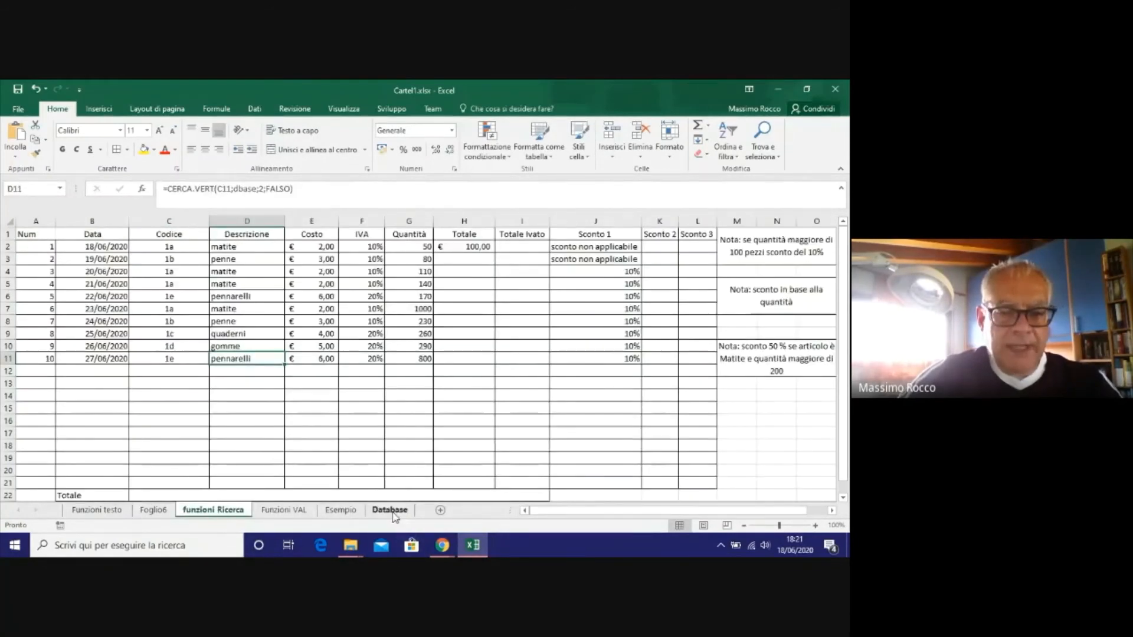
{"action": "left_click", "coordinate": [345, 512]}
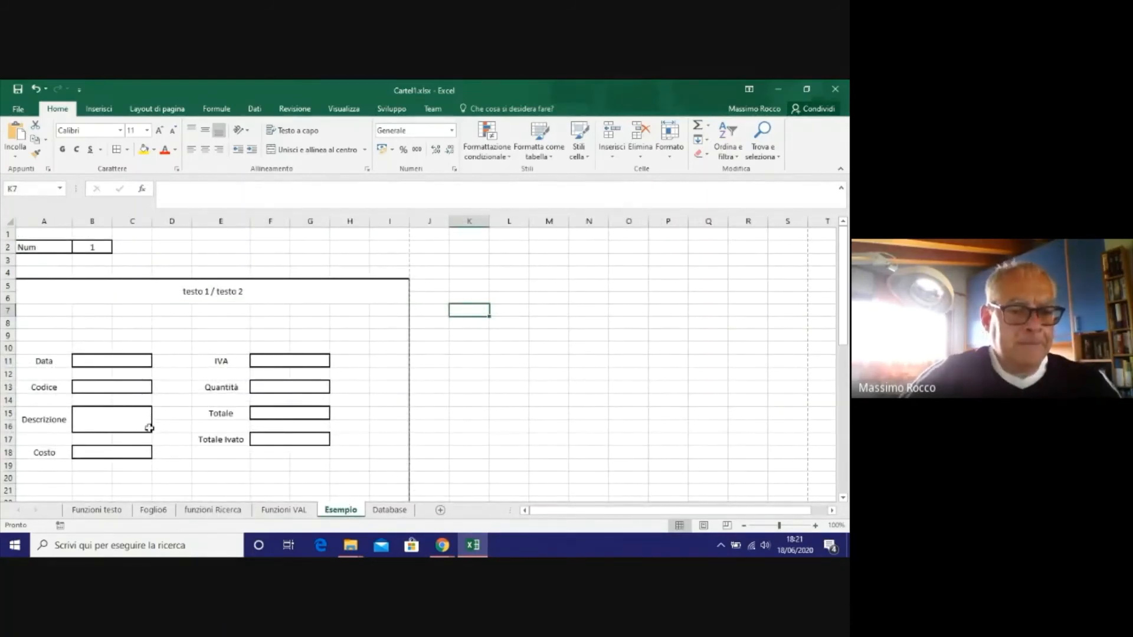
{"action": "left_click", "coordinate": [206, 513]}
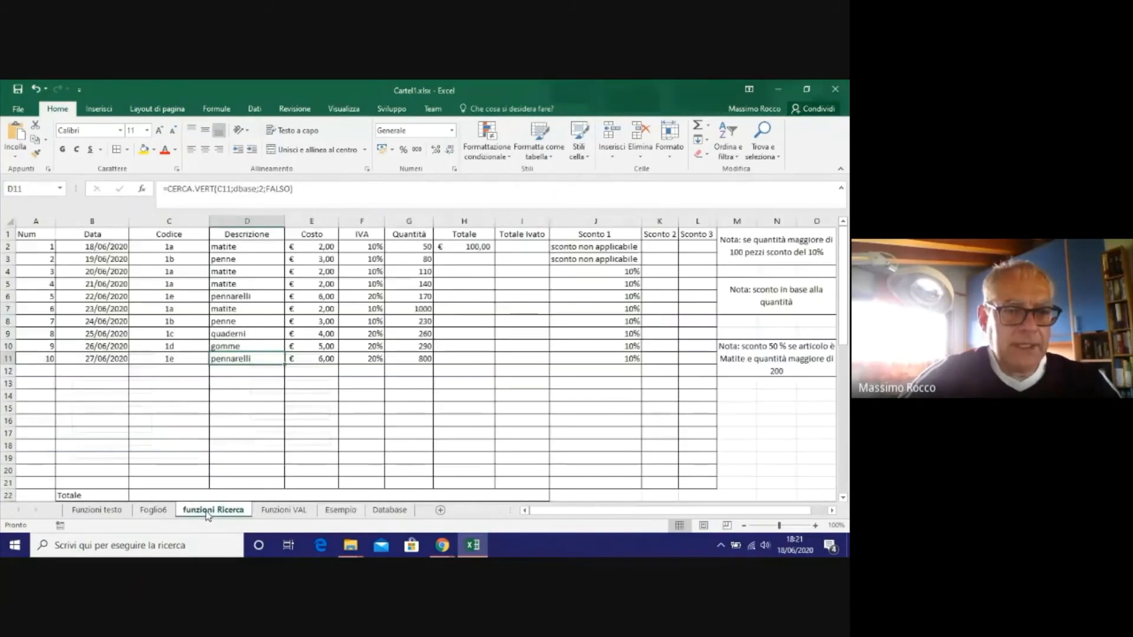
{"action": "left_click_drag", "start_coordinate": [36, 247], "coordinate": [617, 246]}
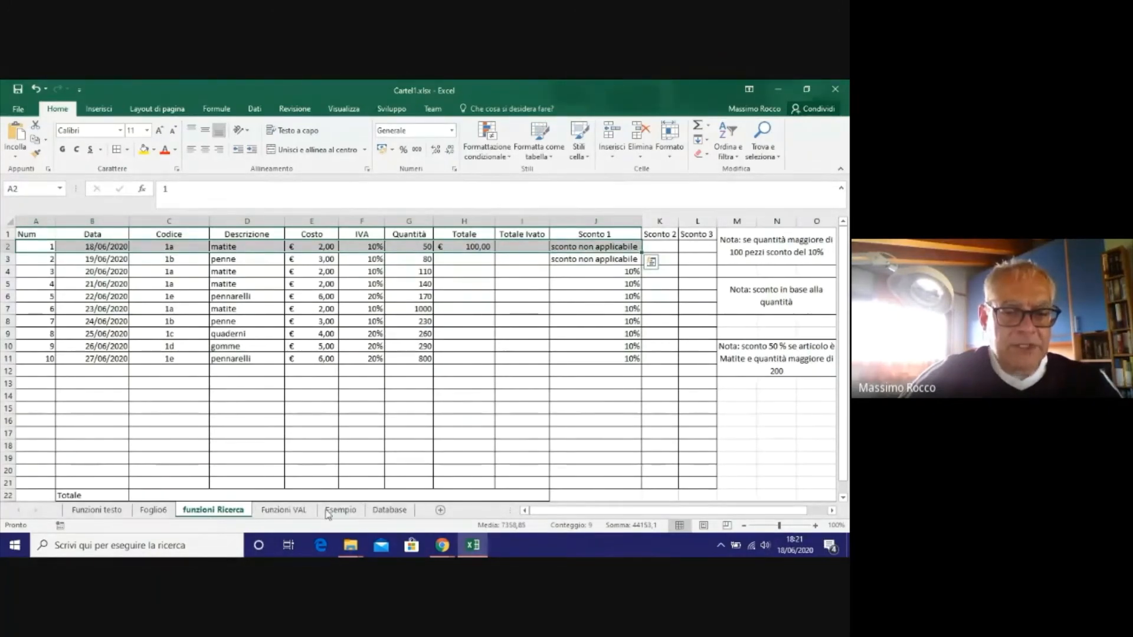
{"action": "left_click", "coordinate": [341, 510]}
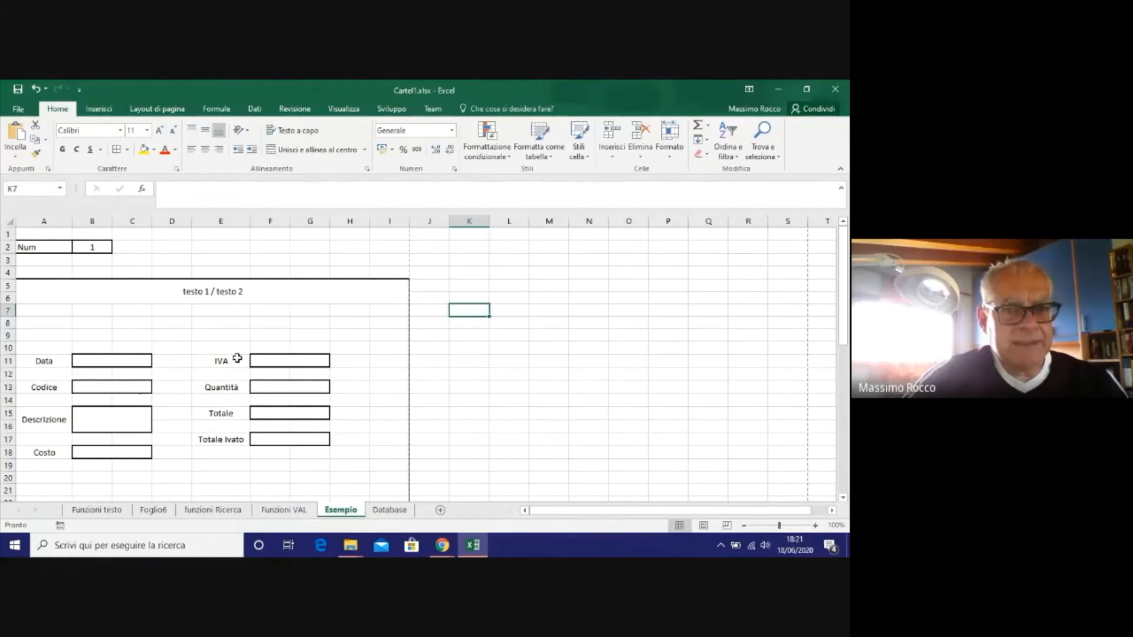
View the Sviluppo commands and open the ribbon customization settings in the Excel options to inspect the main tabs.
{"action": "left_click", "coordinate": [392, 111]}
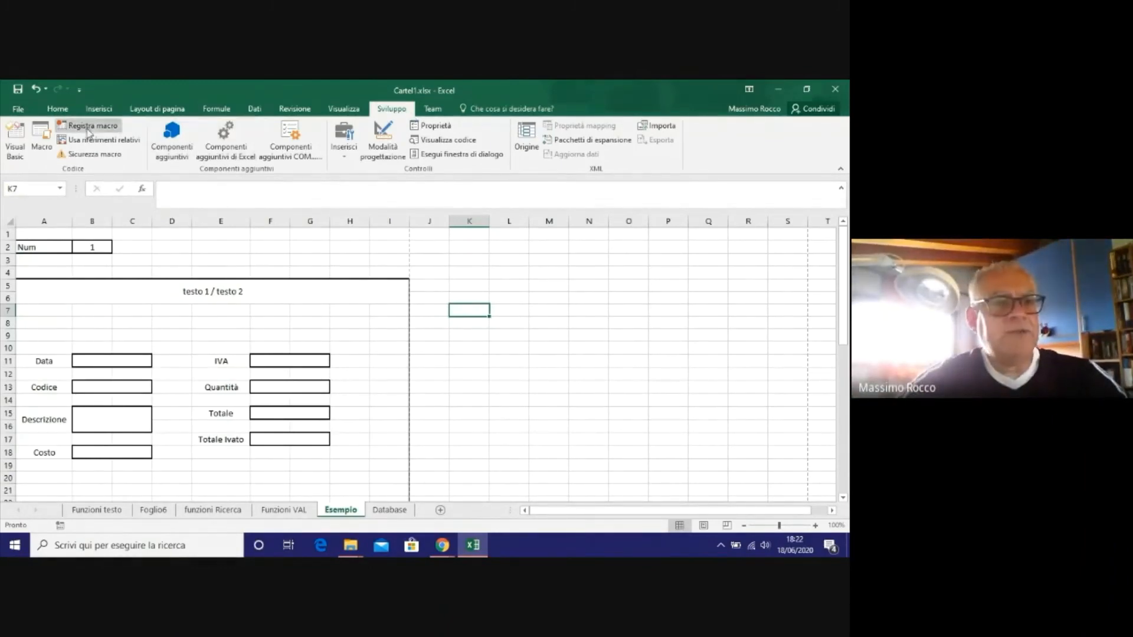
{"action": "left_click", "coordinate": [18, 109]}
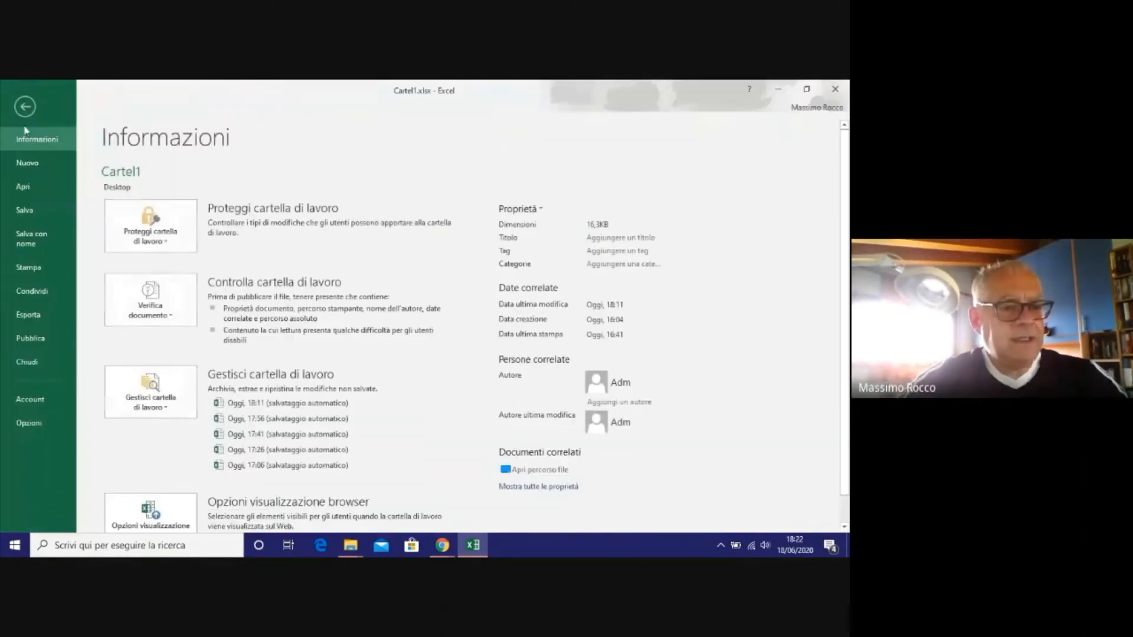
{"action": "left_click", "coordinate": [29, 423]}
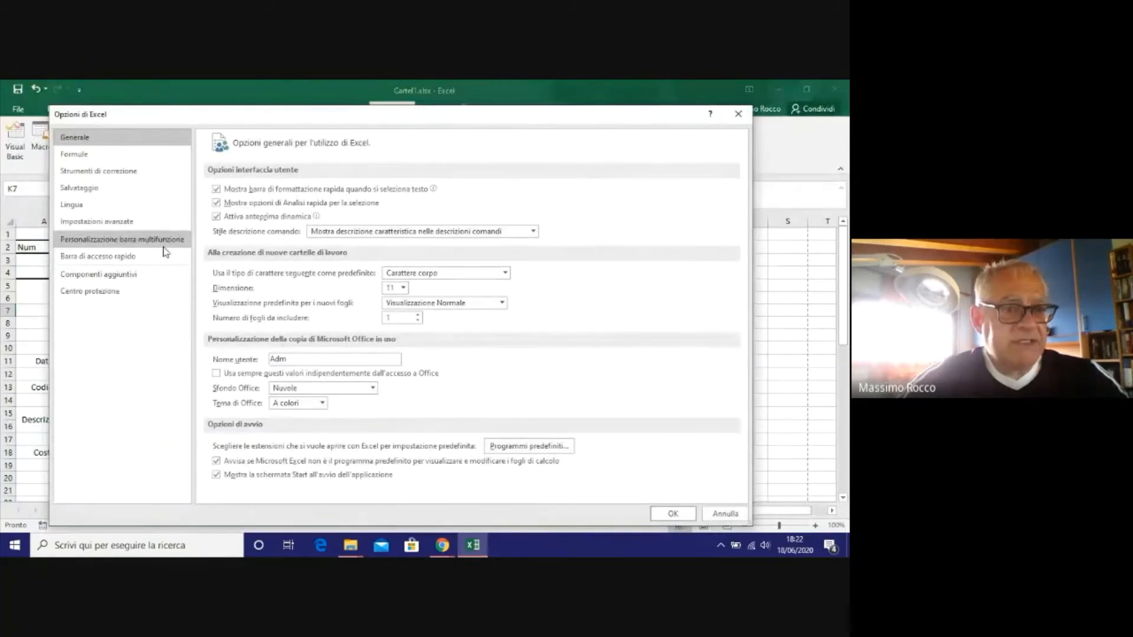
{"action": "left_click", "coordinate": [106, 247]}
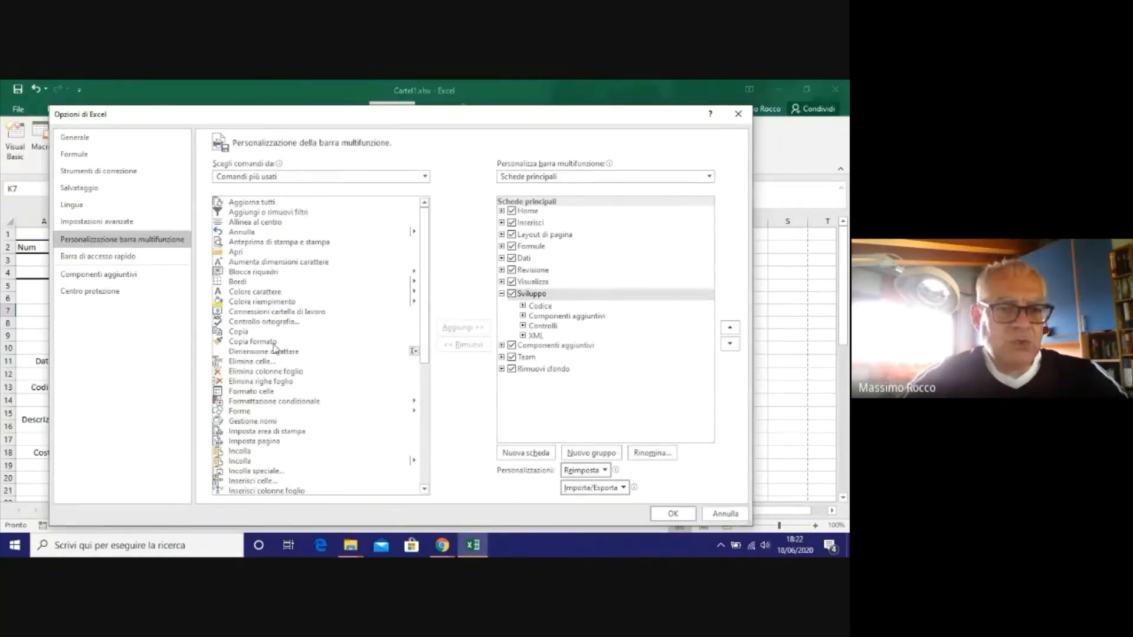
{"action": "mouse_move", "coordinate": [423, 278]}
{"action": "left_mouse_down"}
{"action": "mouse_move", "coordinate": [416, 389]}
{"action": "mouse_move", "coordinate": [421, 269]}
{"action": "left_mouse_up"}
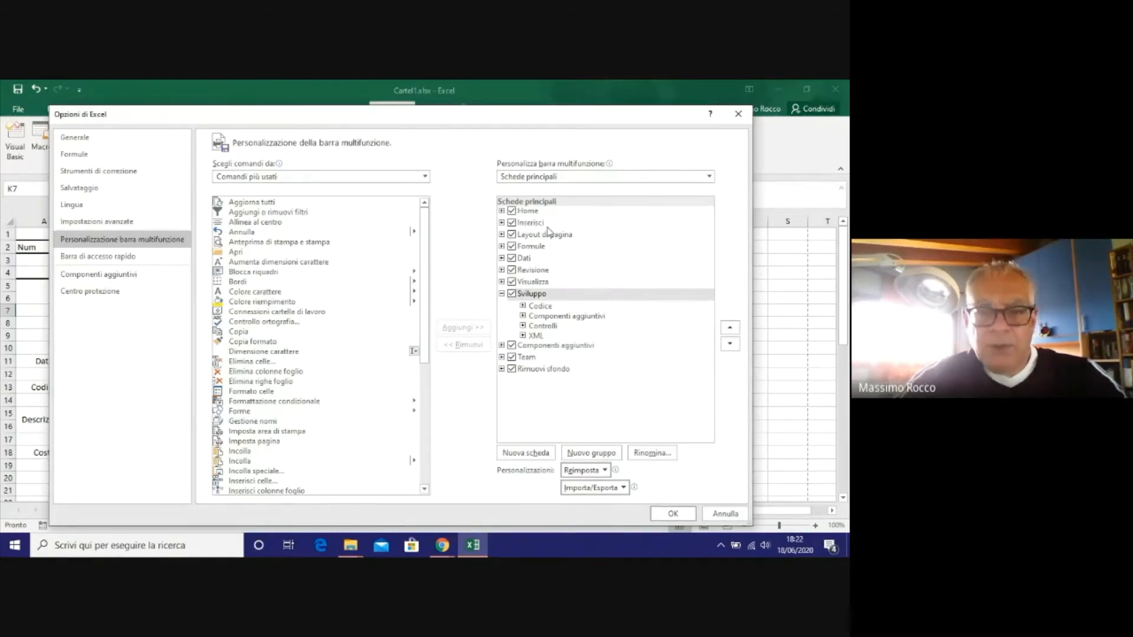
Disable the Sviluppo ribbon tab, re-enable it and apply the options.
{"action": "left_click", "coordinate": [512, 295]}
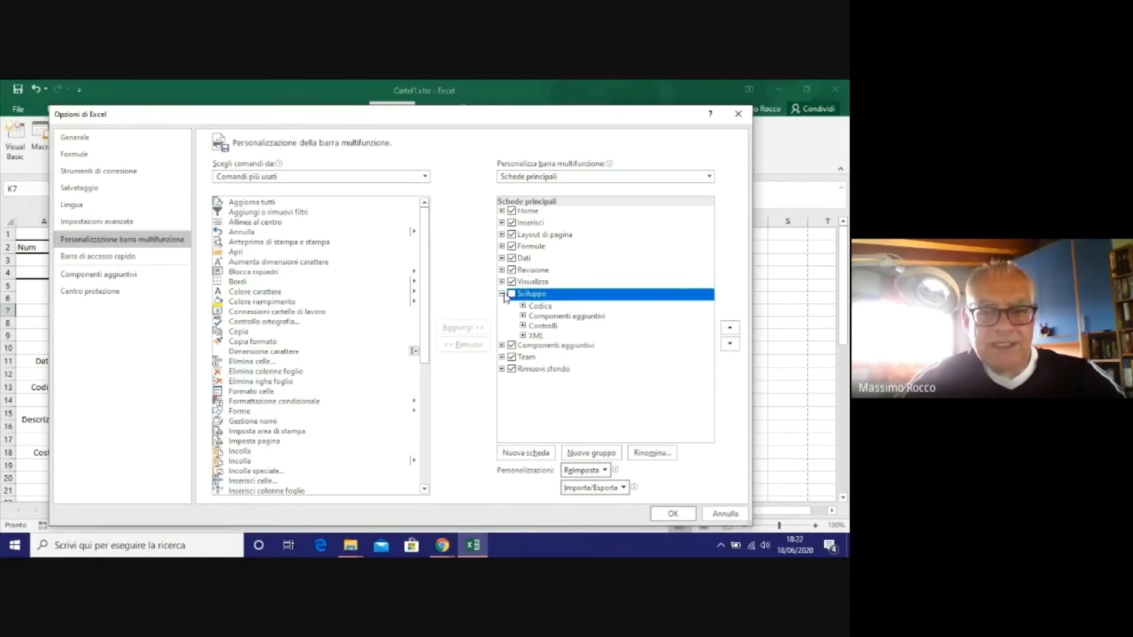
{"action": "left_click", "coordinate": [501, 294]}
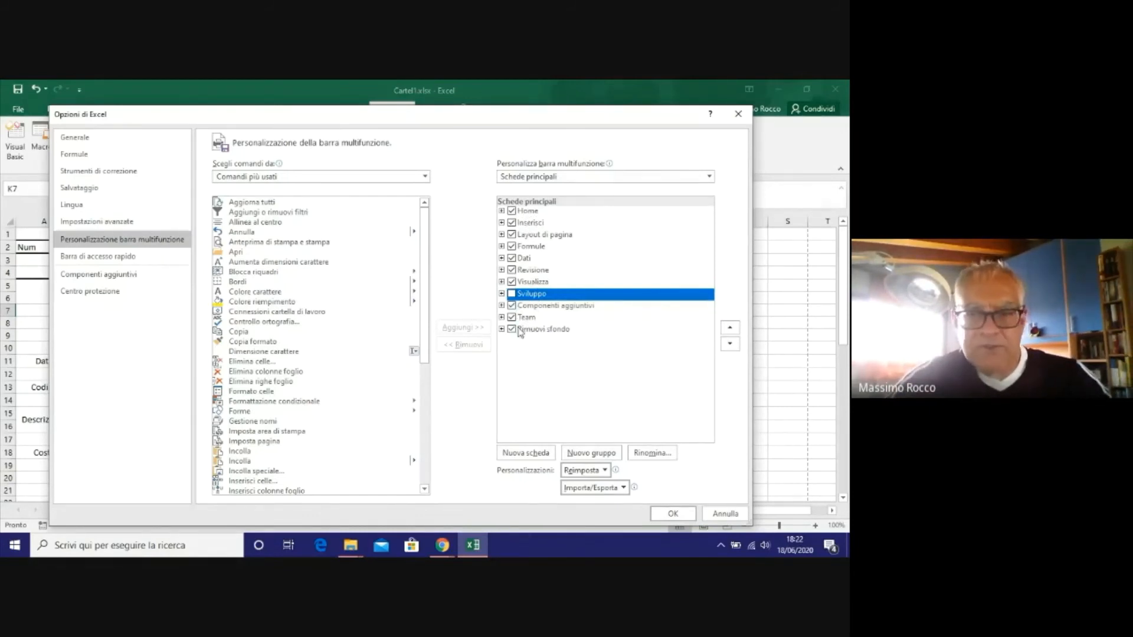
{"action": "left_click", "coordinate": [512, 294]}
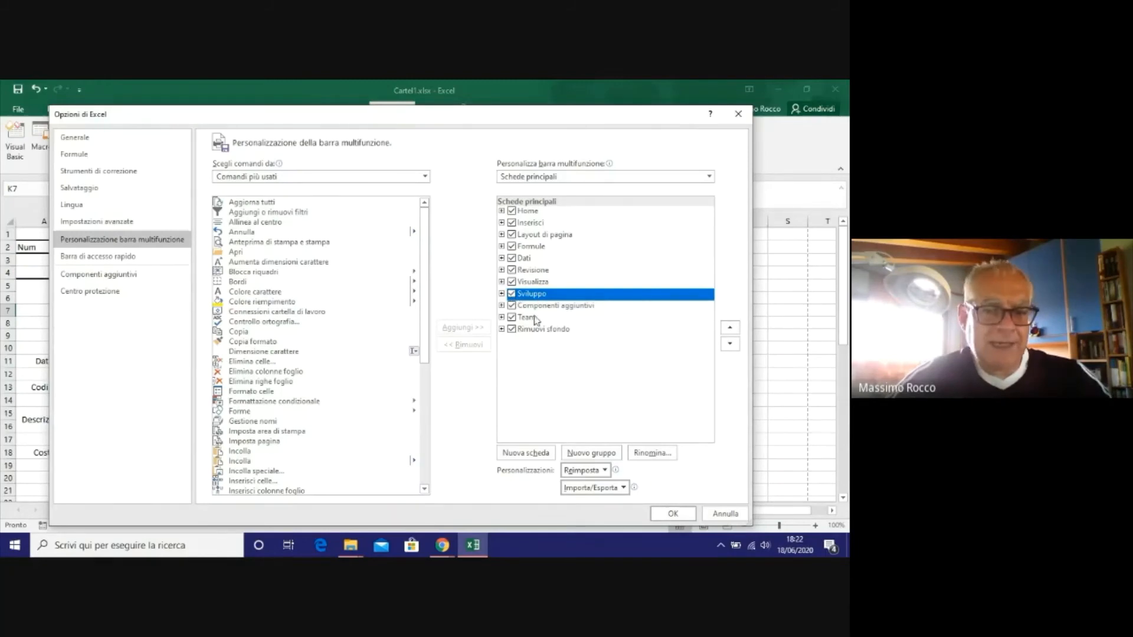
{"action": "left_click", "coordinate": [674, 514]}
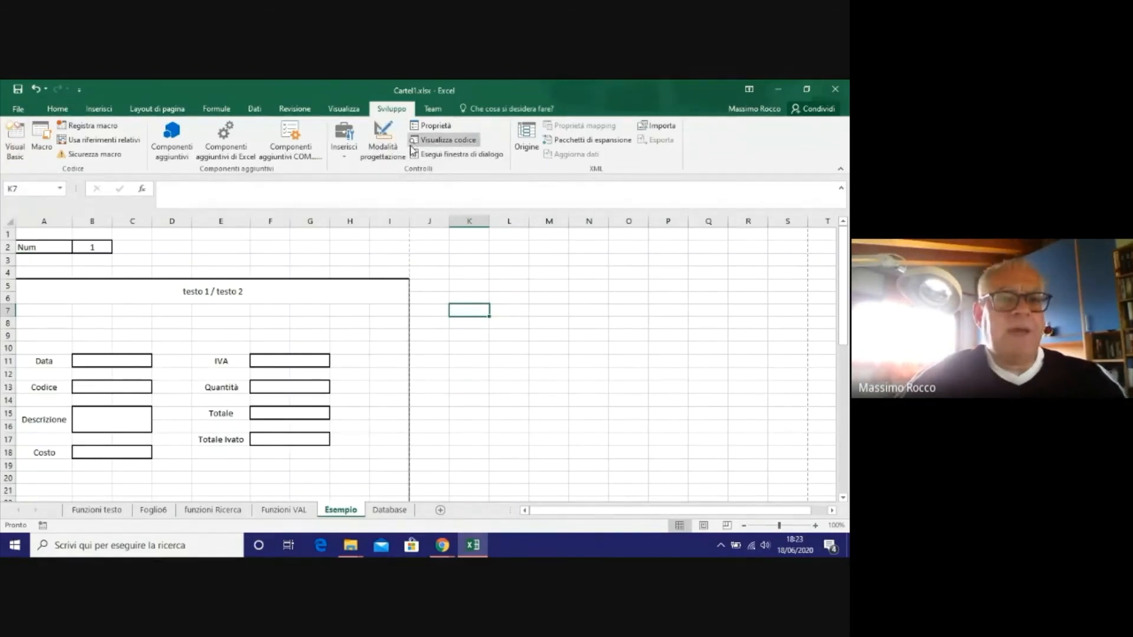
Insert a combo box form control across cells E1:F2, beside the Num cell on the Esempio sheet.
{"action": "left_click", "coordinate": [345, 157]}
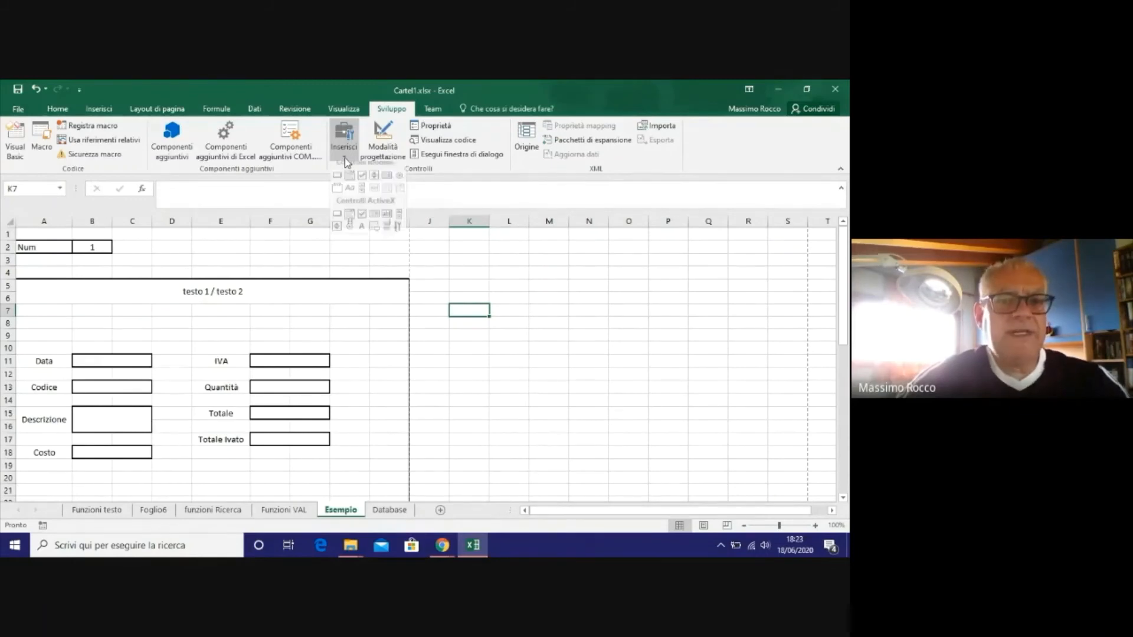
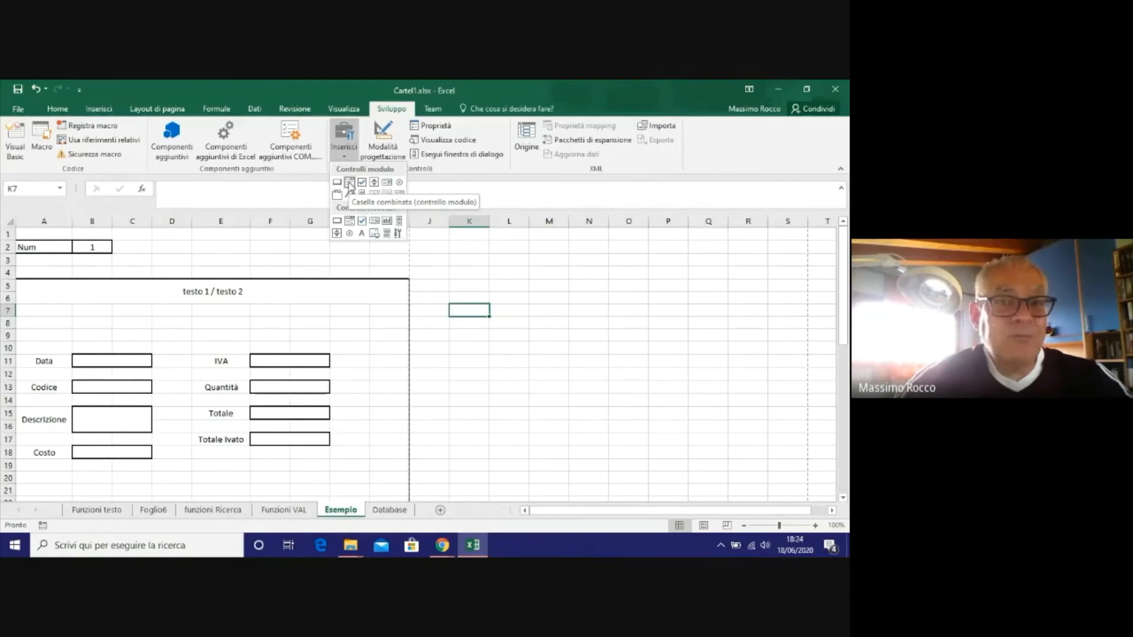
{"action": "left_click", "coordinate": [349, 183]}
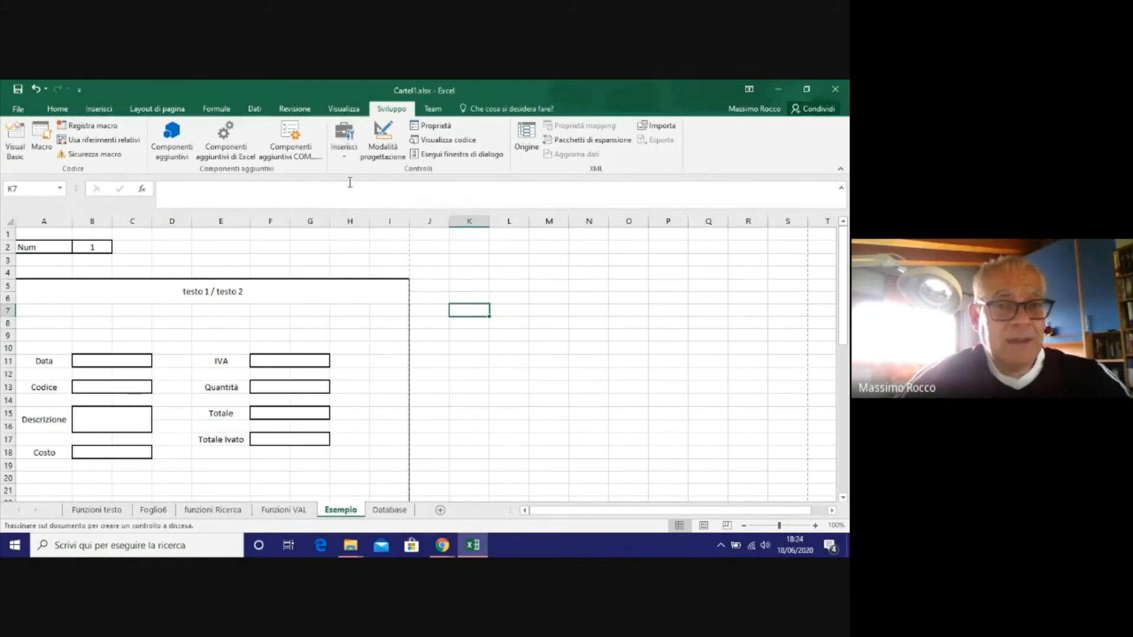
{"action": "mouse_move", "coordinate": [153, 237]}
{"action": "left_mouse_down"}
{"action": "mouse_move", "coordinate": [250, 259]}
{"action": "mouse_move", "coordinate": [230, 235]}
{"action": "mouse_move", "coordinate": [252, 232]}
{"action": "left_mouse_up"}
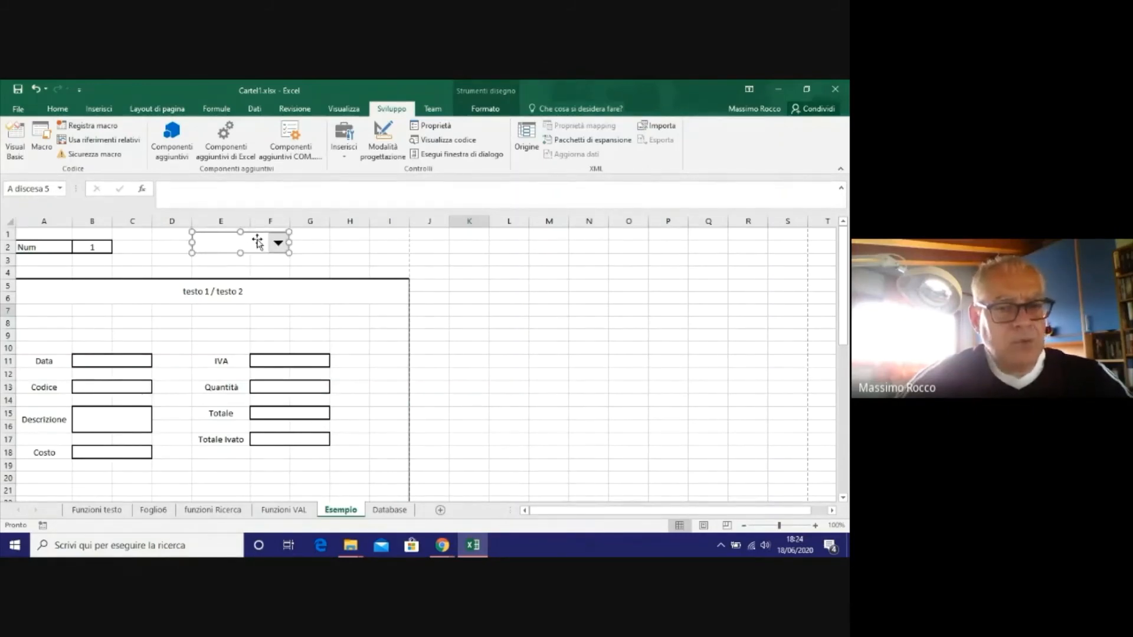
{"action": "right_click", "coordinate": [257, 240]}
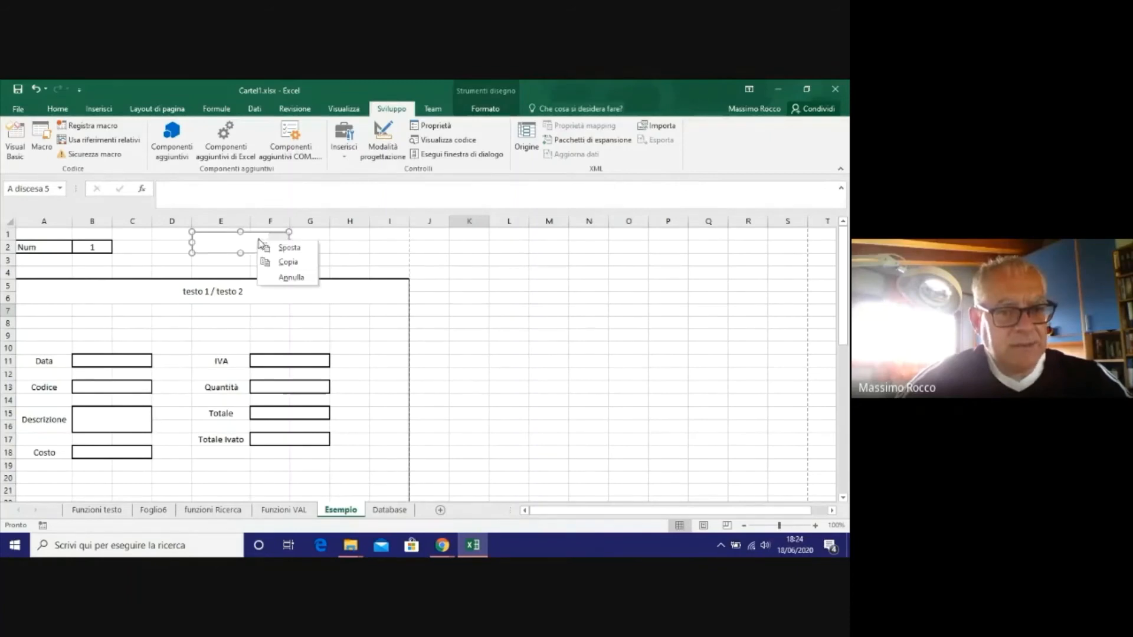
{"action": "left_click", "coordinate": [244, 249]}
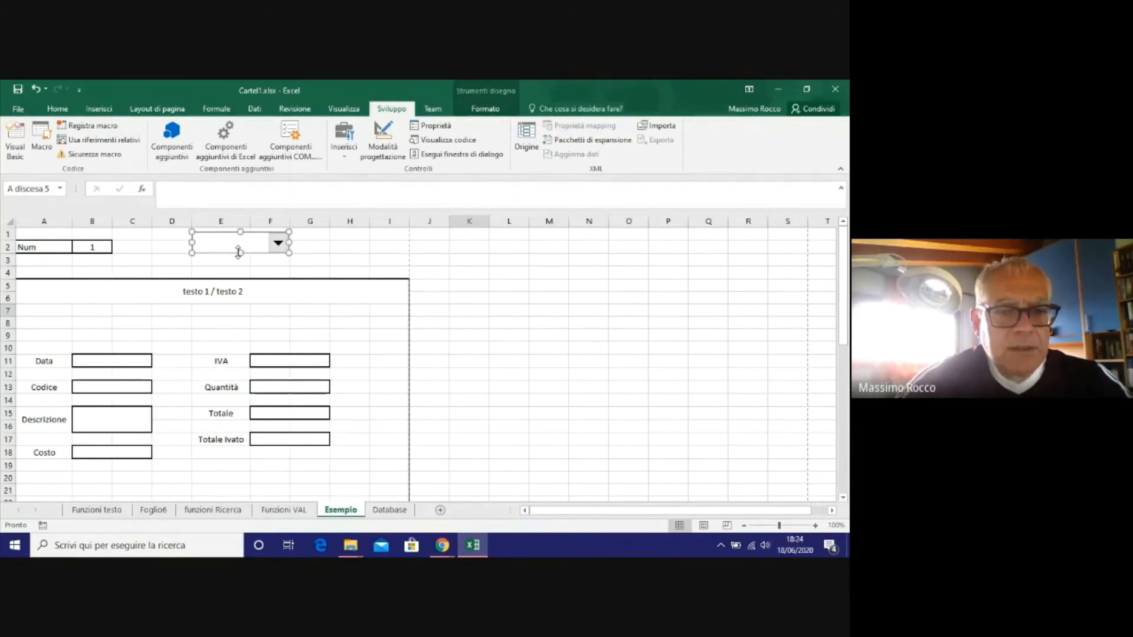
Set the combo box's input range to the record numbers in A2:A11 of the funzioni Ricerca sheet.
{"action": "right_click", "coordinate": [242, 250]}
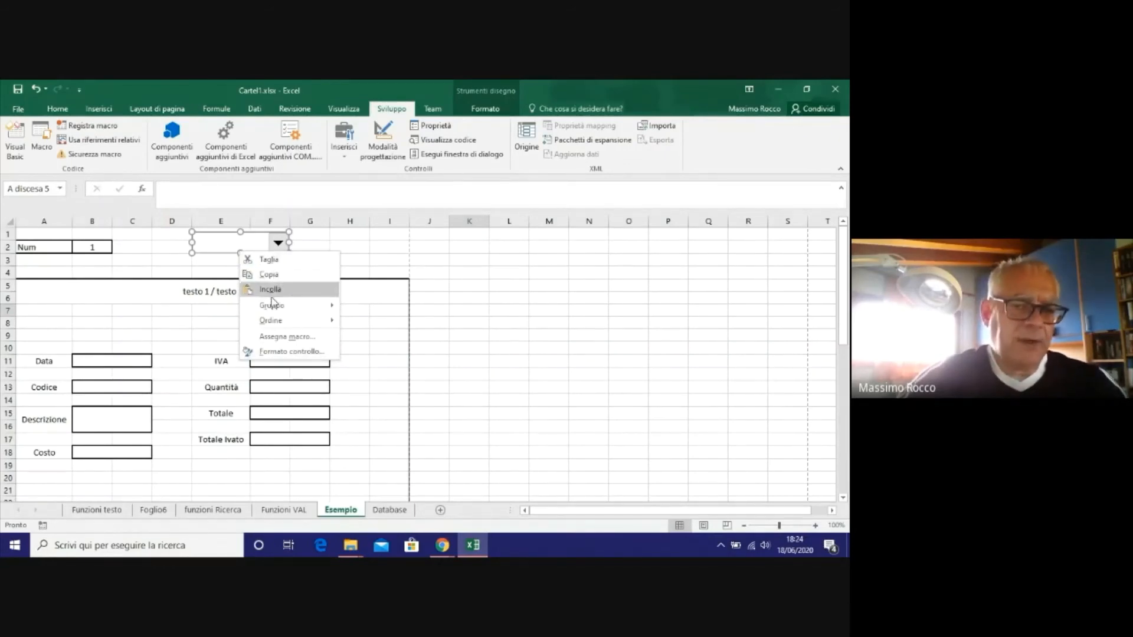
{"action": "left_click", "coordinate": [280, 352]}
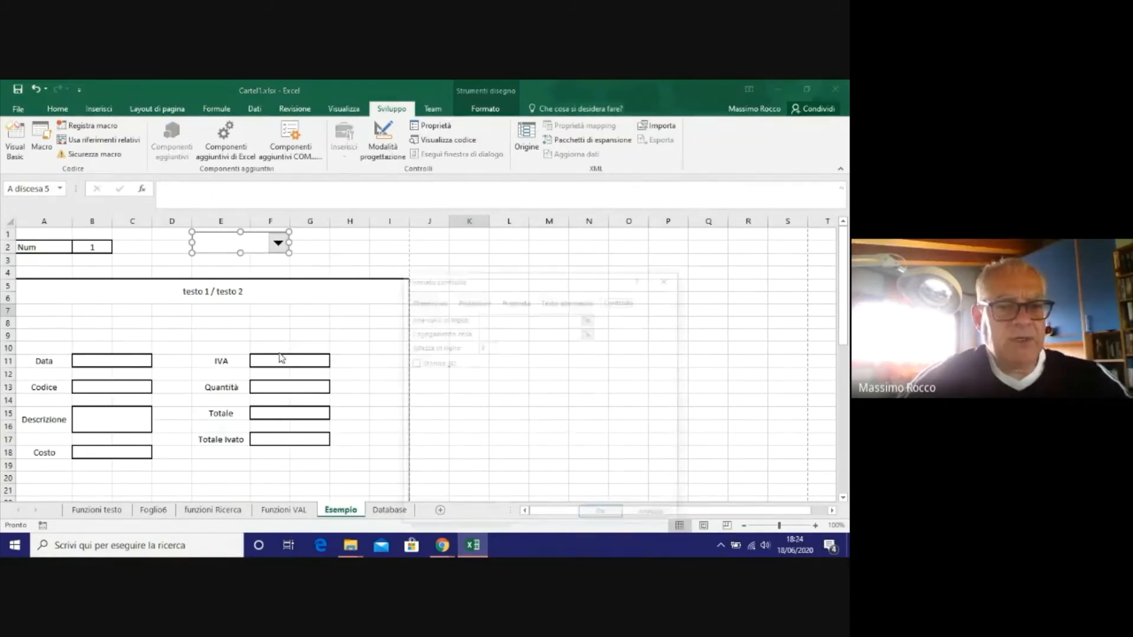
{"action": "left_click_drag", "start_coordinate": [516, 278], "coordinate": [556, 226]}
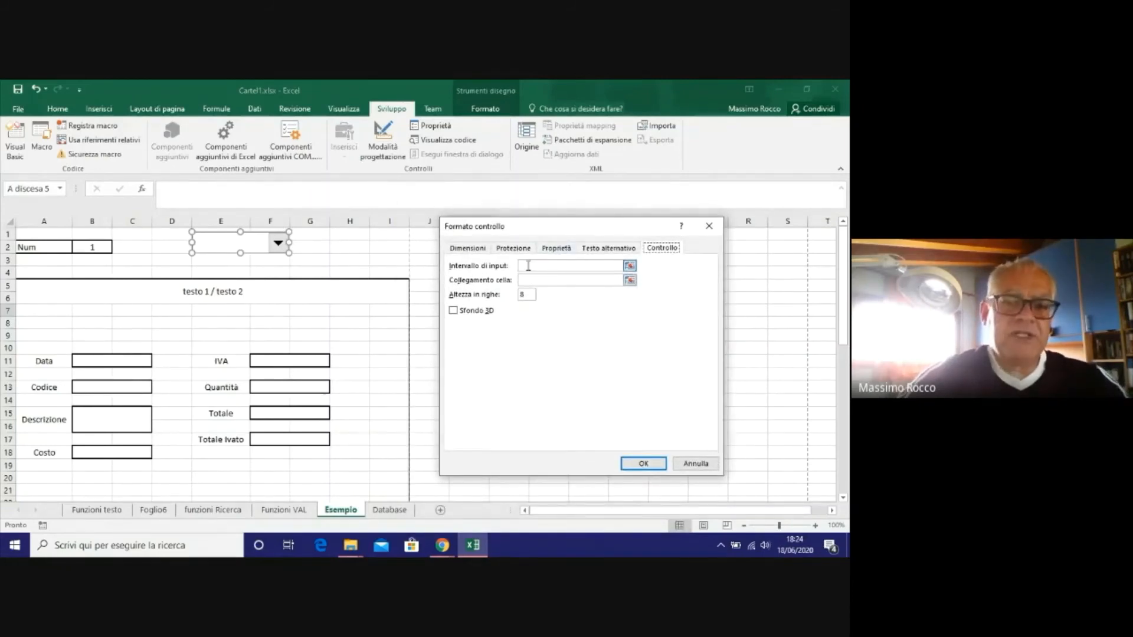
{"action": "left_click", "coordinate": [528, 266]}
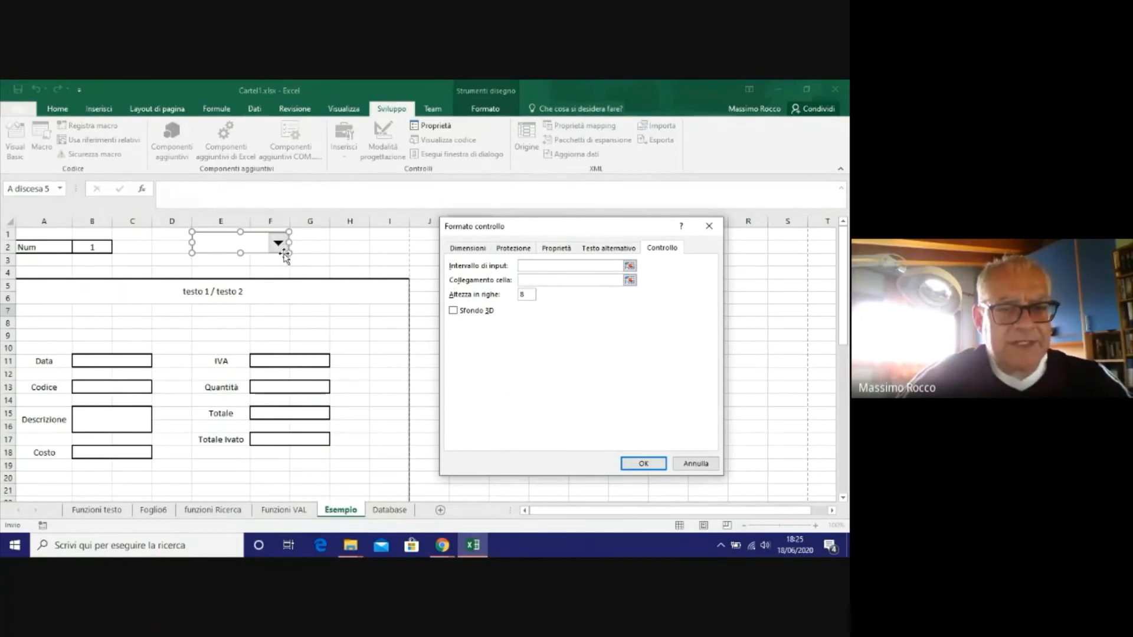
{"action": "left_click", "coordinate": [525, 264]}
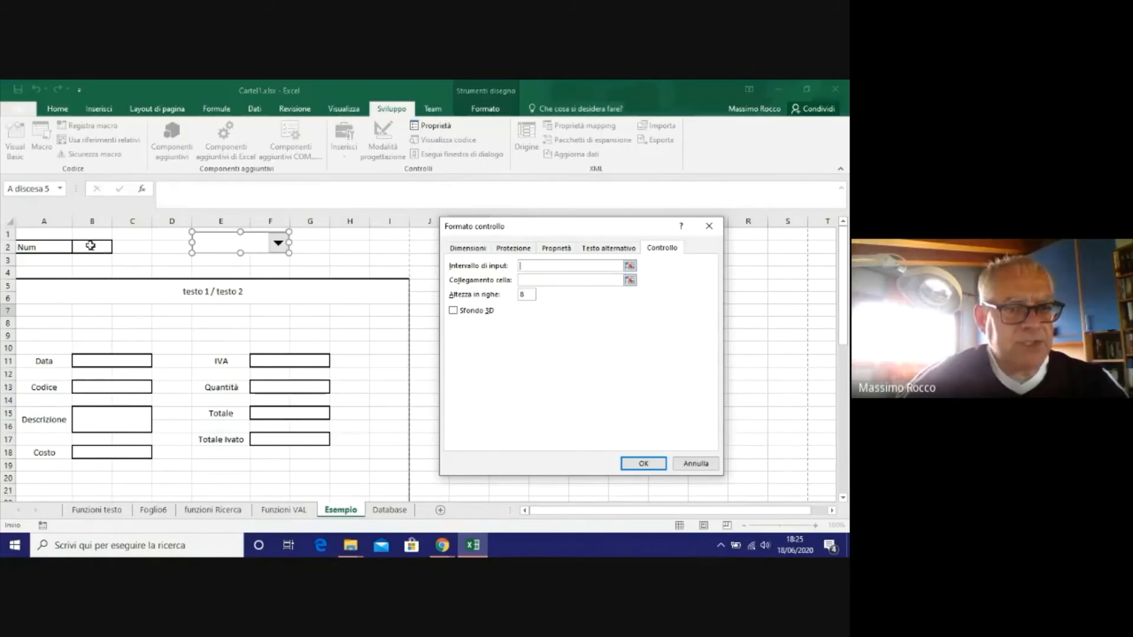
{"action": "left_click", "coordinate": [230, 515]}
{"action": "left_click", "coordinate": [43, 247]}
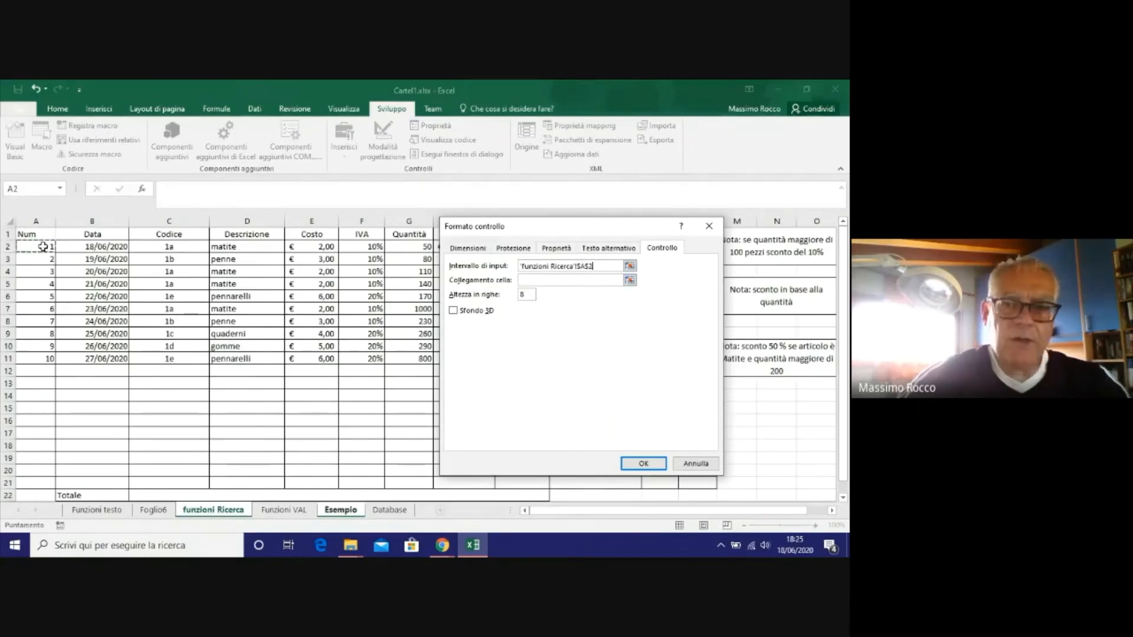
{"action": "left_click_drag", "start_coordinate": [43, 246], "coordinate": [44, 357]}
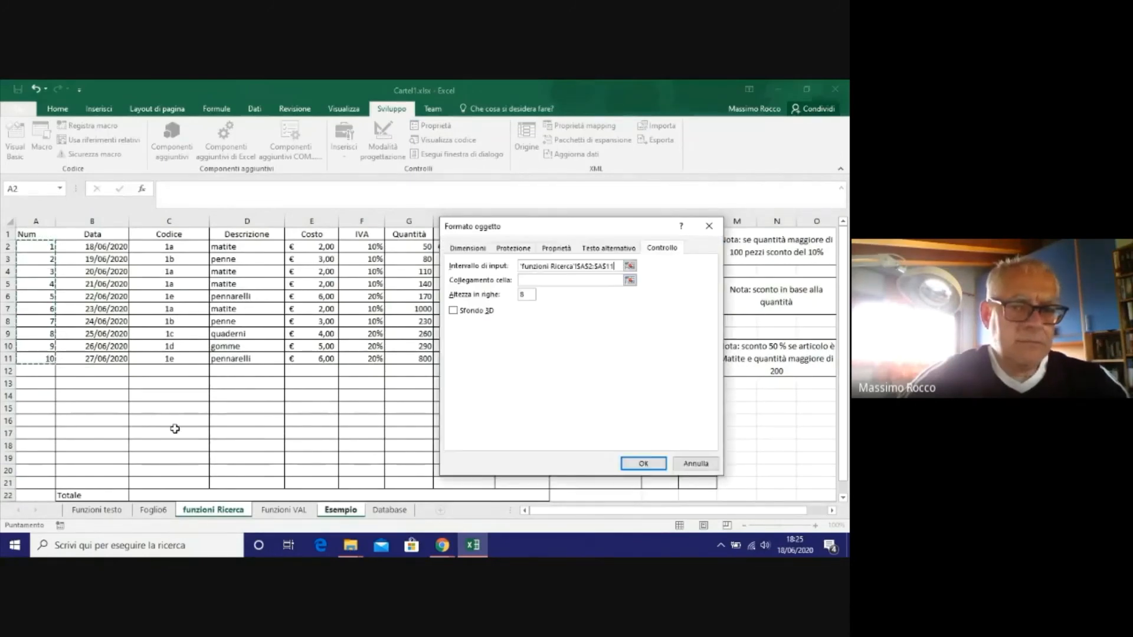
Link the combo box to cell B2 of the Esempio sheet, apply the control settings and deselect the control.
{"action": "left_click", "coordinate": [552, 281]}
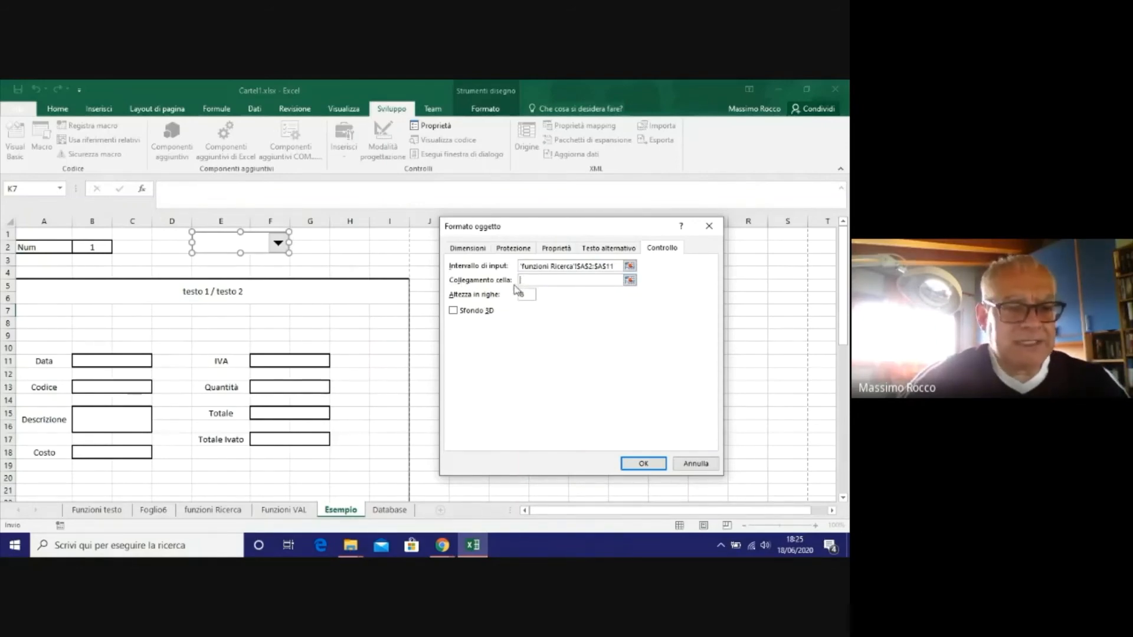
{"action": "left_click", "coordinate": [91, 249]}
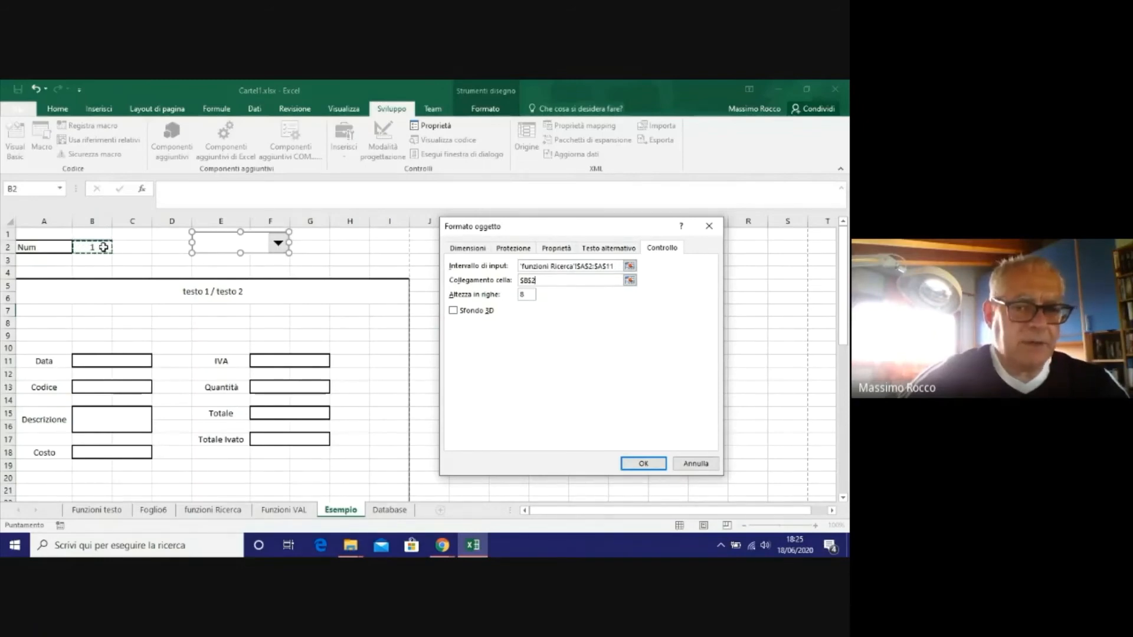
{"action": "left_click", "coordinate": [634, 467]}
{"action": "left_click", "coordinate": [634, 466]}
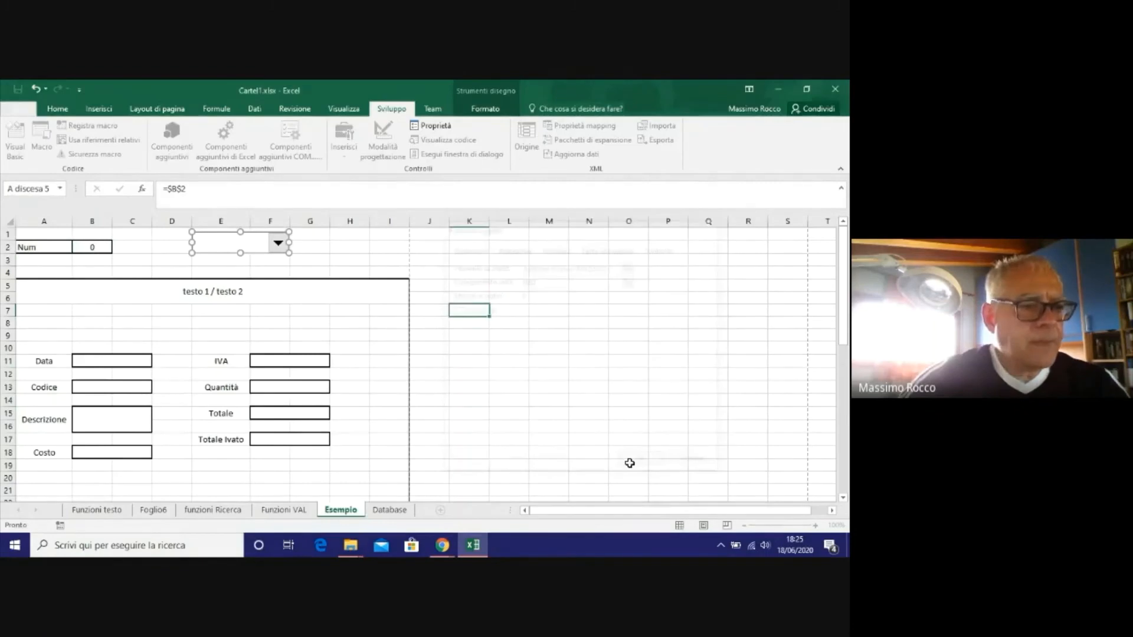
{"action": "left_click", "coordinate": [321, 259]}
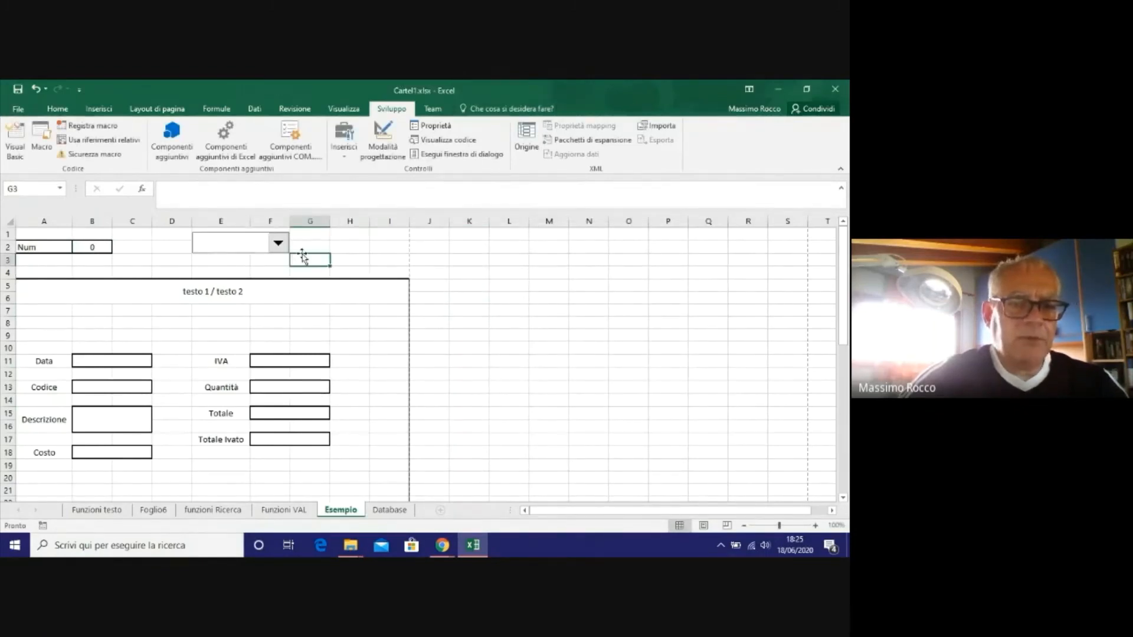
Test the combo box by choosing several record numbers, including 5 and 8, and finish on 3.
{"action": "left_click", "coordinate": [279, 245]}
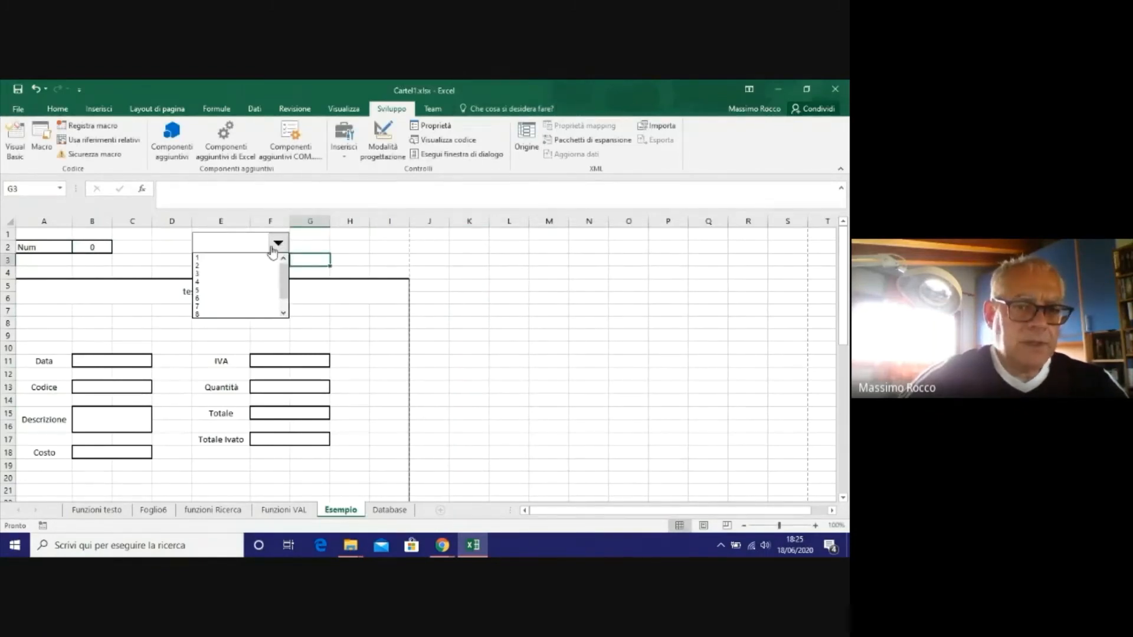
{"action": "left_click", "coordinate": [208, 290]}
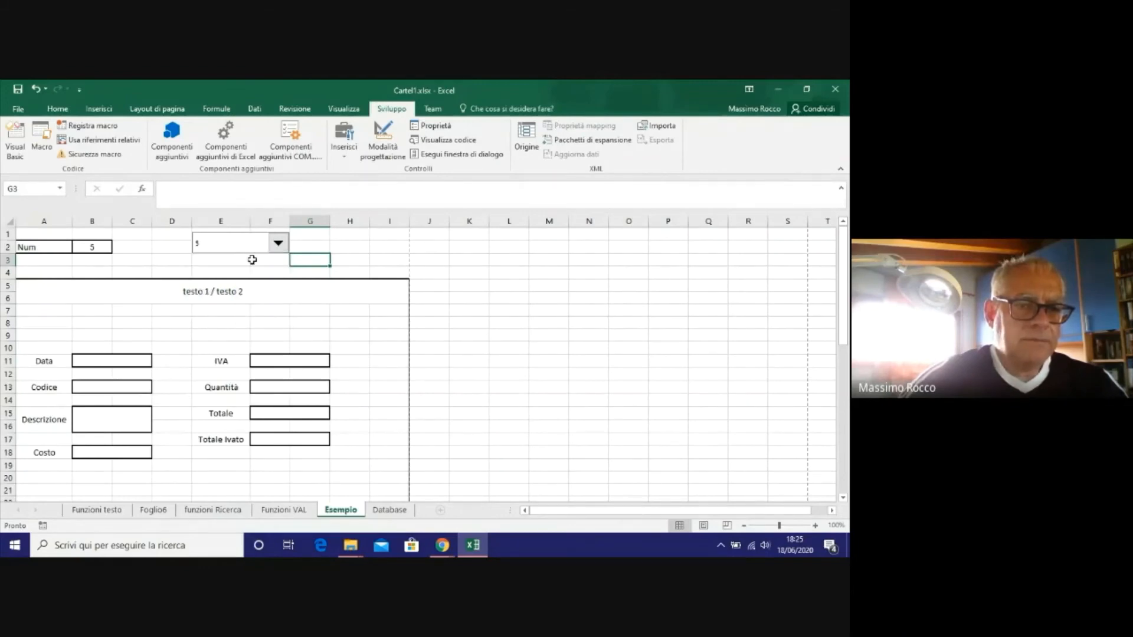
{"action": "left_click", "coordinate": [278, 243]}
{"action": "left_click", "coordinate": [225, 295]}
{"action": "left_click", "coordinate": [278, 244]}
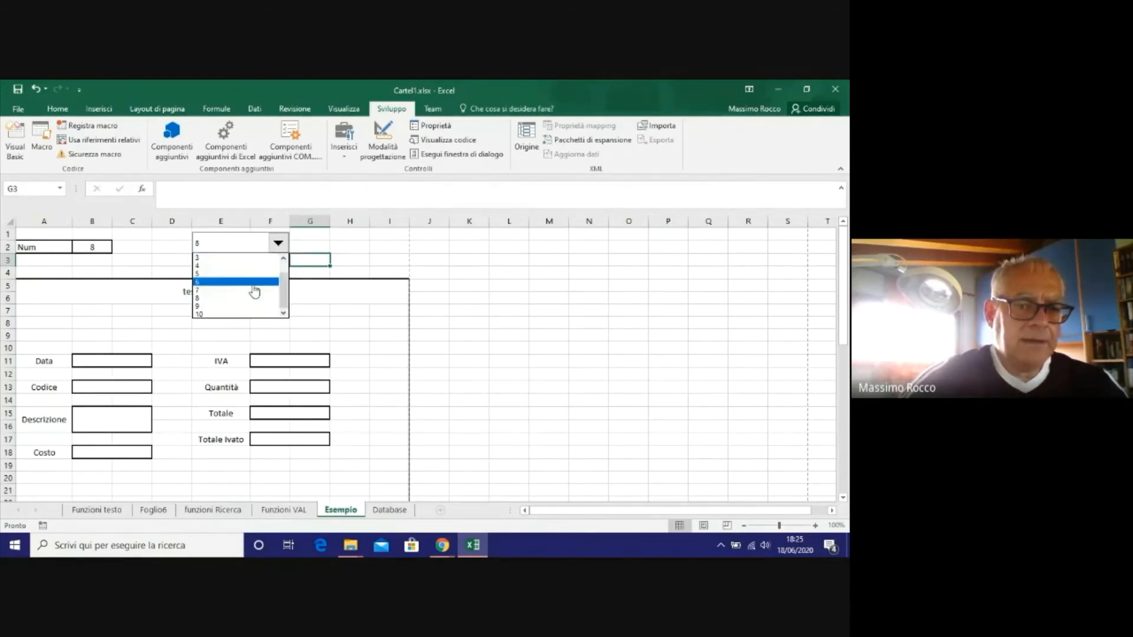
{"action": "left_click", "coordinate": [222, 288]}
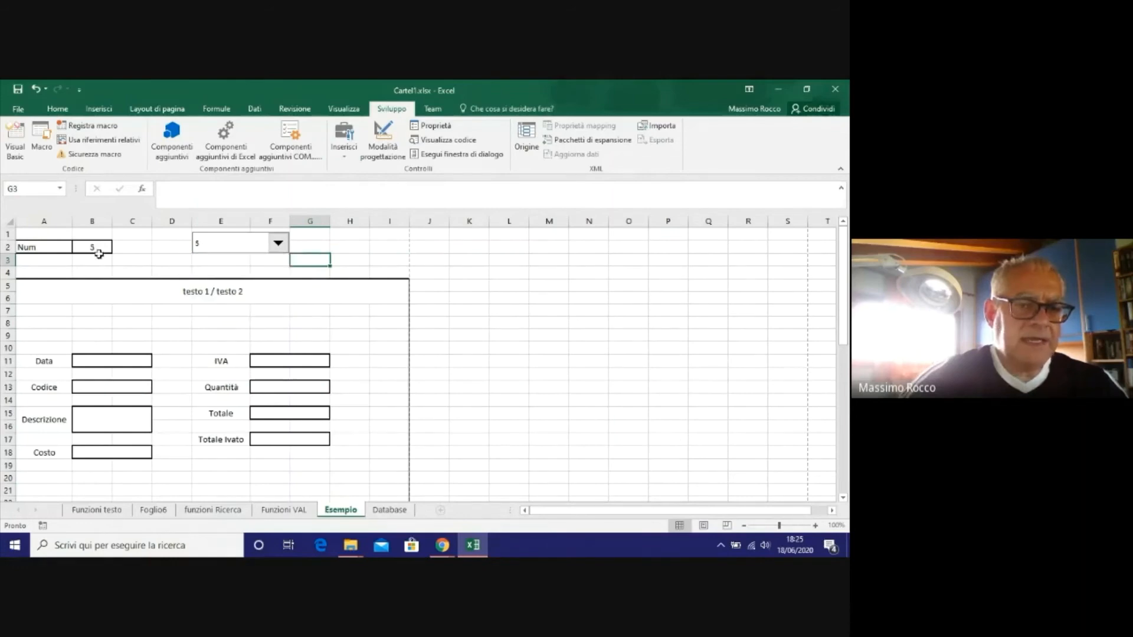
{"action": "left_click", "coordinate": [277, 242]}
{"action": "left_click", "coordinate": [231, 264]}
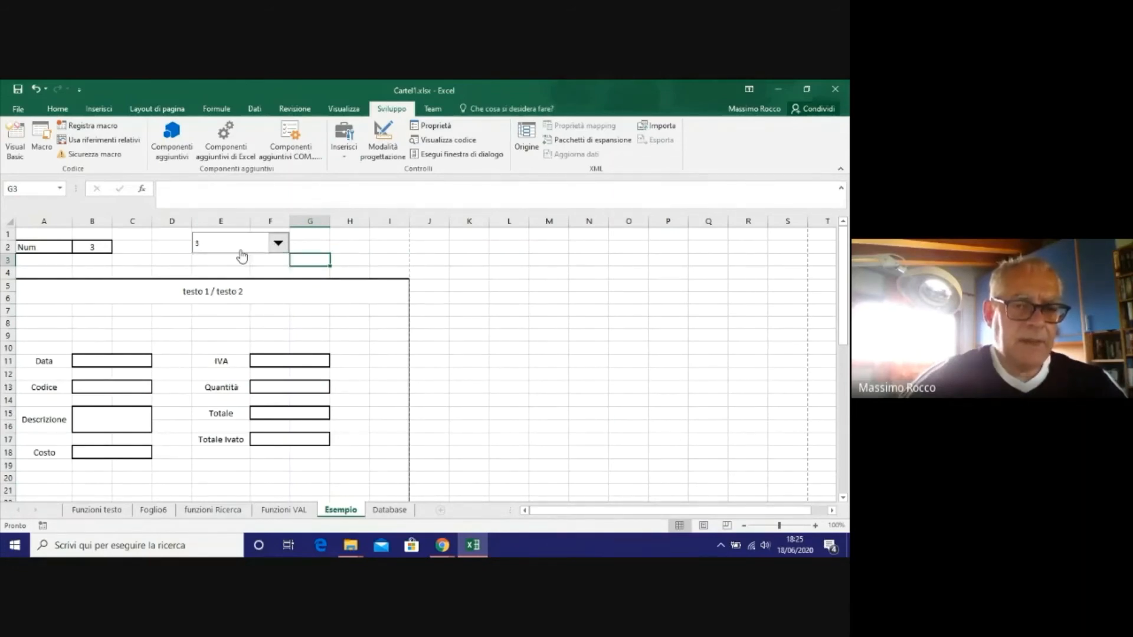
{"action": "left_click", "coordinate": [342, 249]}
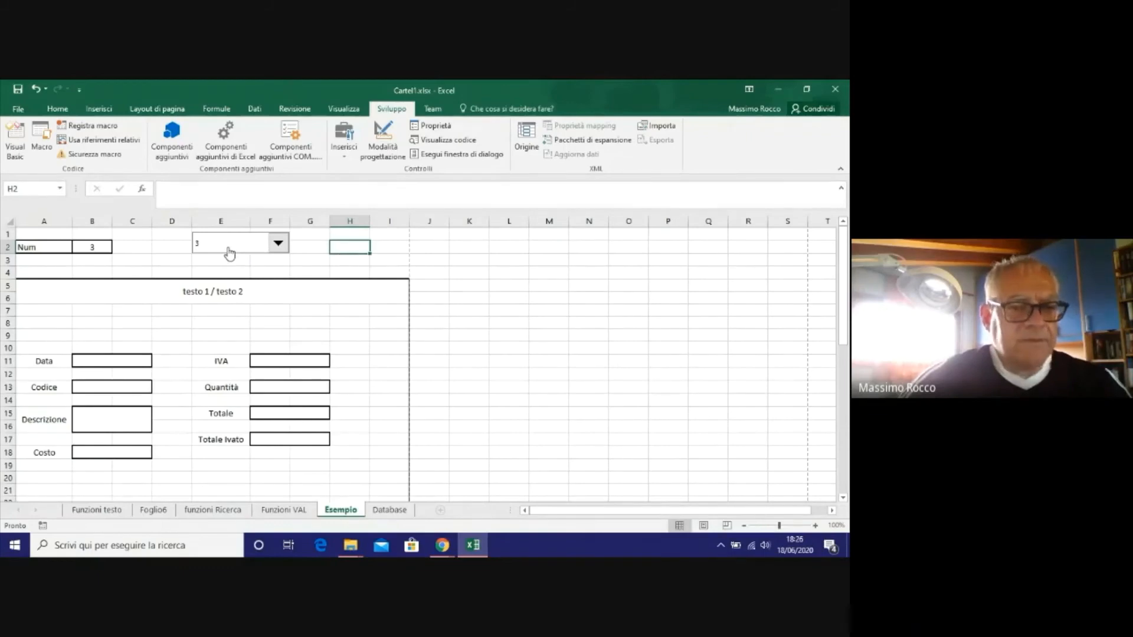
{"action": "left_click", "coordinate": [311, 260]}
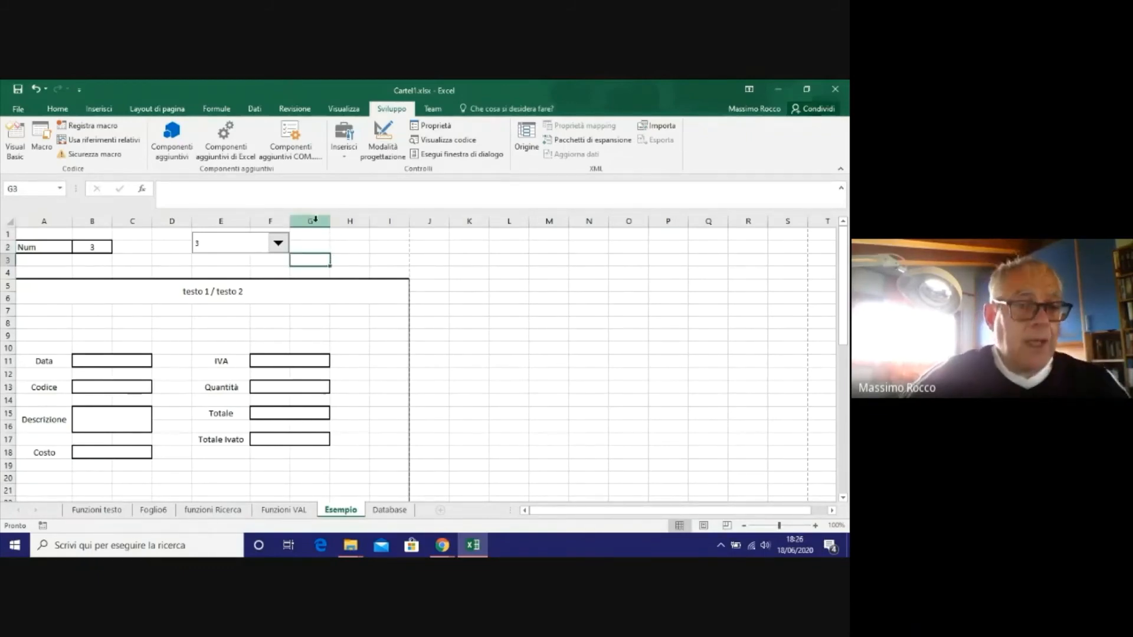
Name the data range A2:L11 on the funzioni Ricerca sheet tabella.
{"action": "left_click", "coordinate": [213, 512]}
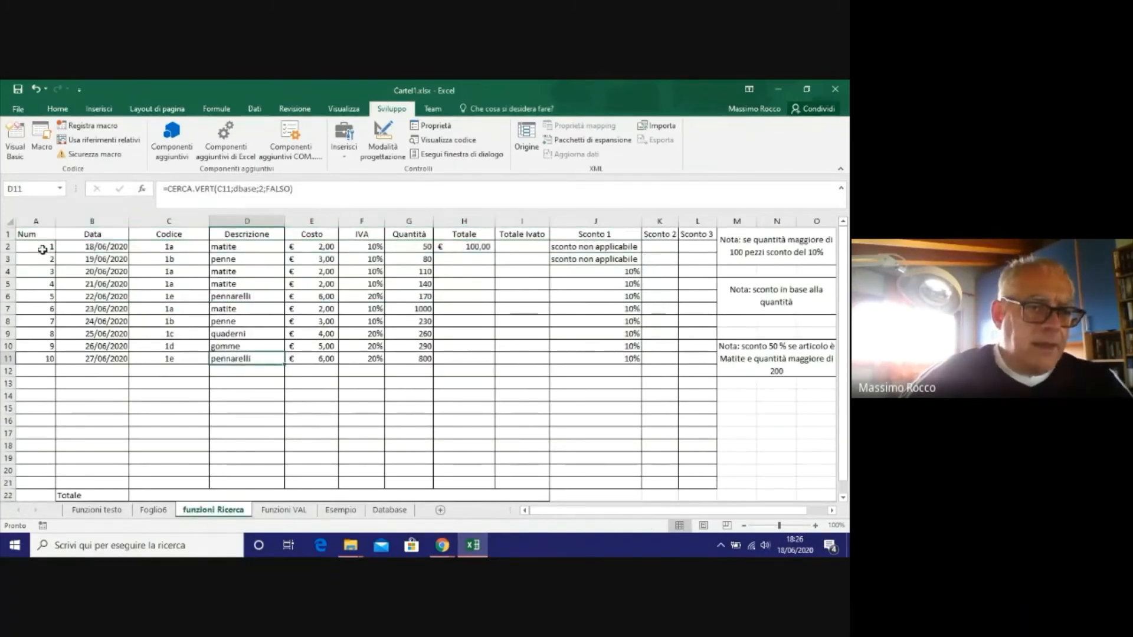
{"action": "left_click_drag", "start_coordinate": [45, 246], "coordinate": [687, 356]}
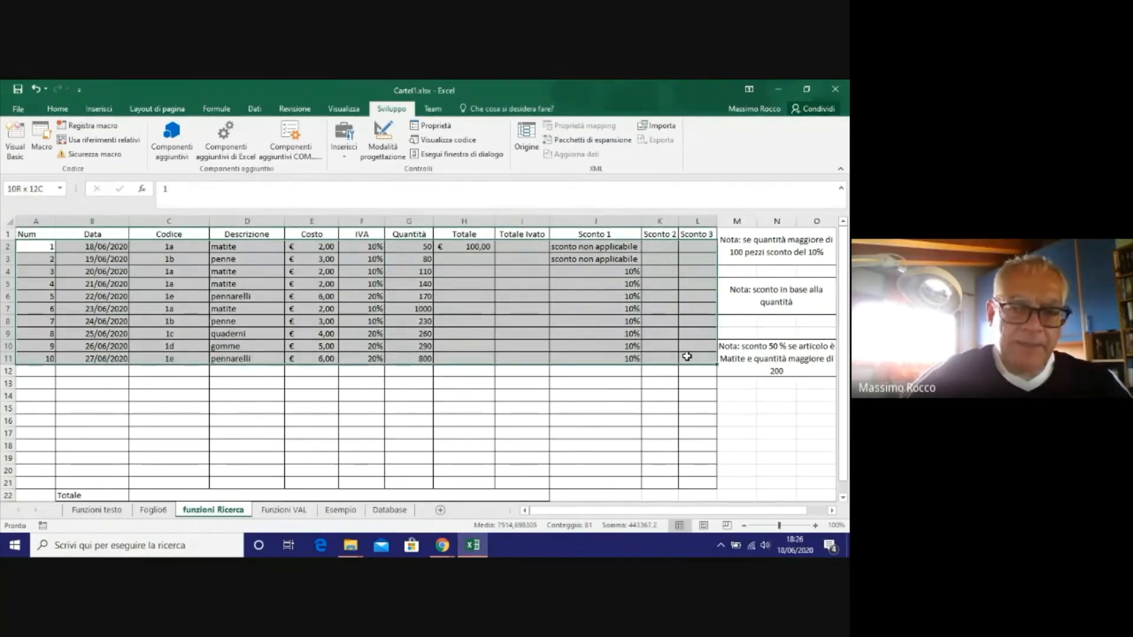
{"action": "left_click", "coordinate": [49, 358]}
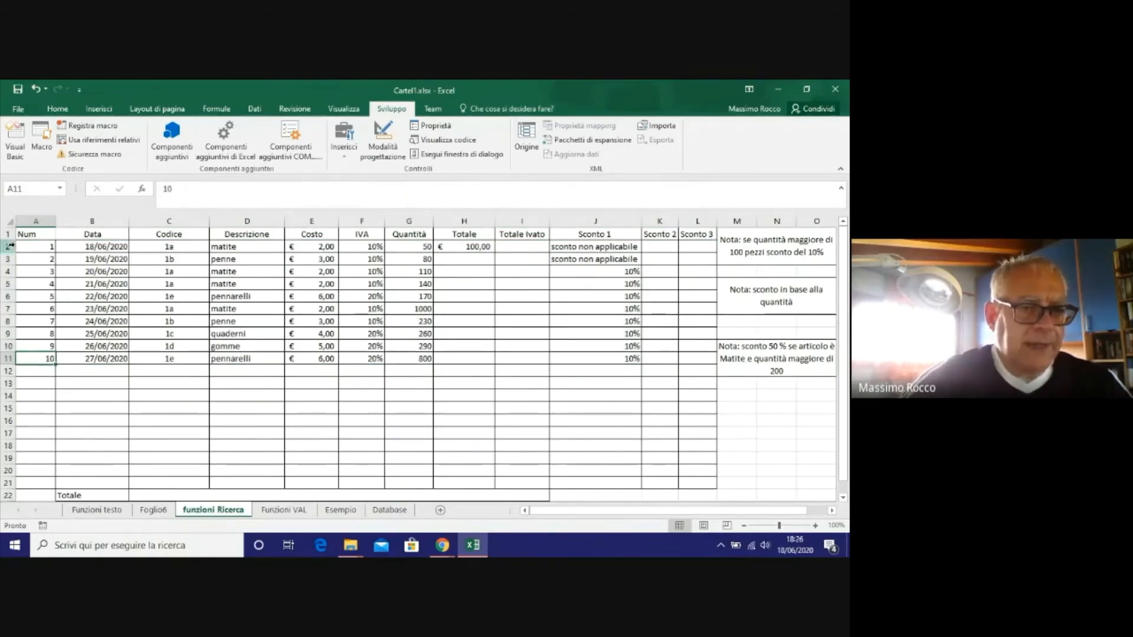
{"action": "left_click_drag", "start_coordinate": [28, 247], "coordinate": [679, 360]}
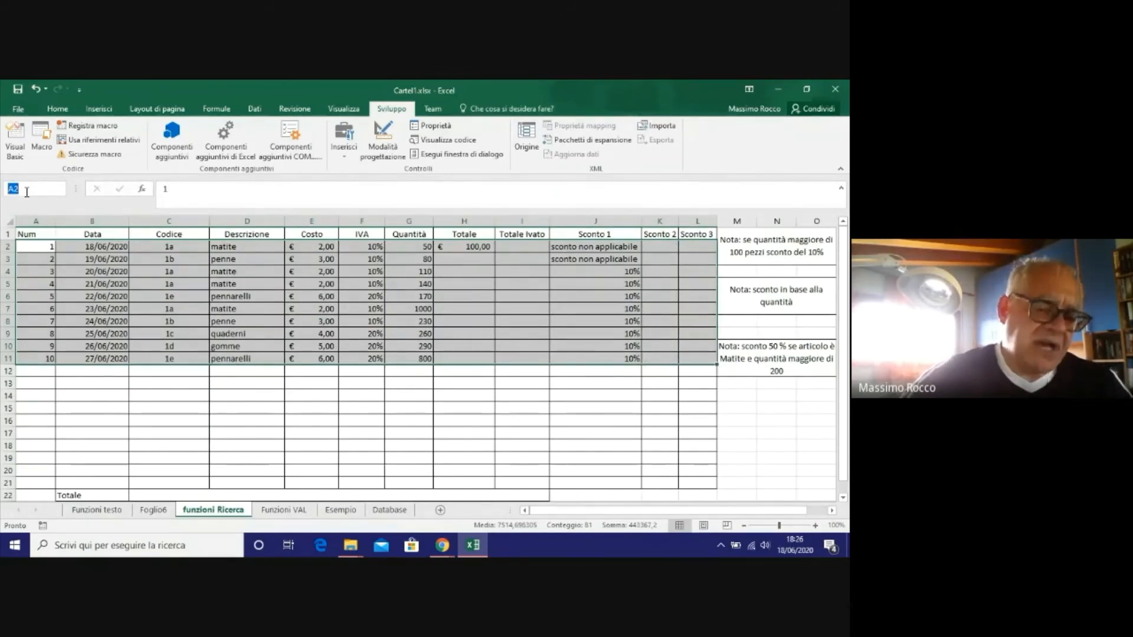
{"action": "type", "text": "tabel"}
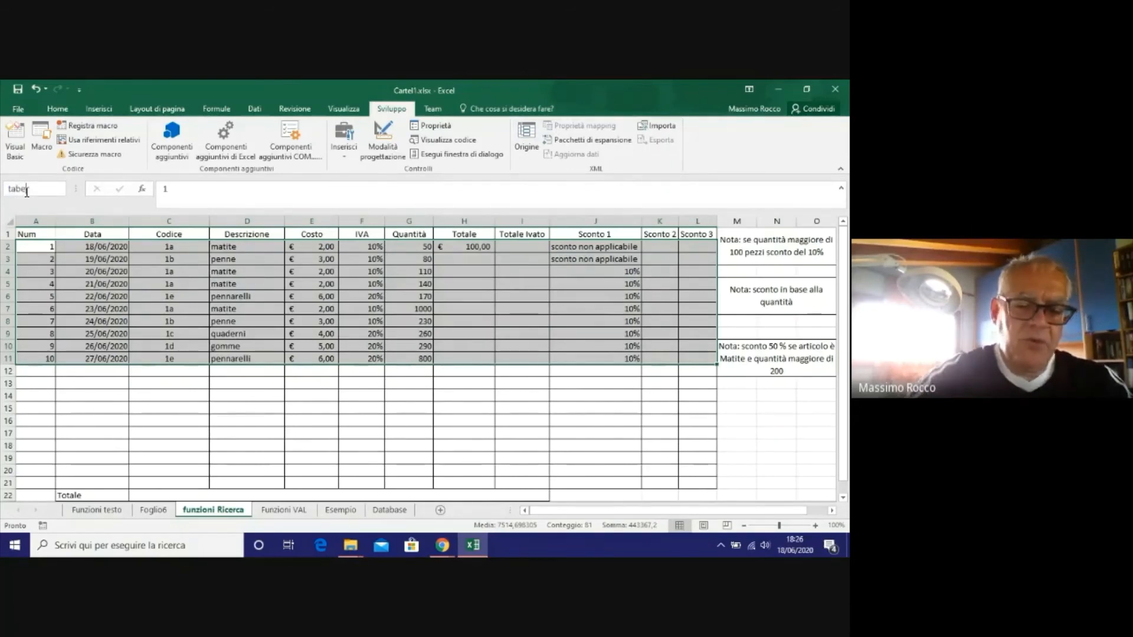
{"action": "type", "text": "la"}
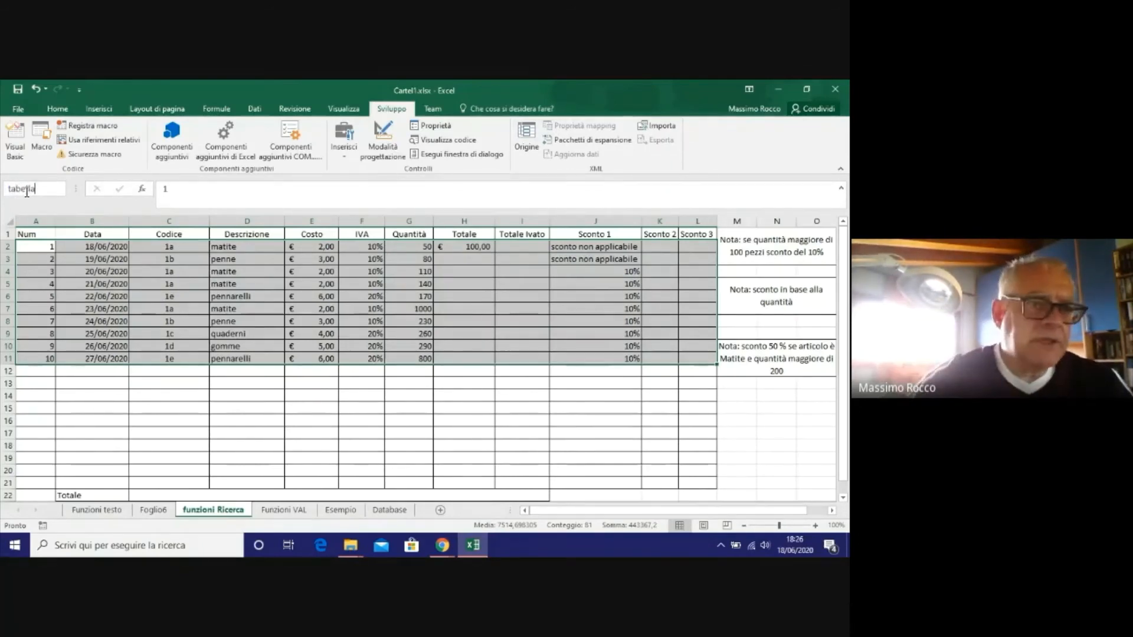
{"action": "key", "text": "Return"}
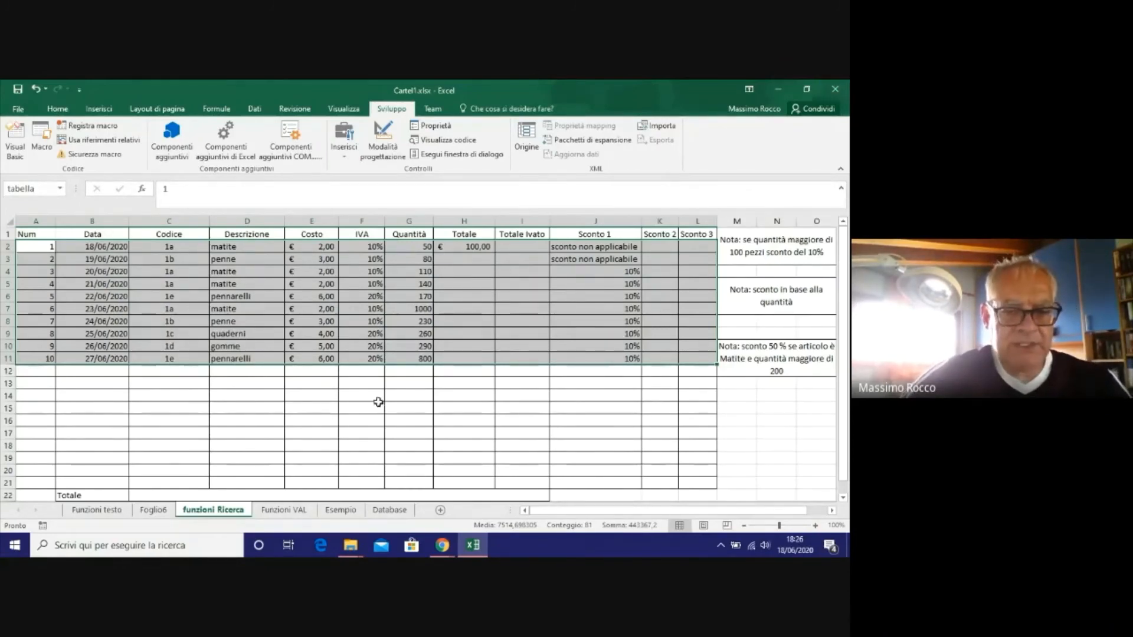
Review the empty form fields on the Esempio sheet, from Data and Descrizione to Quantità and Totale.
{"action": "left_click", "coordinate": [351, 510]}
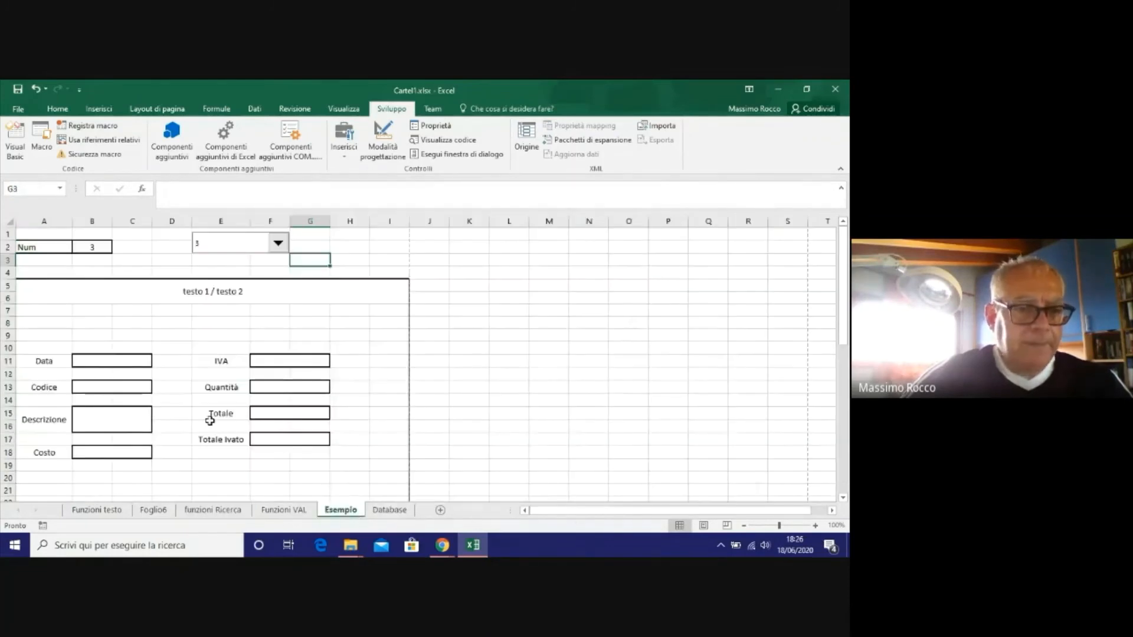
{"action": "left_click", "coordinate": [113, 366]}
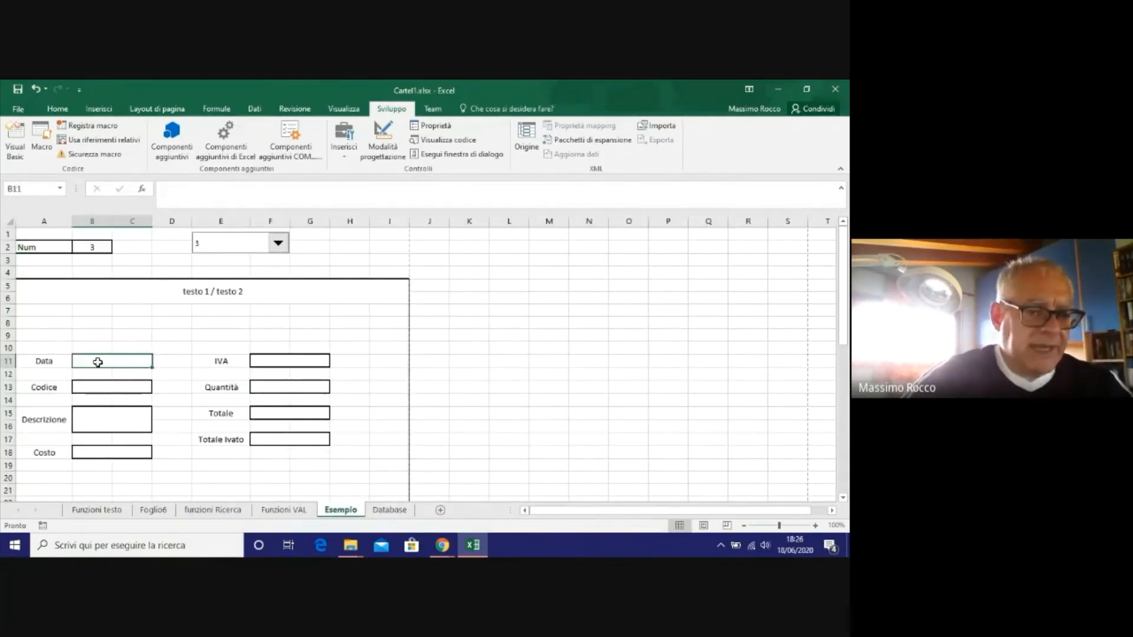
{"action": "left_click", "coordinate": [99, 385]}
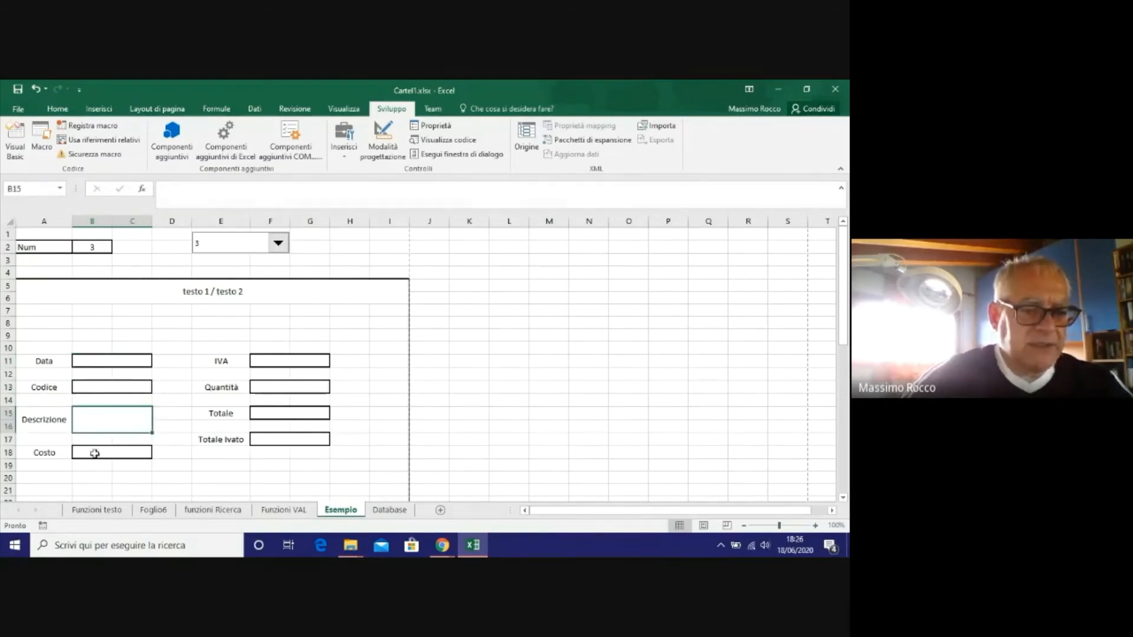
{"action": "left_click", "coordinate": [298, 384]}
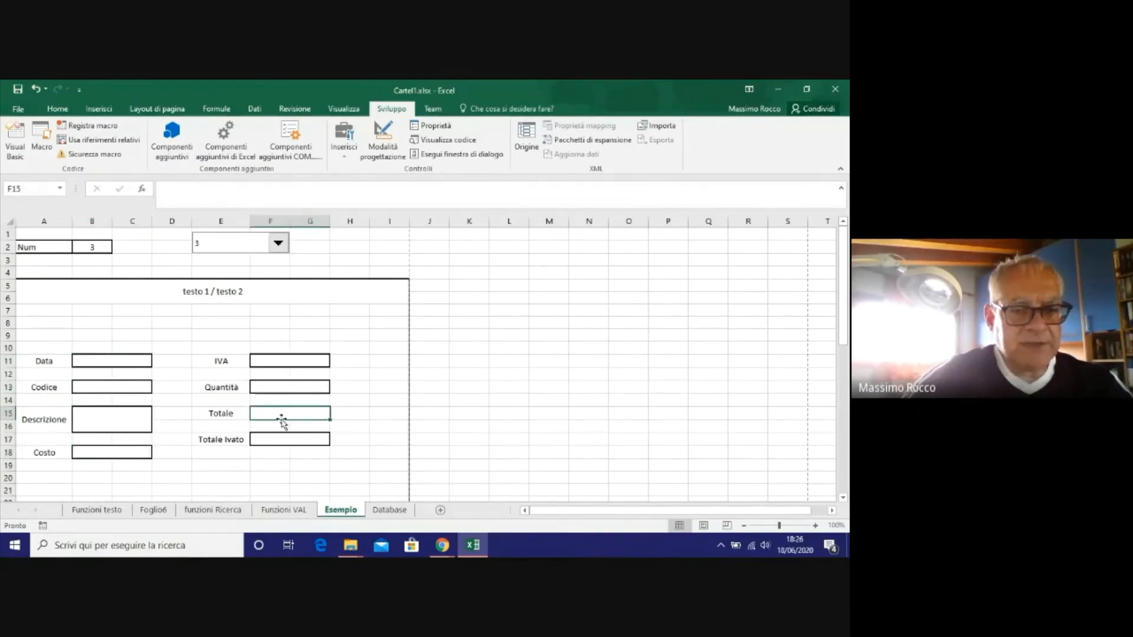
Enter the lookup formula =CERCA.VERT(B2;tabella;2;FALSO) in the Data field, cell B11 of the Esempio sheet.
{"action": "left_click", "coordinate": [130, 361]}
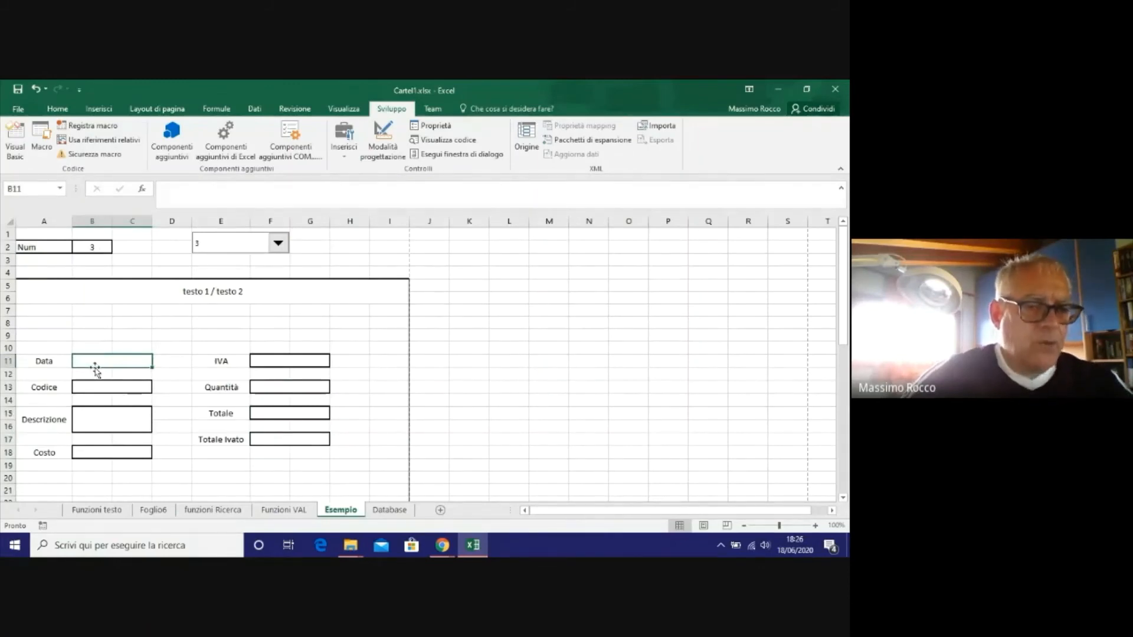
{"action": "left_click", "coordinate": [196, 193]}
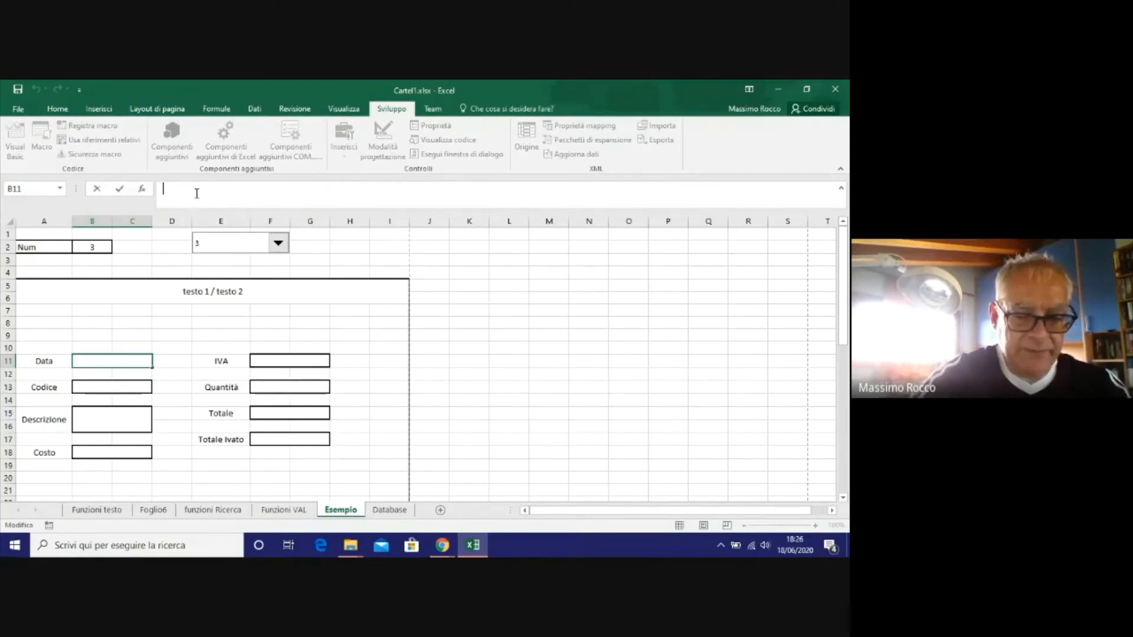
{"action": "type", "text": "=cerc"}
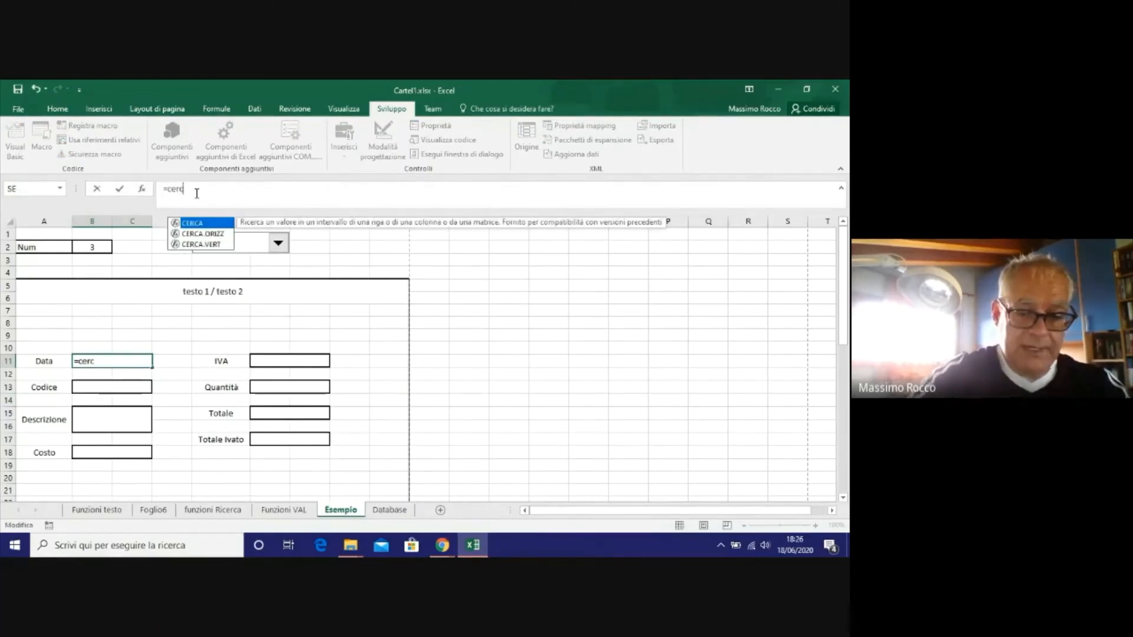
{"action": "type", "text": "a.vert"}
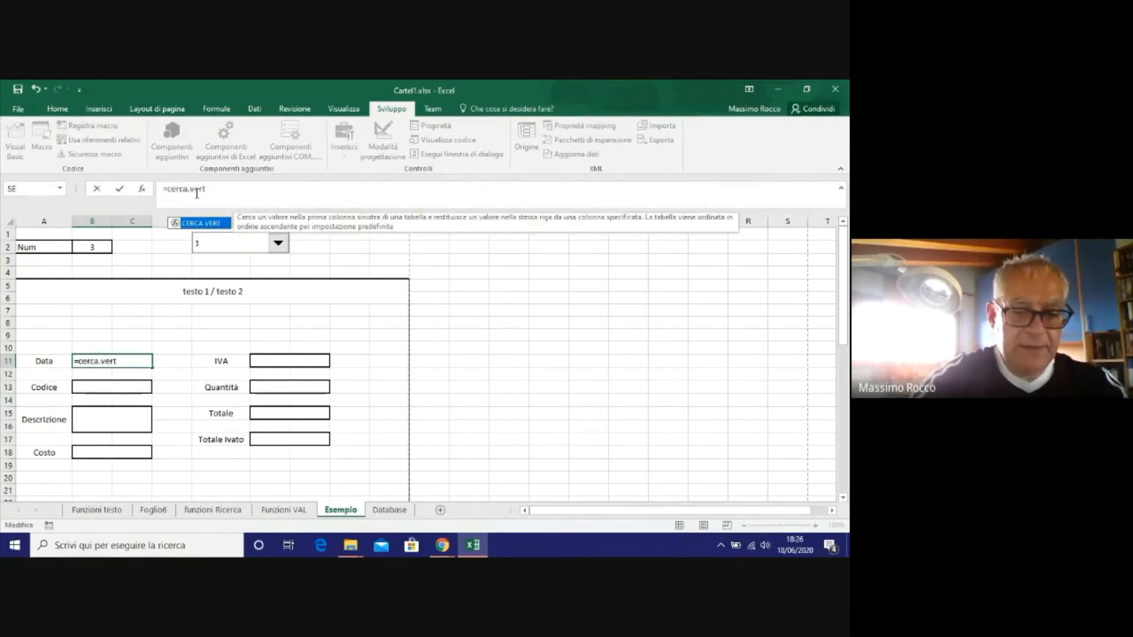
{"action": "type", "text": "("}
{"action": "left_click", "coordinate": [93, 246]}
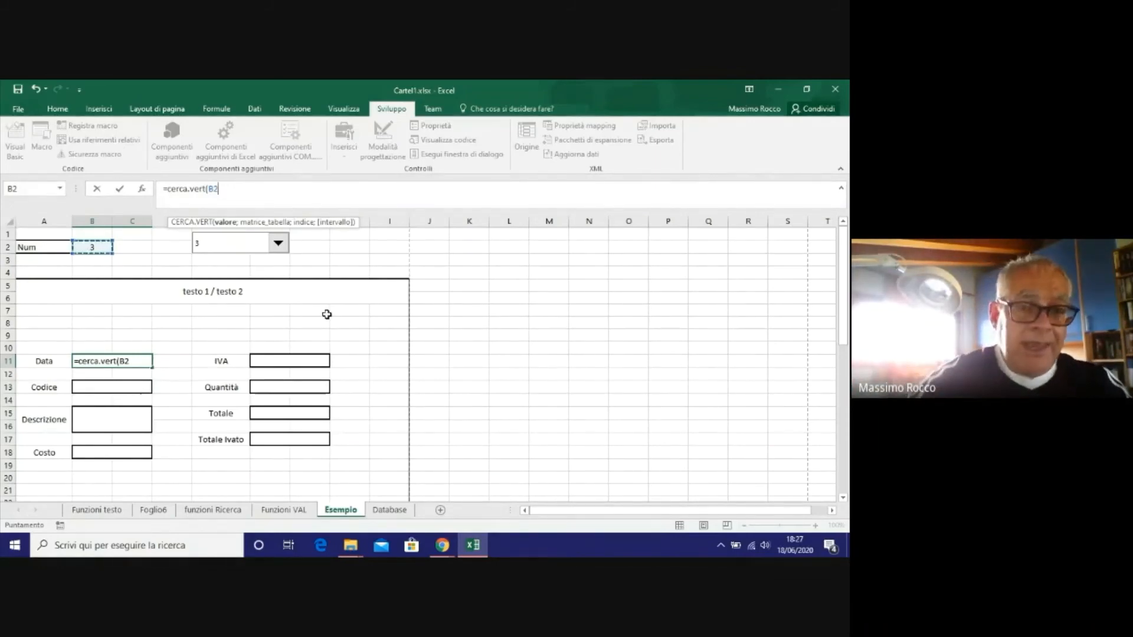
{"action": "type", "text": ";"}
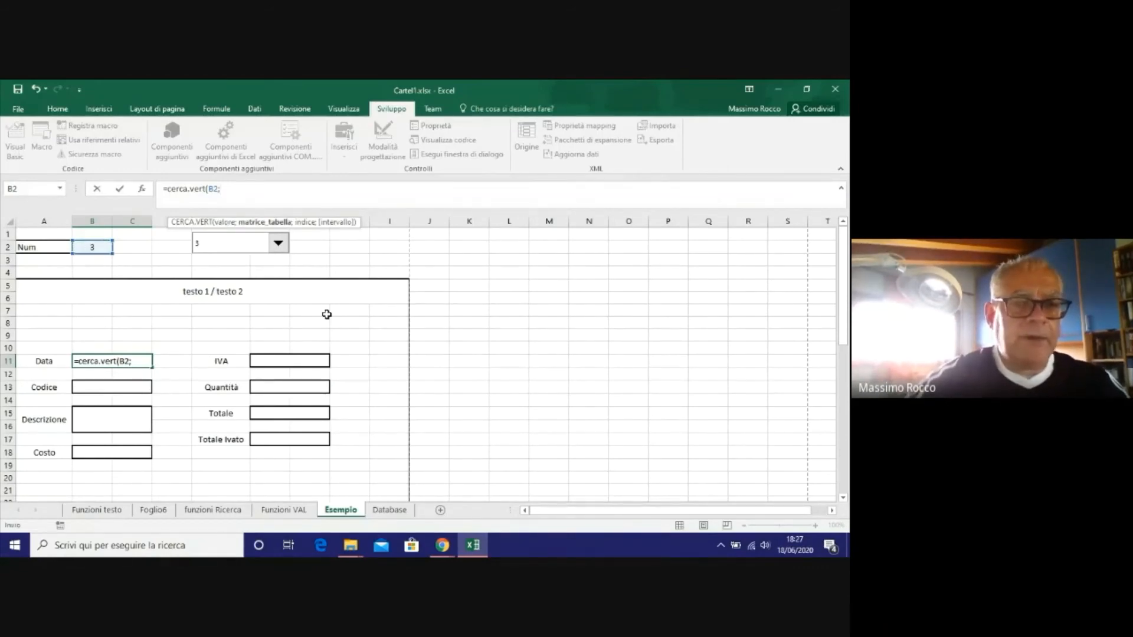
{"action": "type", "text": "tabel"}
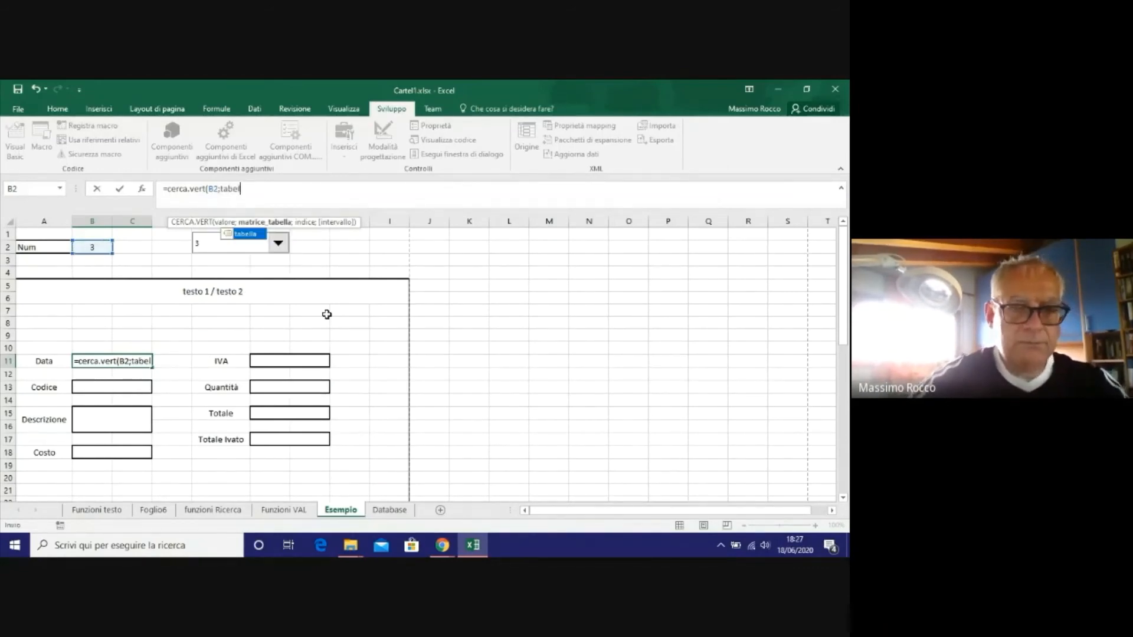
{"action": "type", "text": "la"}
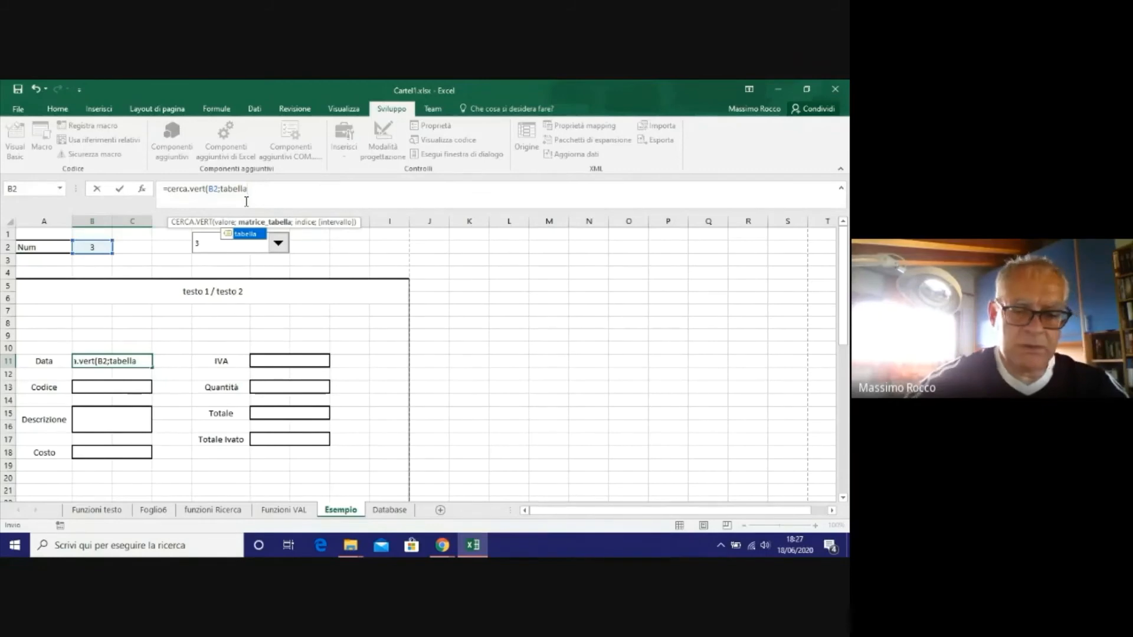
{"action": "type", "text": ";2"}
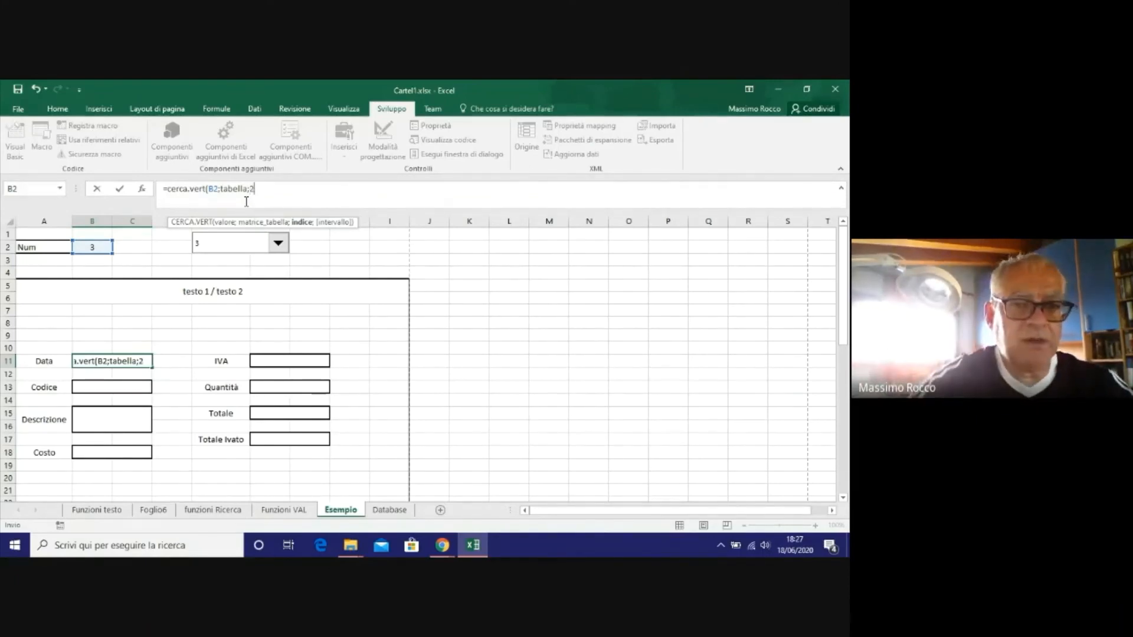
{"action": "type", "text": ";"}
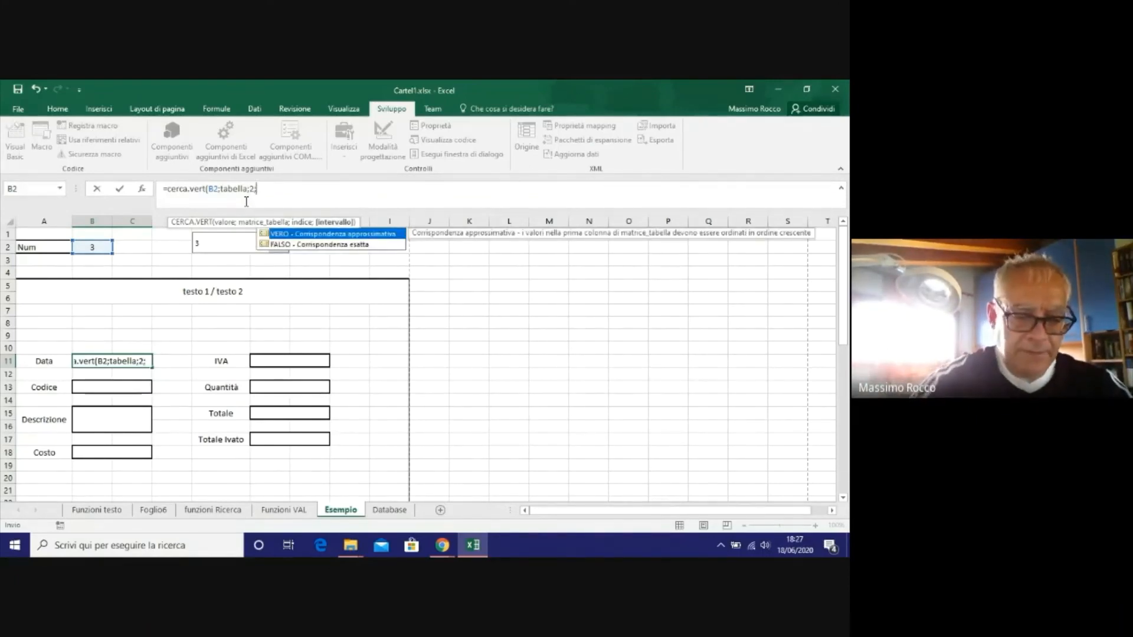
{"action": "type", "text": "falso)"}
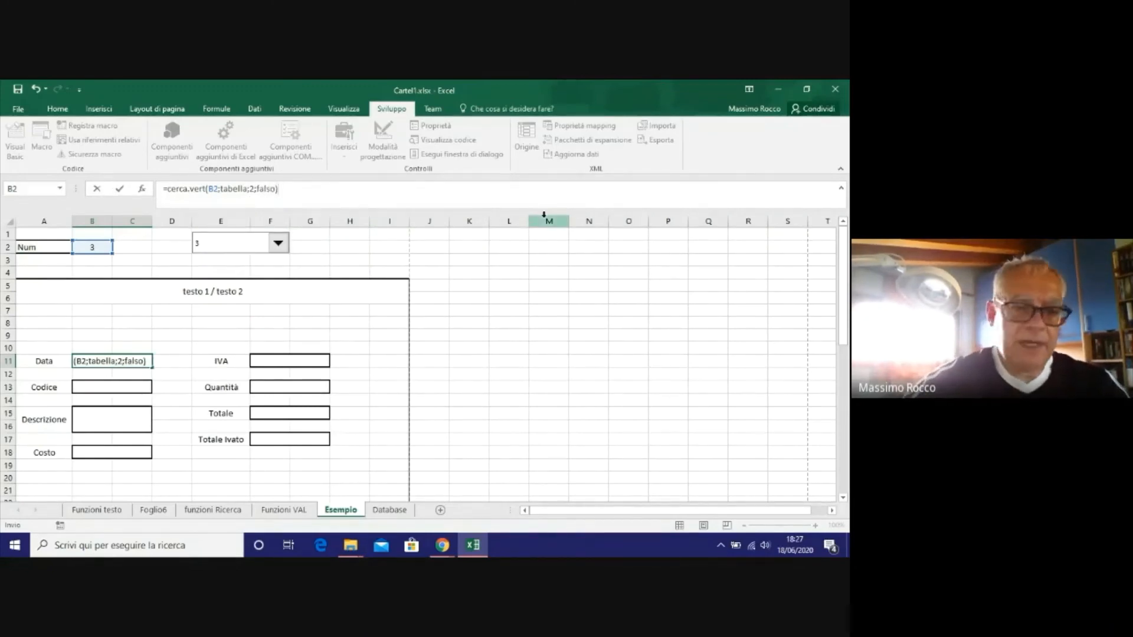
{"action": "key", "text": "Return"}
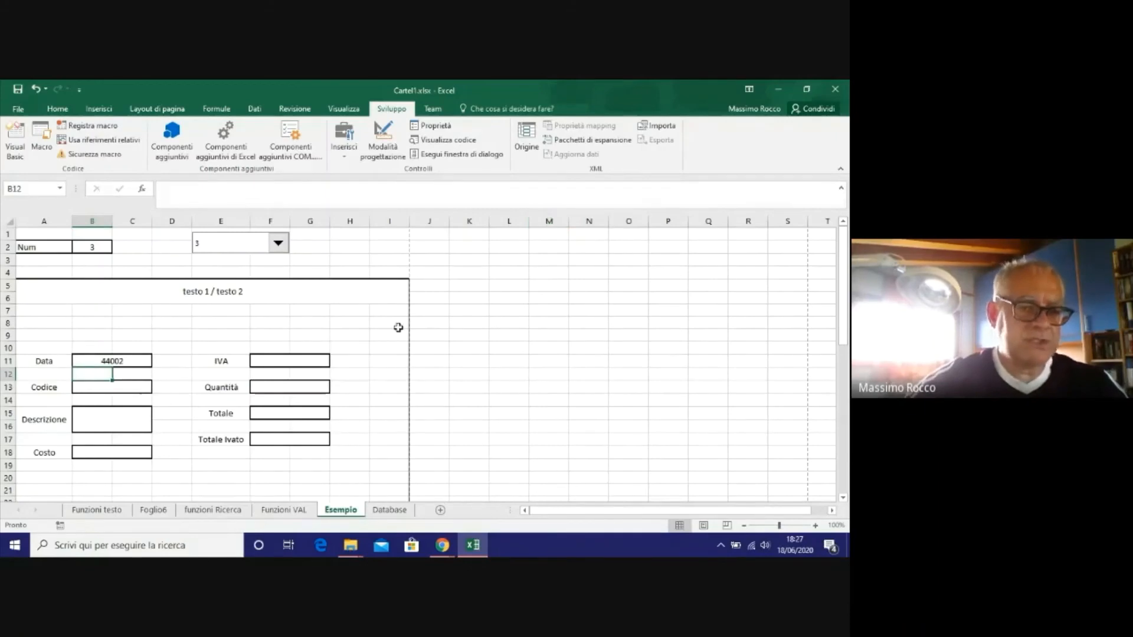
Compare the Data field's lookup result with record 3 on the funzioni Ricerca sheet, then return to the Esempio sheet.
{"action": "left_click", "coordinate": [130, 359]}
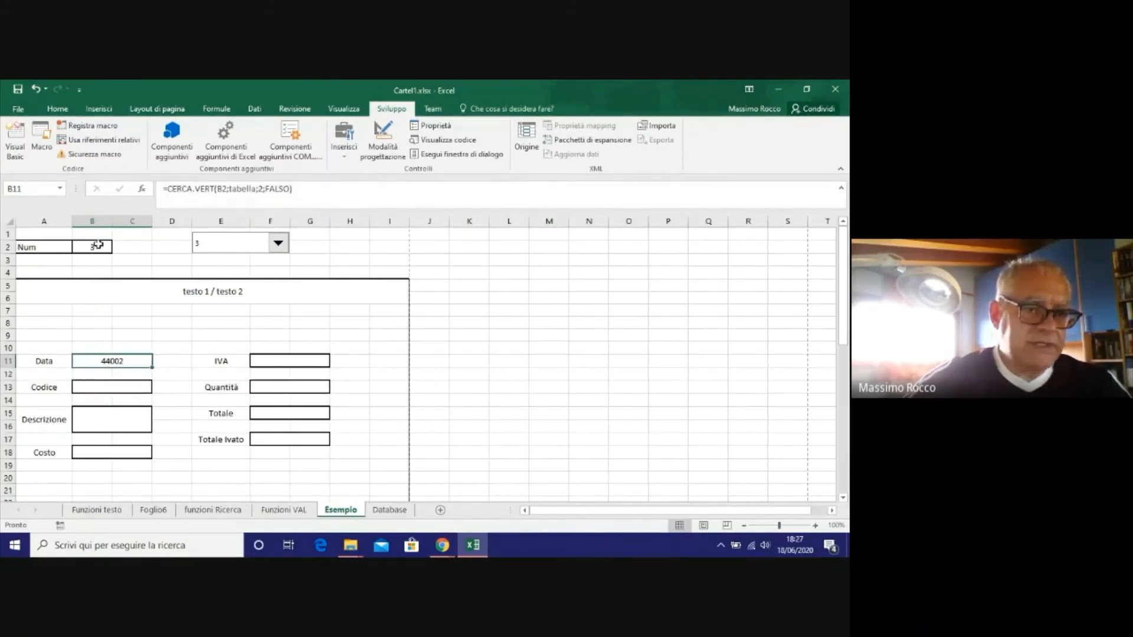
{"action": "left_click", "coordinate": [190, 511]}
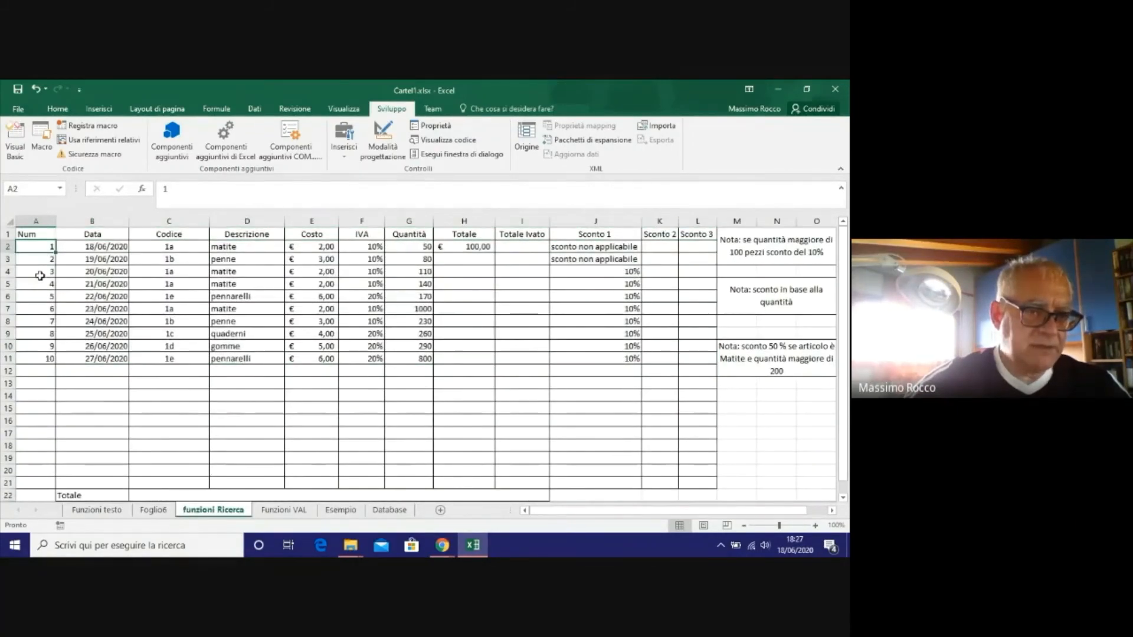
{"action": "mouse_move", "coordinate": [37, 246]}
{"action": "left_mouse_down"}
{"action": "mouse_move", "coordinate": [212, 398]}
{"action": "mouse_move", "coordinate": [698, 359]}
{"action": "left_mouse_up"}
{"action": "left_click_drag", "start_coordinate": [313, 382], "coordinate": [309, 373]}
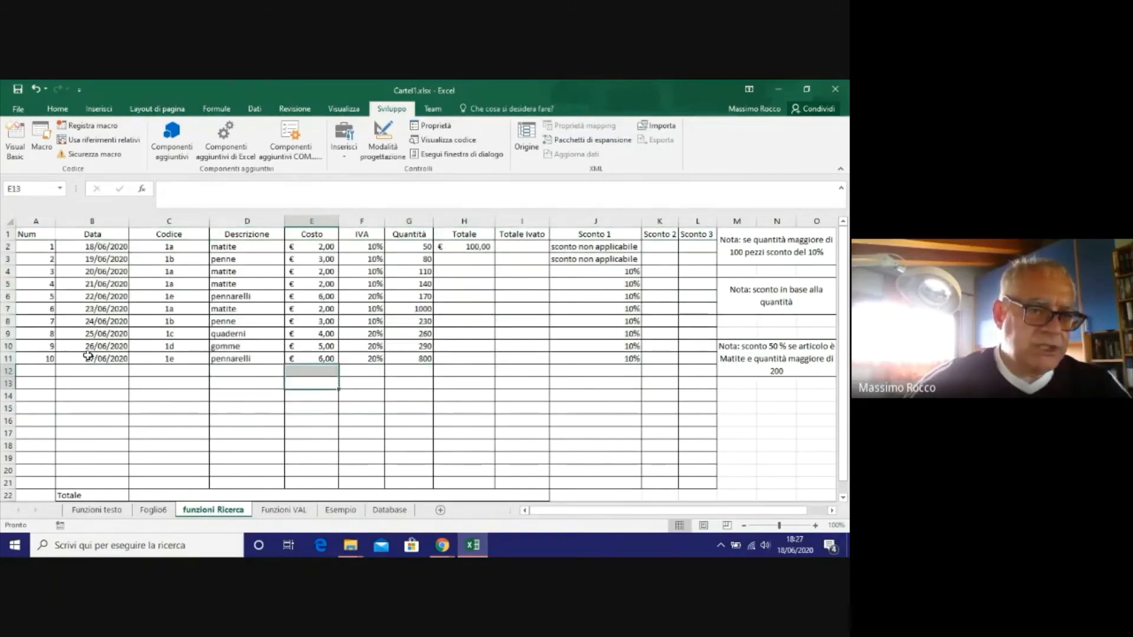
{"action": "left_click", "coordinate": [86, 273]}
{"action": "left_click", "coordinate": [339, 511]}
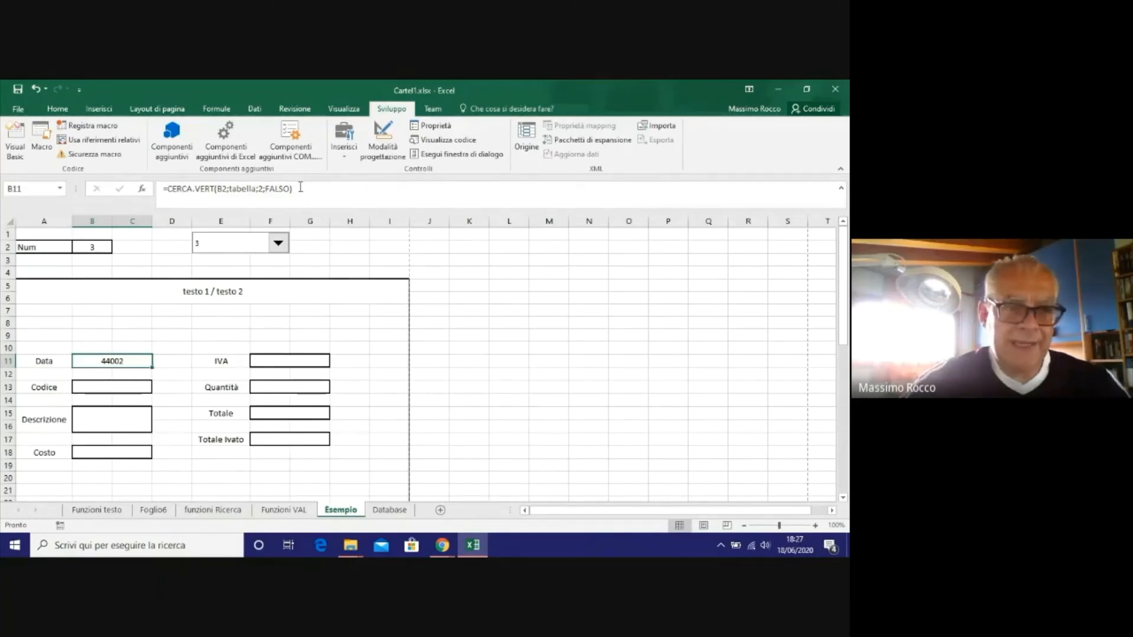
Format the Data field B11 with the Data number category, type *14/03/2012.
{"action": "left_click", "coordinate": [57, 110]}
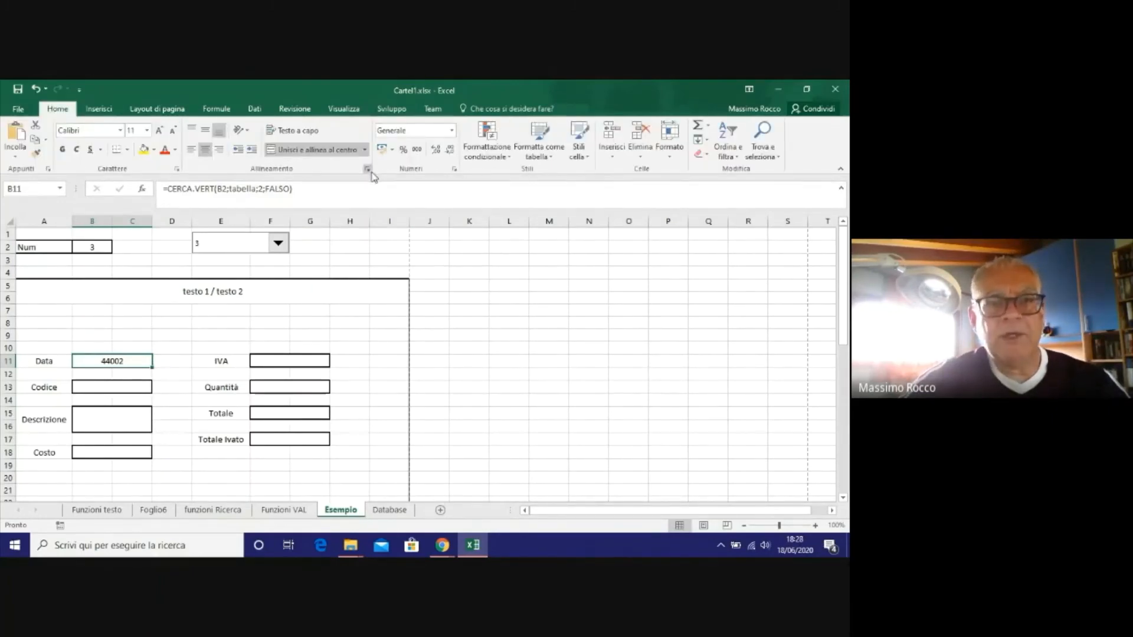
{"action": "left_click", "coordinate": [453, 170]}
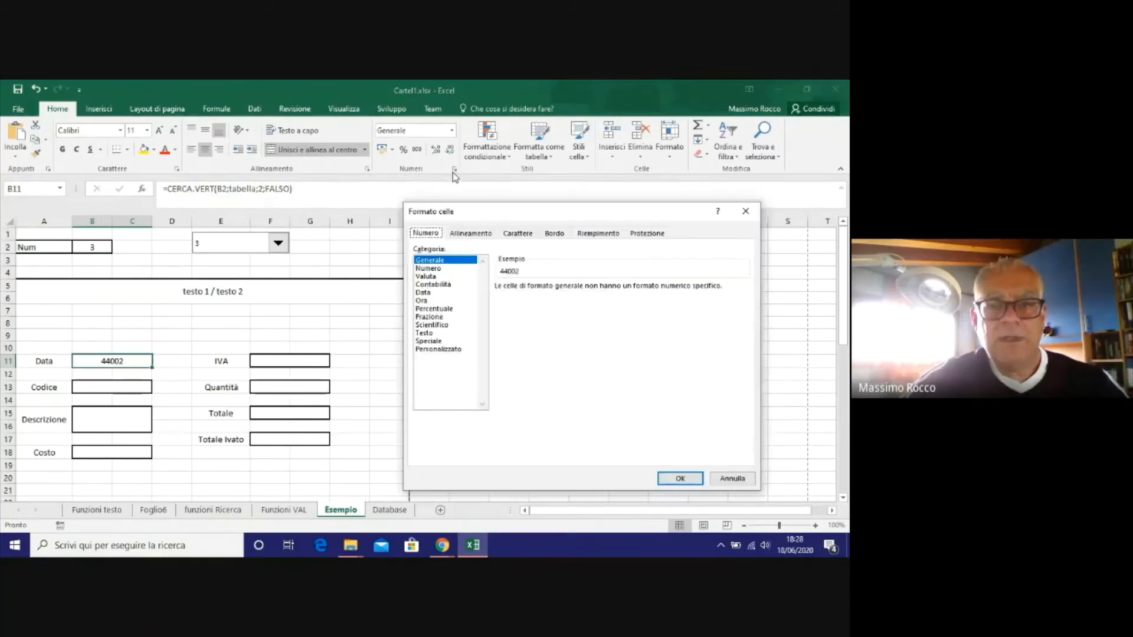
{"action": "left_click", "coordinate": [422, 293]}
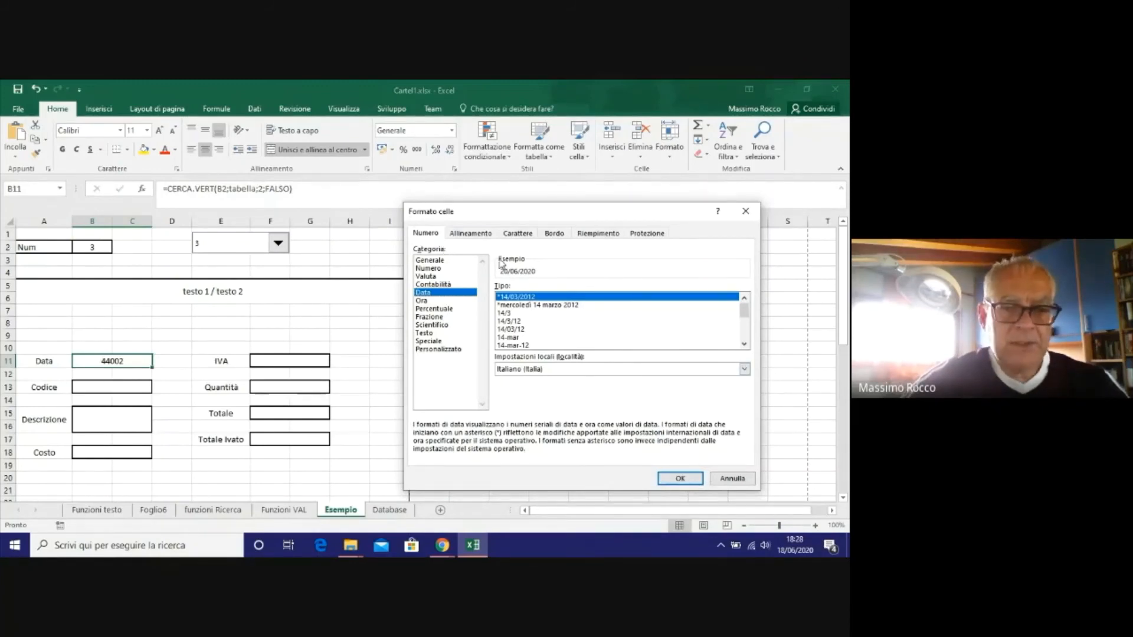
{"action": "left_click", "coordinate": [678, 479]}
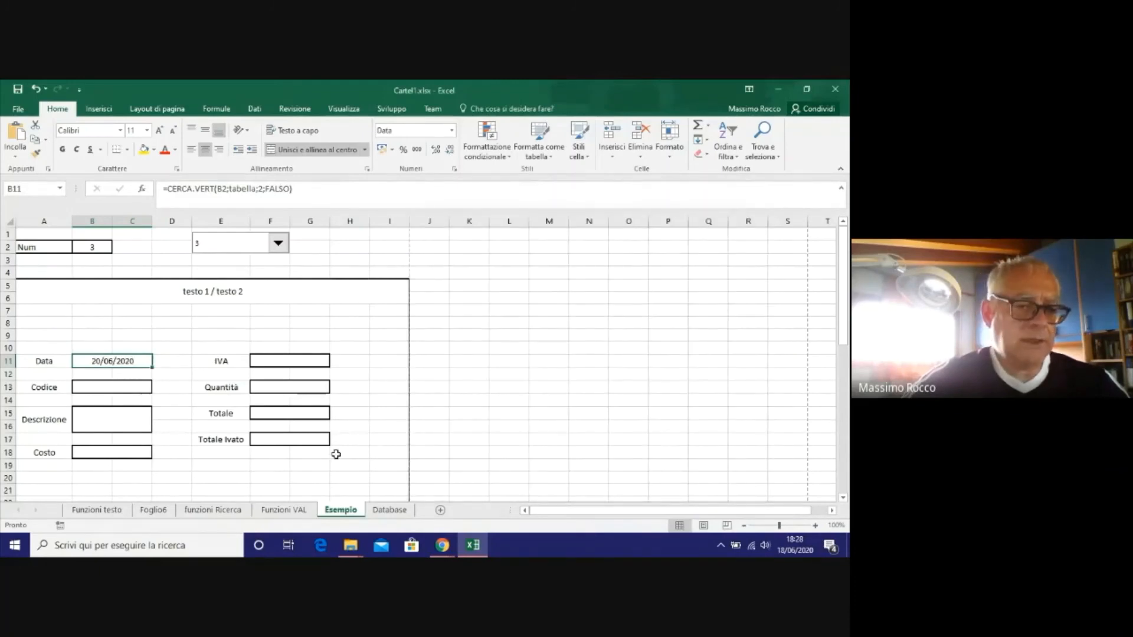
Check the Codice column's position on the funzioni Ricerca sheet and copy the lookup formula text from the Data field on Esempio.
{"action": "left_click", "coordinate": [104, 392]}
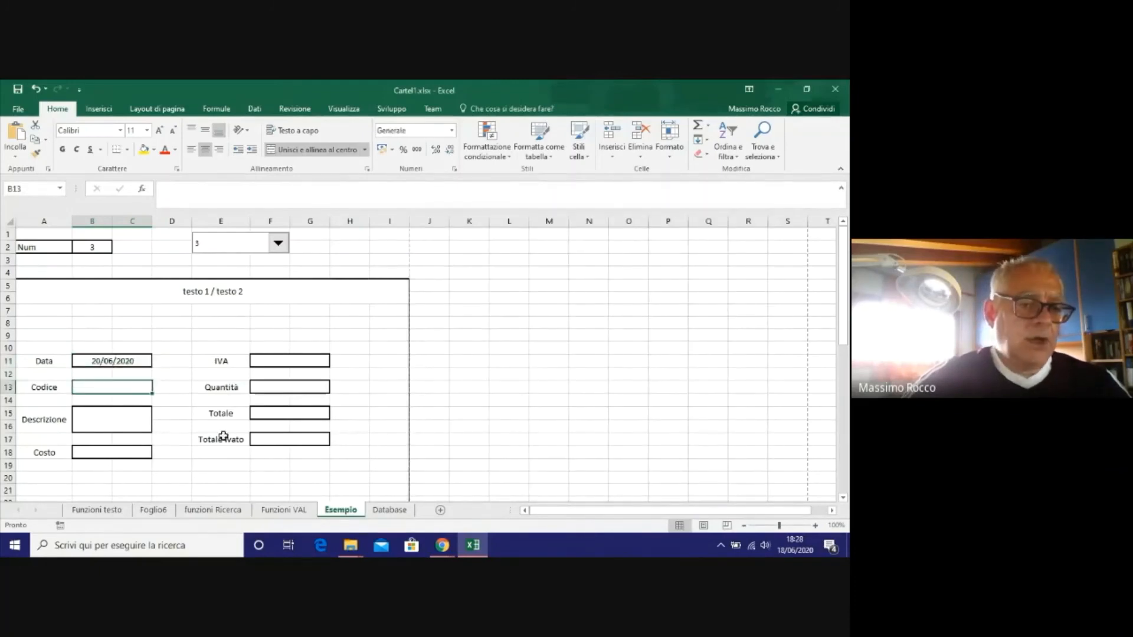
{"action": "left_click", "coordinate": [213, 510]}
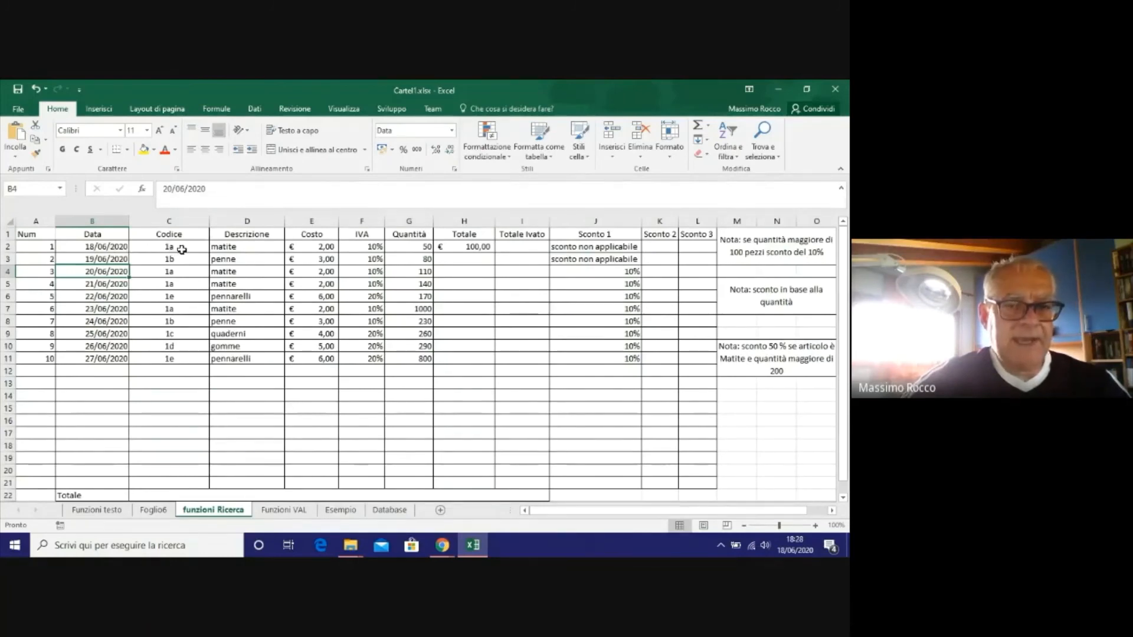
{"action": "left_click", "coordinate": [341, 510]}
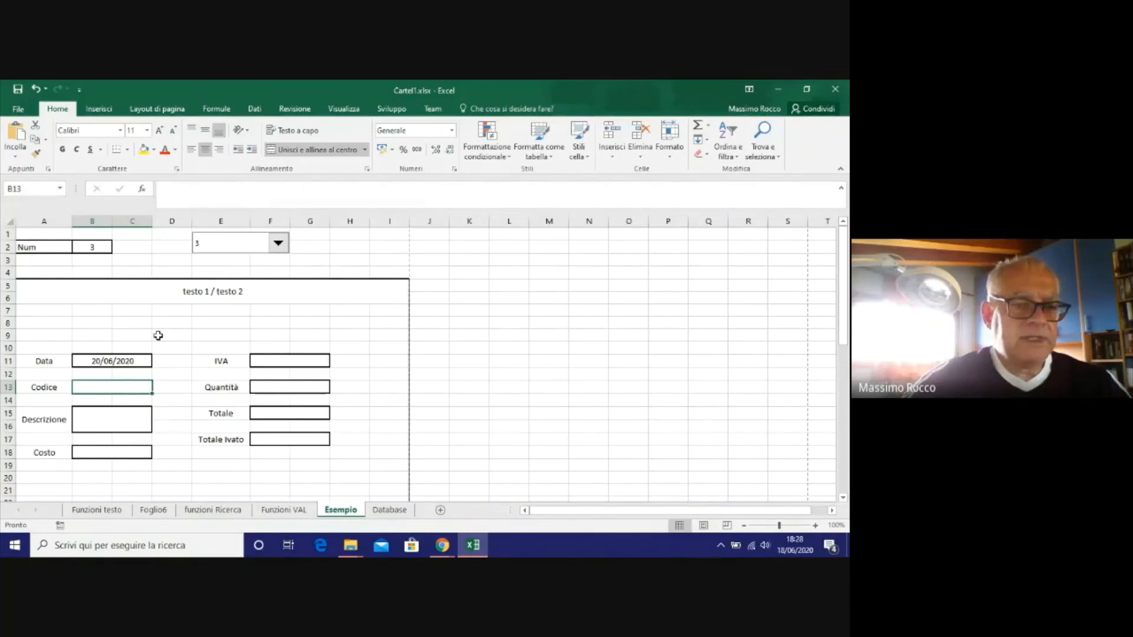
{"action": "left_click", "coordinate": [121, 362]}
{"action": "left_click_drag", "start_coordinate": [293, 189], "coordinate": [167, 186]}
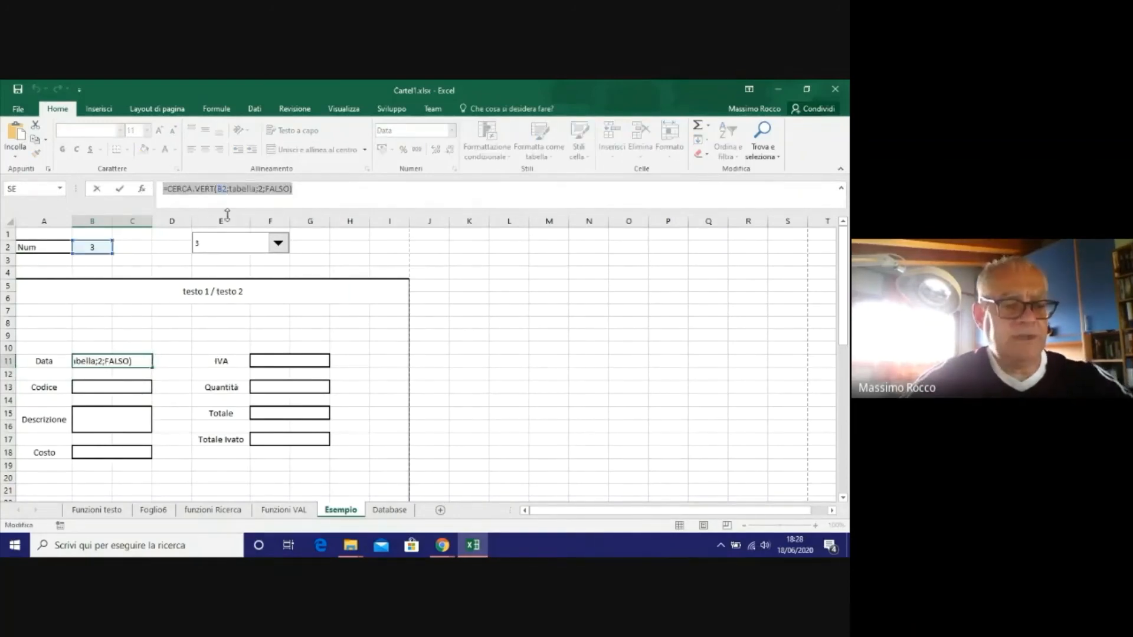
{"action": "key", "text": "Escape"}
Paste the lookup formula into the Codice field B13 and set its column index to 3.
{"action": "left_click", "coordinate": [118, 388]}
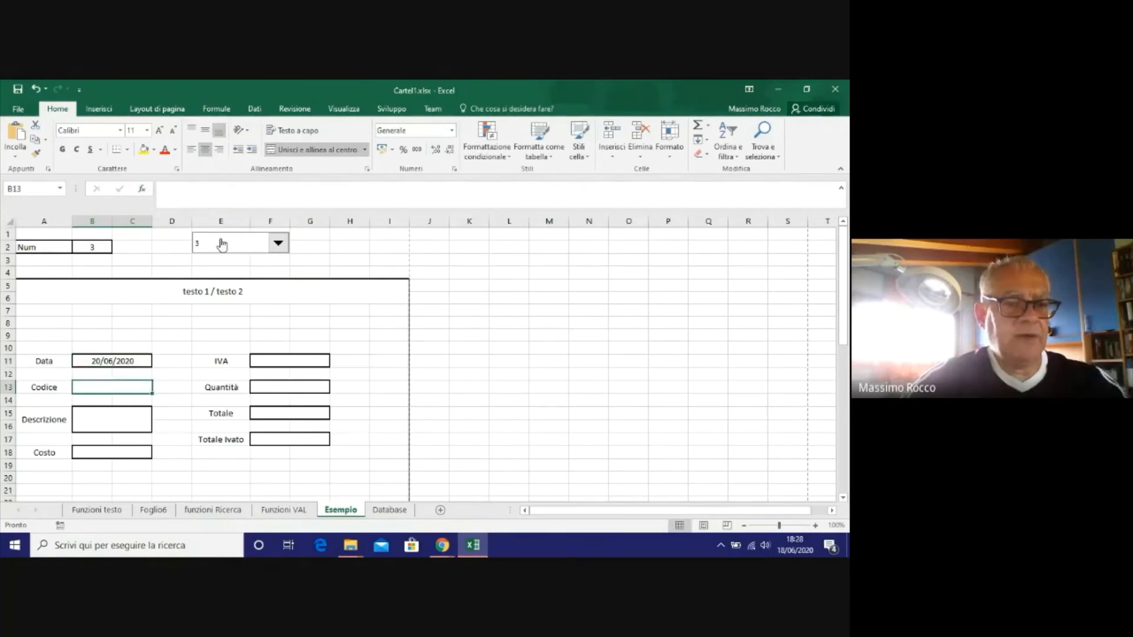
{"action": "left_click", "coordinate": [196, 188]}
{"action": "key", "text": "ctrl+v"}
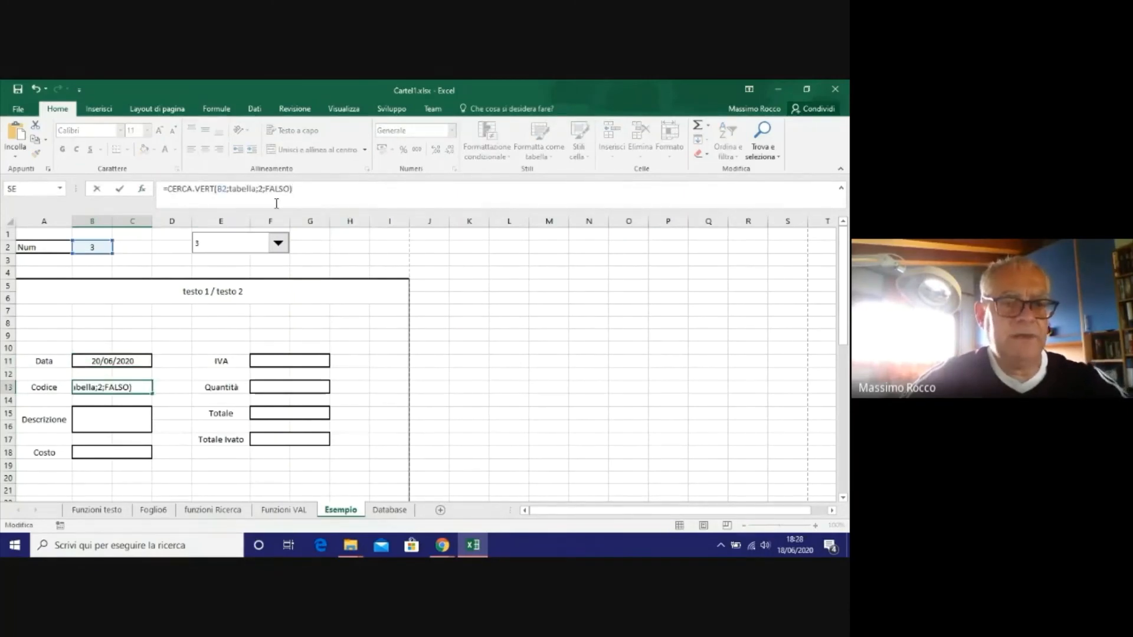
{"action": "left_click", "coordinate": [264, 193]}
{"action": "key", "text": "BackSpace"}
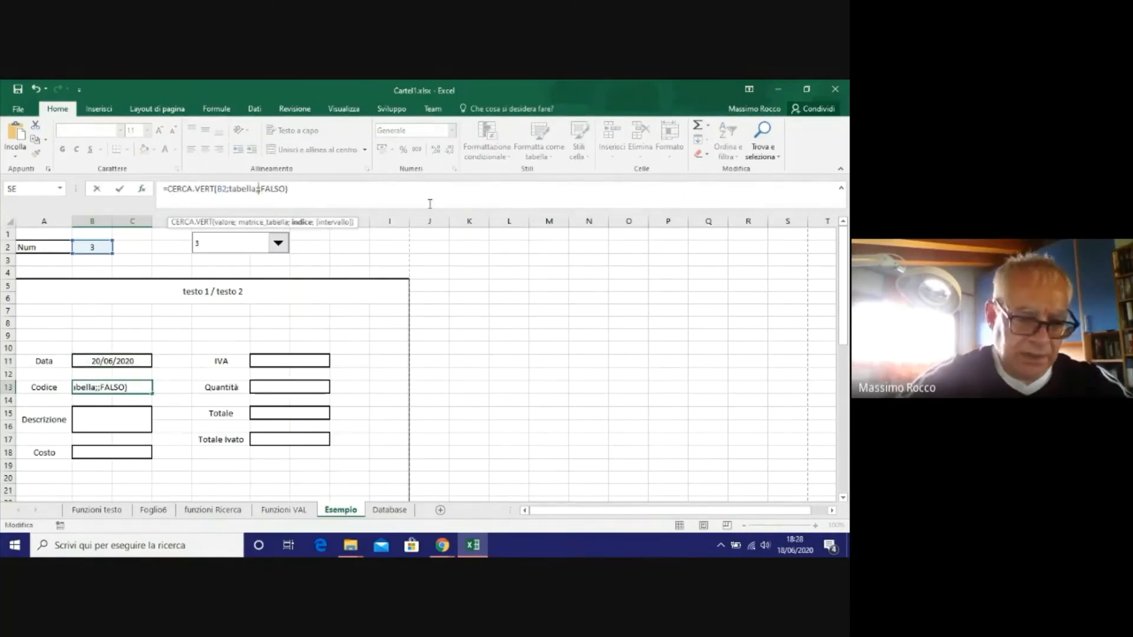
{"action": "type", "text": "1"}
{"action": "key", "text": "Return"}
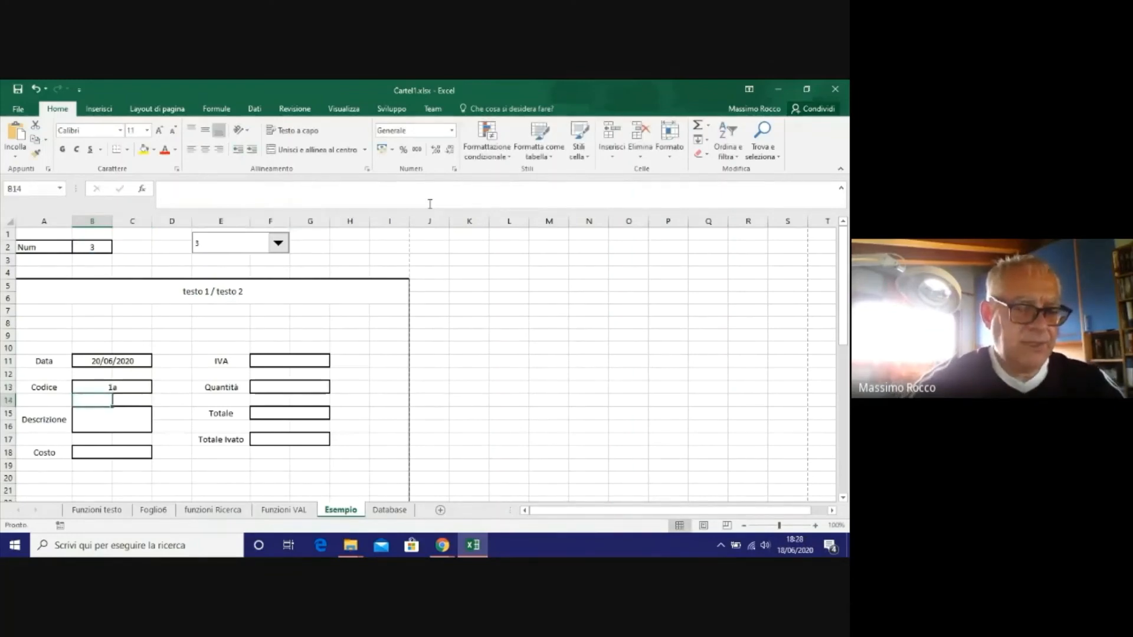
Enter =CERCA.VERT(B2;tabella;4;FALSO) in the Descrizione field B15 and centre its content vertically.
{"action": "left_click", "coordinate": [118, 423]}
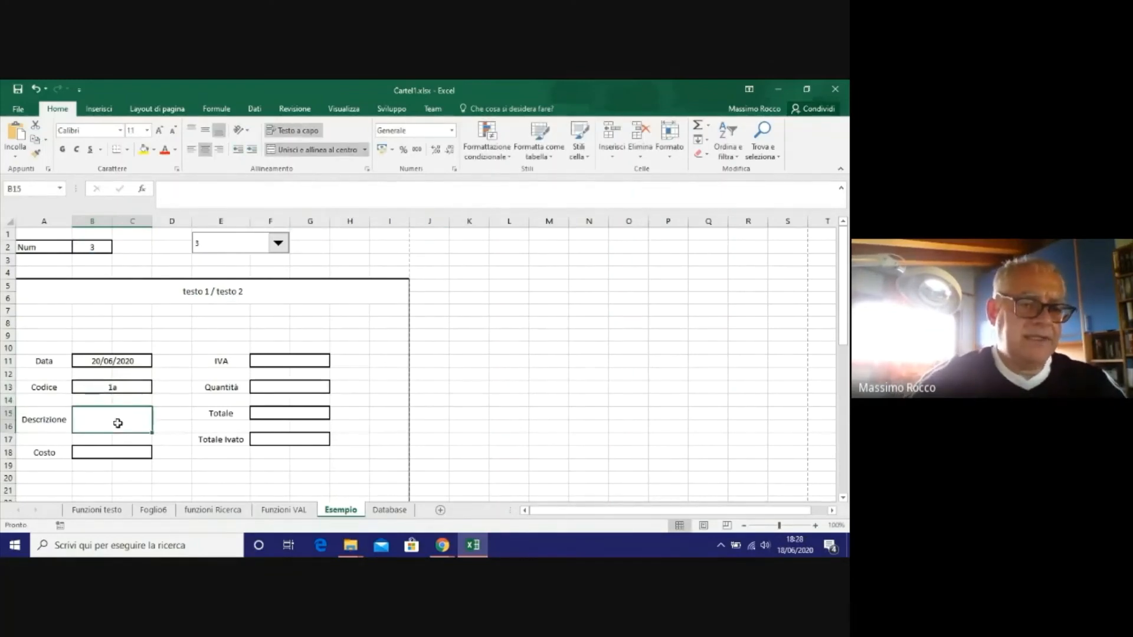
{"action": "left_click", "coordinate": [187, 195]}
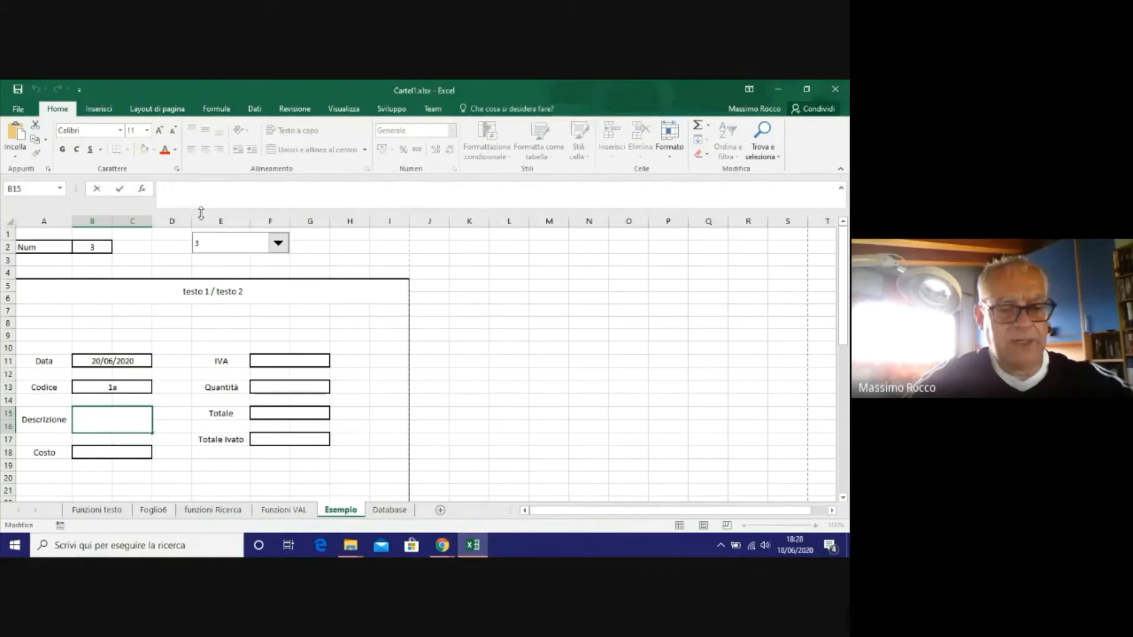
{"action": "type", "text": "=CERCA.VERT(B2;tabella;2;FALSO)"}
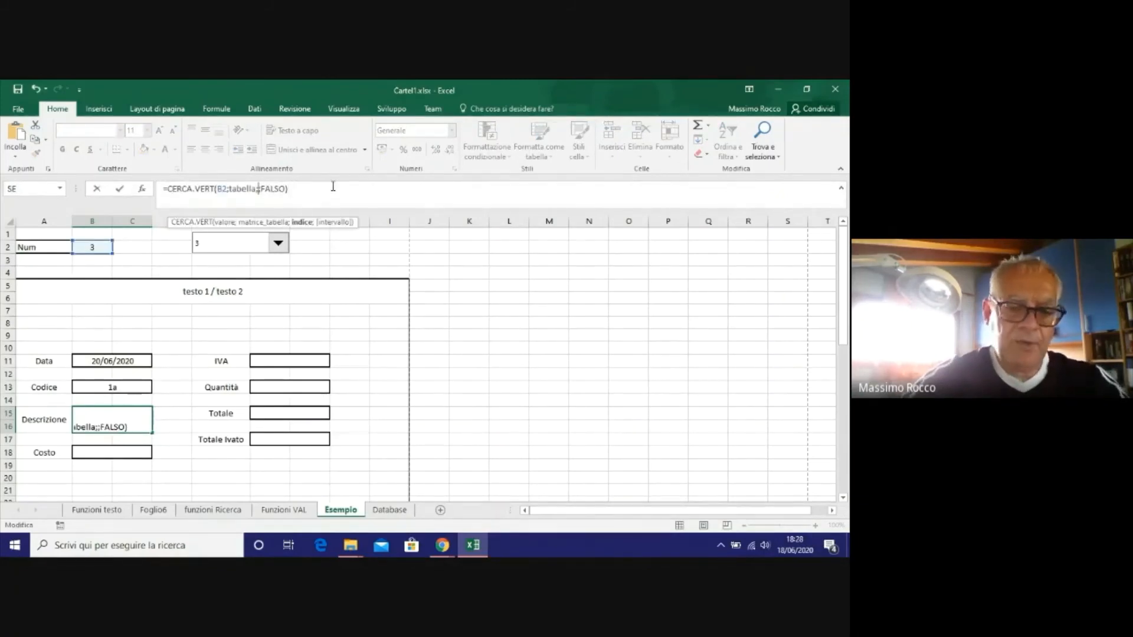
{"action": "key", "text": "Return"}
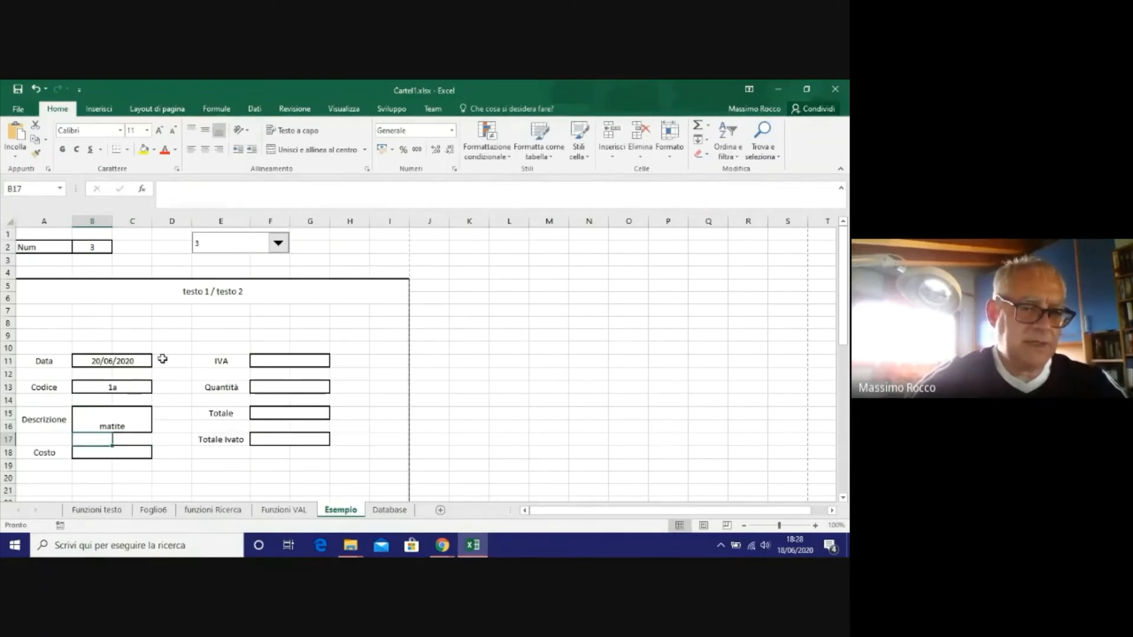
{"action": "left_click", "coordinate": [106, 425]}
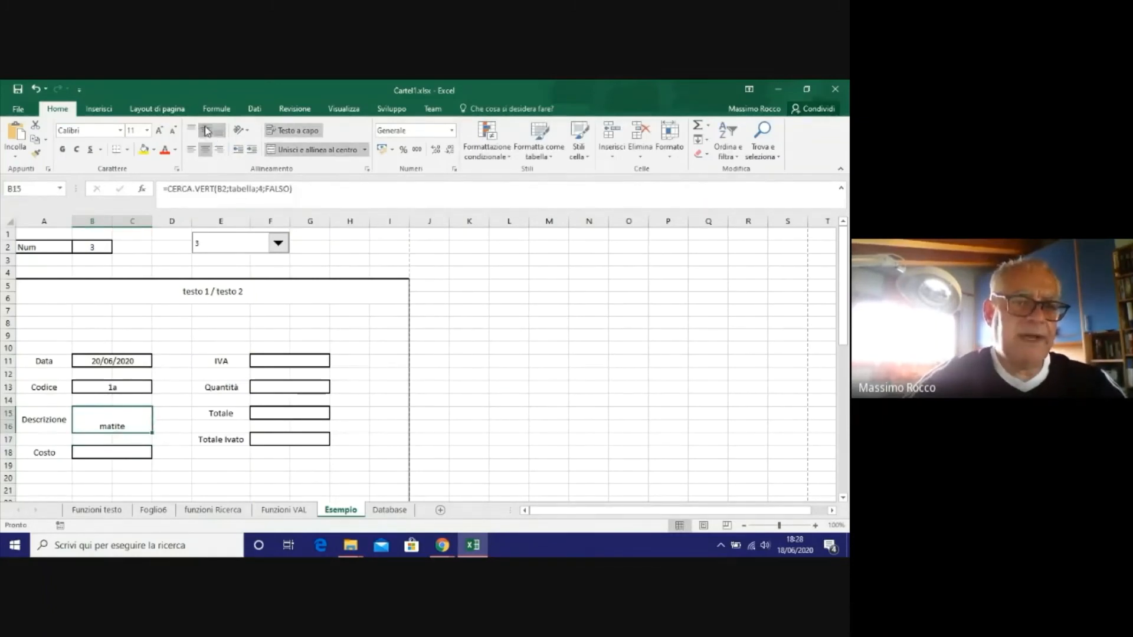
Enter =CERCA.VERT(B2;tabella;5;FALSO) in the Costo field B18 and apply the euro accounting number format.
{"action": "left_click", "coordinate": [88, 455]}
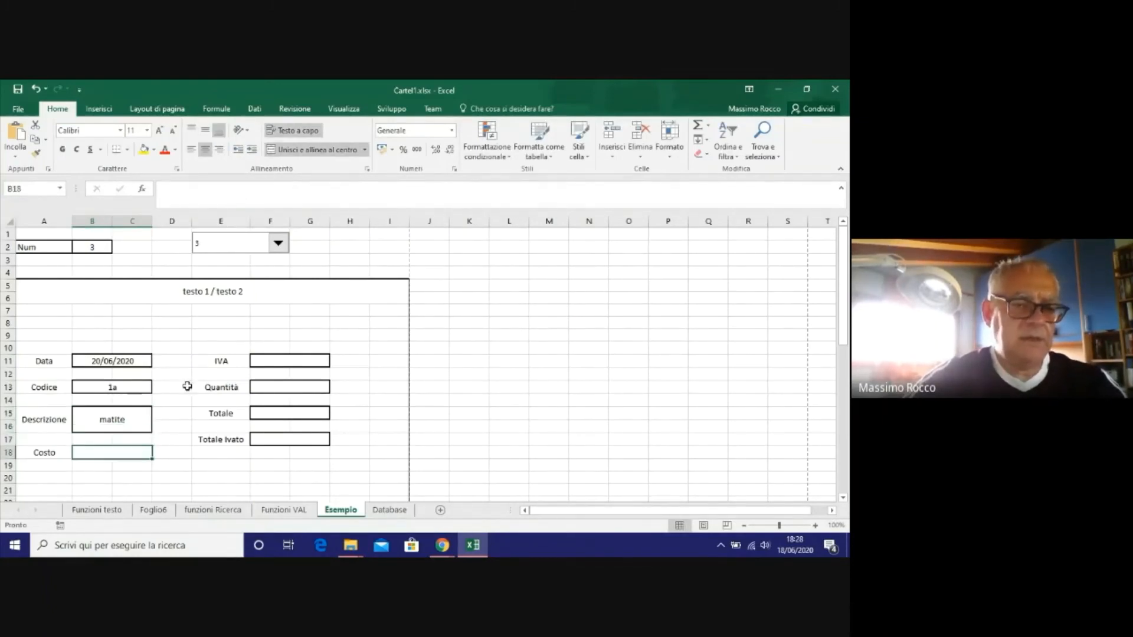
{"action": "left_click", "coordinate": [213, 189]}
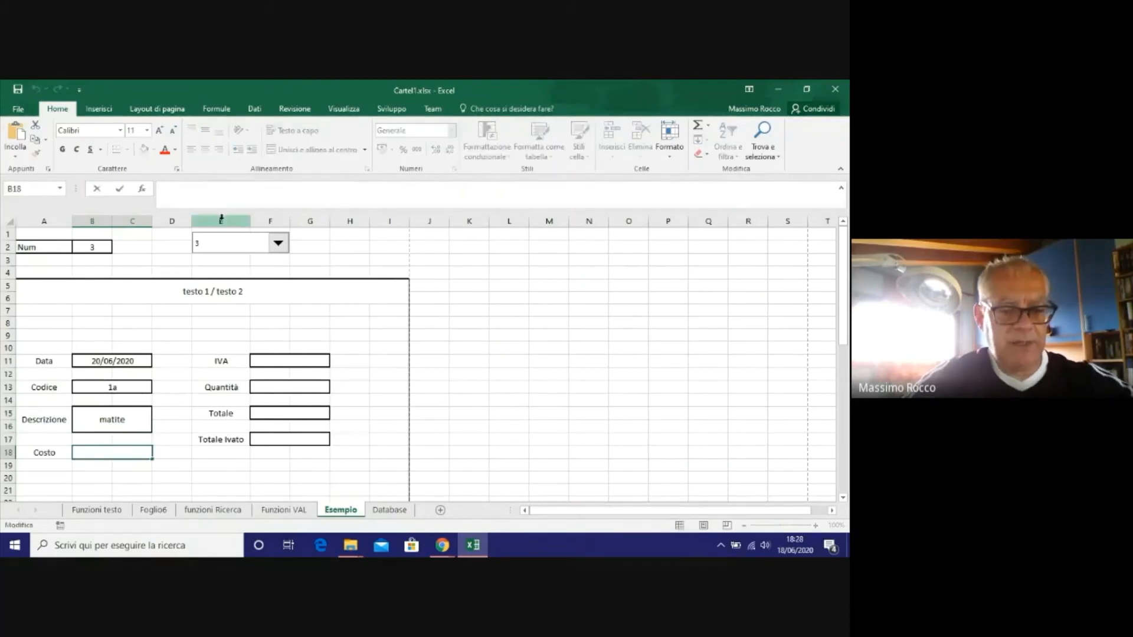
{"action": "type", "text": "=CERCA.VERT(B2;tabella;2;FALSO)"}
{"action": "left_click", "coordinate": [260, 191]}
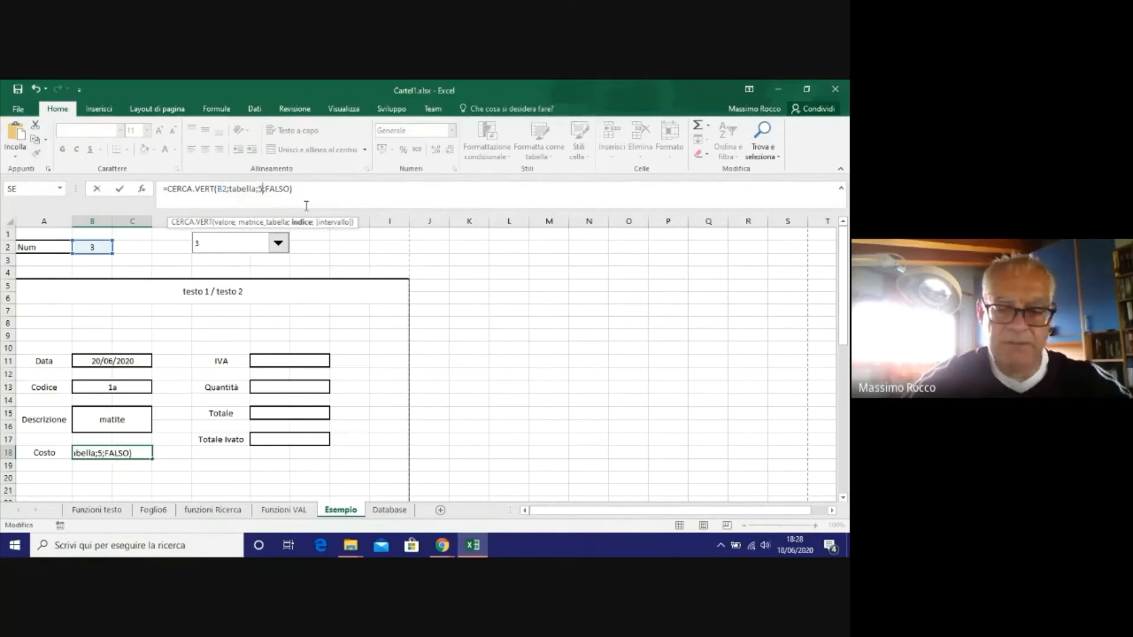
{"action": "key", "text": "Return"}
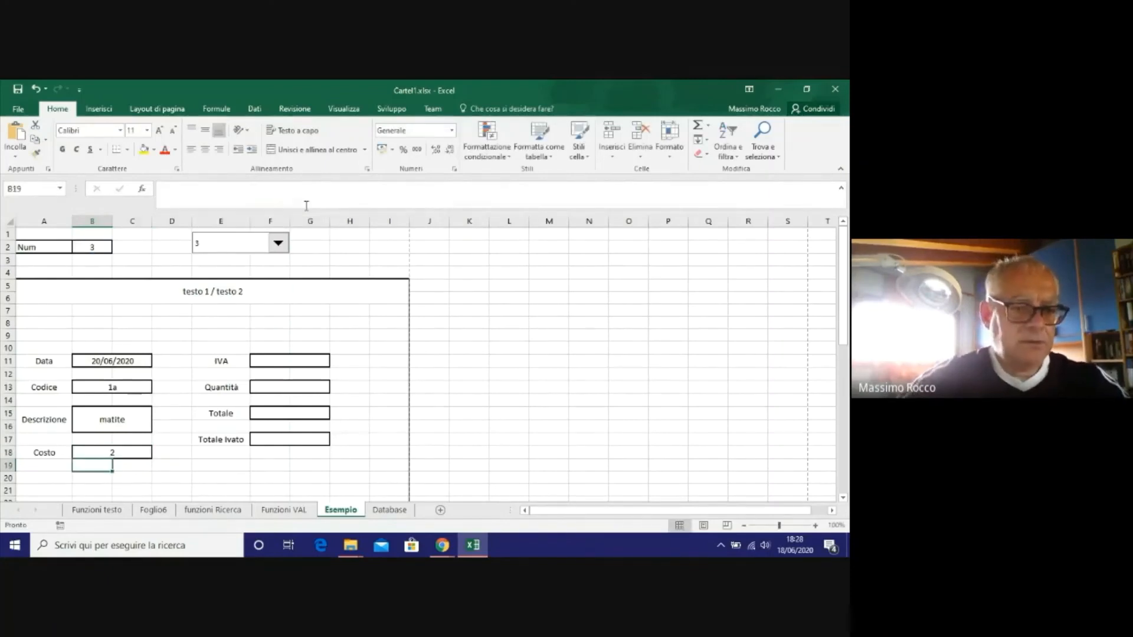
{"action": "left_click", "coordinate": [118, 452]}
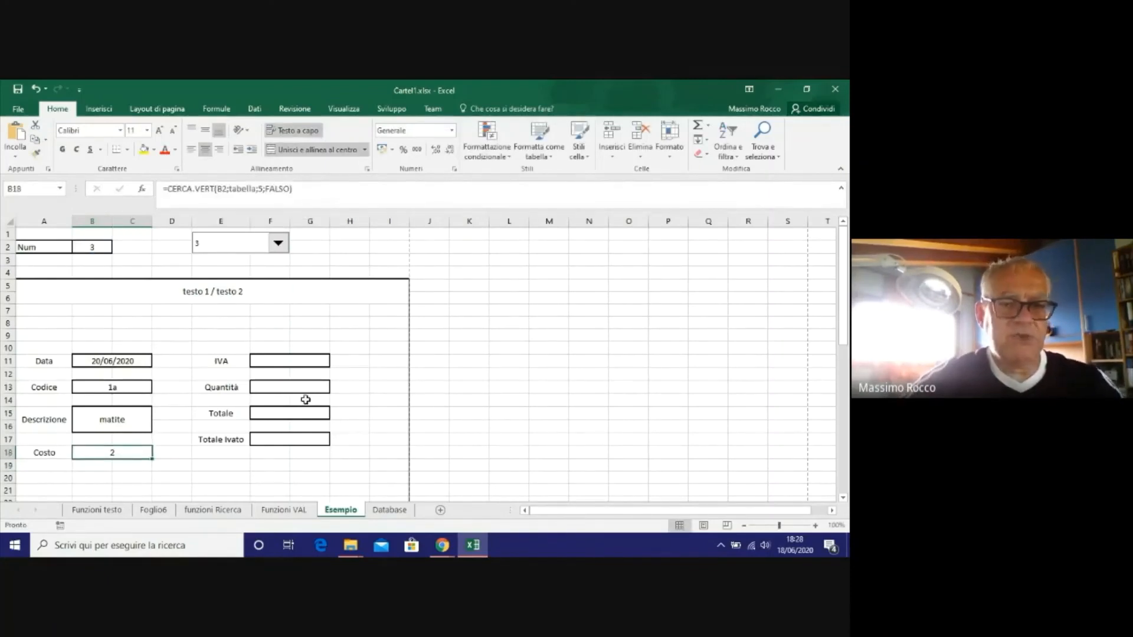
{"action": "left_click", "coordinate": [381, 149]}
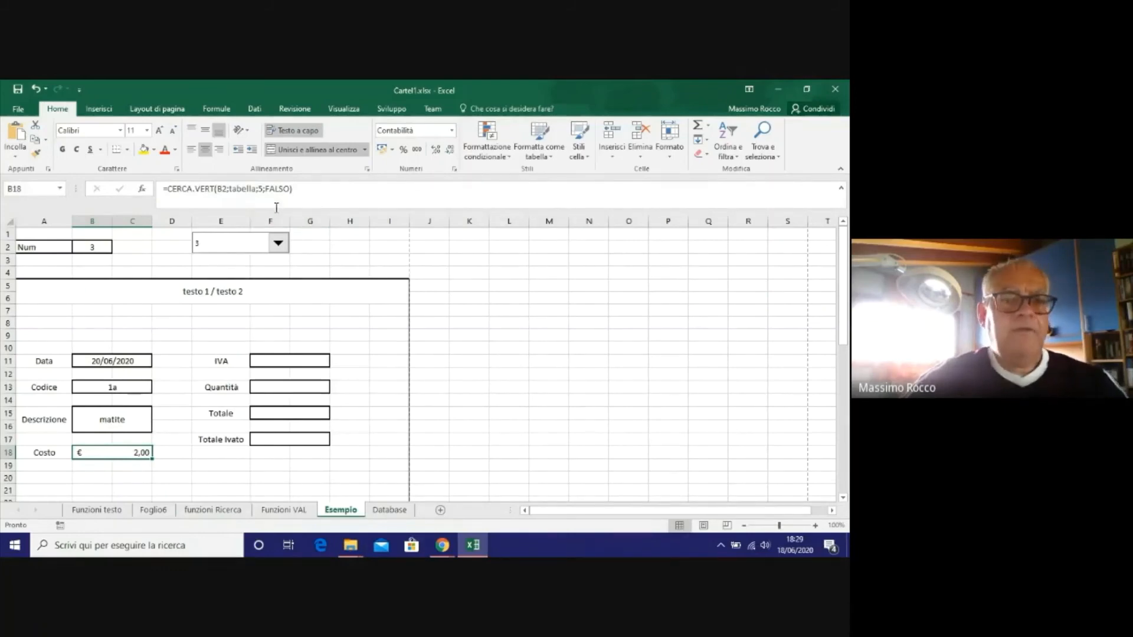
Test the form's lookup fields by selecting records 5, 7, 1 and 4 in the combo box.
{"action": "left_click", "coordinate": [278, 243]}
{"action": "left_click", "coordinate": [249, 275]}
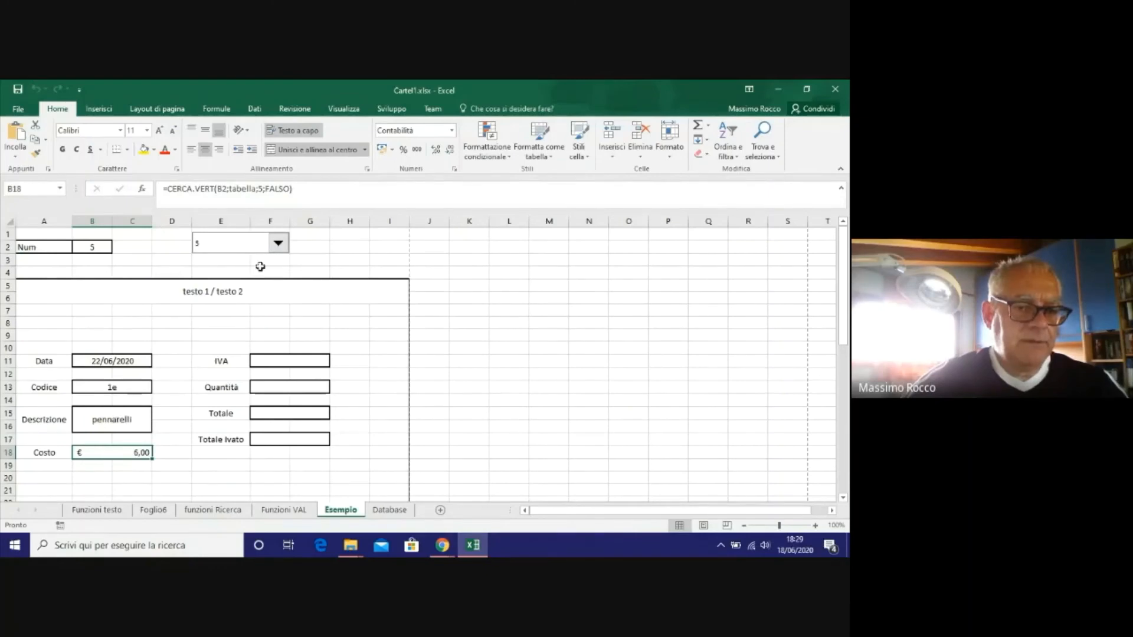
{"action": "left_click", "coordinate": [278, 244]}
{"action": "left_click", "coordinate": [245, 292]}
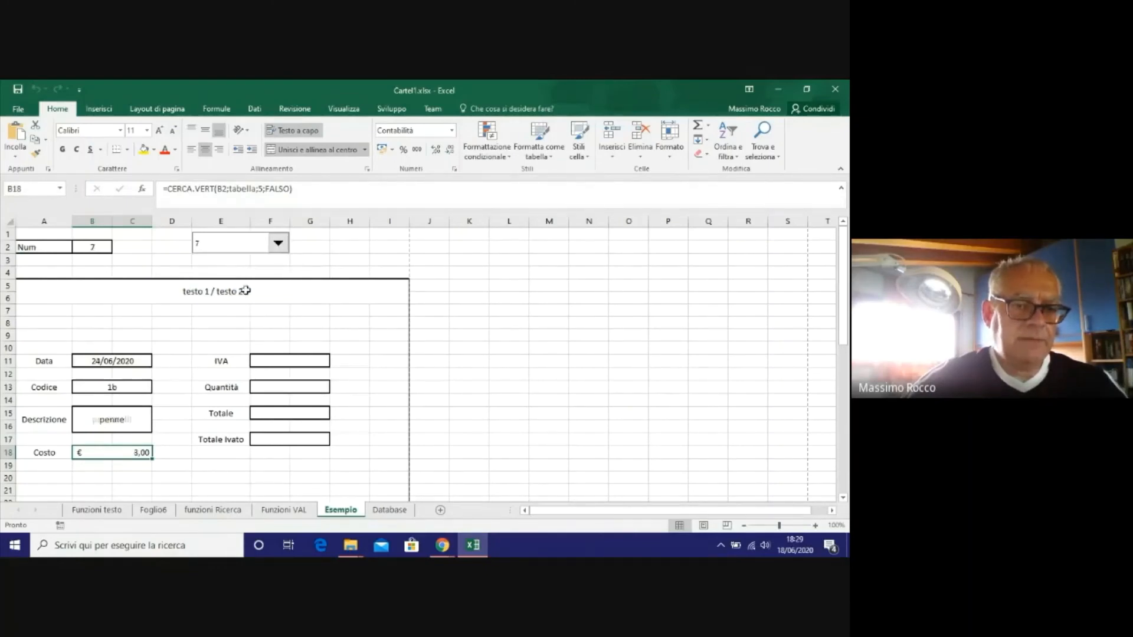
{"action": "left_click", "coordinate": [284, 242]}
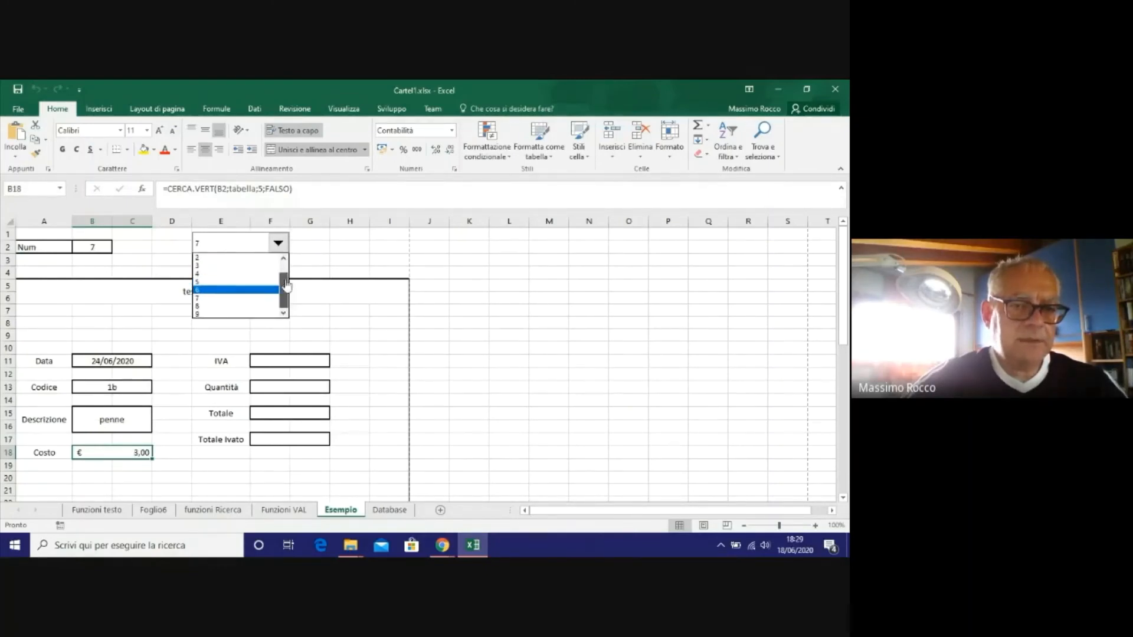
{"action": "scroll", "coordinate": [276, 288], "scroll_direction": "up", "scroll_amount": 1}
{"action": "left_click", "coordinate": [240, 258]}
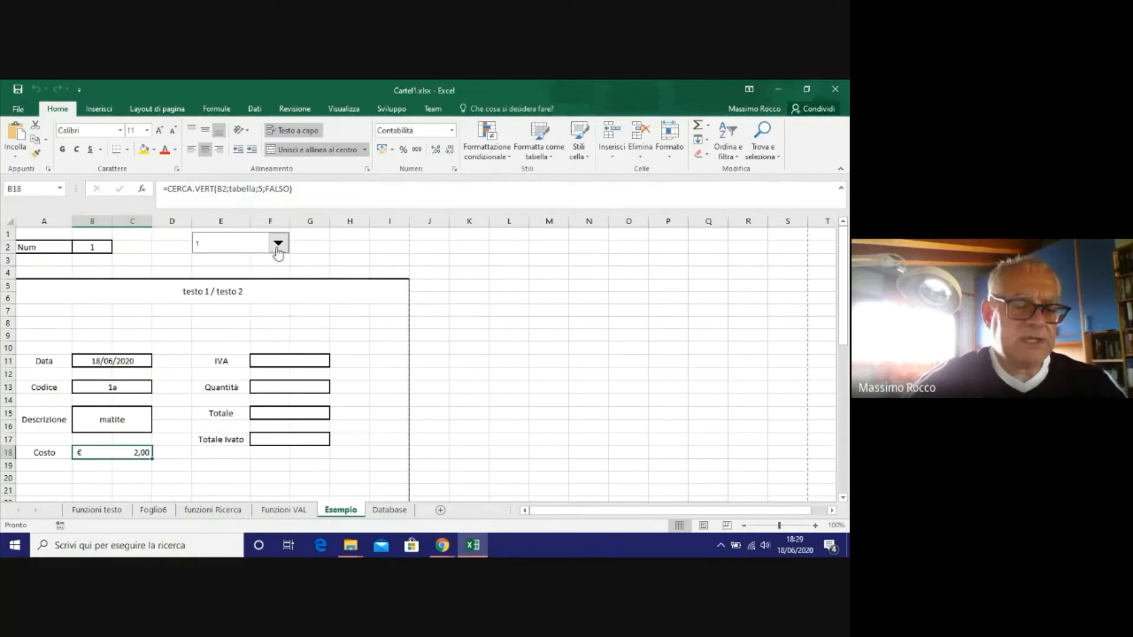
{"action": "left_click", "coordinate": [276, 245]}
{"action": "left_click", "coordinate": [263, 285]}
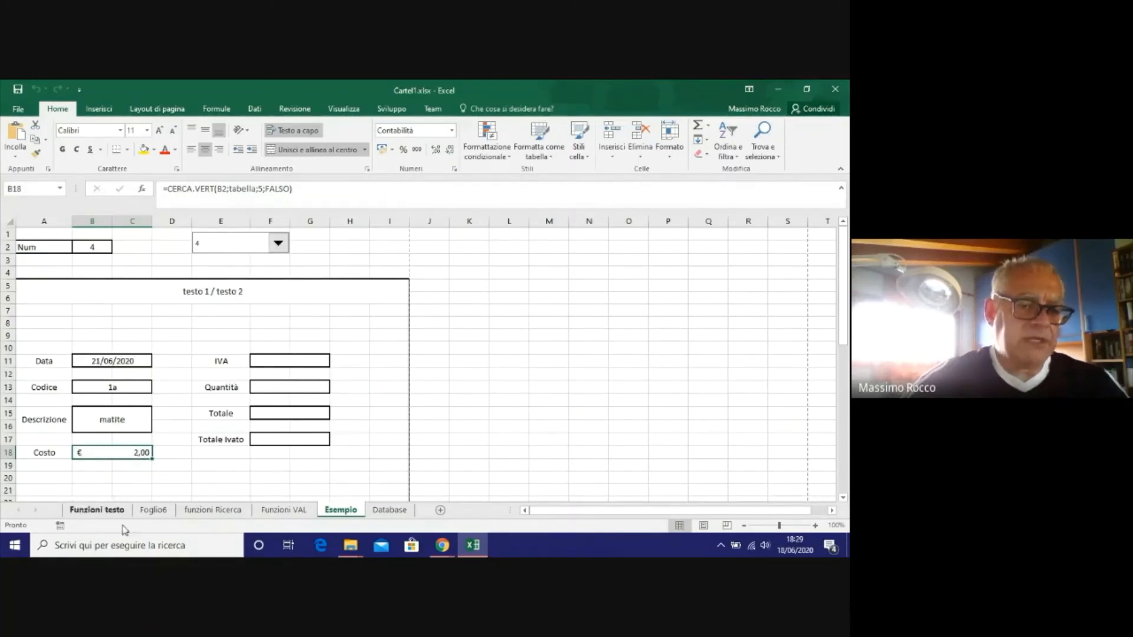
Check the source table on the funzioni Ricerca sheet and select record 7 in the Esempio combo box.
{"action": "left_click", "coordinate": [212, 509]}
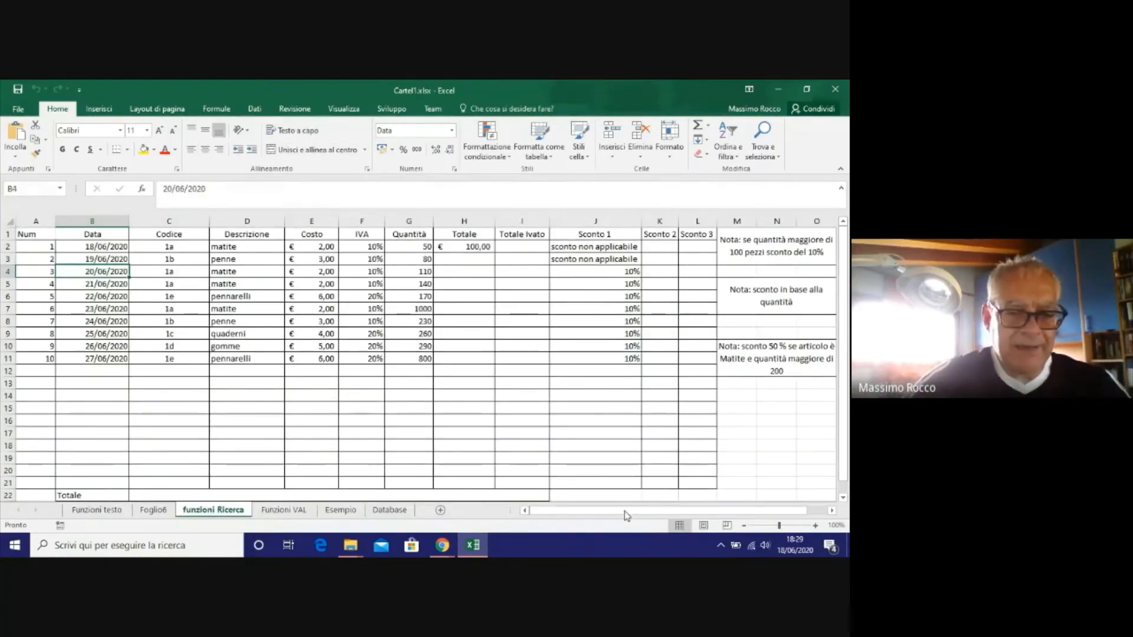
{"action": "left_click", "coordinate": [341, 511]}
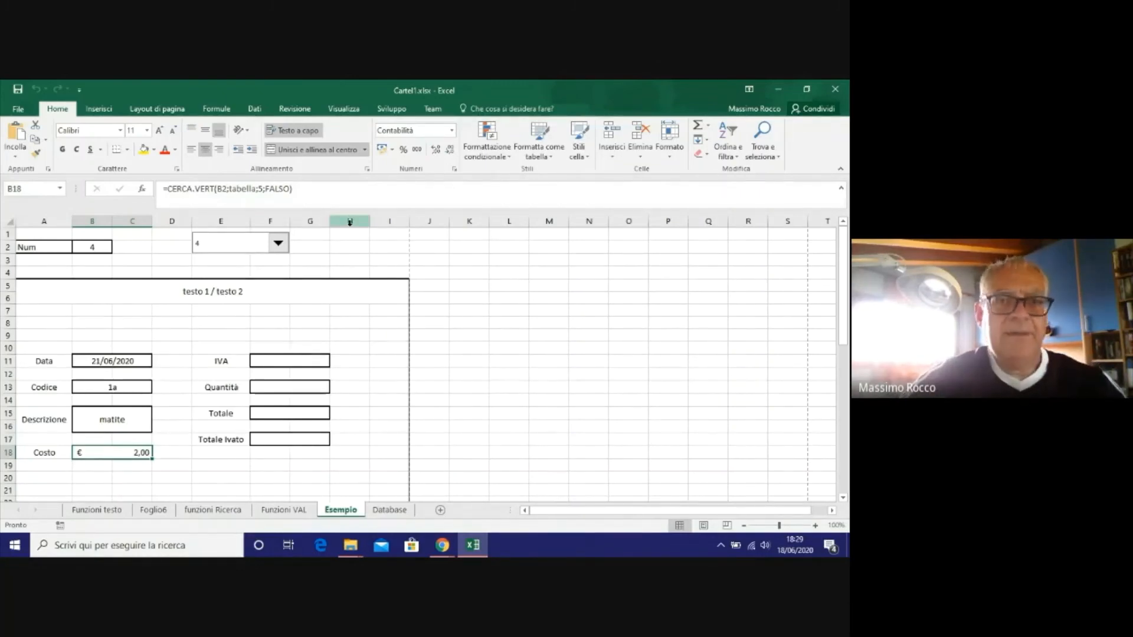
{"action": "left_click", "coordinate": [278, 243]}
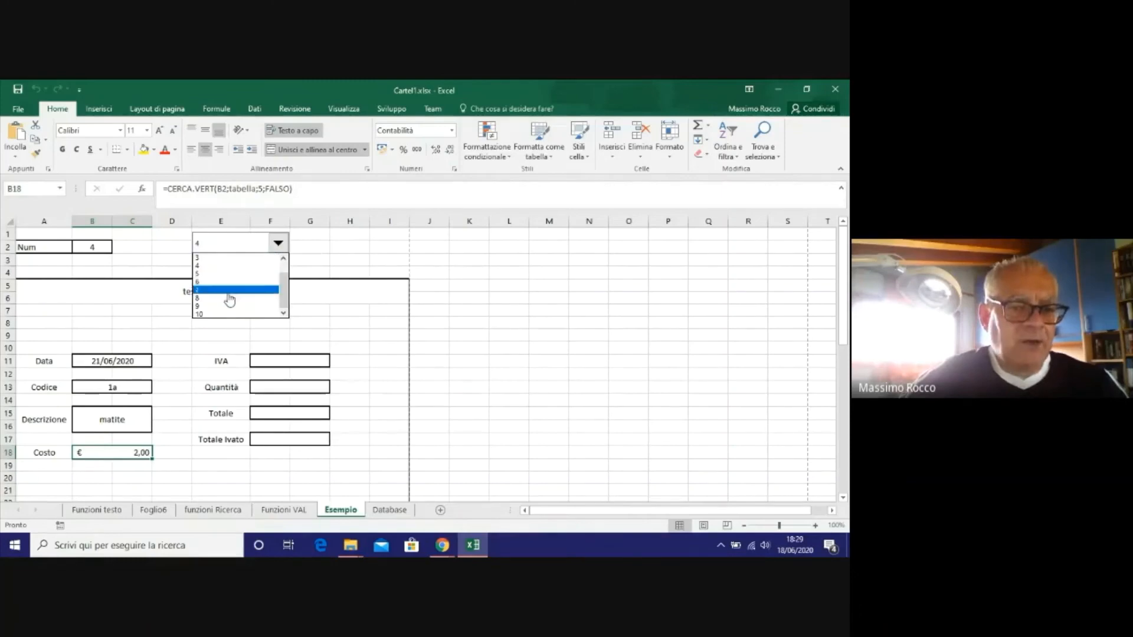
{"action": "left_click", "coordinate": [236, 286]}
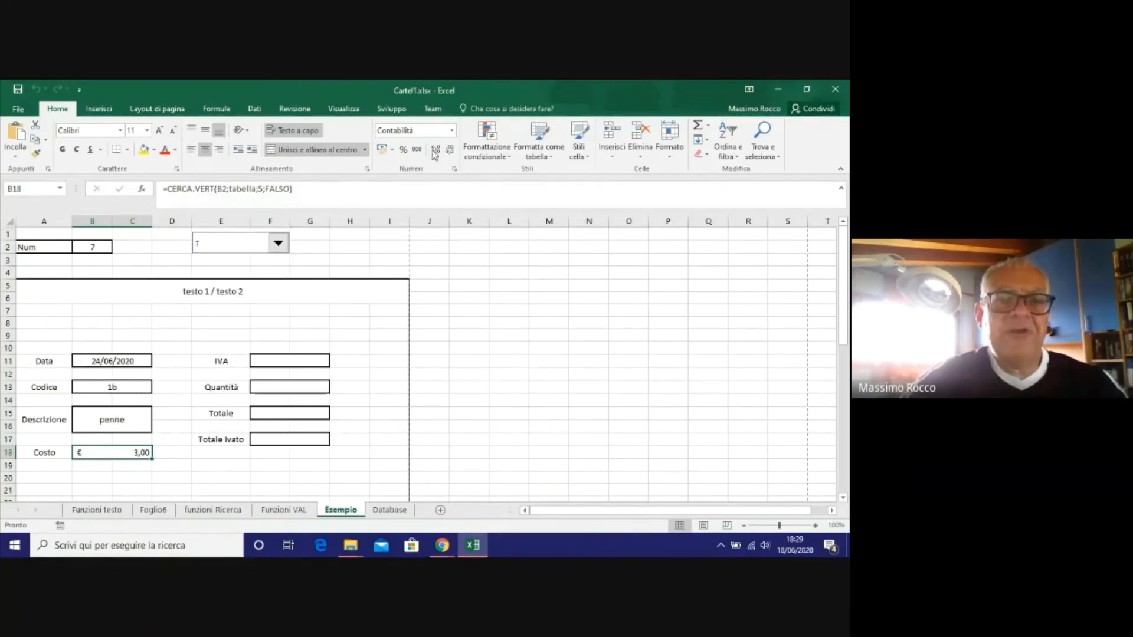
Draw a spin button form control beside the combo box, spanning about columns G to H in rows 1 and 2.
{"action": "left_click", "coordinate": [392, 109]}
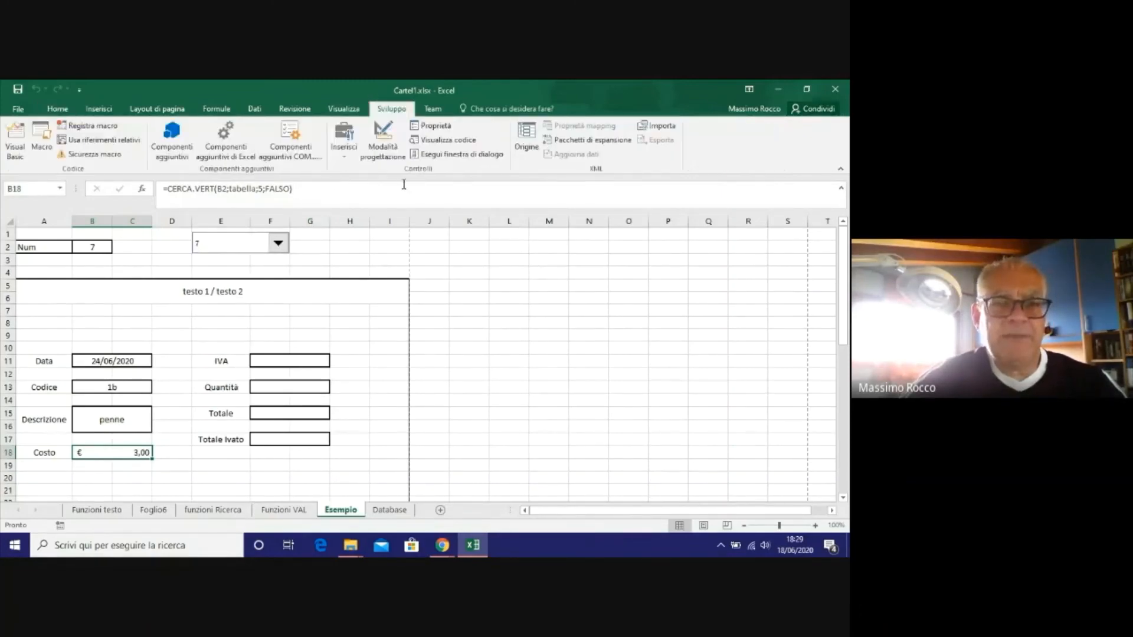
{"action": "left_click", "coordinate": [345, 163]}
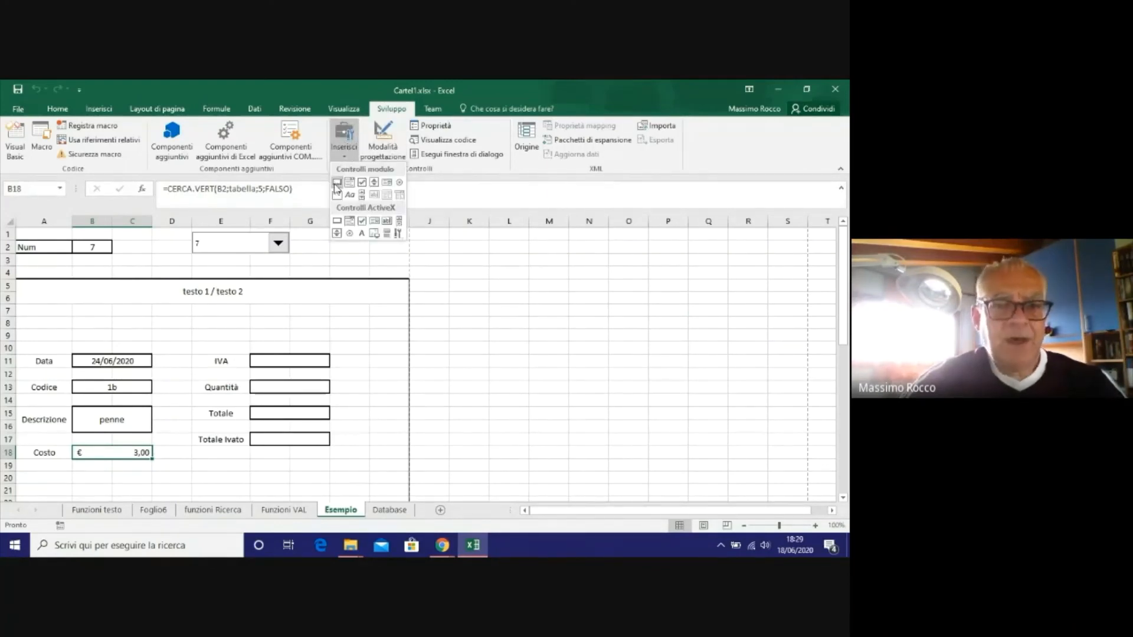
{"action": "left_click", "coordinate": [374, 184]}
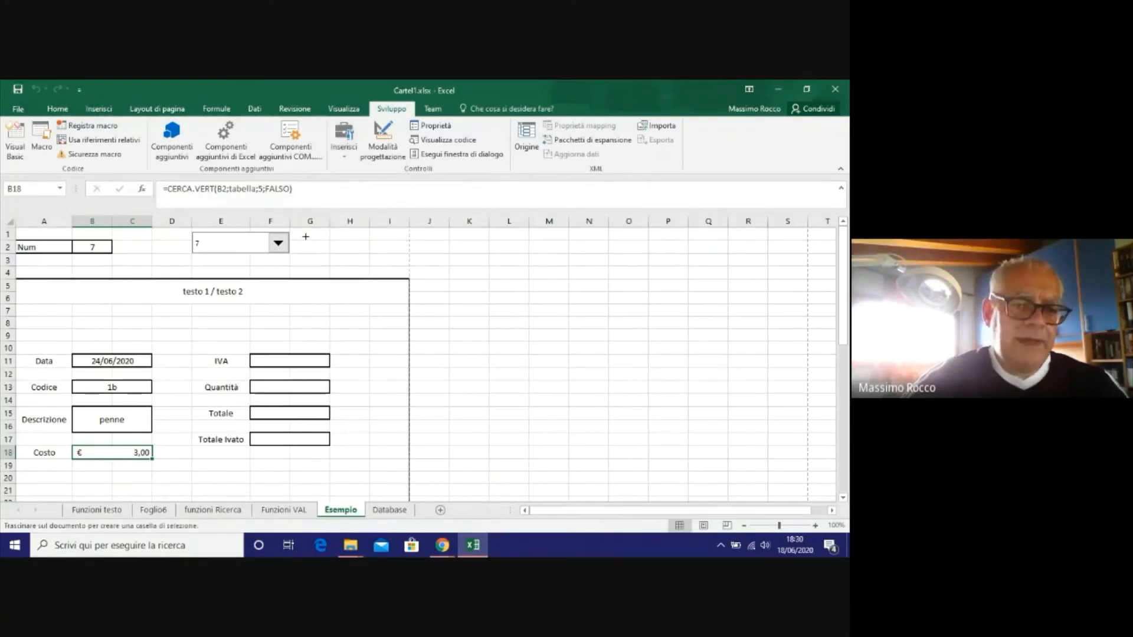
{"action": "left_click_drag", "start_coordinate": [301, 233], "coordinate": [366, 254]}
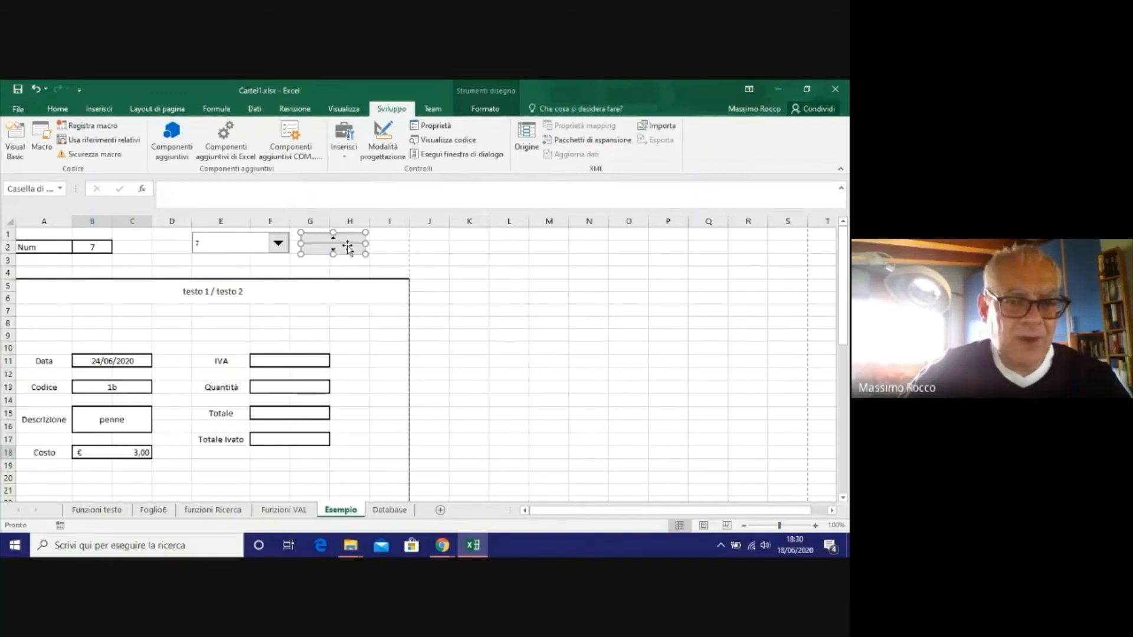
Open the spin button's control format settings and set minimum value 1, maximum value 50 and increment 1.
{"action": "right_click", "coordinate": [349, 248]}
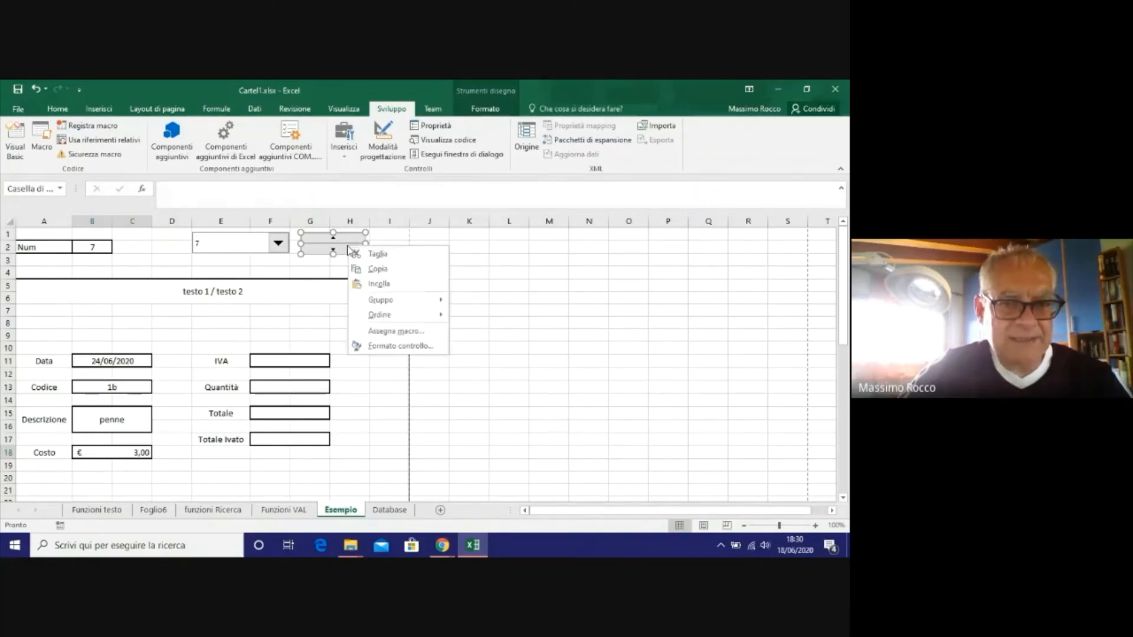
{"action": "left_click", "coordinate": [407, 346]}
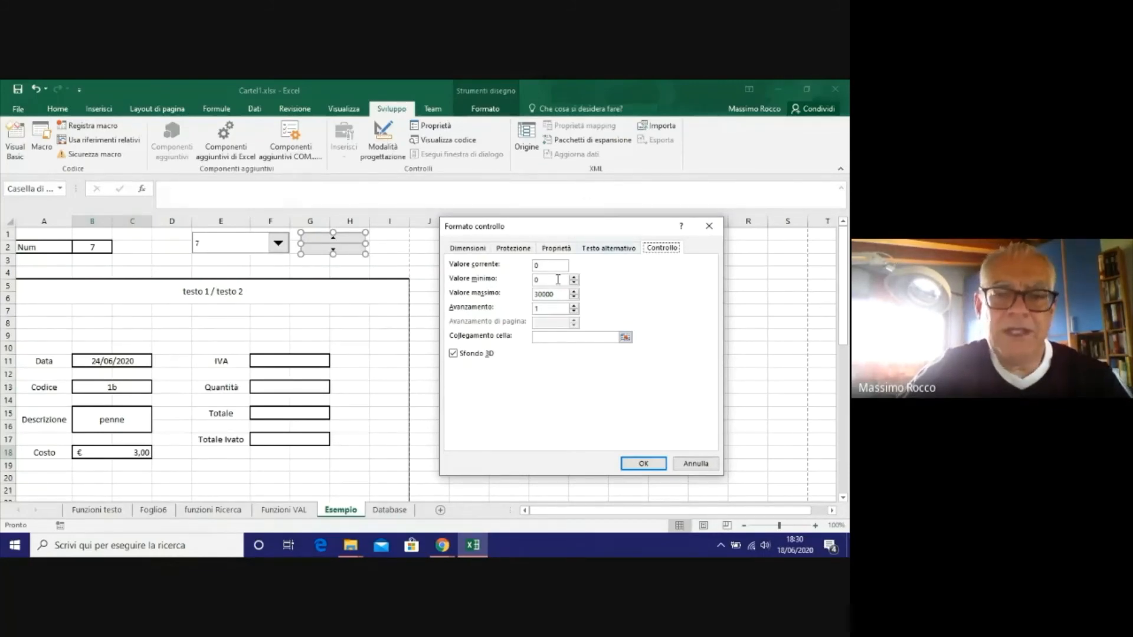
{"action": "left_click", "coordinate": [543, 280]}
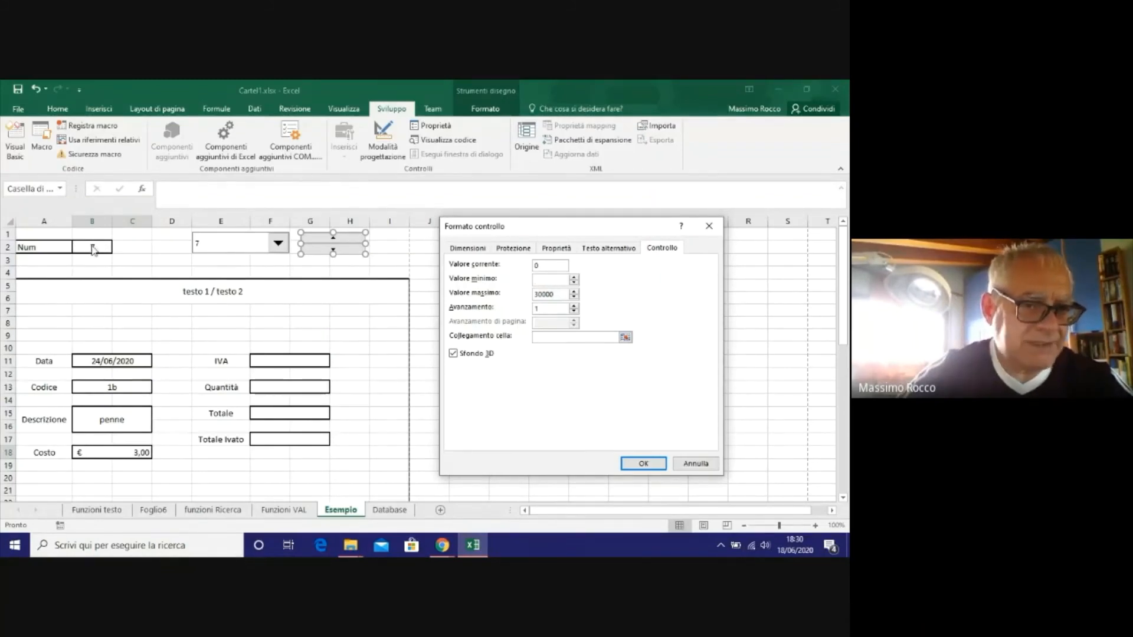
{"action": "type", "text": "1"}
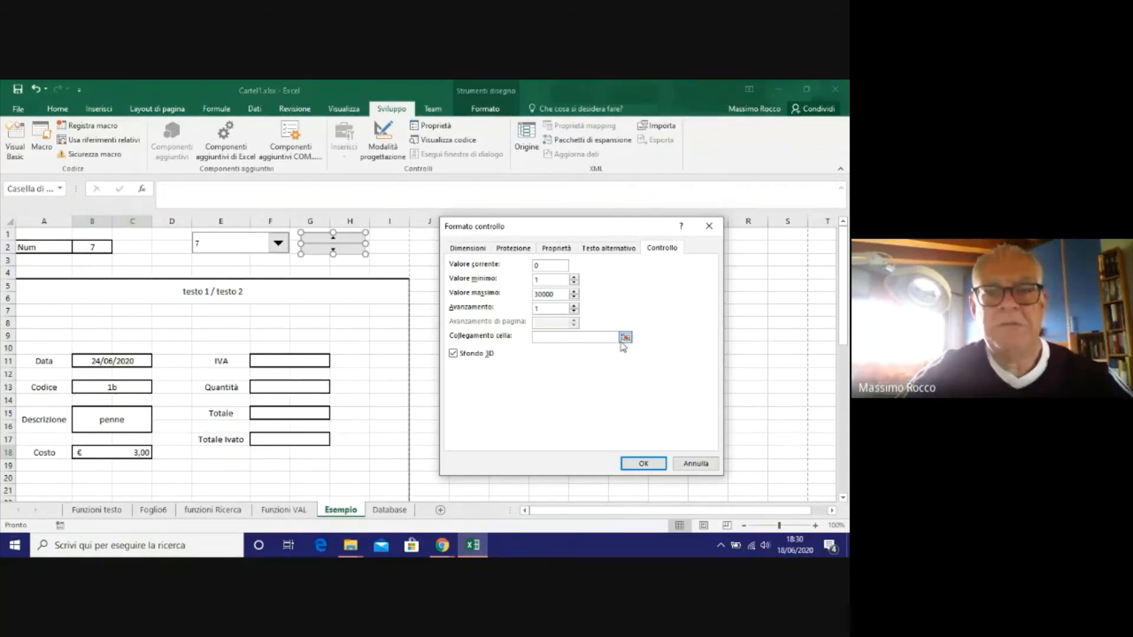
{"action": "double_click", "coordinate": [559, 296]}
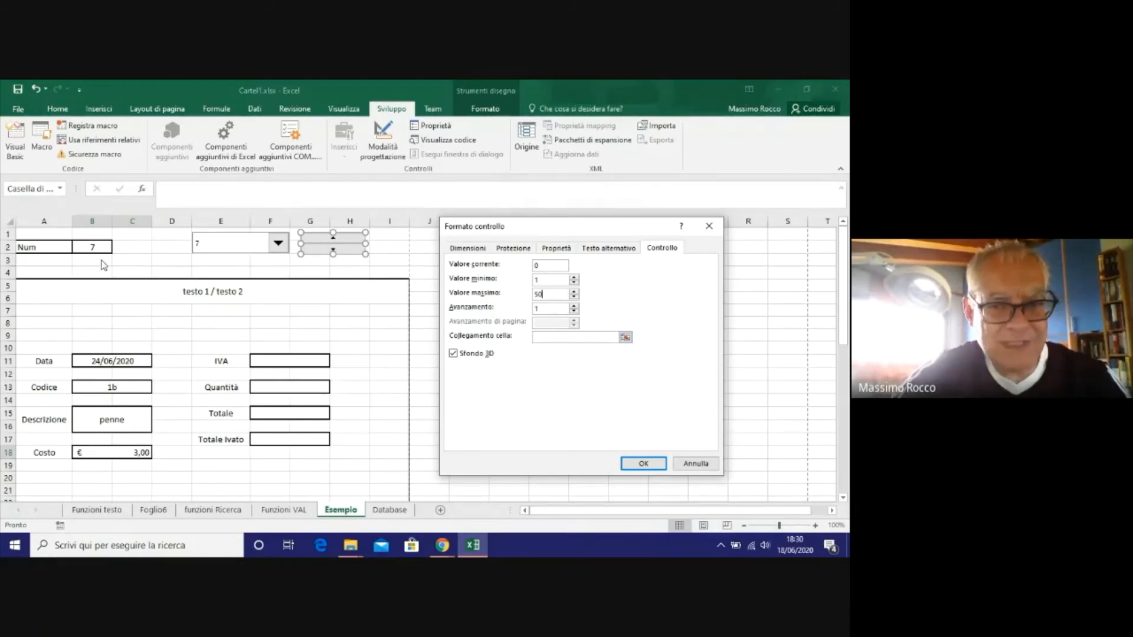
{"action": "left_click", "coordinate": [573, 306]}
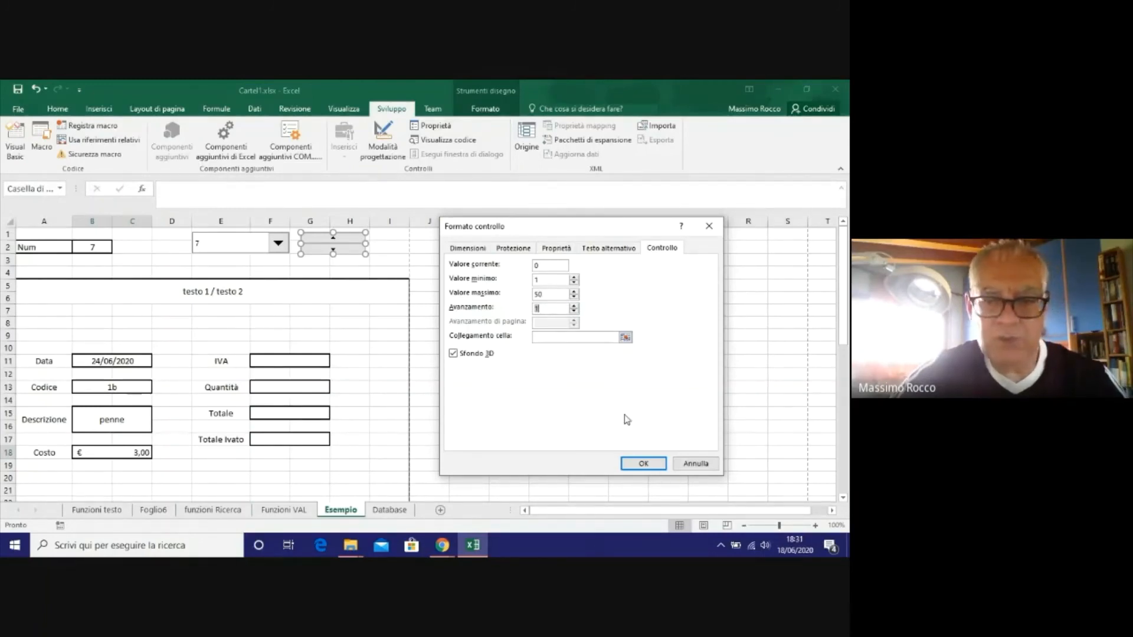
Link the spin button to the Num cell $B$2, apply the control settings and deselect the control.
{"action": "left_click", "coordinate": [554, 337]}
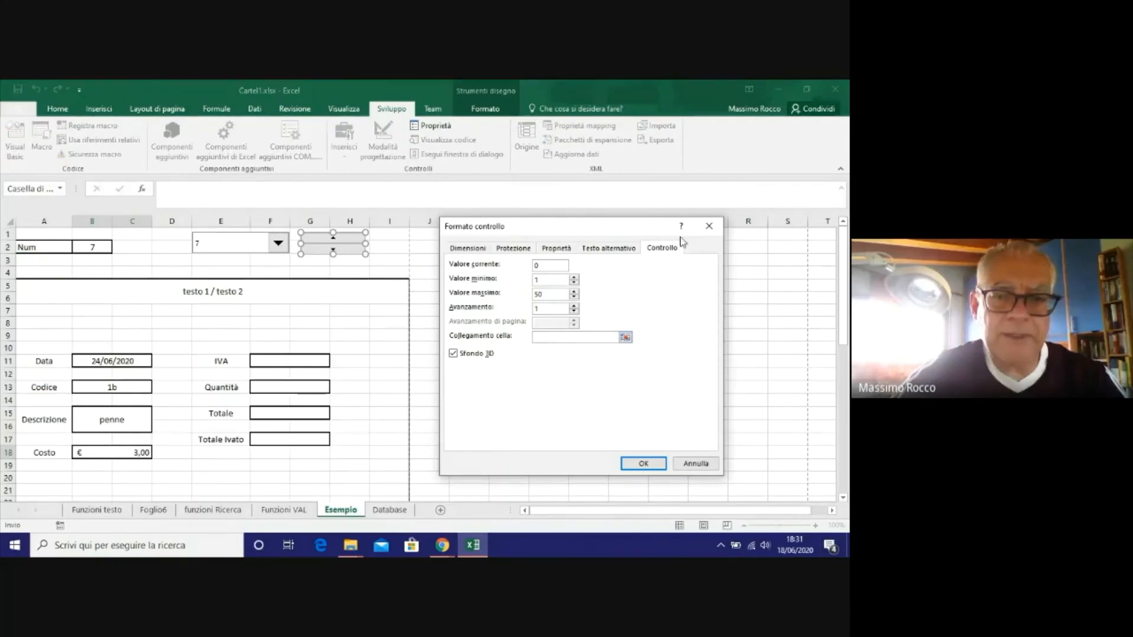
{"action": "left_click_drag", "start_coordinate": [612, 227], "coordinate": [642, 306]}
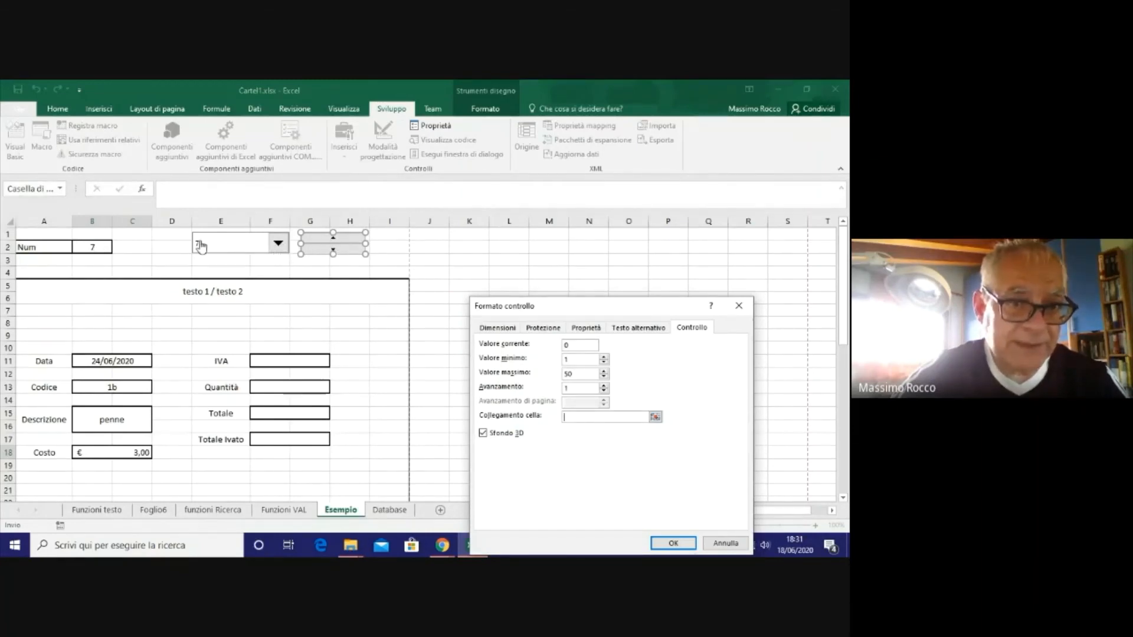
{"action": "left_click", "coordinate": [95, 247]}
{"action": "left_click_drag", "start_coordinate": [578, 305], "coordinate": [564, 219]}
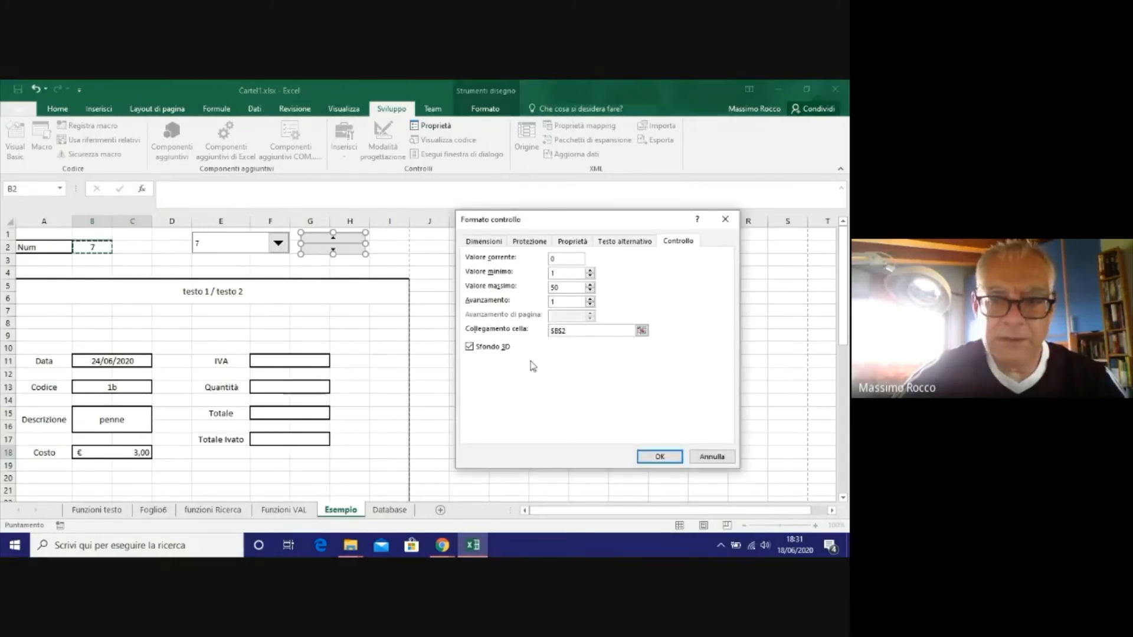
{"action": "left_click", "coordinate": [658, 457]}
{"action": "left_click", "coordinate": [395, 265]}
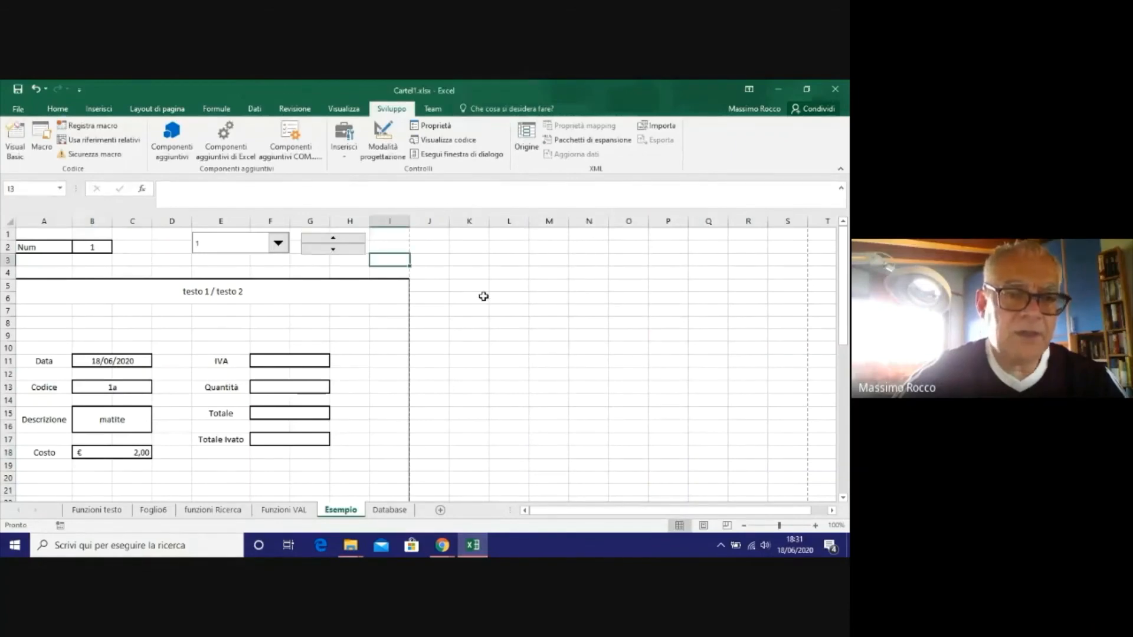
Test the spin button by stepping the record number up and down, finishing on record 8.
{"action": "left_click", "coordinate": [333, 238]}
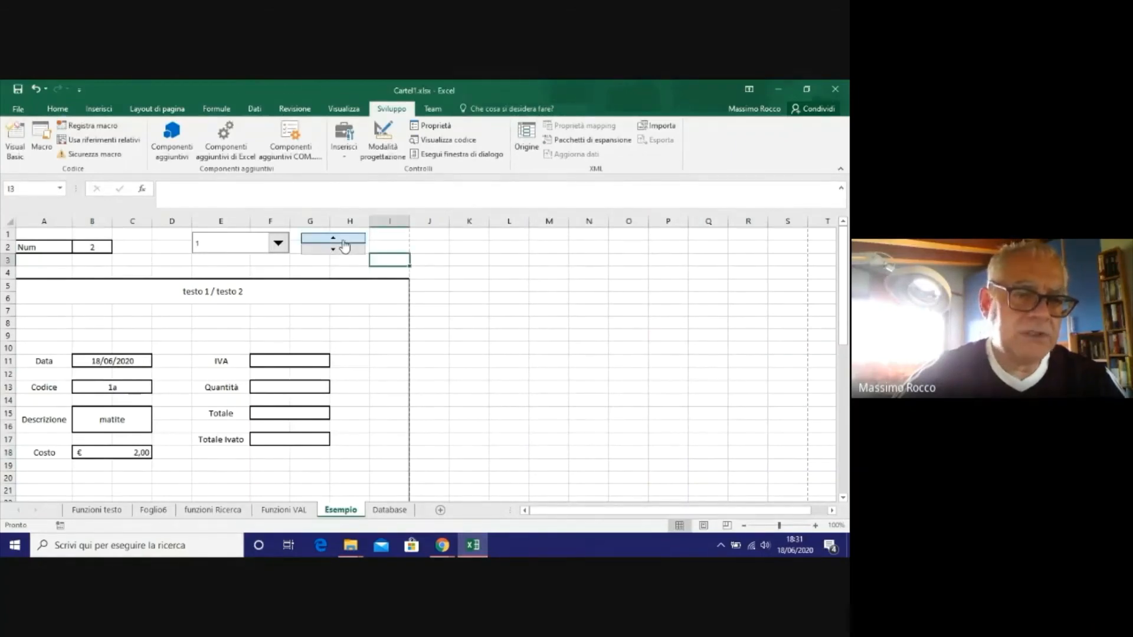
{"action": "left_click", "coordinate": [333, 238]}
{"action": "left_click", "coordinate": [333, 238]}
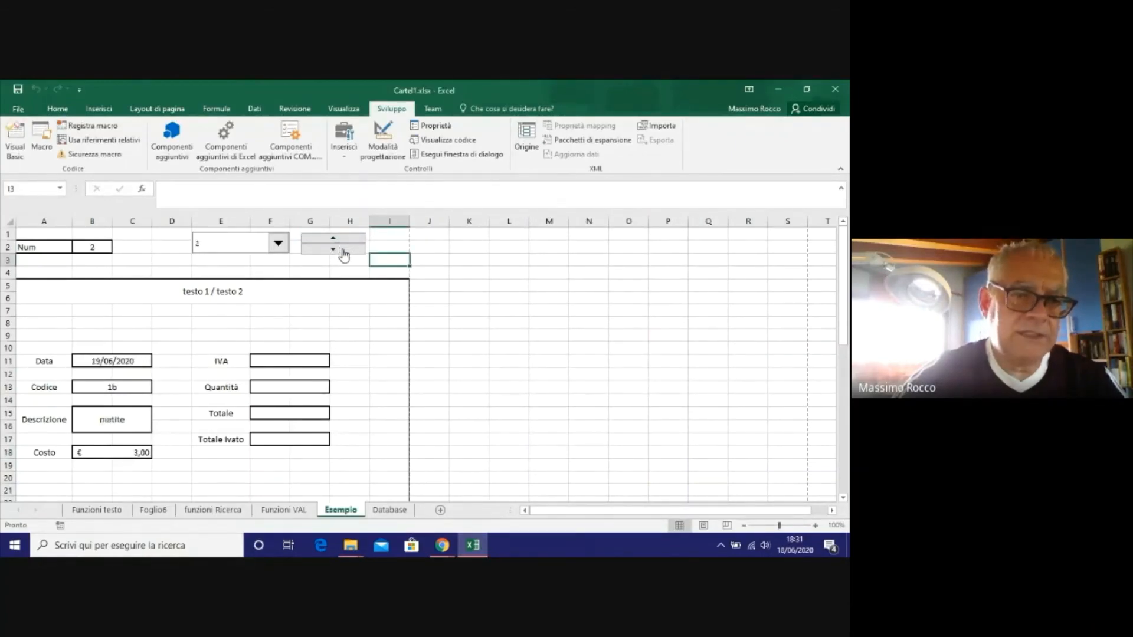
{"action": "left_click", "coordinate": [343, 241]}
{"action": "left_click", "coordinate": [343, 241]}
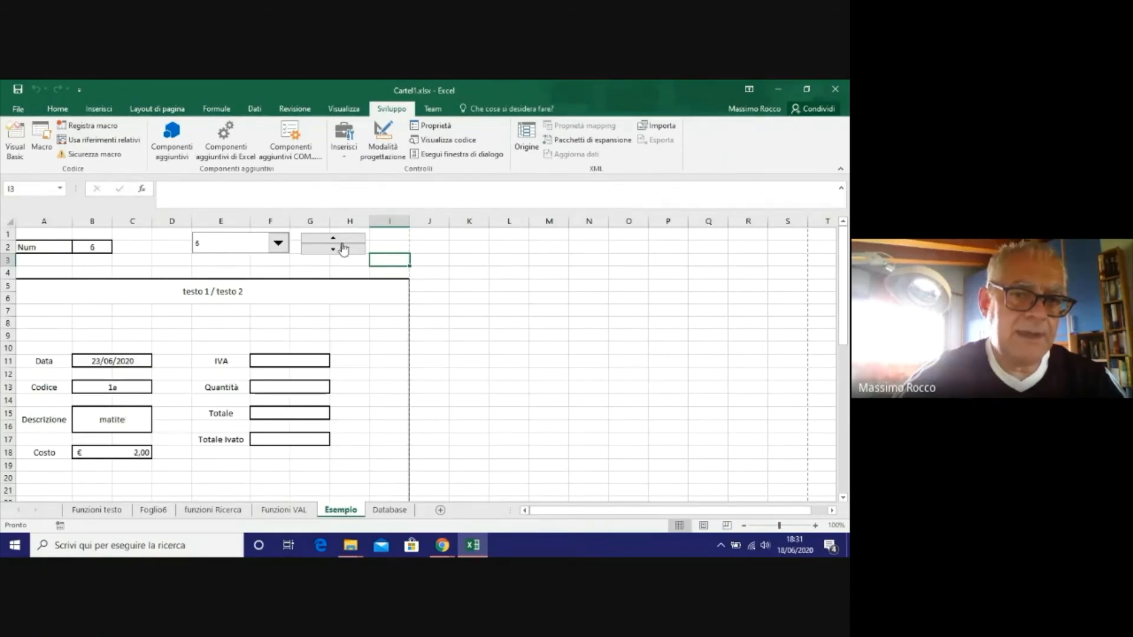
{"action": "left_click", "coordinate": [343, 245]}
{"action": "left_click", "coordinate": [343, 246]}
{"action": "left_click", "coordinate": [342, 239]}
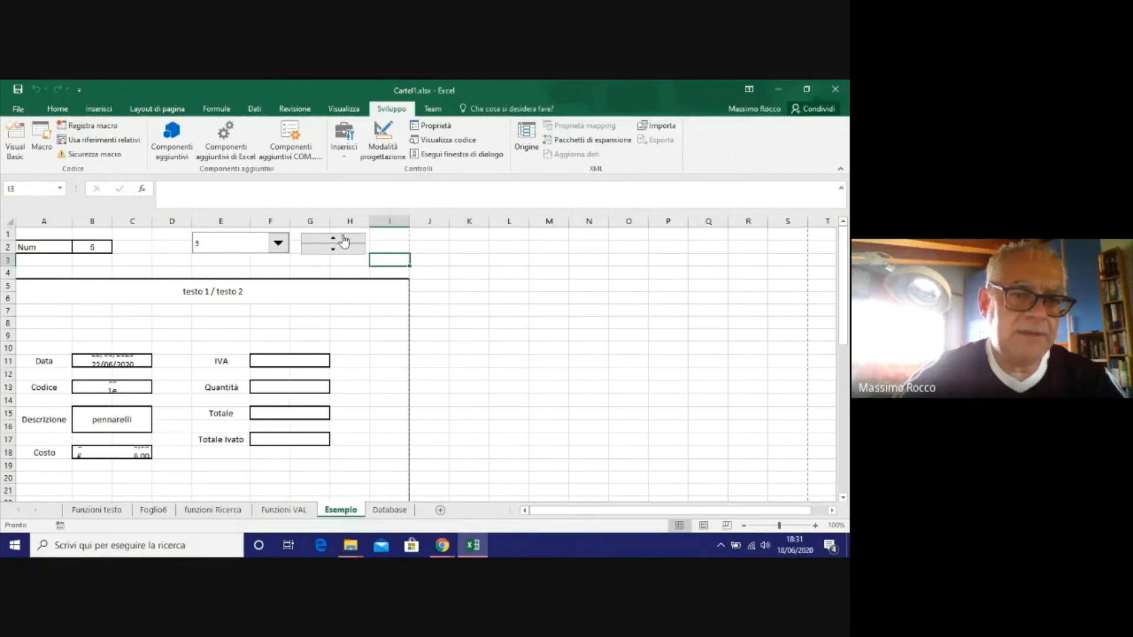
{"action": "left_click", "coordinate": [341, 239]}
{"action": "left_click", "coordinate": [340, 251]}
{"action": "left_click", "coordinate": [339, 249]}
{"action": "left_click", "coordinate": [341, 239]}
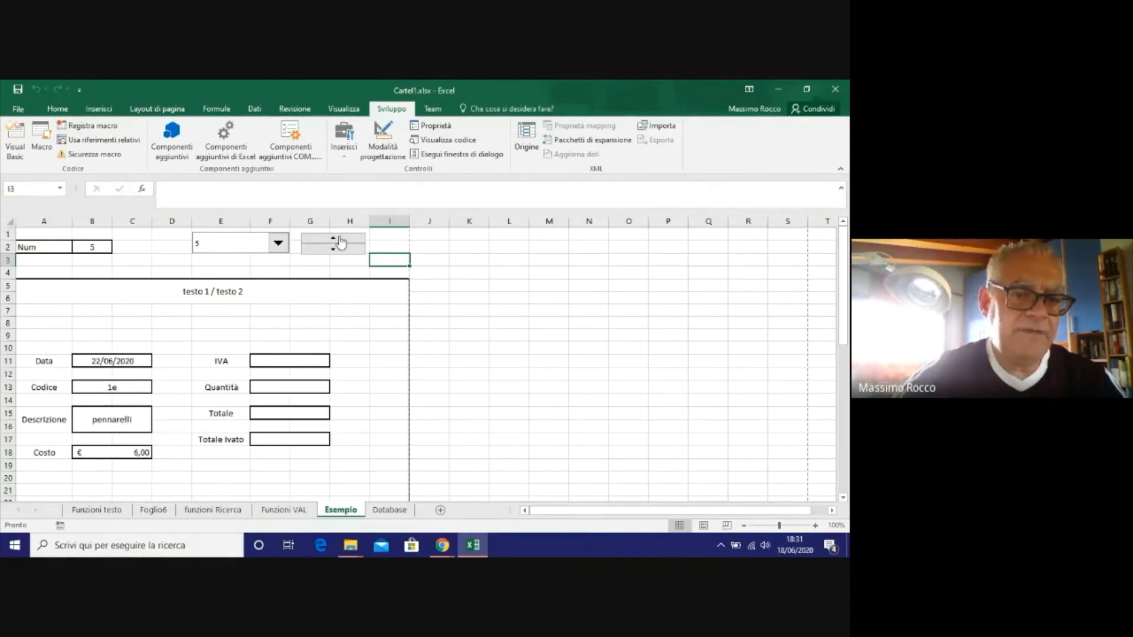
{"action": "left_click", "coordinate": [342, 239]}
{"action": "left_click", "coordinate": [342, 239]}
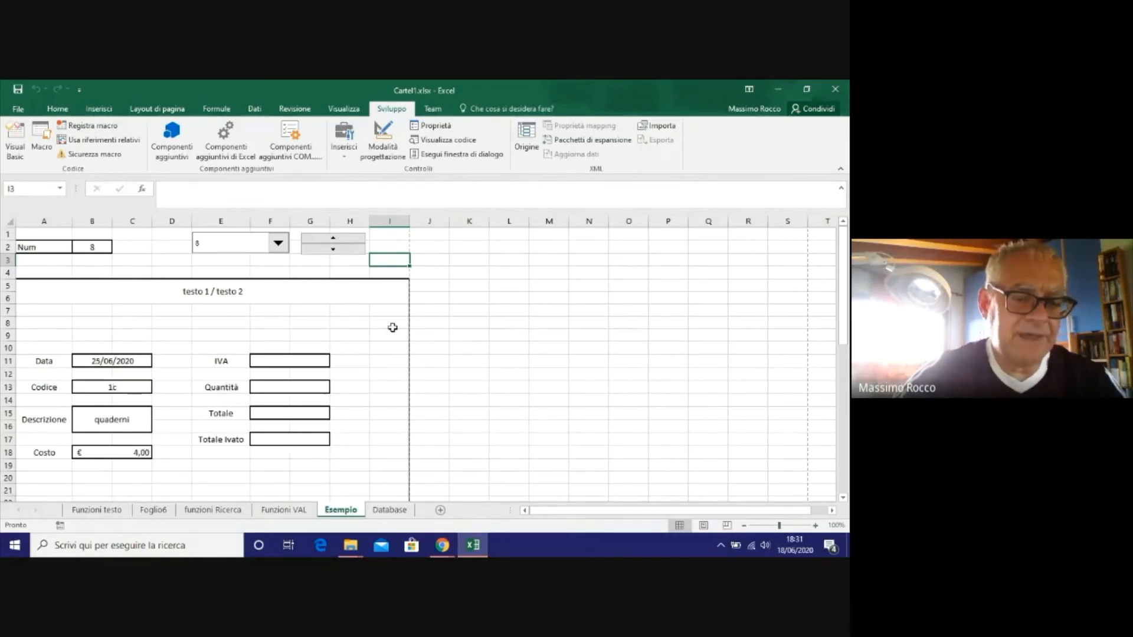
Step the record number down to 5 with the spin button, then select empty cell M13.
{"action": "left_click", "coordinate": [344, 250]}
{"action": "left_click", "coordinate": [345, 250]}
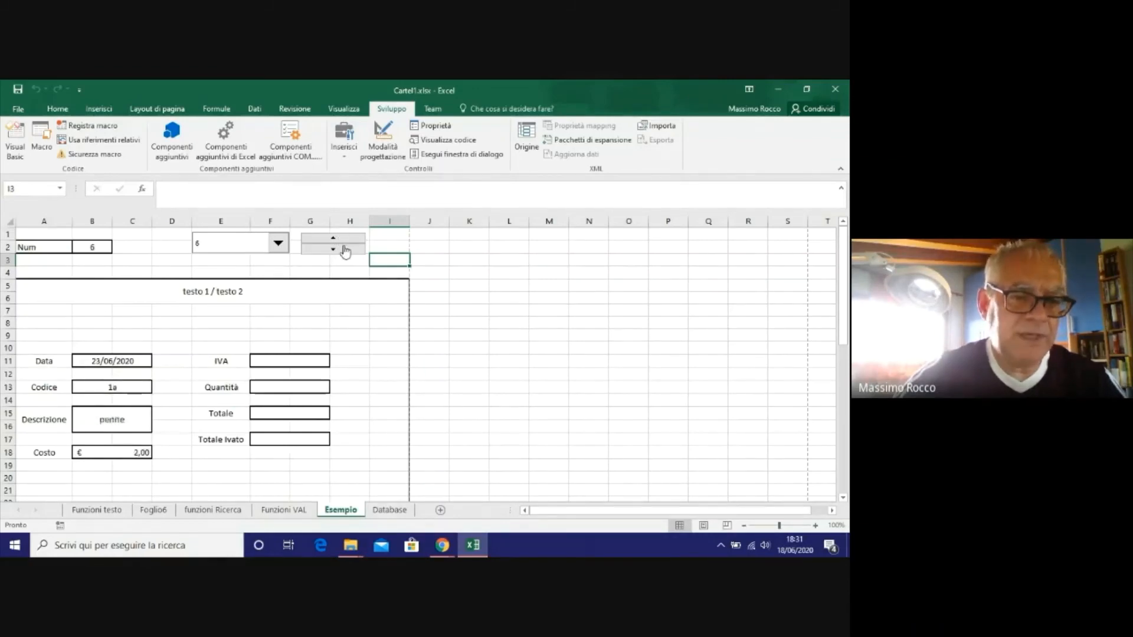
{"action": "left_click", "coordinate": [345, 249]}
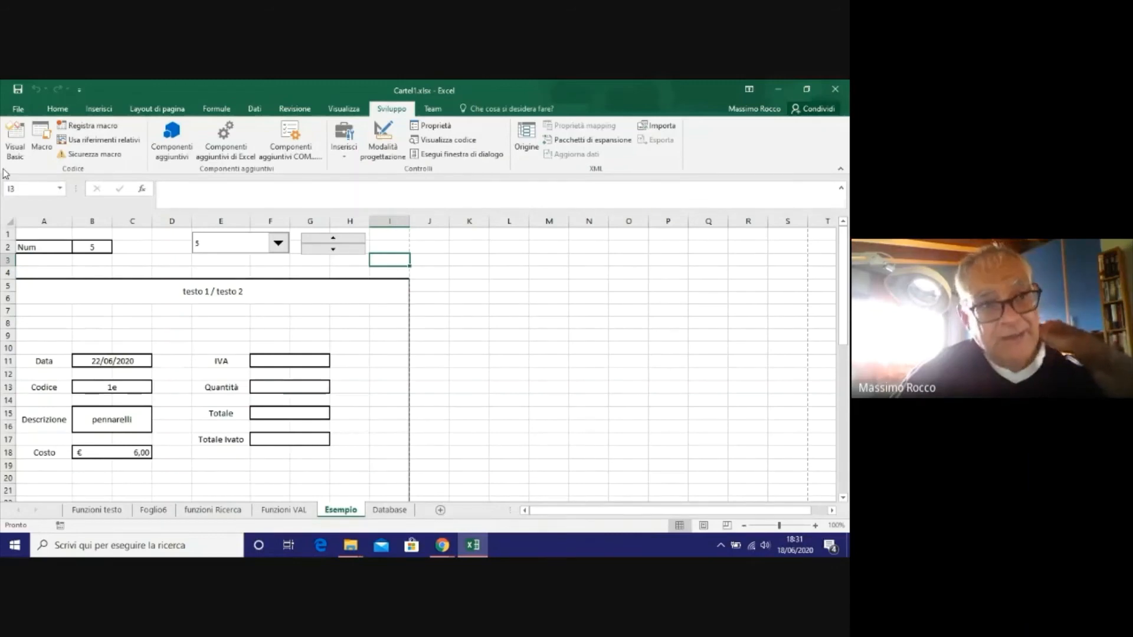
{"action": "left_click", "coordinate": [550, 388]}
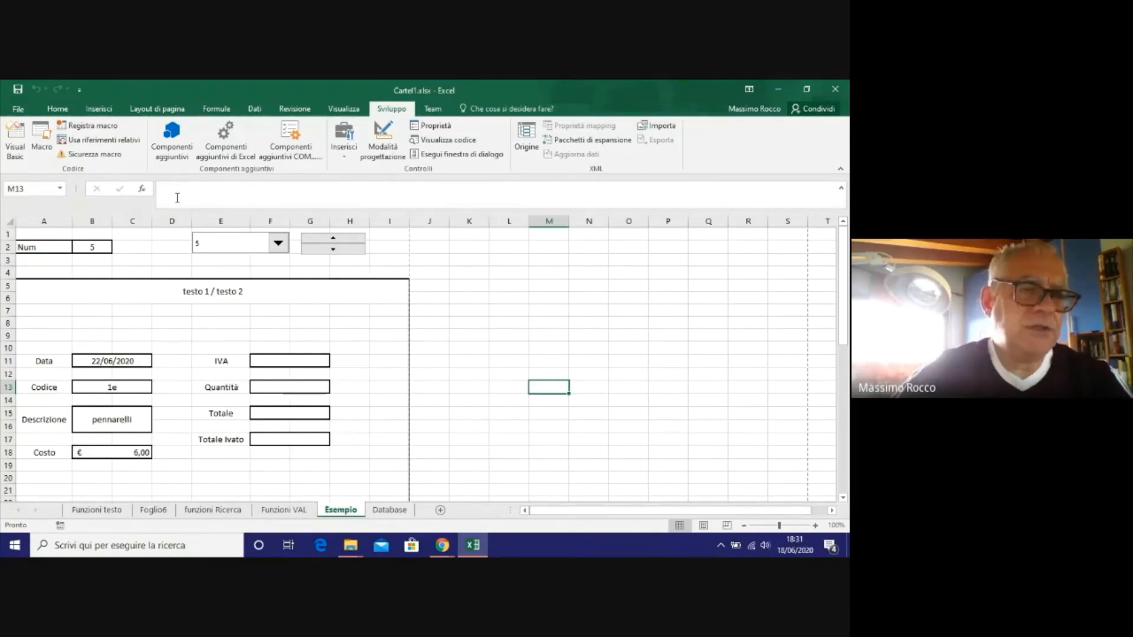
Check the Esempio sheet's print preview and settings, then return to the worksheet.
{"action": "key", "text": "alt+f"}
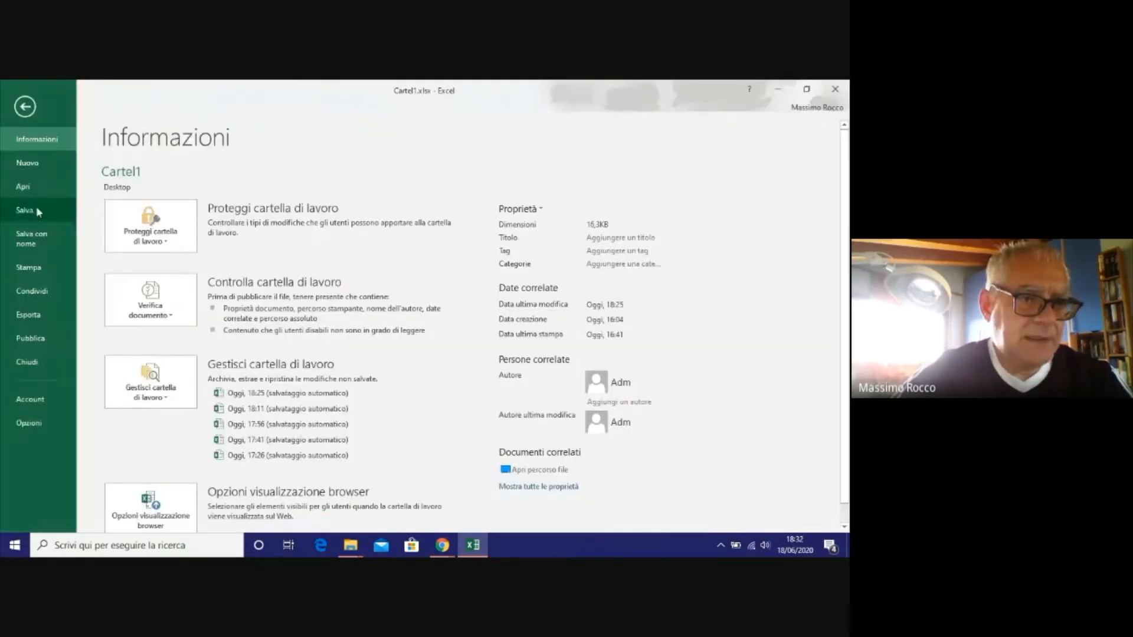
{"action": "left_click", "coordinate": [26, 266]}
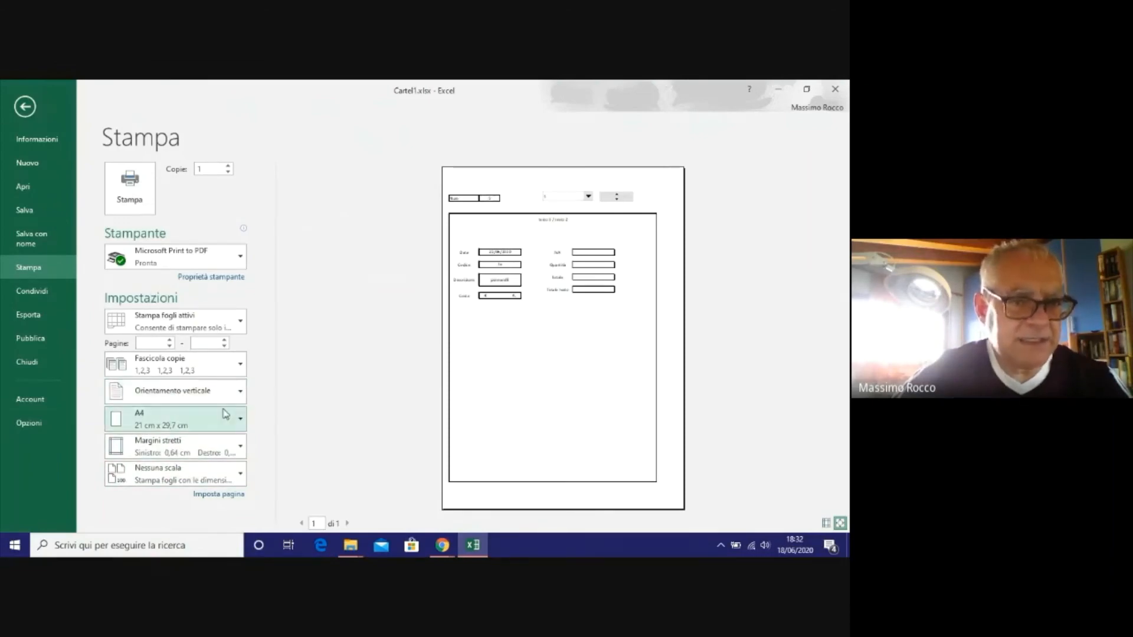
{"action": "left_click", "coordinate": [19, 109]}
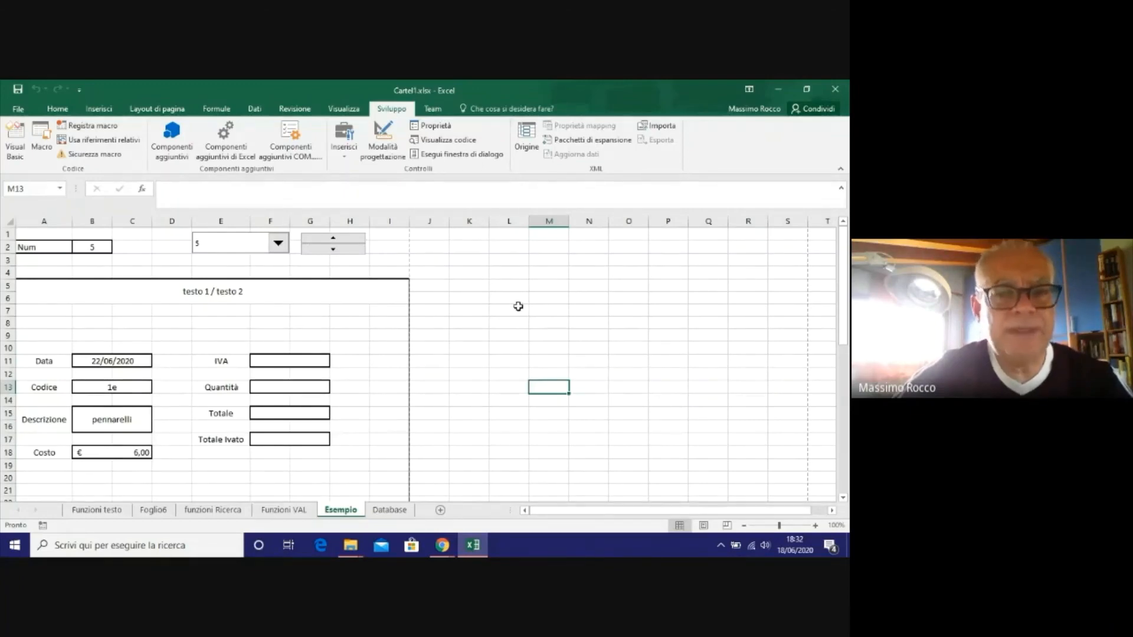
Start recording a macro named Macro2, stored in this workbook, with no shortcut key assigned.
{"action": "left_click", "coordinate": [93, 126]}
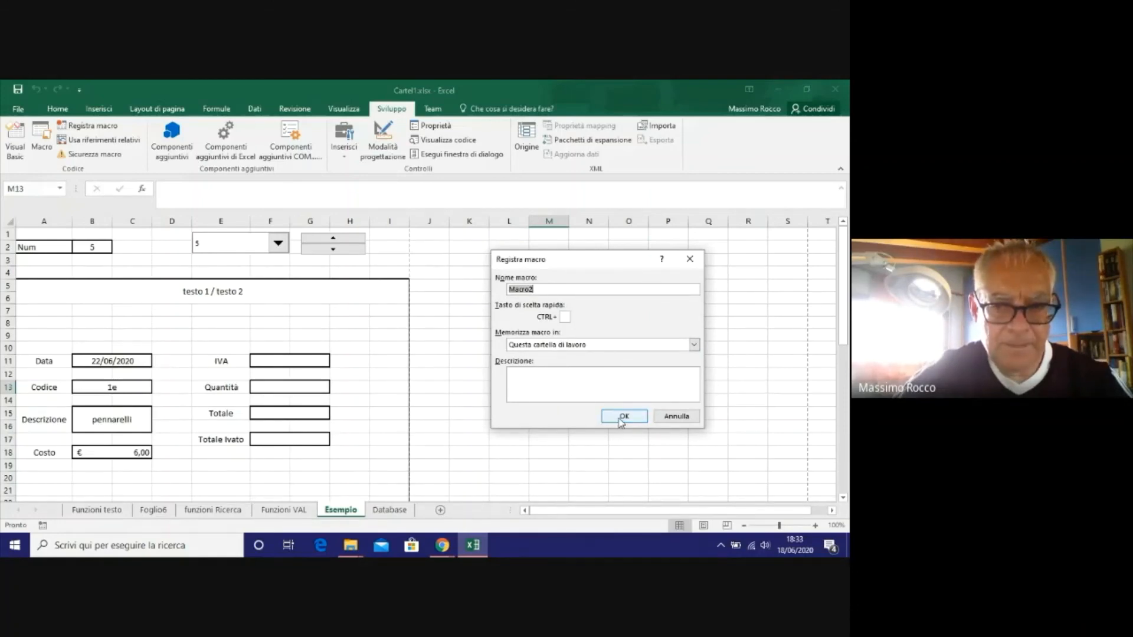
{"action": "left_click", "coordinate": [566, 317]}
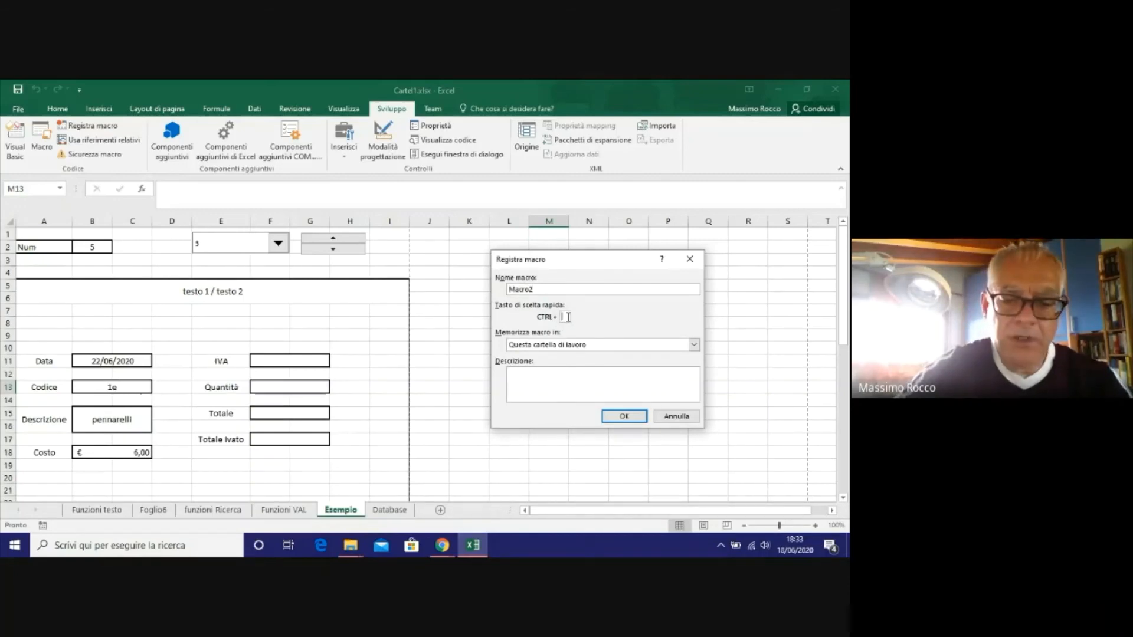
{"action": "type", "text": "P"}
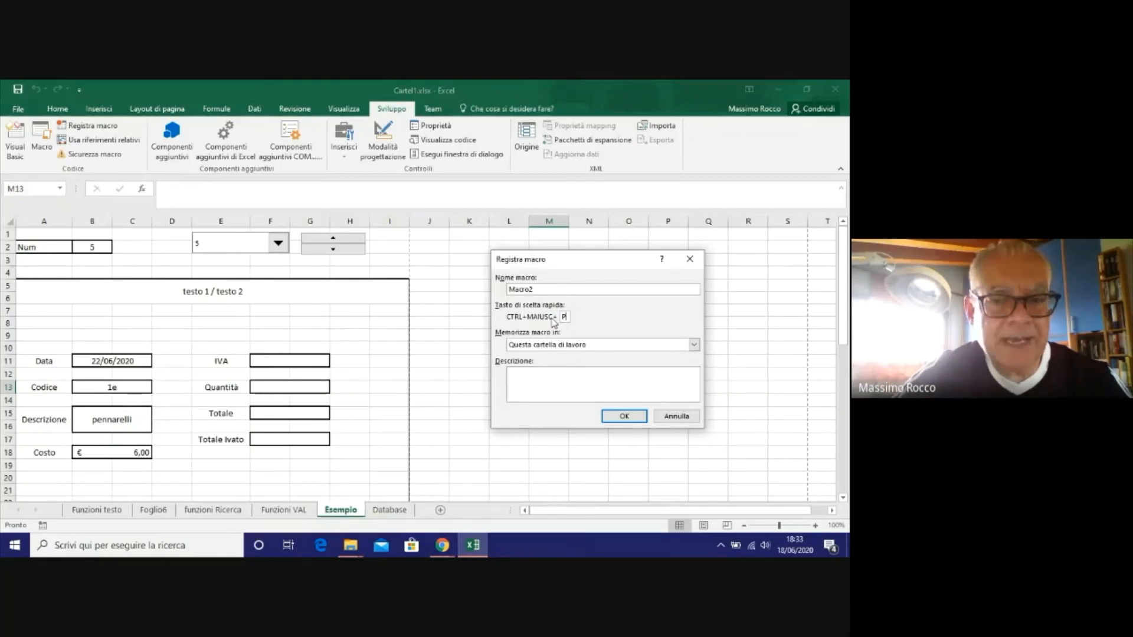
{"action": "key", "text": "BackSpace"}
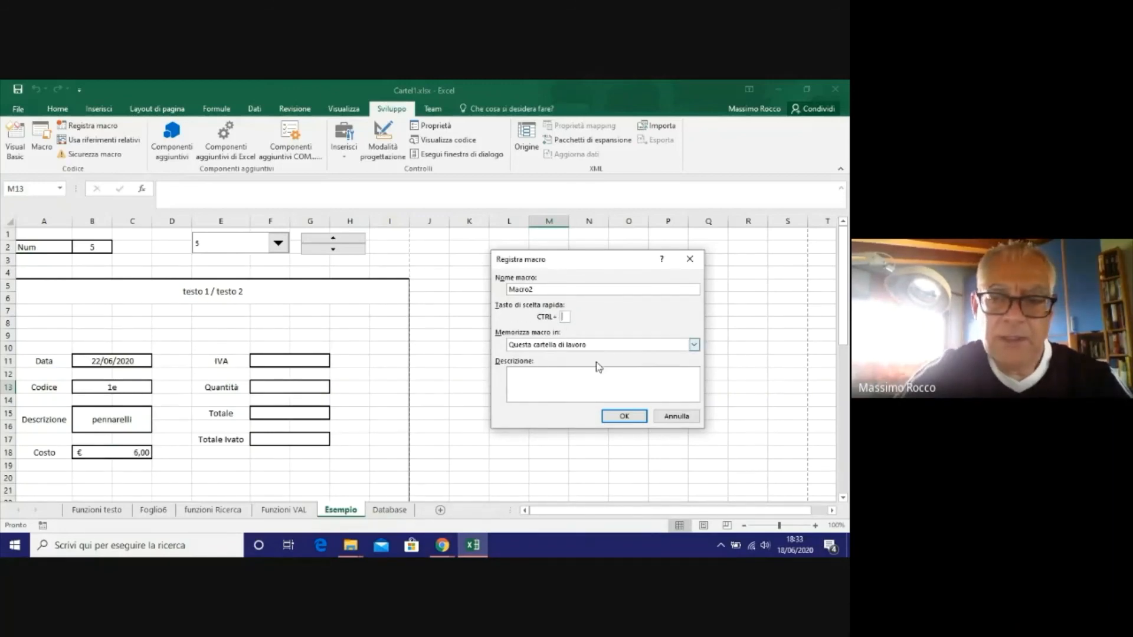
{"action": "left_click", "coordinate": [616, 417]}
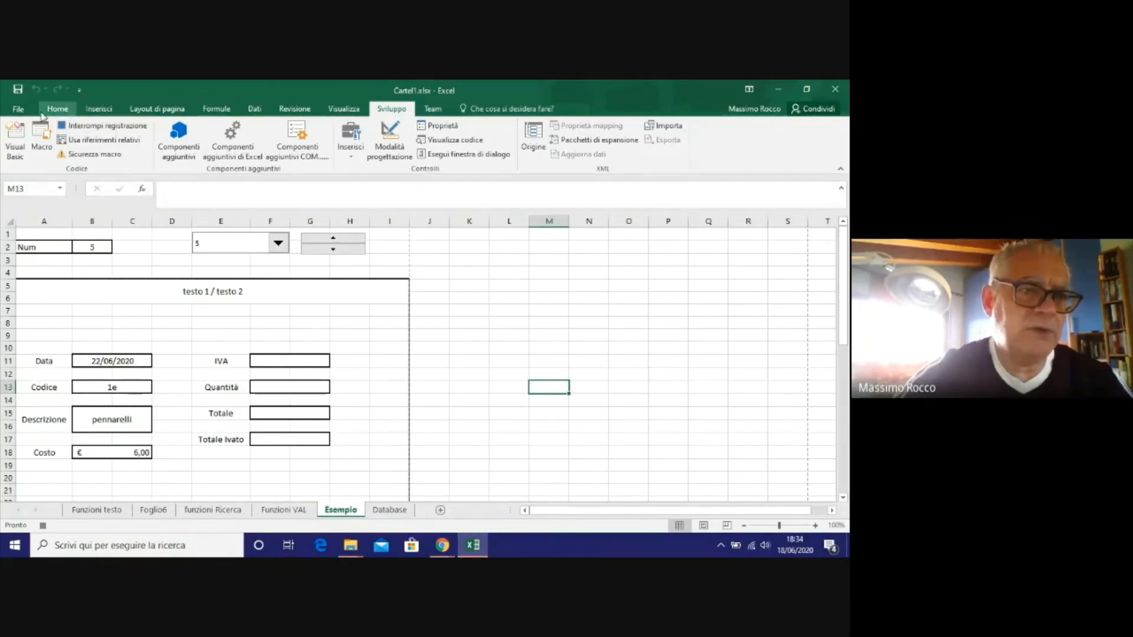
Open the sheet's print settings and choose narrow margins (Stretto) and vertical page orientation.
{"action": "left_click", "coordinate": [22, 111]}
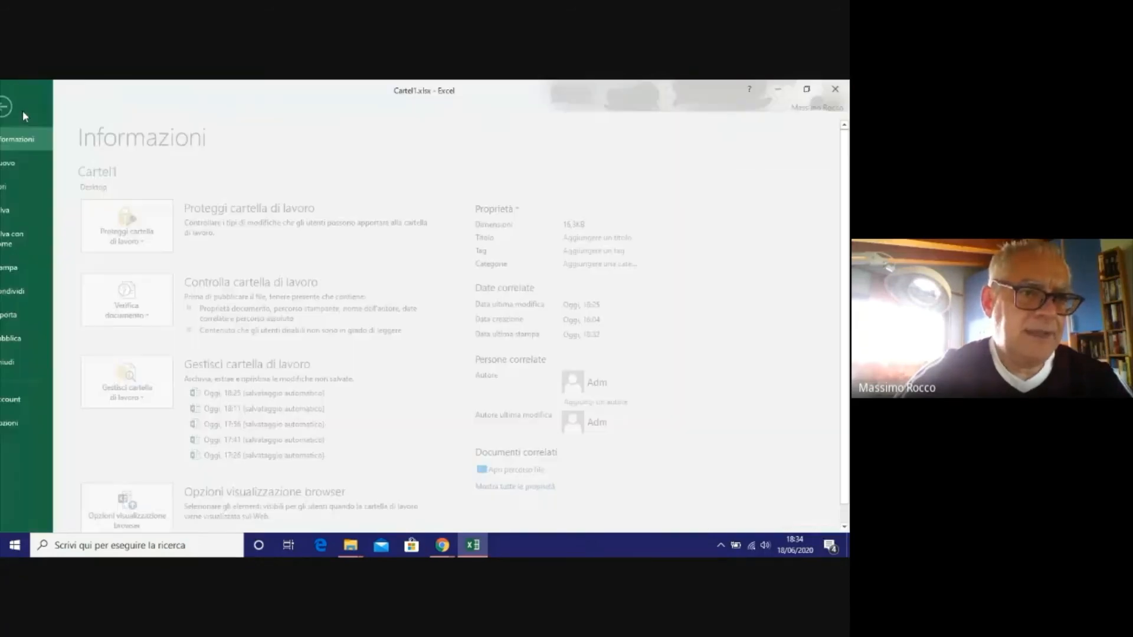
{"action": "left_click", "coordinate": [24, 268]}
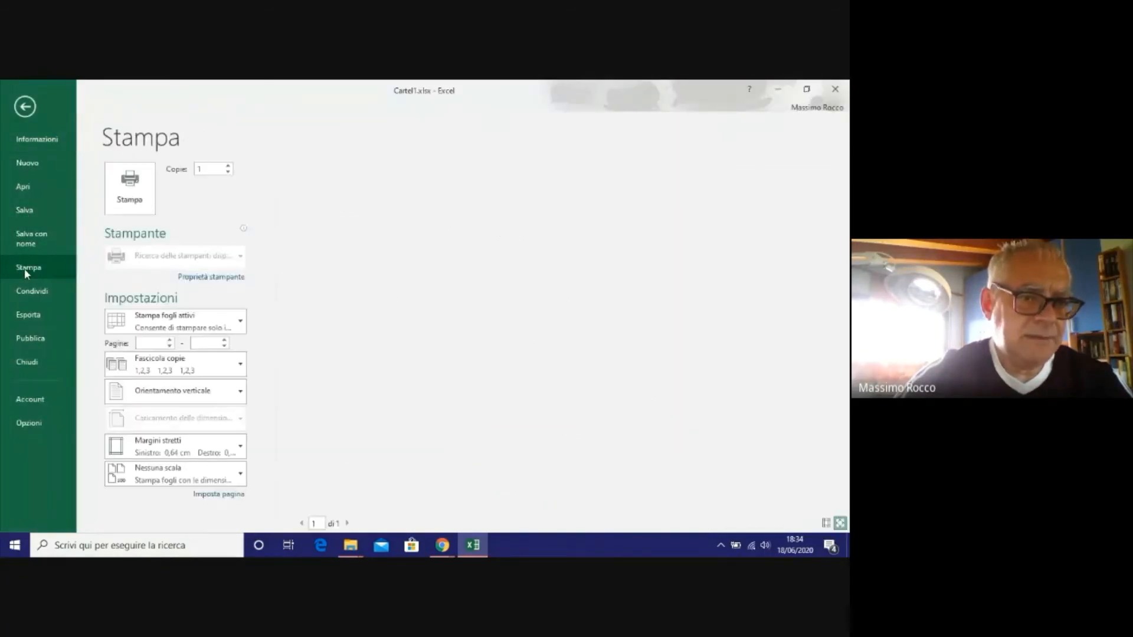
{"action": "left_click", "coordinate": [241, 448]}
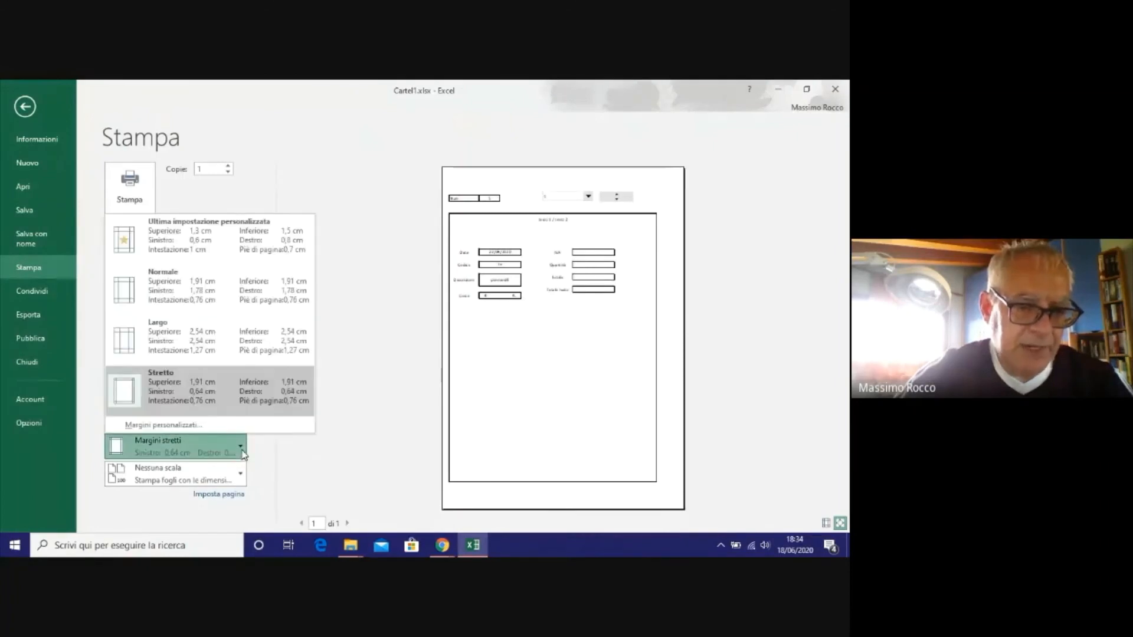
{"action": "left_click", "coordinate": [131, 400]}
{"action": "left_click", "coordinate": [246, 394]}
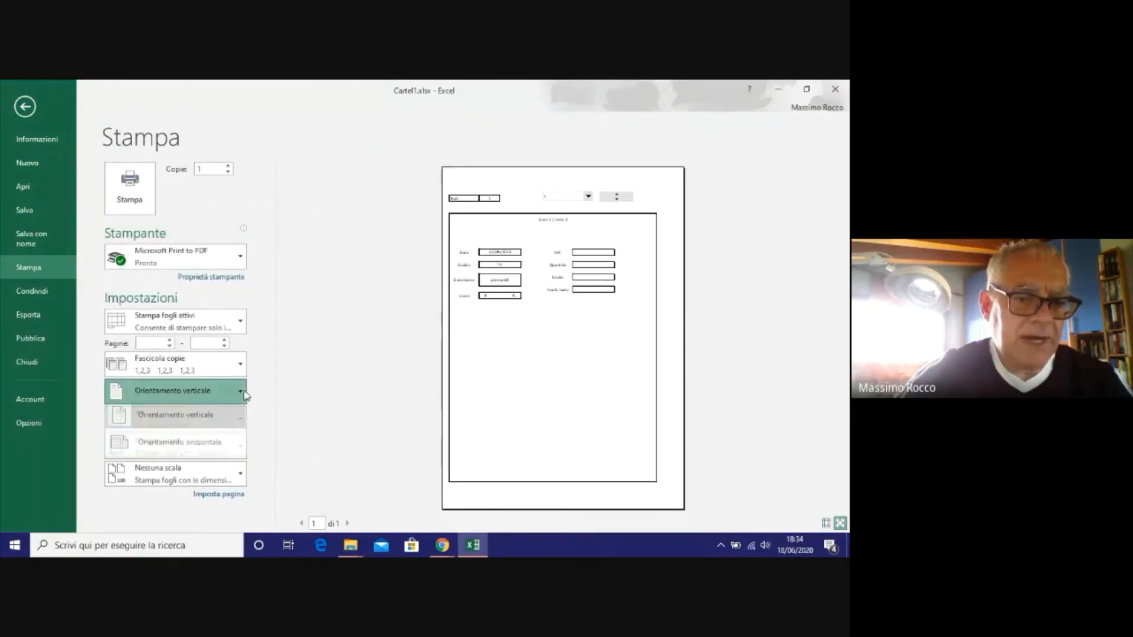
{"action": "left_click", "coordinate": [173, 422]}
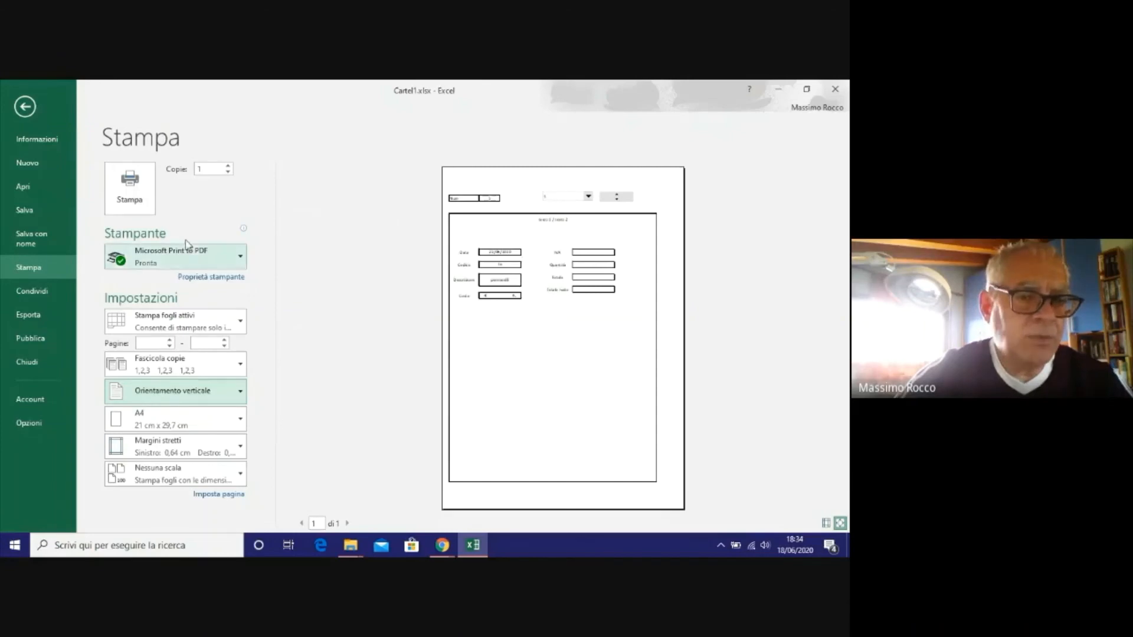
Print the sheet on the HP LaserJet P2015 PCL6 printer and stop the macro recording.
{"action": "left_click", "coordinate": [130, 189]}
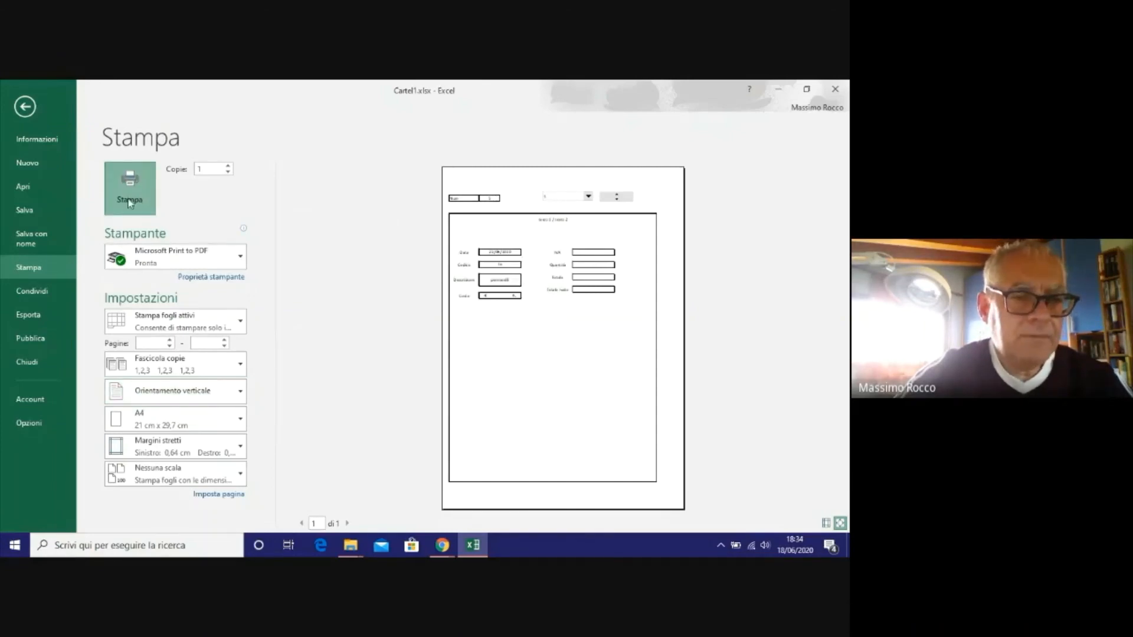
{"action": "left_click", "coordinate": [243, 260]}
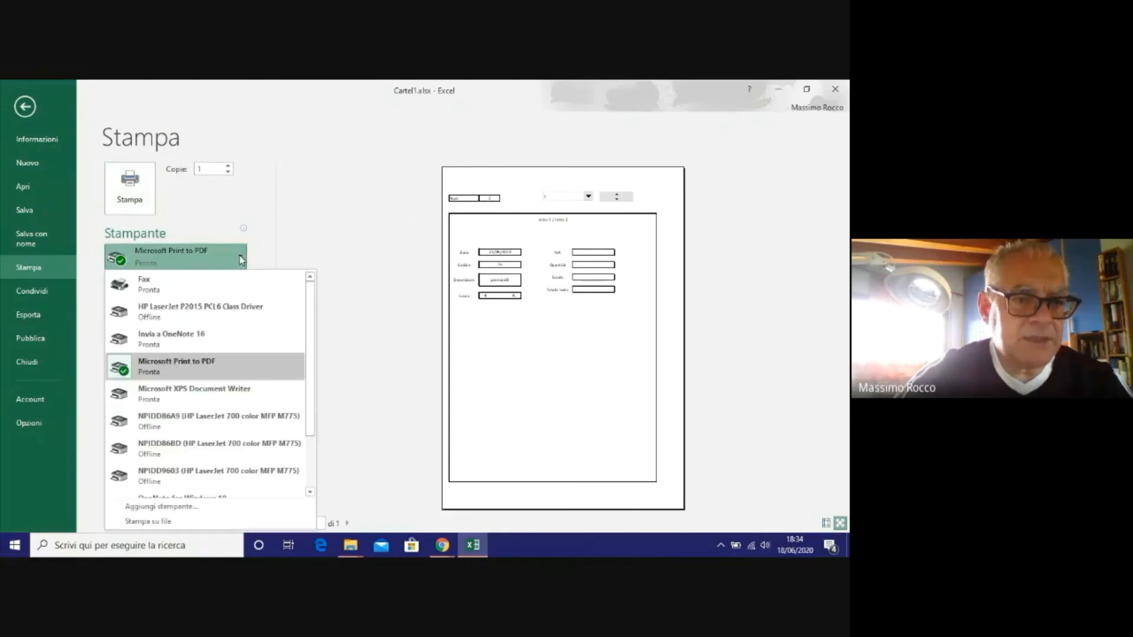
{"action": "left_click", "coordinate": [199, 310]}
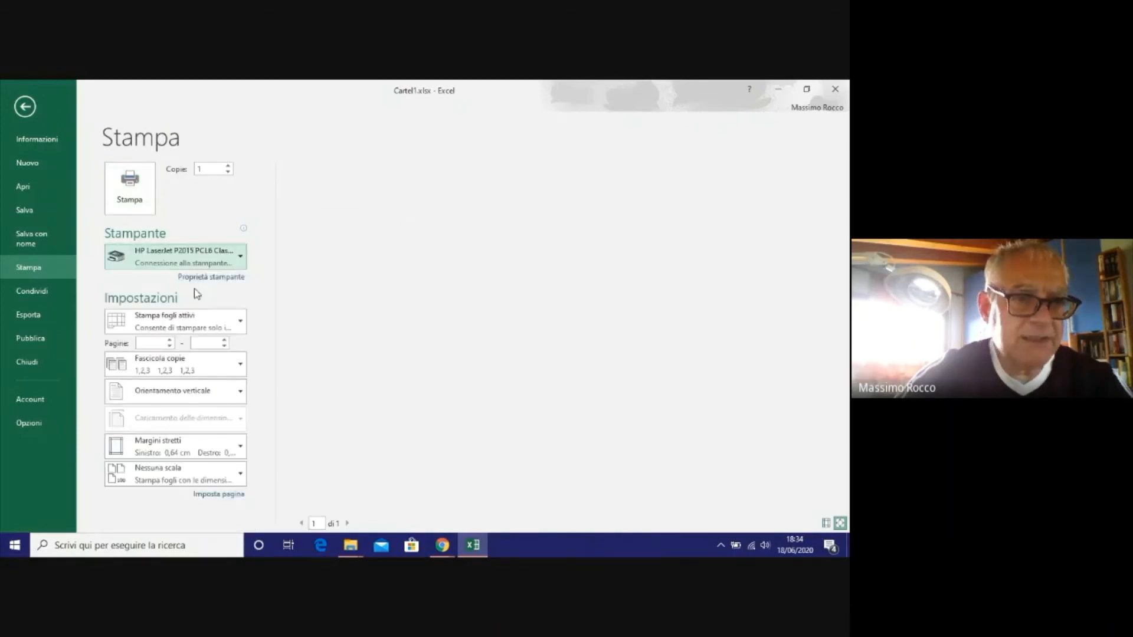
{"action": "left_click", "coordinate": [131, 188]}
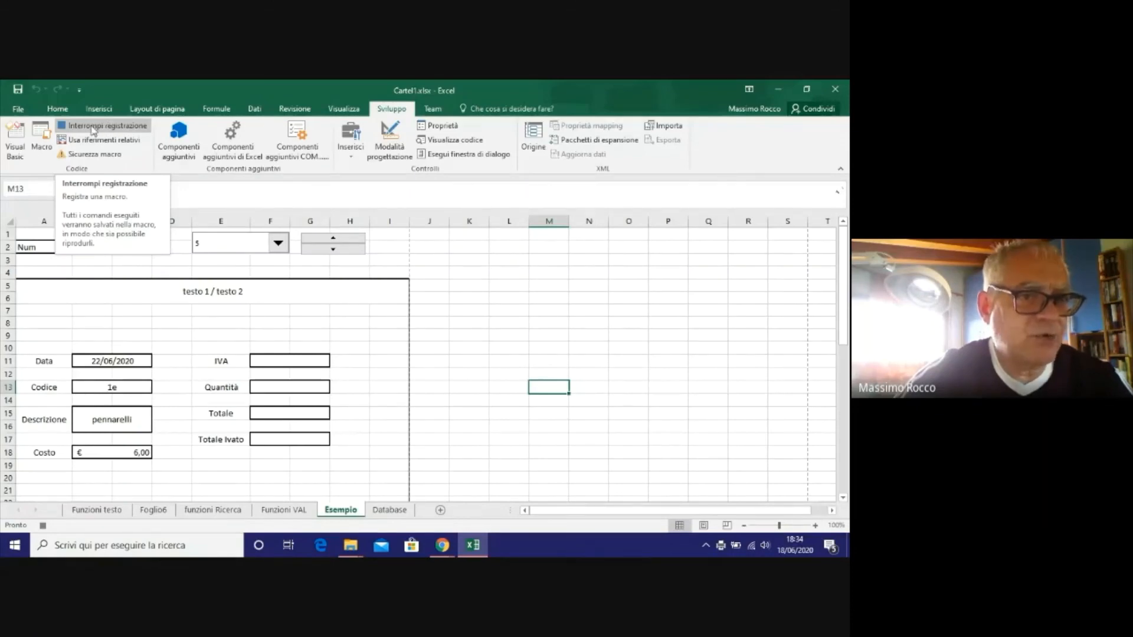
{"action": "left_click", "coordinate": [93, 128]}
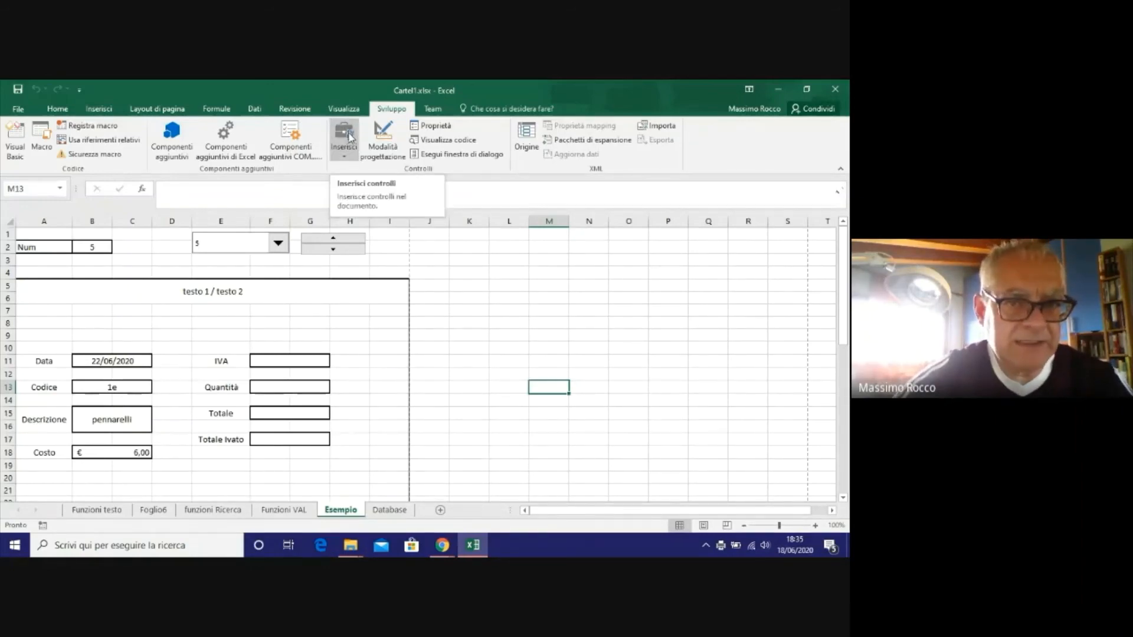
Draw a button form control spanning about columns K to L in rows 1 to 3 and assign Macro2 to it.
{"action": "left_click", "coordinate": [345, 158]}
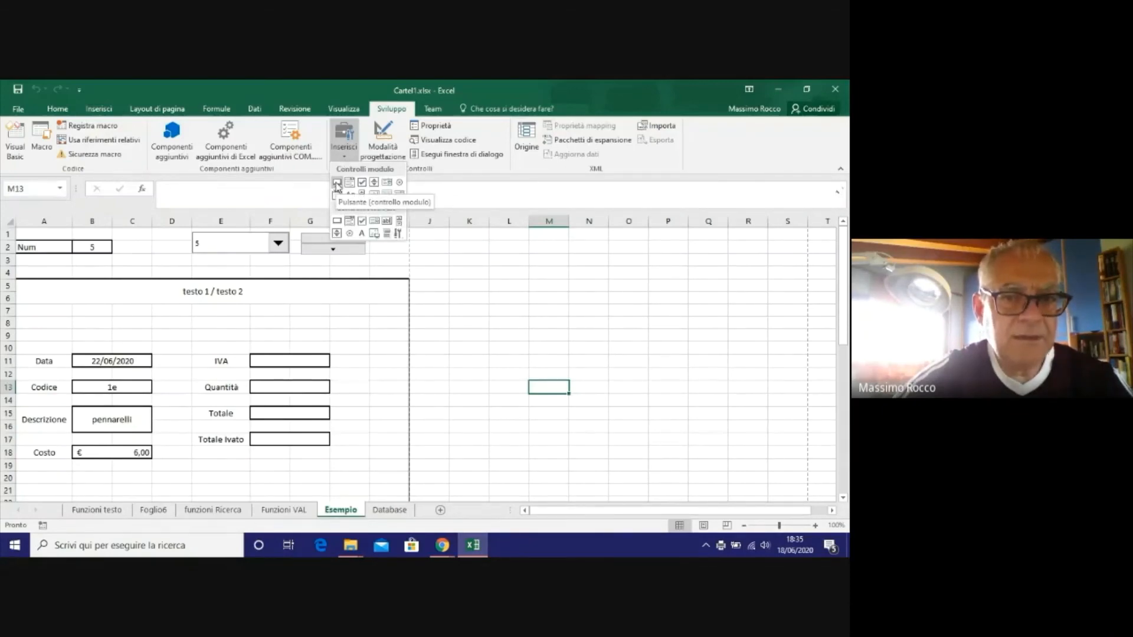
{"action": "left_click", "coordinate": [337, 183]}
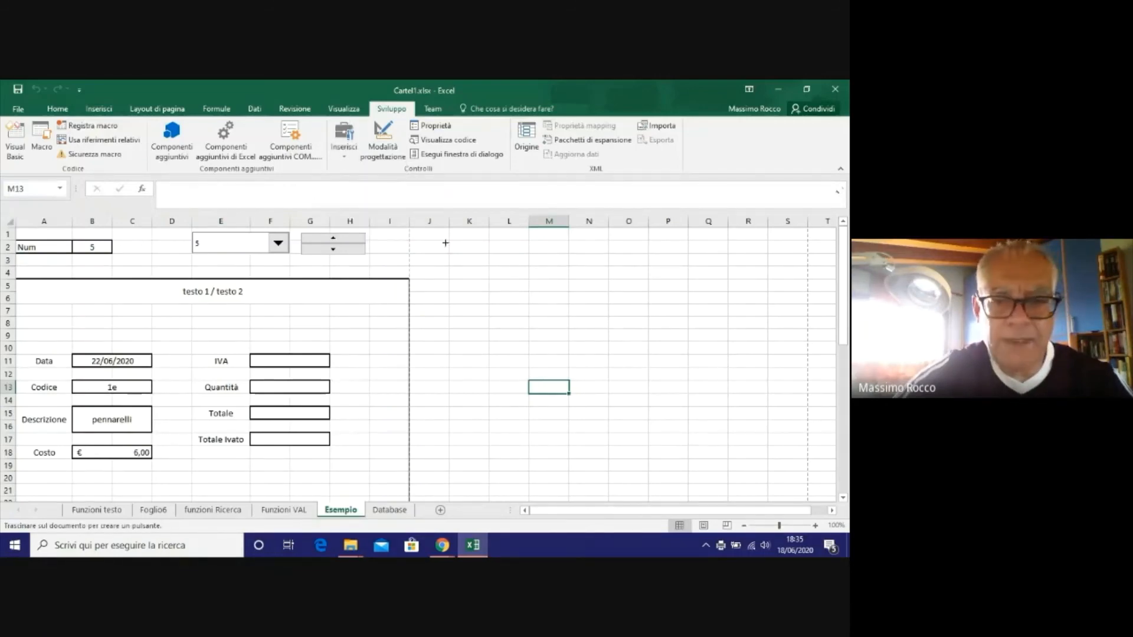
{"action": "left_click_drag", "start_coordinate": [452, 236], "coordinate": [528, 263]}
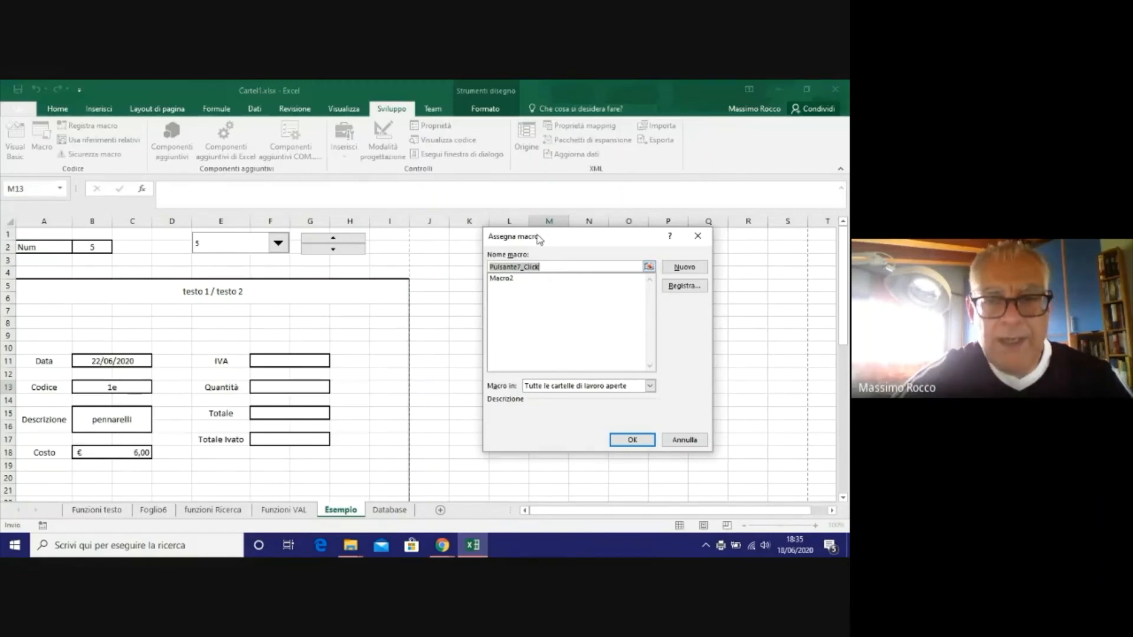
{"action": "left_click_drag", "start_coordinate": [538, 238], "coordinate": [530, 259]}
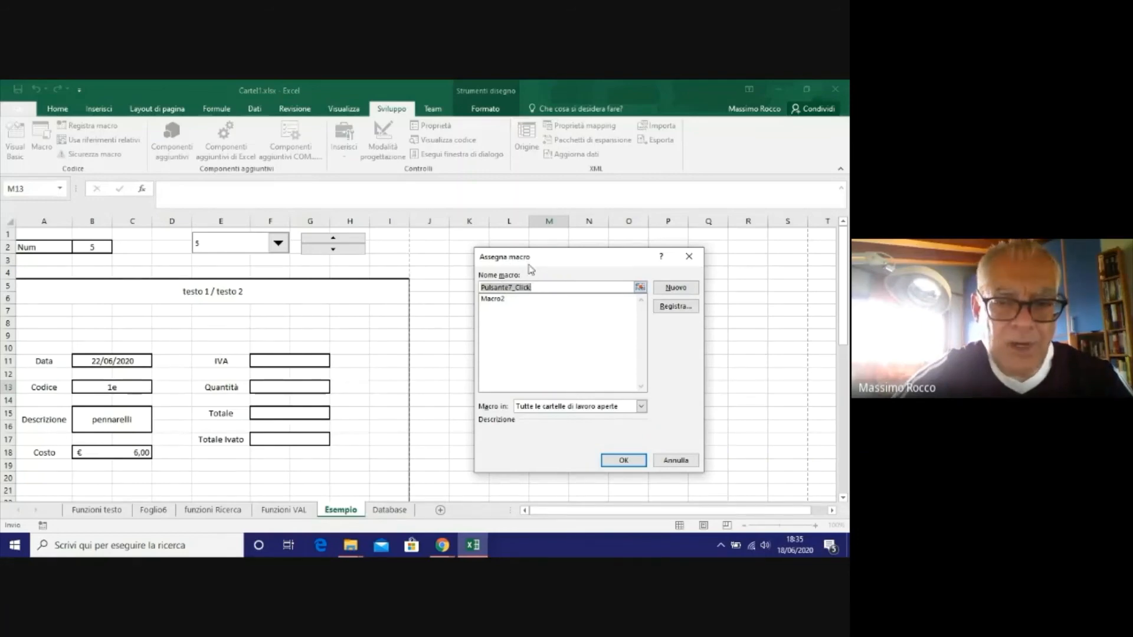
{"action": "left_click", "coordinate": [496, 300]}
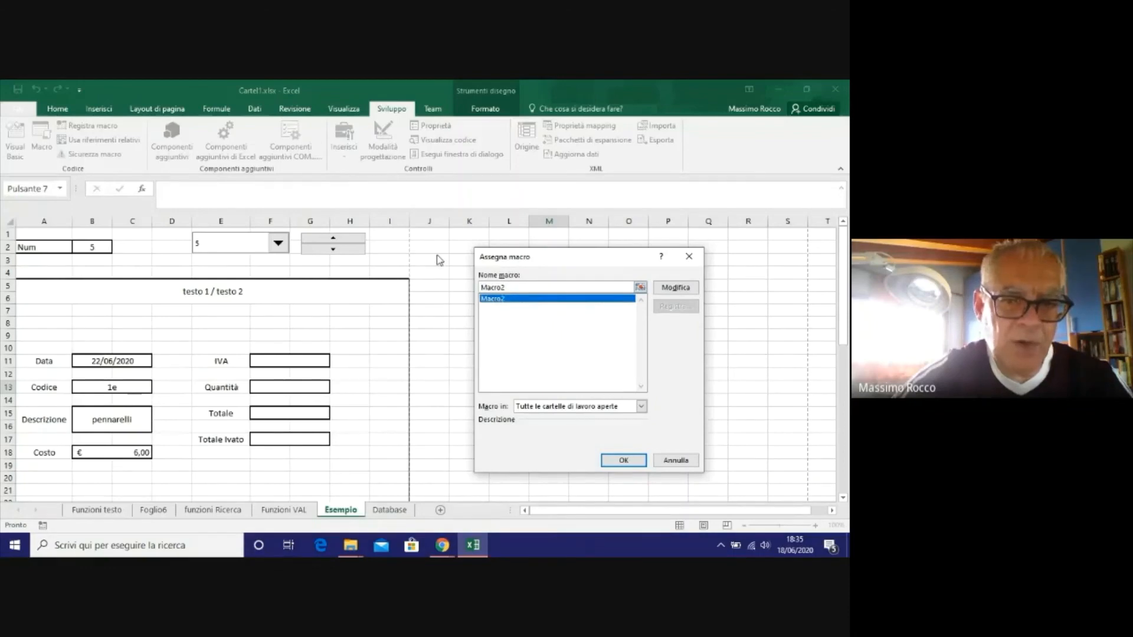
{"action": "left_click", "coordinate": [624, 460]}
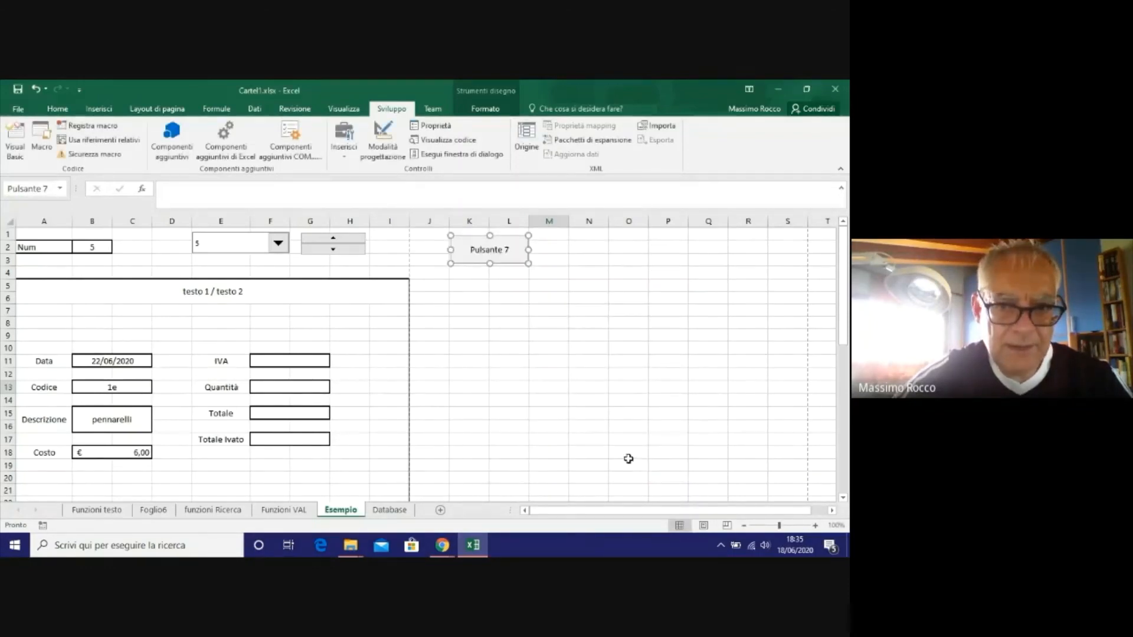
Change the new button's label to "Stampa Ordine", deselect it and test it by running its macro.
{"action": "left_click", "coordinate": [495, 250]}
{"action": "left_click_drag", "start_coordinate": [471, 250], "coordinate": [512, 251]}
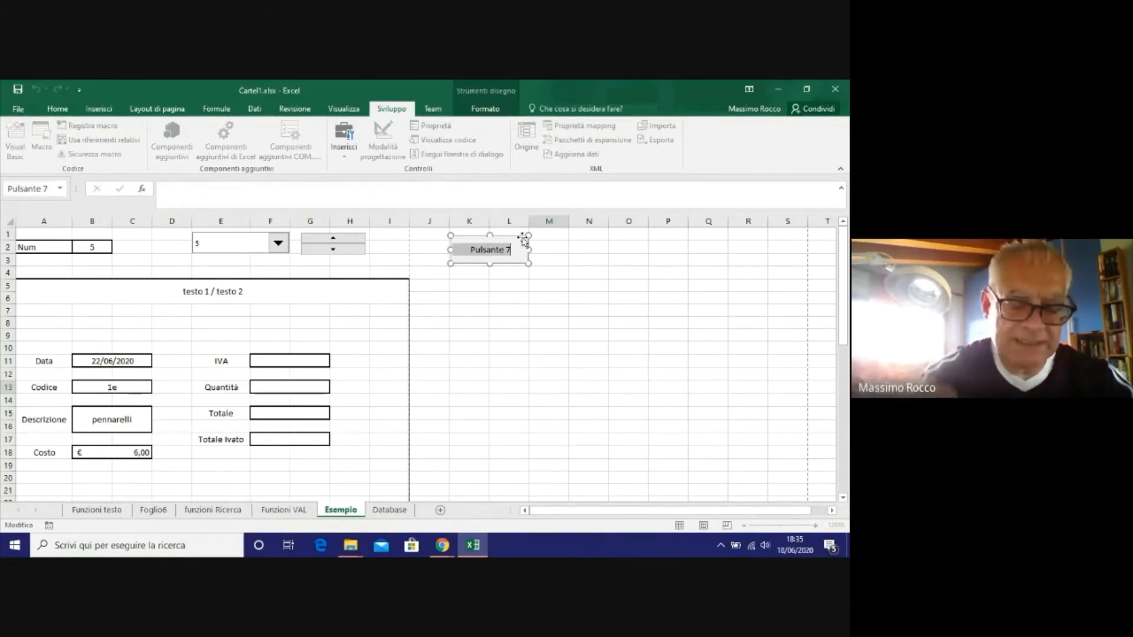
{"action": "type", "text": "Stamp"}
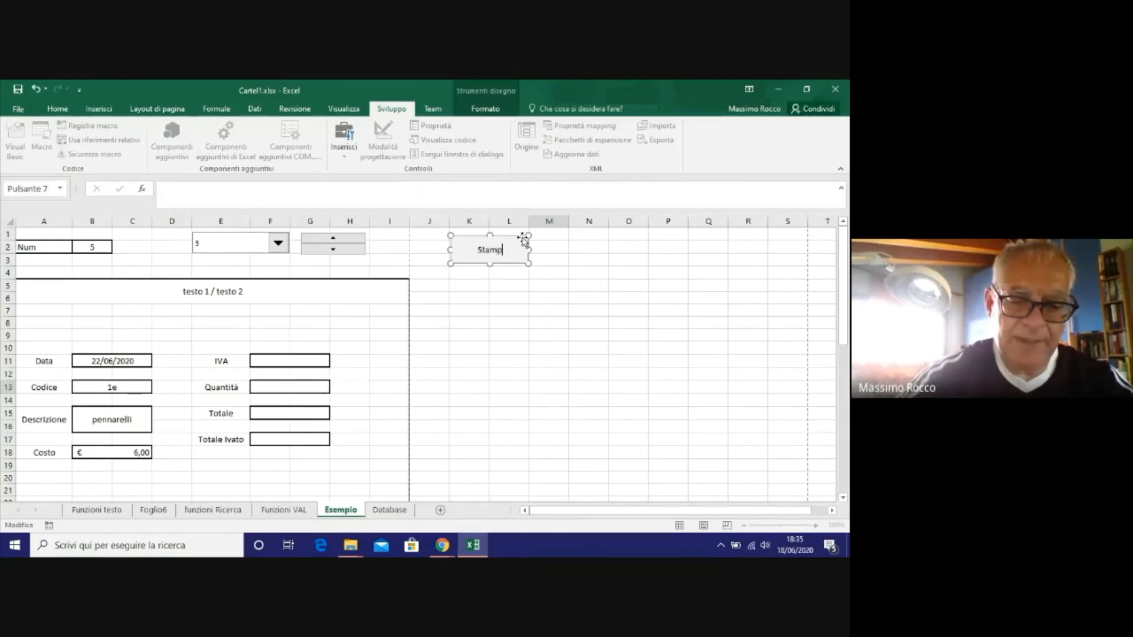
{"action": "type", "text": "a Ordine"}
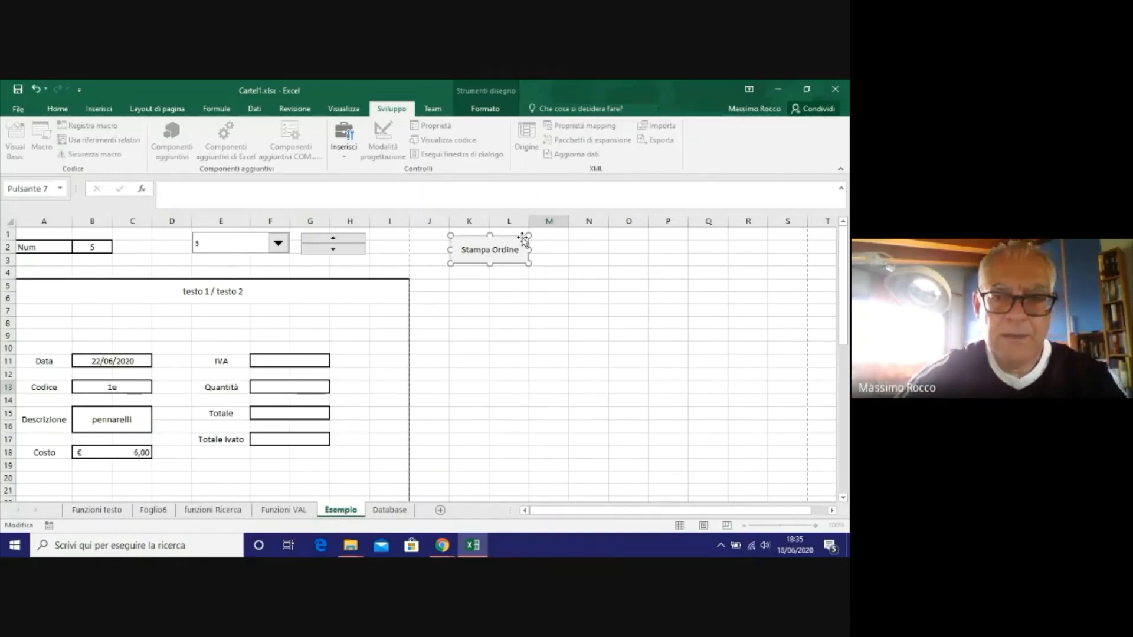
{"action": "left_click", "coordinate": [484, 312]}
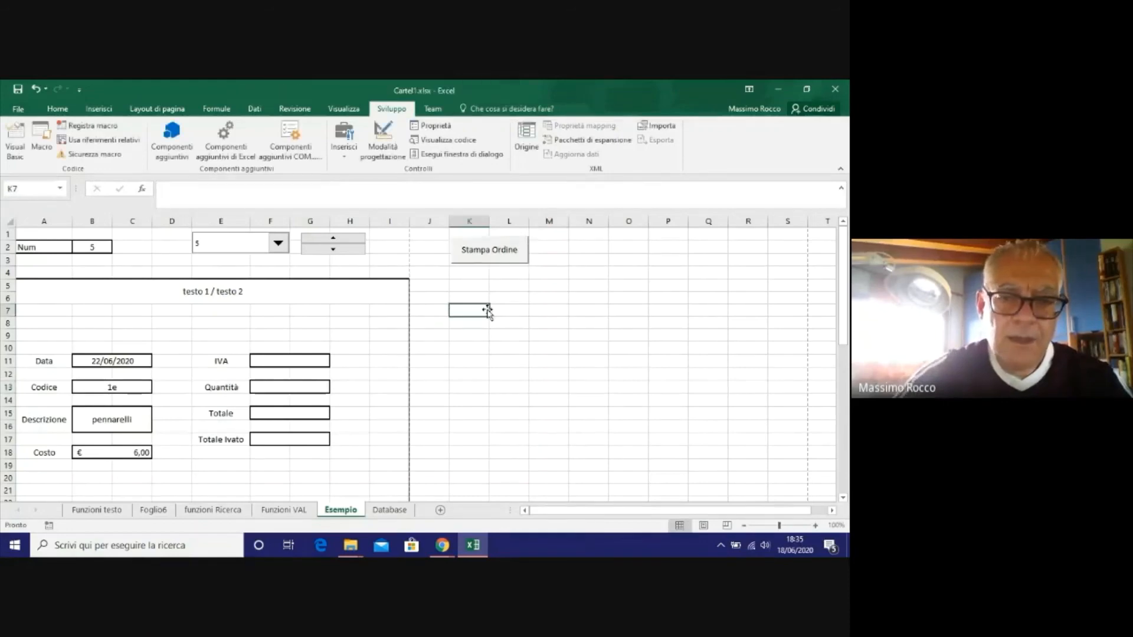
{"action": "left_click", "coordinate": [502, 254]}
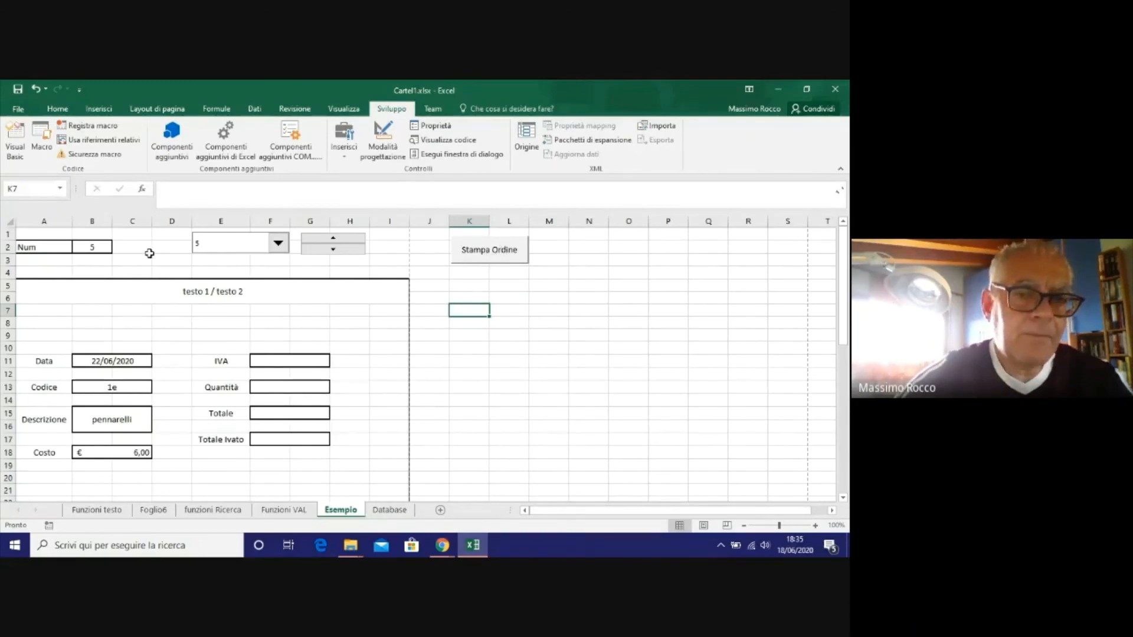
Move the Stampa Ordine button closer to the spin button, over about columns J to K, and select the spin button.
{"action": "right_click", "coordinate": [509, 260]}
{"action": "key", "text": "Escape"}
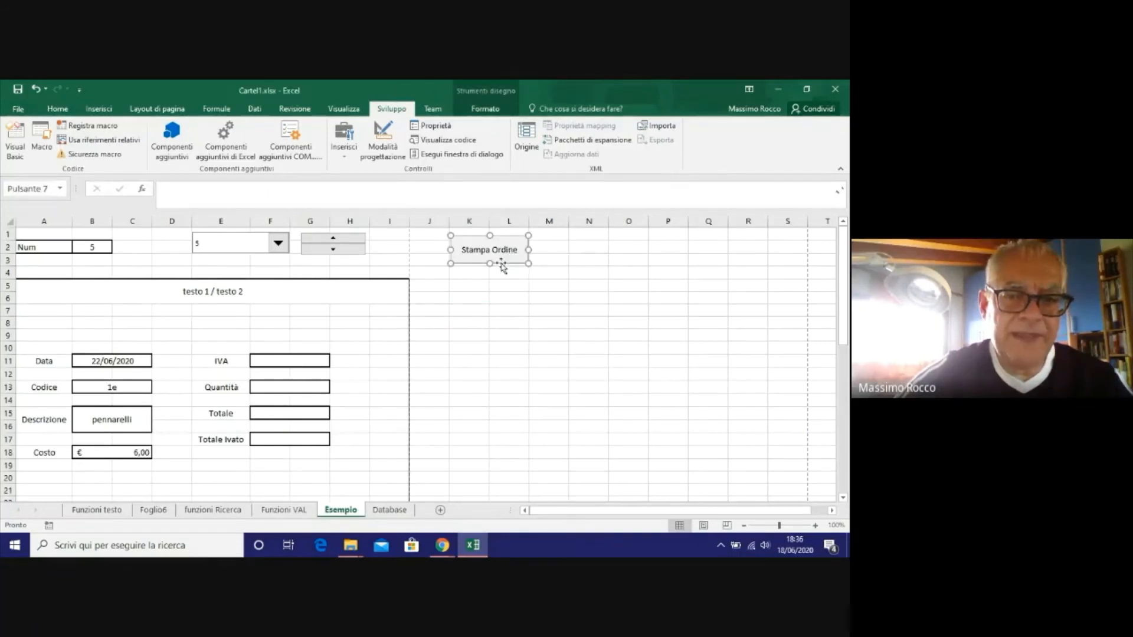
{"action": "left_click_drag", "start_coordinate": [507, 264], "coordinate": [479, 258]}
{"action": "right_click", "coordinate": [357, 251]}
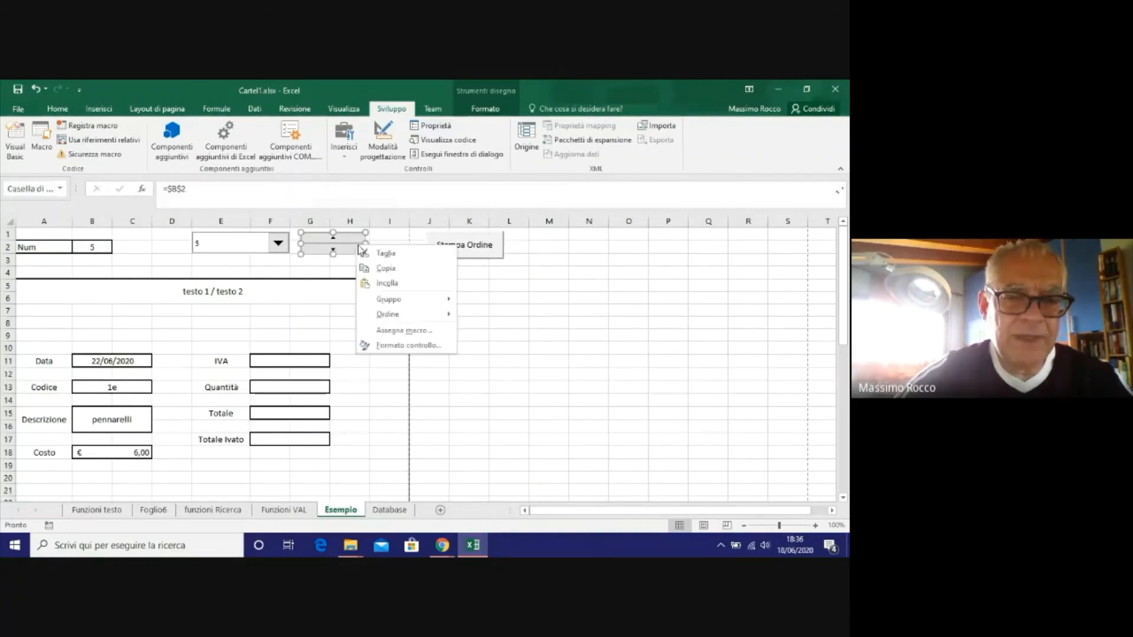
{"action": "key", "text": "Escape"}
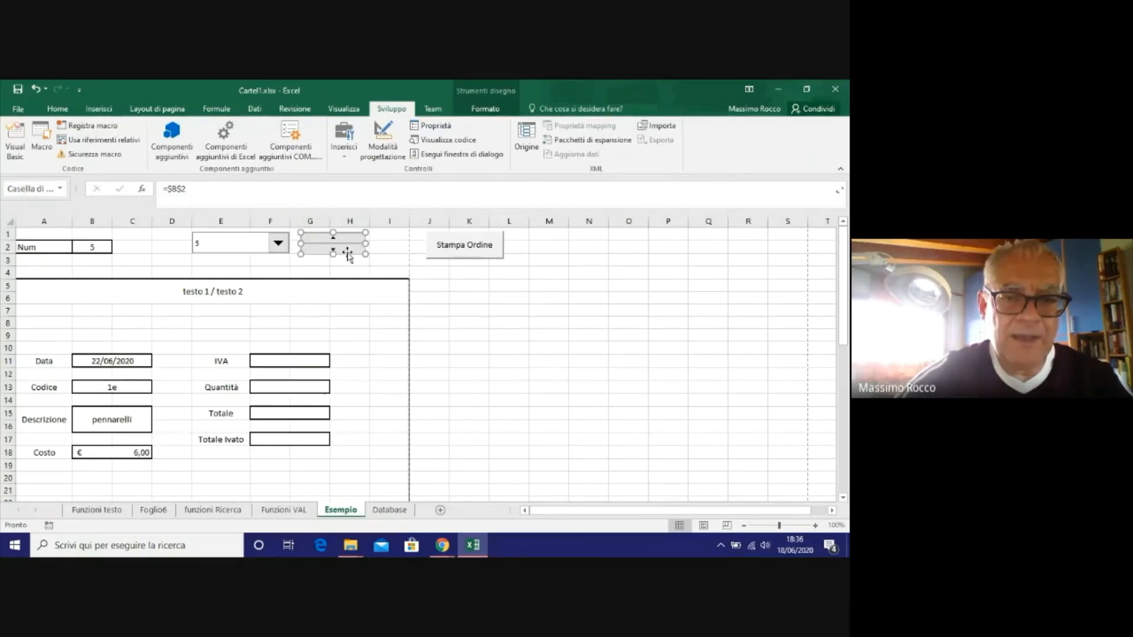
Move the spin button directly below the Stampa Ordine button and the combo box beside that button, over about columns L to N.
{"action": "left_click_drag", "start_coordinate": [350, 253], "coordinate": [475, 287]}
{"action": "right_click", "coordinate": [242, 245]}
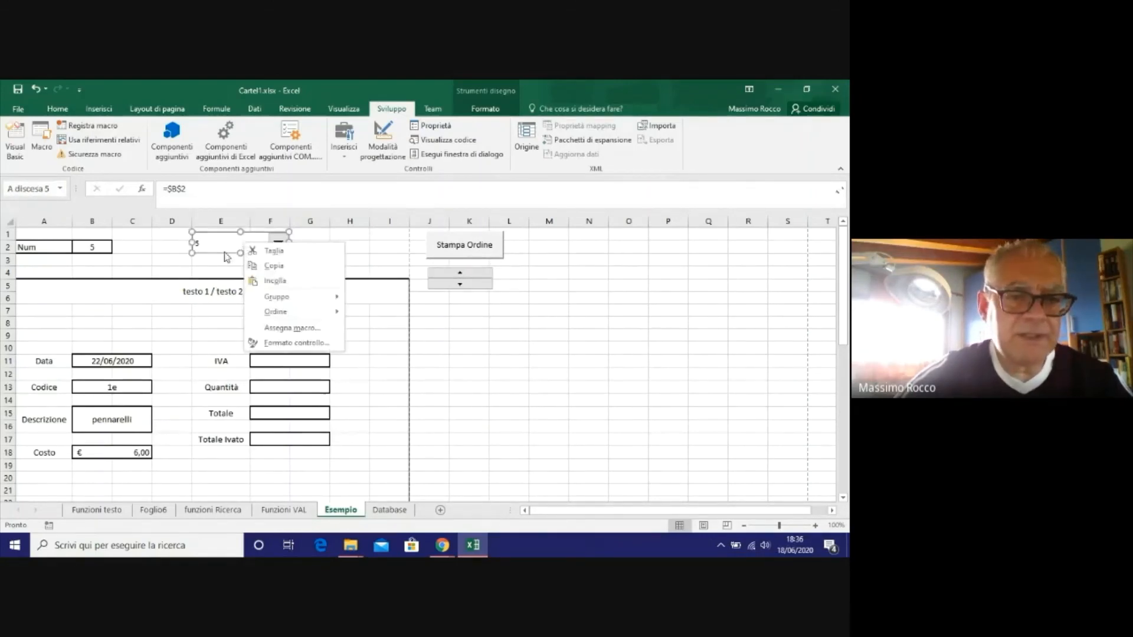
{"action": "key", "text": "Escape"}
{"action": "left_click_drag", "start_coordinate": [227, 252], "coordinate": [543, 255]}
{"action": "left_click", "coordinate": [547, 298]}
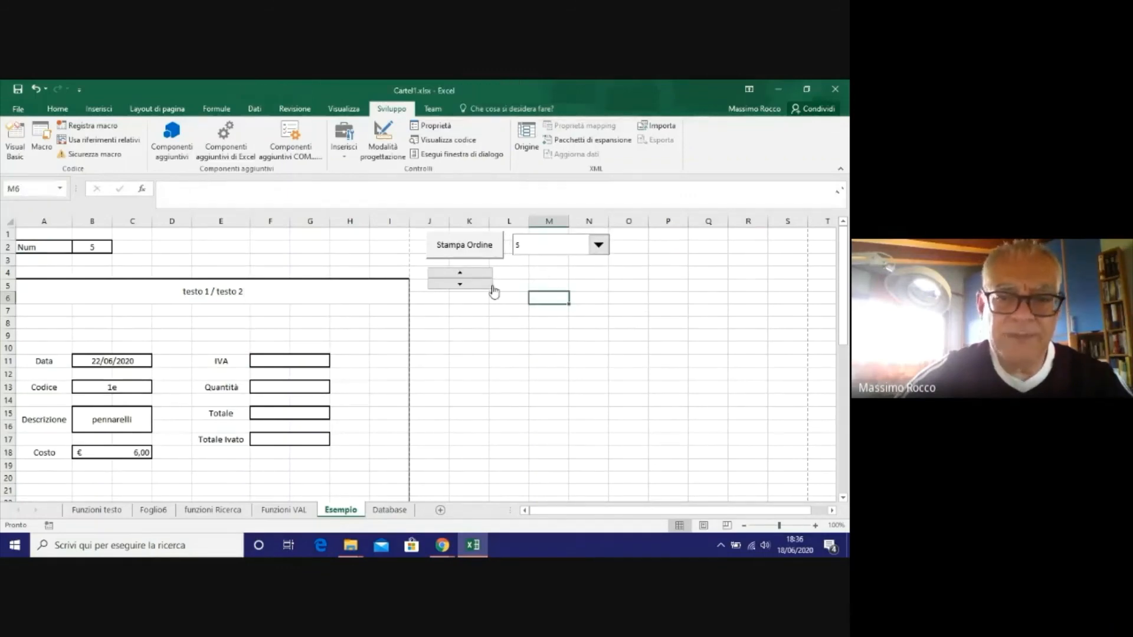
Test the moved spin button and combo box, selecting record 6, and check the source records on the funzioni Ricerca sheet.
{"action": "double_click", "coordinate": [463, 275]}
{"action": "left_click", "coordinate": [463, 275]}
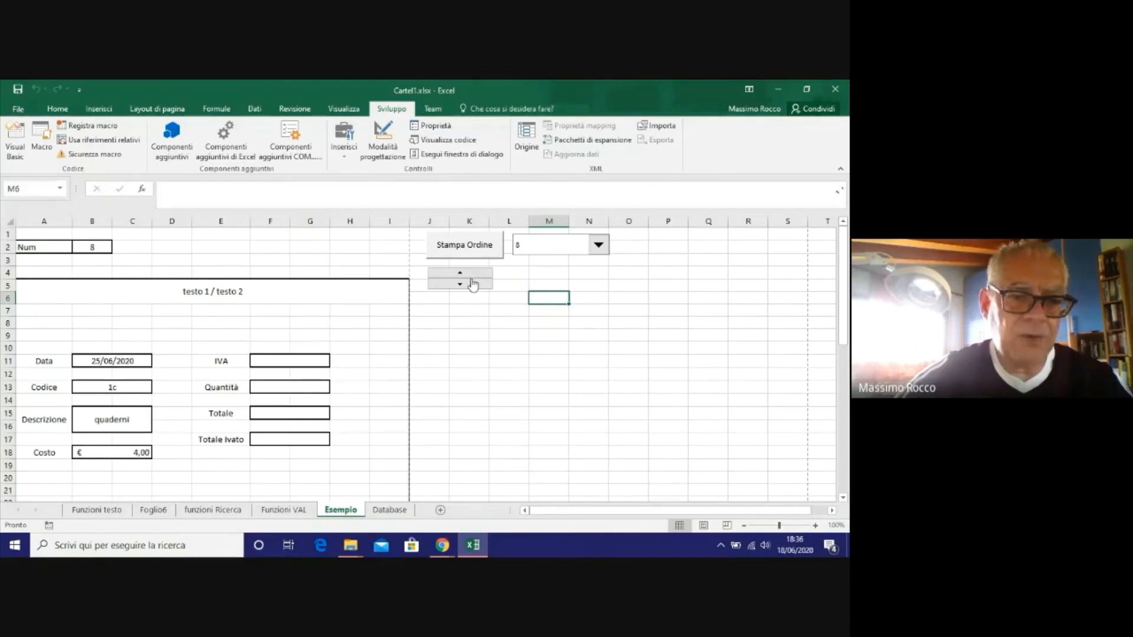
{"action": "double_click", "coordinate": [471, 286]}
{"action": "left_click", "coordinate": [599, 245]}
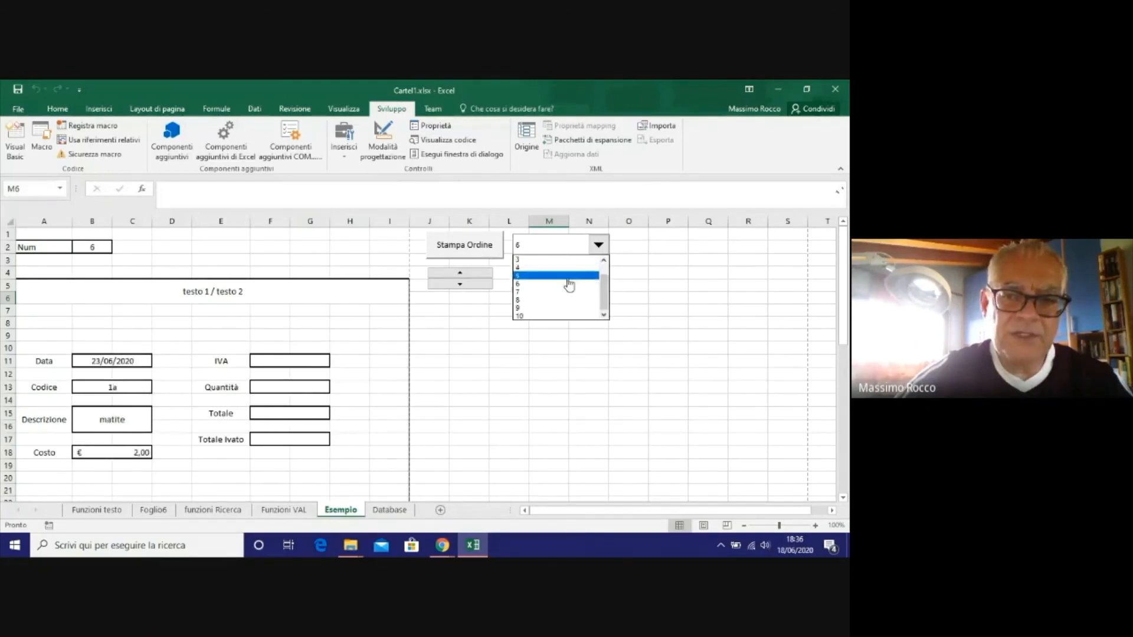
{"action": "left_click", "coordinate": [544, 287]}
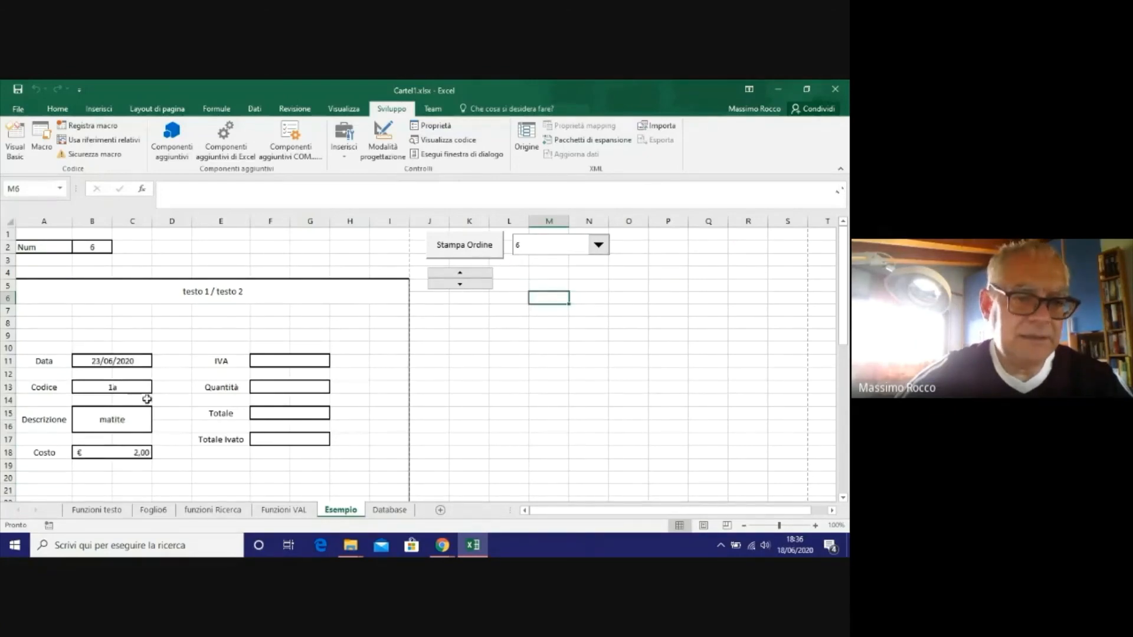
{"action": "left_click", "coordinate": [199, 509]}
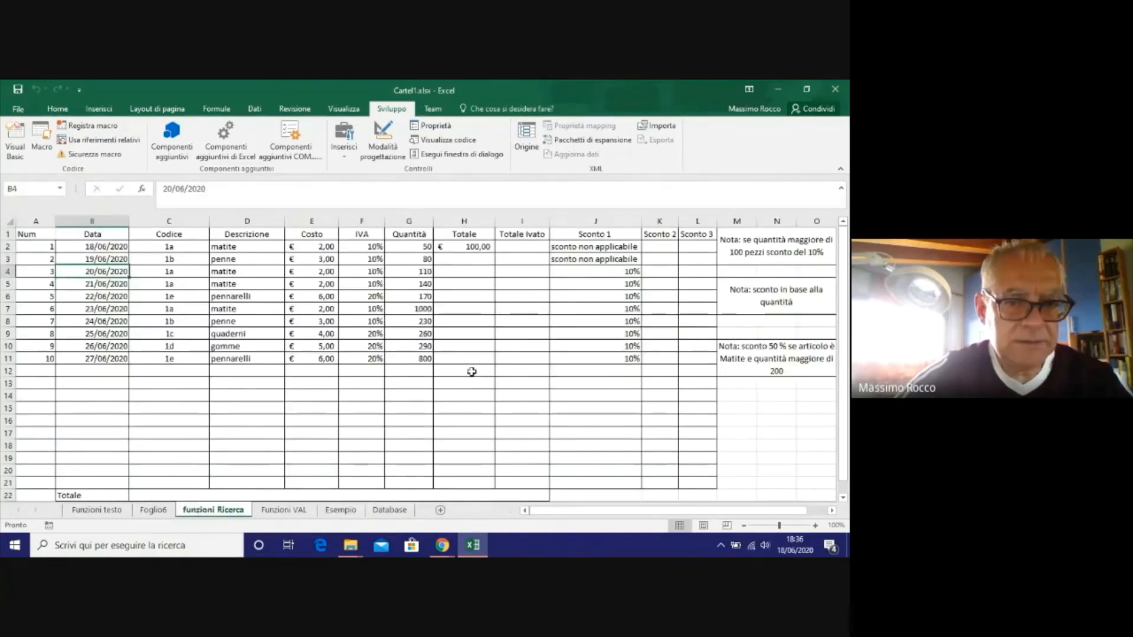
{"action": "left_click", "coordinate": [340, 509]}
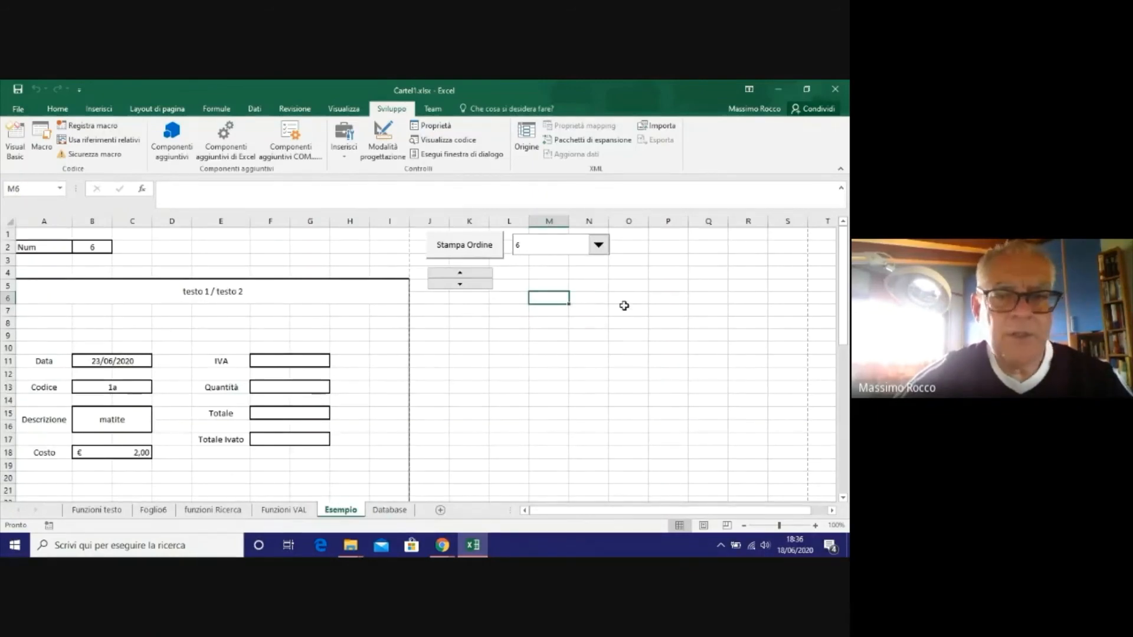
Draw an option button form control over about M4 to O6 and place a duplicate of it just below.
{"action": "left_click", "coordinate": [256, 291]}
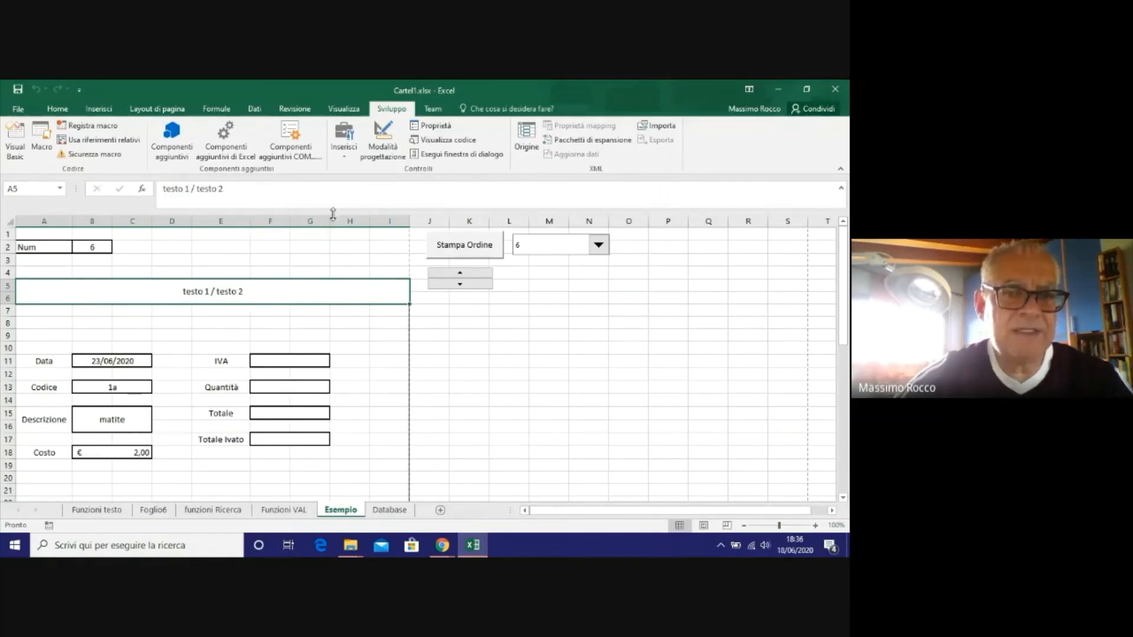
{"action": "mouse_move", "coordinate": [540, 274]}
{"action": "left_mouse_down"}
{"action": "mouse_move", "coordinate": [622, 283]}
{"action": "mouse_move", "coordinate": [623, 295]}
{"action": "mouse_move", "coordinate": [637, 283]}
{"action": "left_mouse_up"}
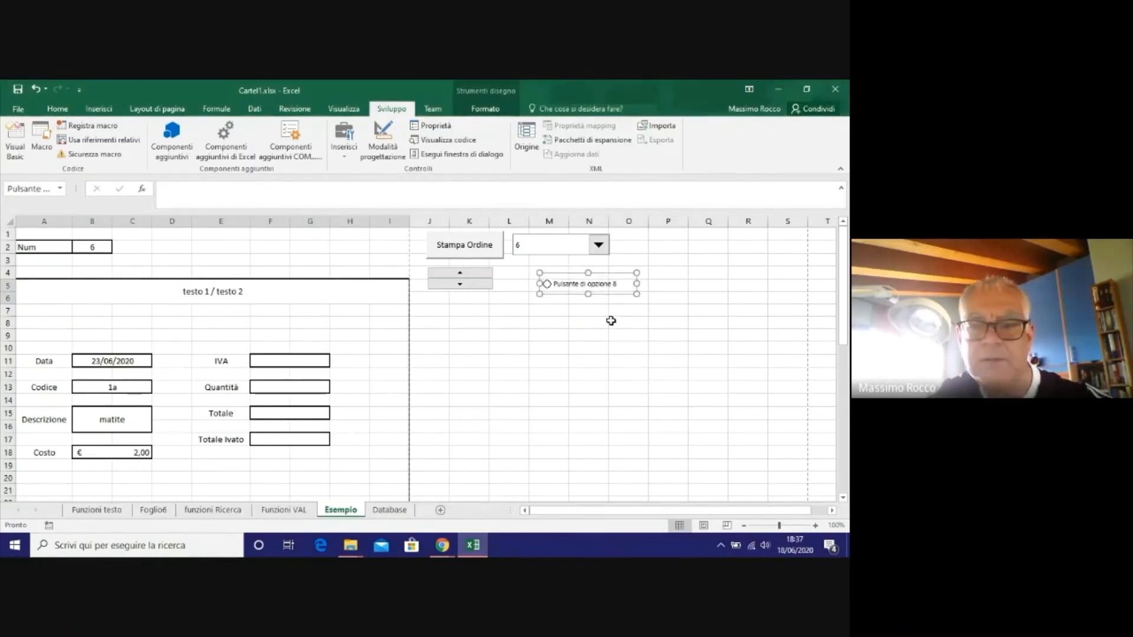
{"action": "key", "text": "ctrl+d"}
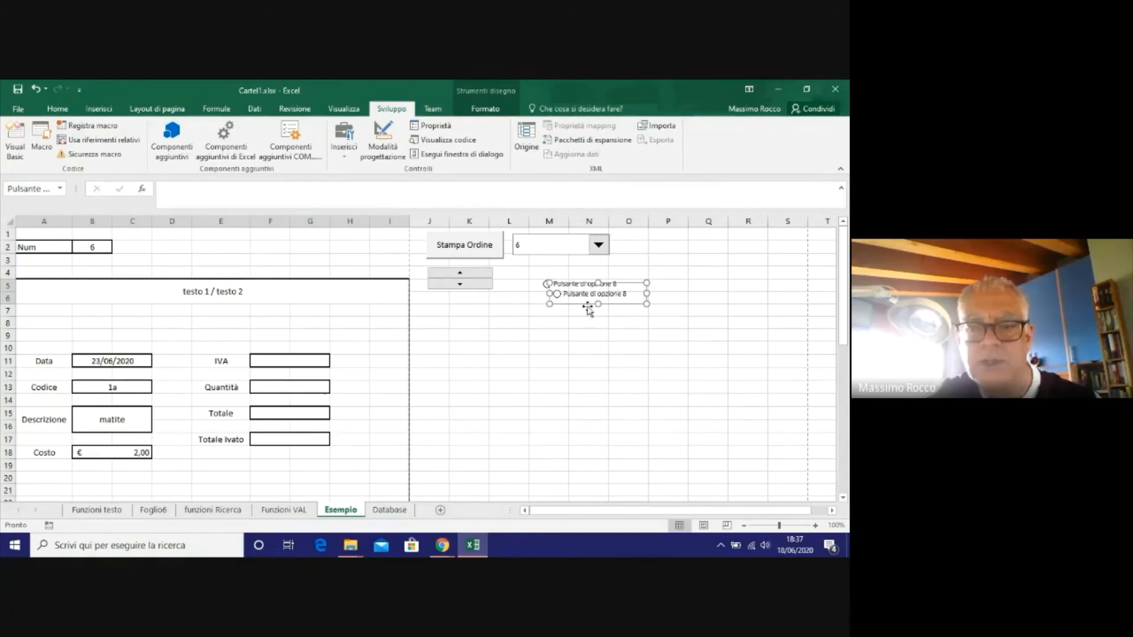
{"action": "left_click_drag", "start_coordinate": [588, 307], "coordinate": [579, 320]}
Link the upper option button to cell $P$2 in its control format settings, keeping its value as Selezionato.
{"action": "right_click", "coordinate": [597, 285]}
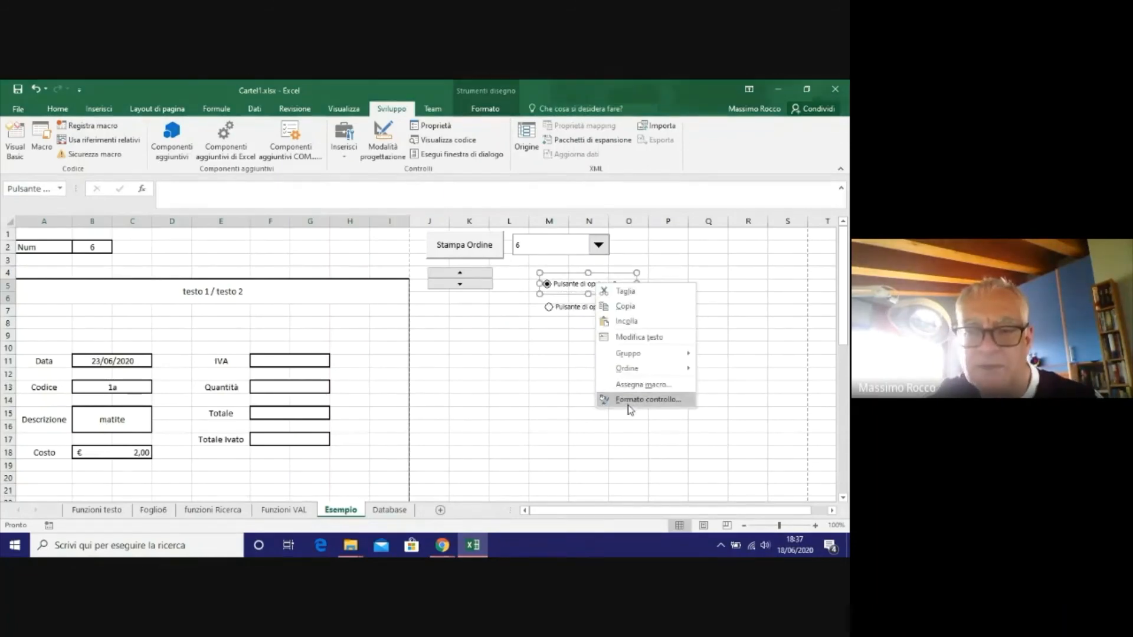
{"action": "left_click", "coordinate": [629, 402]}
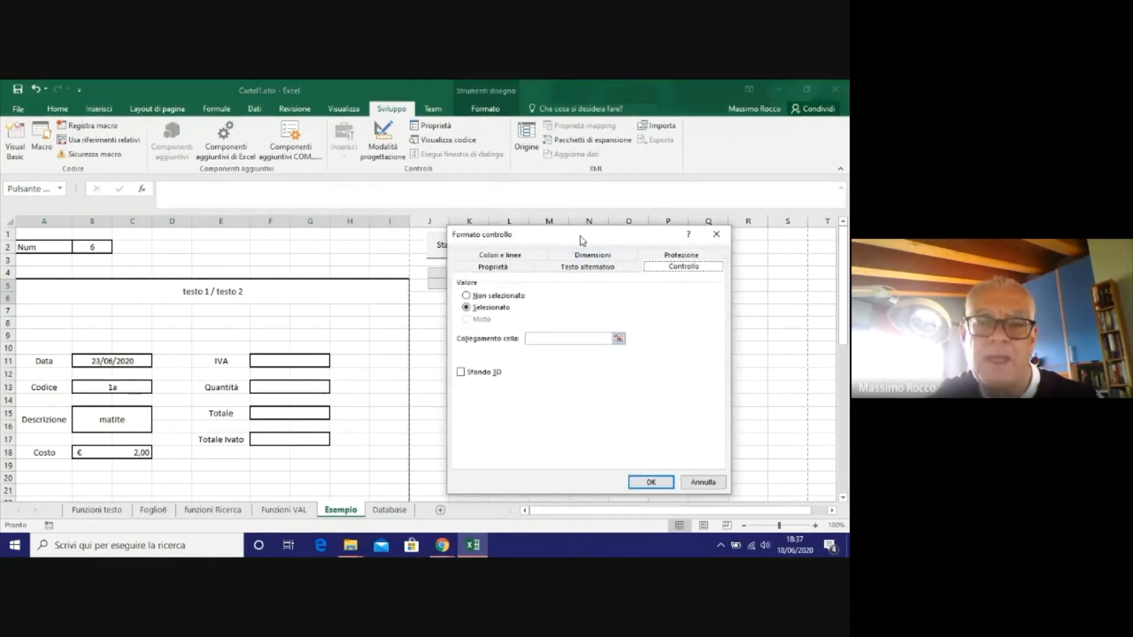
{"action": "left_click_drag", "start_coordinate": [580, 236], "coordinate": [367, 237]}
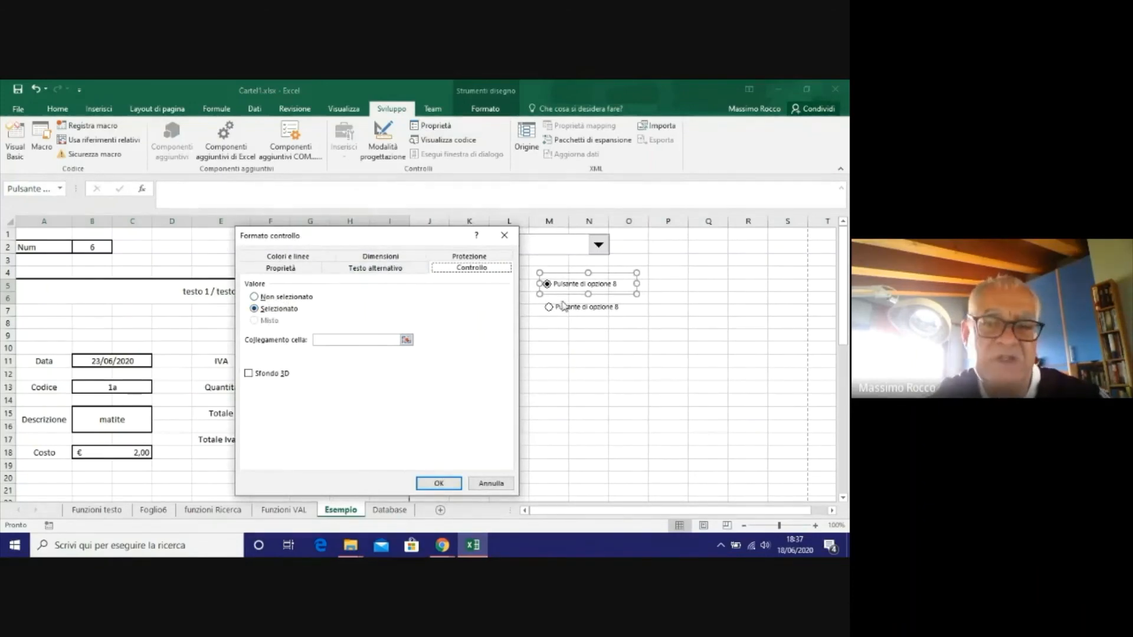
{"action": "left_click", "coordinate": [332, 340]}
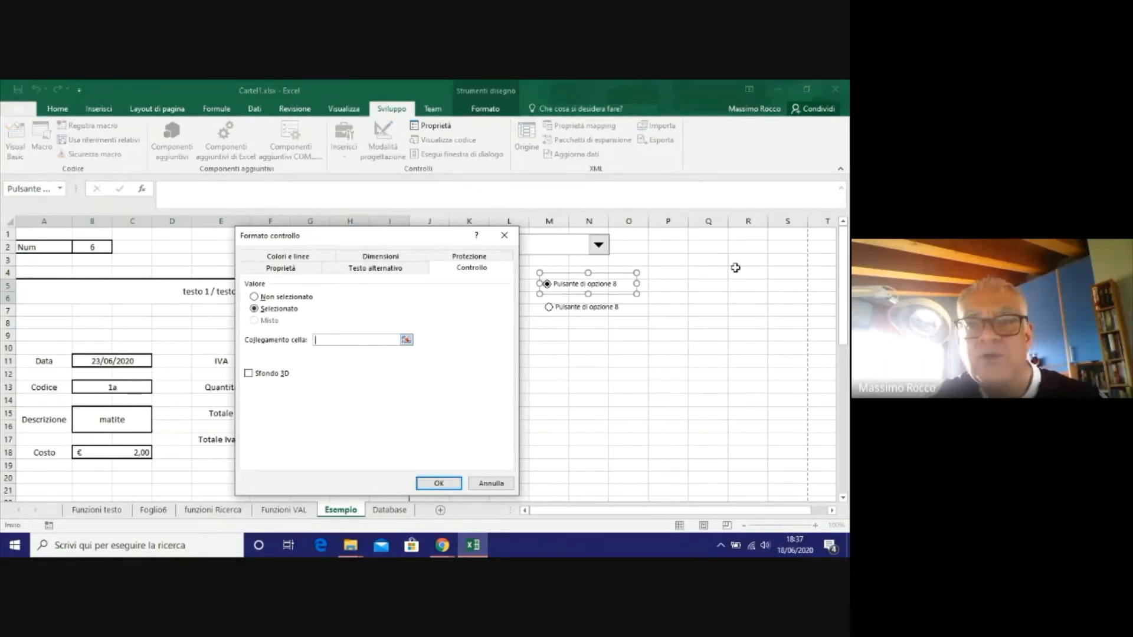
{"action": "left_click", "coordinate": [668, 246]}
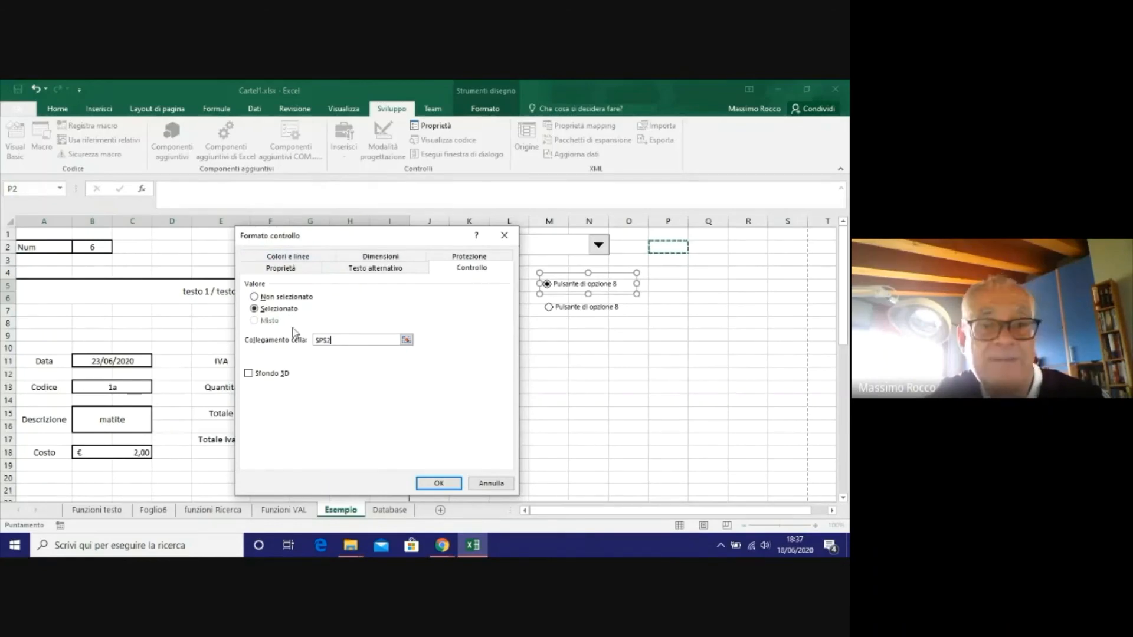
{"action": "left_click", "coordinate": [437, 485]}
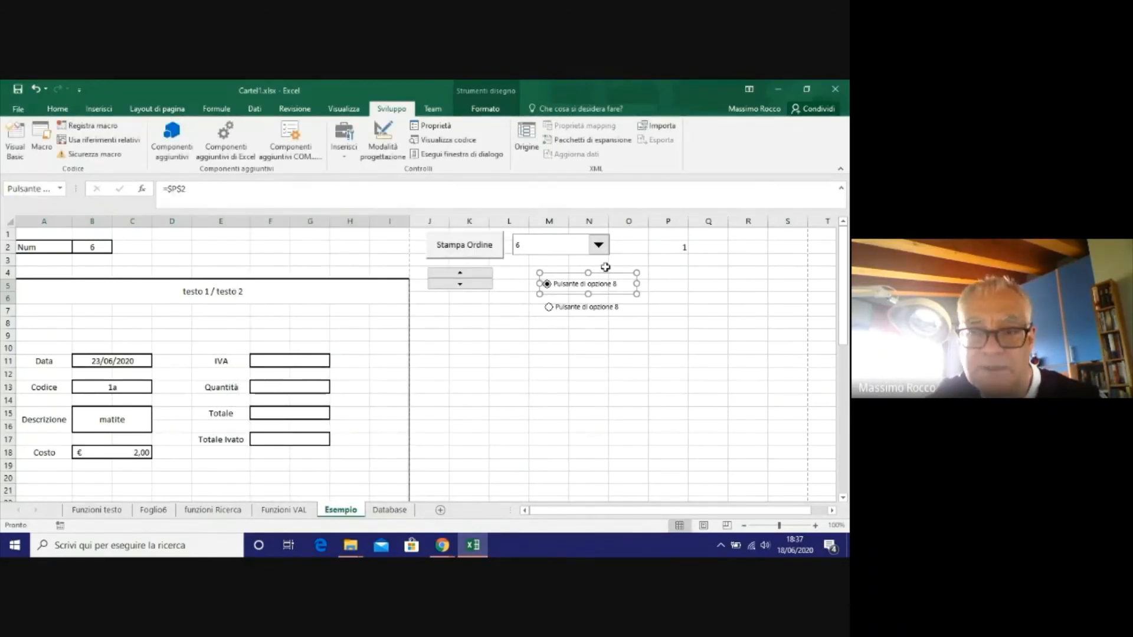
Check the lower option button's cell link in its control format settings and select that option to test the link.
{"action": "right_click", "coordinate": [586, 307]}
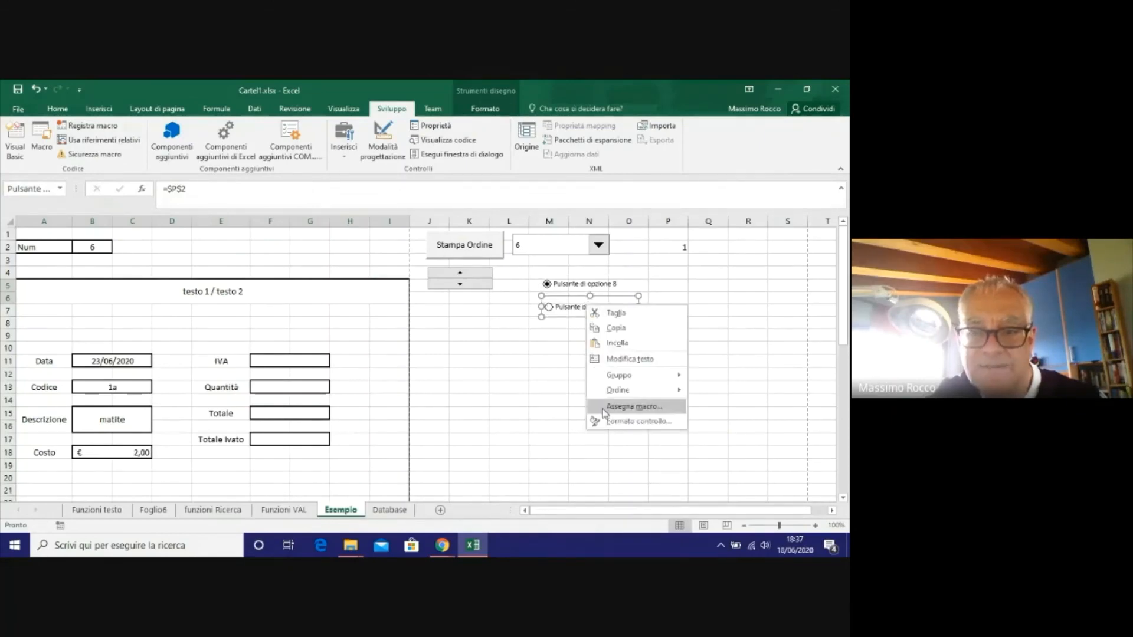
{"action": "left_click", "coordinate": [625, 421]}
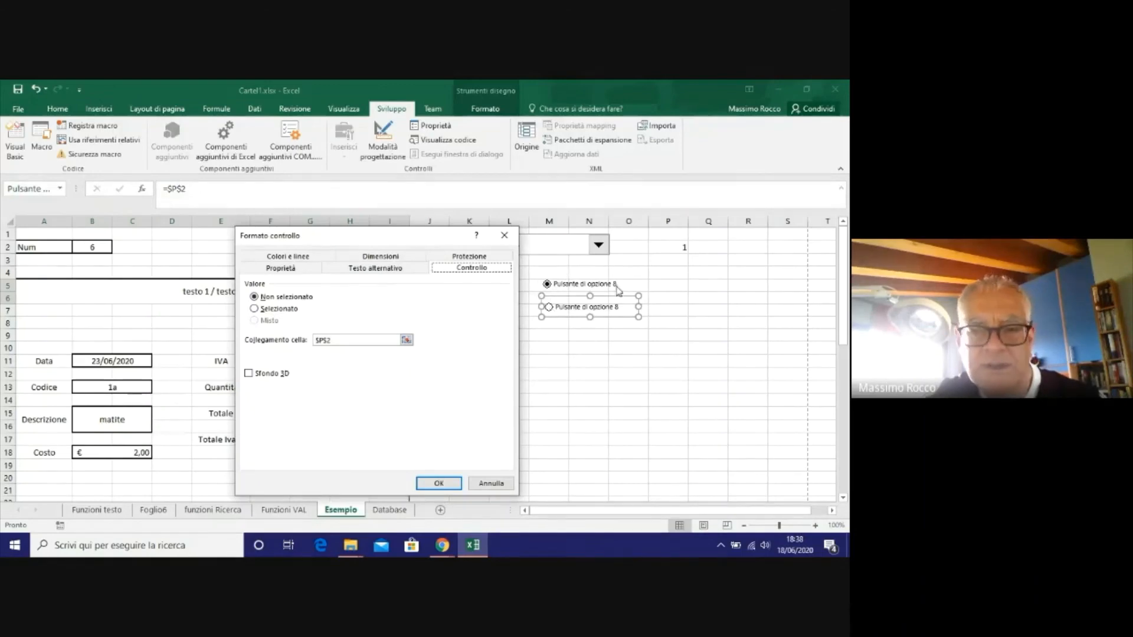
{"action": "left_click", "coordinate": [438, 483]}
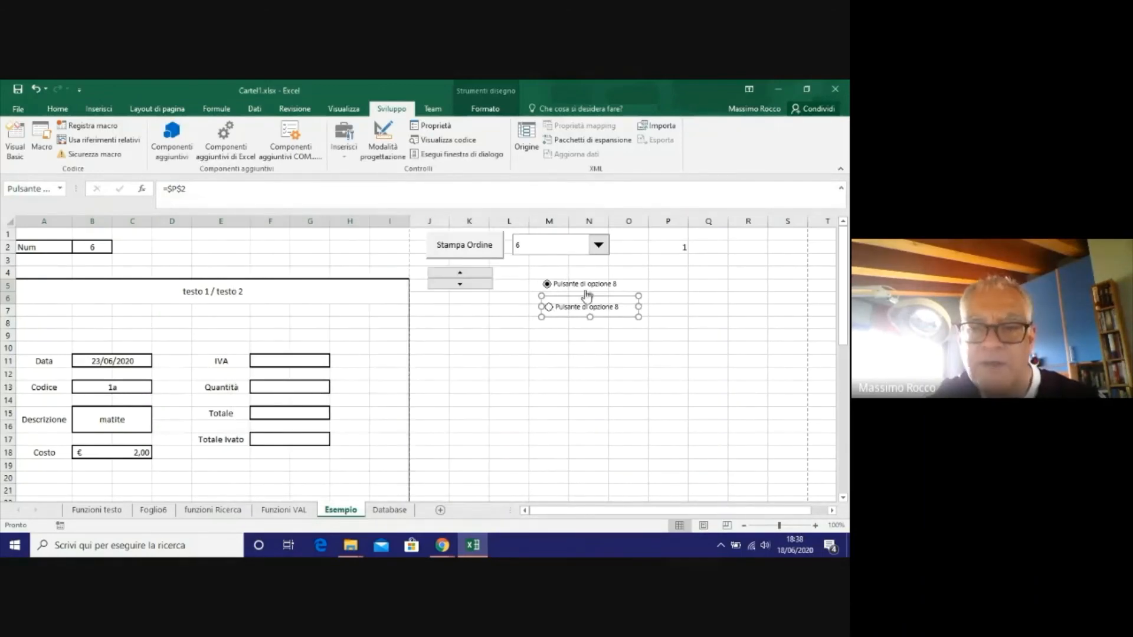
{"action": "left_click", "coordinate": [579, 364]}
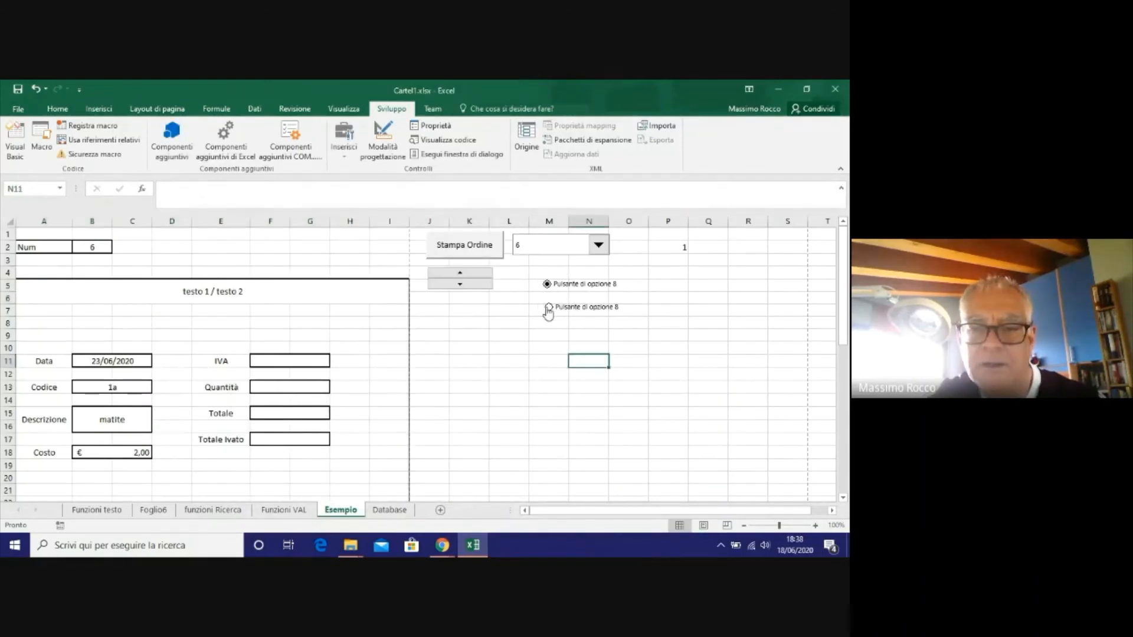
{"action": "left_click", "coordinate": [548, 310]}
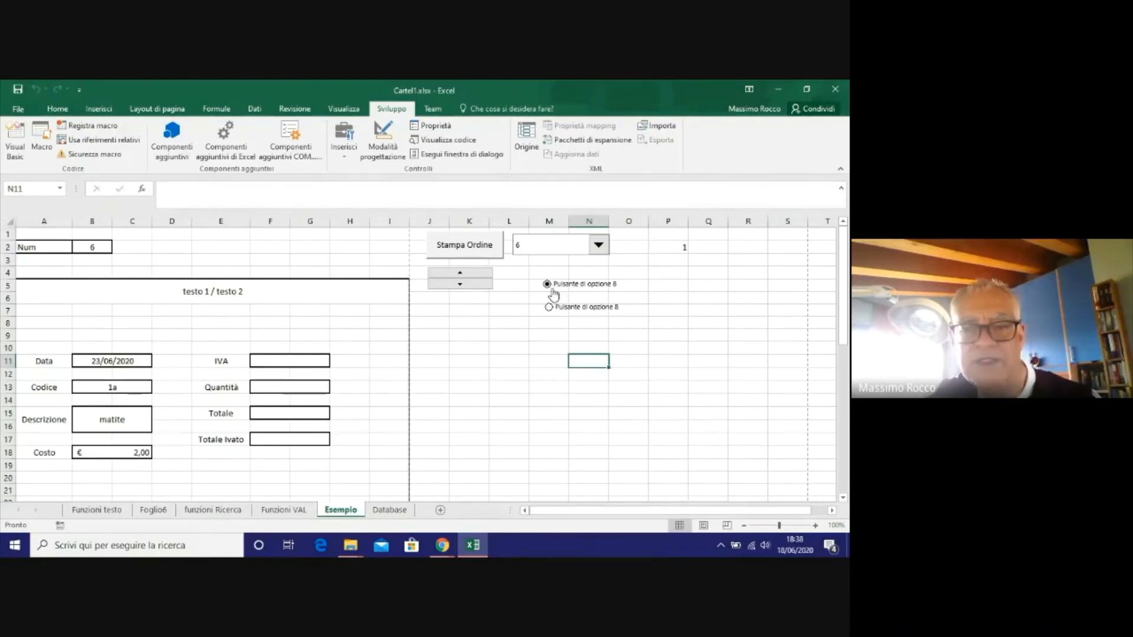
Replace the upper option button's label with "Testo 1".
{"action": "right_click", "coordinate": [594, 282]}
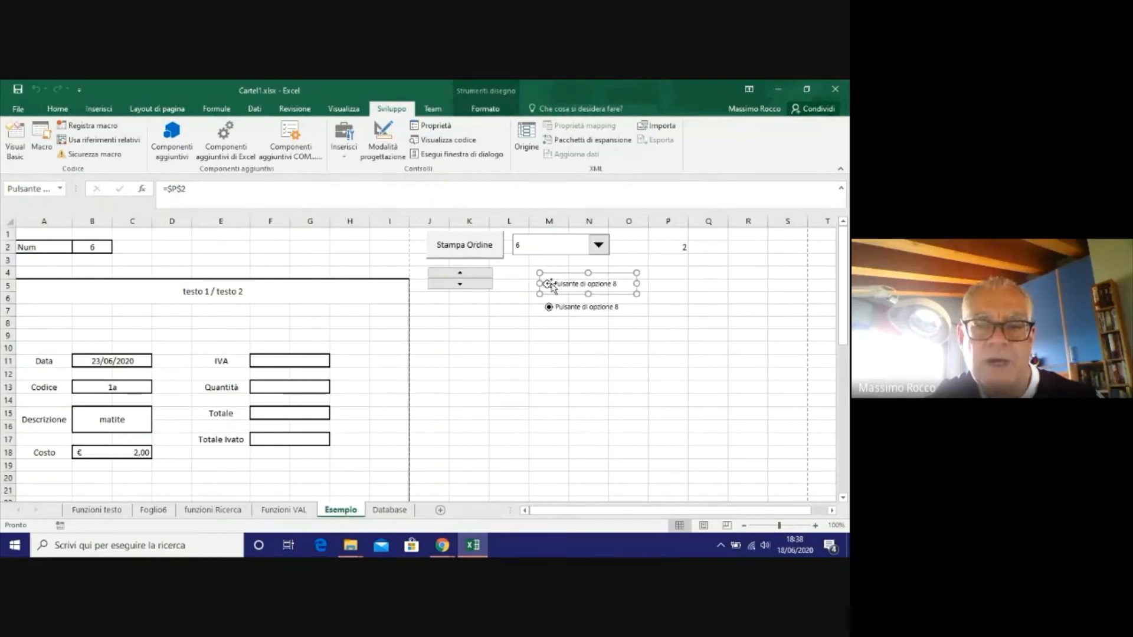
{"action": "left_click", "coordinate": [555, 283]}
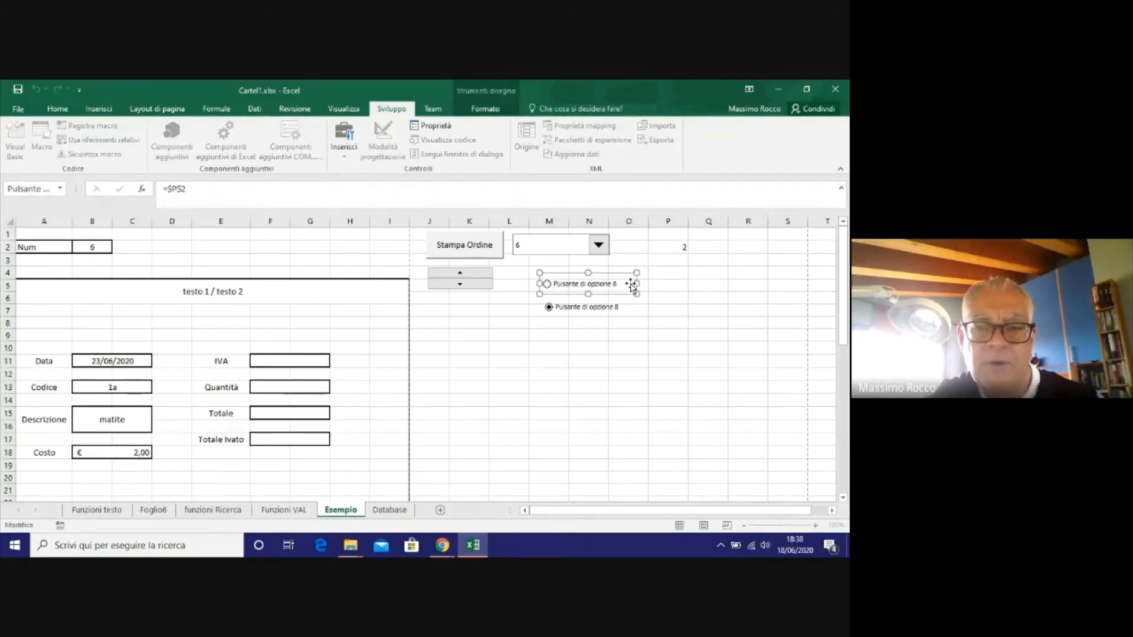
{"action": "key", "text": "Delete"}
{"action": "key", "text": "Delete"}
{"action": "key", "text": "Delete"}
{"action": "key", "text": "Delete"}
{"action": "key", "text": "Delete"}
{"action": "key", "text": "Delete"}
{"action": "key", "text": "Delete"}
{"action": "key", "text": "Delete"}
{"action": "key", "text": "Delete"}
{"action": "key", "text": "Delete"}
{"action": "key", "text": "Delete"}
{"action": "key", "text": "Delete"}
{"action": "key", "text": "Delete"}
{"action": "key", "text": "Delete"}
{"action": "key", "text": "Delete"}
{"action": "key", "text": "Delete"}
{"action": "key", "text": "Delete"}
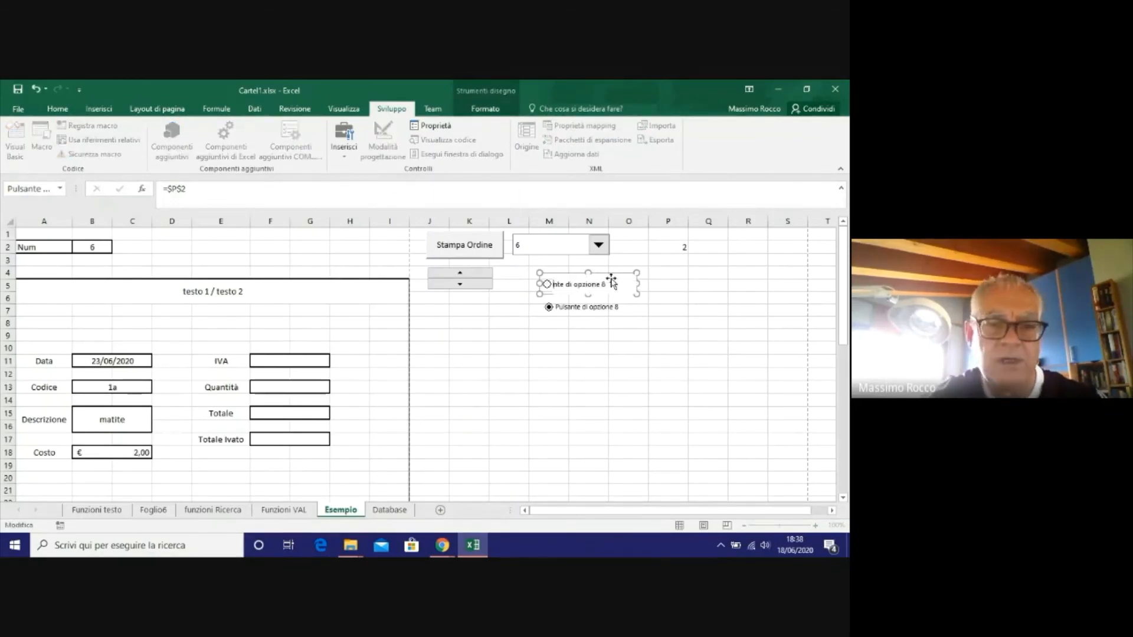
{"action": "type", "text": "Testo 1"}
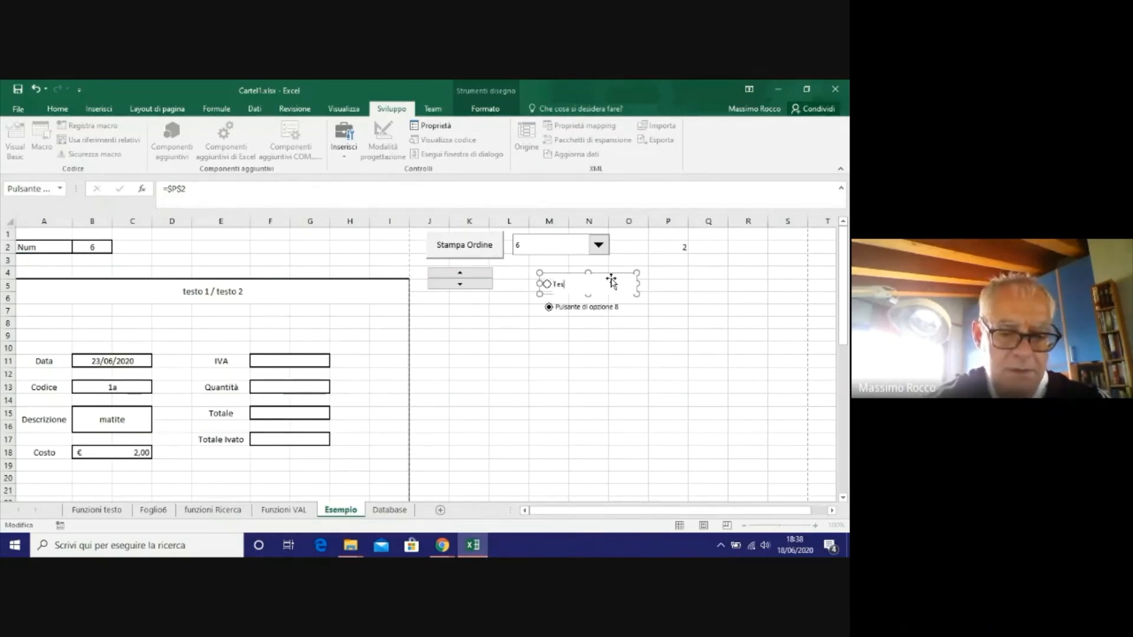
Replace the lower option button's label with "Testo 2" and deselect the control.
{"action": "right_click", "coordinate": [563, 308]}
{"action": "key", "text": "Escape"}
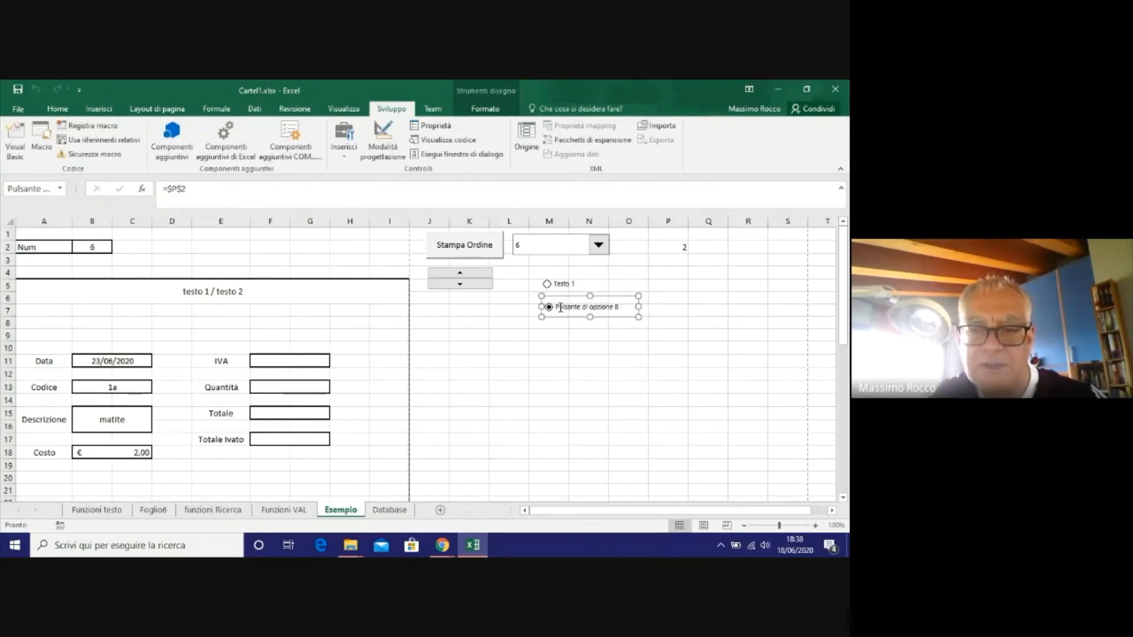
{"action": "left_click", "coordinate": [557, 307]}
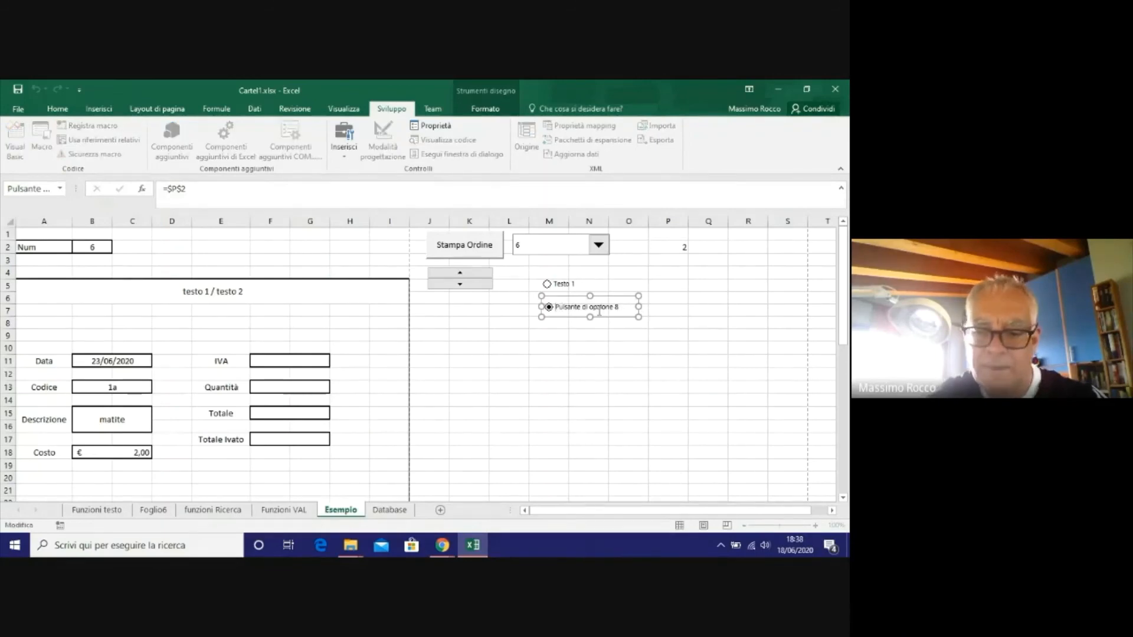
{"action": "key", "text": "Delete"}
{"action": "key", "text": "Delete"}
{"action": "key", "text": "Delete"}
{"action": "key", "text": "Delete"}
{"action": "key", "text": "Delete"}
{"action": "key", "text": "Delete"}
{"action": "key", "text": "Delete"}
{"action": "key", "text": "Delete"}
{"action": "key", "text": "Delete"}
{"action": "key", "text": "Delete"}
{"action": "key", "text": "Delete"}
{"action": "key", "text": "Delete"}
{"action": "key", "text": "Delete"}
{"action": "key", "text": "Delete"}
{"action": "key", "text": "Delete"}
{"action": "key", "text": "Delete"}
{"action": "key", "text": "Delete"}
{"action": "key", "text": "Delete"}
{"action": "key", "text": "Delete"}
{"action": "key", "text": "Delete"}
{"action": "key", "text": "Delete"}
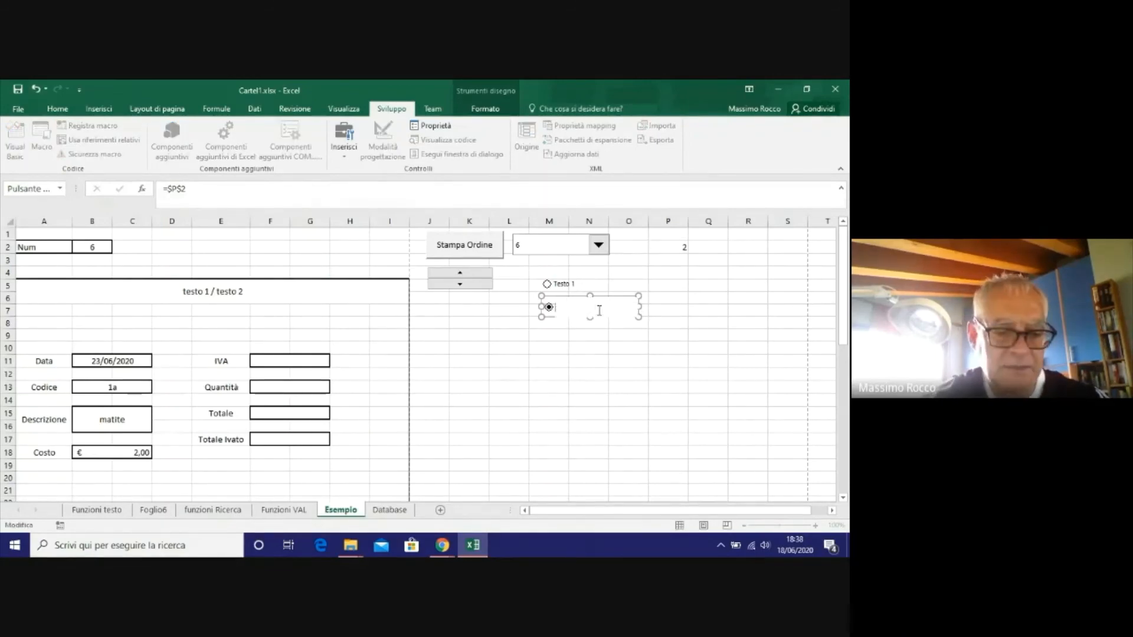
{"action": "type", "text": "Testo 2"}
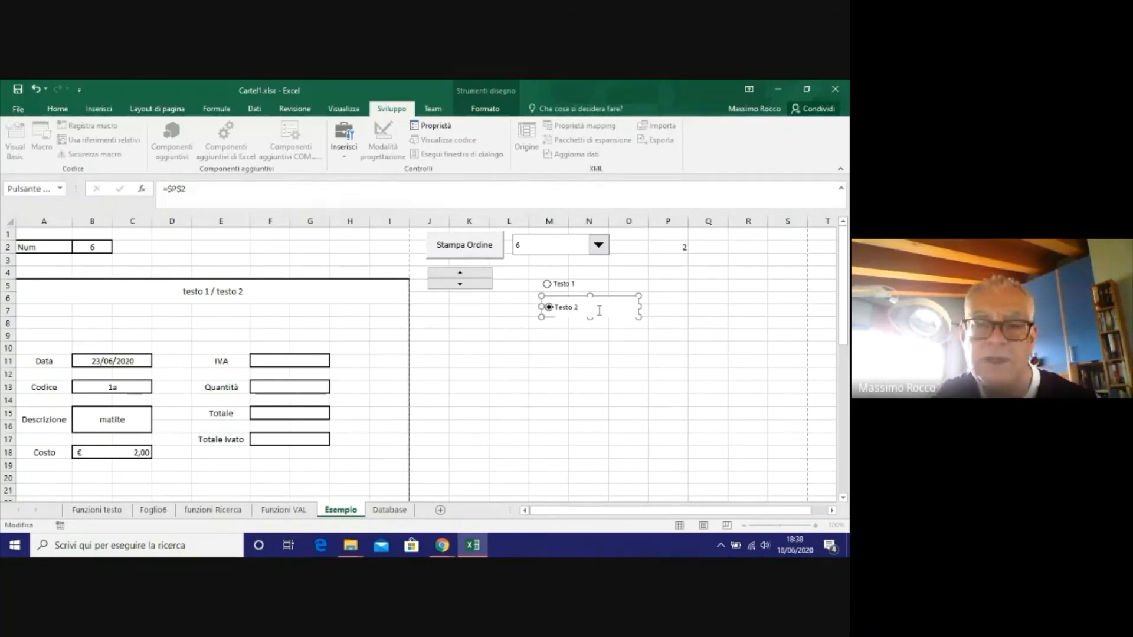
{"action": "left_click", "coordinate": [562, 333]}
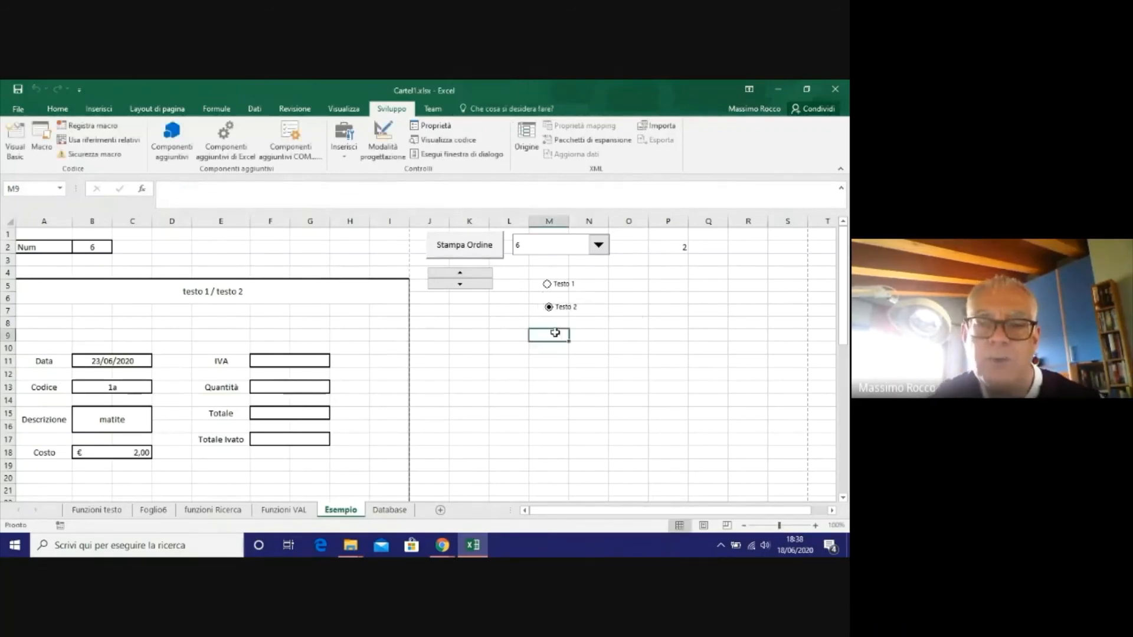
Select the Testo 1 option and replace the heading text in cell A5 with the formula =SE(P2=1;"PIPPO";"PLUTO").
{"action": "left_click", "coordinate": [203, 291]}
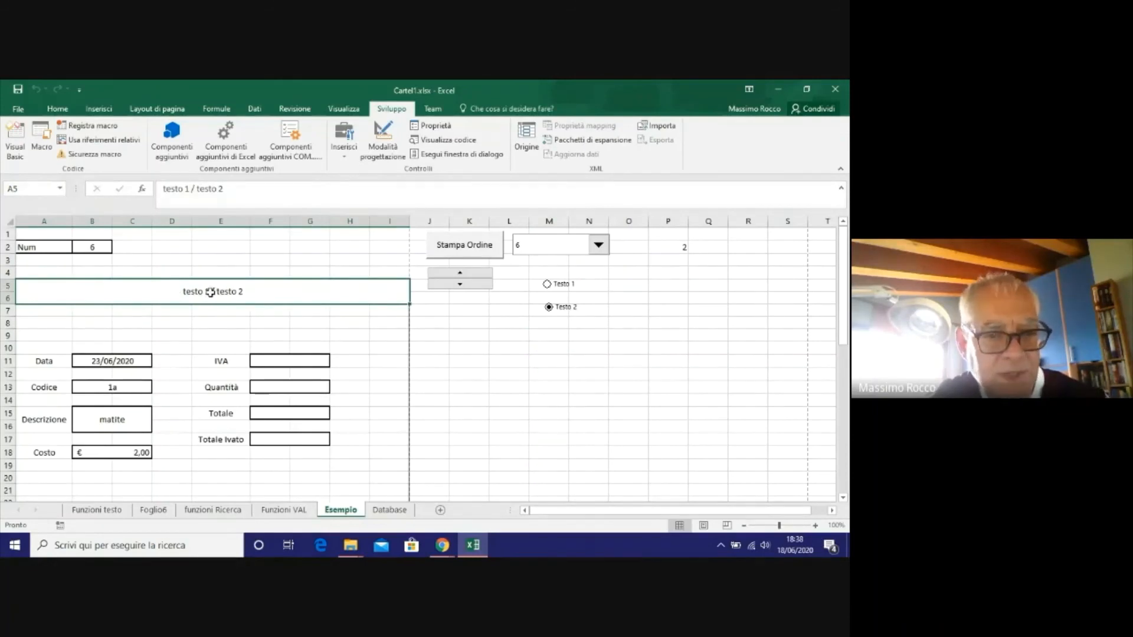
{"action": "left_click", "coordinate": [547, 284]}
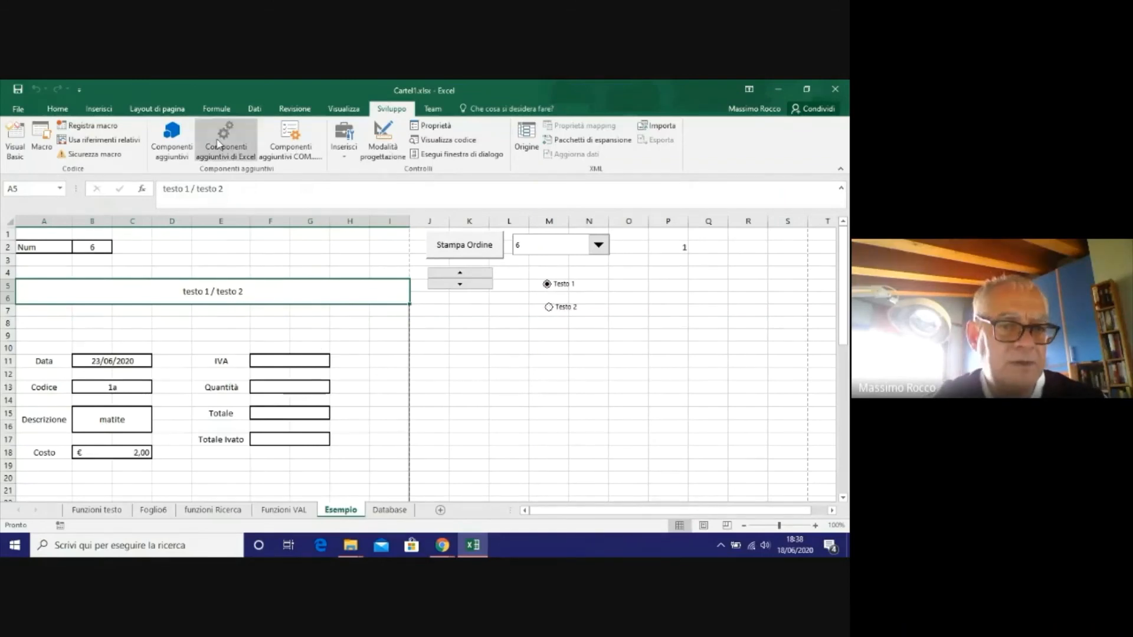
{"action": "left_click_drag", "start_coordinate": [236, 190], "coordinate": [109, 192]}
{"action": "key", "text": "Delete"}
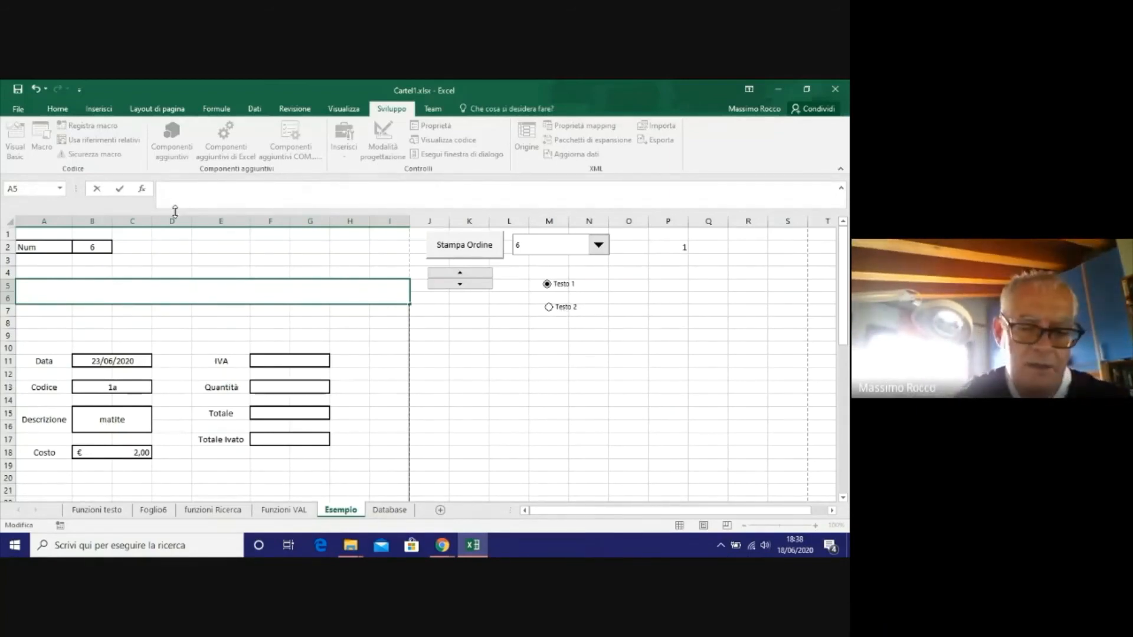
{"action": "type", "text": "="}
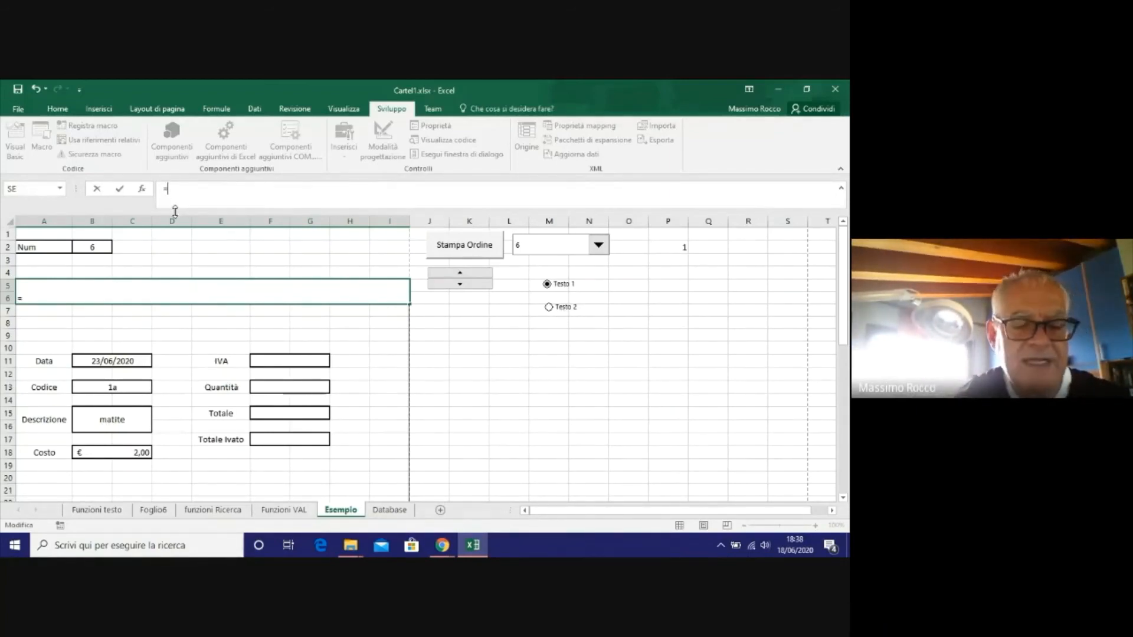
{"action": "type", "text": "s"}
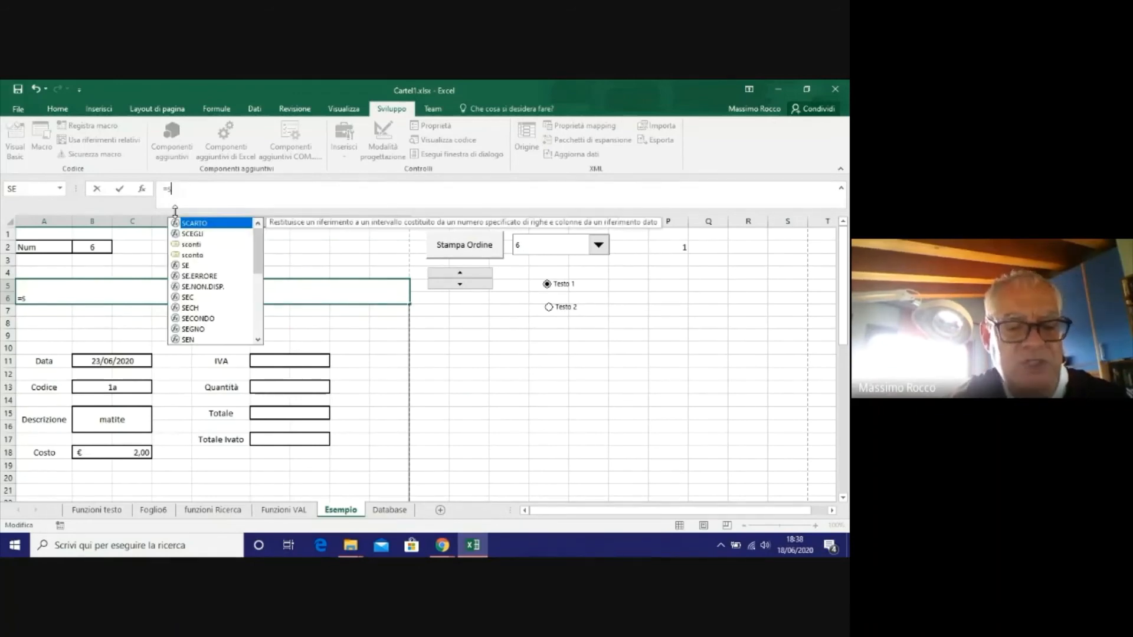
{"action": "type", "text": "e("}
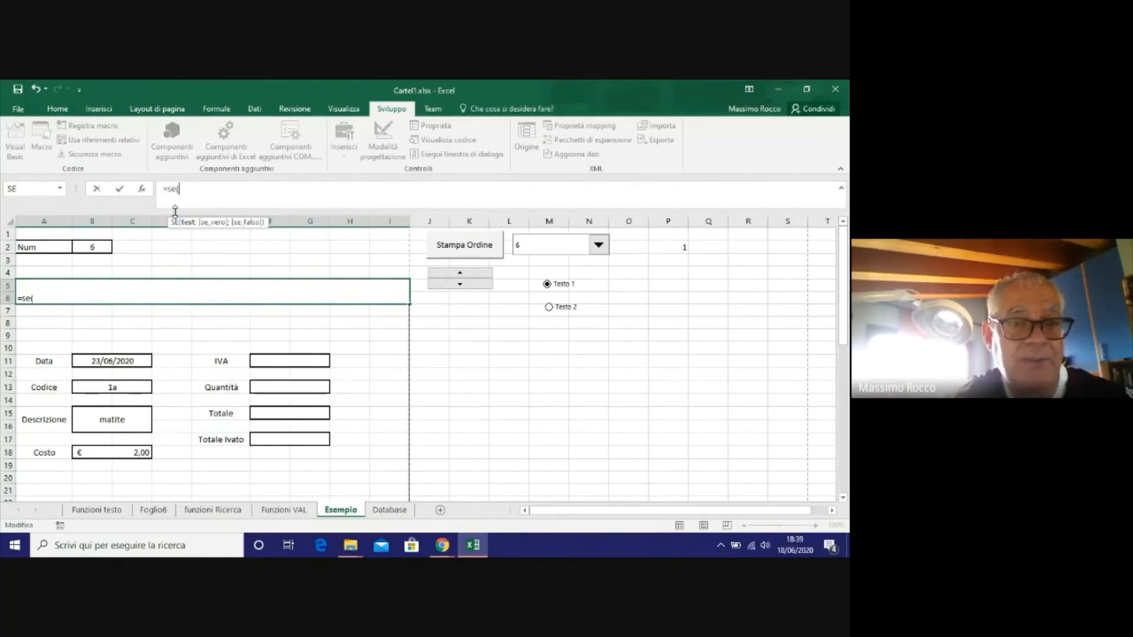
{"action": "left_click", "coordinate": [672, 248]}
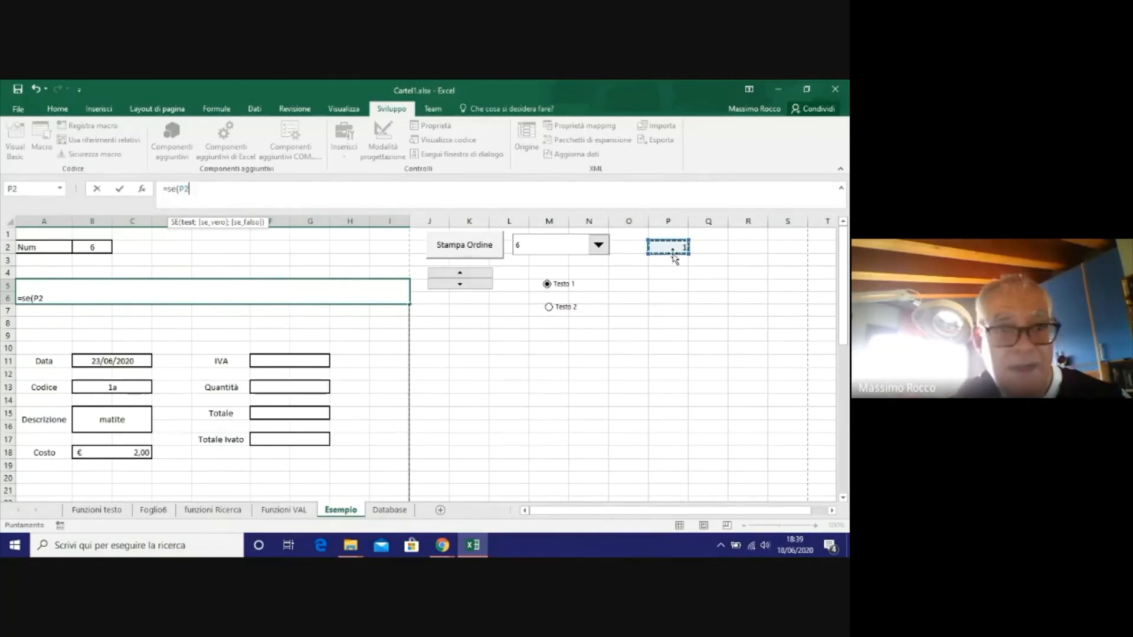
{"action": "type", "text": "=1"}
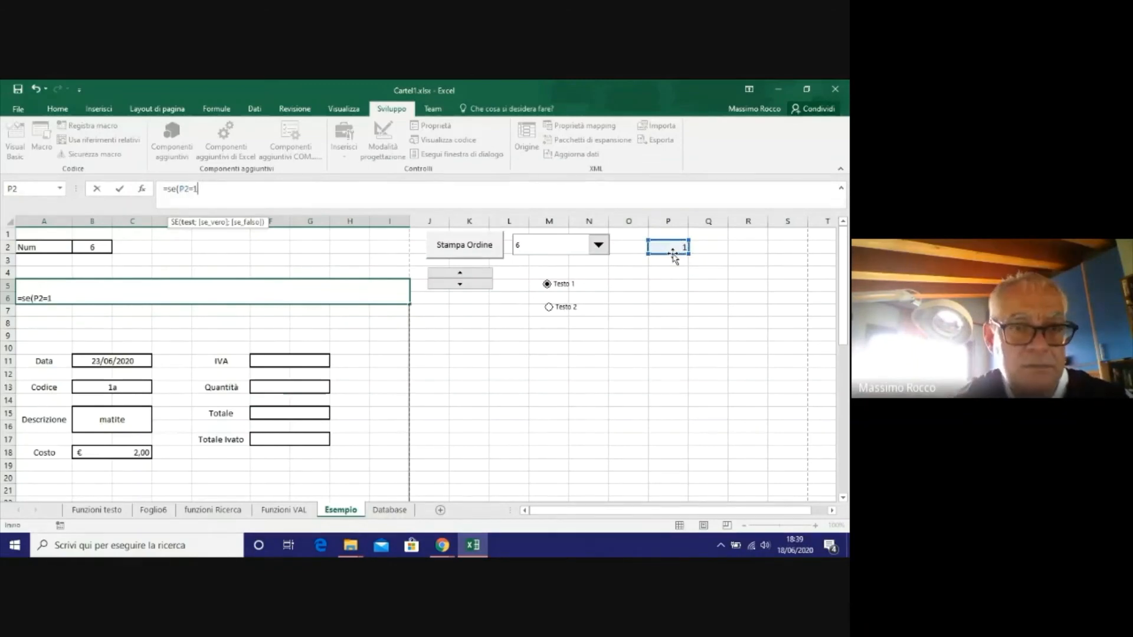
{"action": "type", "text": ";"}
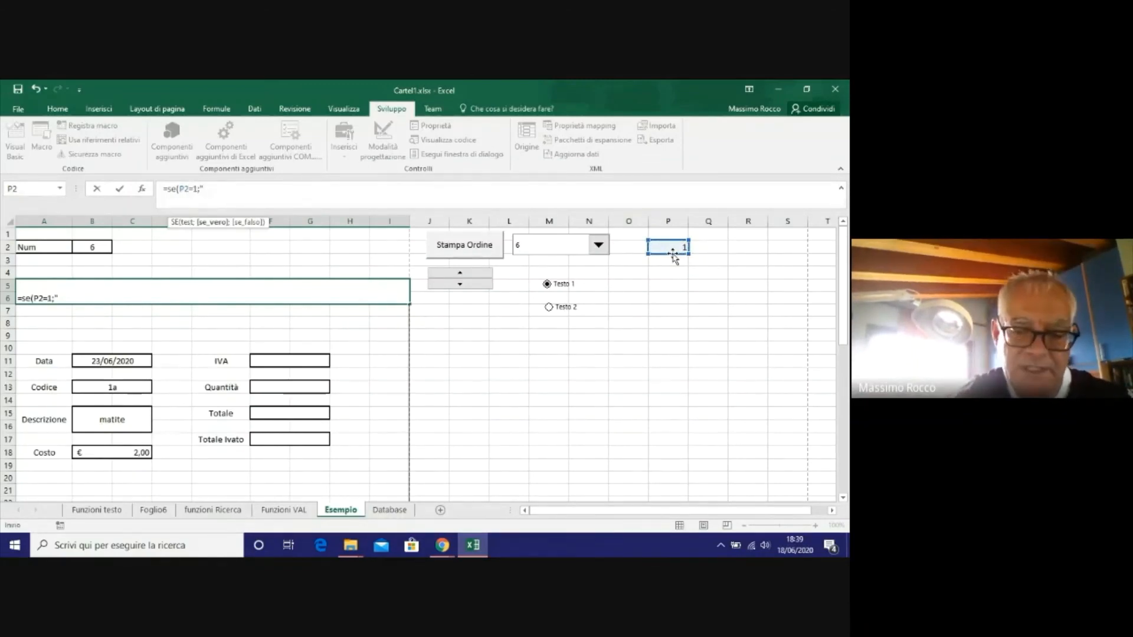
{"action": "type", "text": "\"PIPPO\""}
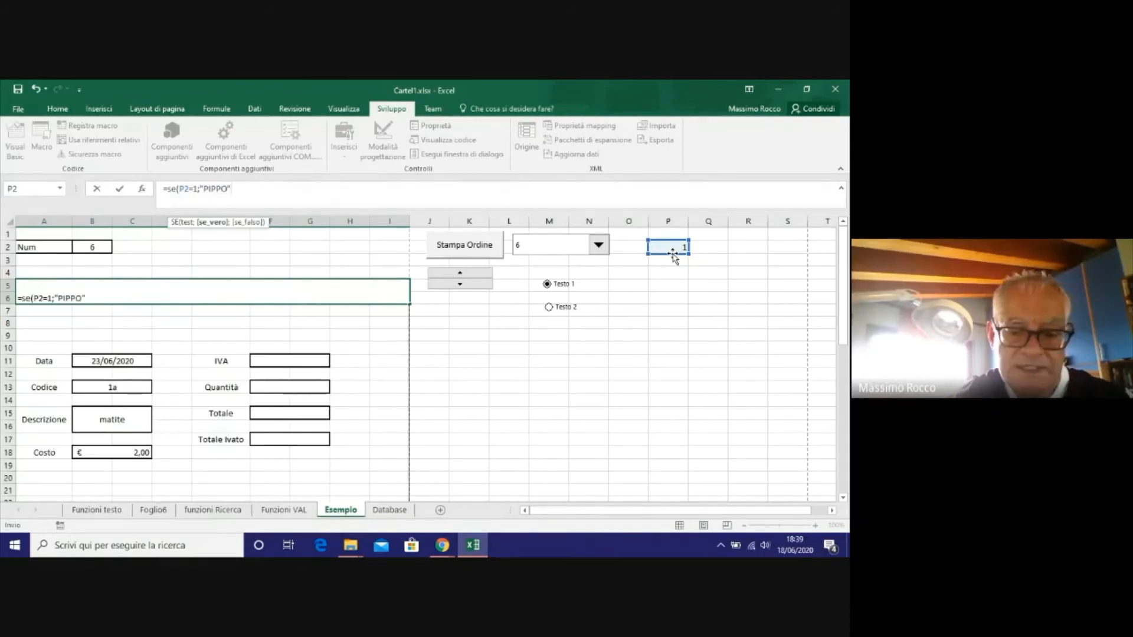
{"action": "type", "text": ";"}
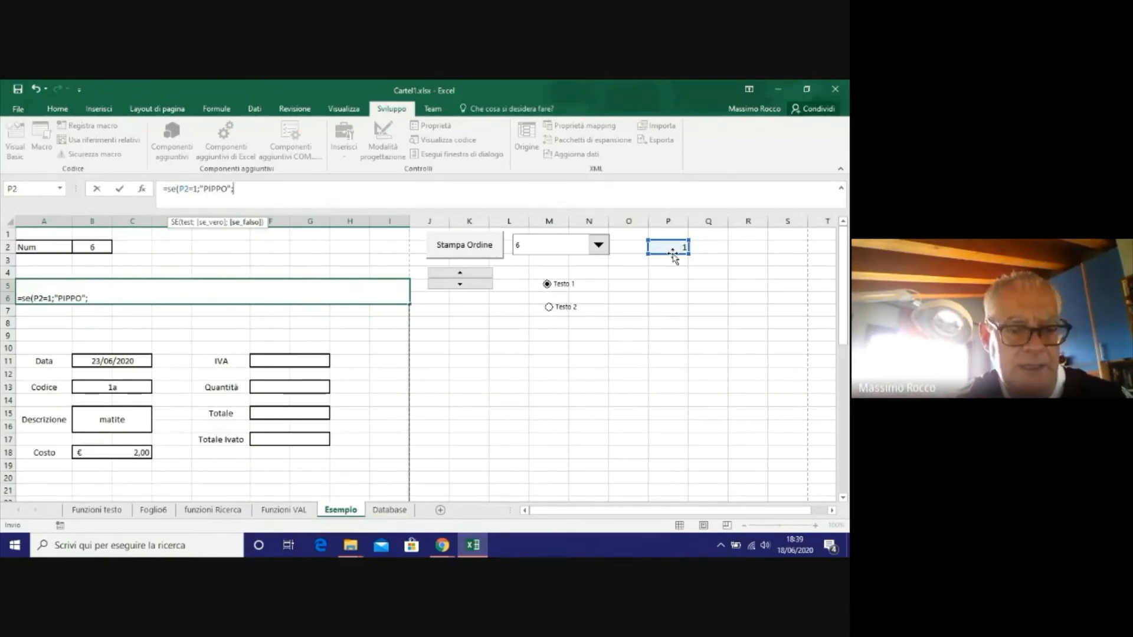
{"action": "type", "text": "\"PLUTO\""}
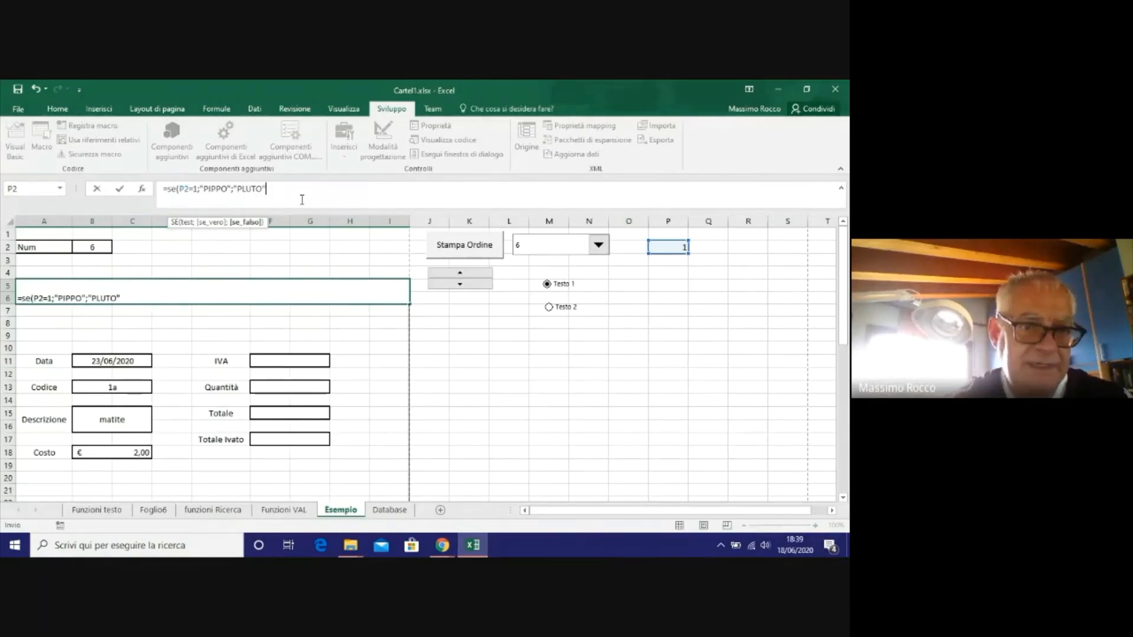
{"action": "type", "text": ")"}
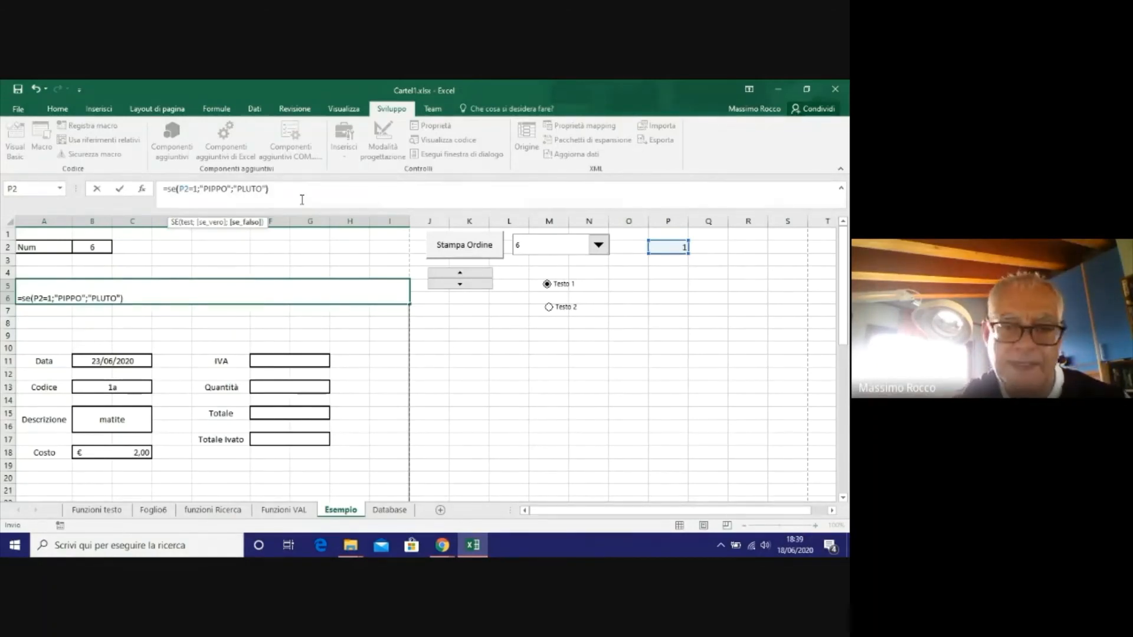
{"action": "key", "text": "Return"}
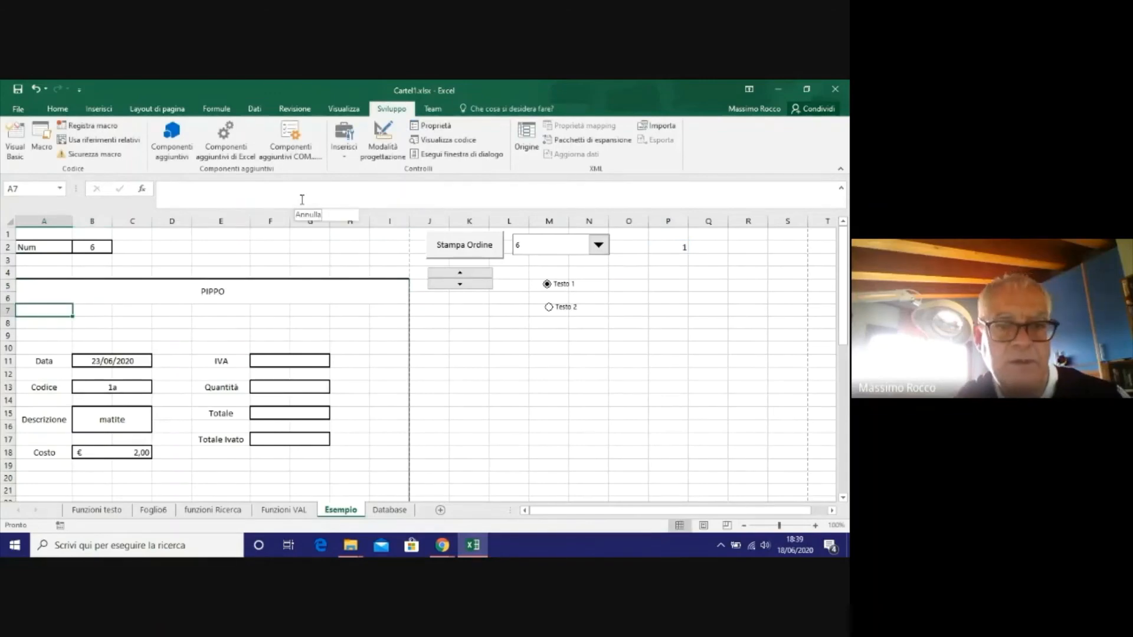
Test the heading formula in A5 by alternating between the Testo 2 and Testo 1 options, ending on Testo 1.
{"action": "left_click", "coordinate": [193, 296]}
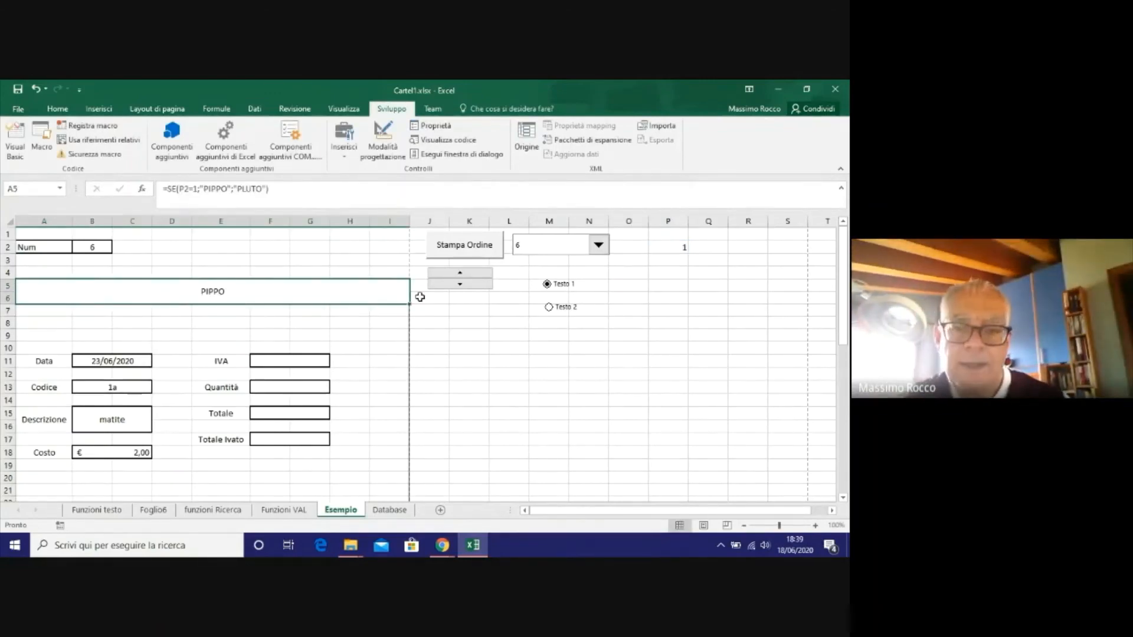
{"action": "left_click", "coordinate": [553, 316]}
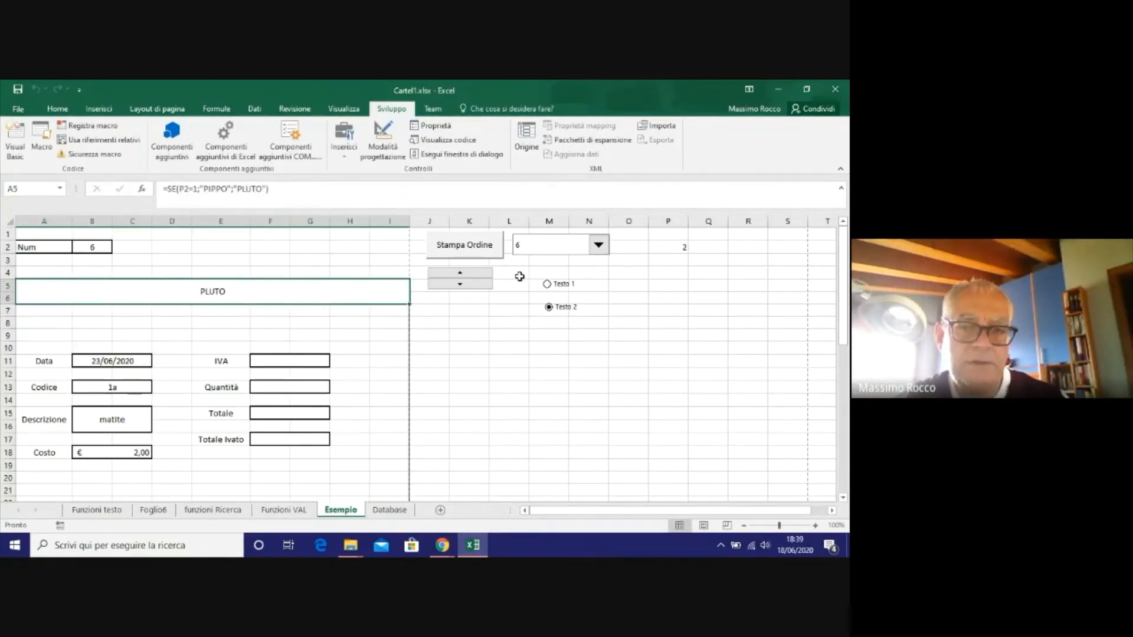
{"action": "left_click", "coordinate": [549, 285]}
{"action": "left_click", "coordinate": [550, 308]}
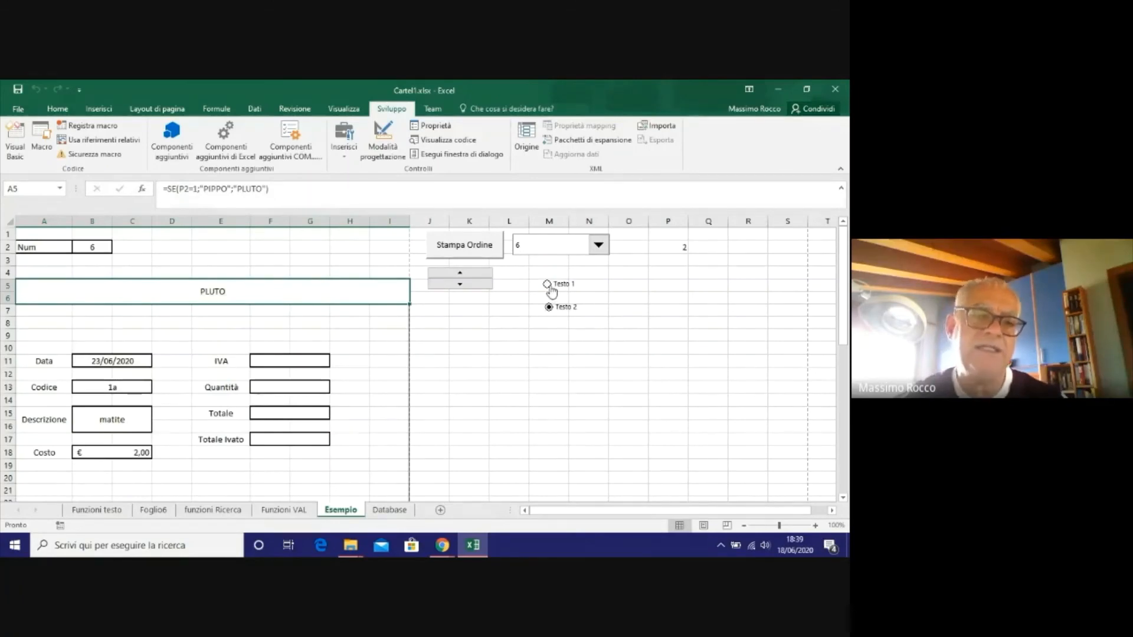
{"action": "left_click", "coordinate": [548, 285]}
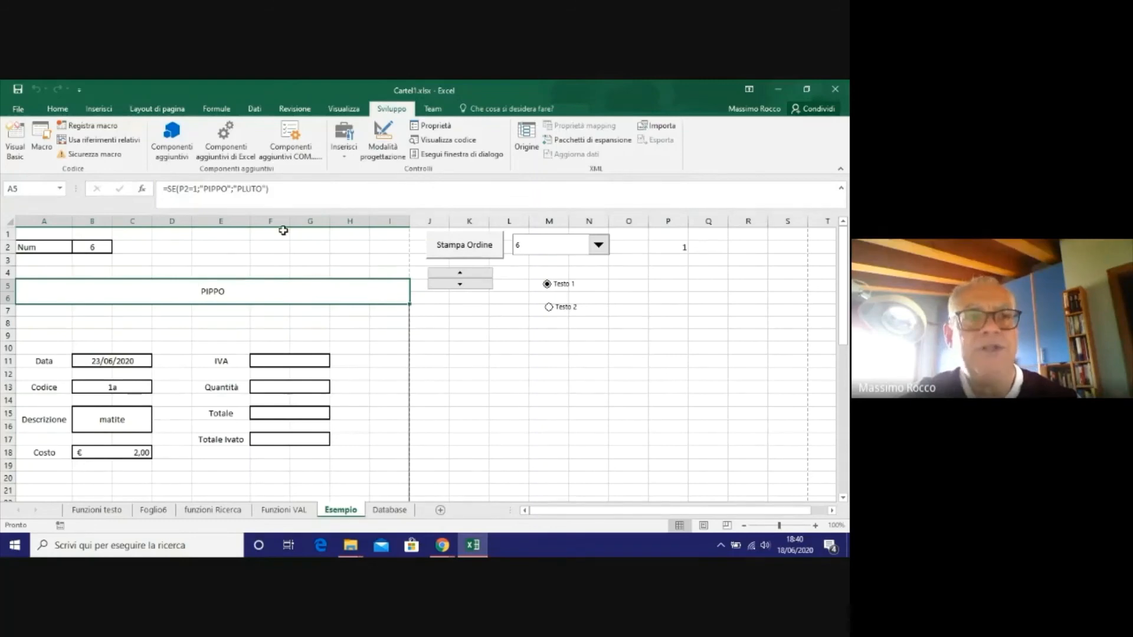
Examine the recorded print code of Macro2 in Modulo1 in the Visual Basic editor and return to the Esempio sheet.
{"action": "left_click", "coordinate": [16, 138]}
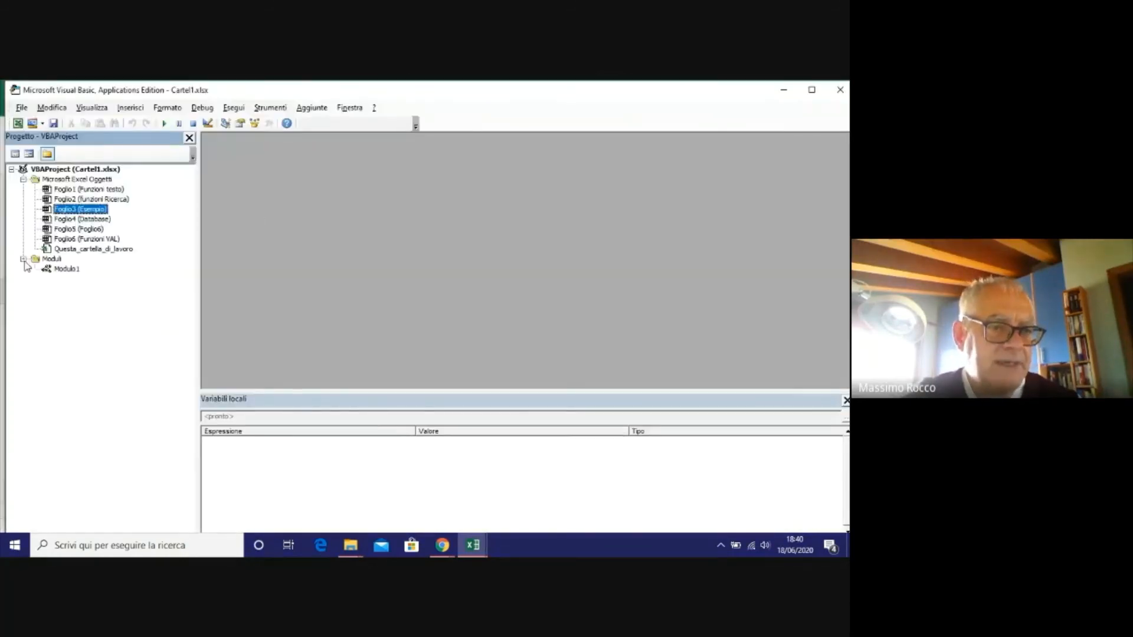
{"action": "double_click", "coordinate": [56, 269]}
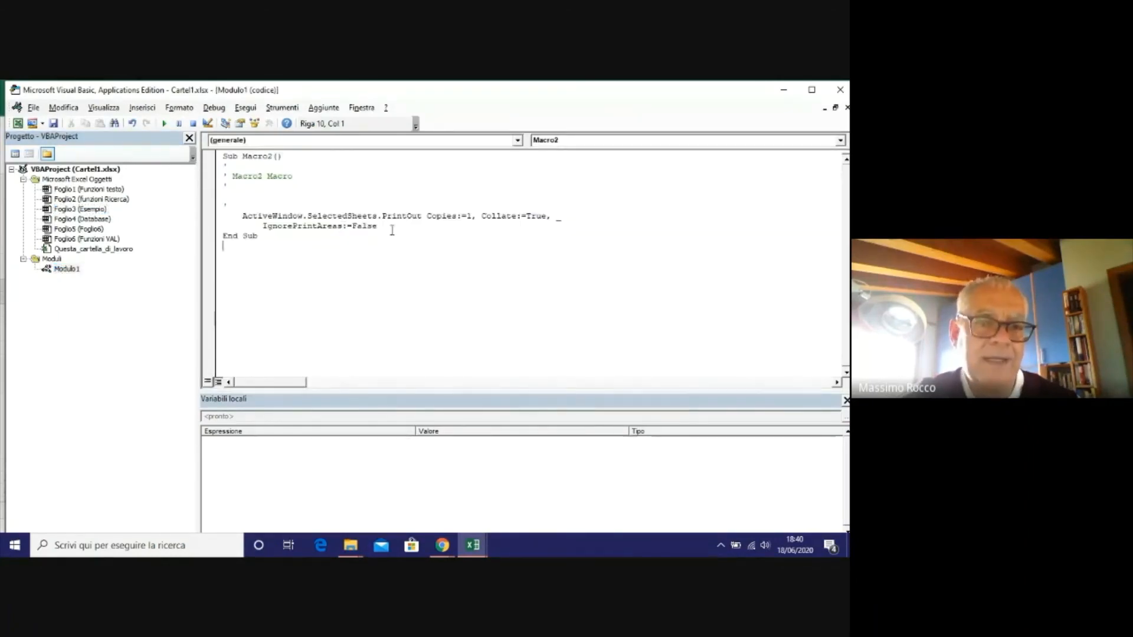
{"action": "left_click_drag", "start_coordinate": [387, 228], "coordinate": [210, 217]}
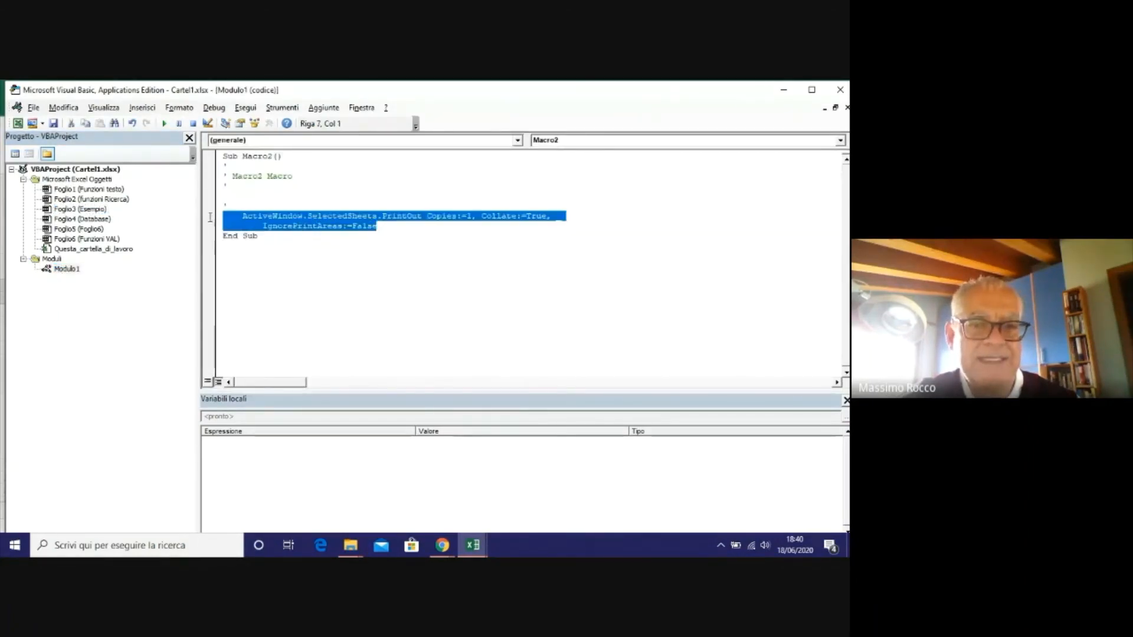
{"action": "left_click", "coordinate": [326, 255]}
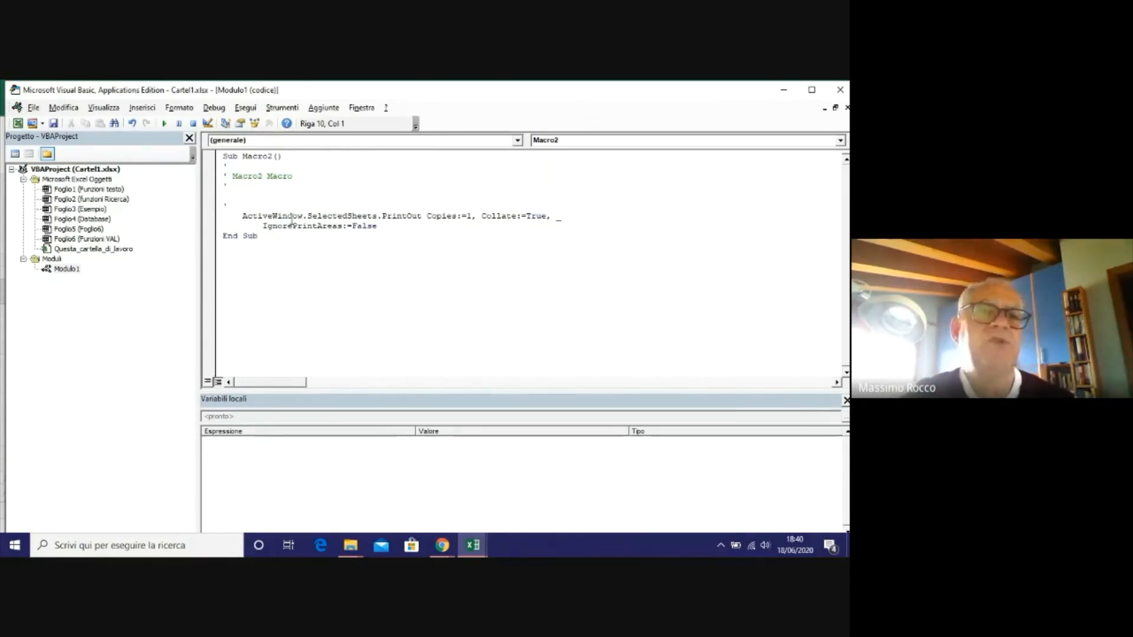
{"action": "key", "text": "alt+F11"}
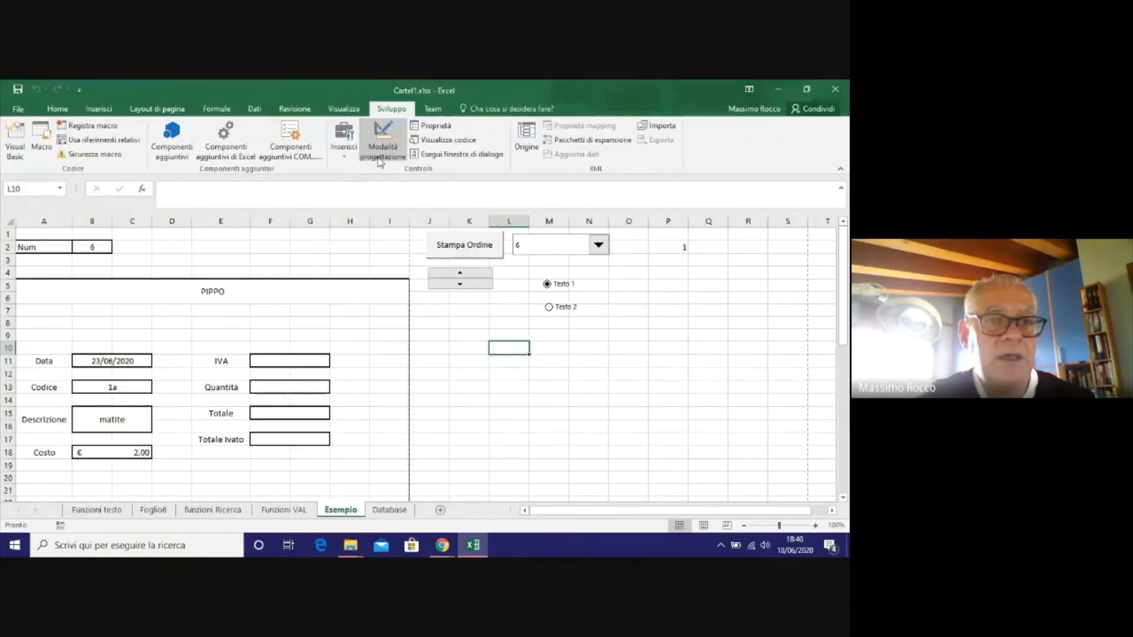
Record a macro in this workbook under the default name that fills the selected cell L10 with yellow, and stop the recording.
{"action": "left_click", "coordinate": [103, 129]}
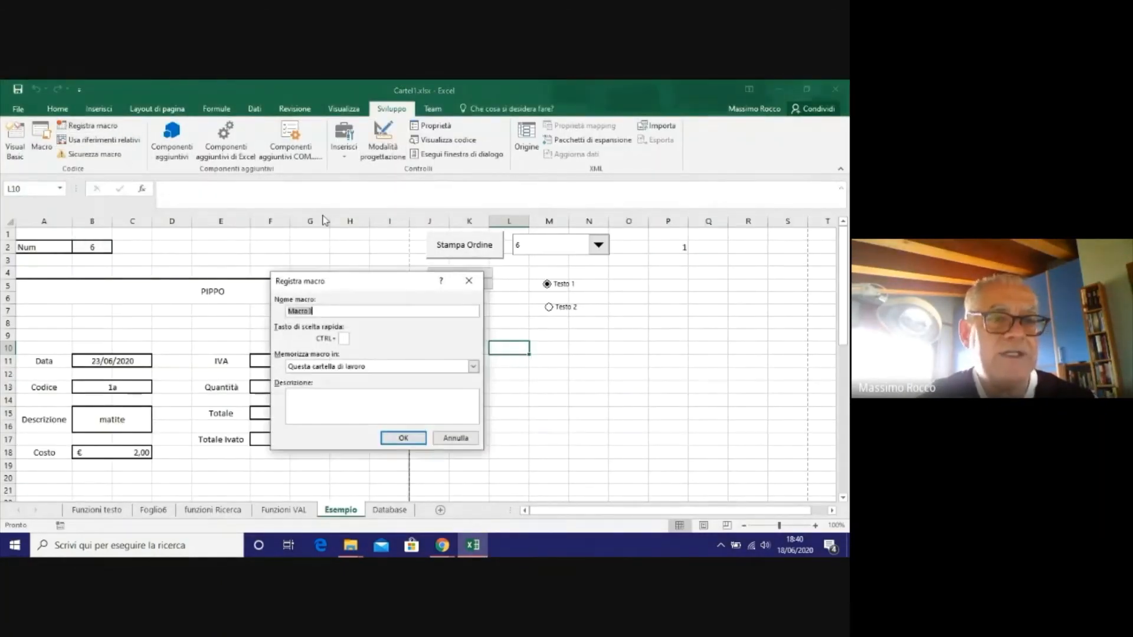
{"action": "left_click", "coordinate": [404, 438]}
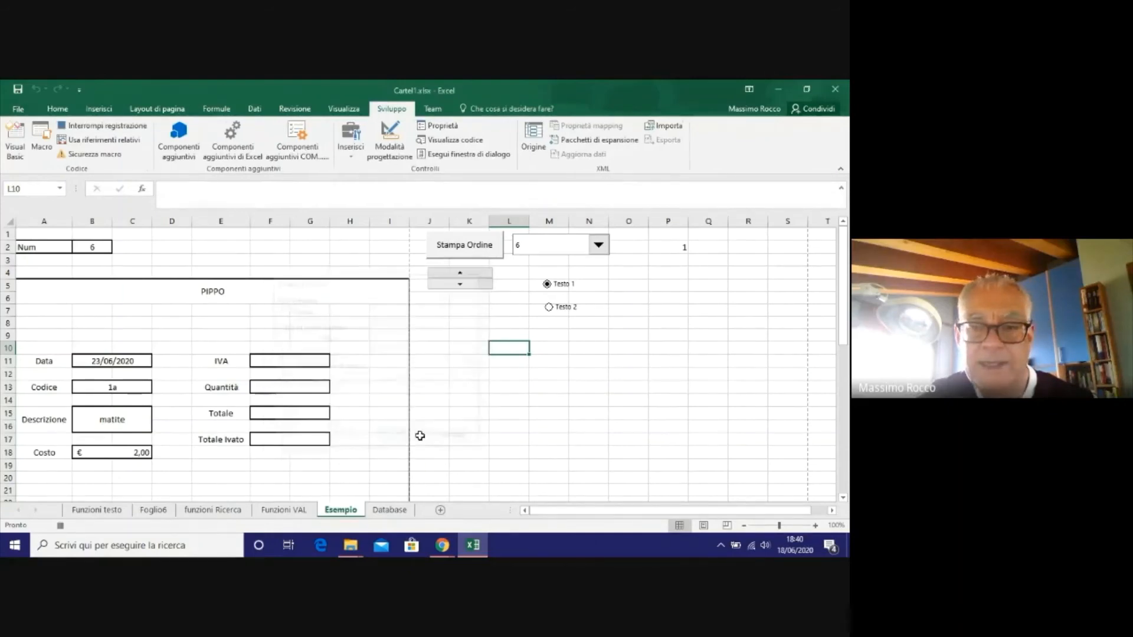
{"action": "left_click", "coordinate": [61, 111]}
{"action": "left_click", "coordinate": [144, 152]}
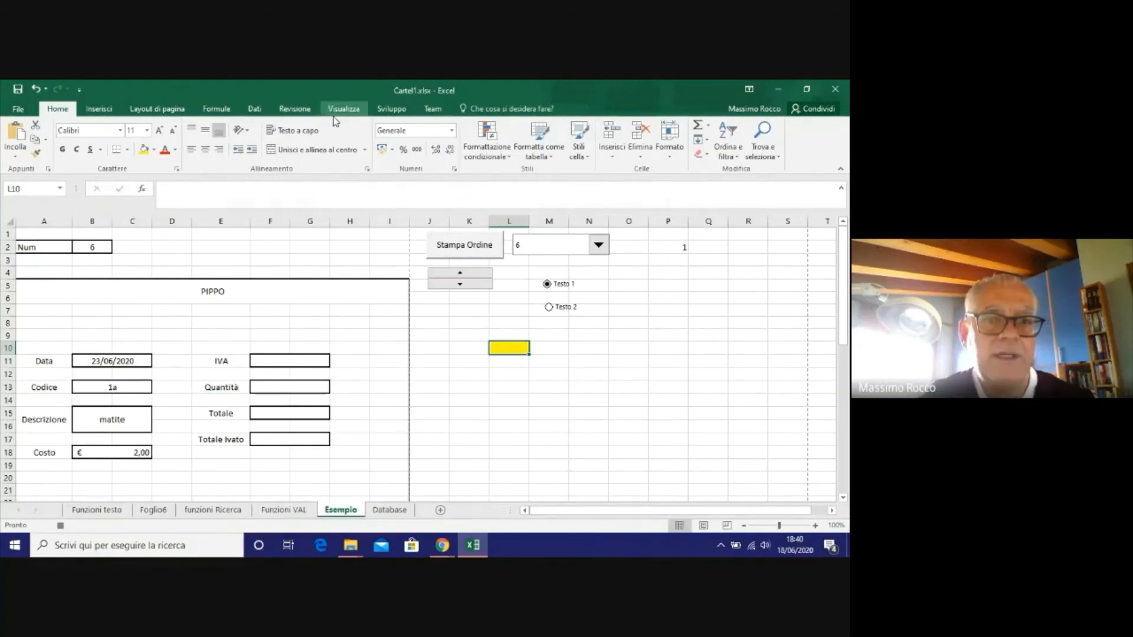
{"action": "left_click", "coordinate": [389, 110]}
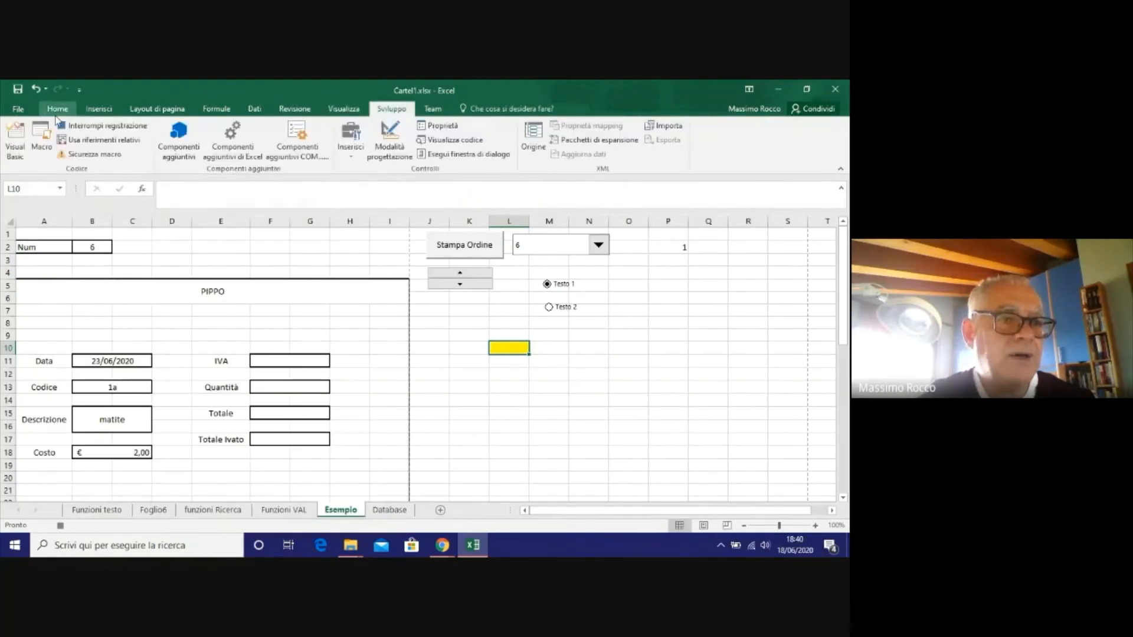
{"action": "left_click", "coordinate": [509, 358]}
{"action": "left_click", "coordinate": [520, 385]}
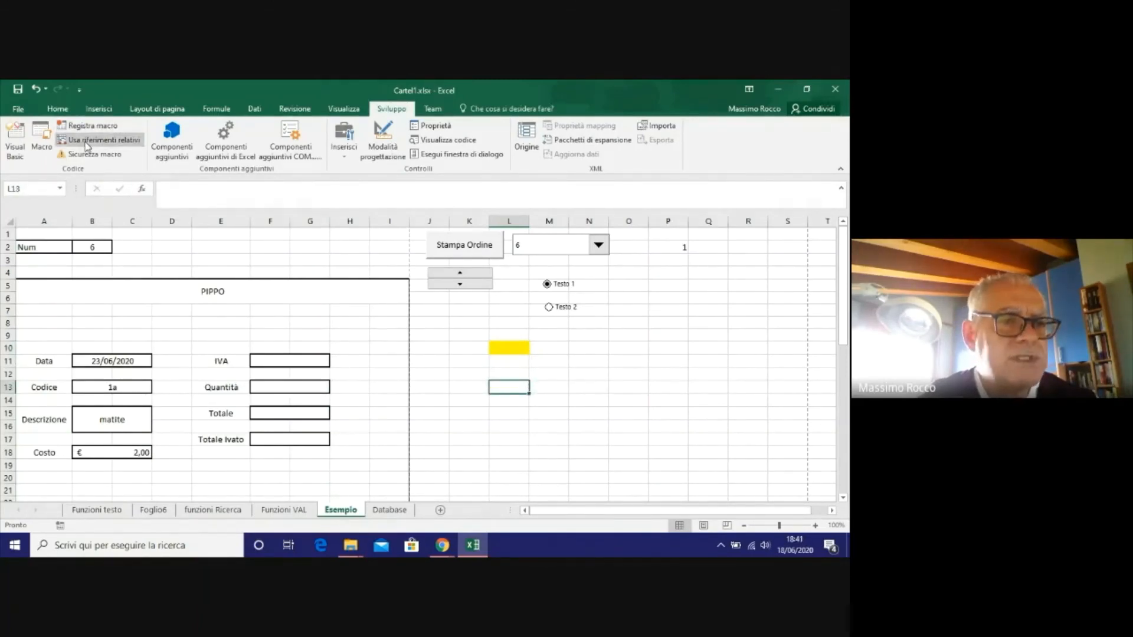
Assign the shortcut Ctrl+G to Macro3 in its macro options and run it with that shortcut on cell P10.
{"action": "left_click", "coordinate": [49, 145]}
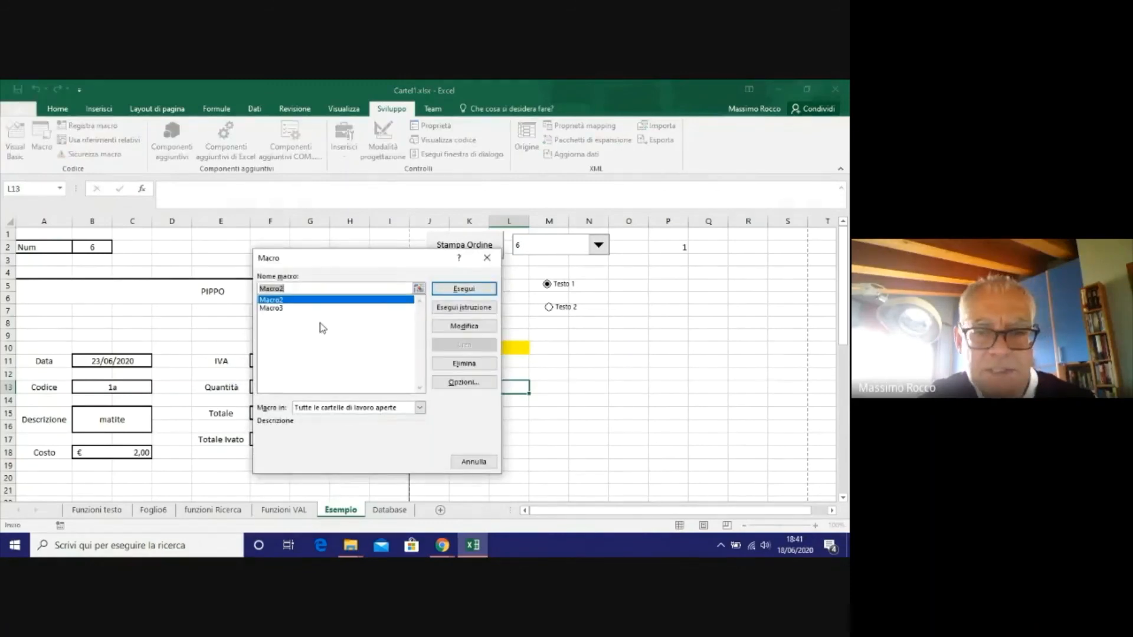
{"action": "left_click", "coordinate": [271, 308]}
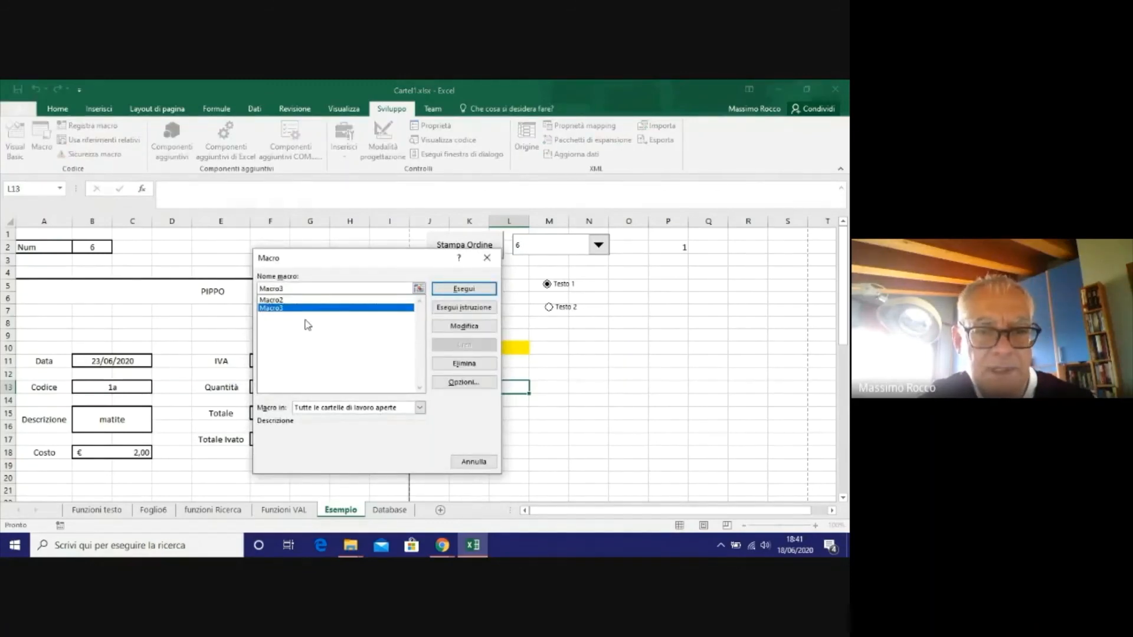
{"action": "left_click", "coordinate": [472, 382]}
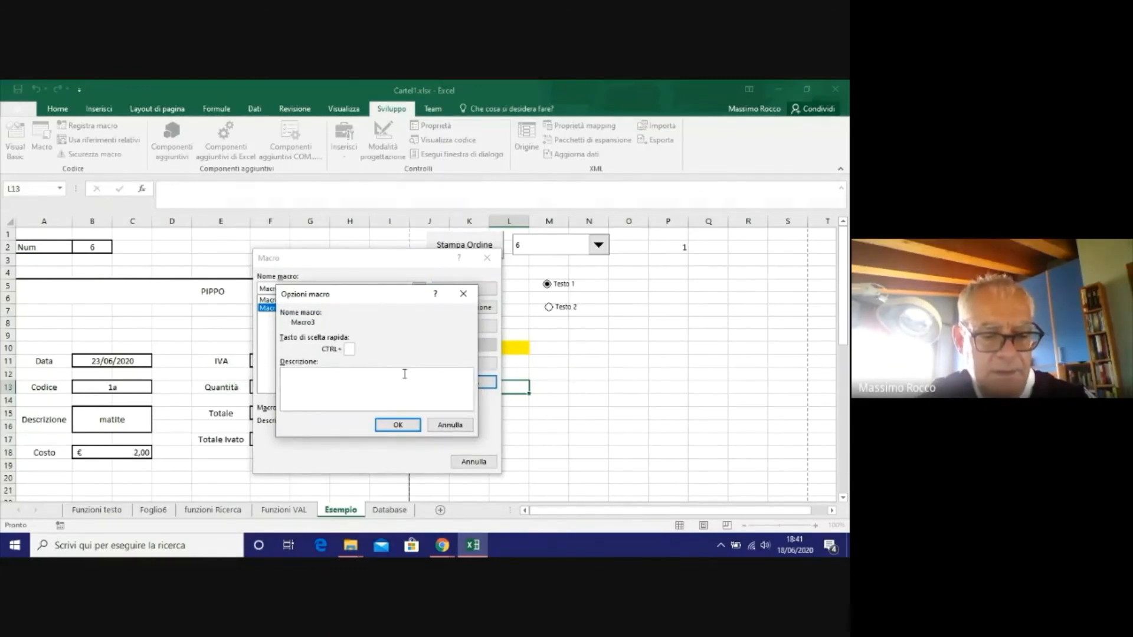
{"action": "left_click", "coordinate": [393, 425]}
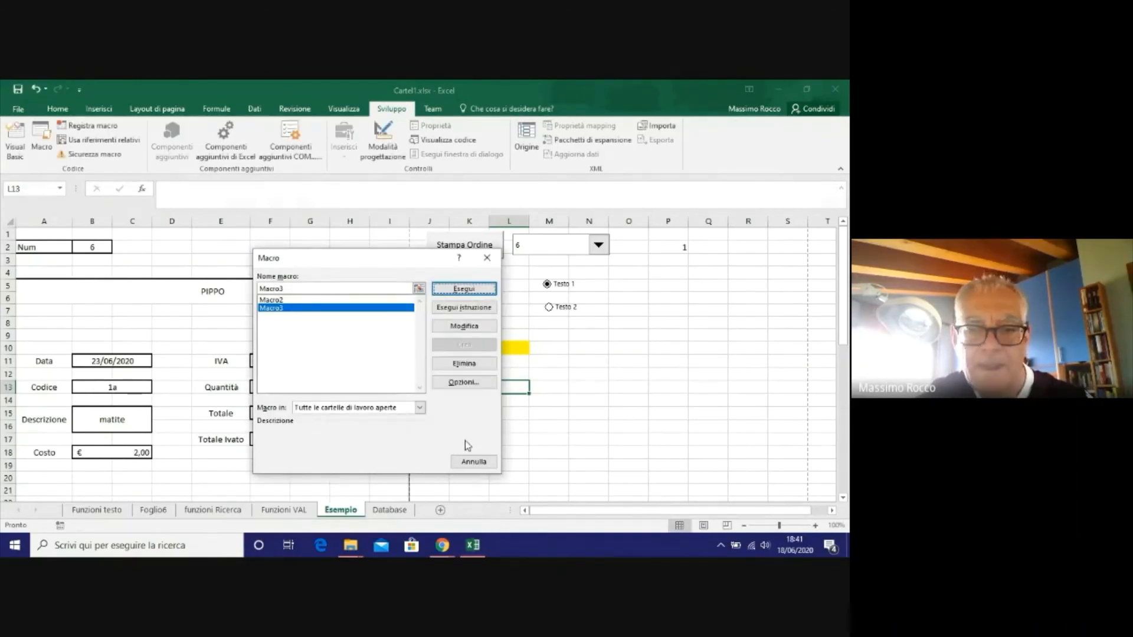
{"action": "left_click", "coordinate": [487, 259]}
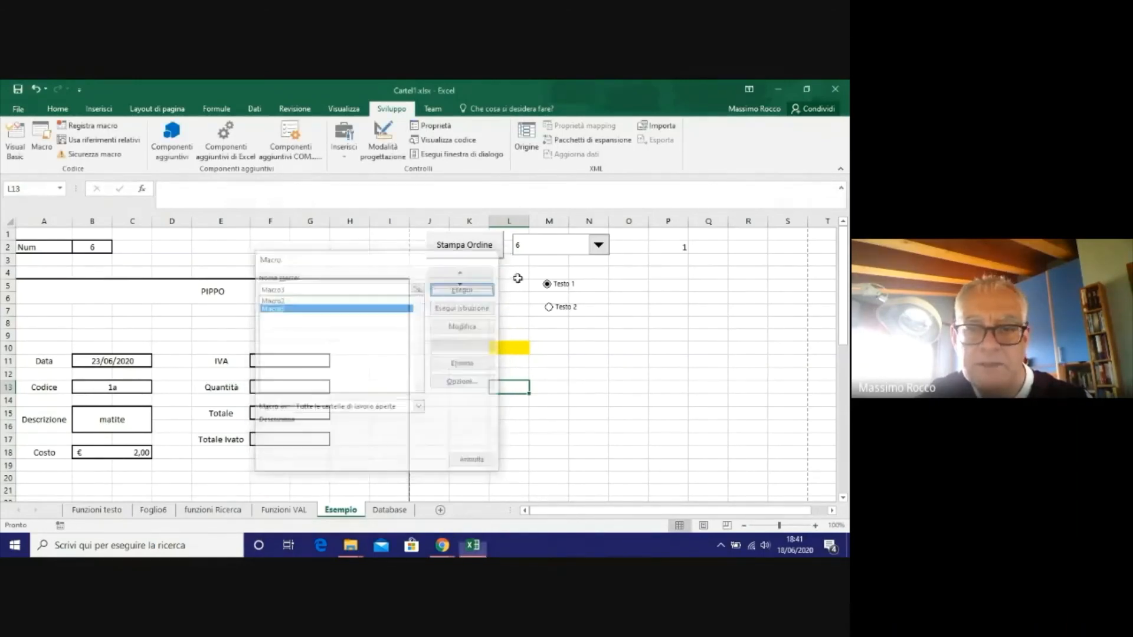
{"action": "left_click", "coordinate": [666, 350]}
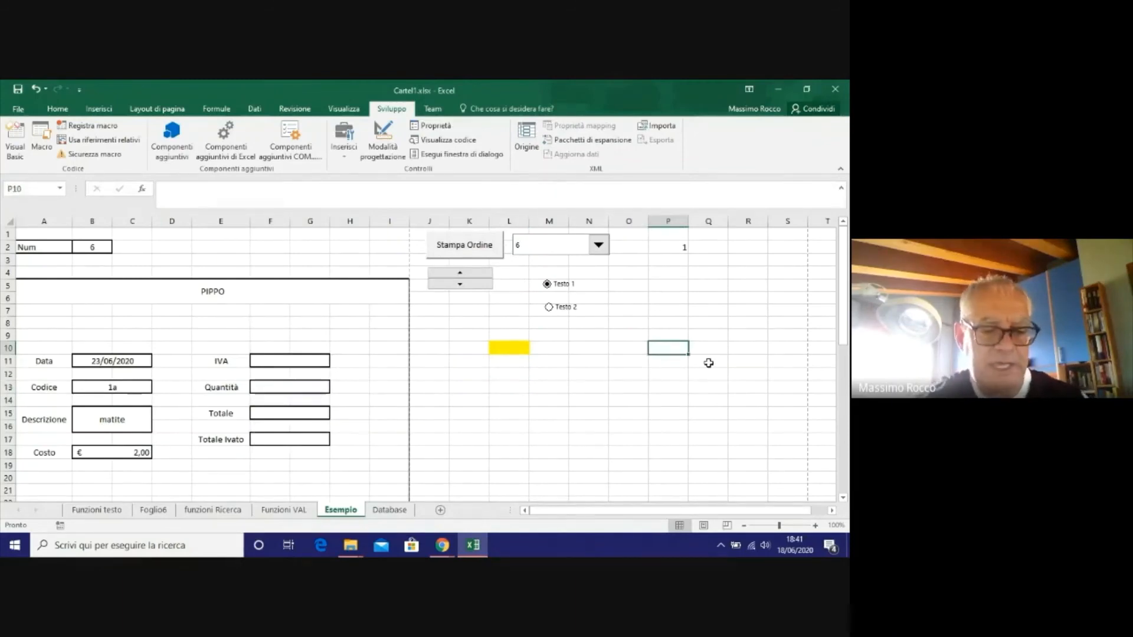
{"action": "key", "text": "ctrl+g"}
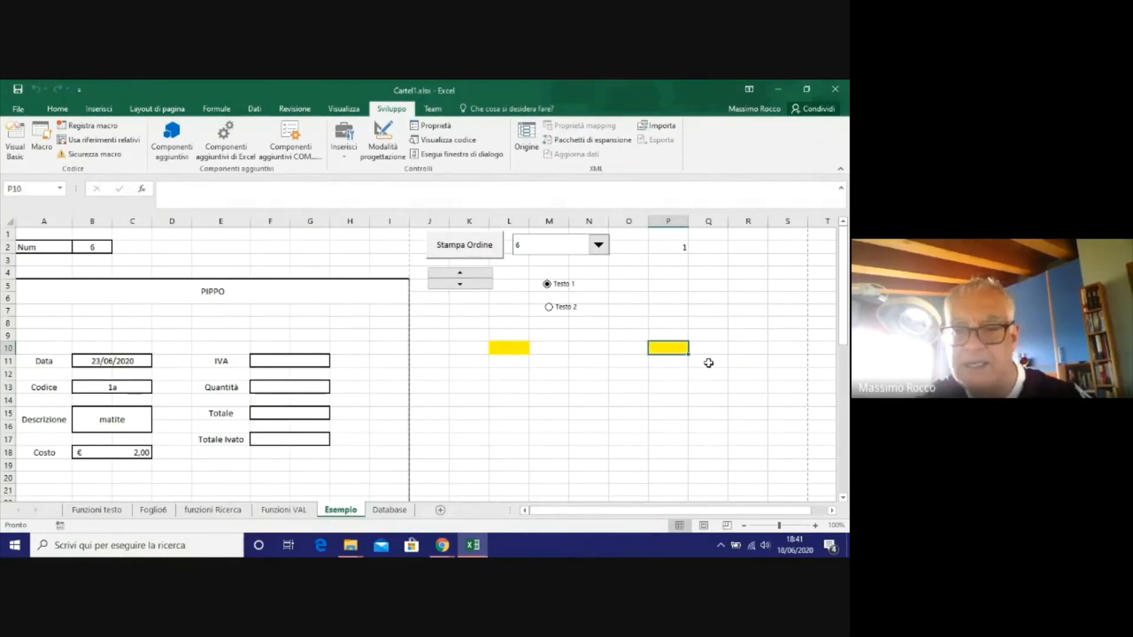
Run Macro3 on cells N14, L15, N10, R6, Q14, O18, L19, J15, J10, K8, M9 and P8 to fill each with yellow.
{"action": "left_click", "coordinate": [574, 398]}
{"action": "key", "text": "ctrl+g"}
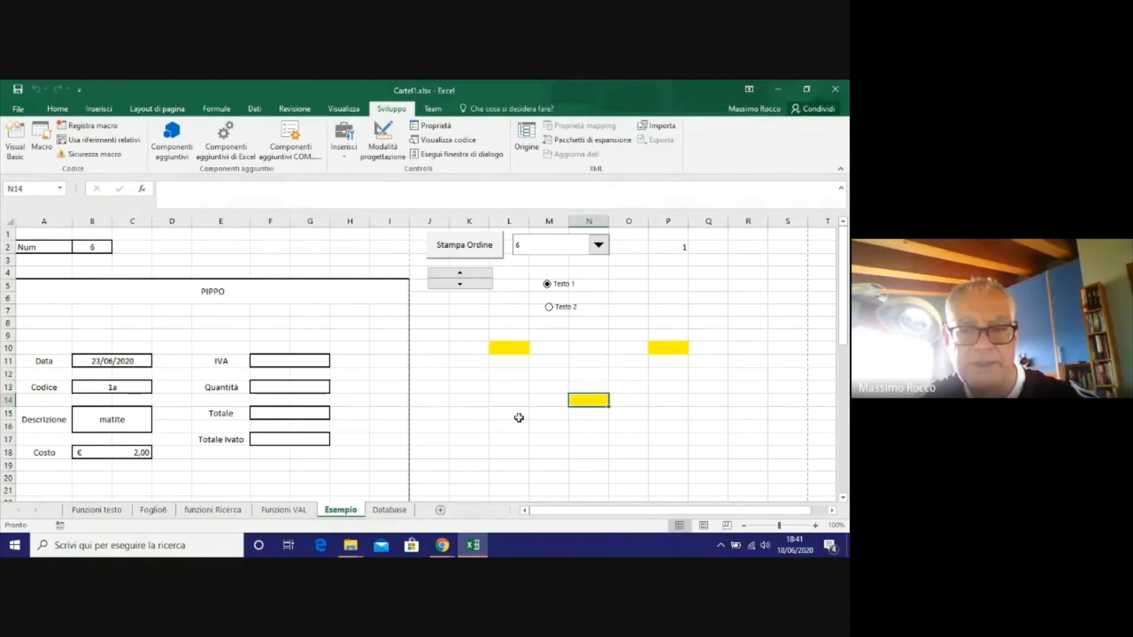
{"action": "left_click", "coordinate": [509, 414]}
{"action": "key", "text": "ctrl+g"}
{"action": "left_click", "coordinate": [589, 350]}
{"action": "key", "text": "ctrl+g"}
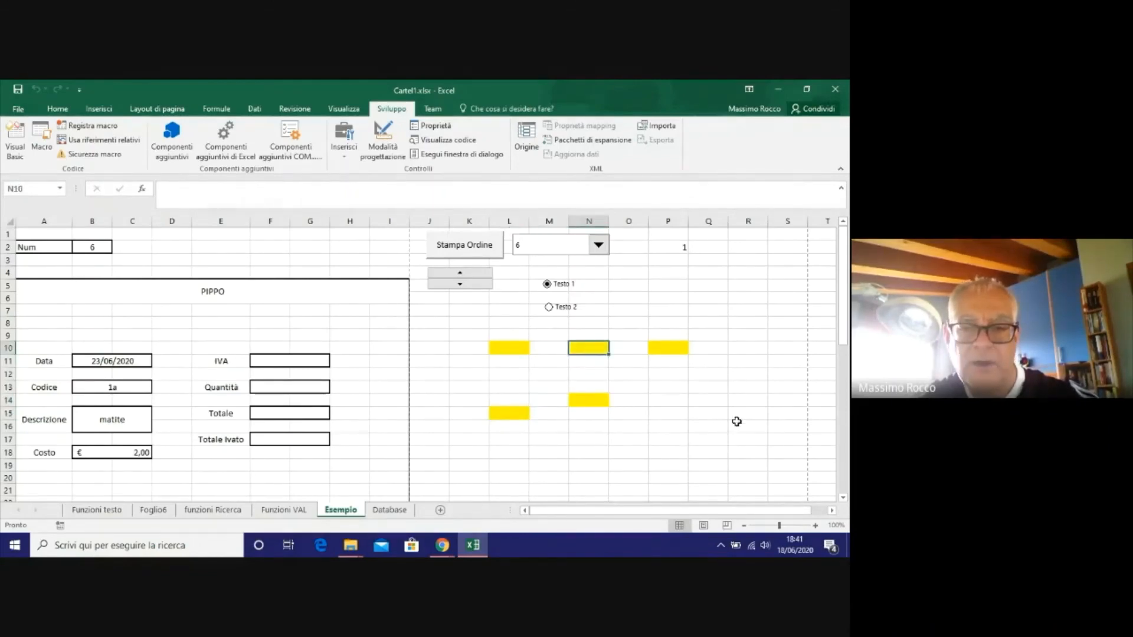
{"action": "left_click", "coordinate": [748, 298]}
{"action": "key", "text": "ctrl+g"}
{"action": "left_click", "coordinate": [708, 401]}
{"action": "key", "text": "ctrl+g"}
{"action": "left_click", "coordinate": [623, 453]}
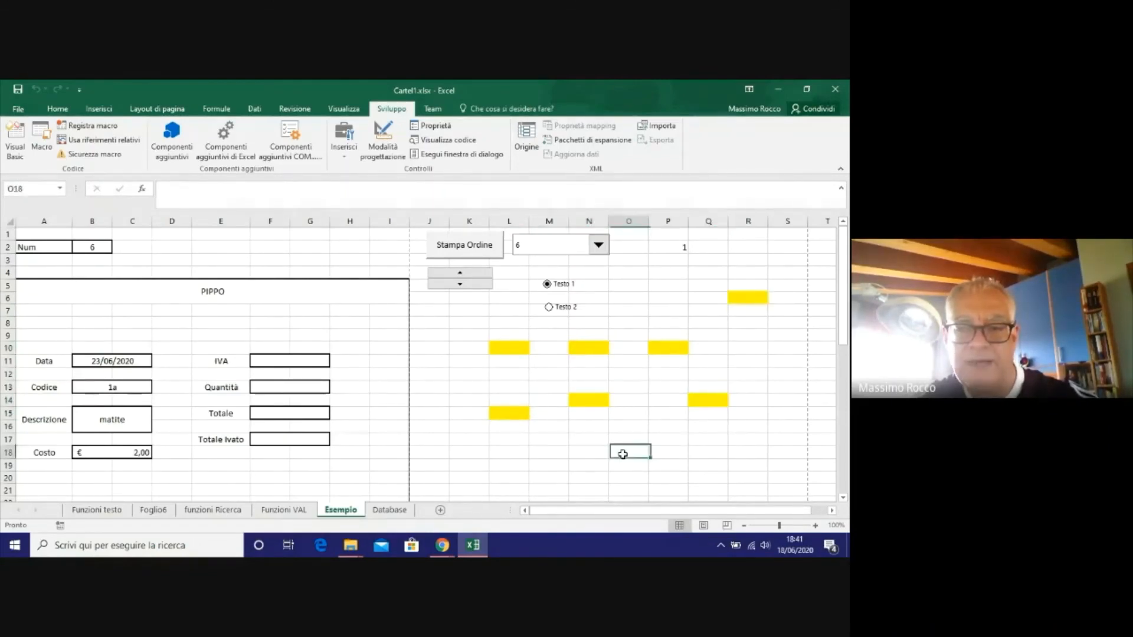
{"action": "key", "text": "ctrl+g"}
{"action": "left_click", "coordinate": [522, 465]}
{"action": "key", "text": "ctrl+g"}
{"action": "left_click", "coordinate": [440, 413]}
{"action": "key", "text": "ctrl+g"}
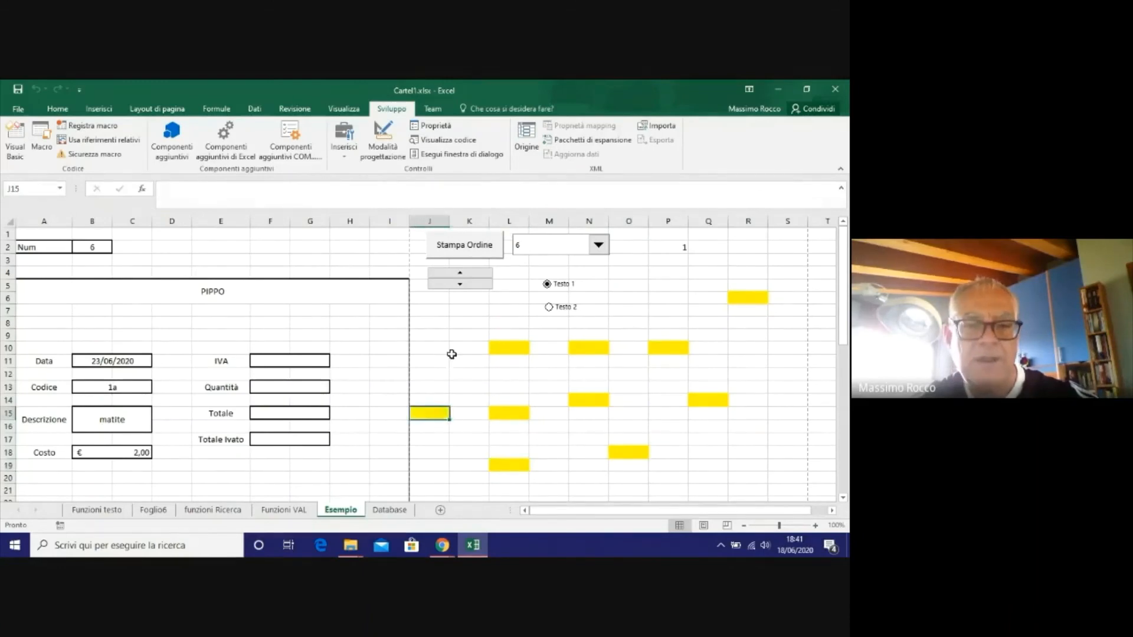
{"action": "left_click", "coordinate": [444, 349]}
{"action": "key", "text": "ctrl+g"}
{"action": "left_click", "coordinate": [455, 323]}
{"action": "key", "text": "ctrl+g"}
{"action": "left_click", "coordinate": [538, 334]}
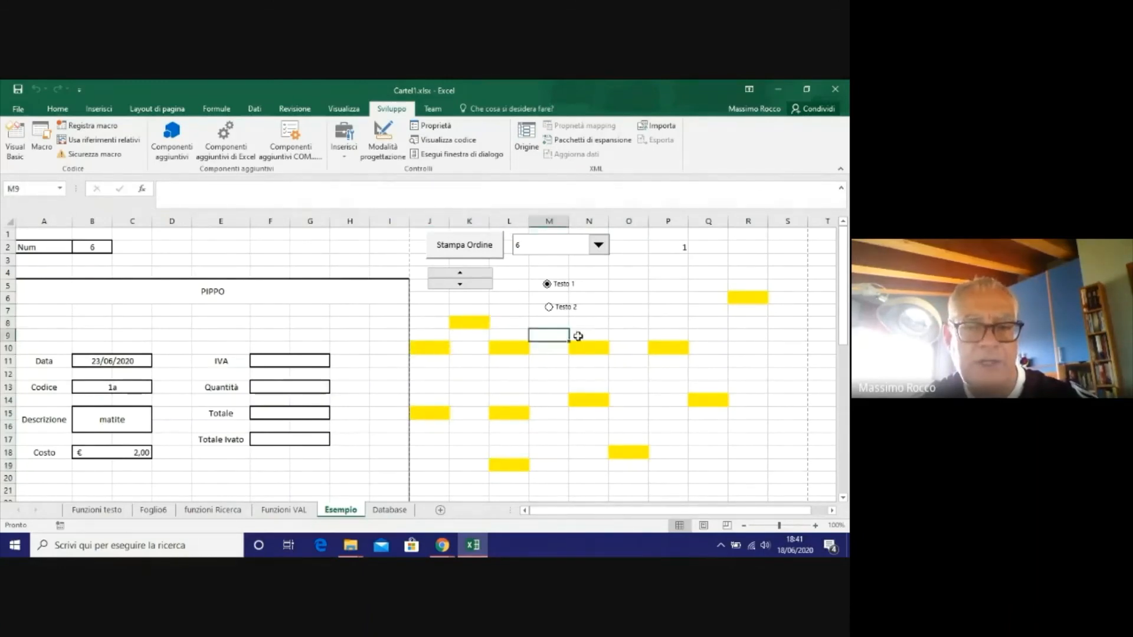
{"action": "key", "text": "ctrl+g"}
{"action": "left_click", "coordinate": [658, 323]}
{"action": "key", "text": "ctrl+g"}
{"action": "left_click", "coordinate": [630, 285]}
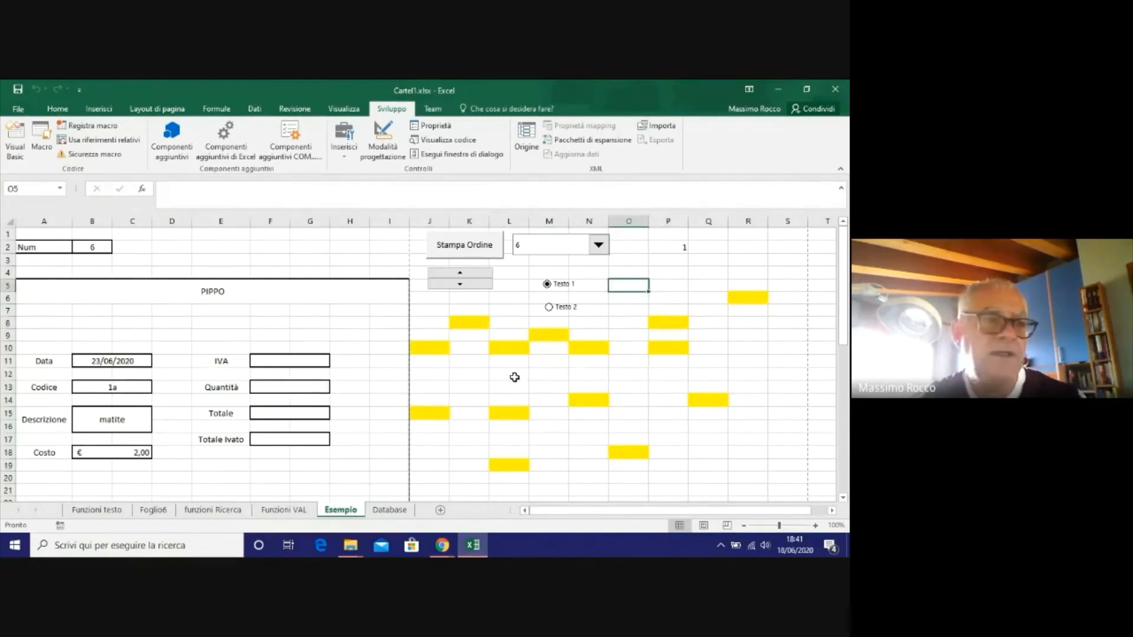
Examine the Selection.Interior block and its Color line in Macro3's code in Modulo1, and return to the Esempio sheet.
{"action": "left_click", "coordinate": [14, 140]}
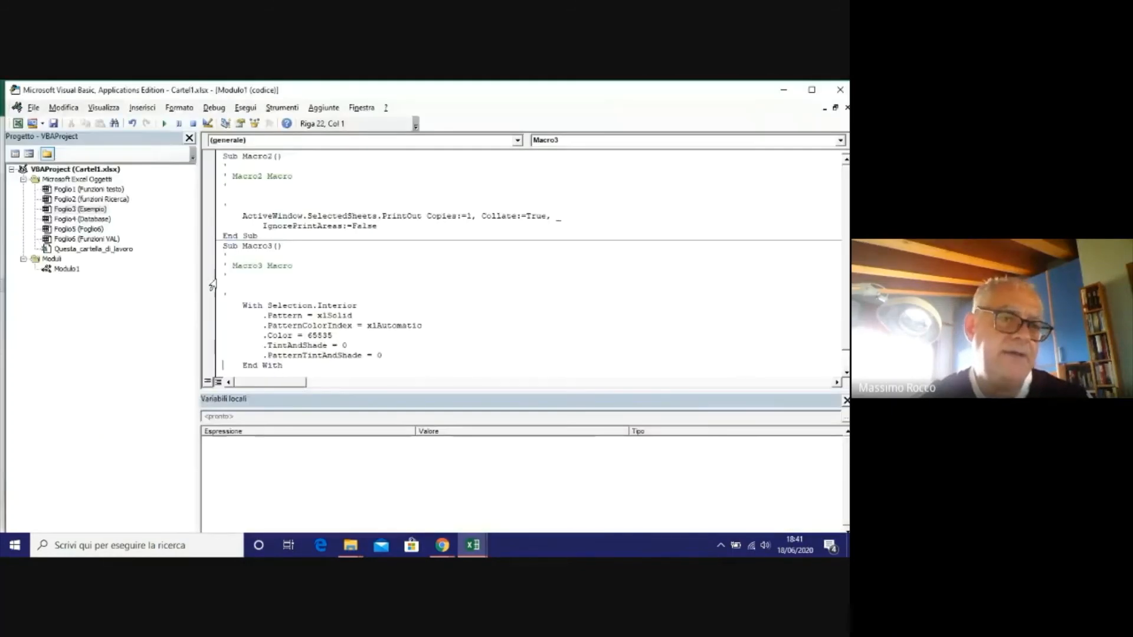
{"action": "left_click", "coordinate": [67, 269]}
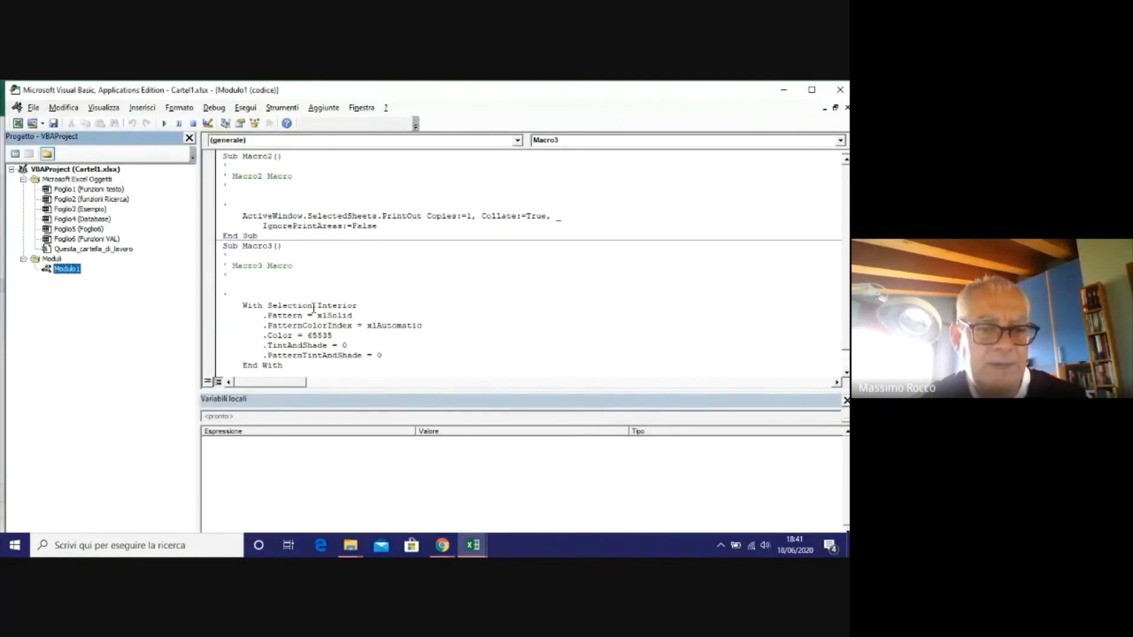
{"action": "left_click_drag", "start_coordinate": [285, 365], "coordinate": [207, 307]}
{"action": "left_click", "coordinate": [432, 306]}
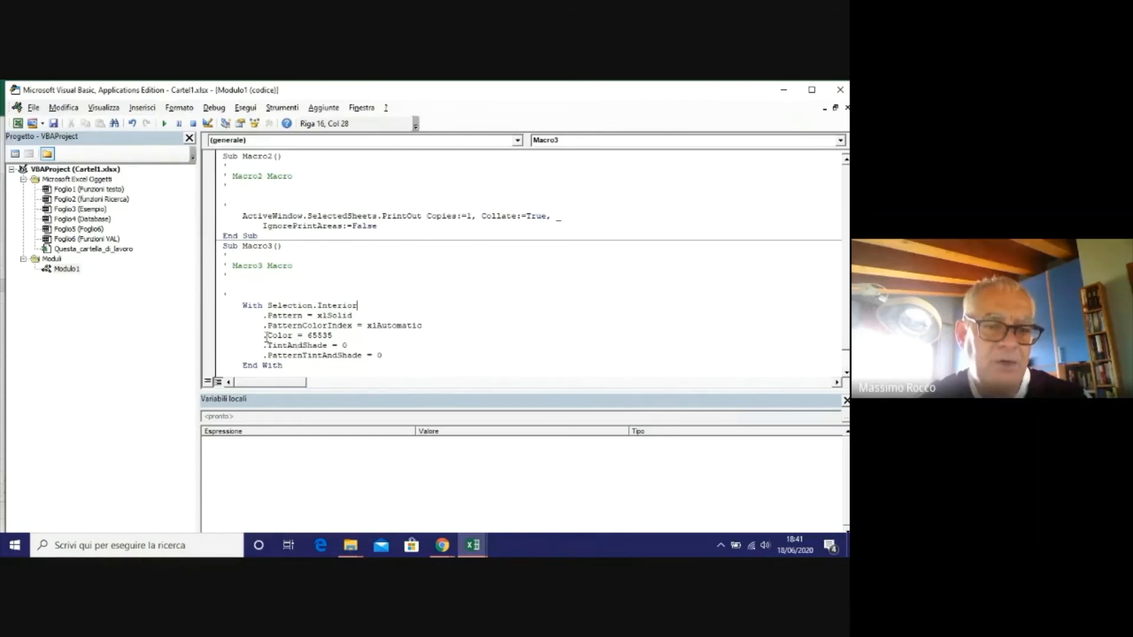
{"action": "left_click", "coordinate": [333, 336]}
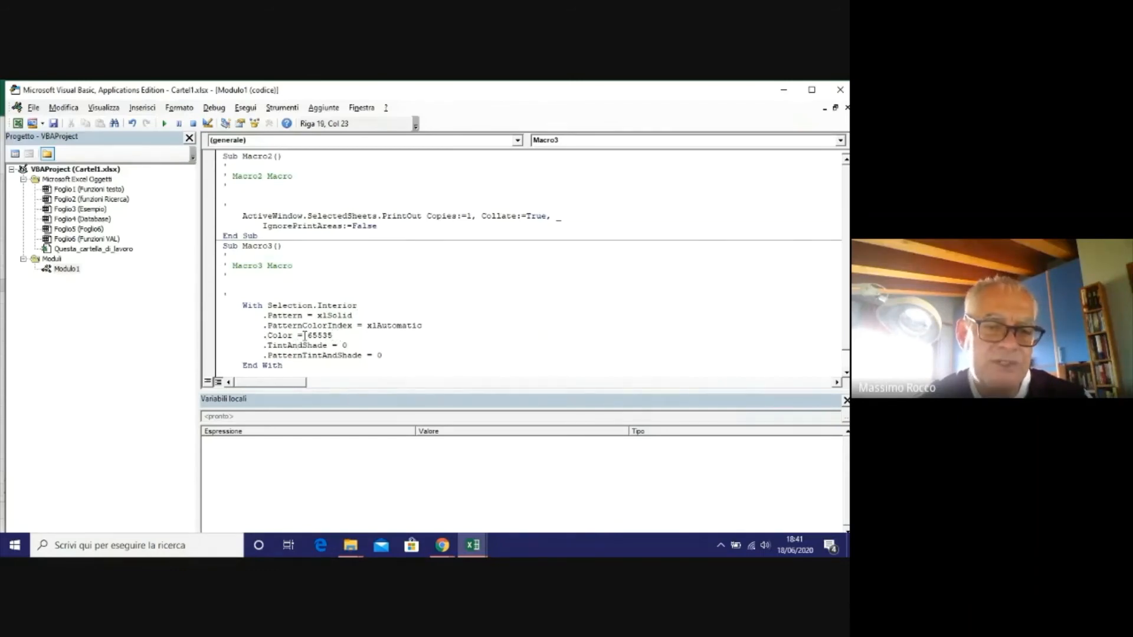
{"action": "left_click", "coordinate": [784, 90]}
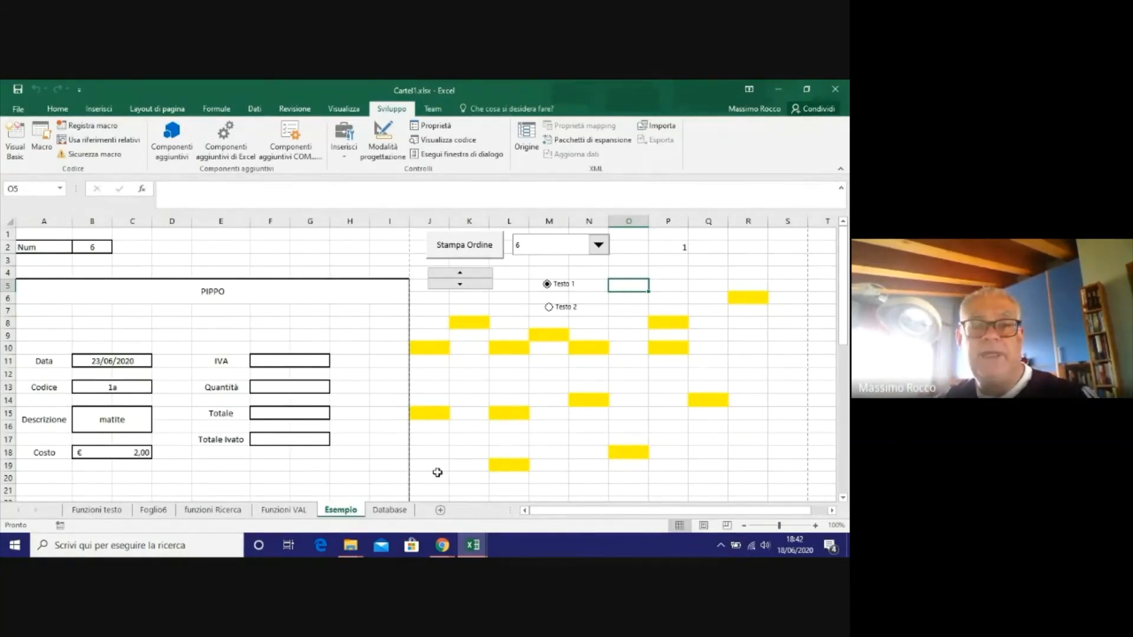
{"action": "left_click", "coordinate": [444, 455]}
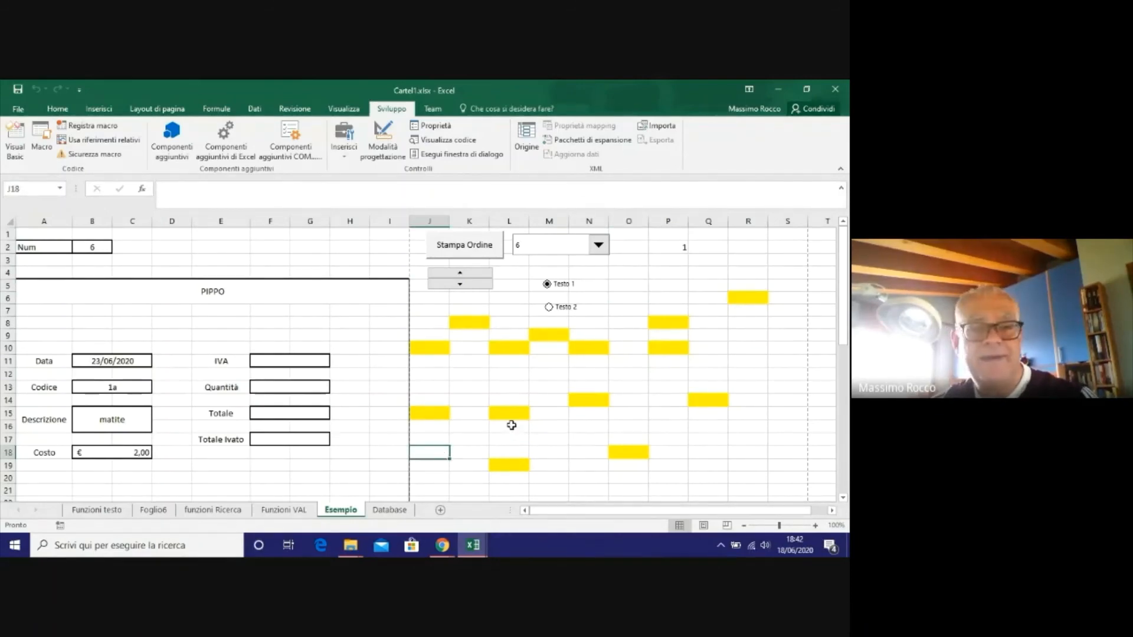
{"action": "left_click", "coordinate": [447, 372]}
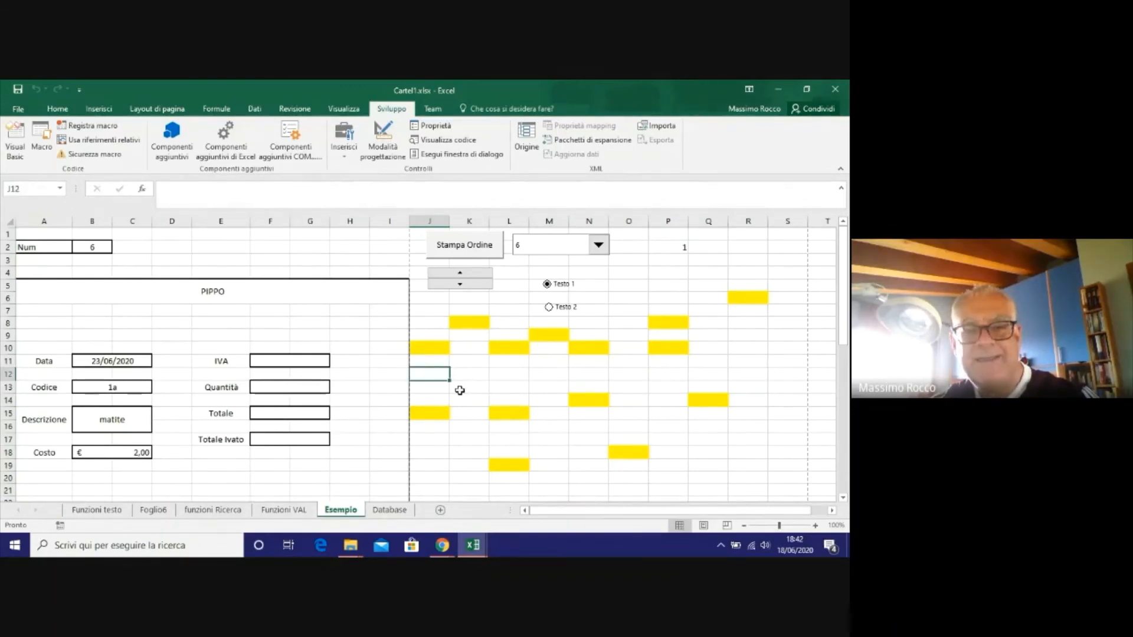
{"action": "left_click", "coordinate": [459, 389]}
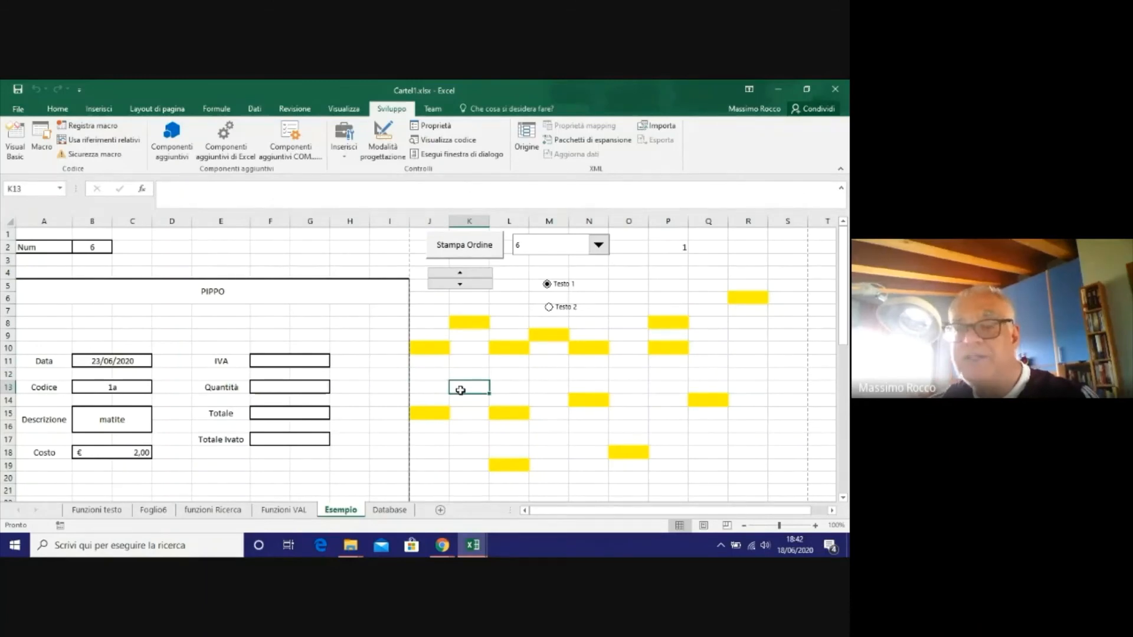